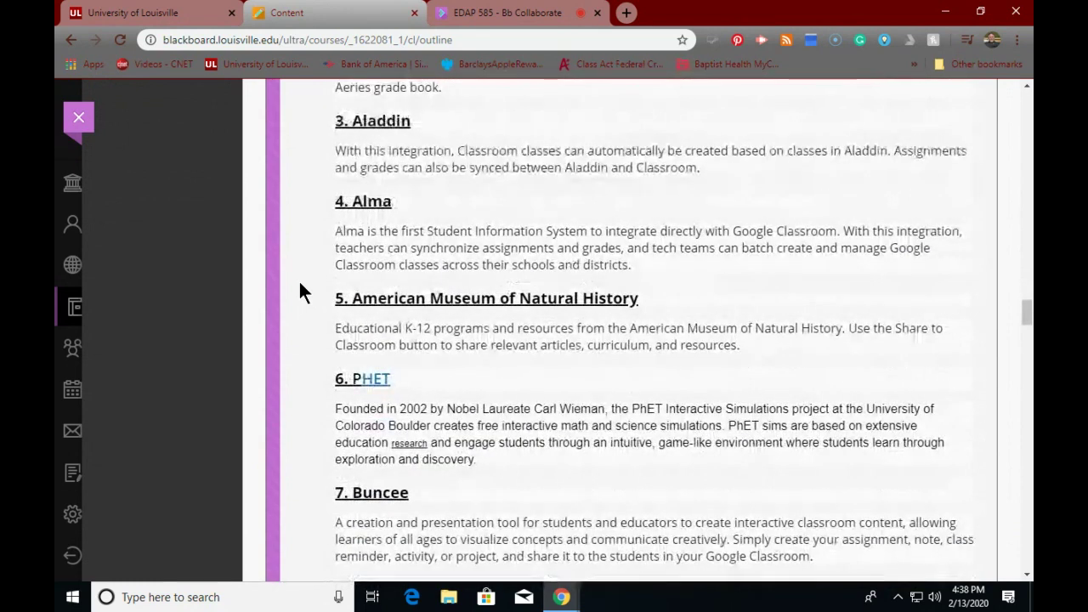
{"action": "scroll", "coordinate": [300, 292], "scroll_direction": "down", "scroll_amount": 2}
{"action": "scroll", "coordinate": [300, 289], "scroll_direction": "down", "scroll_amount": 1}
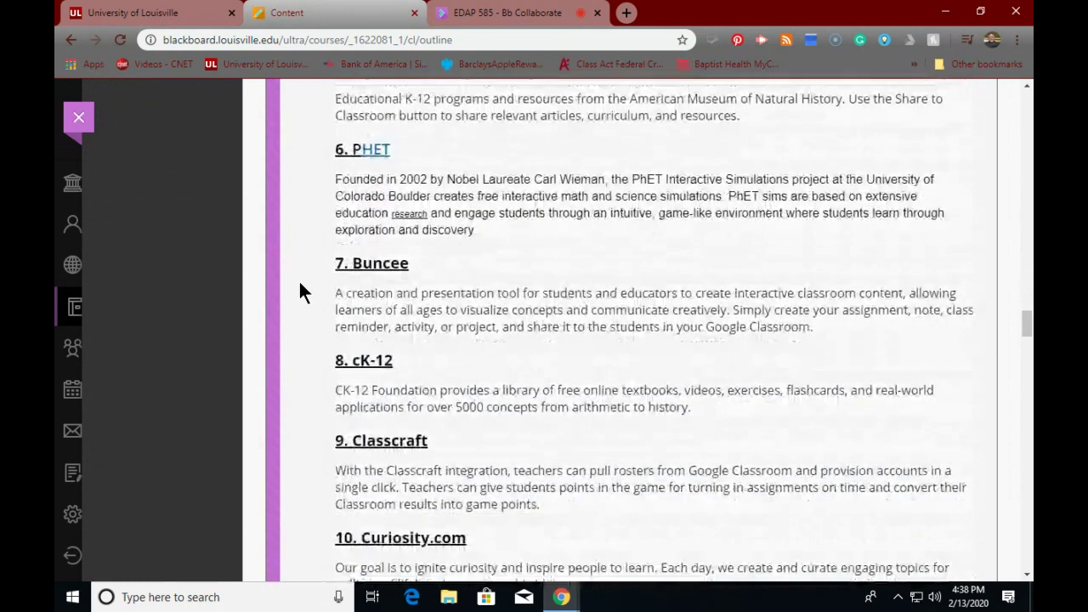
{"action": "scroll", "coordinate": [300, 289], "scroll_direction": "down", "scroll_amount": 2}
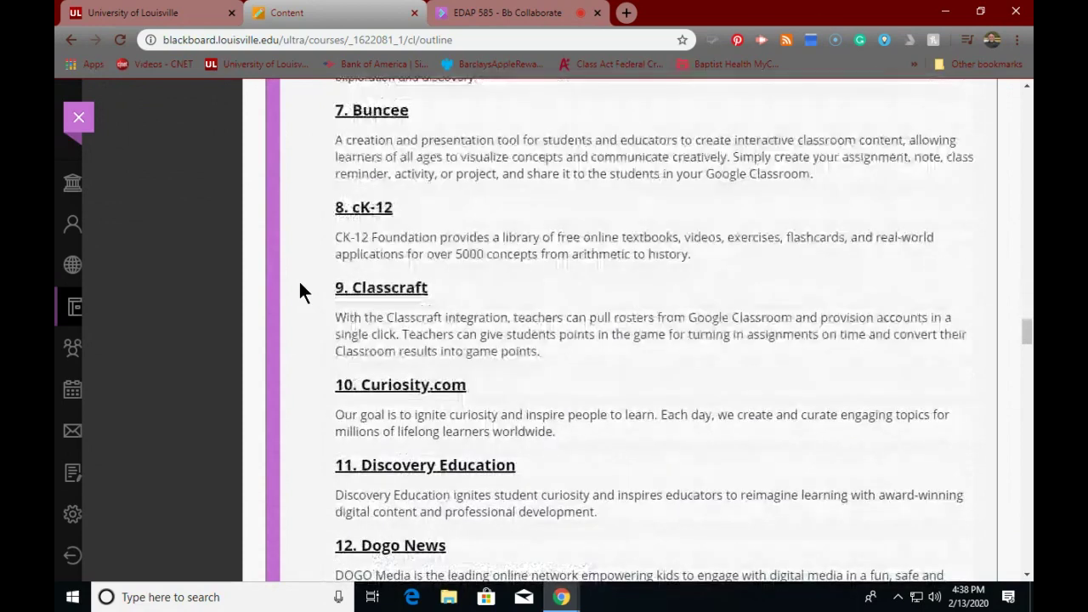
{"action": "scroll", "coordinate": [299, 292], "scroll_direction": "down", "scroll_amount": 2}
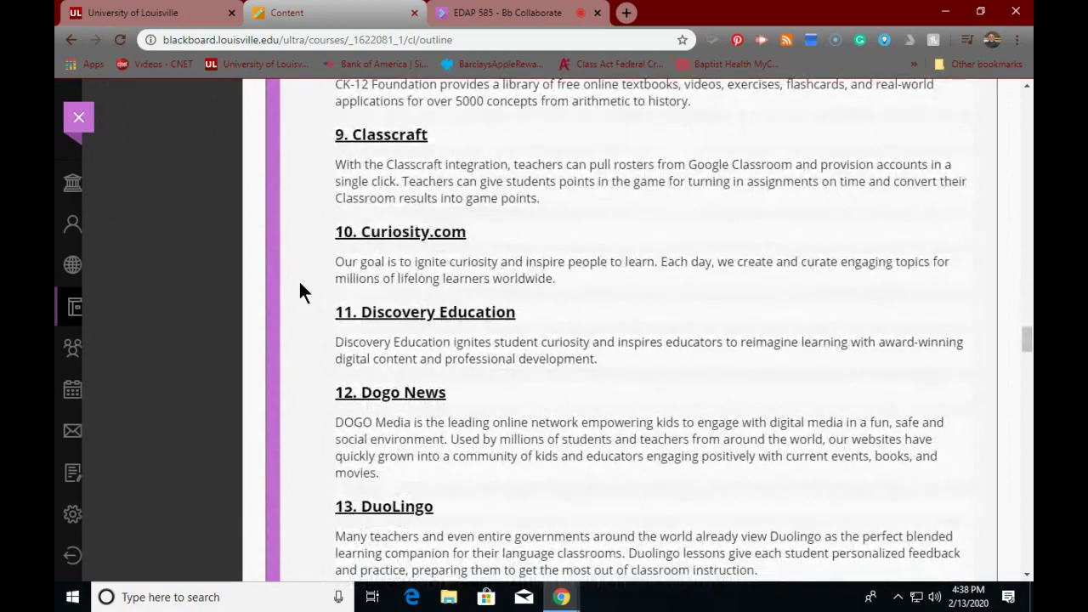
{"action": "scroll", "coordinate": [299, 292], "scroll_direction": "down", "scroll_amount": 2}
{"action": "scroll", "coordinate": [298, 292], "scroll_direction": "down", "scroll_amount": 1}
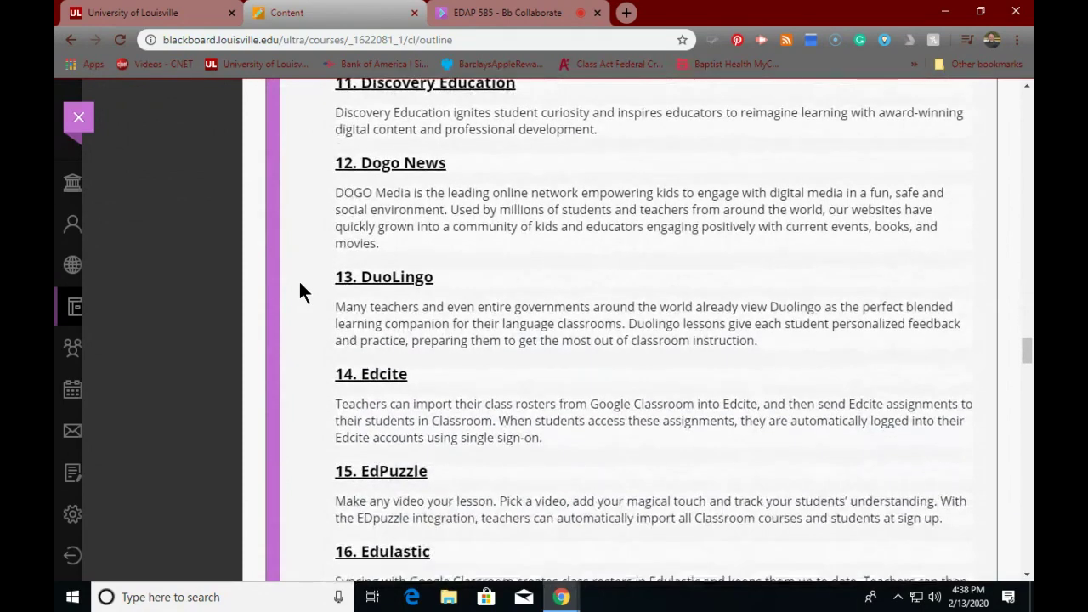
{"action": "scroll", "coordinate": [298, 291], "scroll_direction": "down", "scroll_amount": 1}
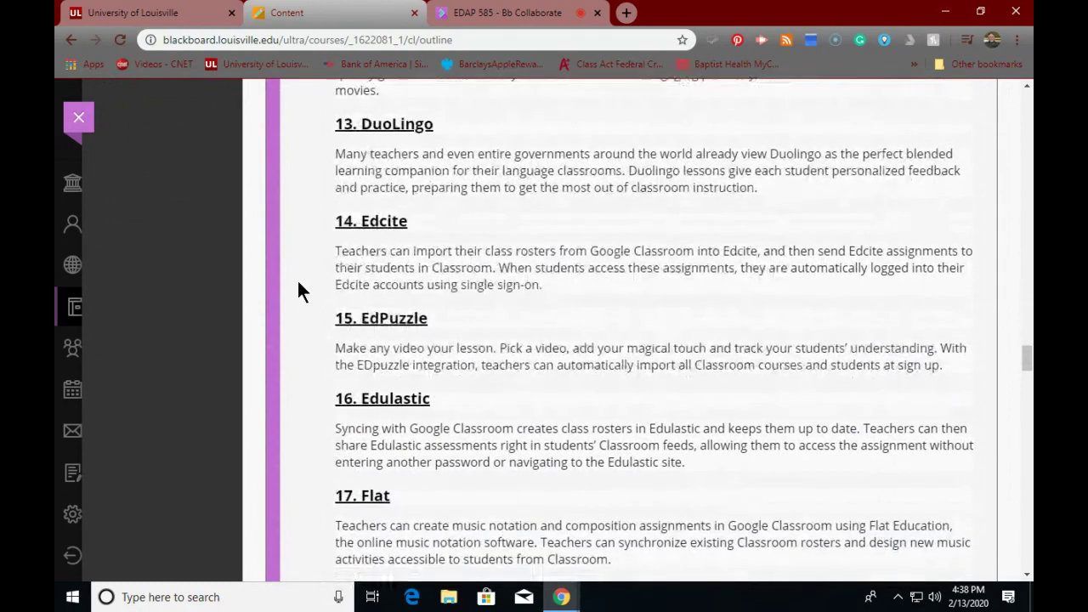
{"action": "scroll", "coordinate": [298, 284], "scroll_direction": "down", "scroll_amount": 3}
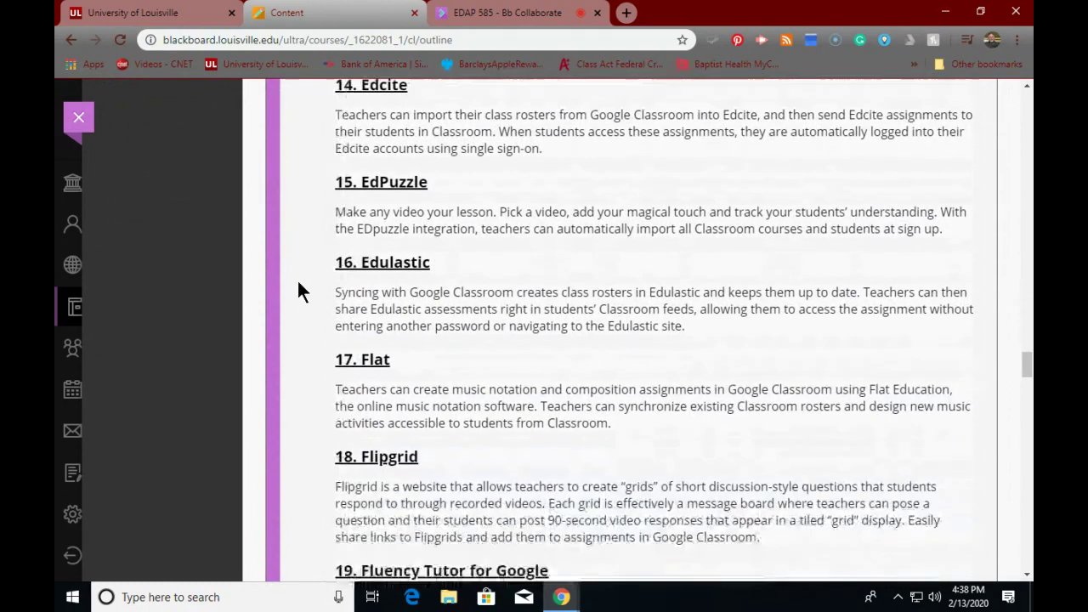
{"action": "scroll", "coordinate": [298, 292], "scroll_direction": "down", "scroll_amount": 2}
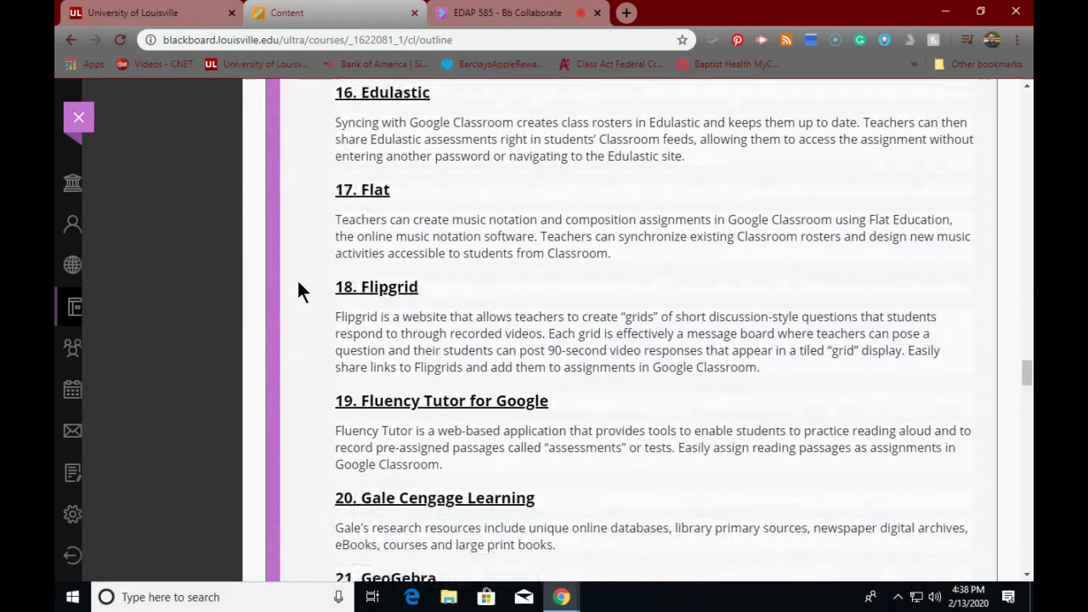
{"action": "scroll", "coordinate": [298, 284], "scroll_direction": "down", "scroll_amount": 1}
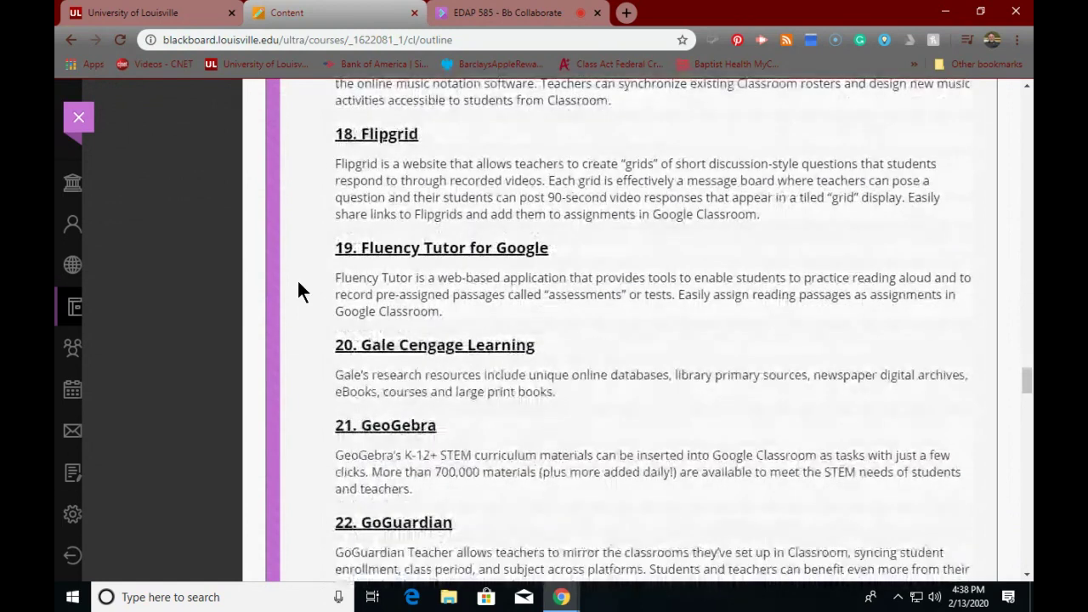
{"action": "scroll", "coordinate": [298, 284], "scroll_direction": "down", "scroll_amount": 1}
{"action": "scroll", "coordinate": [298, 284], "scroll_direction": "down", "scroll_amount": 1}
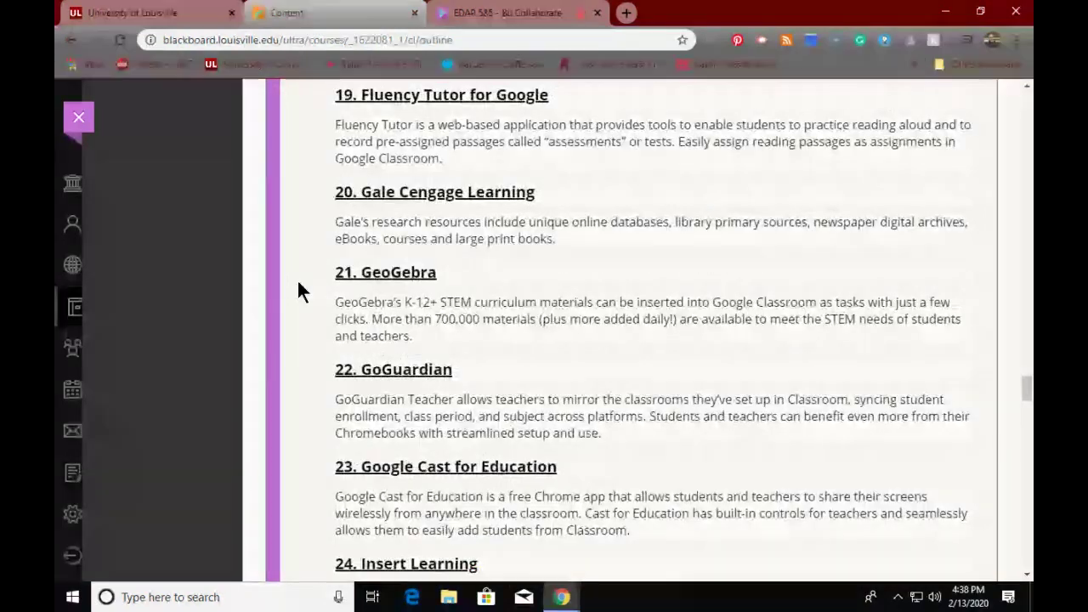
{"action": "scroll", "coordinate": [298, 284], "scroll_direction": "down", "scroll_amount": 2}
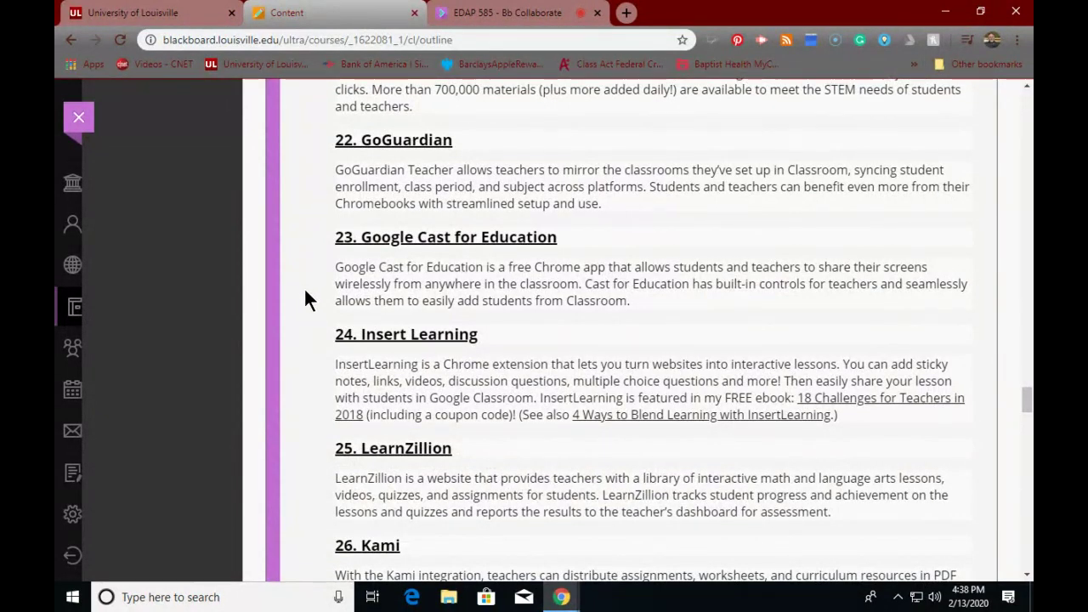
{"action": "scroll", "coordinate": [298, 293], "scroll_direction": "down", "scroll_amount": 2}
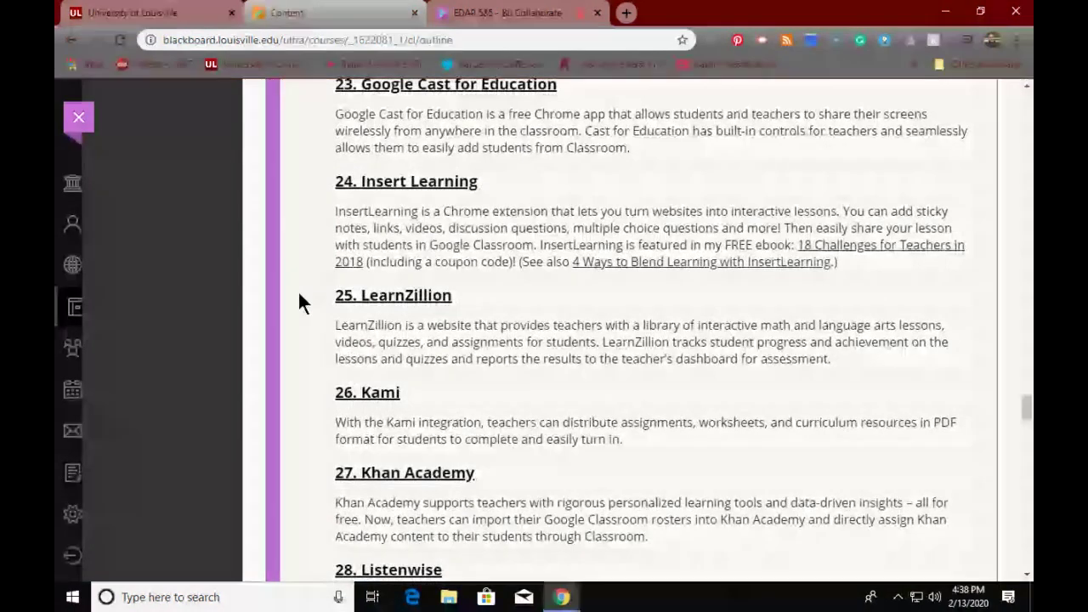
{"action": "scroll", "coordinate": [298, 292], "scroll_direction": "down", "scroll_amount": 1}
{"action": "scroll", "coordinate": [299, 297], "scroll_direction": "down", "scroll_amount": 2}
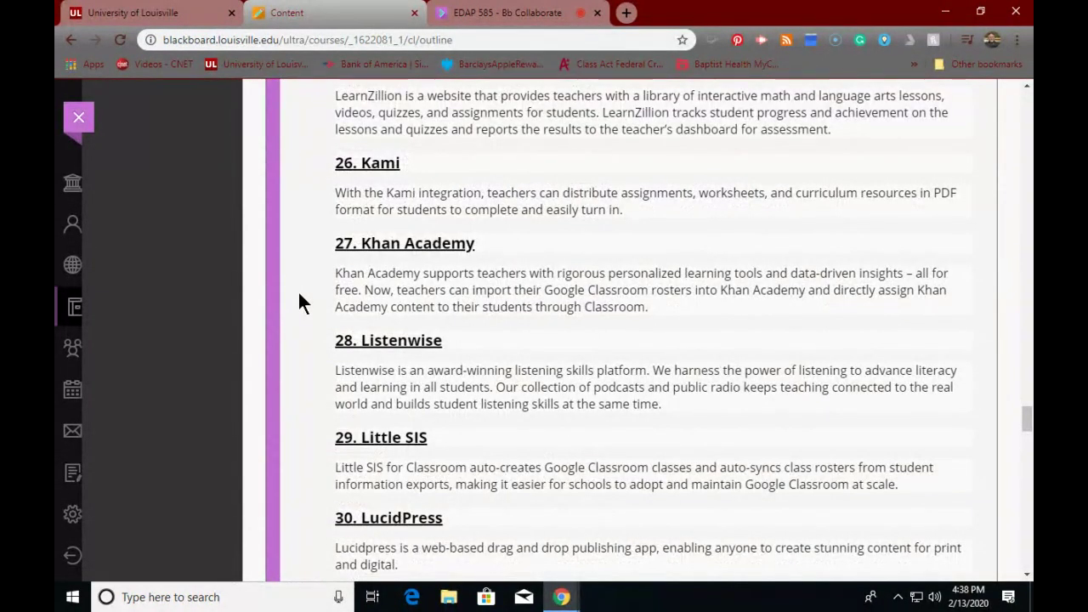
{"action": "scroll", "coordinate": [307, 285], "scroll_direction": "down", "scroll_amount": 4}
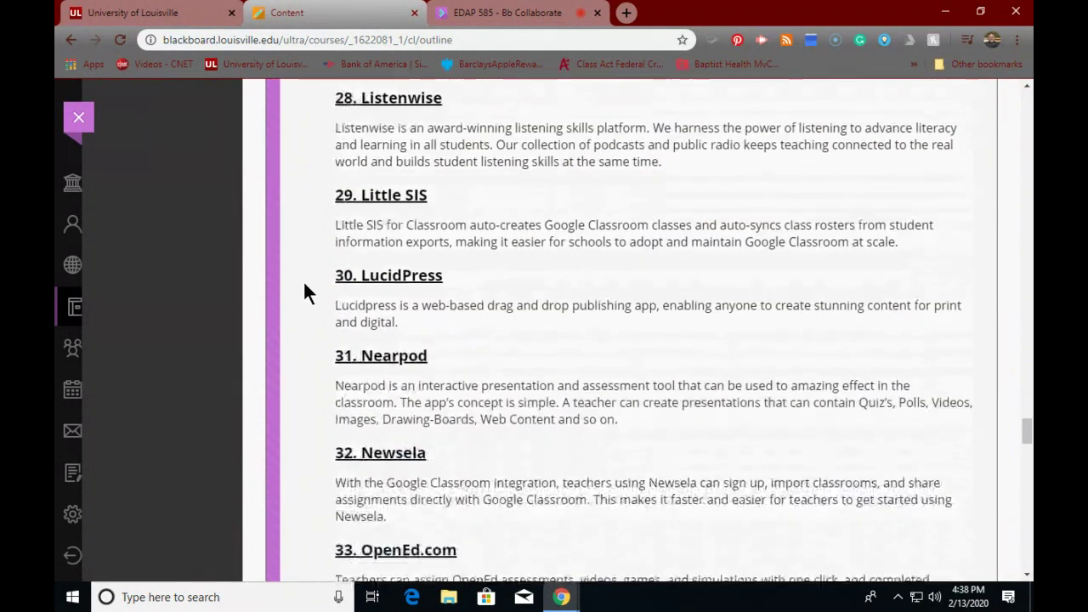
{"action": "scroll", "coordinate": [303, 281], "scroll_direction": "down", "scroll_amount": 4}
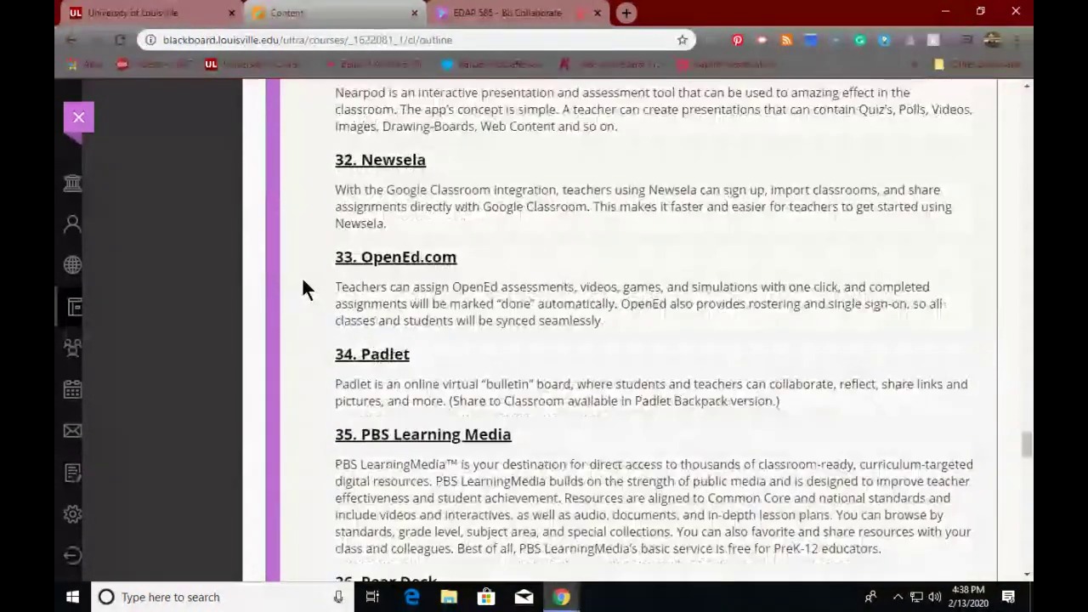
{"action": "scroll", "coordinate": [304, 281], "scroll_direction": "down", "scroll_amount": 5}
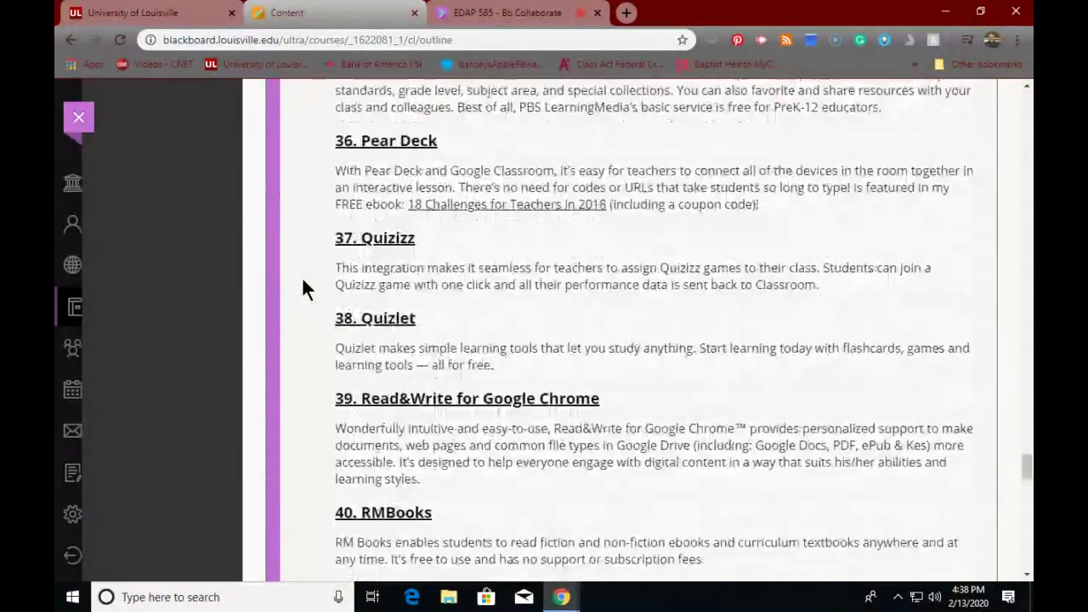
{"action": "scroll", "coordinate": [304, 278], "scroll_direction": "down", "scroll_amount": 4}
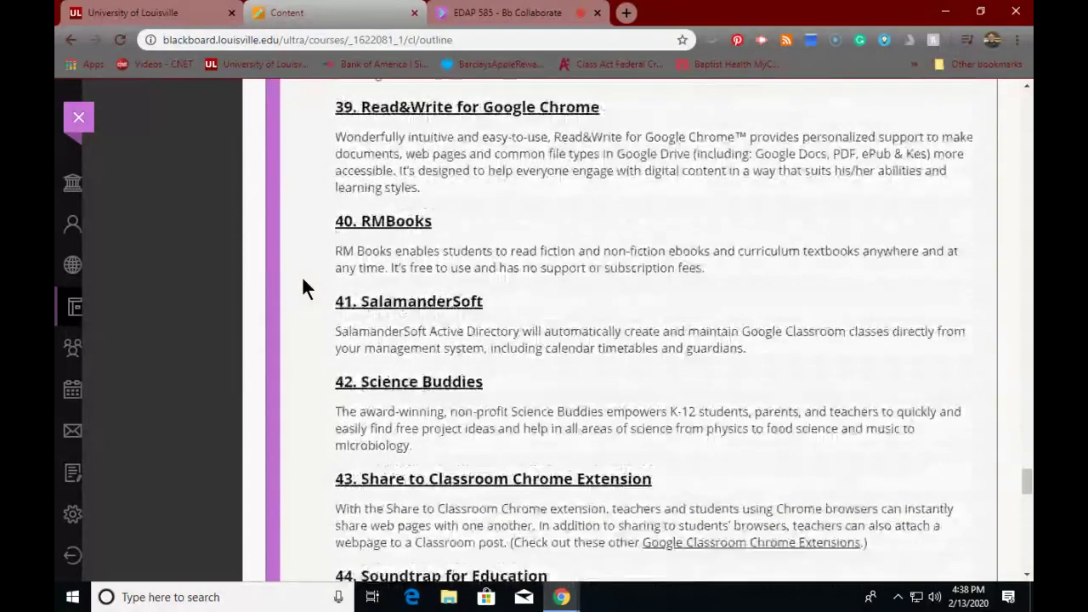
{"action": "scroll", "coordinate": [303, 286], "scroll_direction": "down", "scroll_amount": 4}
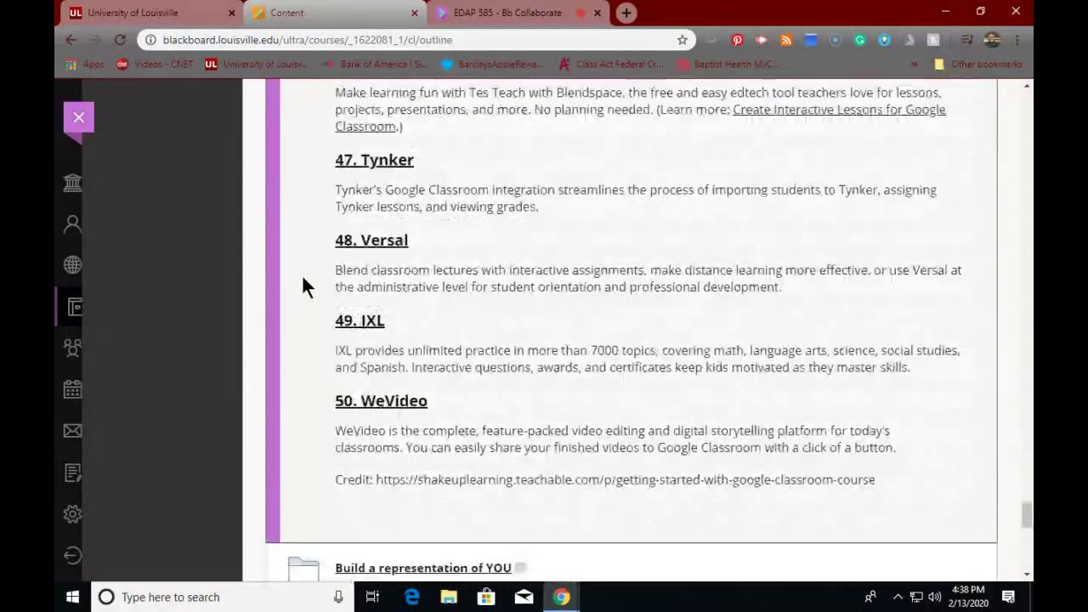
{"action": "scroll", "coordinate": [303, 287], "scroll_direction": "up", "scroll_amount": 15}
{"action": "scroll", "coordinate": [304, 285], "scroll_direction": "up", "scroll_amount": 20}
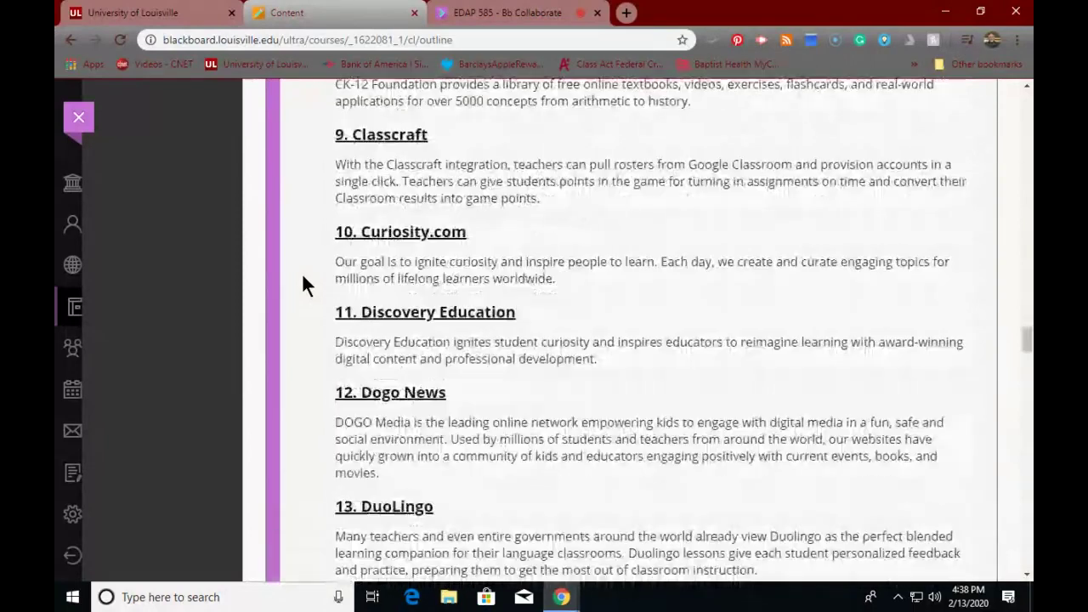
{"action": "scroll", "coordinate": [304, 283], "scroll_direction": "up", "scroll_amount": 20}
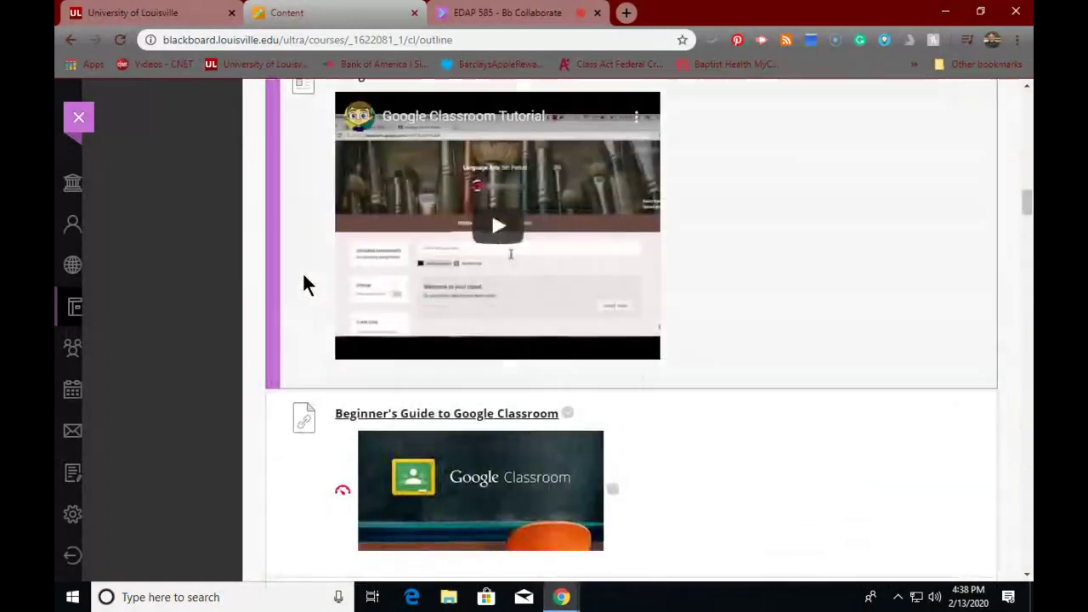
{"action": "scroll", "coordinate": [306, 285], "scroll_direction": "up", "scroll_amount": 10}
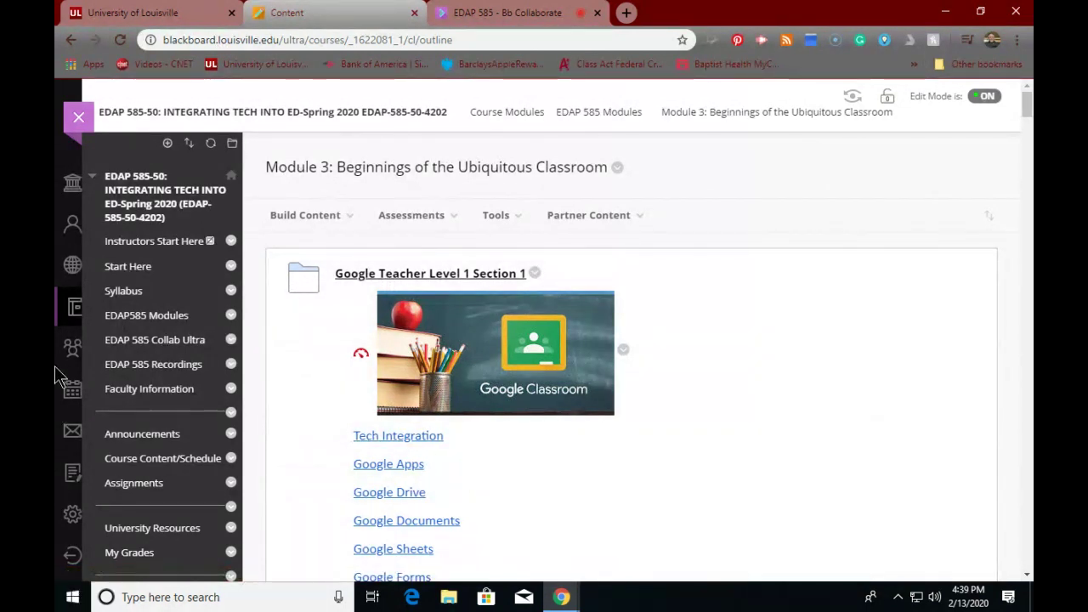
{"action": "left_click", "coordinate": [625, 14]}
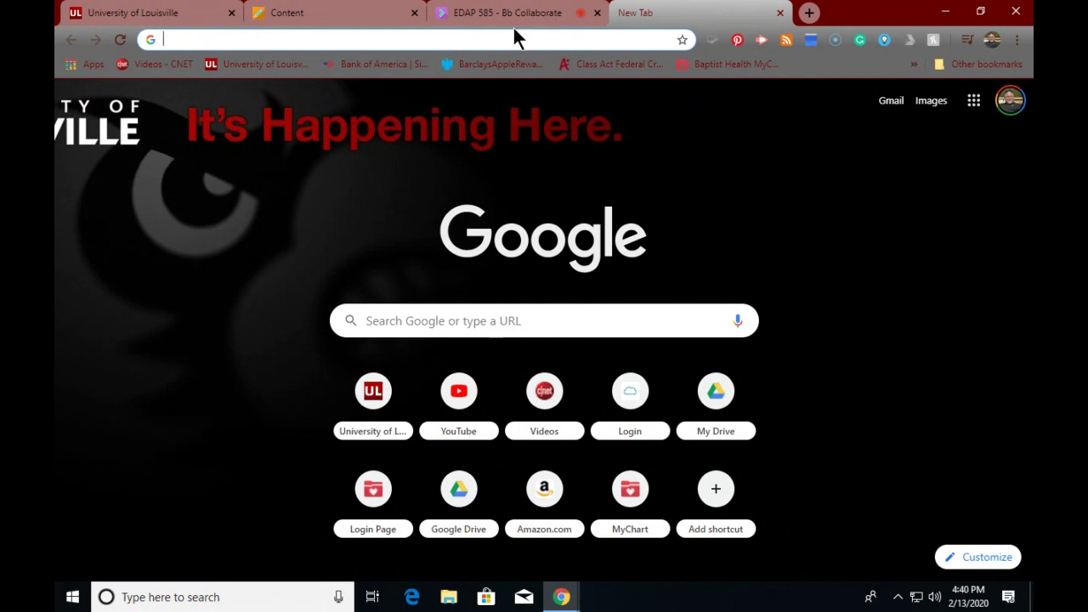
- Go to gmail.com in the new Chrome tab to load the inbox
{"action": "type", "text": "gmail"}
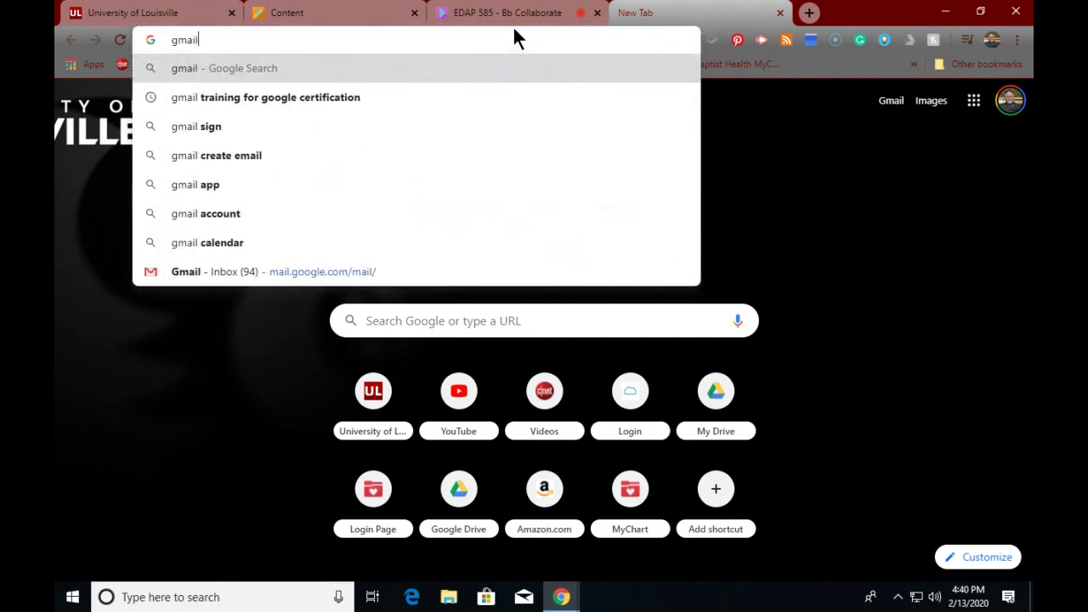
{"action": "type", "text": ".com"}
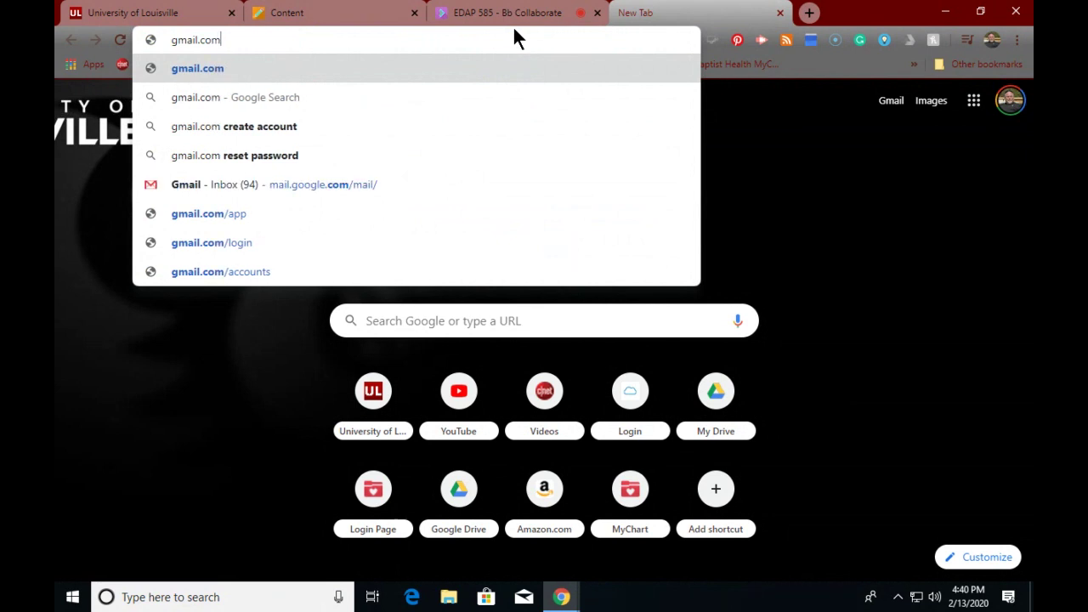
{"action": "key", "text": "Return"}
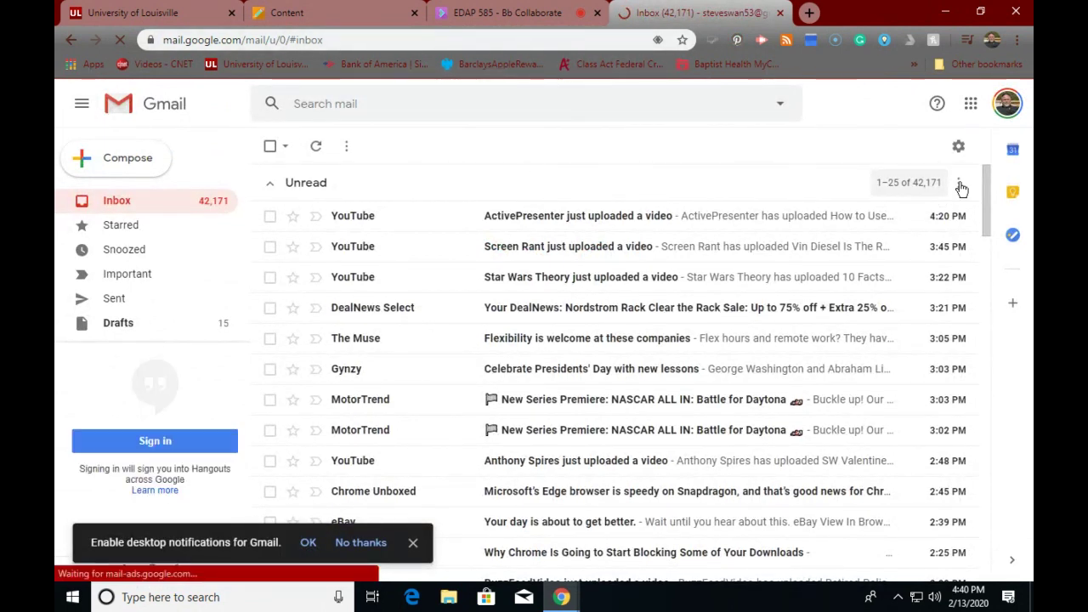
{"action": "left_click", "coordinate": [1008, 103]}
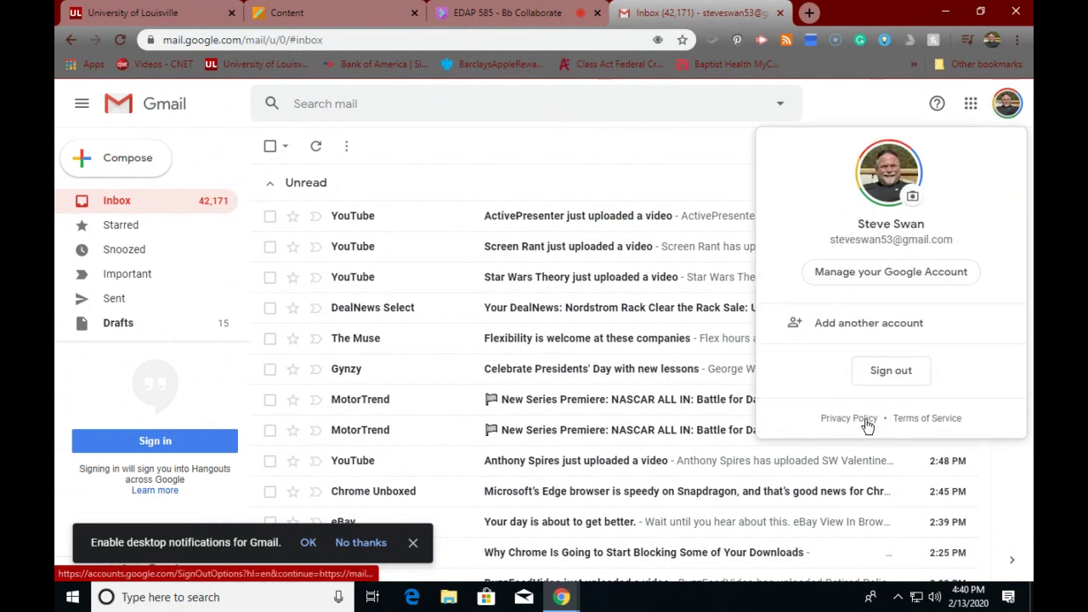
{"action": "left_click", "coordinate": [878, 370]}
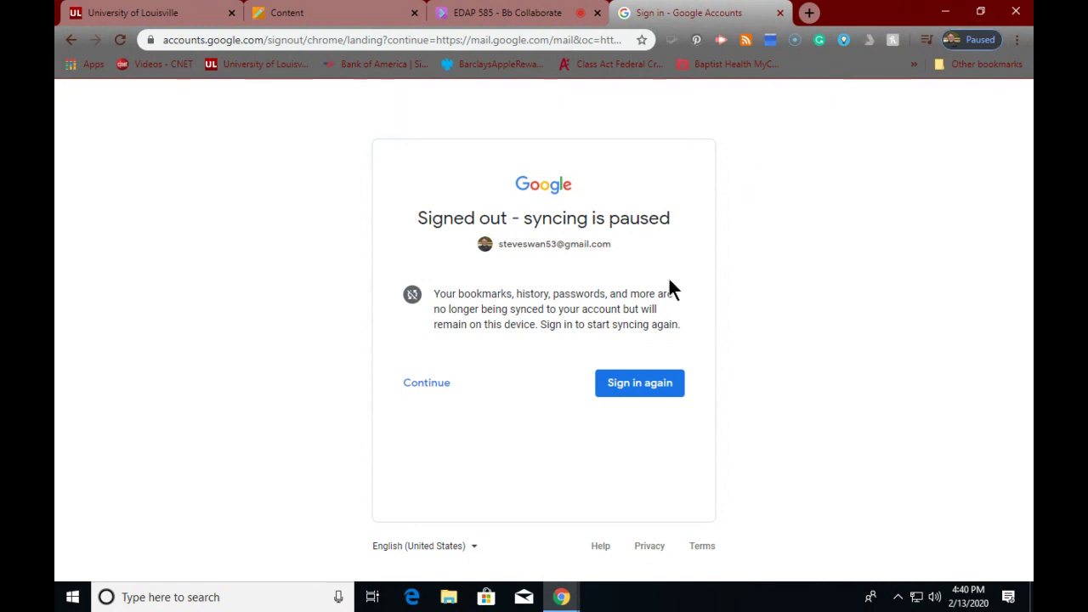
- Sign back in to the Google account by re-entering the account password
{"action": "left_click", "coordinate": [626, 383]}
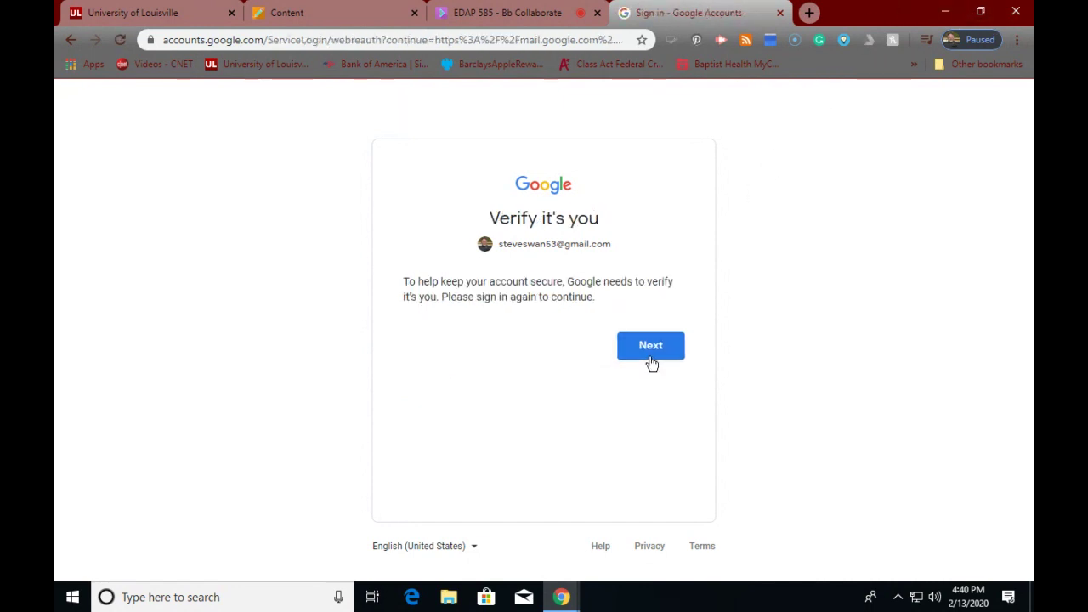
{"action": "left_click", "coordinate": [652, 364]}
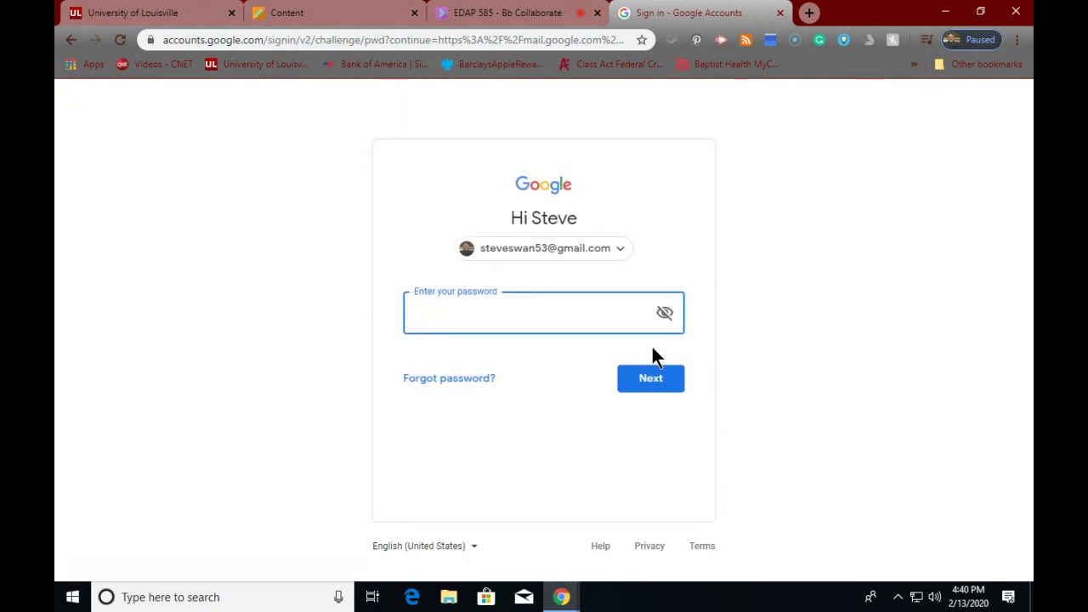
{"action": "type", "text": "••••••••••••"}
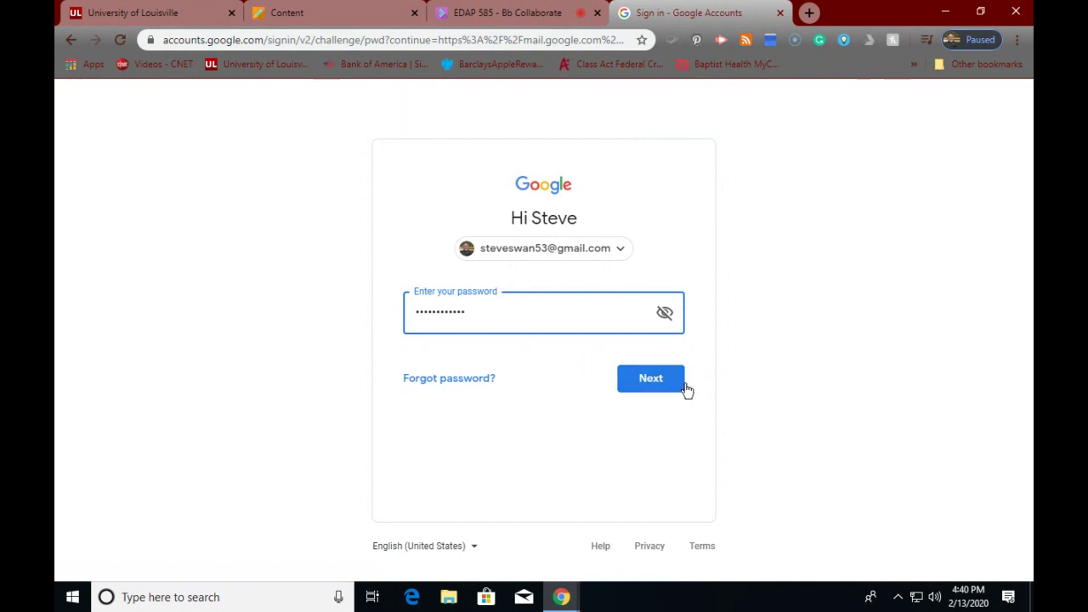
{"action": "left_click", "coordinate": [658, 384]}
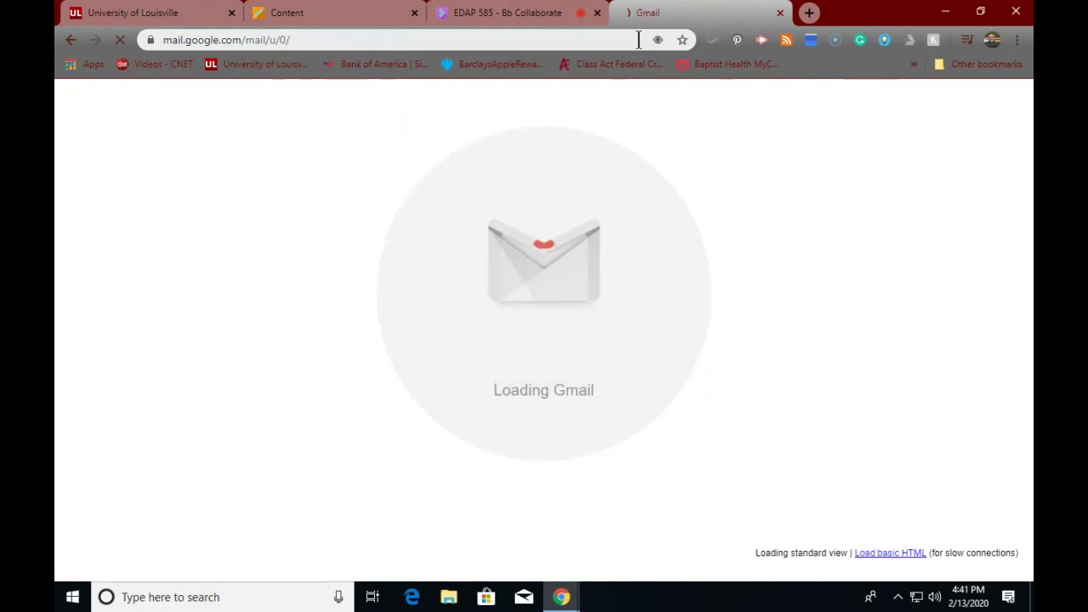
- Replace the Gmail address with classroom.google.com to reach the Classroom classes page
{"action": "left_click", "coordinate": [601, 39]}
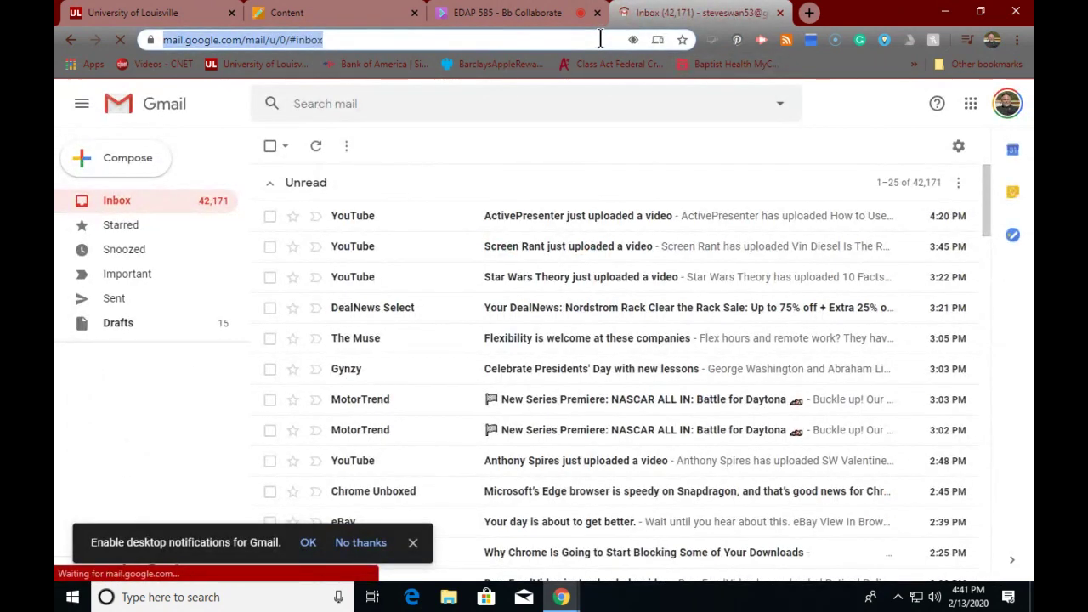
{"action": "type", "text": "classr"}
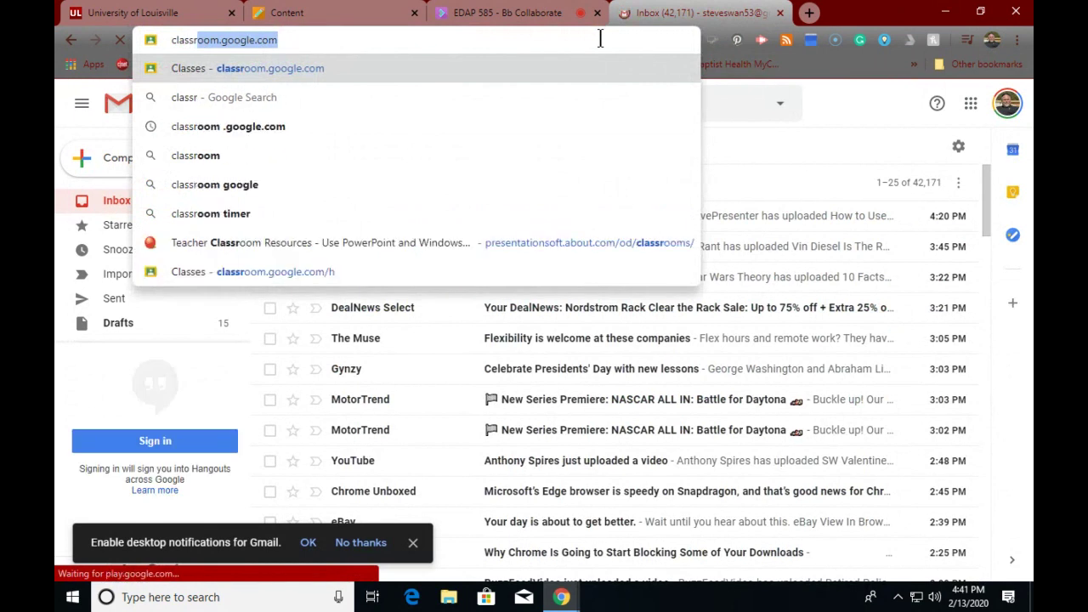
{"action": "type", "text": "oom.goo"}
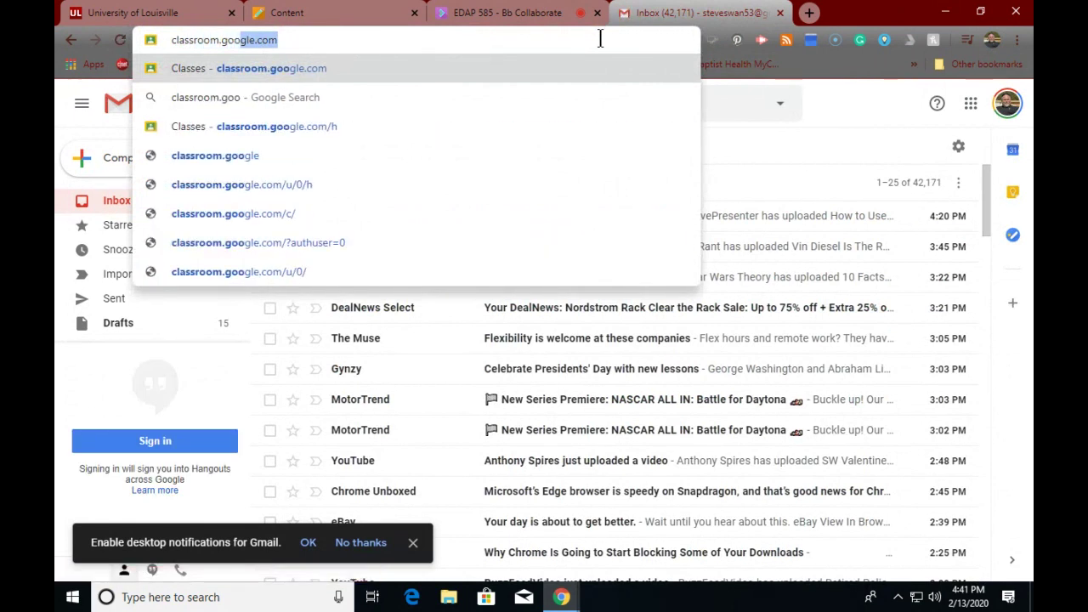
{"action": "type", "text": "gle.com"}
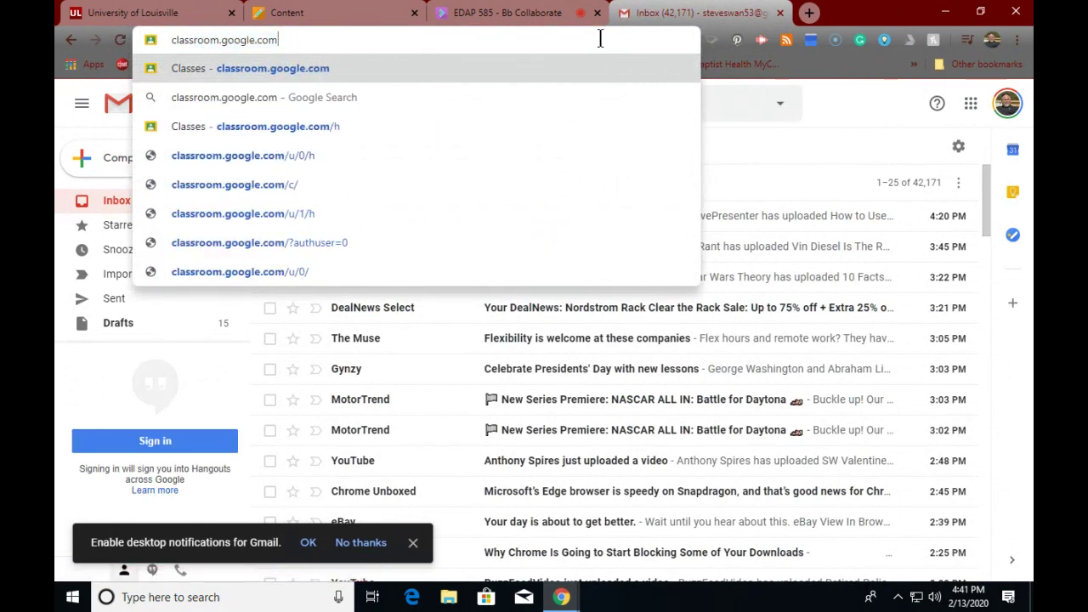
{"action": "key", "text": "Return"}
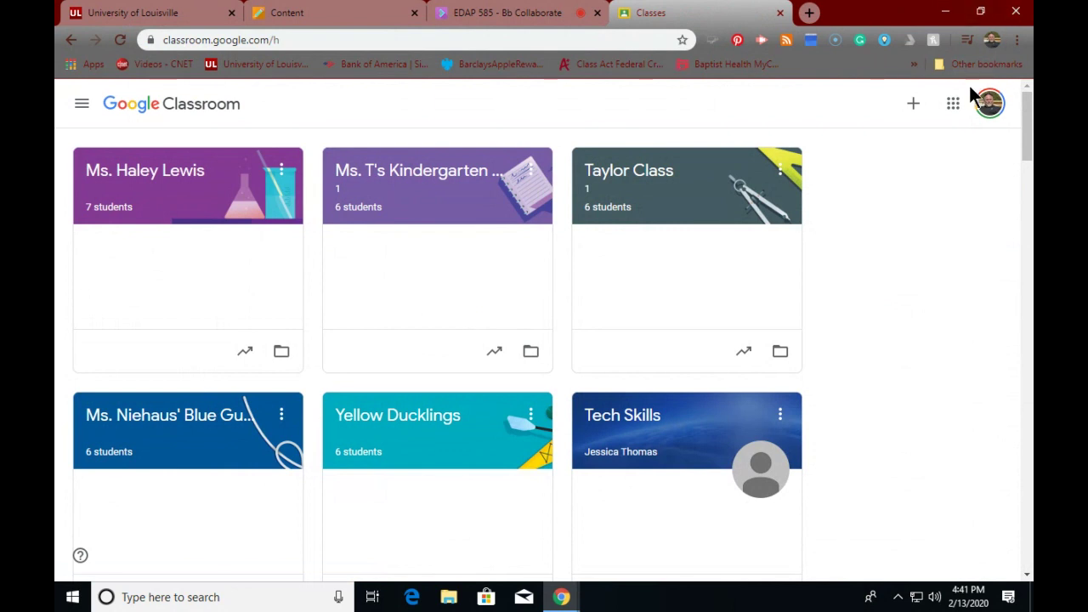
- Sign out from the Classroom account menu and start entering classroom.google.com in the address bar
{"action": "left_click", "coordinate": [986, 108]}
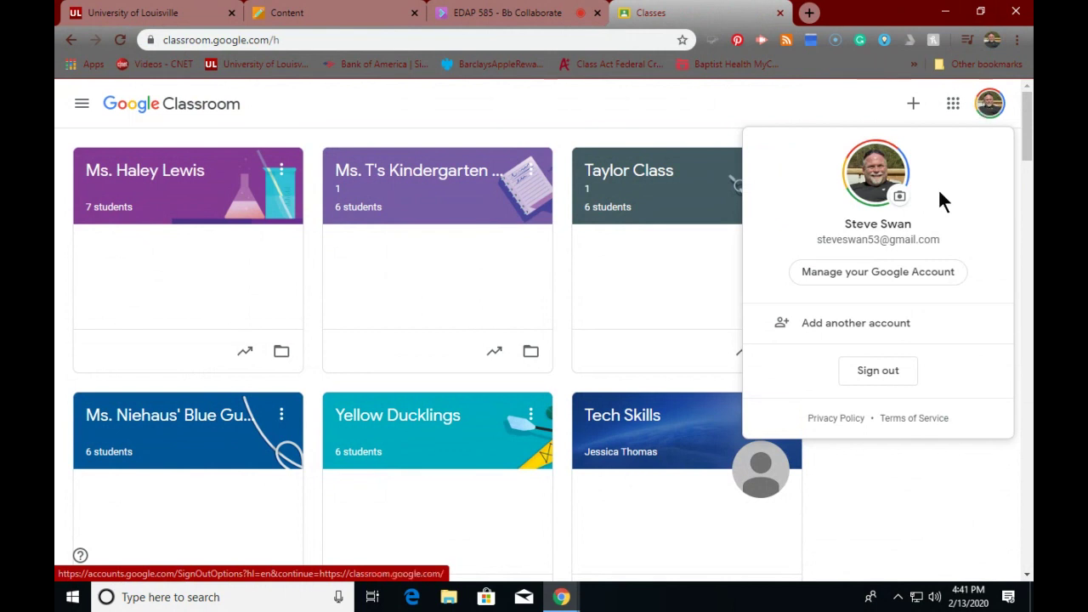
{"action": "left_click", "coordinate": [875, 374]}
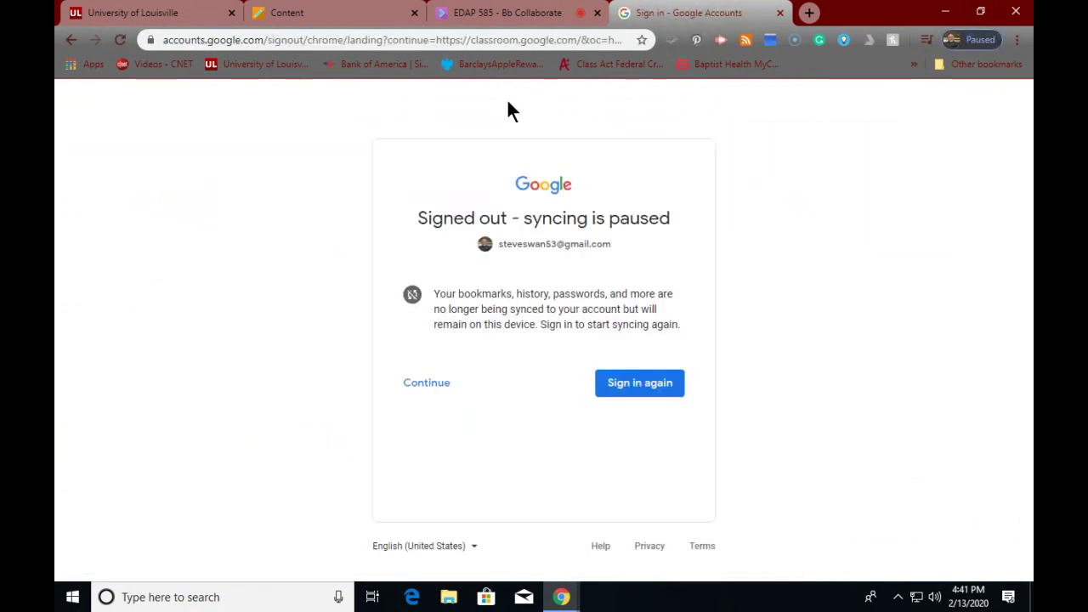
{"action": "left_click", "coordinate": [553, 40]}
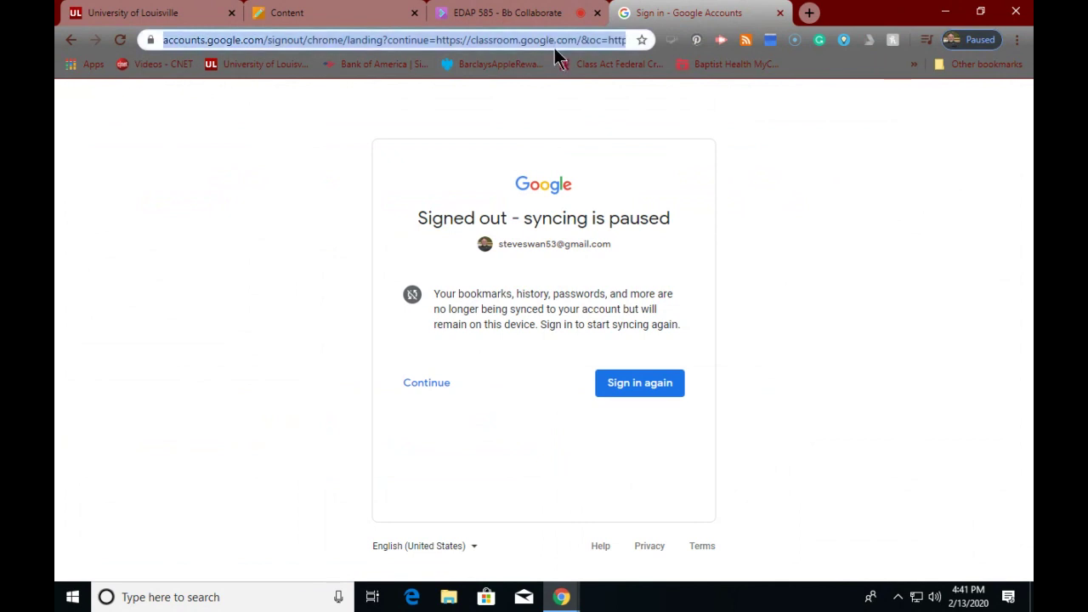
{"action": "type", "text": "cl"}
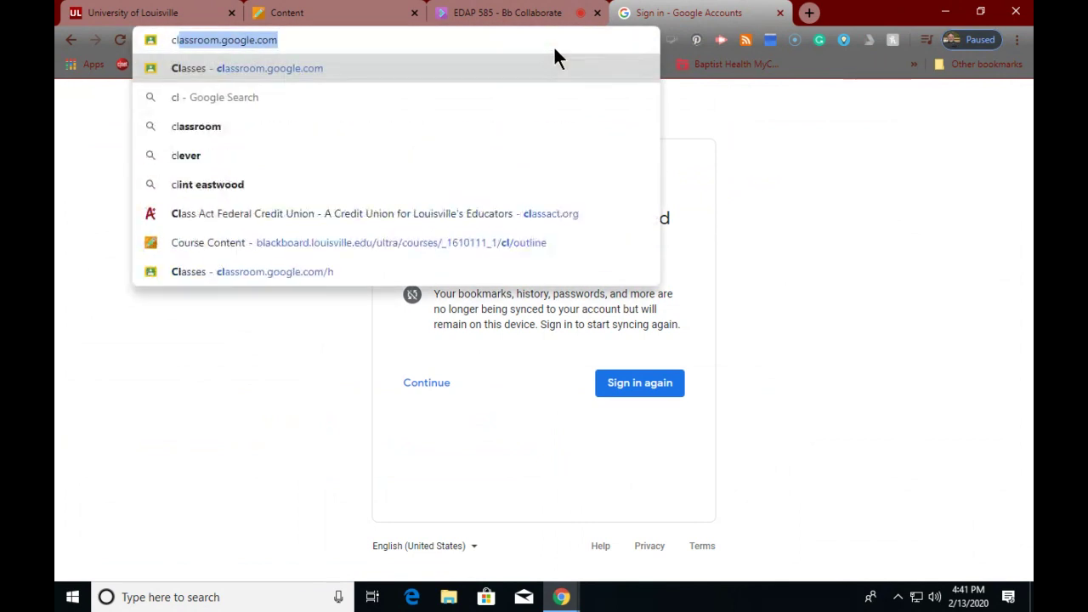
{"action": "type", "text": "assroom."}
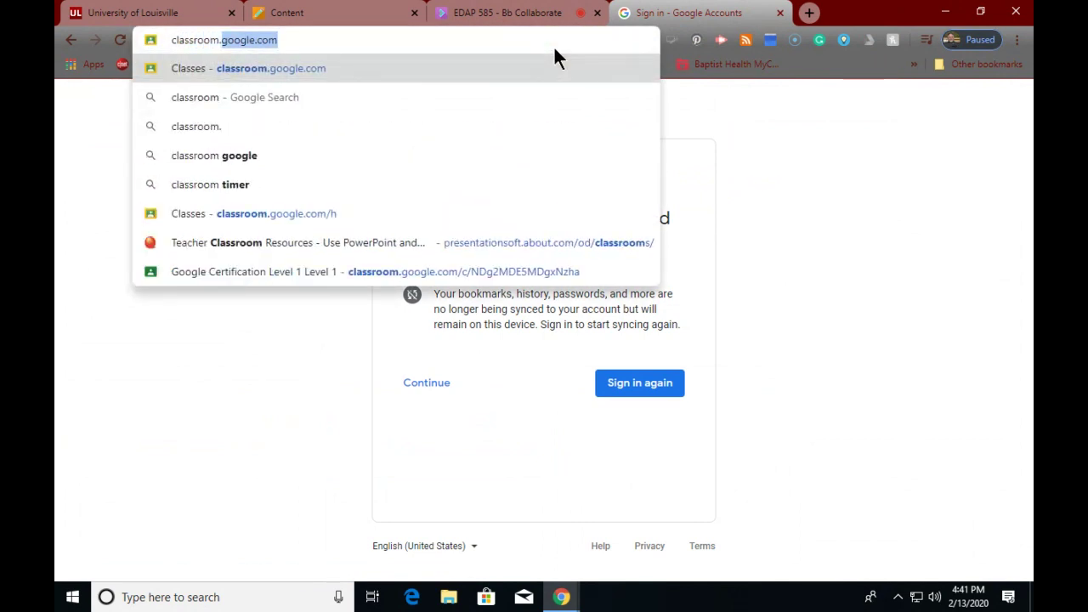
{"action": "type", "text": "google.co"}
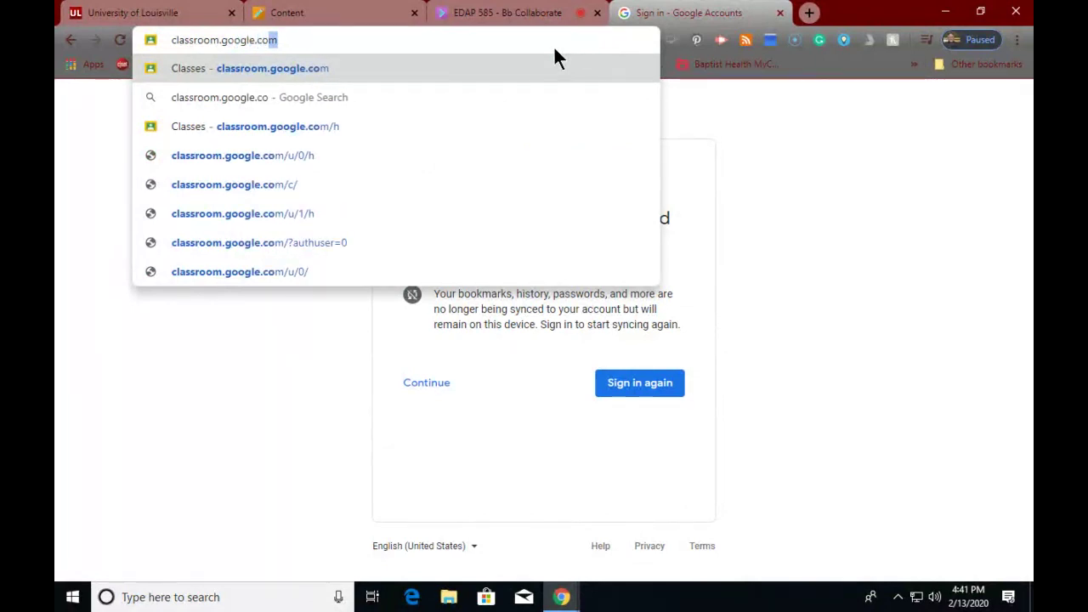
- Load classroom.google.com again to bring up the Google account chooser
{"action": "key", "text": "Return"}
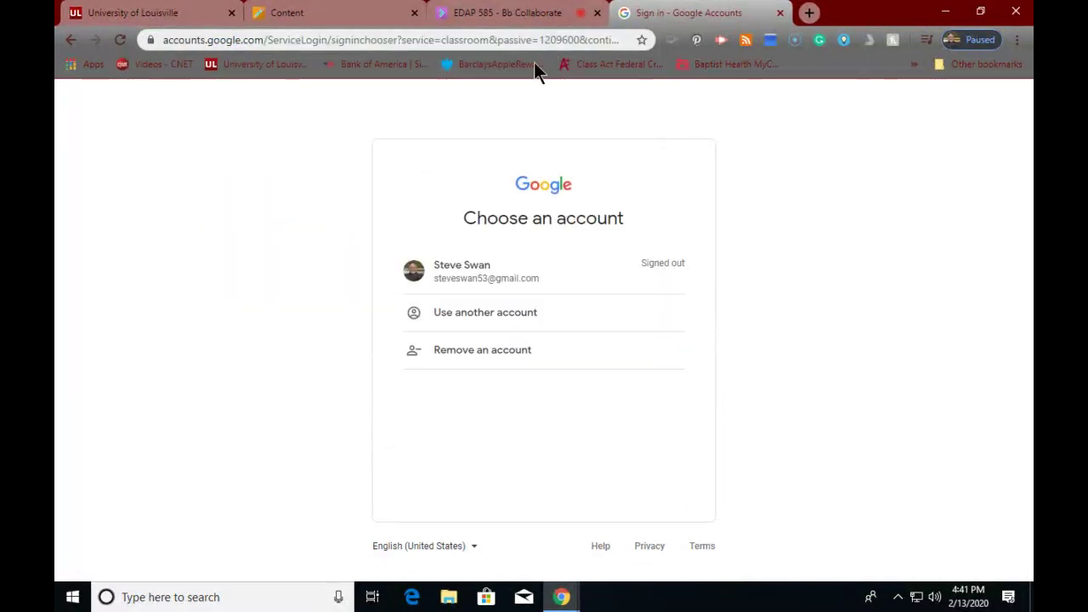
{"action": "left_click", "coordinate": [431, 324]}
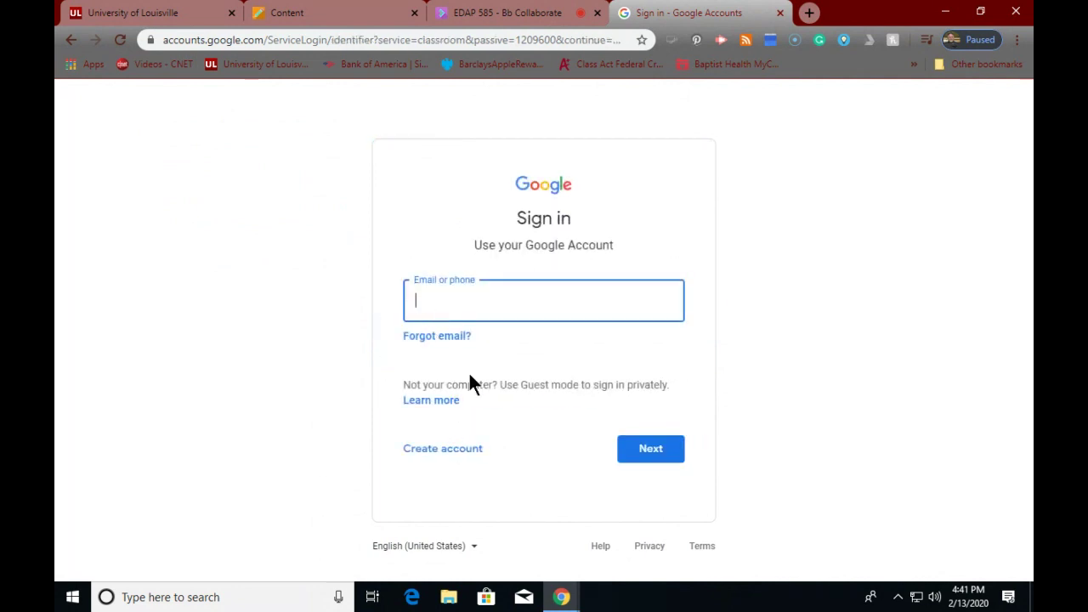
{"action": "left_click", "coordinate": [491, 35]}
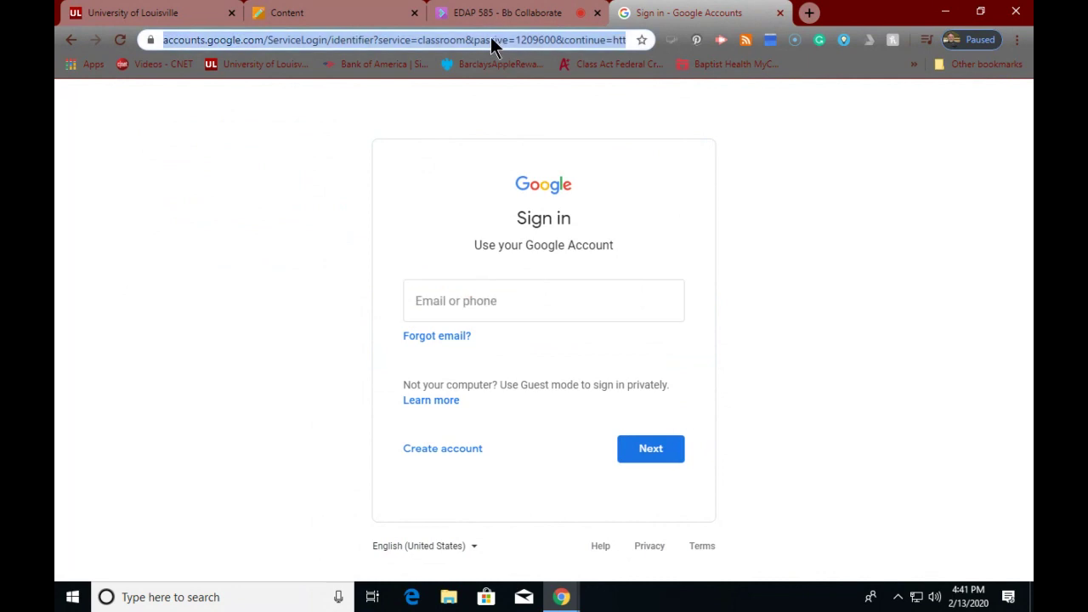
{"action": "type", "text": "c"}
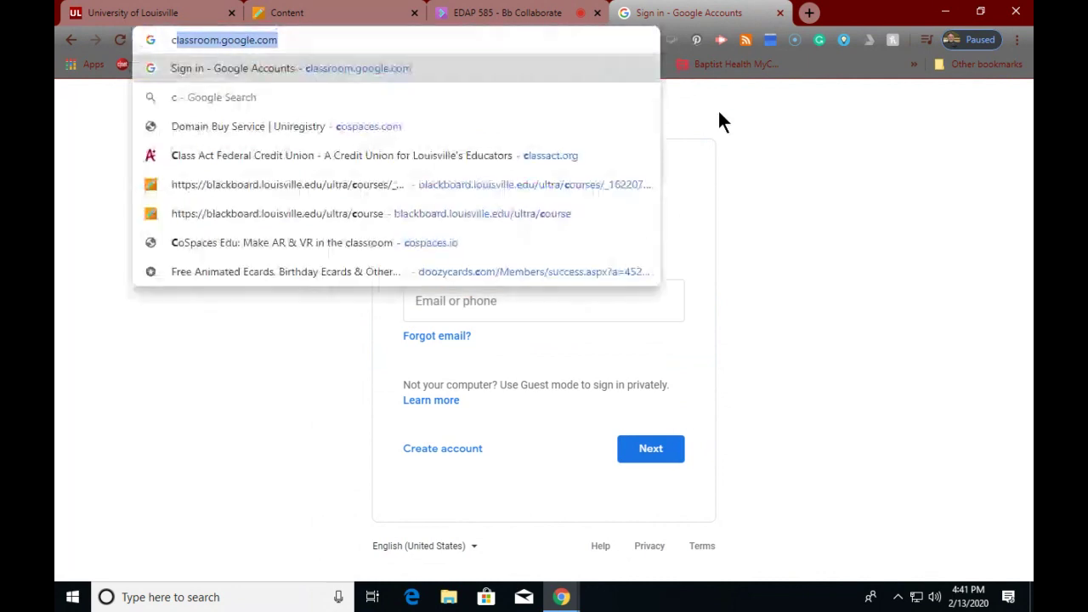
{"action": "type", "text": "lassro"}
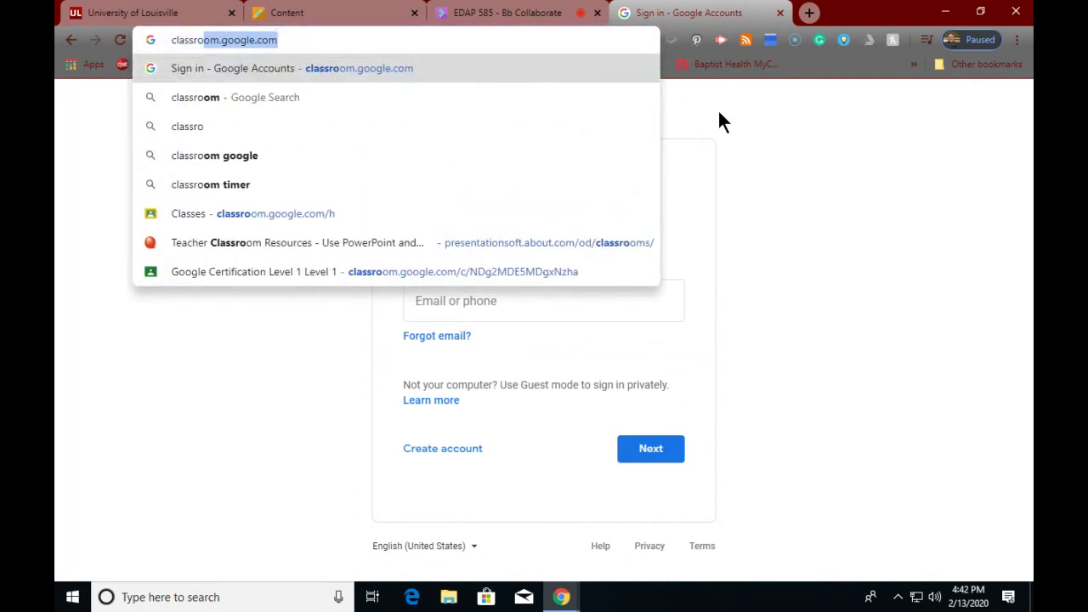
{"action": "type", "text": "om.g"}
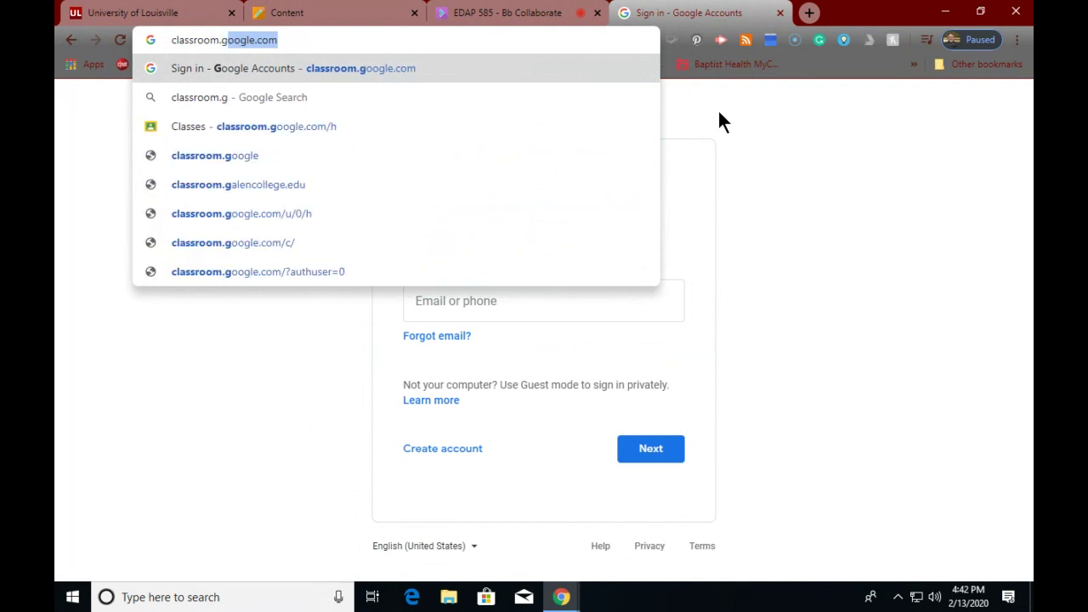
{"action": "type", "text": "oogle.com"}
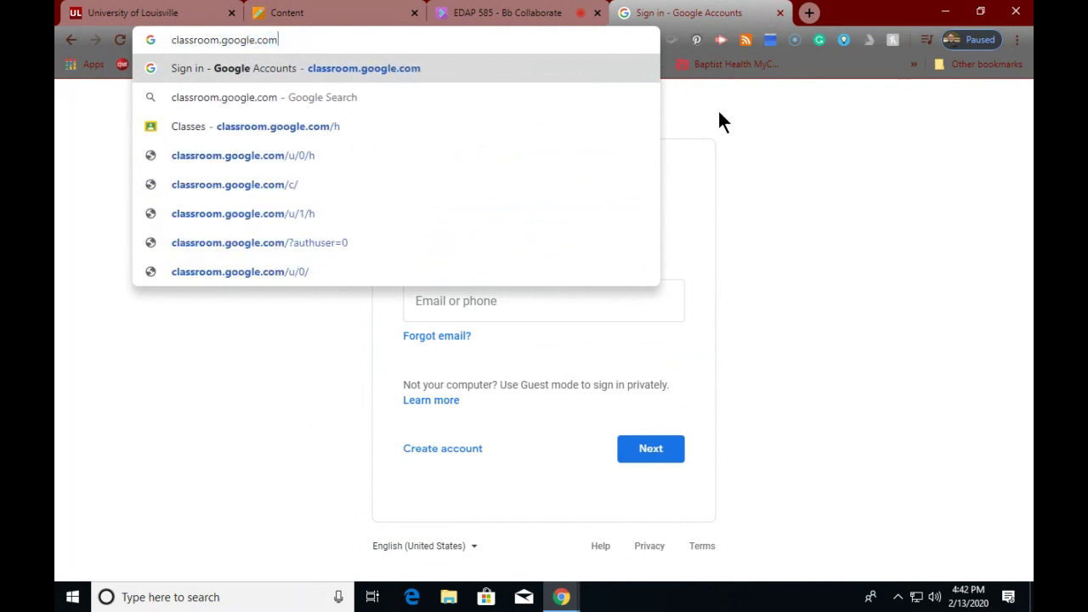
{"action": "key", "text": "Return"}
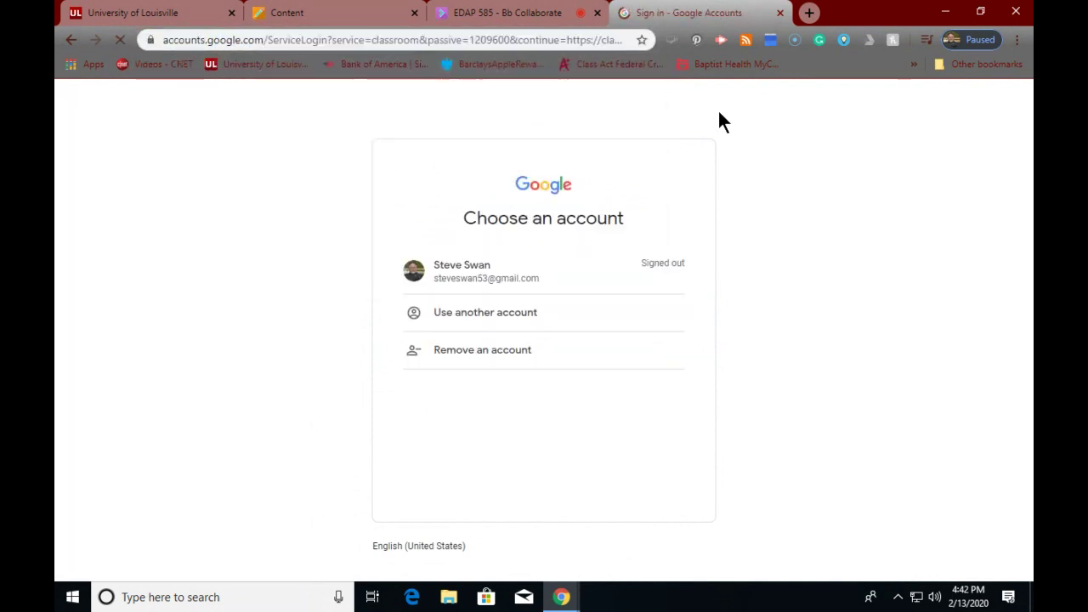
- Pick the existing account and enter its password to return to Classroom
{"action": "left_click", "coordinate": [481, 277]}
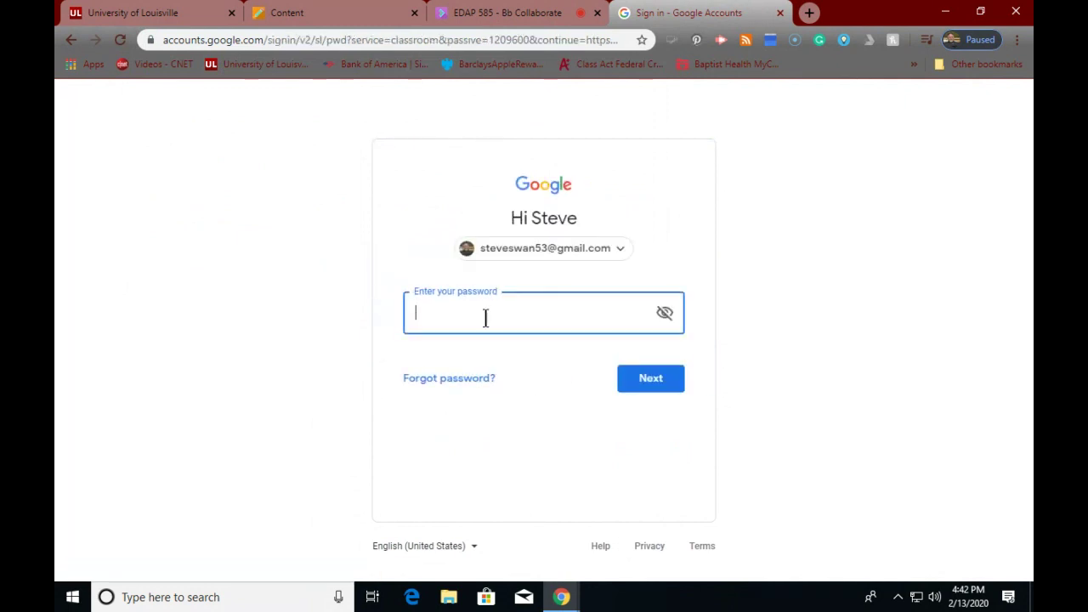
{"action": "type", "text": "••••••••••••"}
{"action": "left_click", "coordinate": [655, 380]}
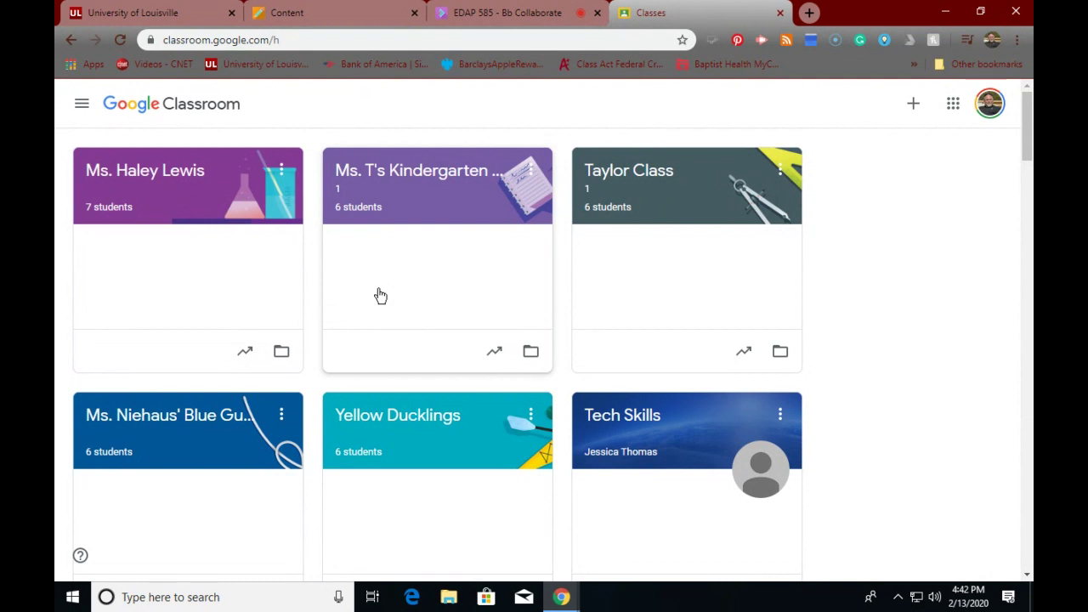
- Scroll down through the class cards and back up to the top of the Classes page
{"action": "scroll", "coordinate": [317, 366], "scroll_direction": "down", "scroll_amount": 2}
{"action": "scroll", "coordinate": [315, 366], "scroll_direction": "down", "scroll_amount": 2}
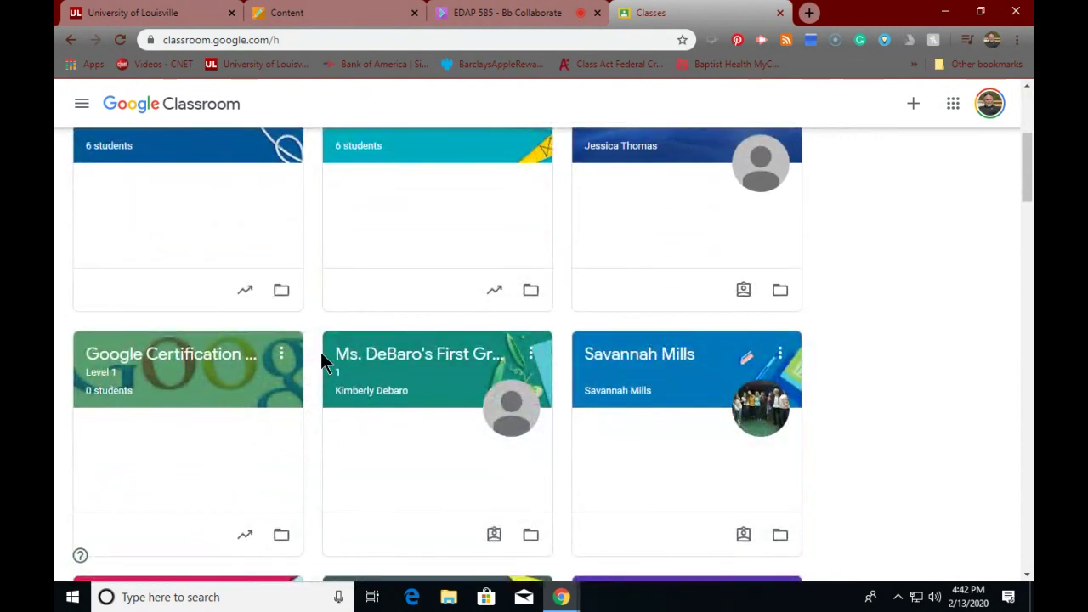
{"action": "scroll", "coordinate": [320, 351], "scroll_direction": "up", "scroll_amount": 2}
{"action": "scroll", "coordinate": [320, 348], "scroll_direction": "up", "scroll_amount": 2}
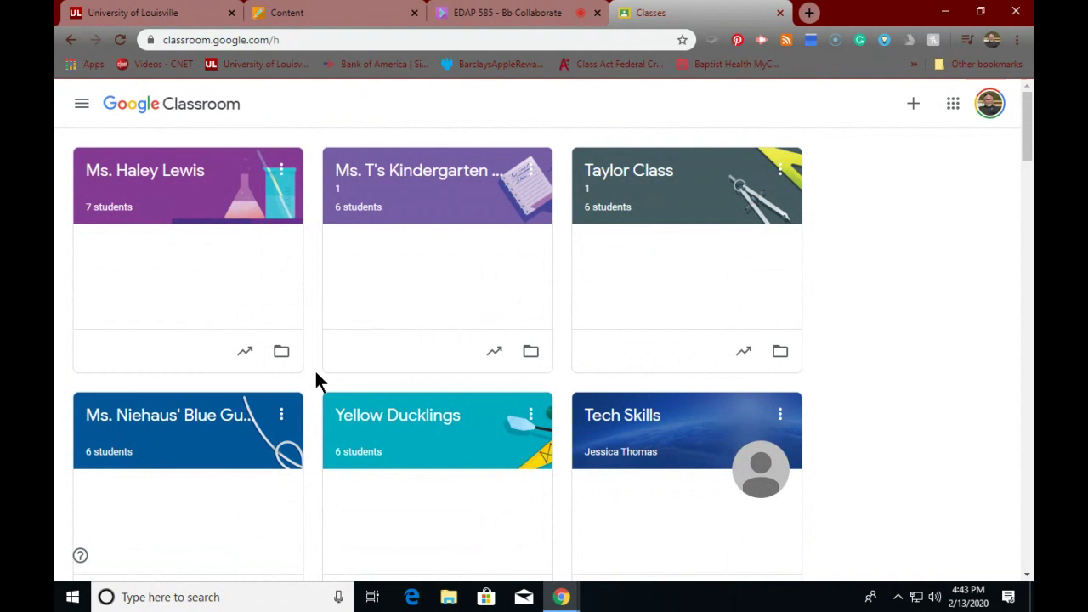
- Open drive.google.com in a new tab, then switch back to the Classroom classes tab
{"action": "left_click", "coordinate": [808, 13]}
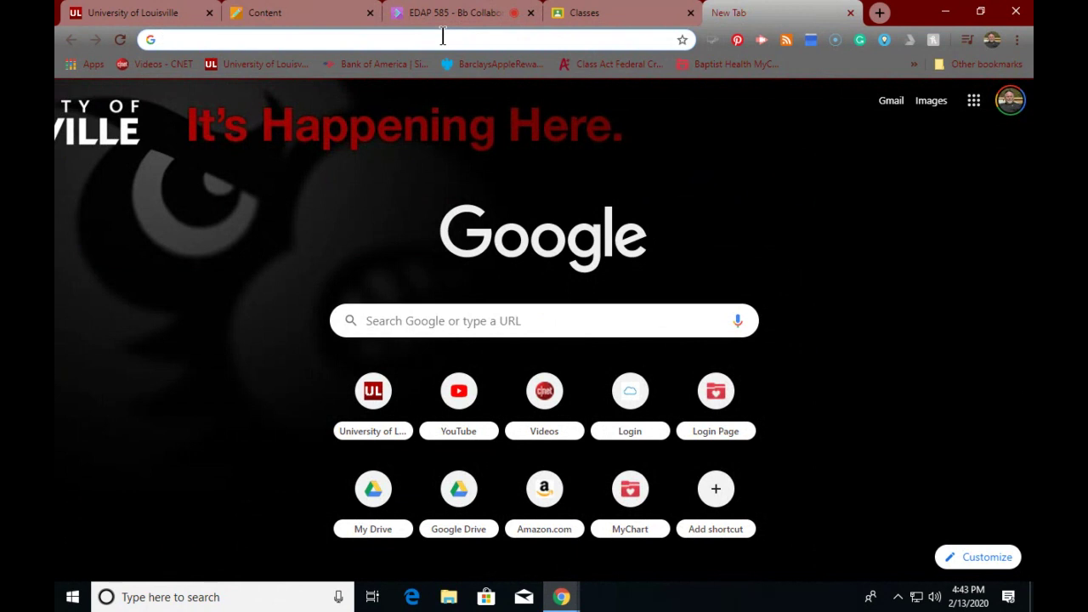
{"action": "type", "text": "drive."}
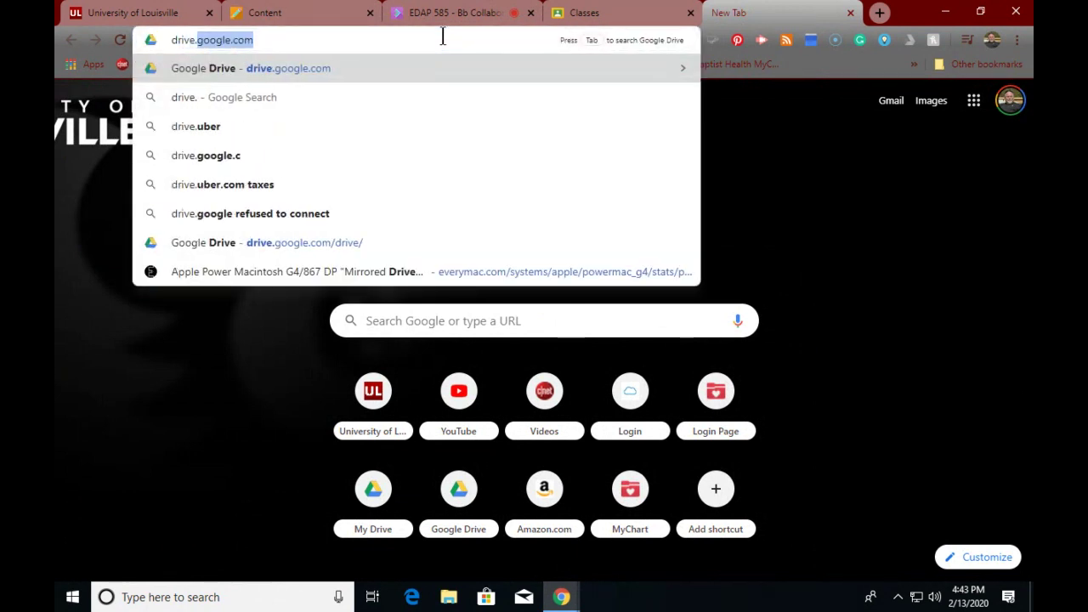
{"action": "type", "text": "google."}
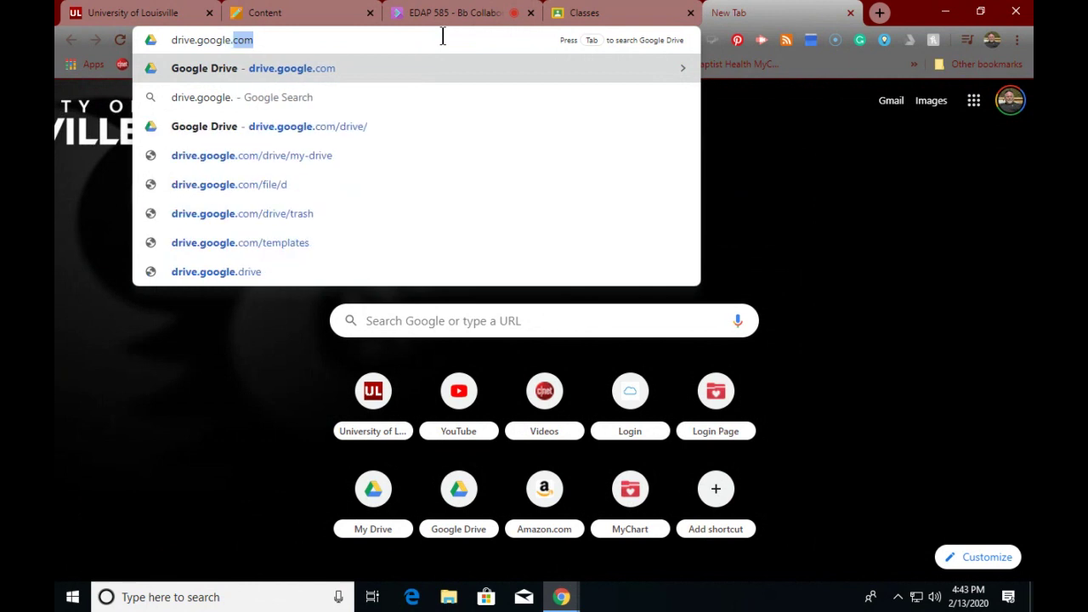
{"action": "type", "text": "com"}
{"action": "key", "text": "Return"}
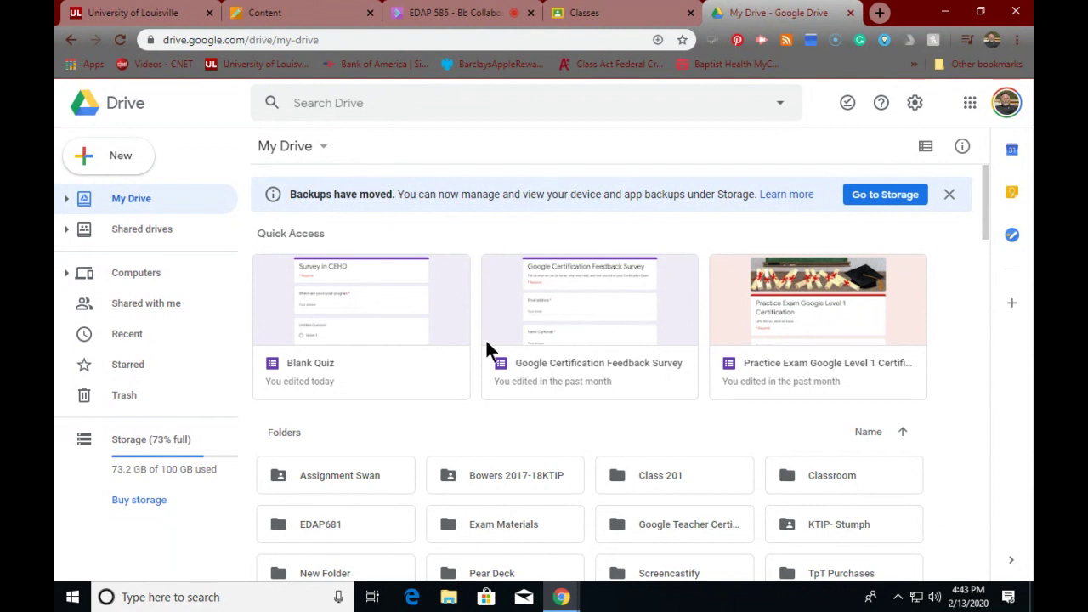
{"action": "left_click", "coordinate": [591, 13]}
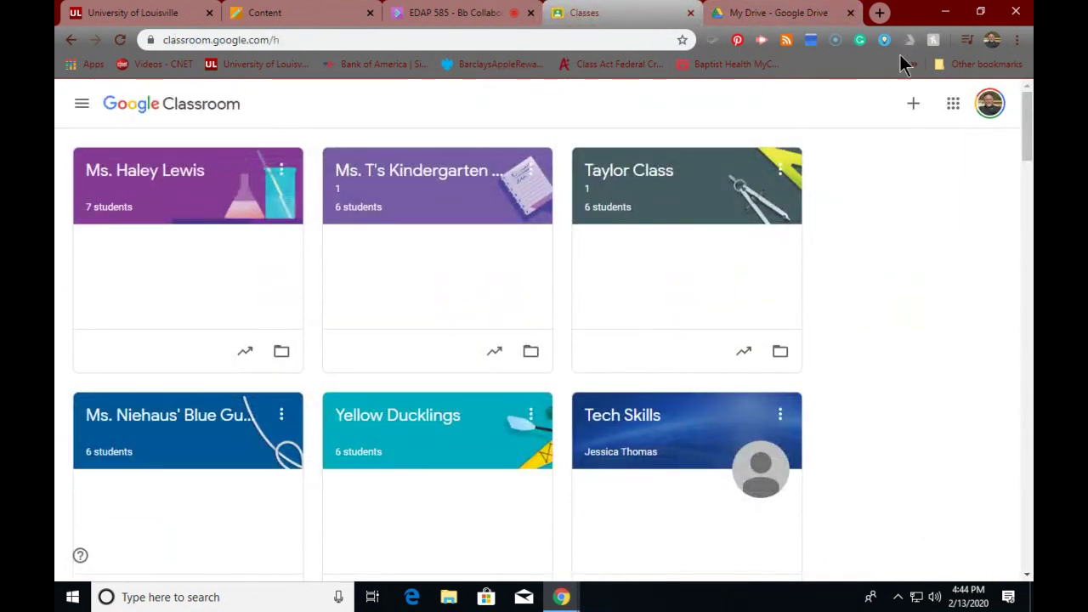
{"action": "left_click", "coordinate": [912, 106]}
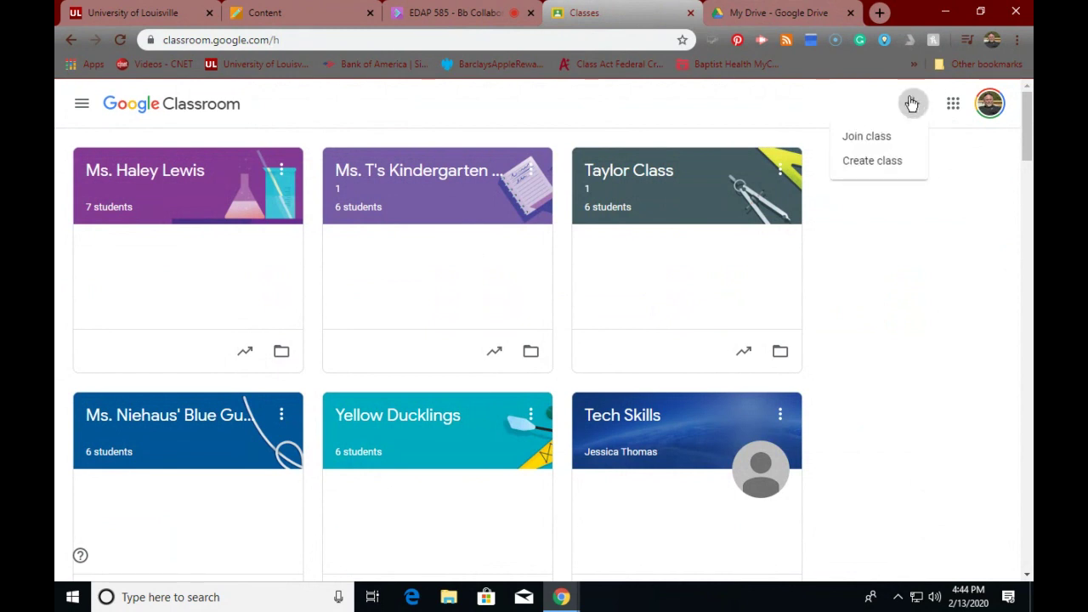
{"action": "left_click", "coordinate": [889, 173]}
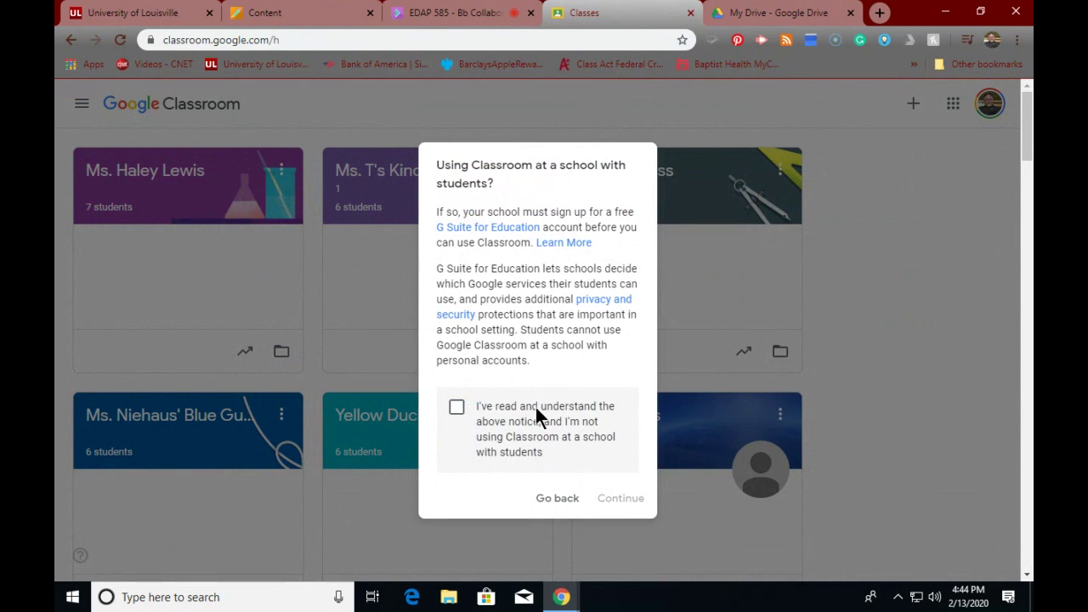
{"action": "left_click", "coordinate": [458, 409]}
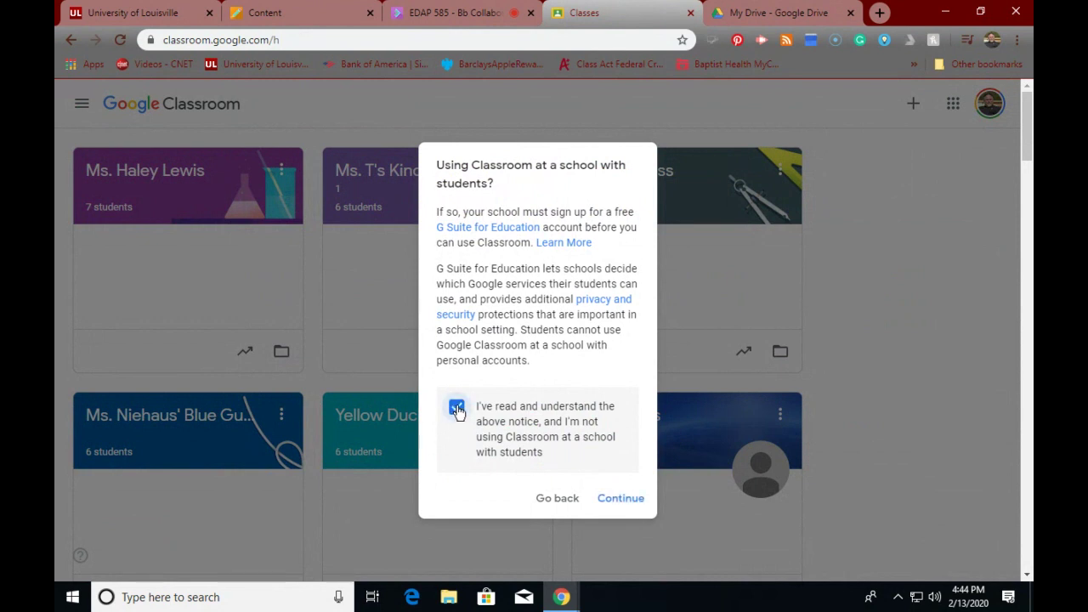
{"action": "left_click", "coordinate": [620, 499]}
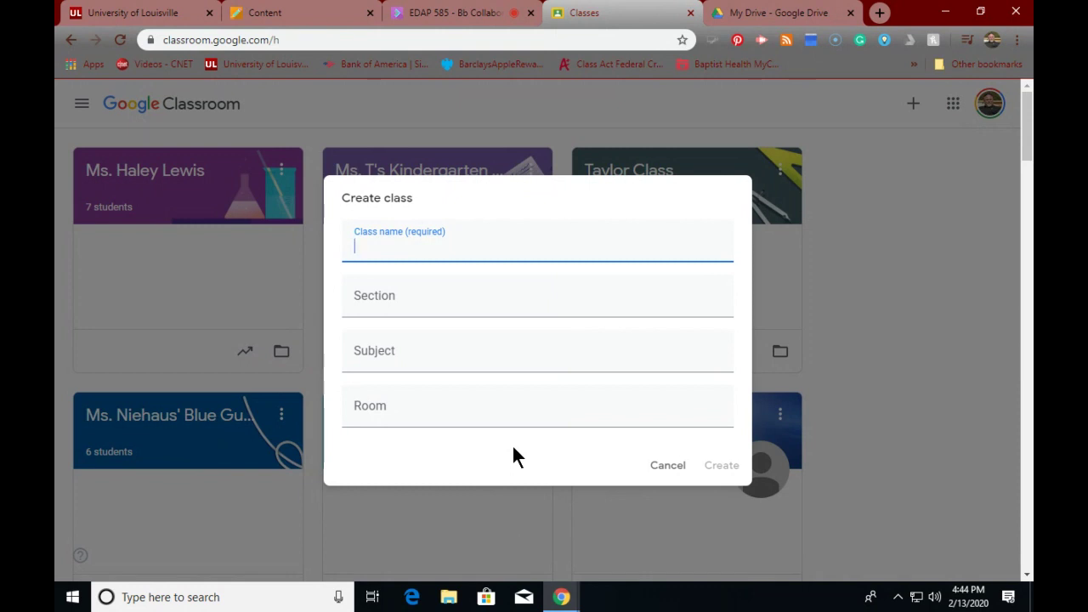
{"action": "left_click", "coordinate": [653, 466]}
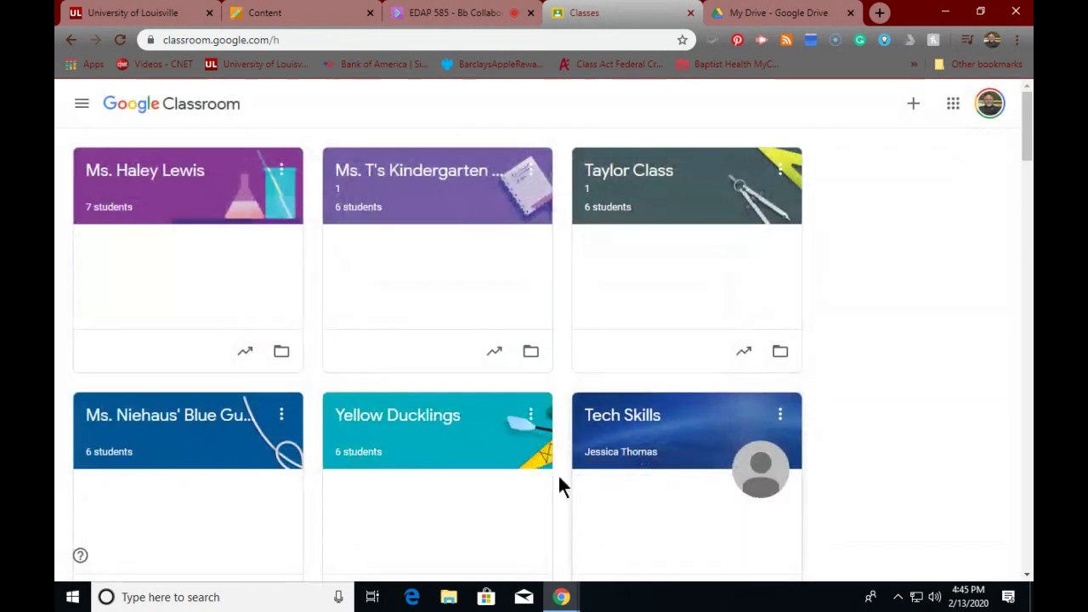
- Open the Google Certification Level 1 class from the classes page
{"action": "scroll", "coordinate": [143, 411], "scroll_direction": "down", "scroll_amount": 6}
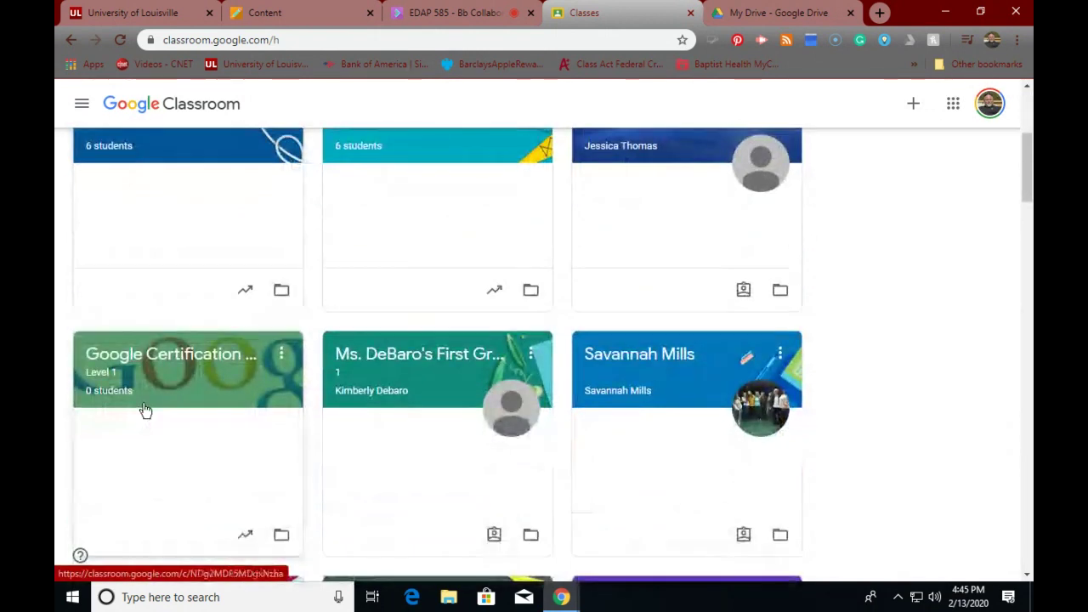
{"action": "scroll", "coordinate": [142, 412], "scroll_direction": "up", "scroll_amount": 3}
{"action": "scroll", "coordinate": [143, 412], "scroll_direction": "down", "scroll_amount": 1}
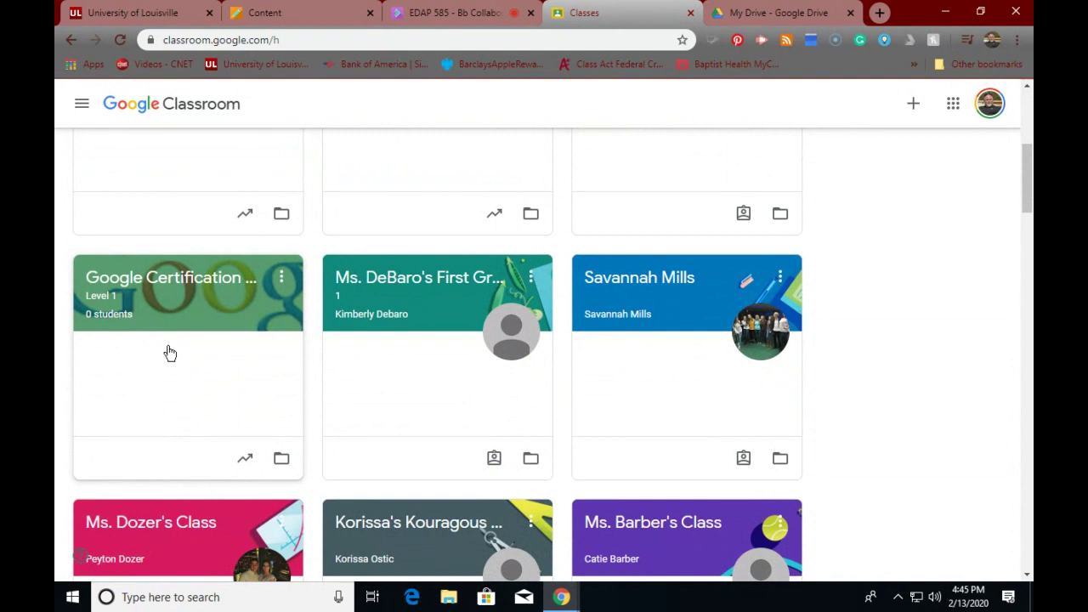
{"action": "left_click", "coordinate": [191, 286]}
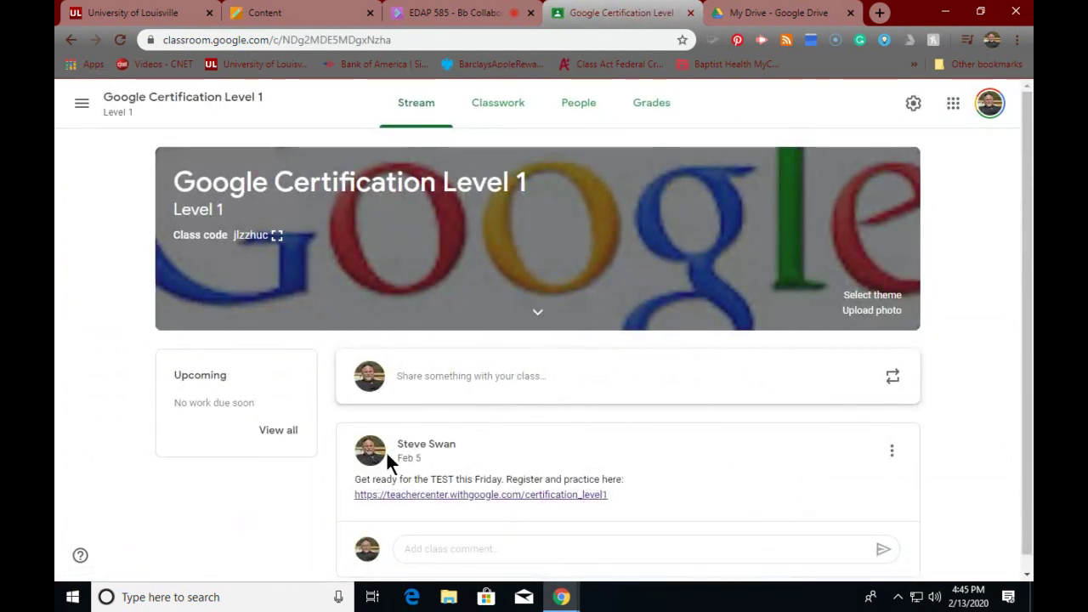
- Delete the Friday test announcement from the class Stream and confirm
{"action": "left_click", "coordinate": [890, 450]}
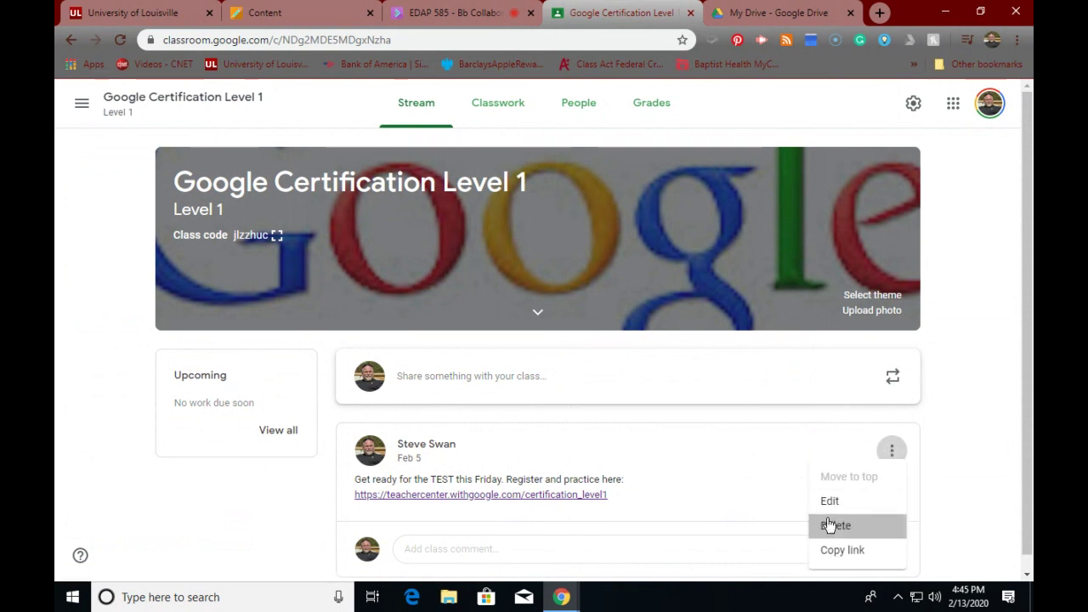
{"action": "left_click", "coordinate": [836, 526]}
{"action": "left_click", "coordinate": [588, 363]}
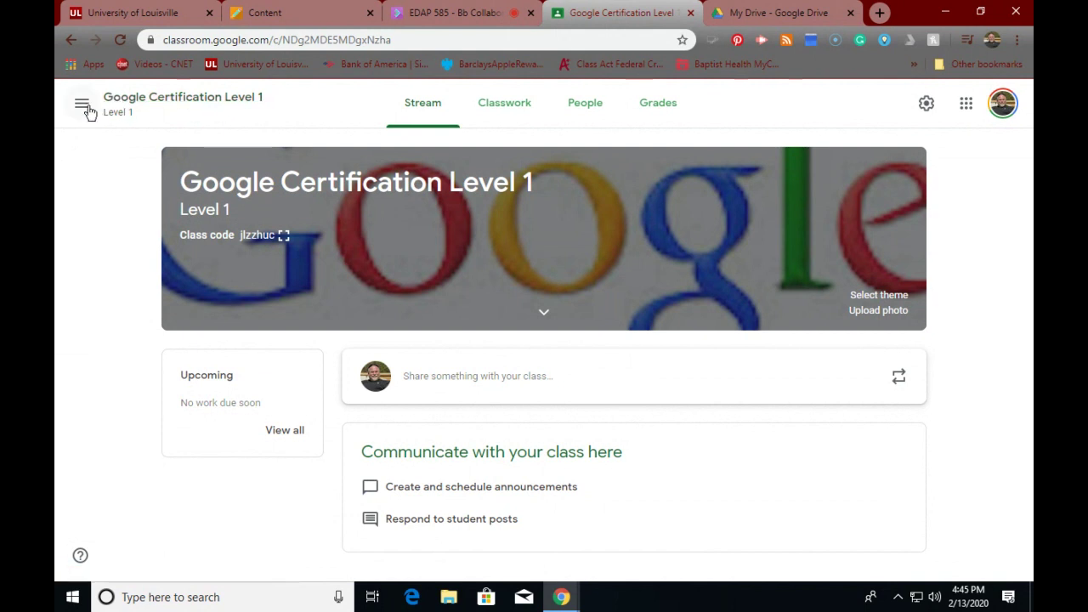
{"action": "left_click", "coordinate": [85, 110]}
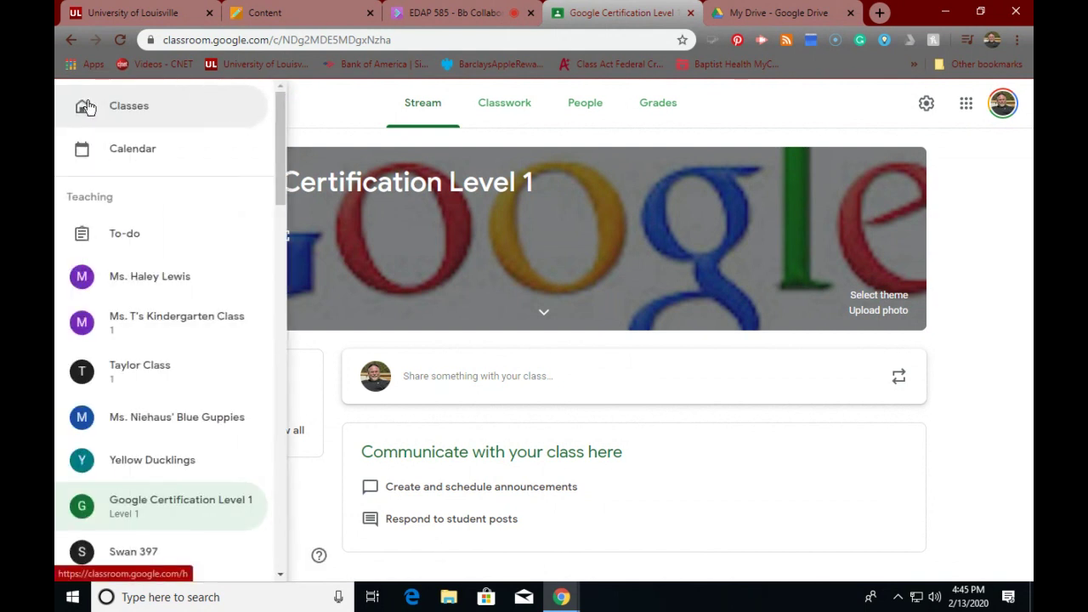
{"action": "left_click_drag", "start_coordinate": [279, 146], "coordinate": [274, 124]}
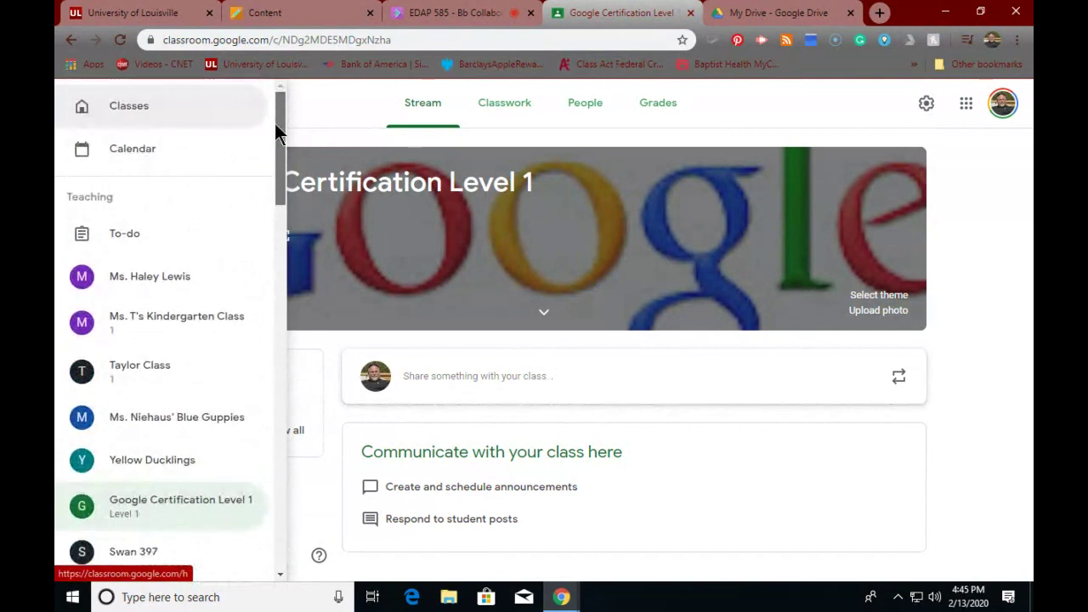
{"action": "left_click", "coordinate": [142, 156]}
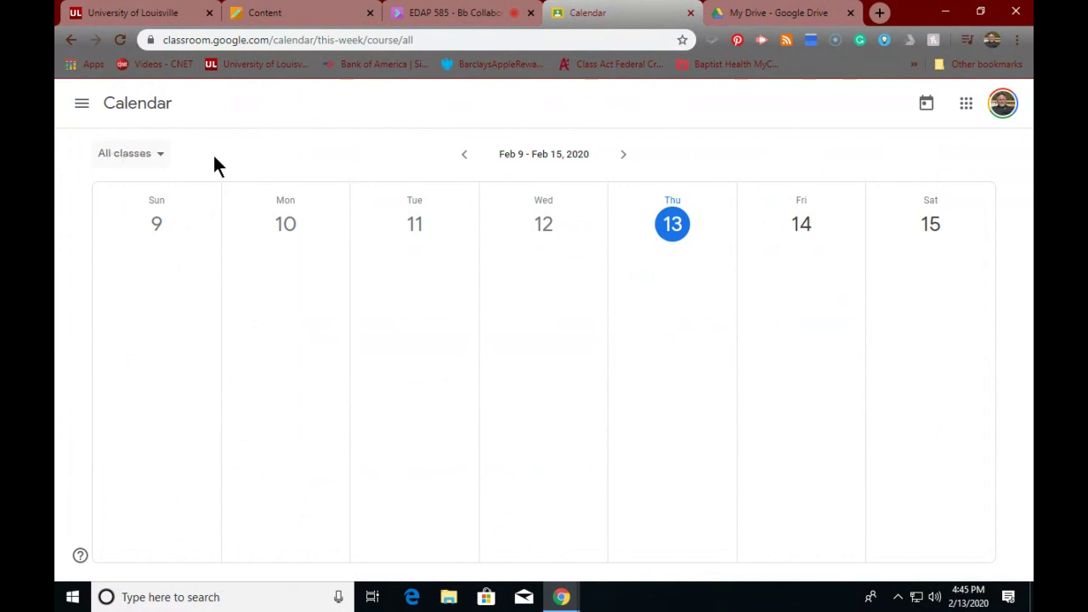
{"action": "left_click", "coordinate": [82, 104]}
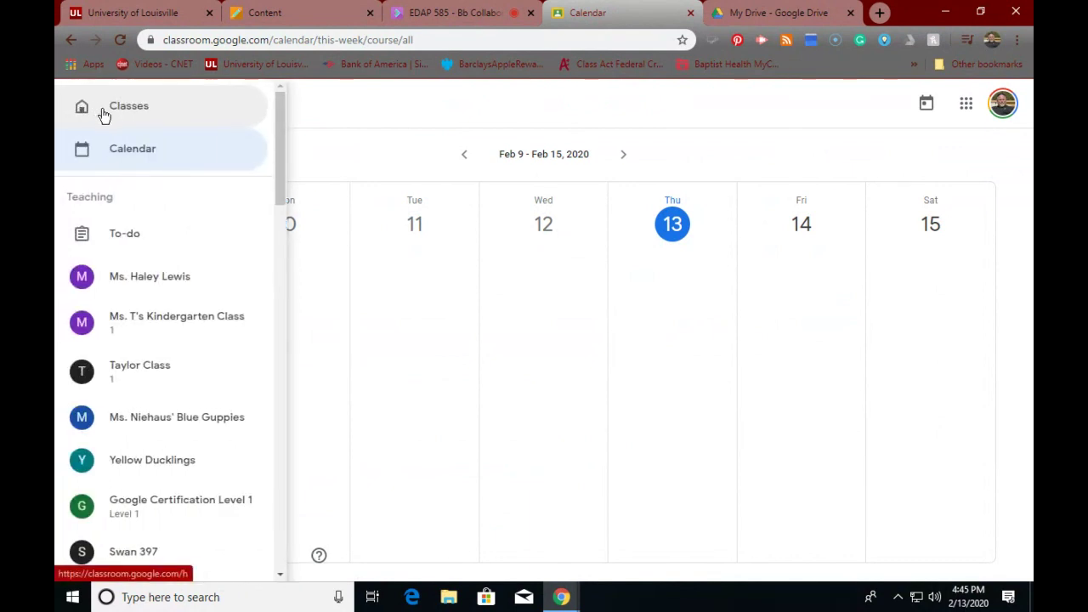
{"action": "left_click", "coordinate": [114, 109]}
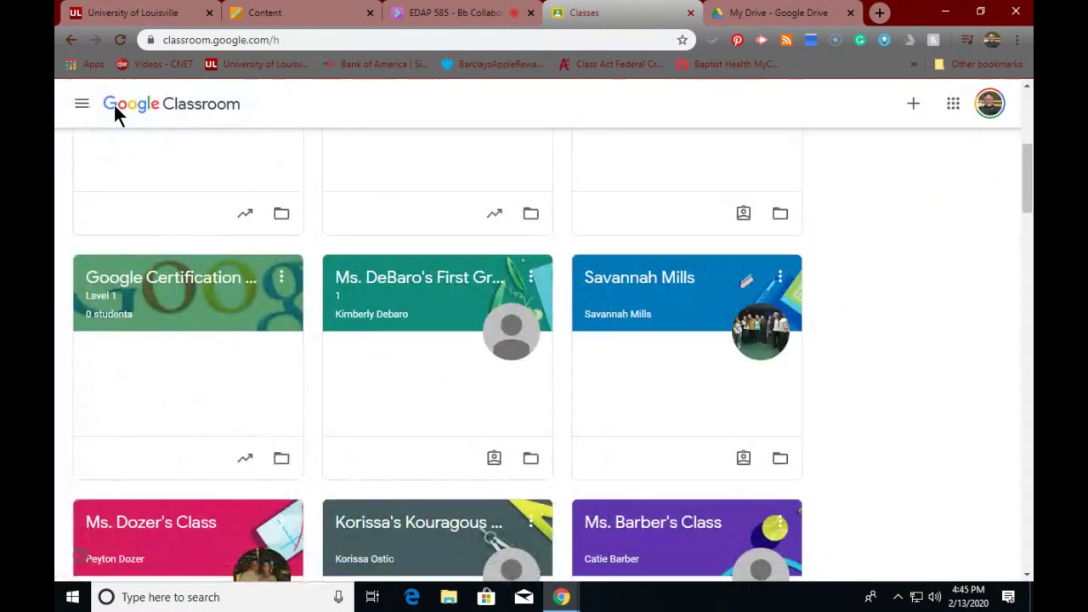
{"action": "left_click", "coordinate": [174, 293]}
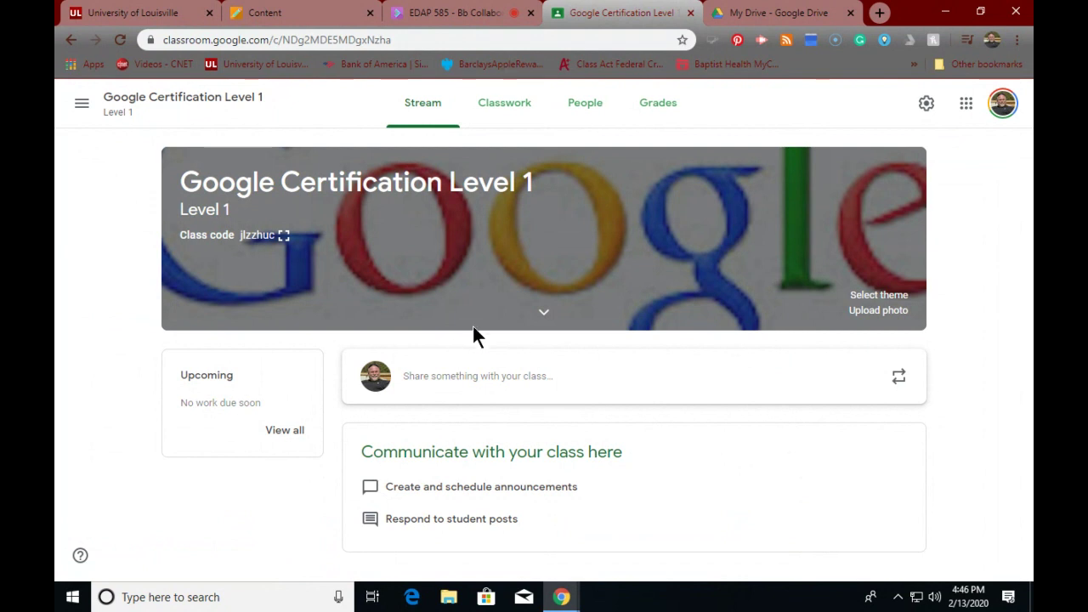
- Switch to My Drive in Google Drive and scroll through its contents
{"action": "left_click", "coordinate": [760, 13]}
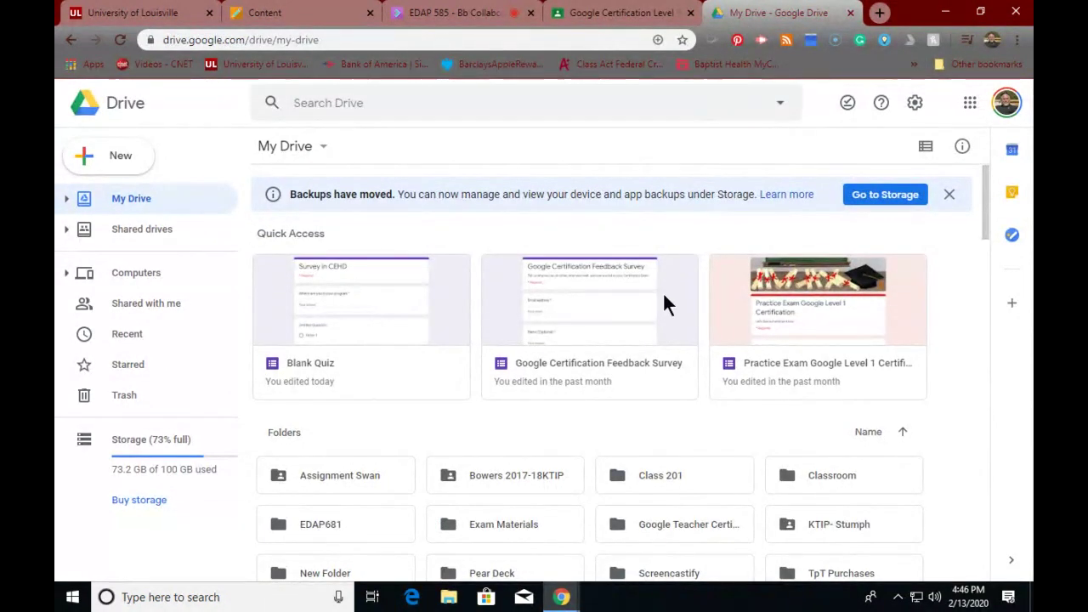
{"action": "scroll", "coordinate": [662, 291], "scroll_direction": "down", "scroll_amount": 3}
{"action": "scroll", "coordinate": [576, 267], "scroll_direction": "up", "scroll_amount": 2}
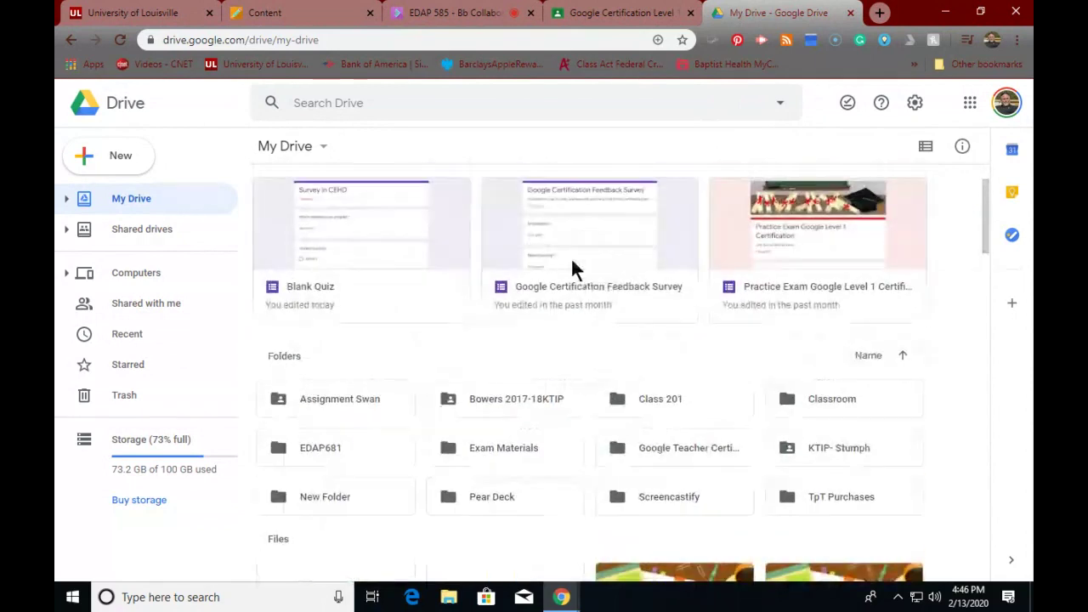
{"action": "scroll", "coordinate": [590, 315], "scroll_direction": "down", "scroll_amount": 5}
{"action": "scroll", "coordinate": [588, 311], "scroll_direction": "down", "scroll_amount": 4}
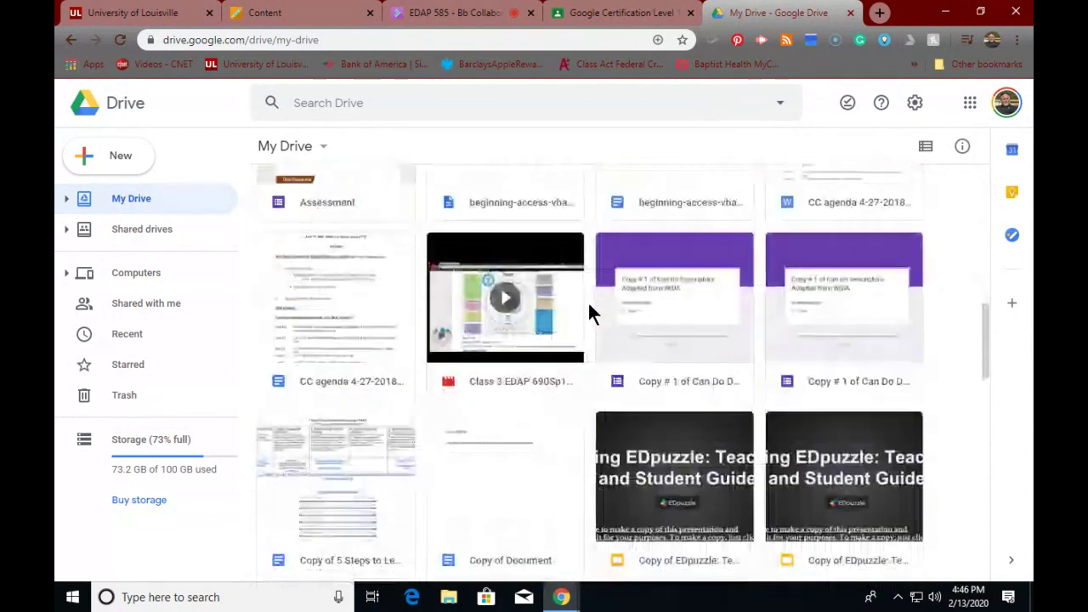
{"action": "scroll", "coordinate": [590, 311], "scroll_direction": "up", "scroll_amount": 10}
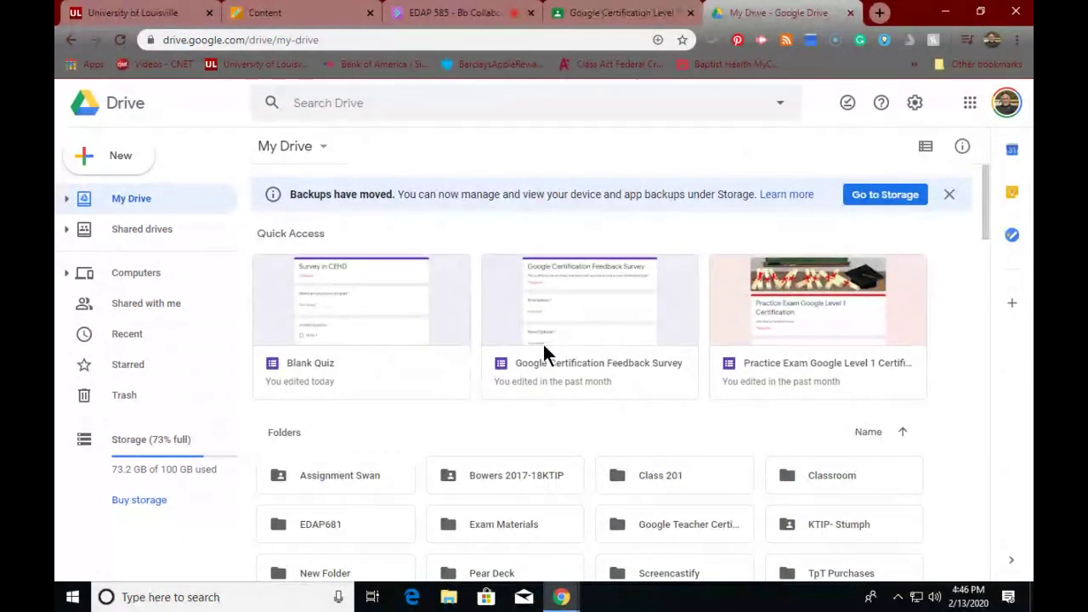
- Open the first folder under Folders, go back, and glance at the folder's action menu
{"action": "left_click", "coordinate": [324, 482]}
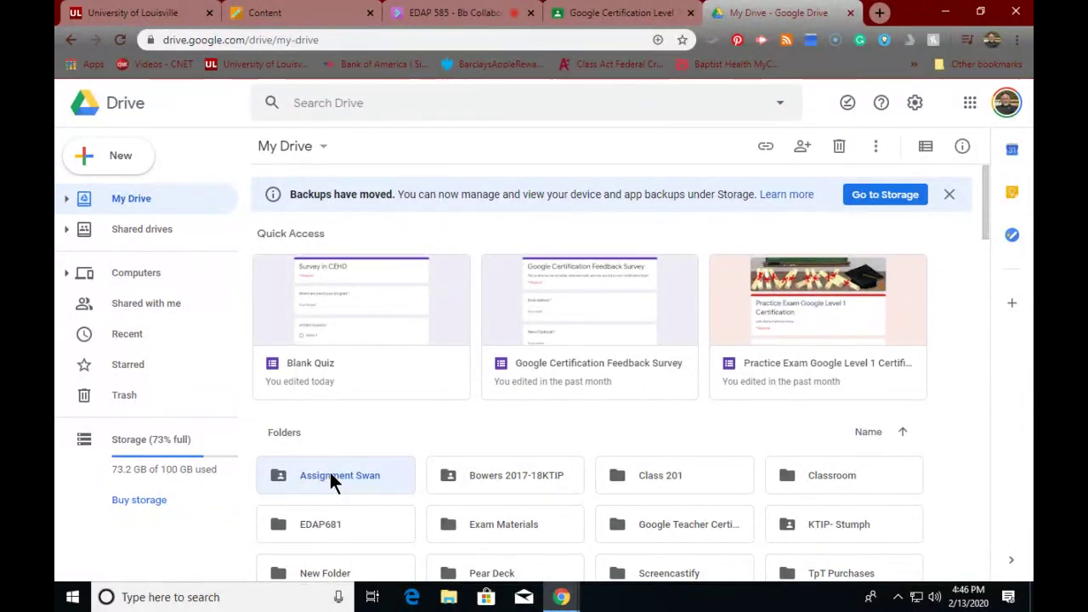
{"action": "double_click", "coordinate": [330, 479]}
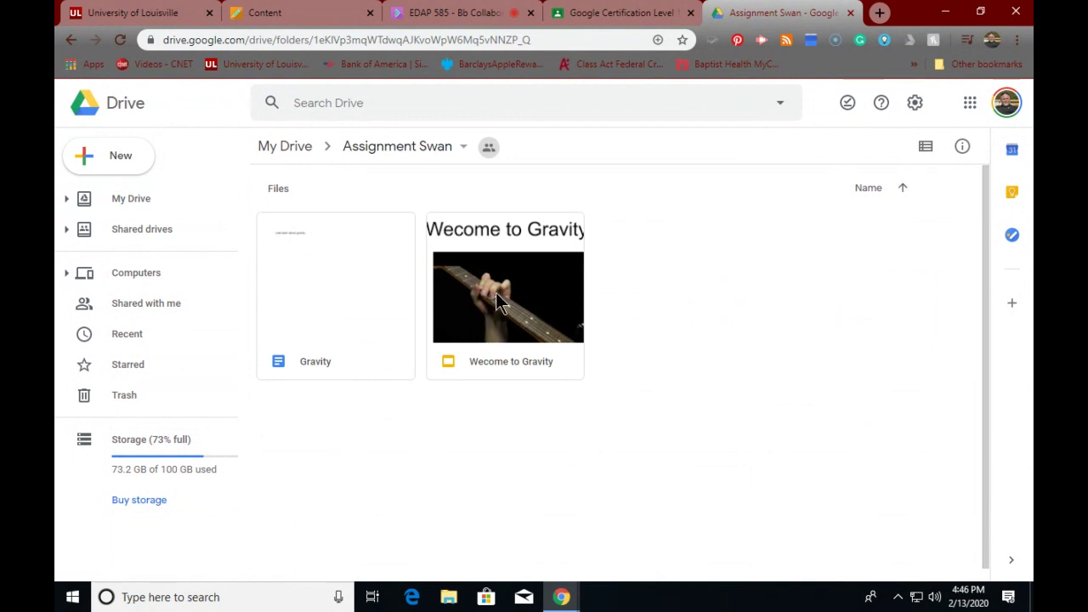
{"action": "left_click", "coordinate": [71, 40]}
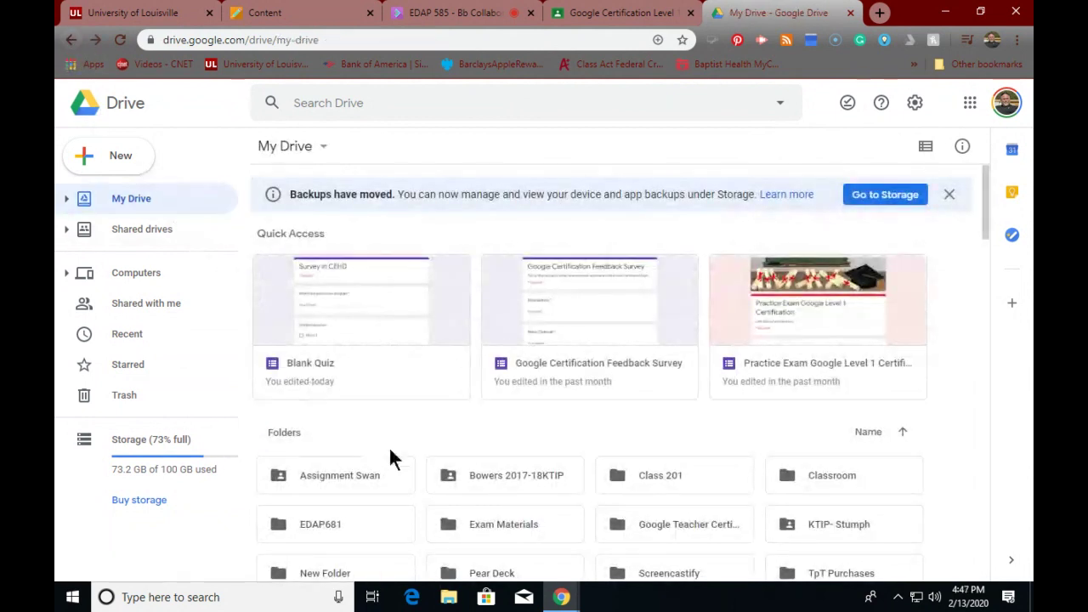
{"action": "right_click", "coordinate": [344, 481]}
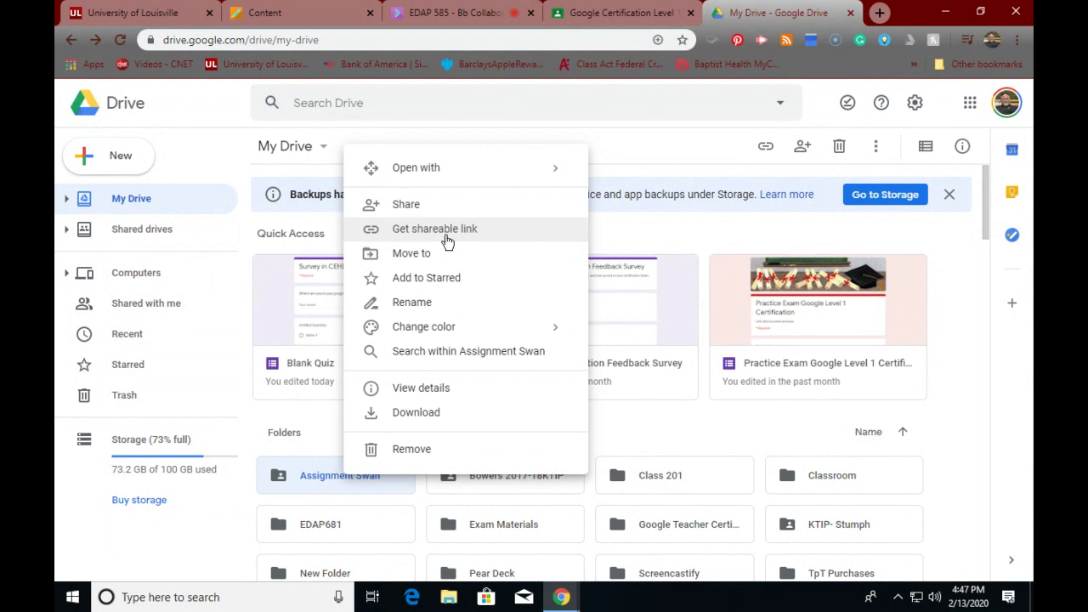
{"action": "left_click", "coordinate": [639, 149]}
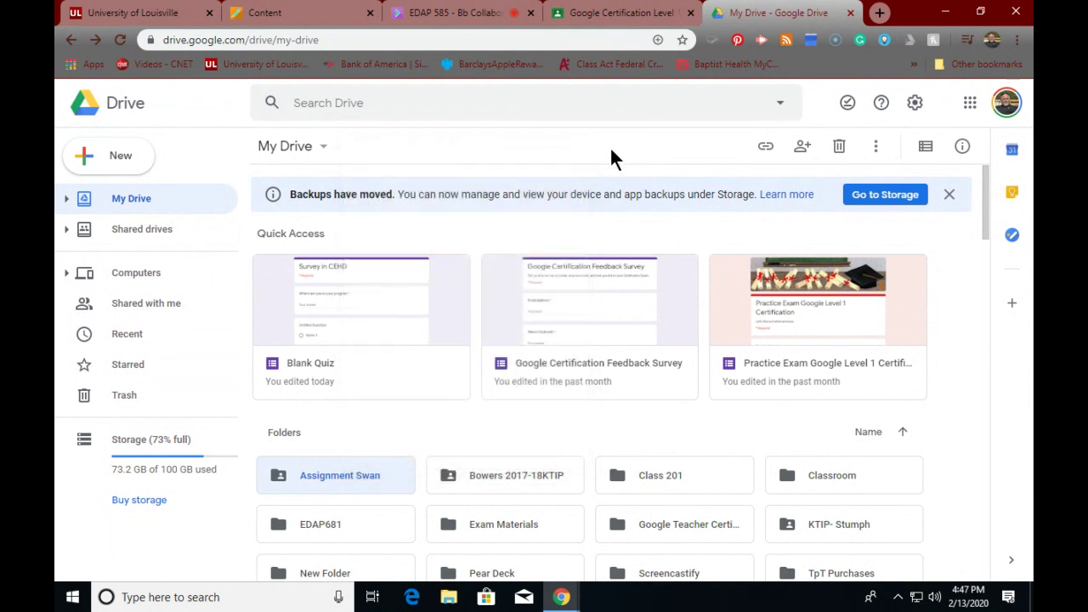
- Open the Google Certification Level 1 Classwork page and show the Create menu
{"action": "left_click", "coordinate": [579, 26]}
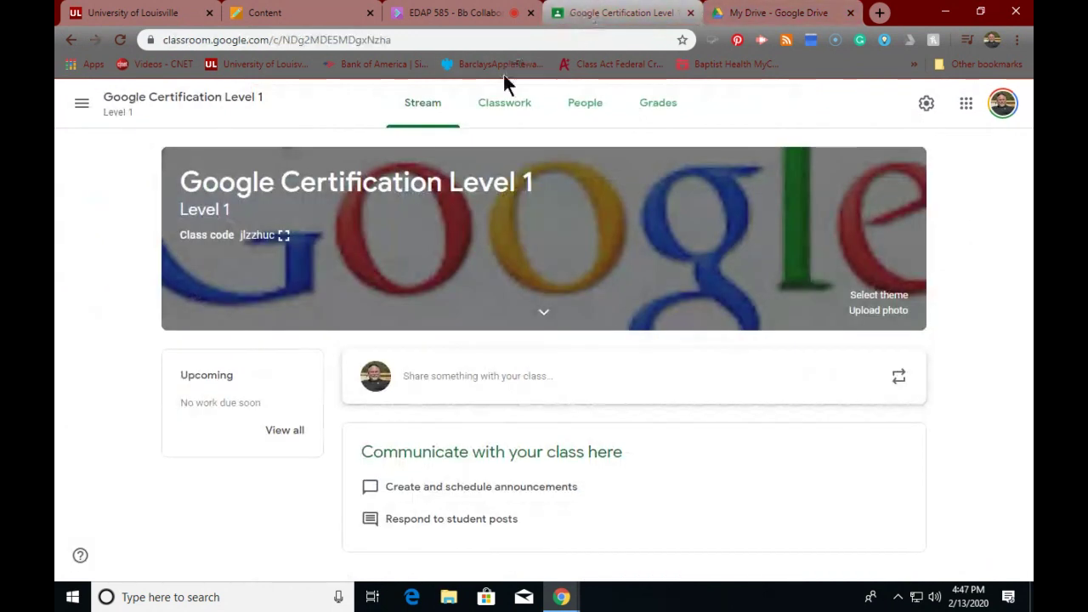
{"action": "left_click", "coordinate": [502, 106]}
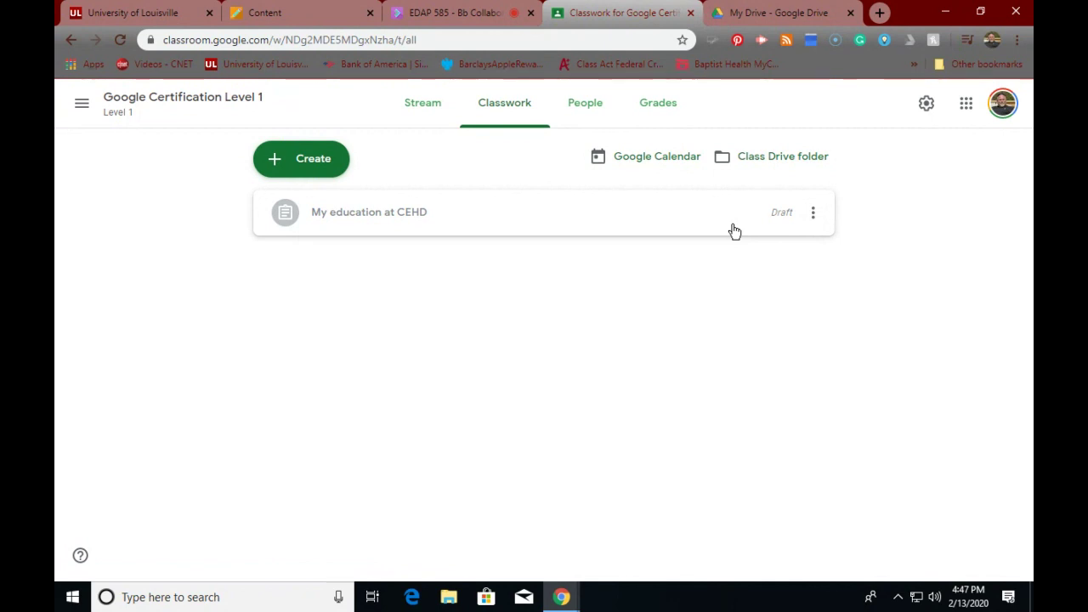
{"action": "left_click", "coordinate": [311, 163]}
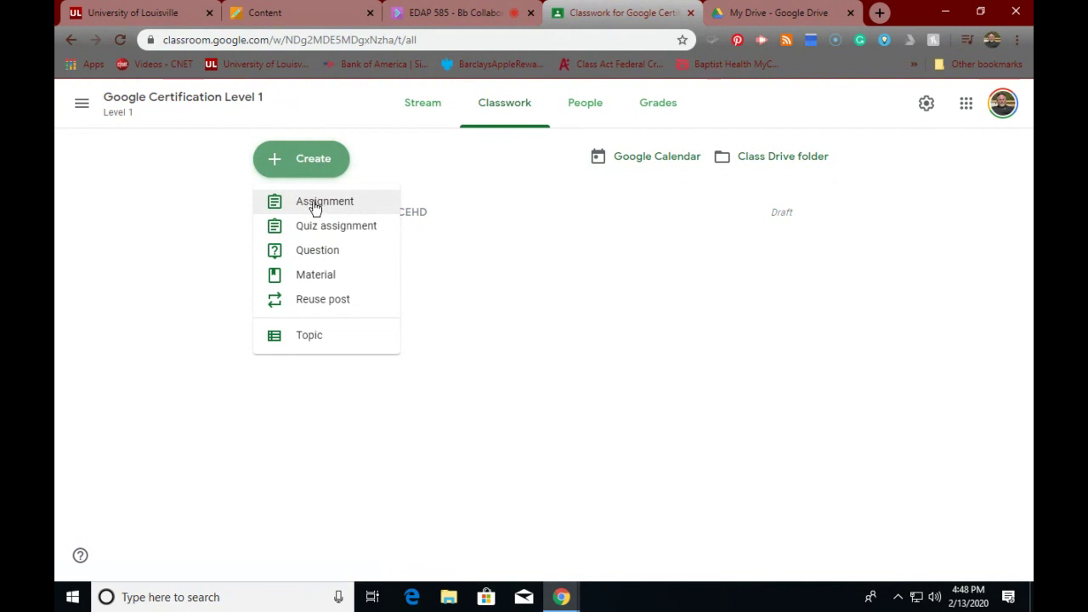
- Start a new assignment and show the Add menu for Drive, link, file or YouTube
{"action": "left_click", "coordinate": [315, 205]}
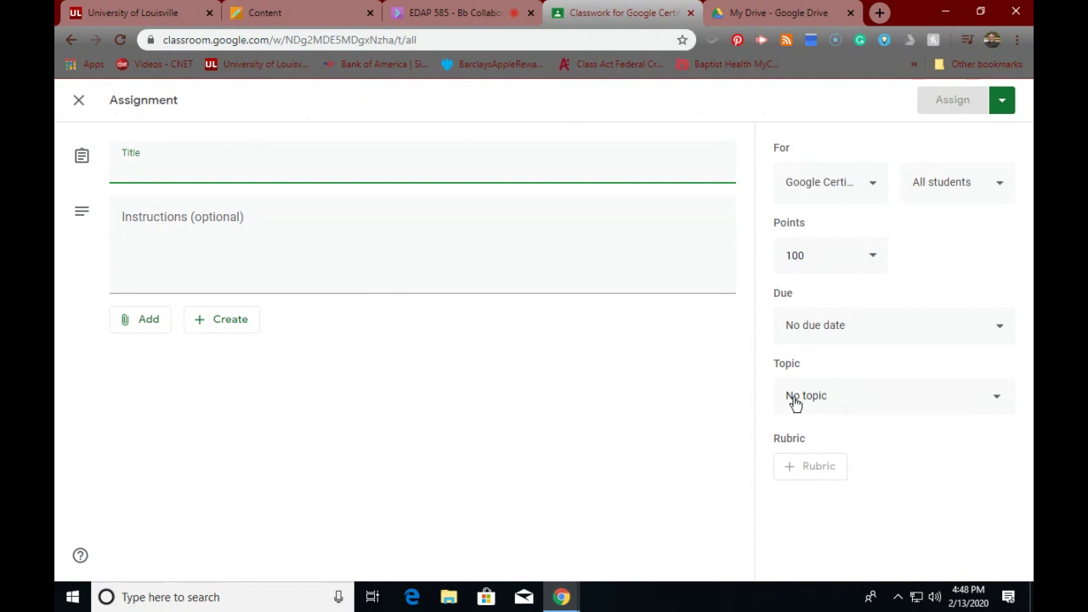
{"action": "left_click", "coordinate": [799, 468]}
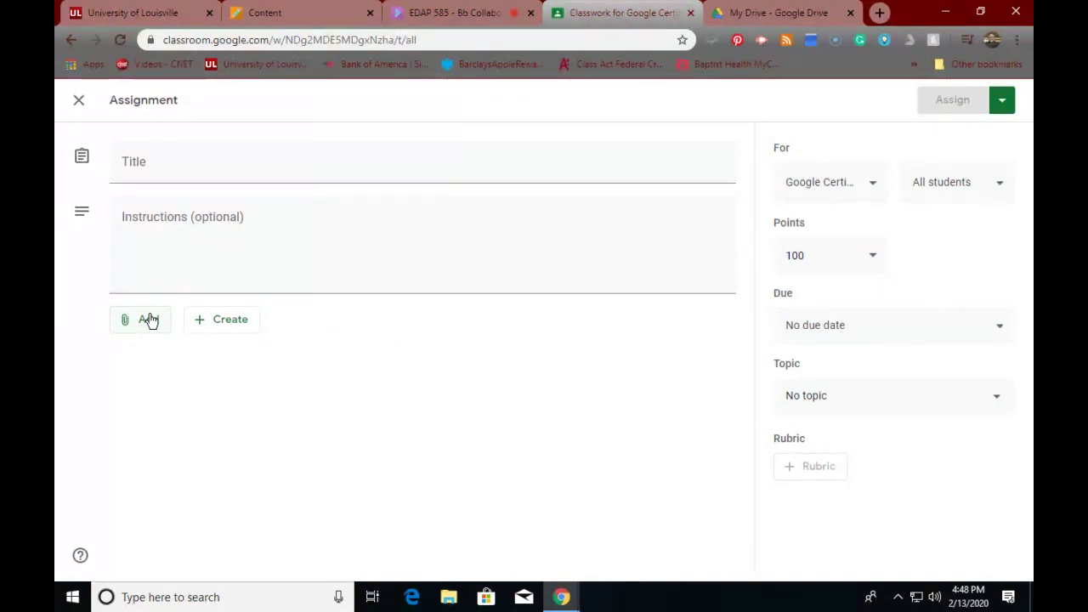
{"action": "left_click", "coordinate": [223, 323]}
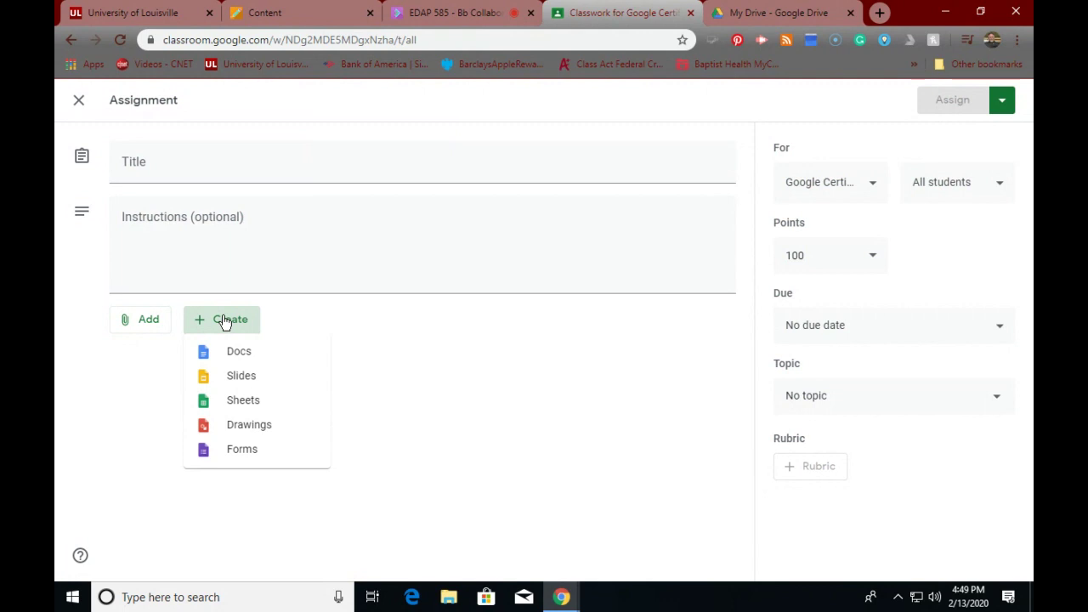
{"action": "left_click", "coordinate": [148, 319]}
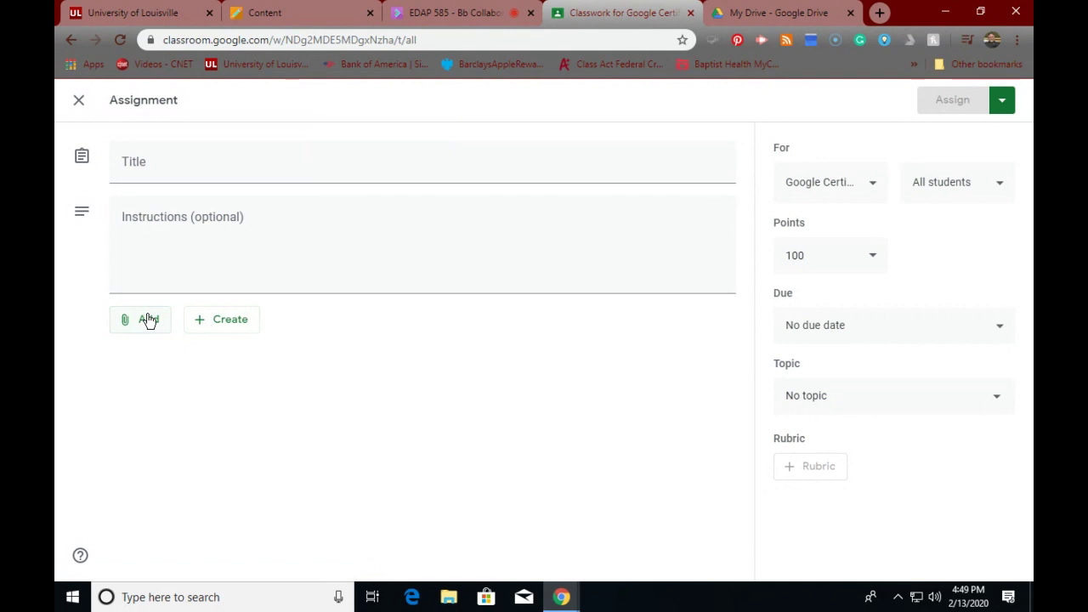
{"action": "left_click", "coordinate": [148, 319]}
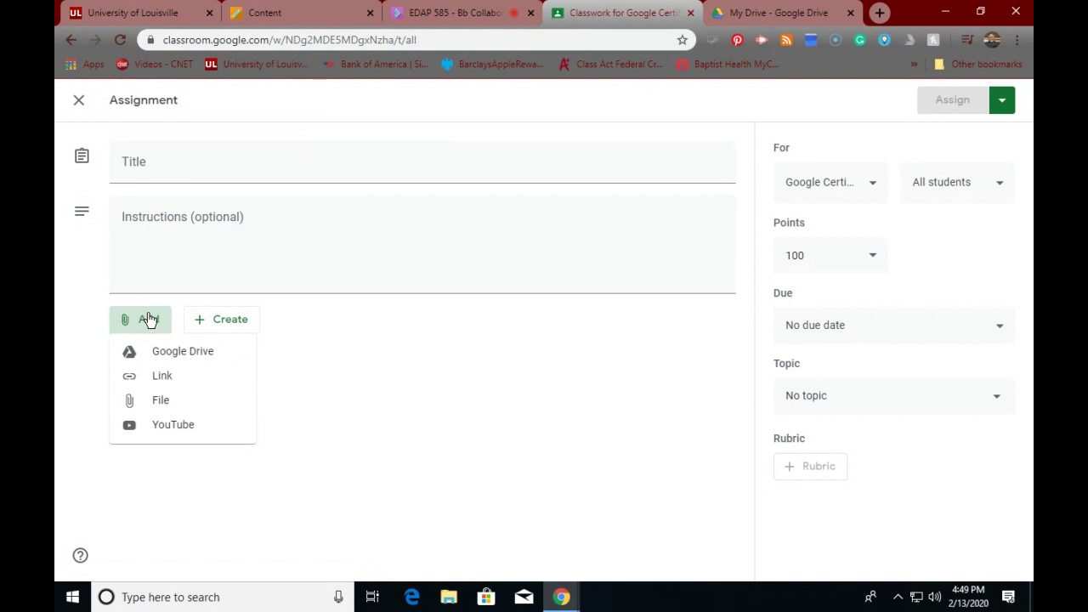
- Open the Google Drive file picker and scroll through its files
{"action": "left_click", "coordinate": [170, 352]}
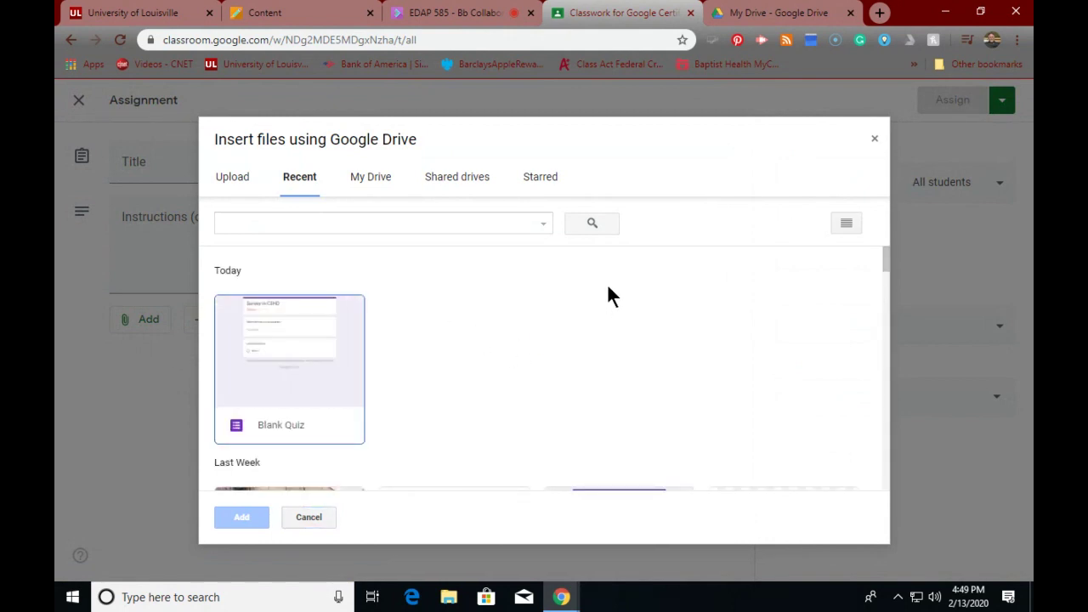
{"action": "scroll", "coordinate": [476, 340], "scroll_direction": "down", "scroll_amount": 4}
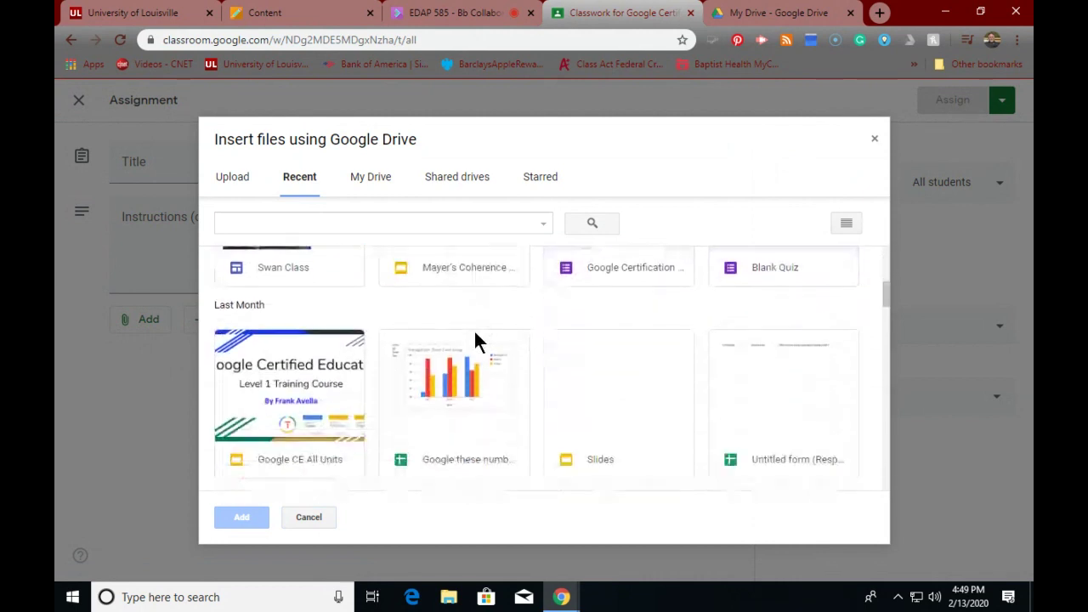
{"action": "scroll", "coordinate": [474, 335], "scroll_direction": "down", "scroll_amount": 15}
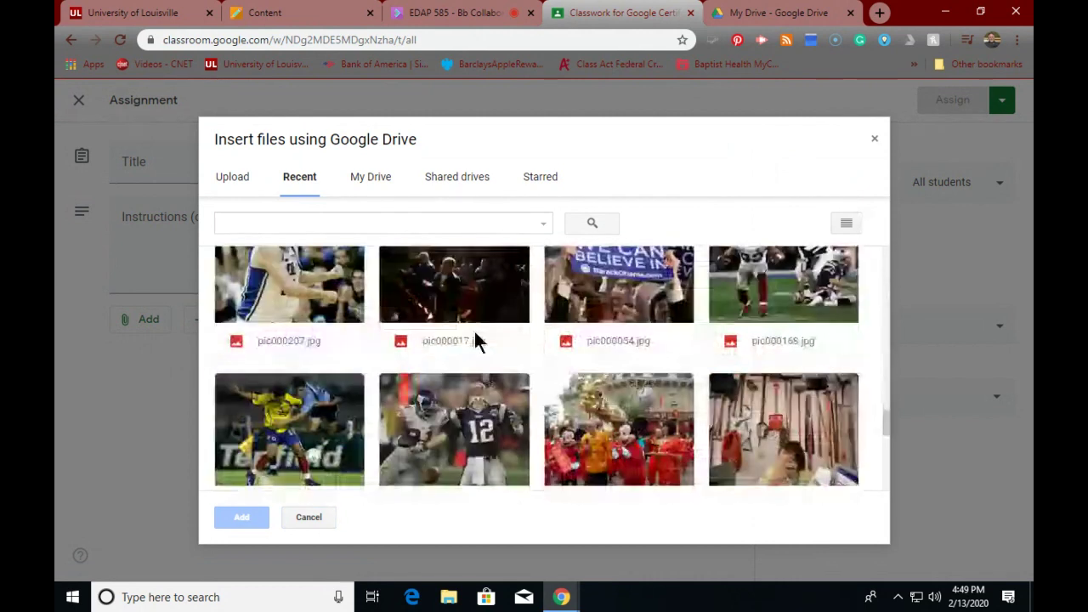
{"action": "scroll", "coordinate": [474, 336], "scroll_direction": "down", "scroll_amount": 10}
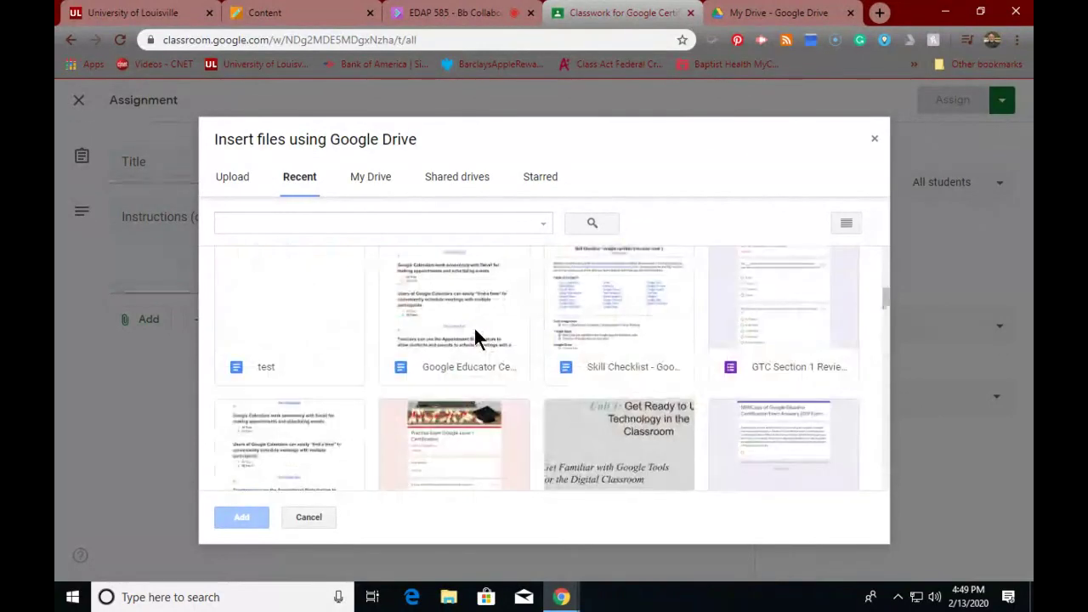
{"action": "scroll", "coordinate": [474, 330], "scroll_direction": "up", "scroll_amount": 10}
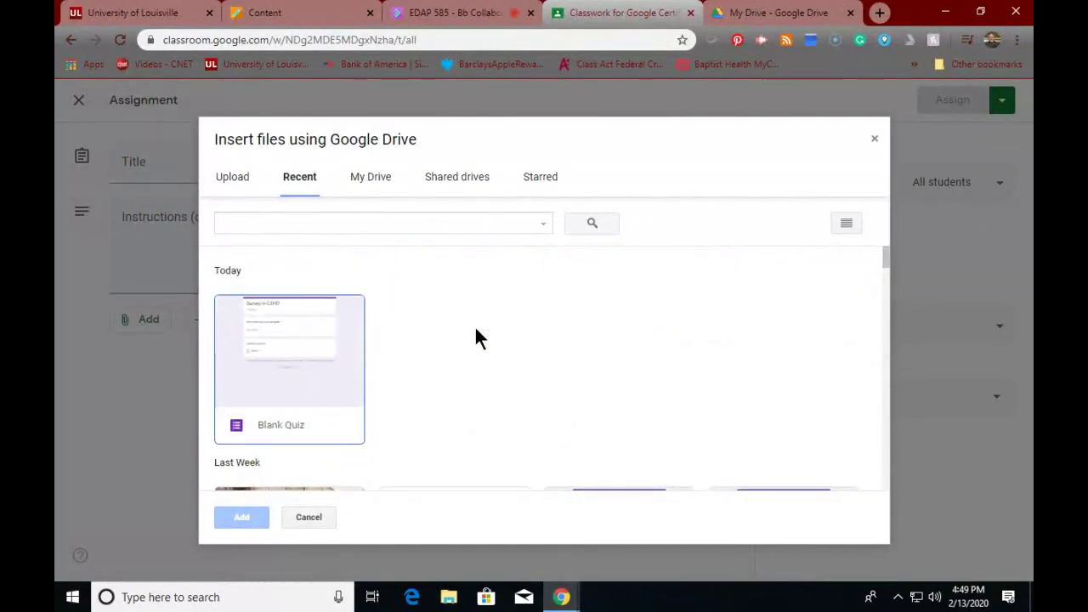
{"action": "scroll", "coordinate": [476, 337], "scroll_direction": "down", "scroll_amount": 3}
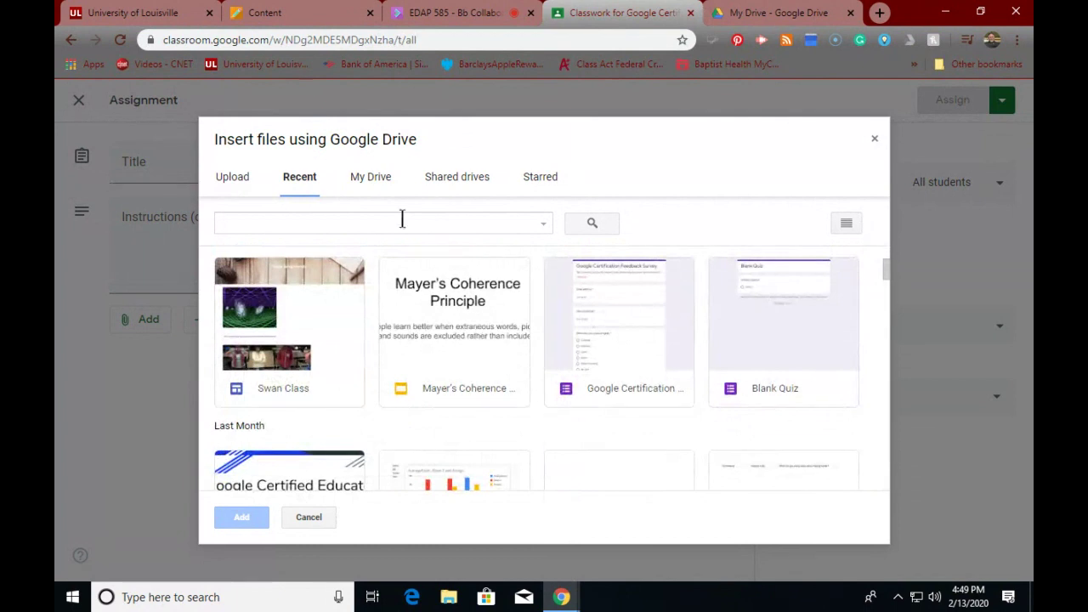
- Look through the My Drive, Recent and Shared drives tabs, then close the picker unattached
{"action": "left_click", "coordinate": [376, 182]}
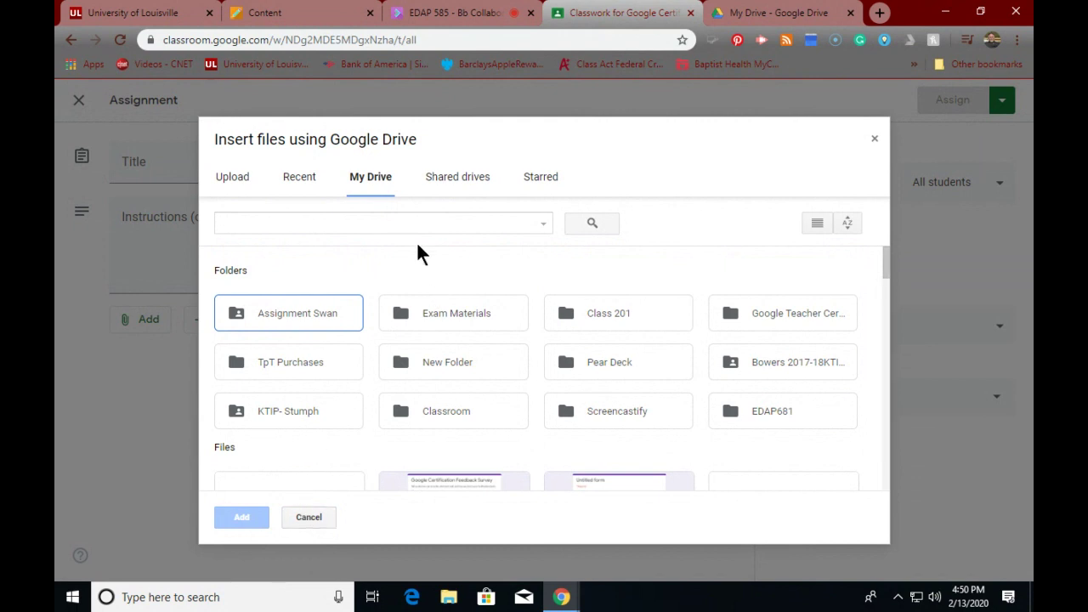
{"action": "left_click", "coordinate": [300, 180]}
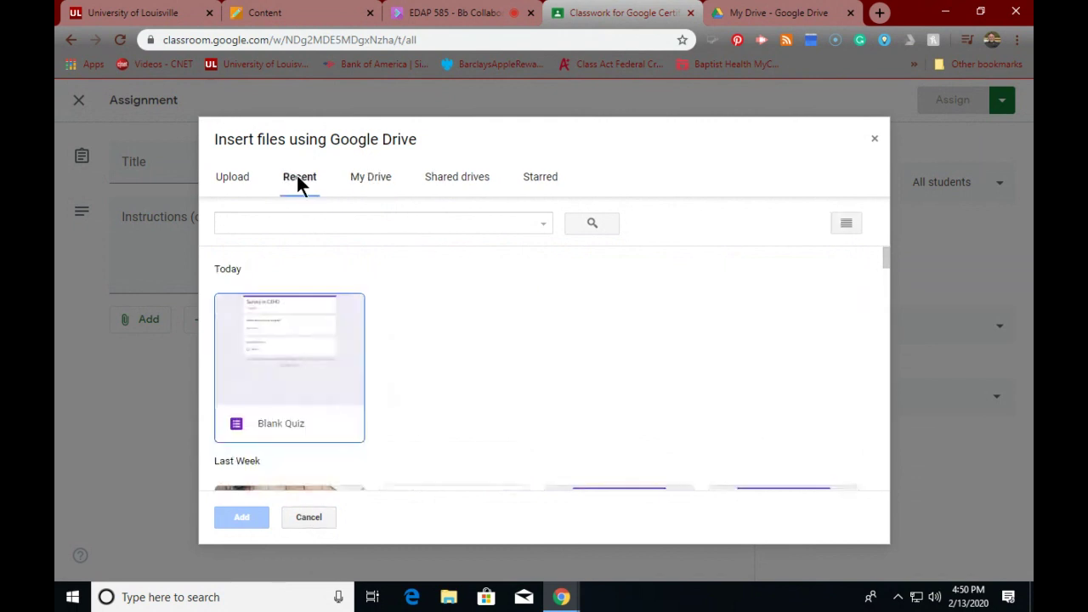
{"action": "left_click", "coordinate": [372, 180]}
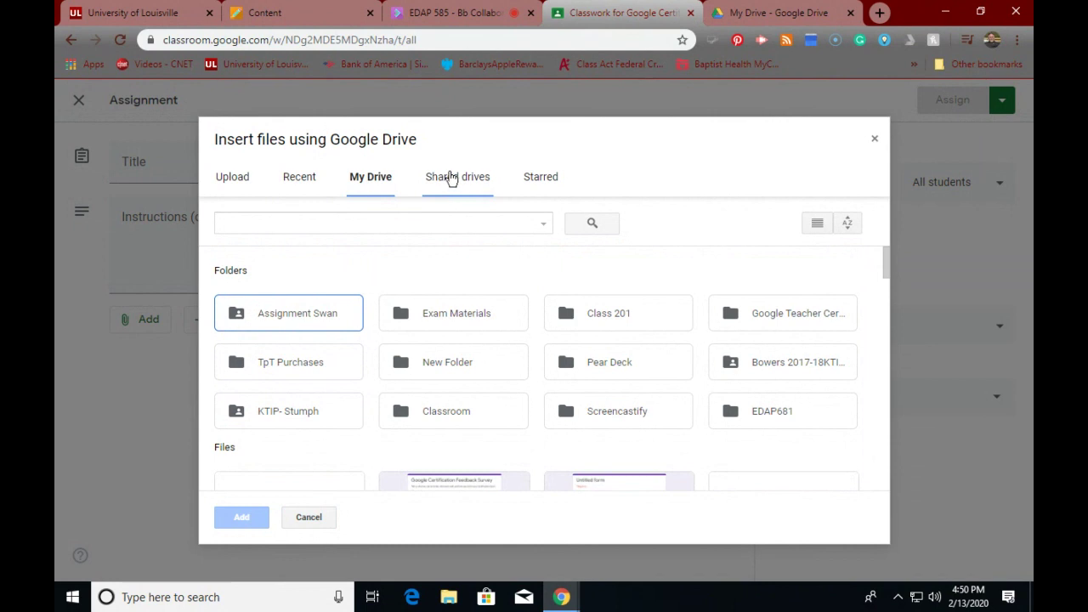
{"action": "left_click", "coordinate": [451, 178]}
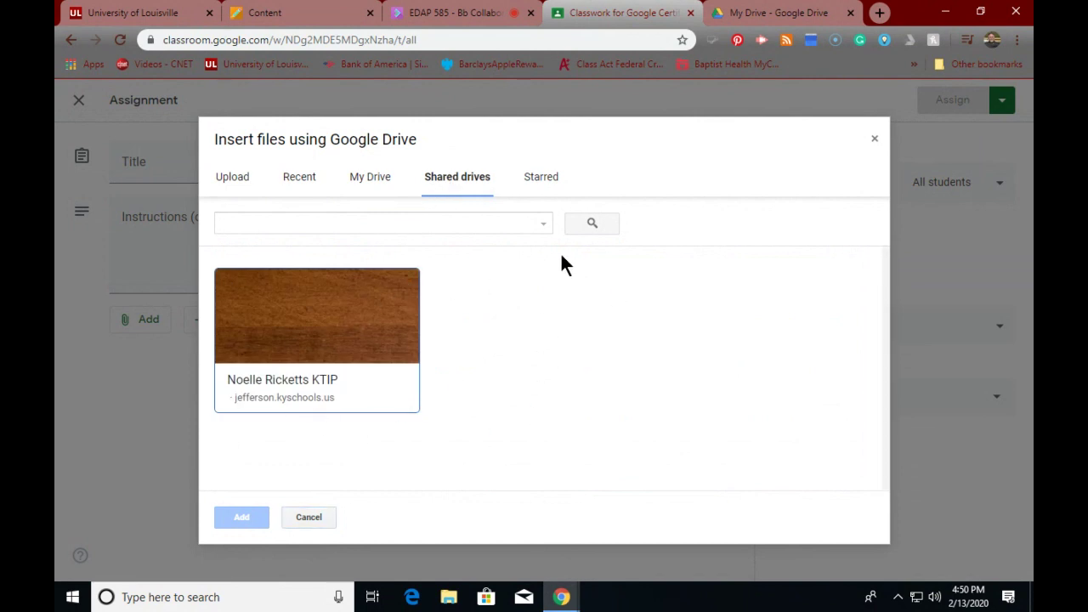
{"action": "left_click", "coordinate": [359, 182]}
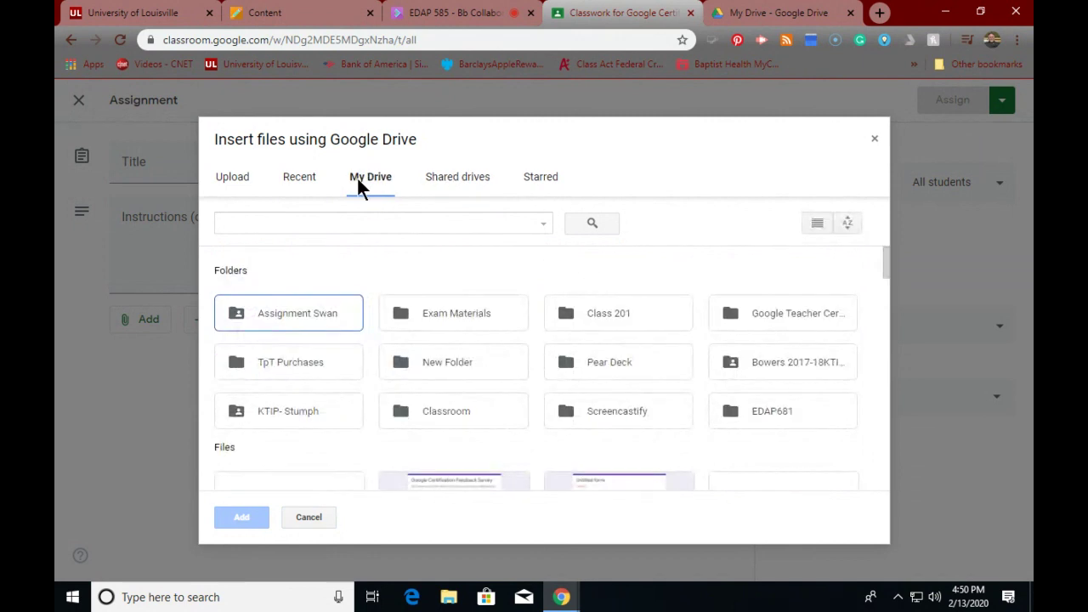
{"action": "left_click", "coordinate": [308, 517]}
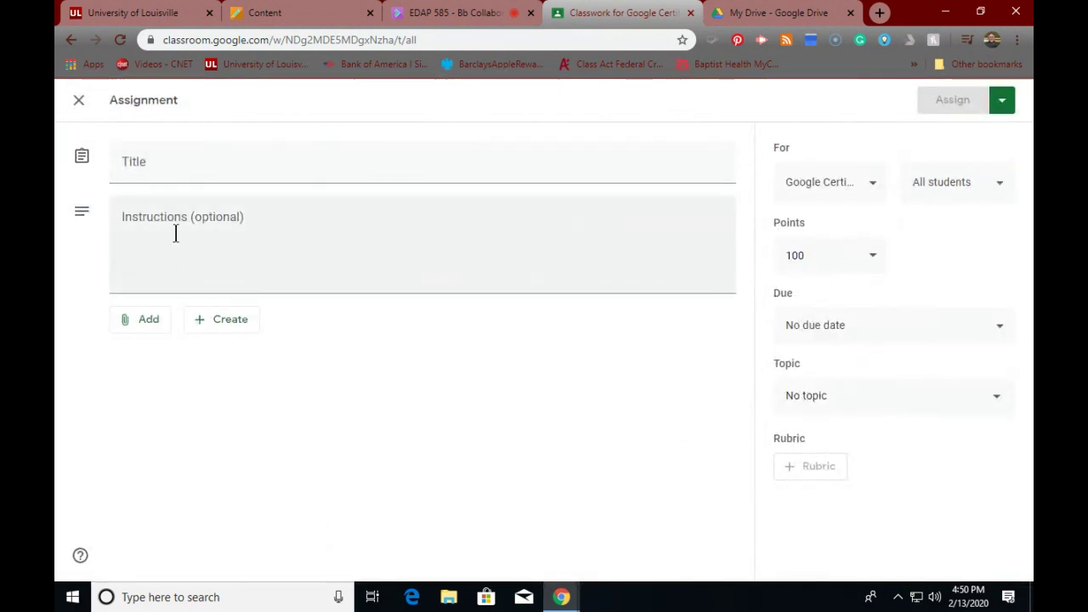
- Discard the blank assignment and invite the colleague's account as co-teacher from People
{"action": "left_click", "coordinate": [79, 103]}
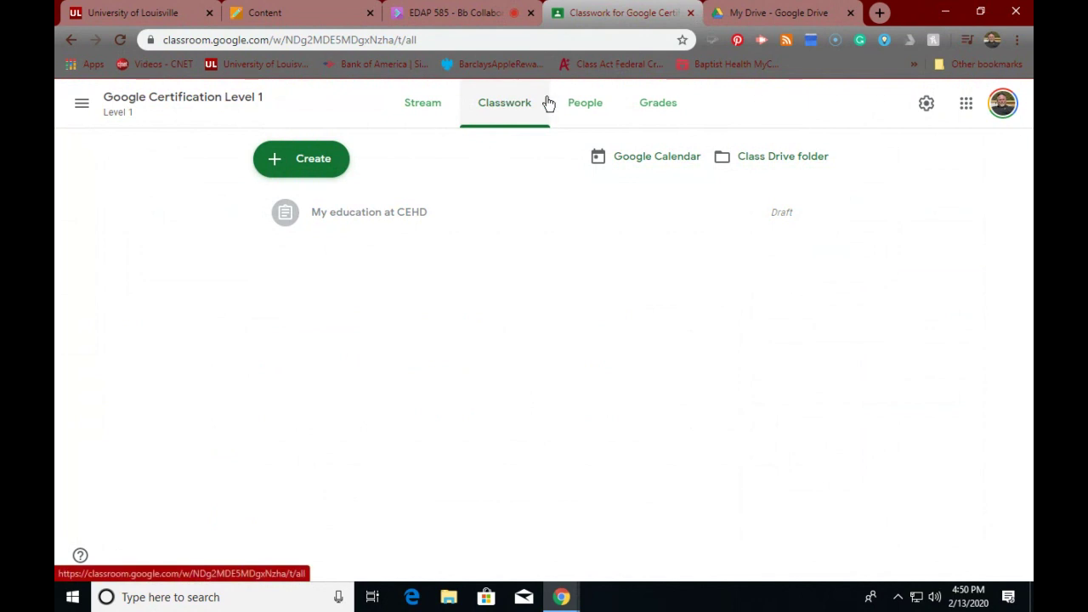
{"action": "left_click", "coordinate": [585, 104]}
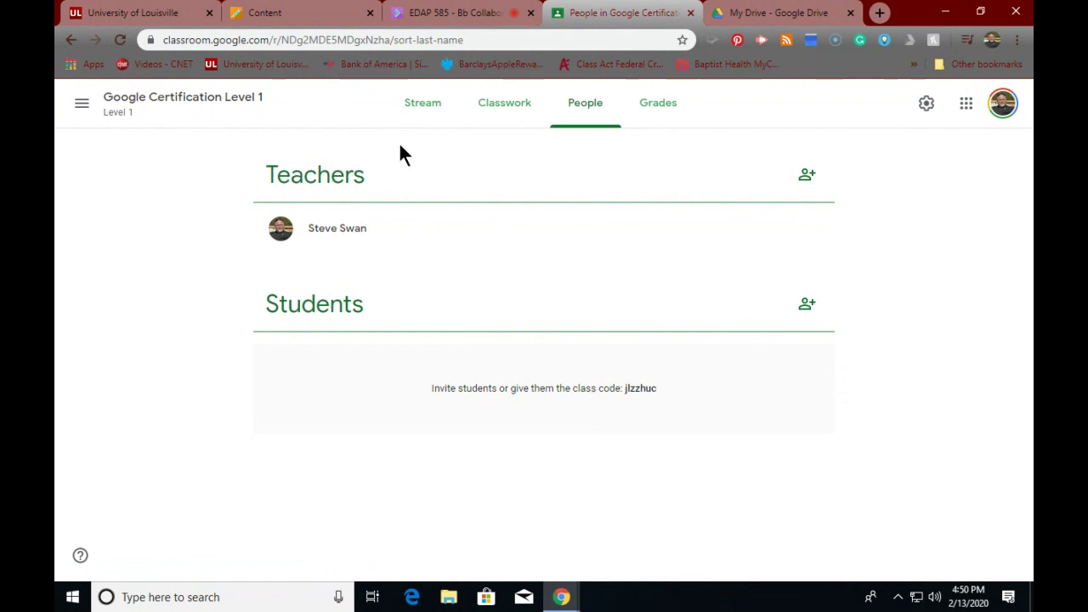
{"action": "left_click", "coordinate": [807, 177]}
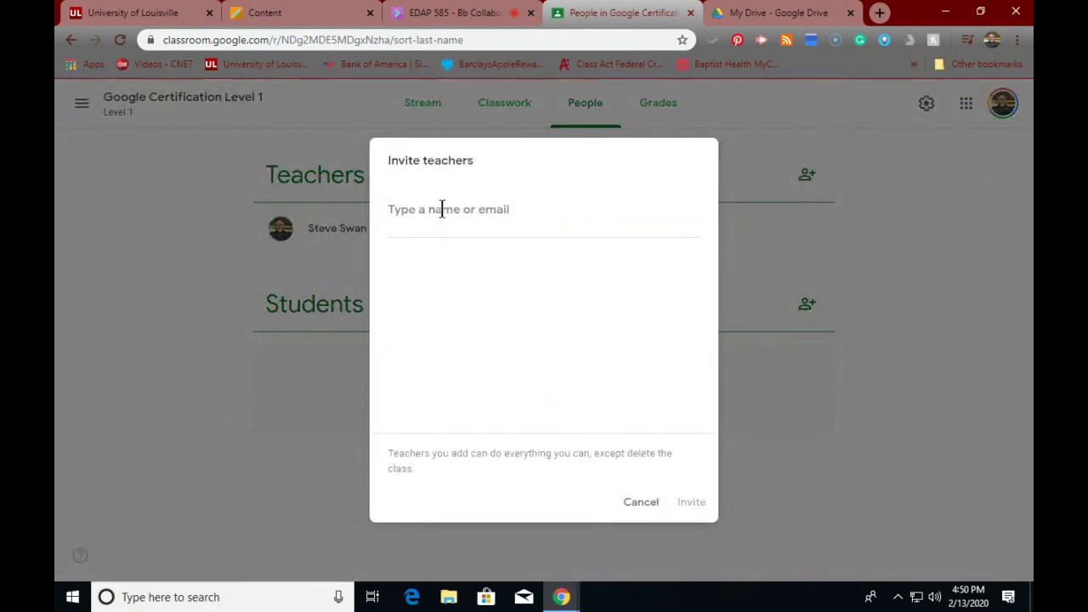
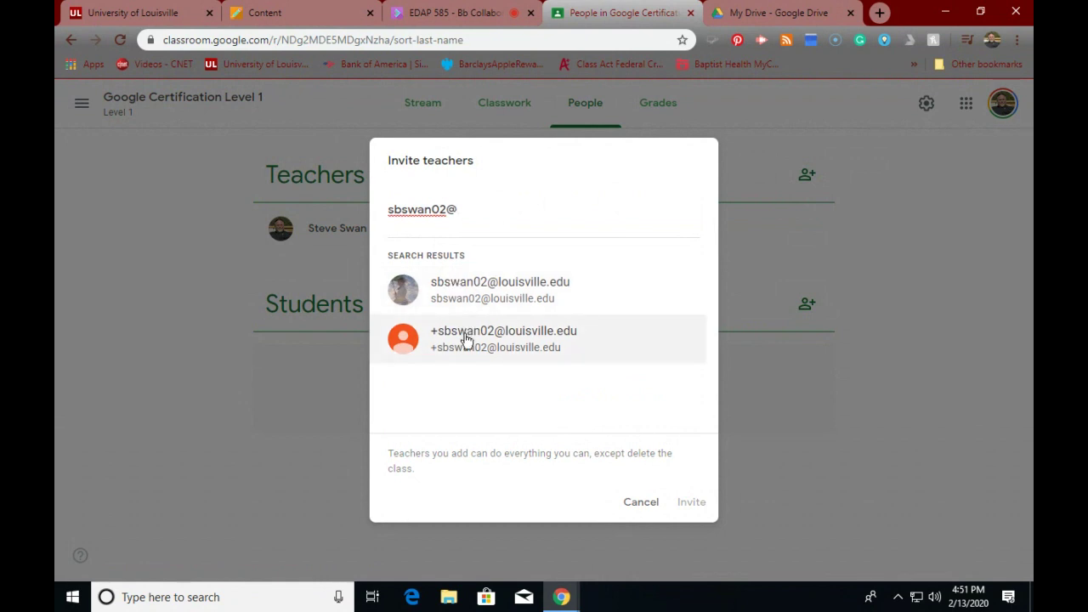
{"action": "left_click", "coordinate": [462, 294]}
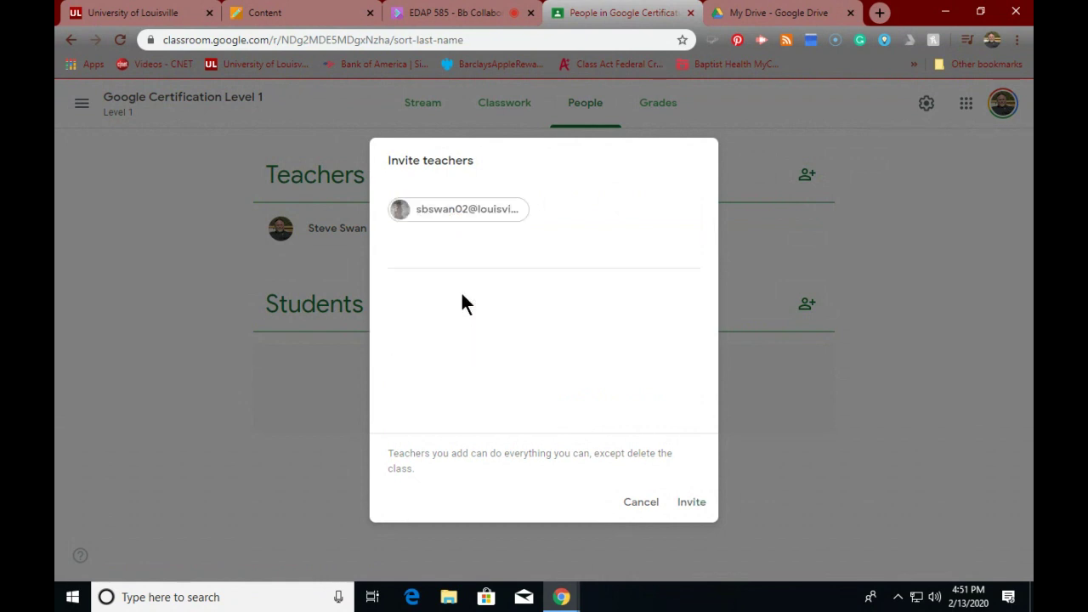
{"action": "left_click", "coordinate": [692, 502]}
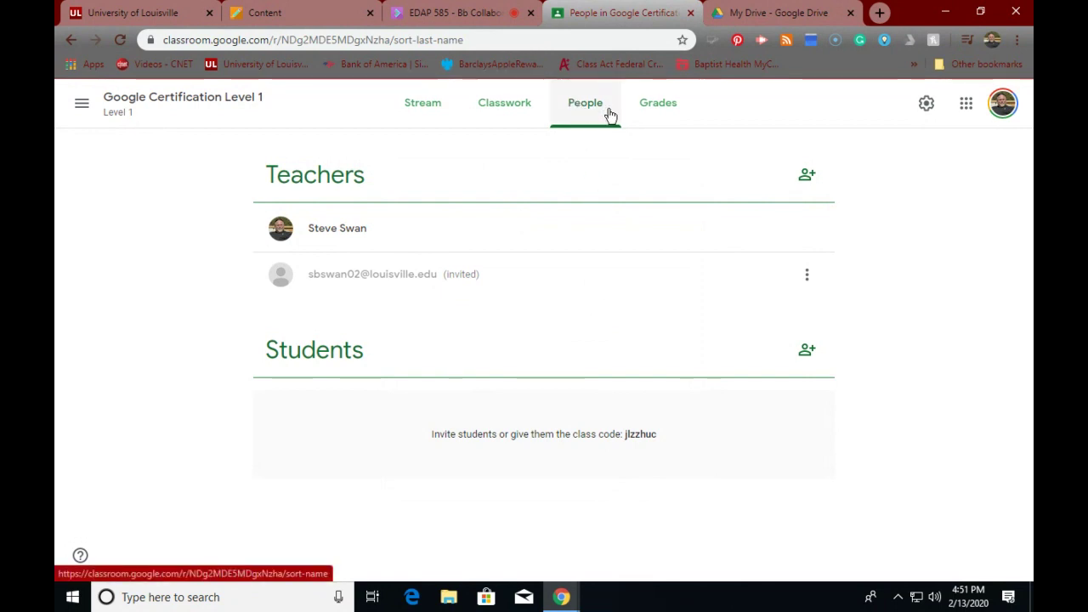
- View Grades, return to Stream, and expand the banner to show subject Google Certification
{"action": "left_click", "coordinate": [661, 113]}
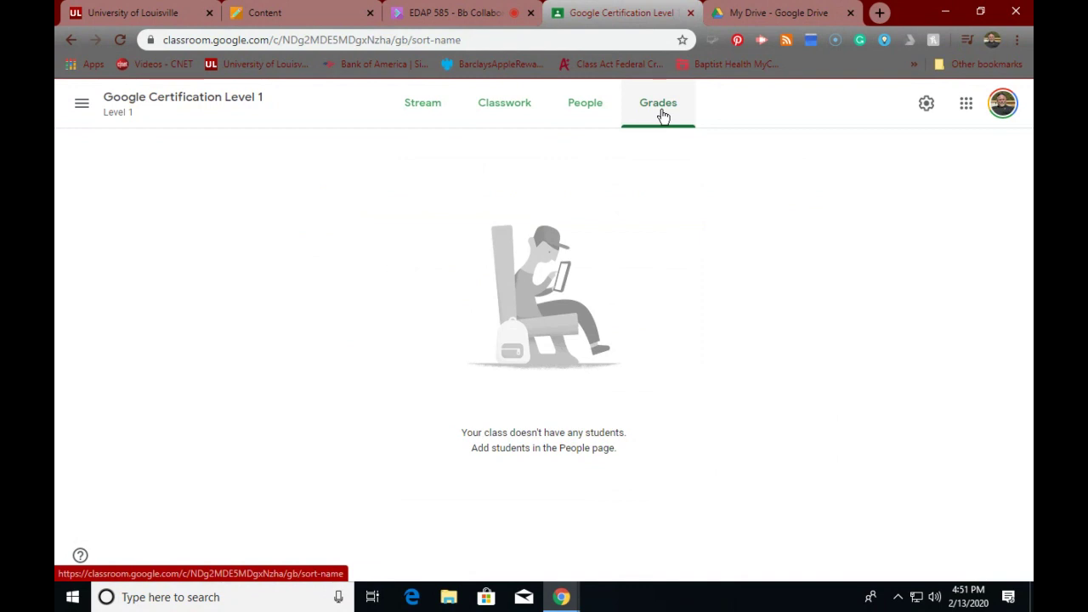
{"action": "left_click", "coordinate": [435, 108]}
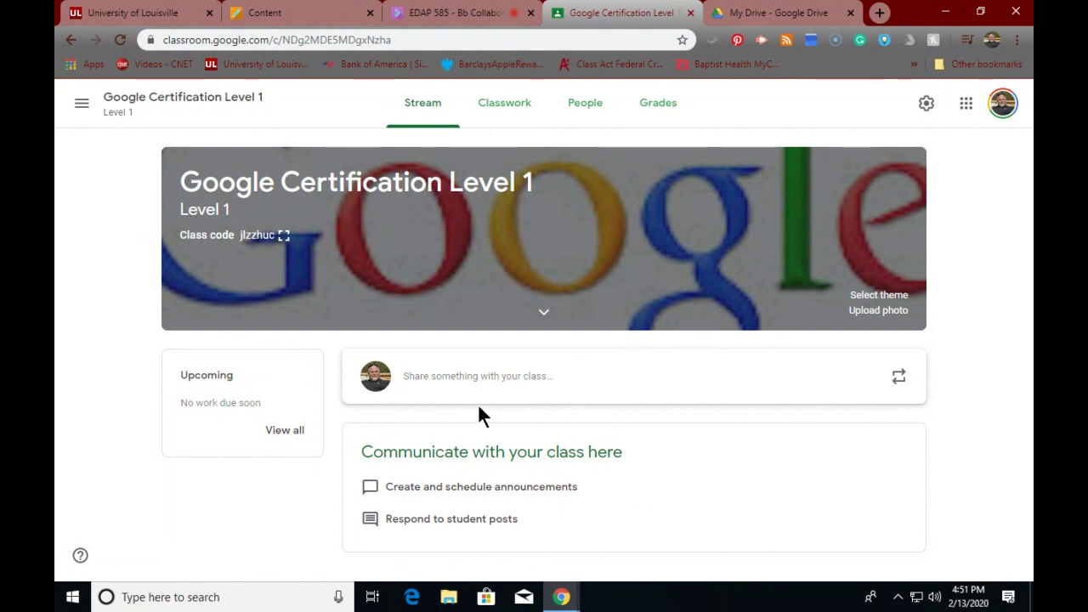
{"action": "left_click", "coordinate": [543, 316]}
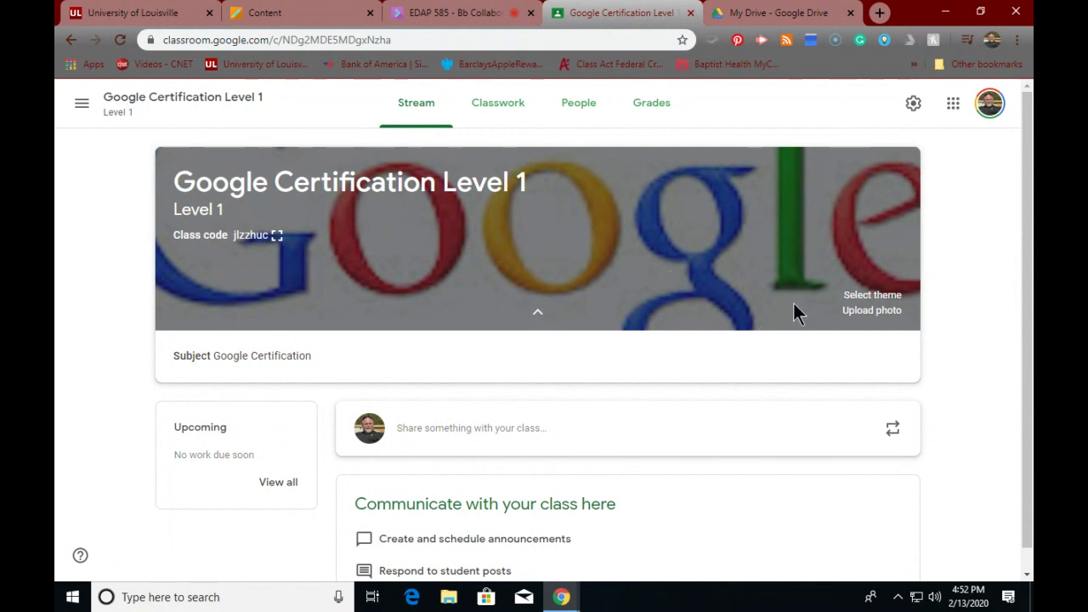
{"action": "left_click", "coordinate": [863, 297]}
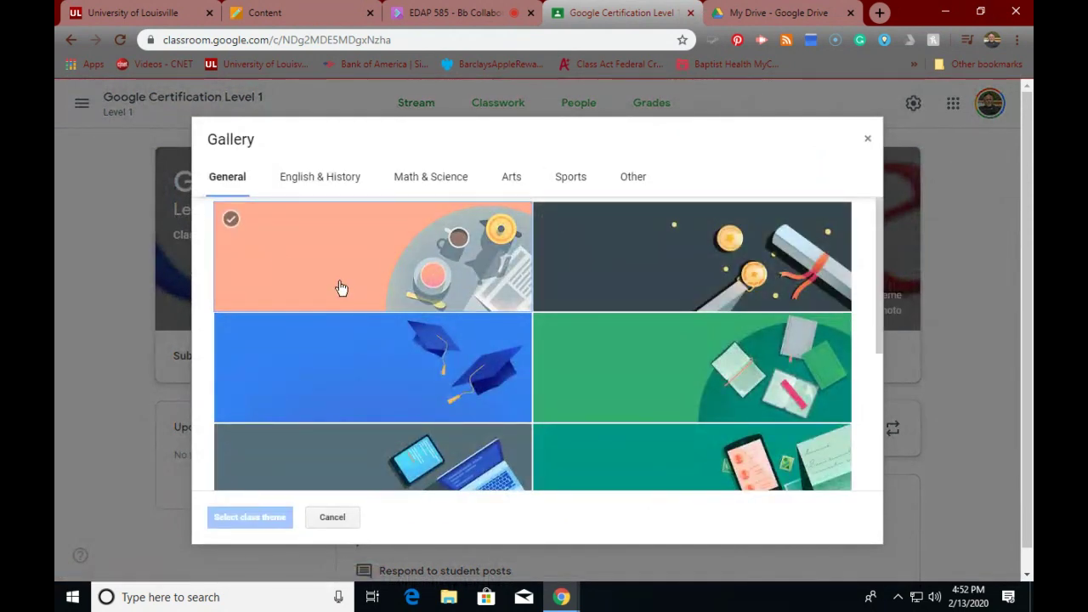
{"action": "left_click", "coordinate": [429, 176]}
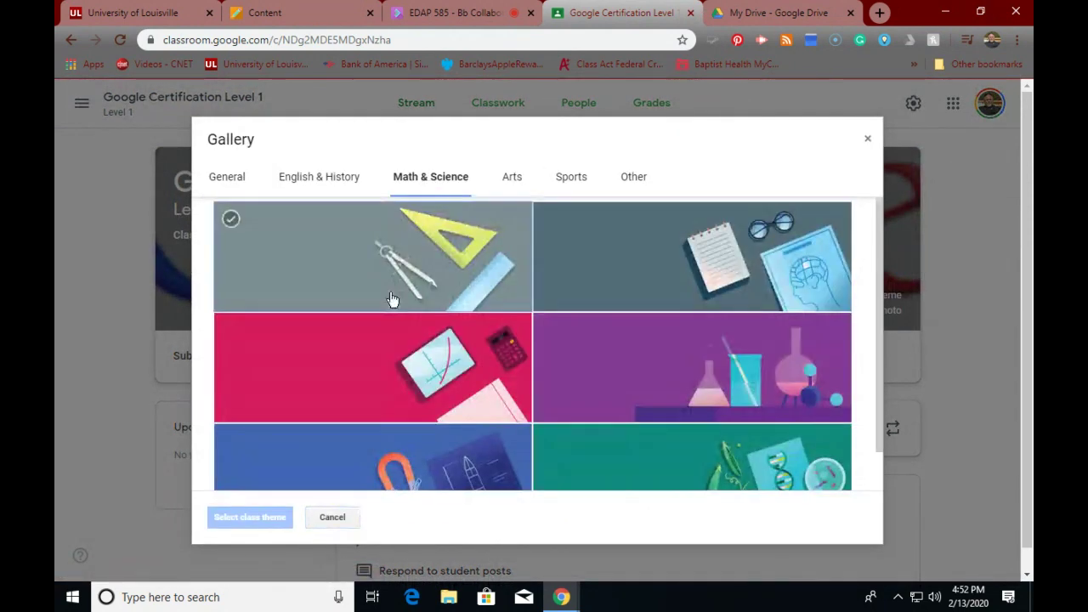
{"action": "scroll", "coordinate": [391, 299], "scroll_direction": "down", "scroll_amount": 1}
{"action": "scroll", "coordinate": [400, 289], "scroll_direction": "up", "scroll_amount": 1}
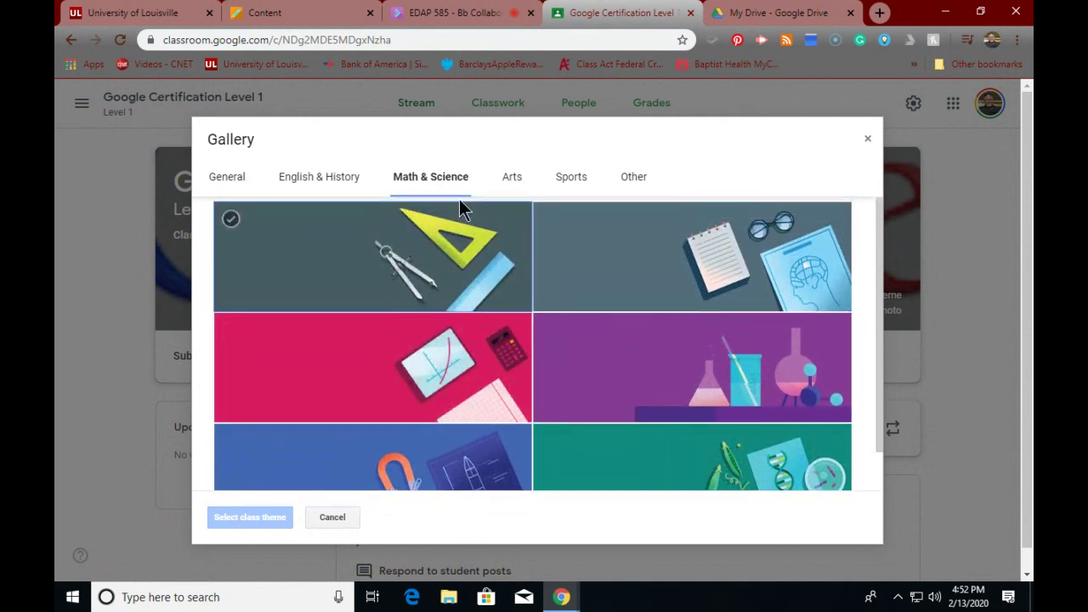
{"action": "left_click", "coordinate": [510, 180]}
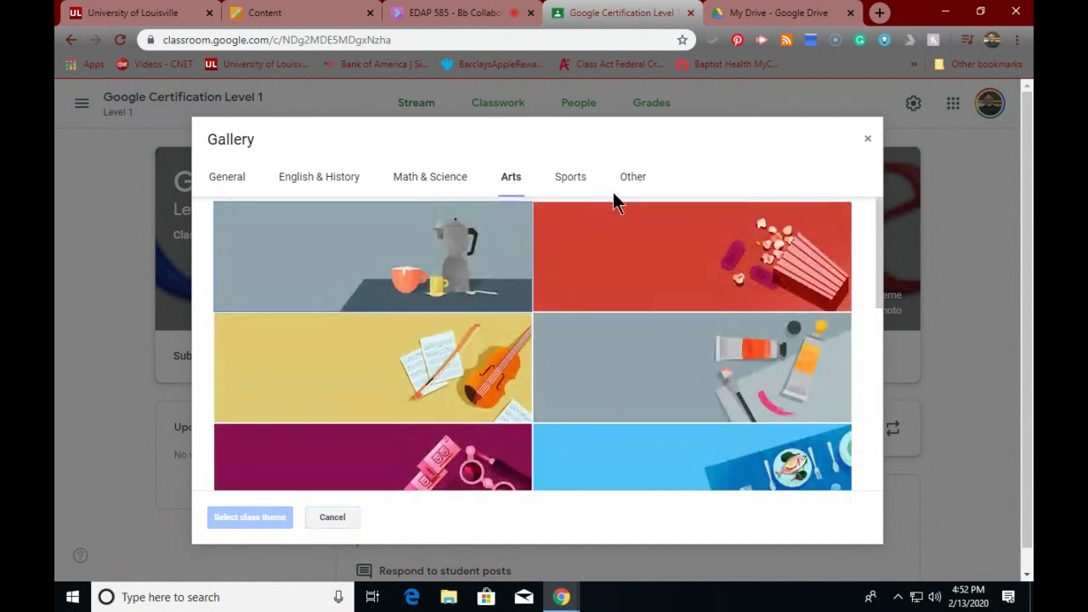
{"action": "left_click", "coordinate": [632, 177]}
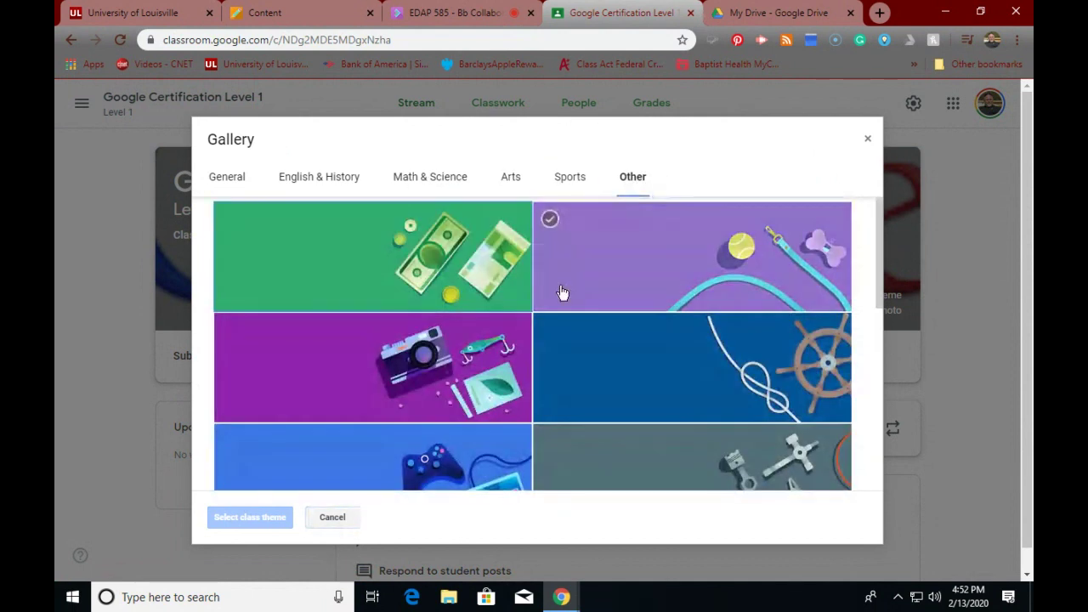
{"action": "scroll", "coordinate": [563, 293], "scroll_direction": "down", "scroll_amount": 1}
{"action": "scroll", "coordinate": [563, 293], "scroll_direction": "down", "scroll_amount": 5}
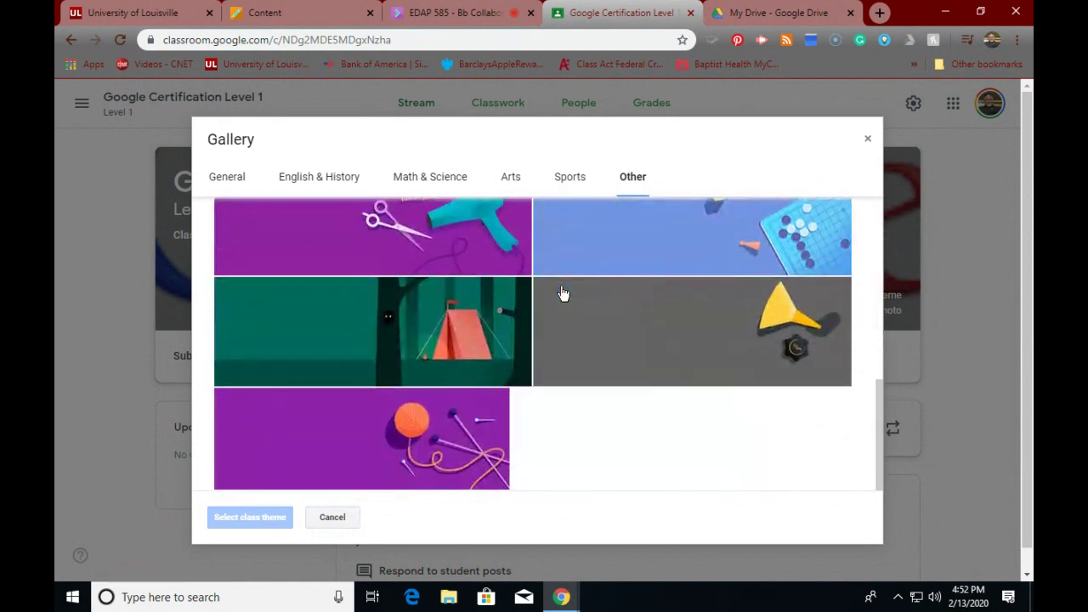
{"action": "left_click", "coordinate": [563, 294]}
{"action": "scroll", "coordinate": [563, 293], "scroll_direction": "up", "scroll_amount": 5}
{"action": "scroll", "coordinate": [561, 291], "scroll_direction": "down", "scroll_amount": 5}
{"action": "left_click", "coordinate": [456, 281]}
{"action": "left_click", "coordinate": [444, 262]}
{"action": "scroll", "coordinate": [443, 260], "scroll_direction": "up", "scroll_amount": 1}
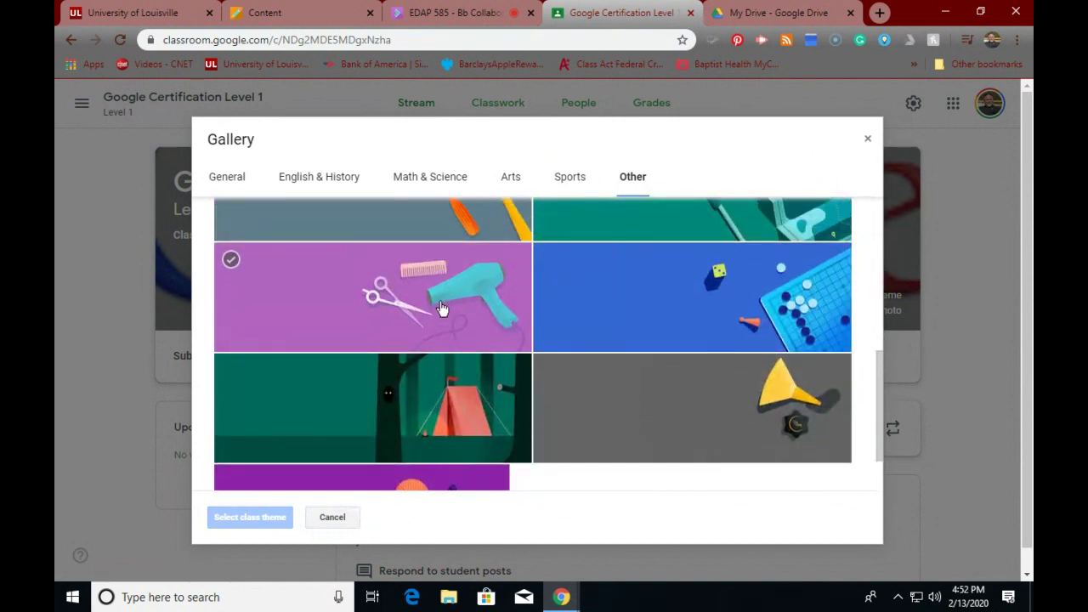
{"action": "scroll", "coordinate": [548, 329], "scroll_direction": "up", "scroll_amount": 5}
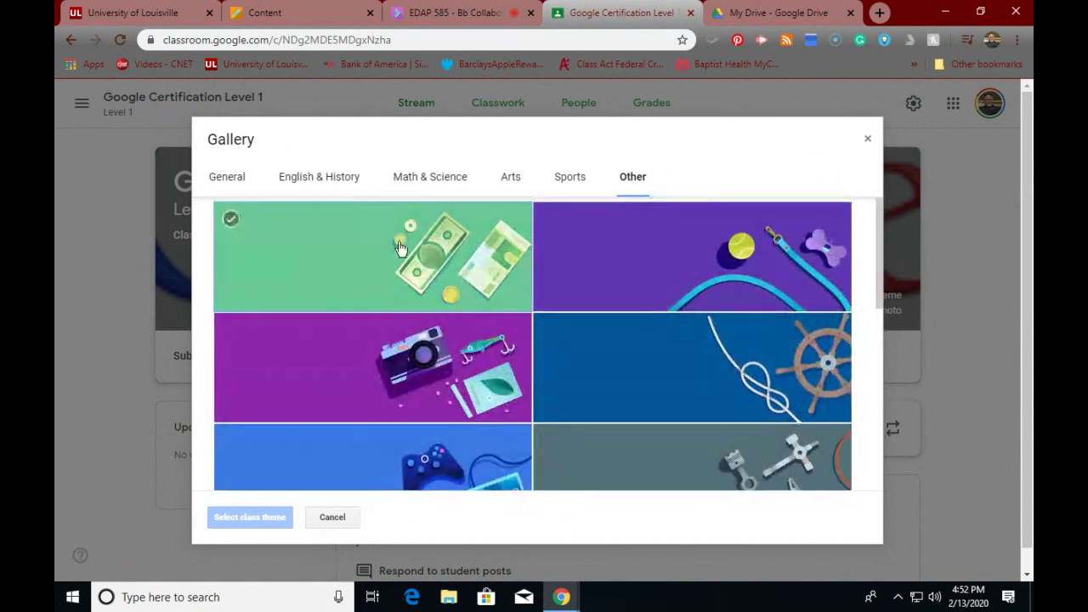
{"action": "left_click", "coordinate": [234, 182]}
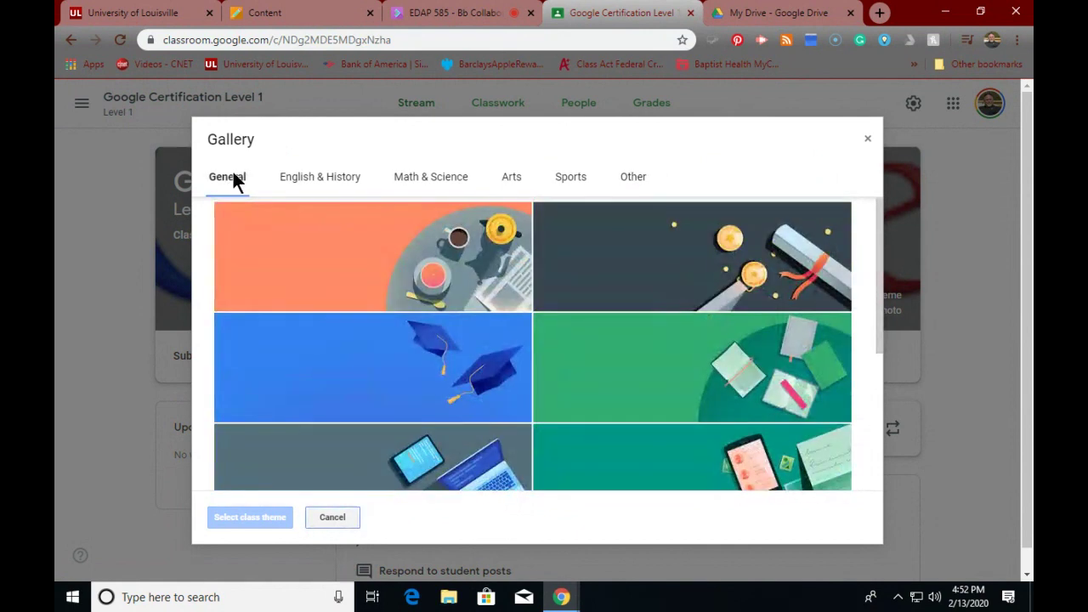
{"action": "left_click", "coordinate": [866, 140]}
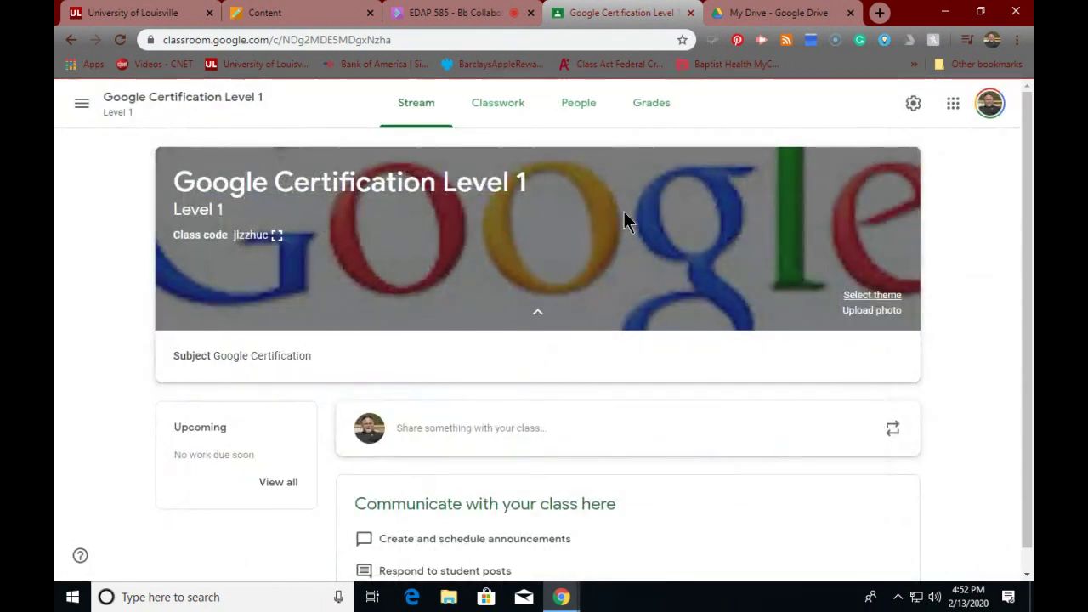
- Upload the snoopy picture from the computer as a banner photo
{"action": "left_click", "coordinate": [854, 310]}
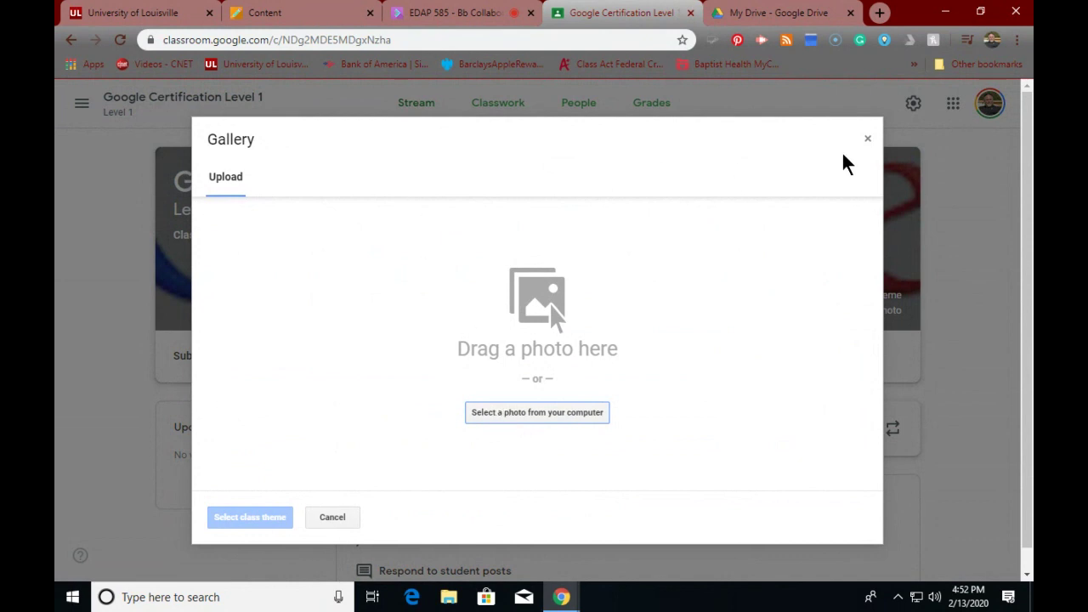
{"action": "left_click", "coordinate": [867, 139]}
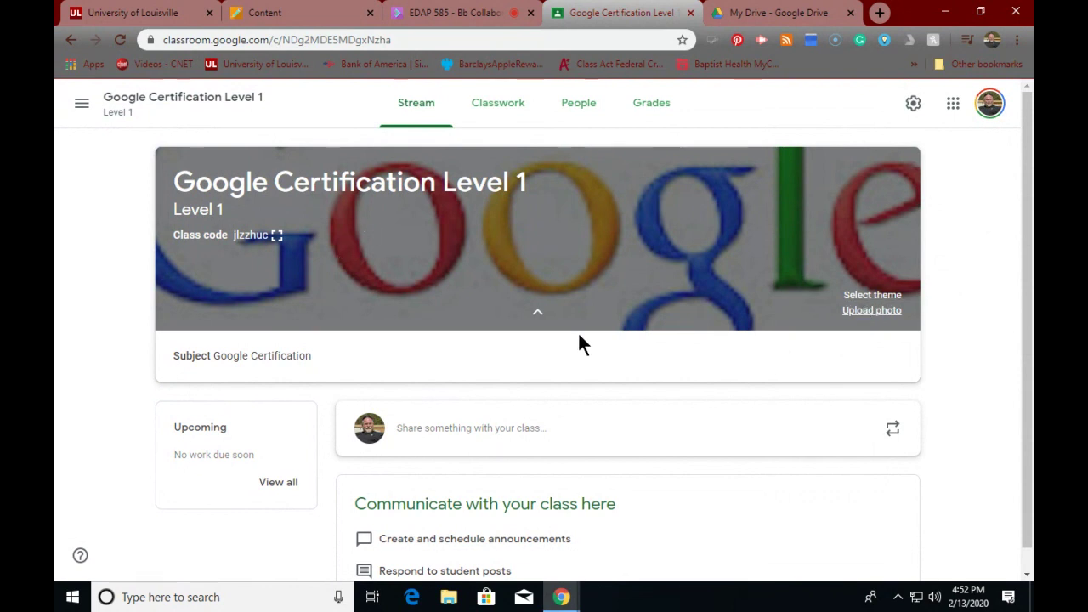
{"action": "left_click", "coordinate": [858, 311]}
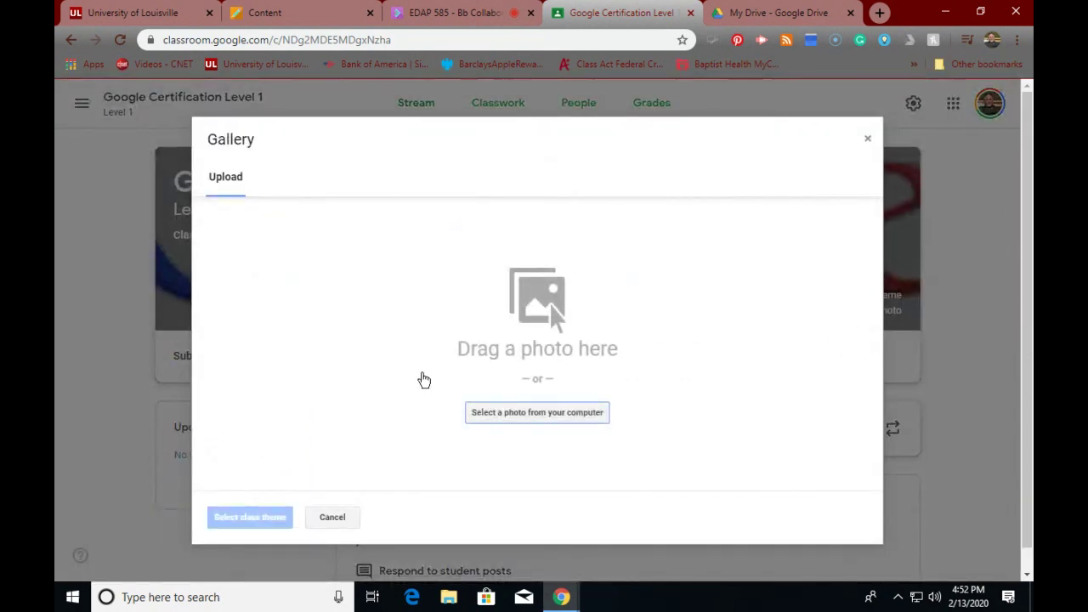
{"action": "left_click", "coordinate": [507, 423]}
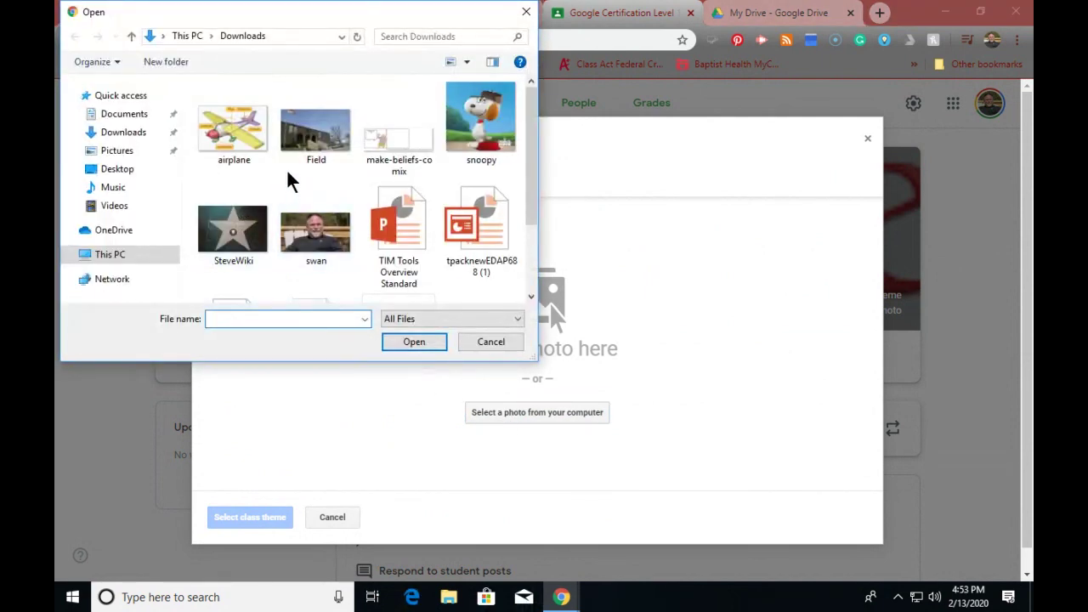
{"action": "left_click", "coordinate": [476, 127]}
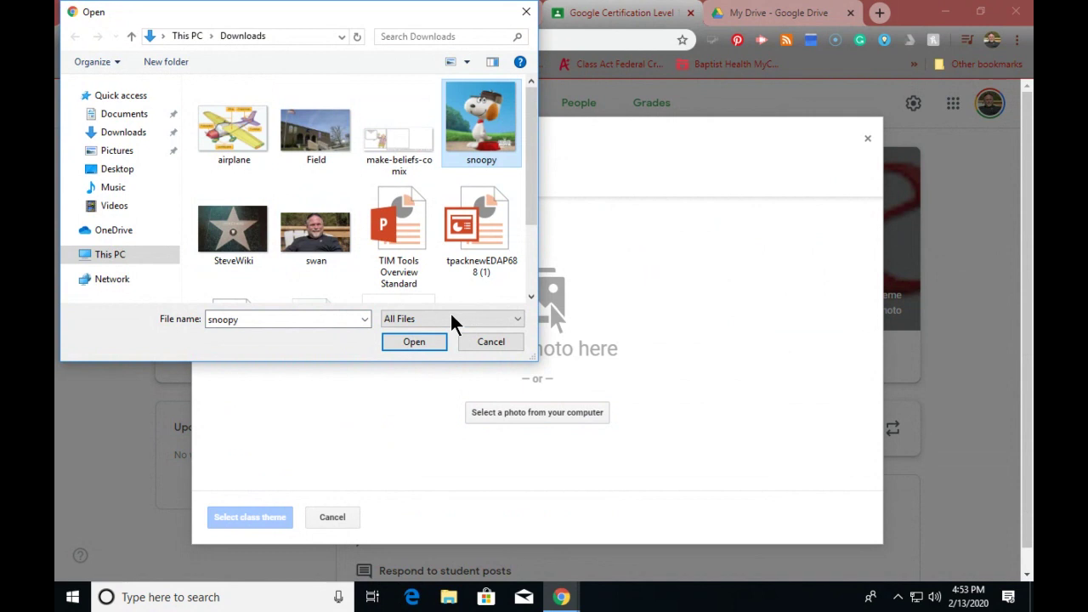
{"action": "left_click", "coordinate": [412, 341]}
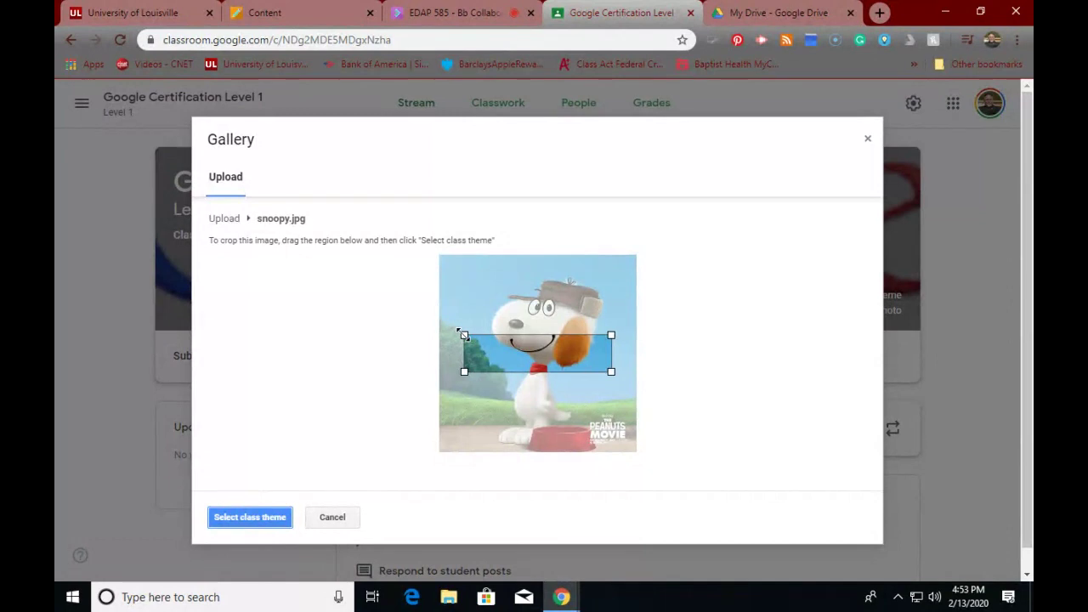
- Crop the photo over Snoopy's head and apply it as the class theme
{"action": "left_click_drag", "start_coordinate": [463, 335], "coordinate": [468, 298]}
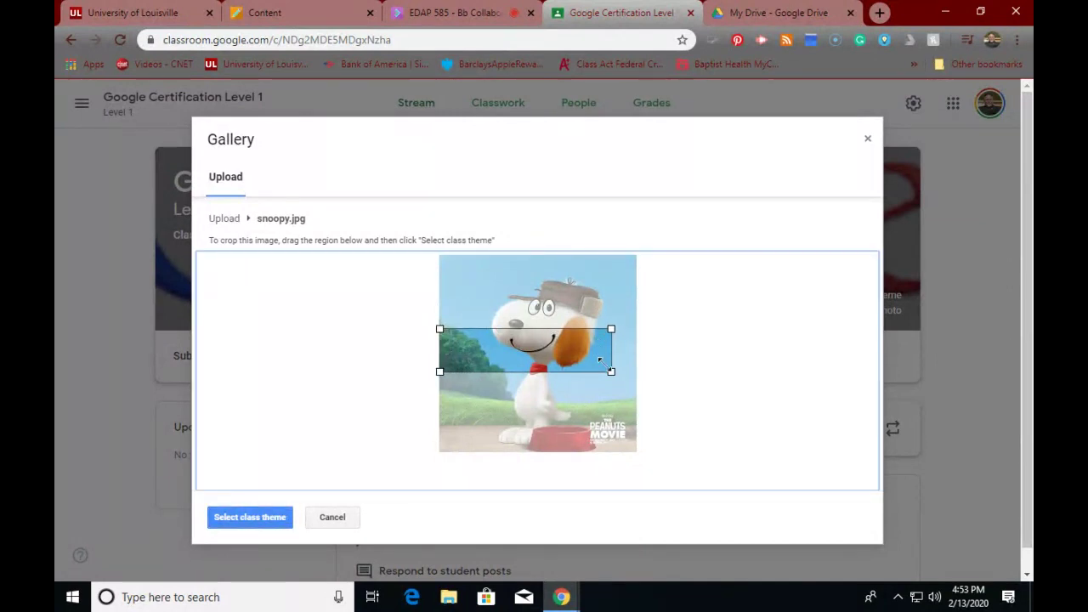
{"action": "left_click_drag", "start_coordinate": [614, 378], "coordinate": [639, 400]}
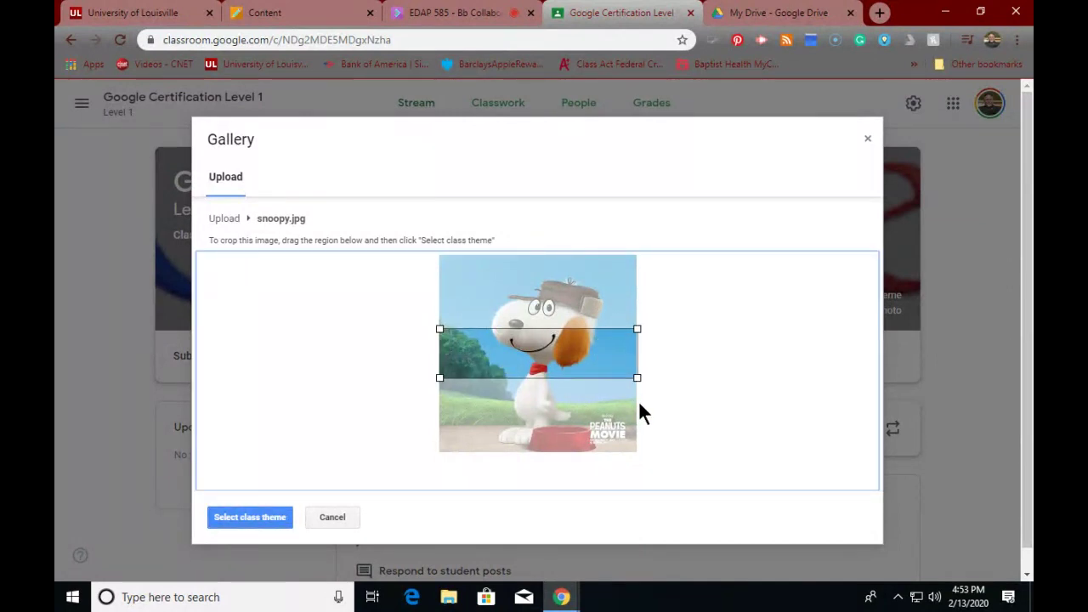
{"action": "left_click_drag", "start_coordinate": [538, 350], "coordinate": [537, 308]}
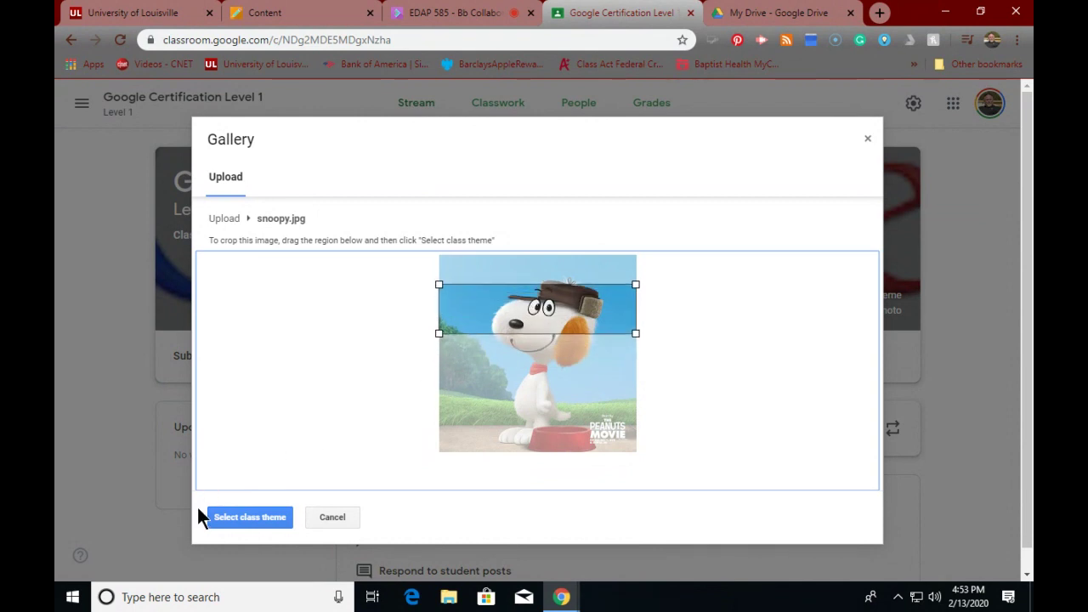
{"action": "left_click", "coordinate": [234, 520]}
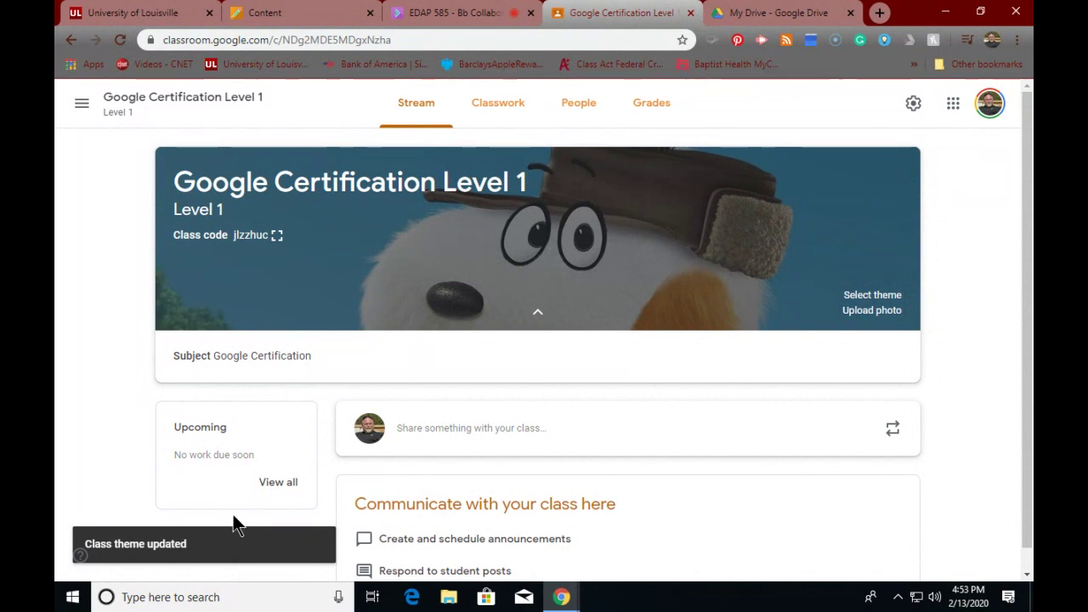
{"action": "left_click", "coordinate": [863, 313]}
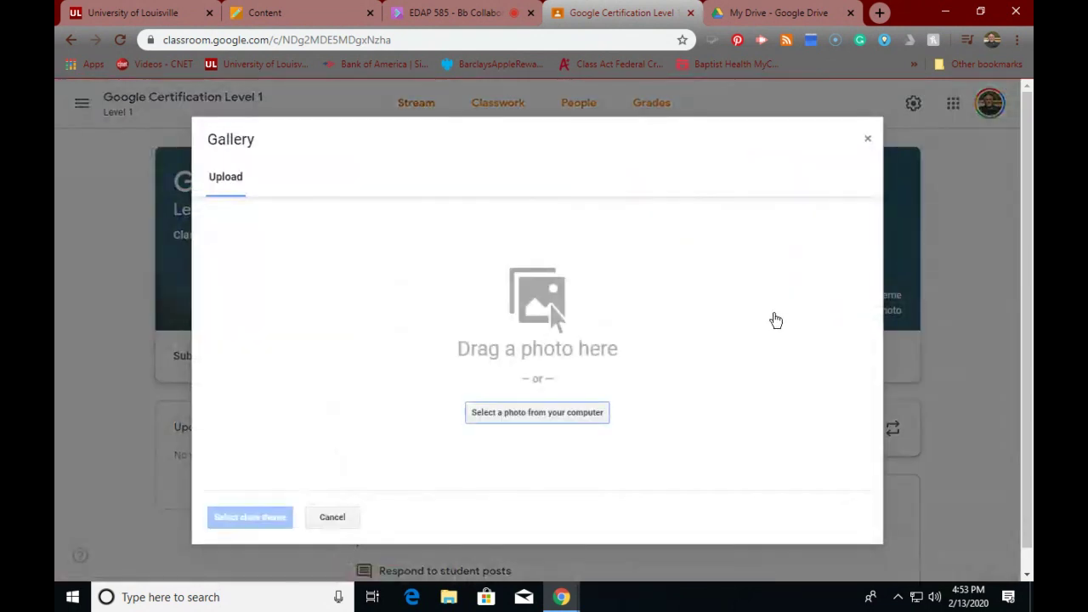
{"action": "left_click", "coordinate": [491, 423]}
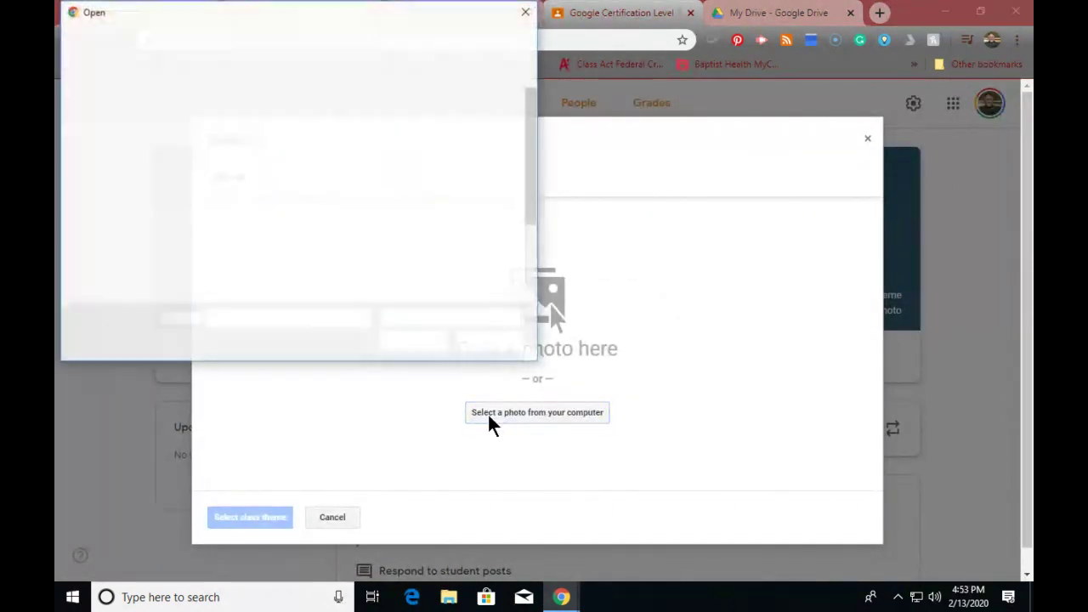
{"action": "left_click", "coordinate": [301, 239]}
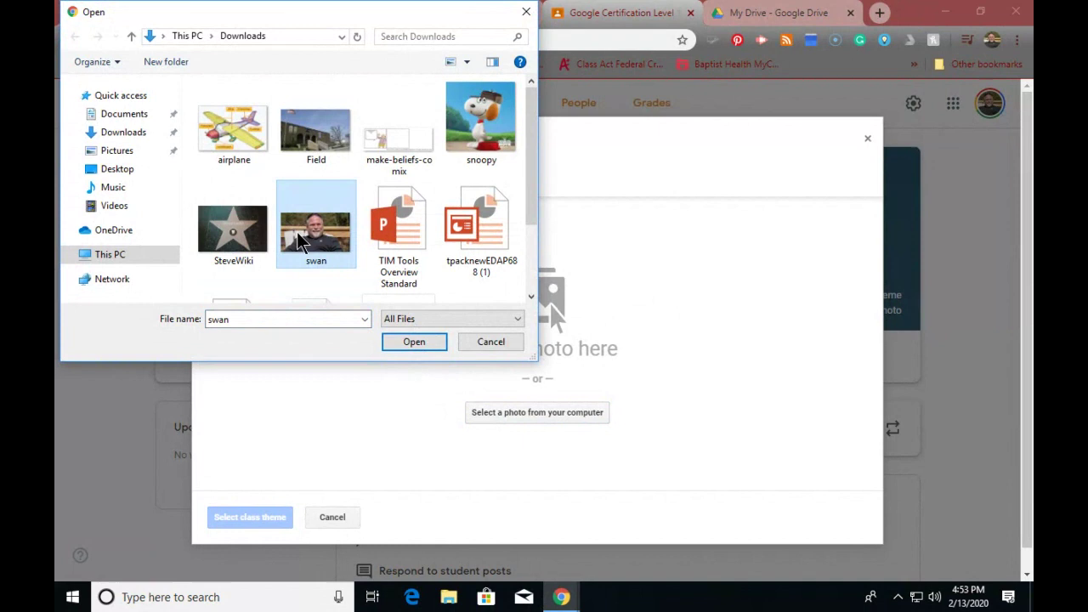
{"action": "left_click", "coordinate": [401, 344]}
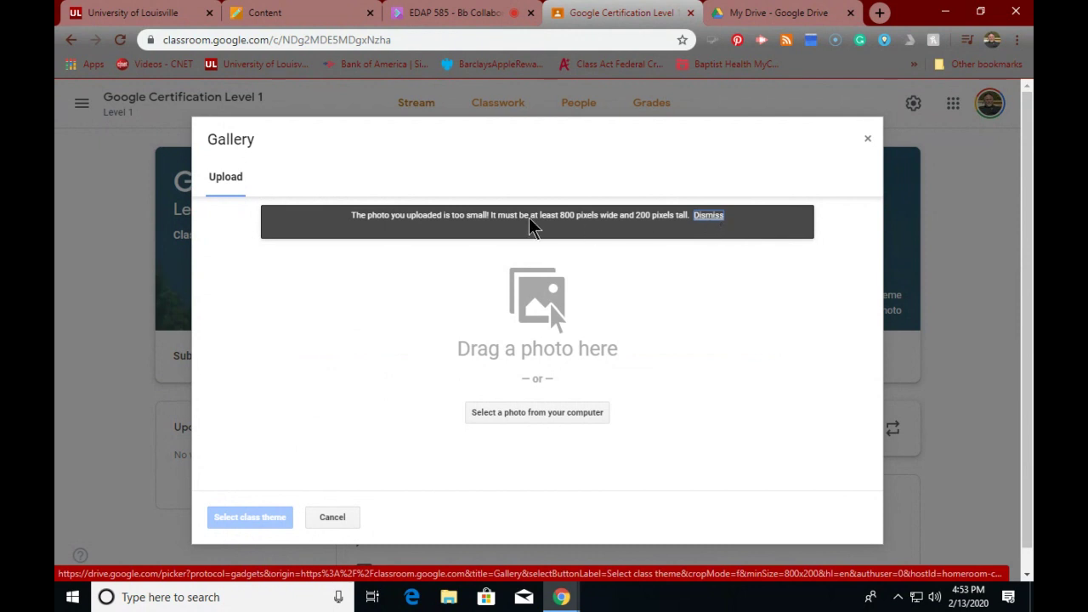
{"action": "left_click", "coordinate": [707, 218]}
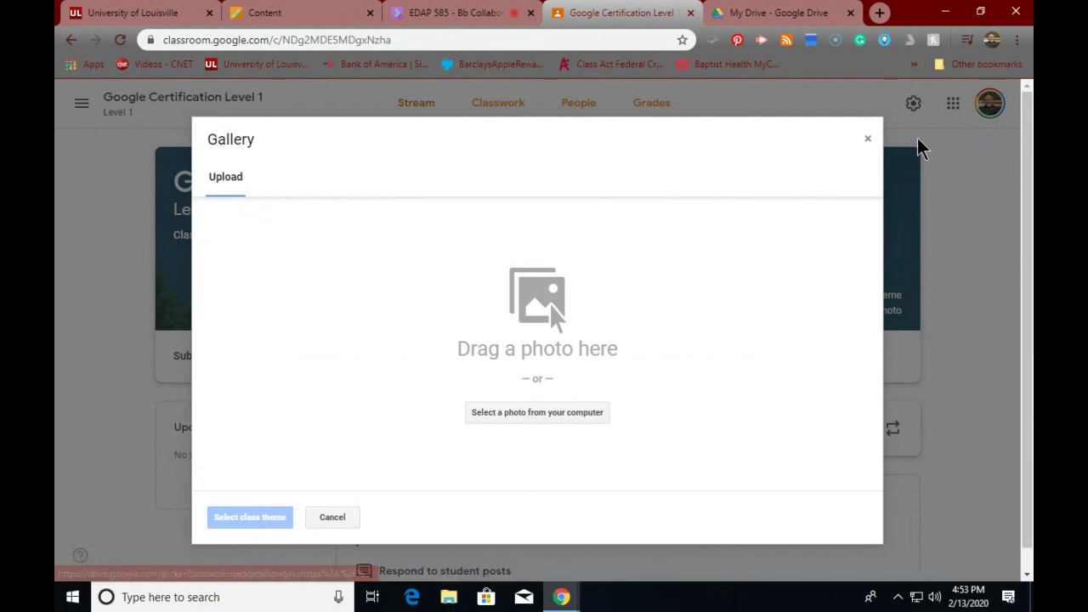
{"action": "left_click", "coordinate": [868, 140]}
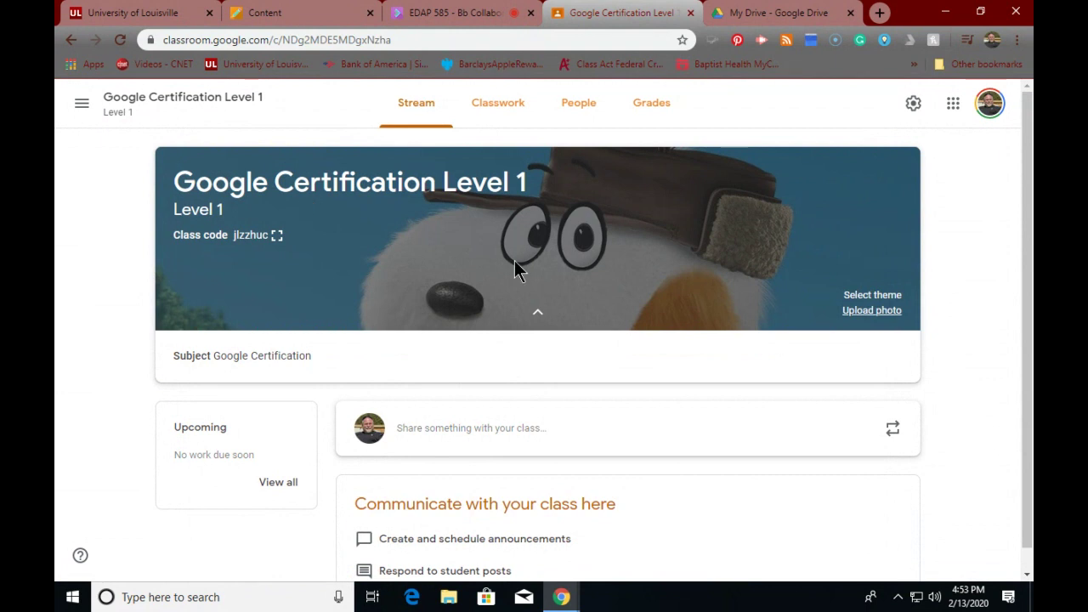
- Return to the class Stream, then switch over to Google Drive's My Drive
{"action": "scroll", "coordinate": [401, 248], "scroll_direction": "down", "scroll_amount": 1}
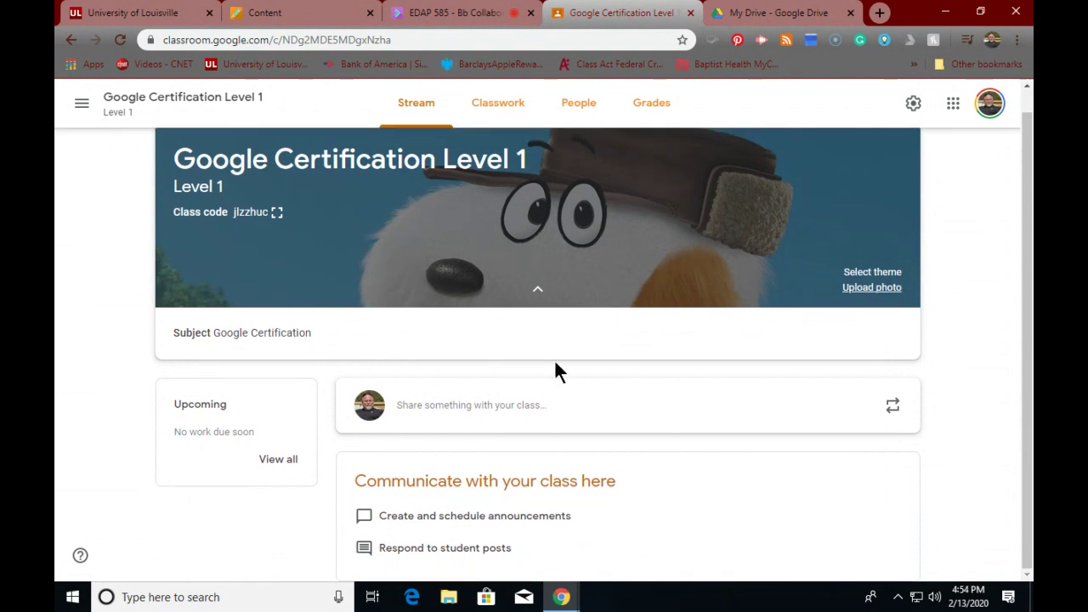
{"action": "scroll", "coordinate": [554, 356], "scroll_direction": "up", "scroll_amount": 1}
{"action": "scroll", "coordinate": [557, 340], "scroll_direction": "down", "scroll_amount": 1}
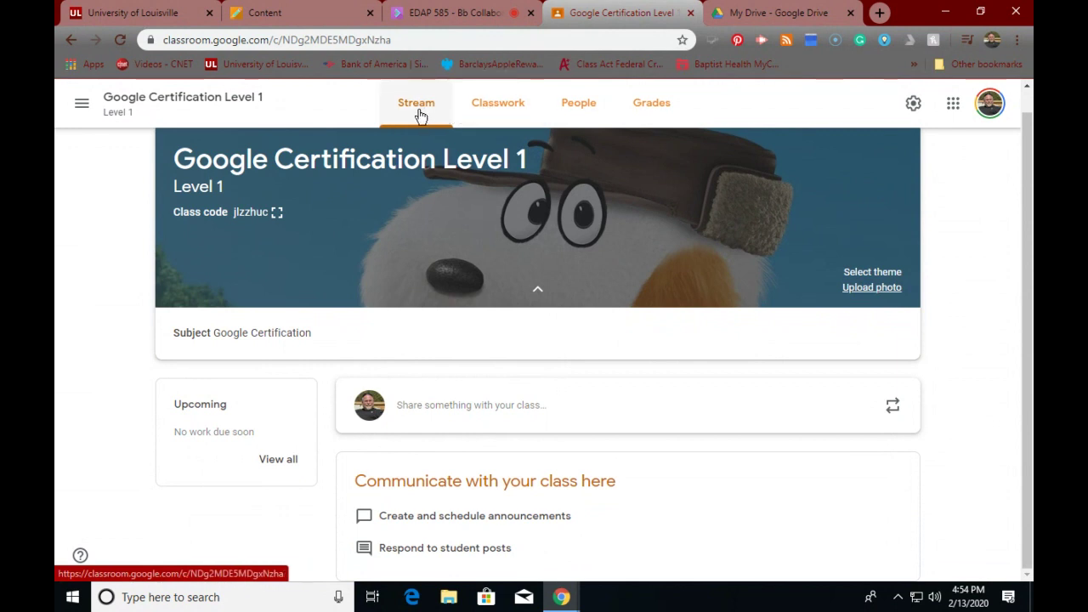
{"action": "left_click", "coordinate": [419, 115]}
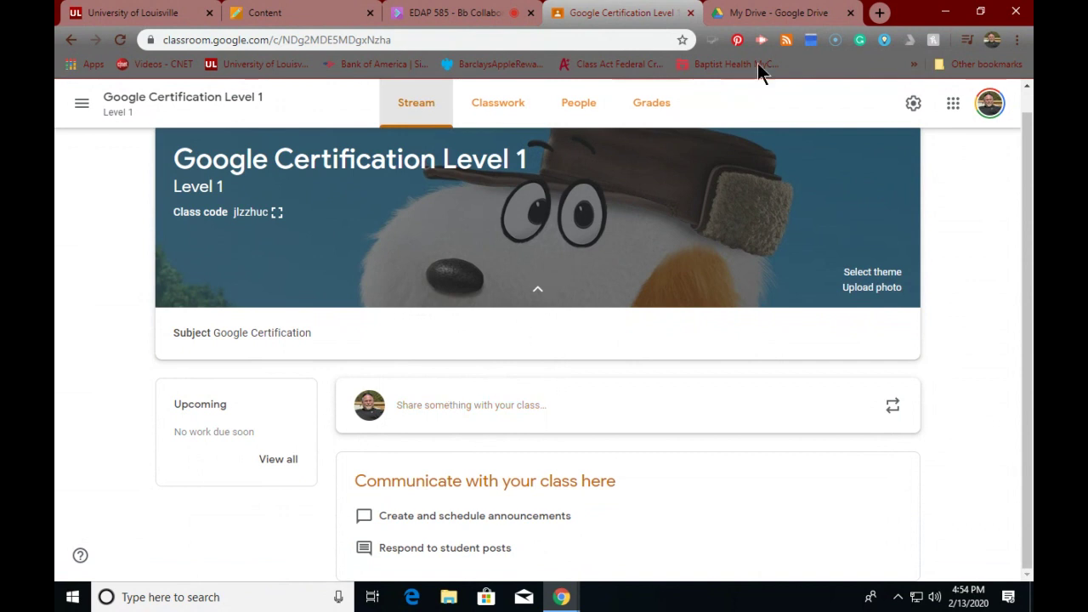
{"action": "left_click", "coordinate": [767, 15]}
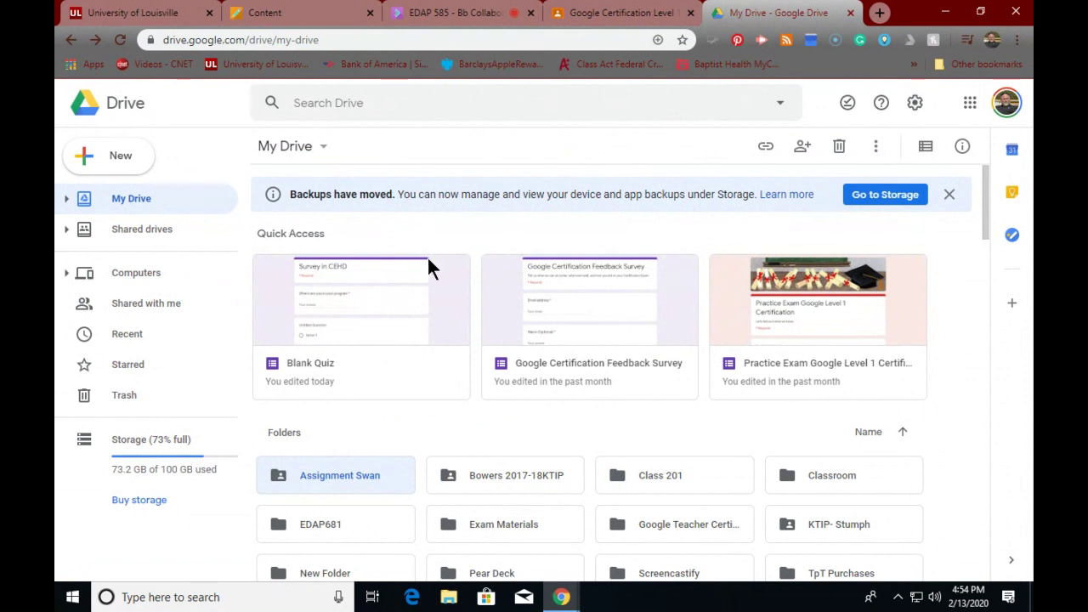
- Create a folder named 'My Google Classroom' in My Drive and return to the top level
{"action": "right_click", "coordinate": [428, 430]}
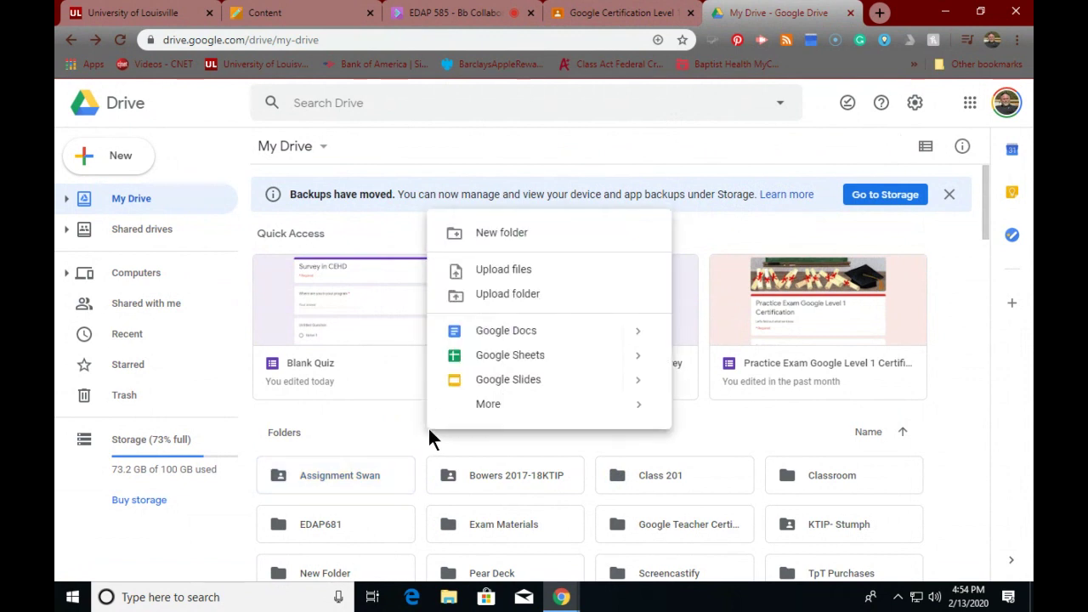
{"action": "left_click", "coordinate": [476, 234]}
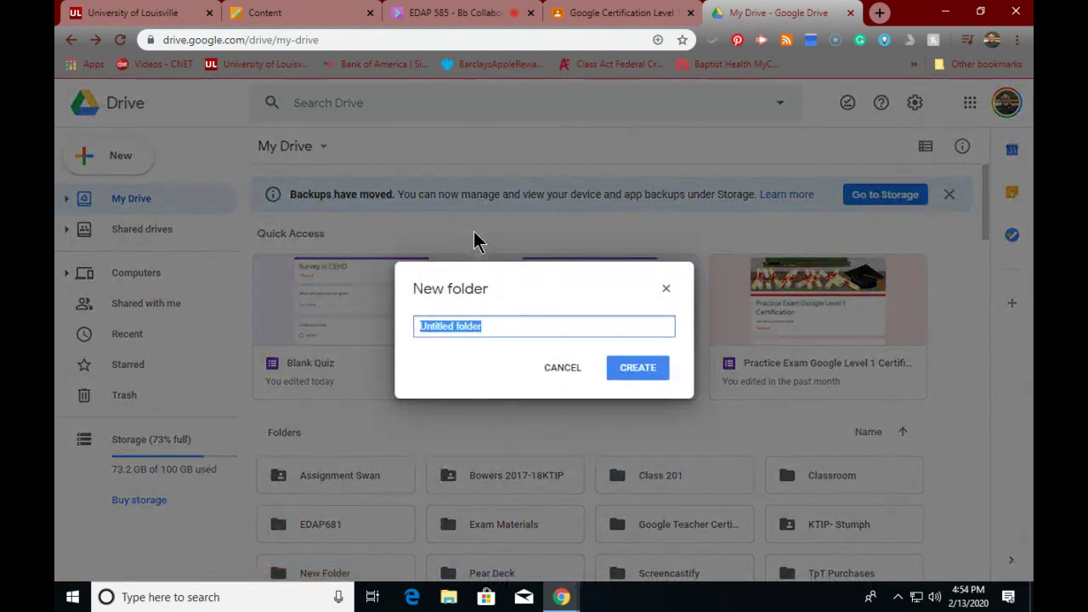
{"action": "type", "text": "My"}
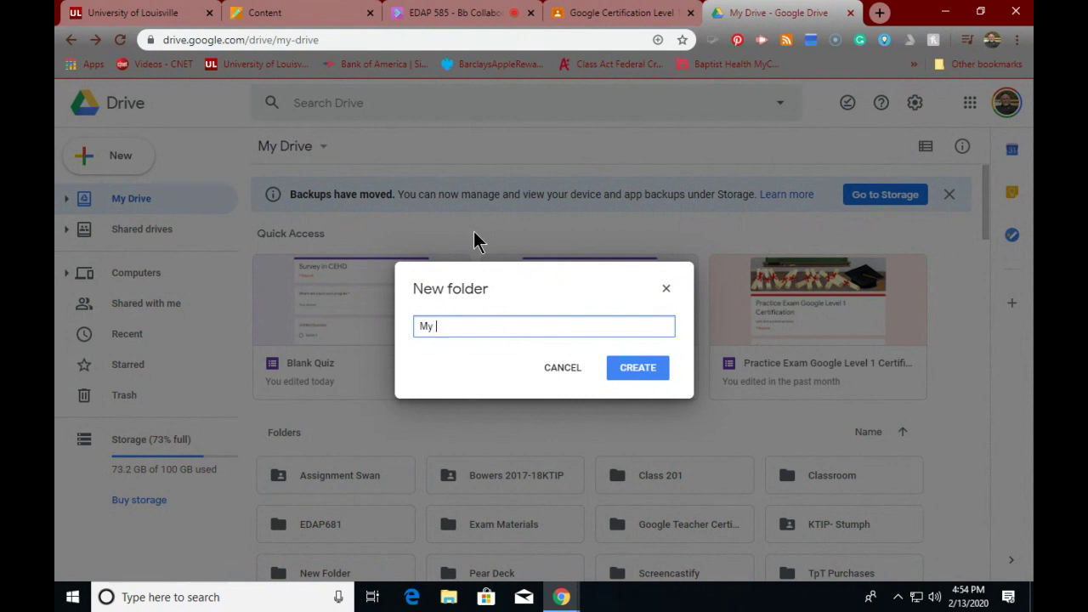
{"action": "type", "text": " Google Classroom"}
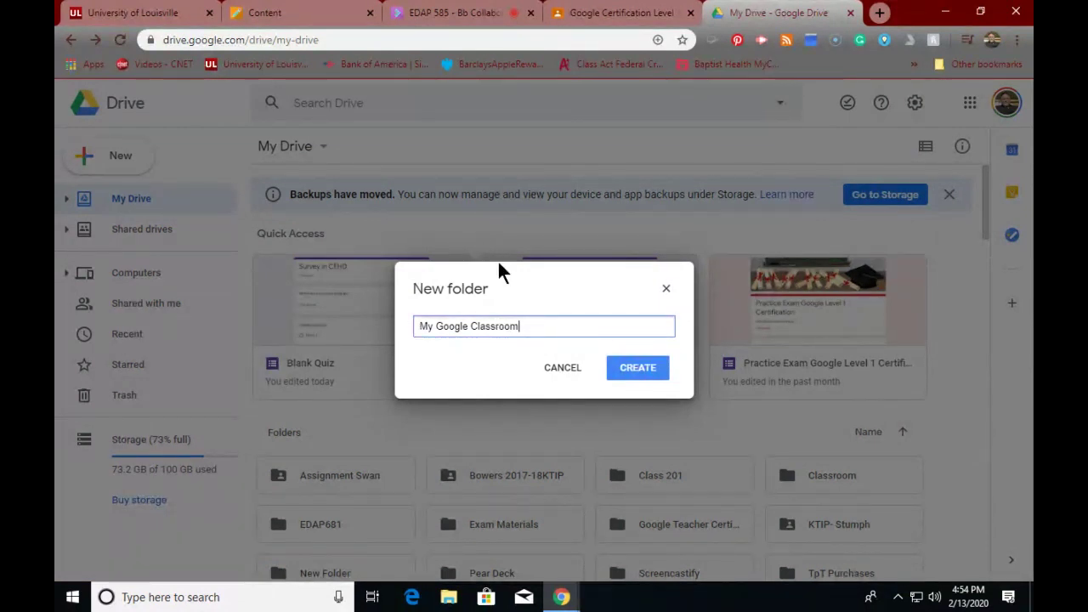
{"action": "left_click", "coordinate": [629, 367]}
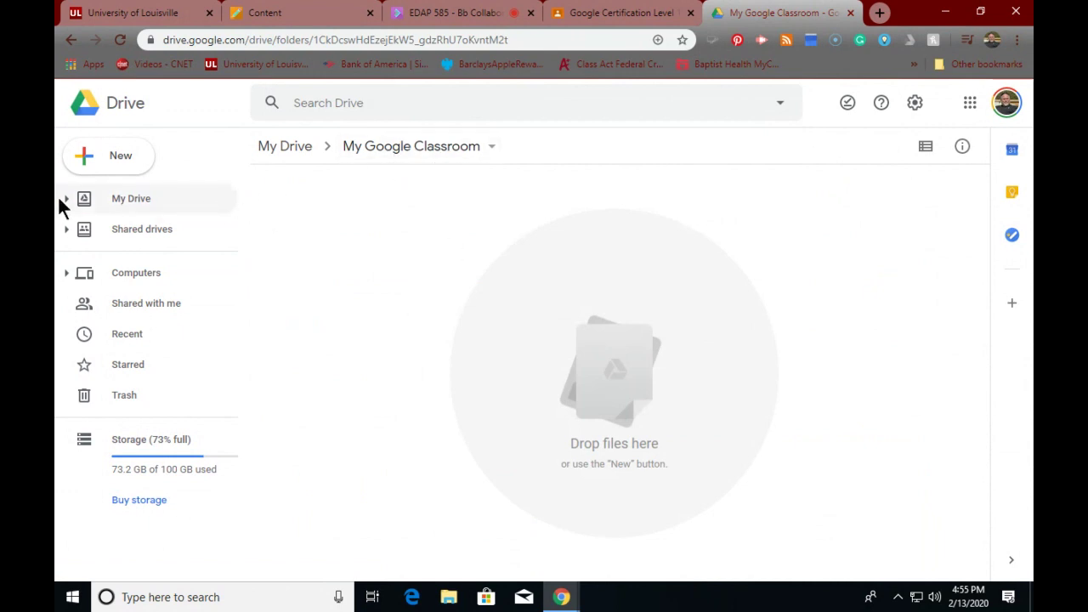
{"action": "left_click", "coordinate": [142, 200]}
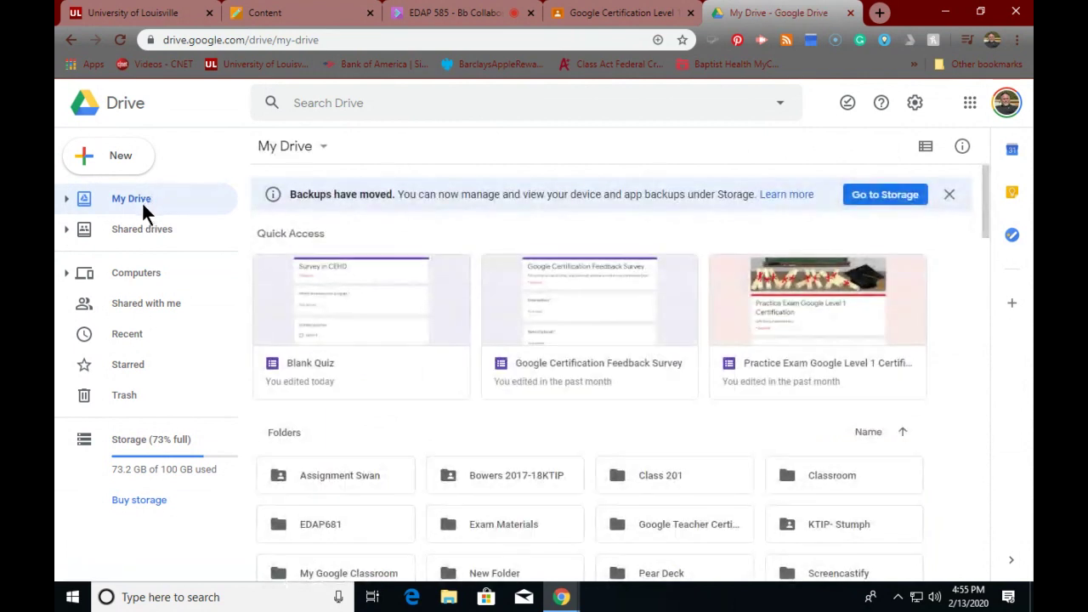
{"action": "right_click", "coordinate": [361, 296]}
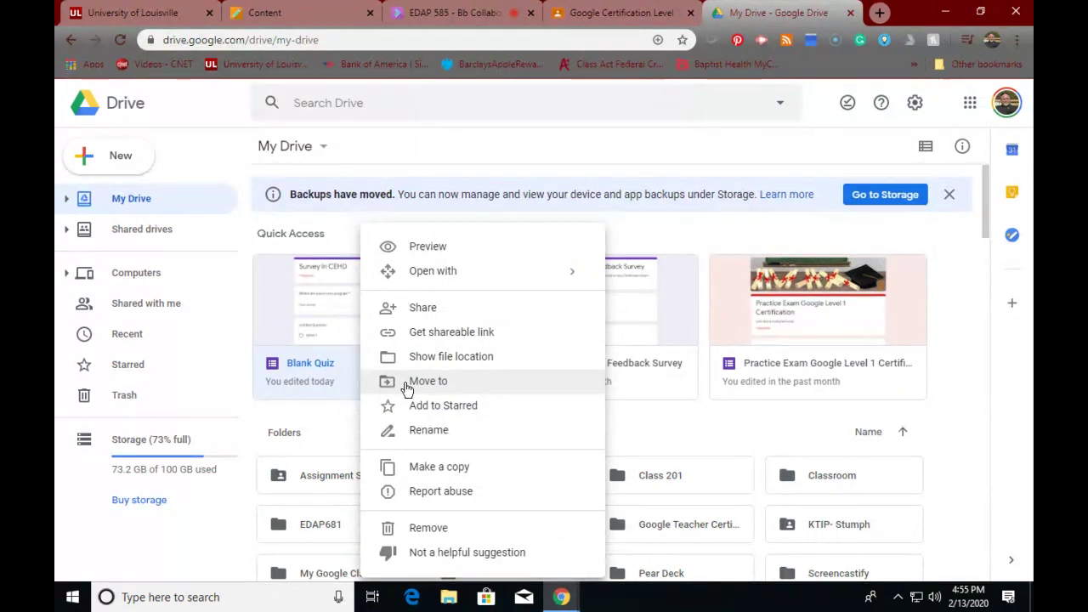
{"action": "left_click", "coordinate": [405, 384]}
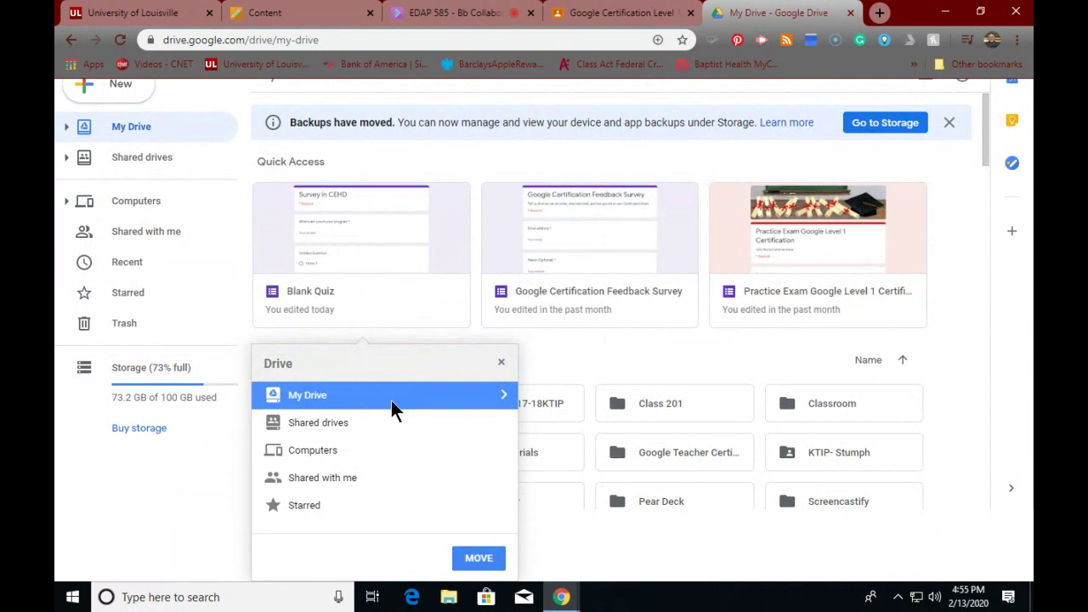
{"action": "double_click", "coordinate": [403, 400]}
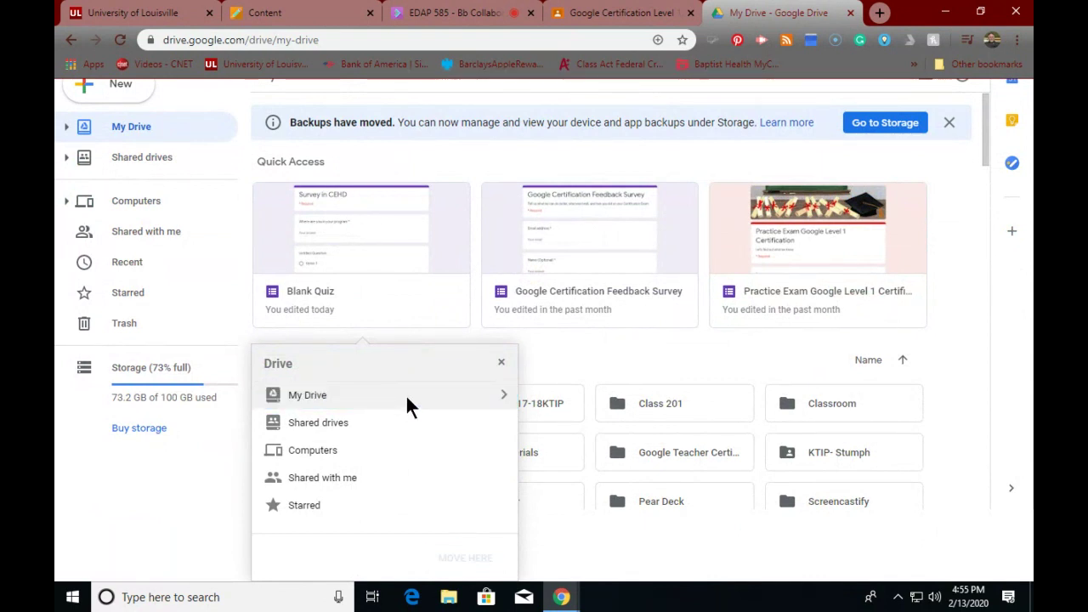
{"action": "left_click", "coordinate": [499, 364]}
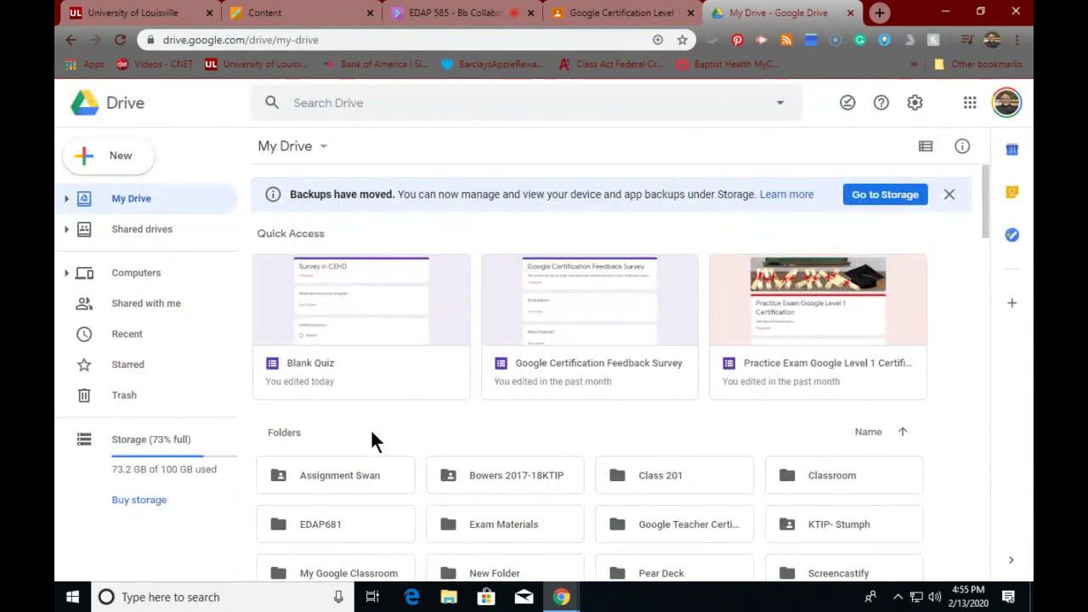
{"action": "right_click", "coordinate": [317, 312]}
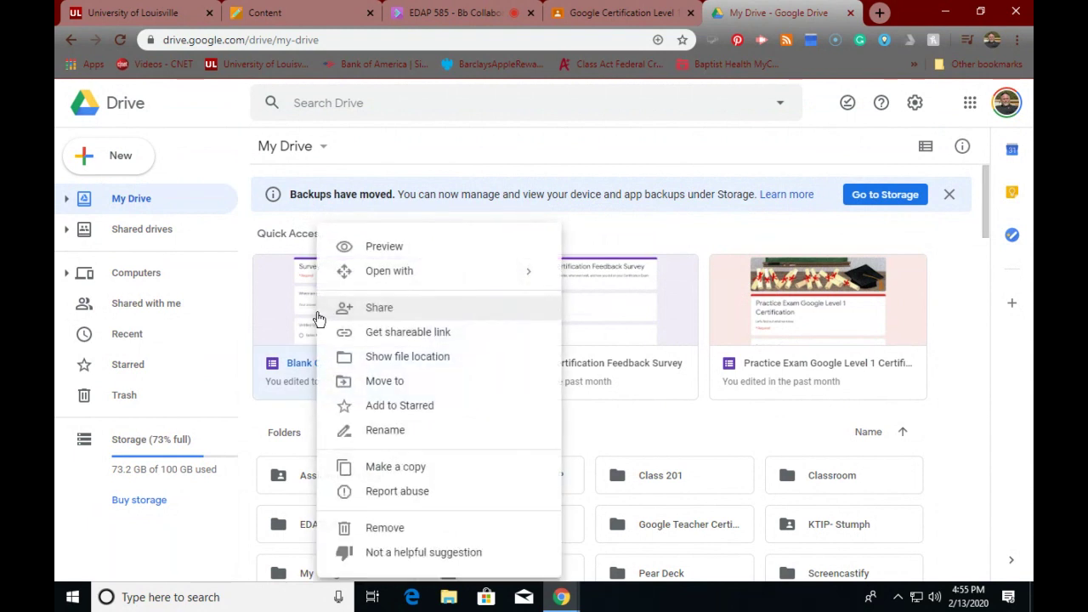
{"action": "mouse_move", "coordinate": [396, 278]}
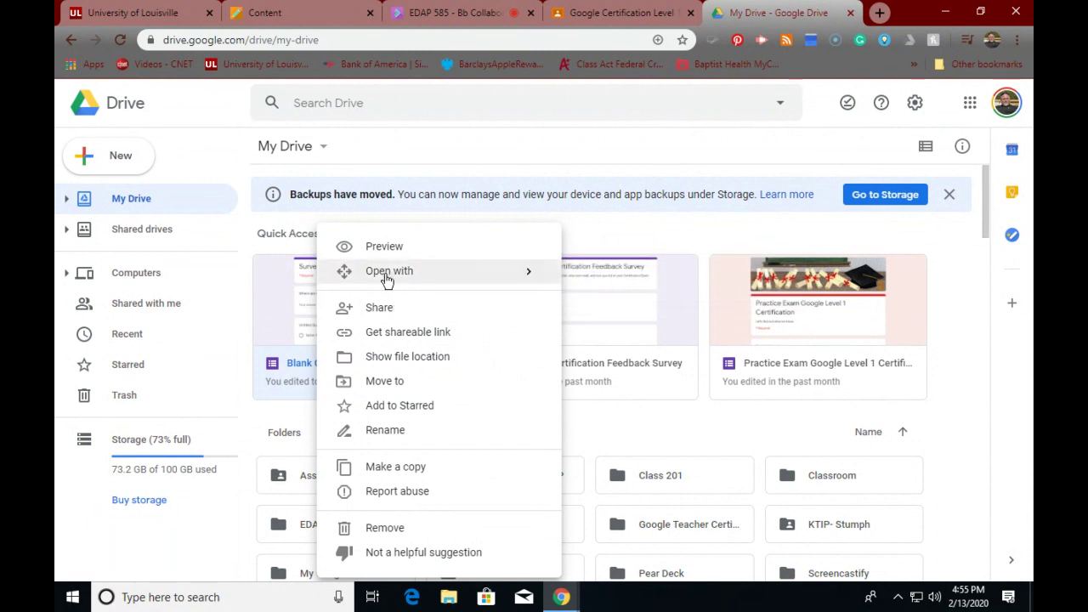
{"action": "mouse_move", "coordinate": [519, 271]}
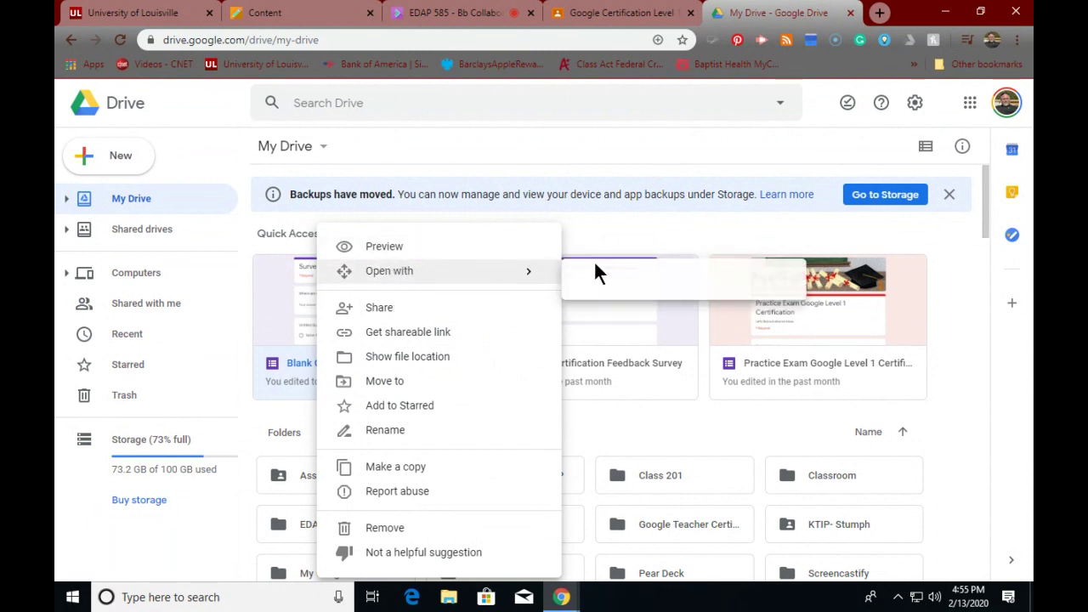
{"action": "left_click", "coordinate": [602, 236]}
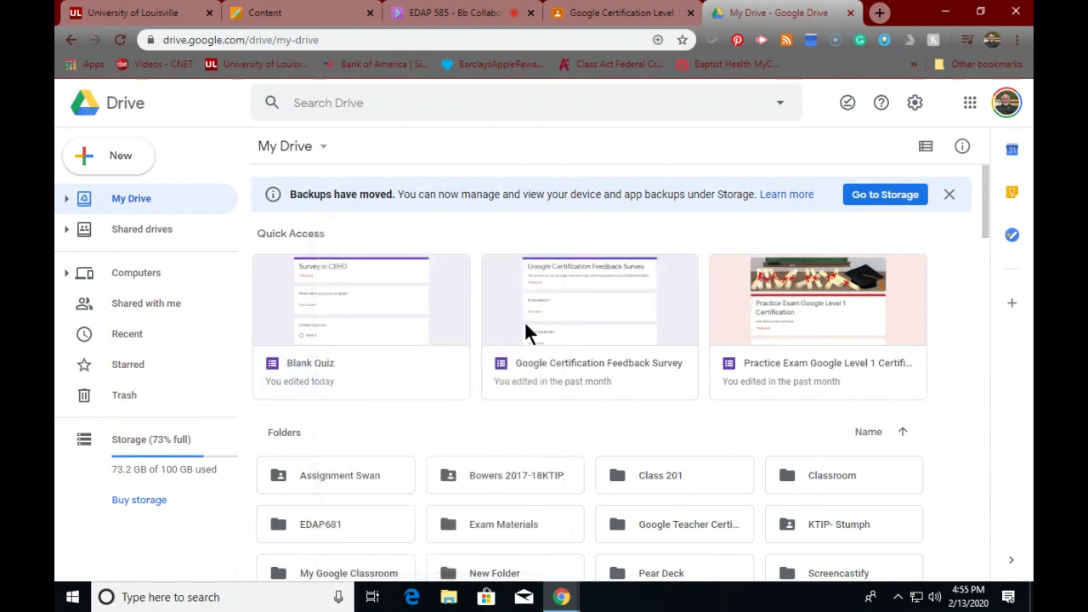
{"action": "scroll", "coordinate": [523, 322], "scroll_direction": "down", "scroll_amount": 5}
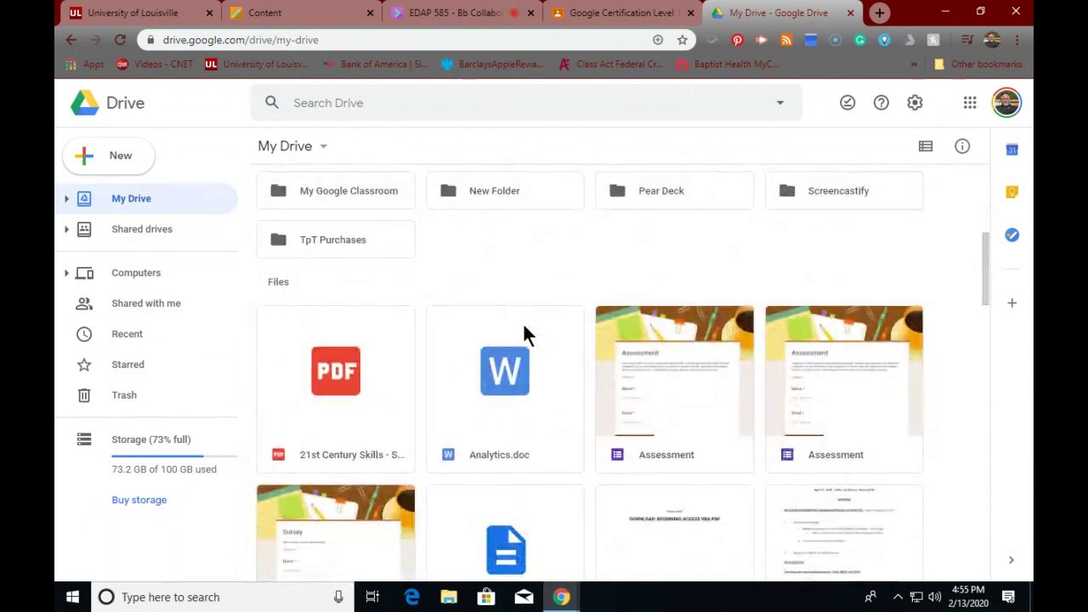
{"action": "scroll", "coordinate": [522, 333], "scroll_direction": "up", "scroll_amount": 1}
- Open the empty My Google Classroom folder and show its New menu
{"action": "left_click", "coordinate": [334, 259]}
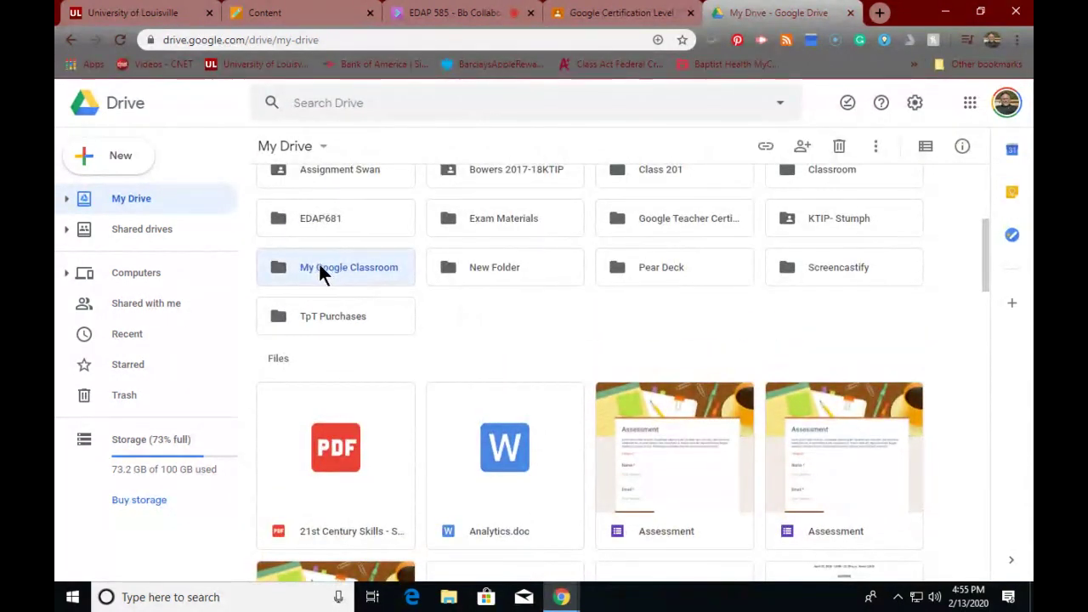
{"action": "double_click", "coordinate": [317, 266]}
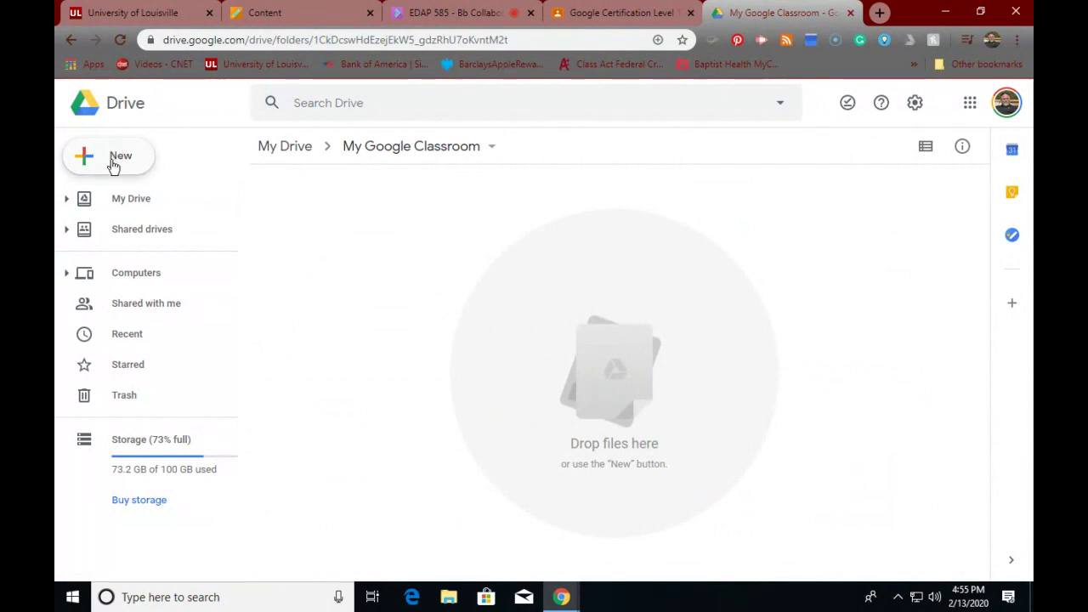
{"action": "left_click", "coordinate": [113, 164]}
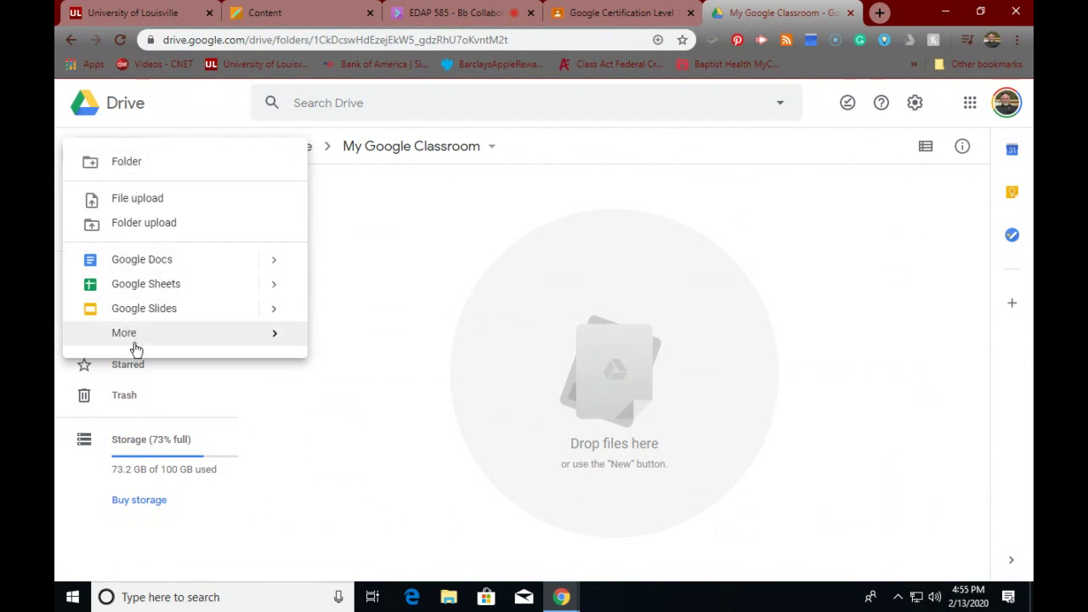
{"action": "mouse_move", "coordinate": [126, 340]}
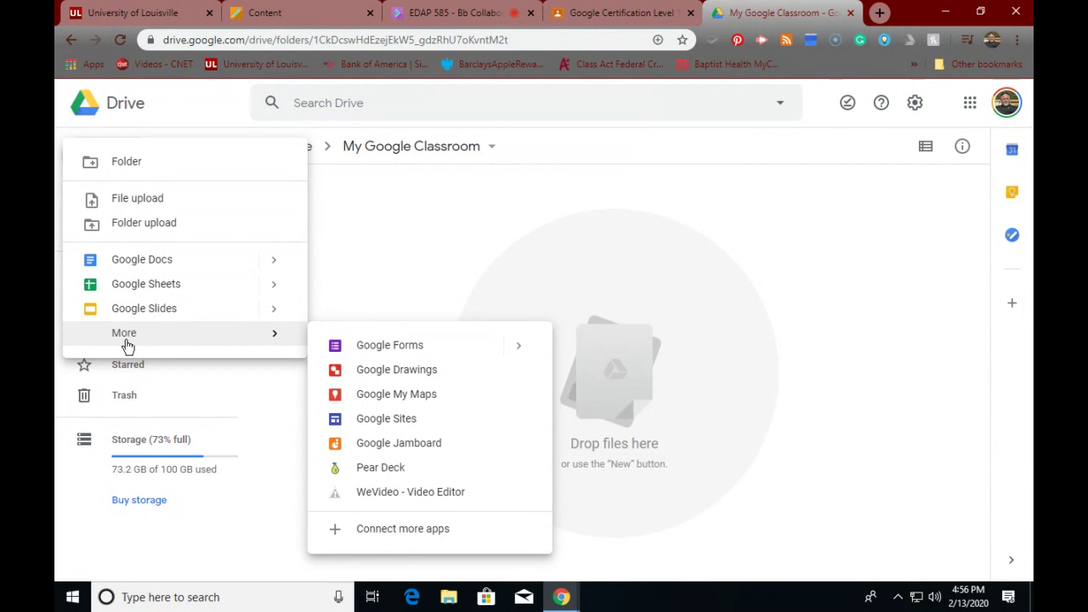
- Create a blank Google Doc, dismiss the Grammarly panel, and title it 'My Classroom Doc'
{"action": "left_click", "coordinate": [145, 263]}
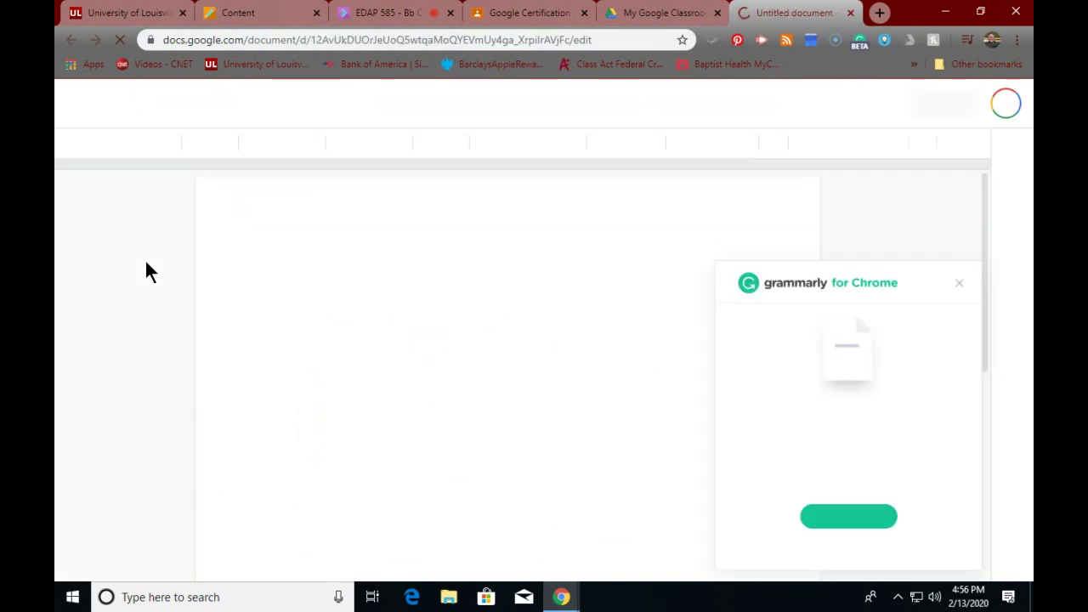
{"action": "left_click", "coordinate": [959, 281]}
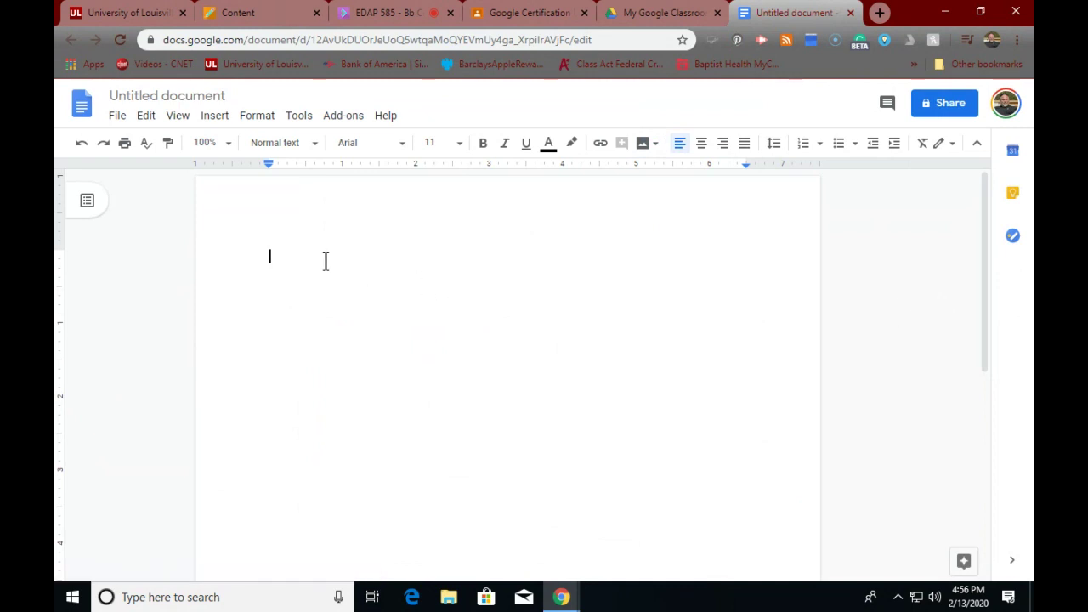
{"action": "left_click", "coordinate": [231, 96]}
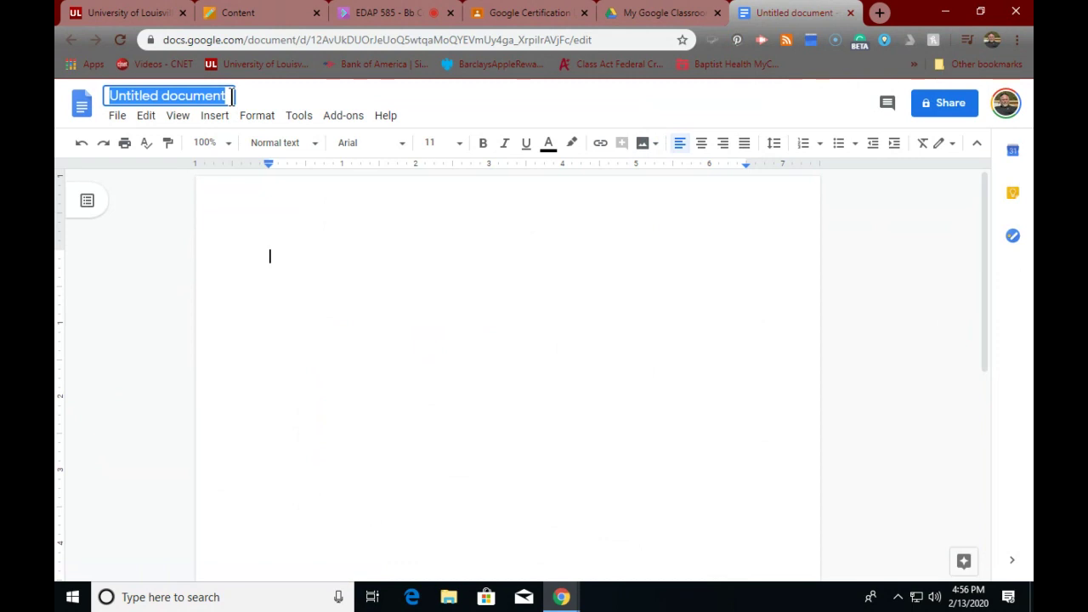
{"action": "type", "text": "M"}
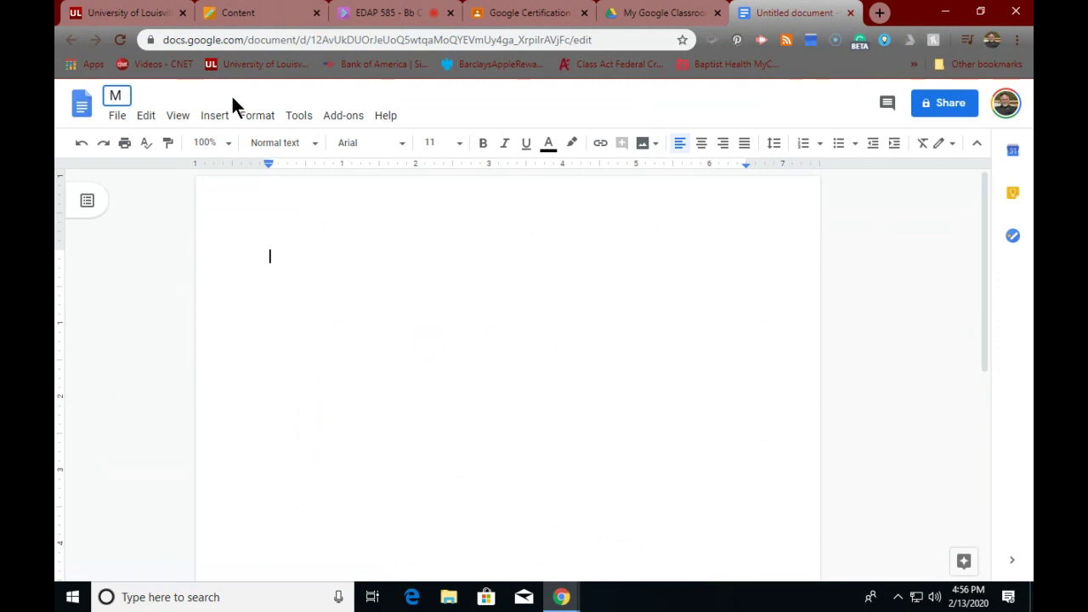
{"action": "type", "text": "y Classroom"}
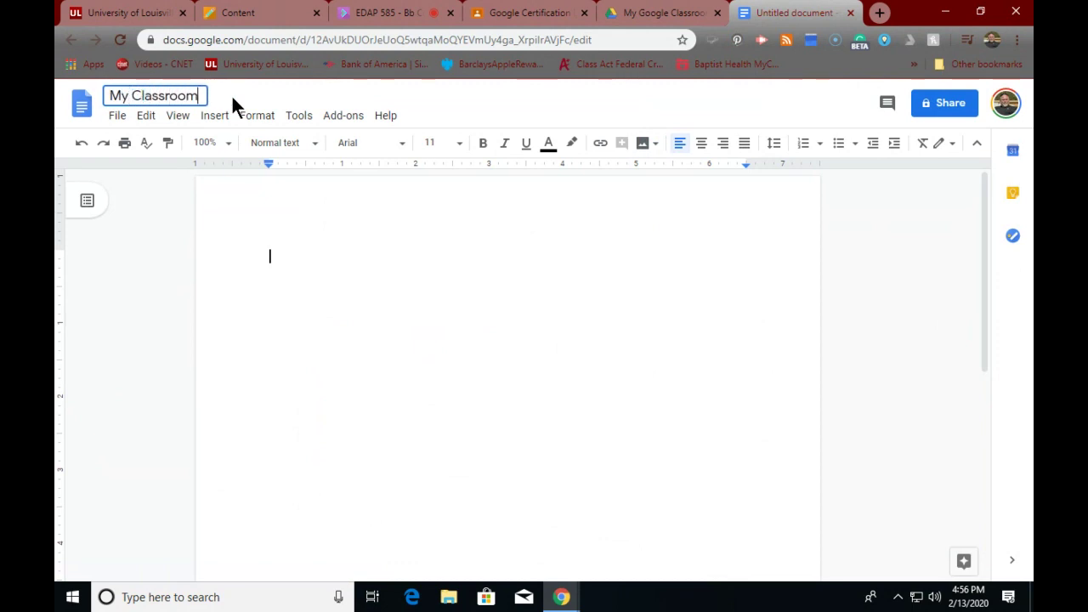
{"action": "type", "text": " Doc"}
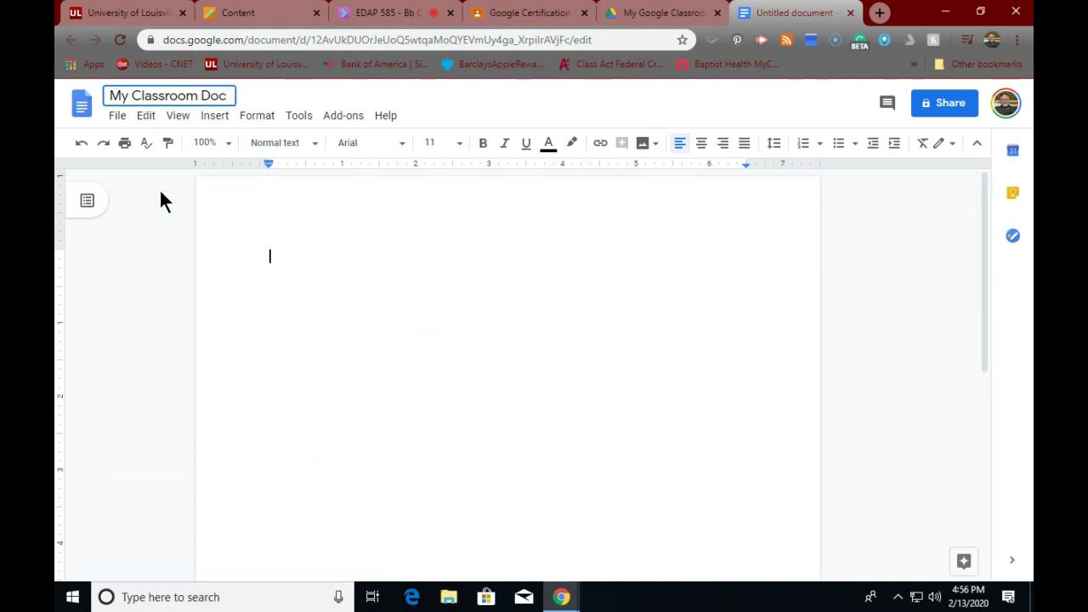
- Type 'Welcome to my classroom. I am escited for you to learn about planets in my class.' and correct 'escited' to 'excited'
{"action": "left_click", "coordinate": [311, 270]}
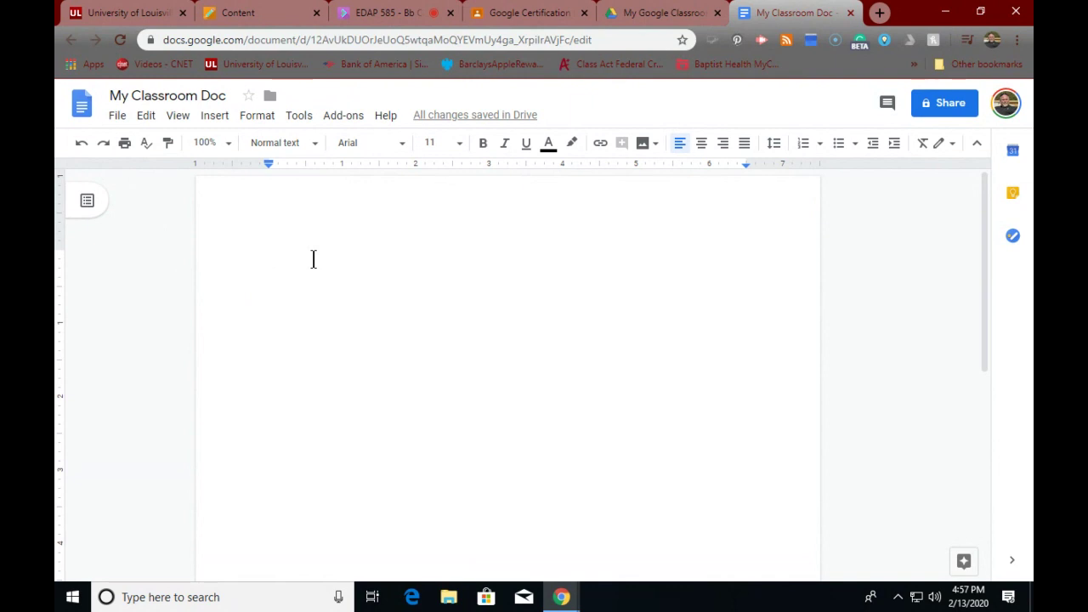
{"action": "type", "text": "Wel"}
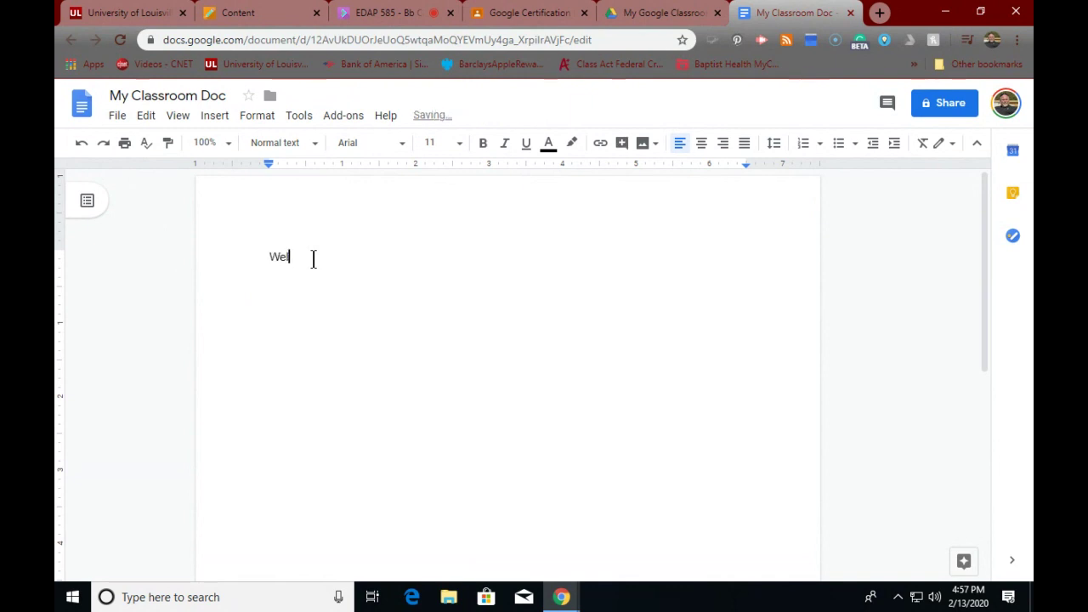
{"action": "type", "text": "come to my classroom"}
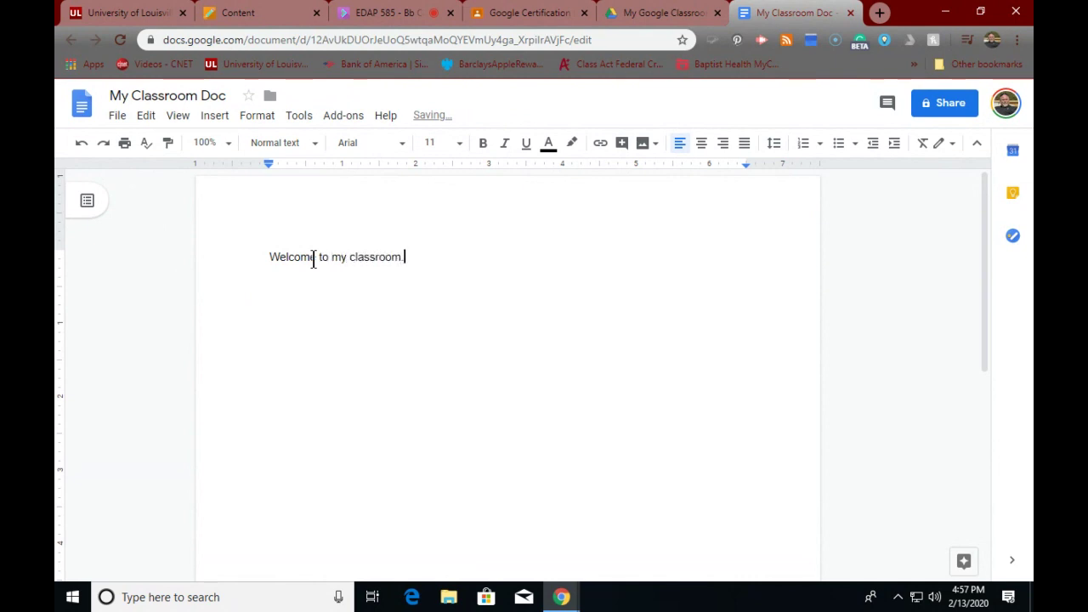
{"action": "type", "text": ". I am escited for yo"}
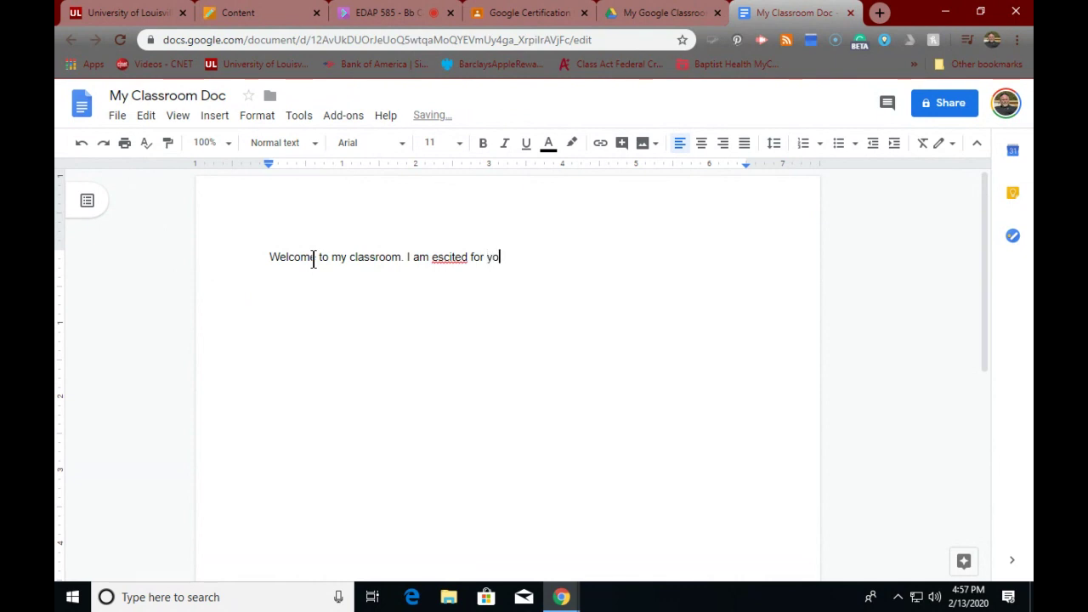
{"action": "type", "text": "u to learn about plane"}
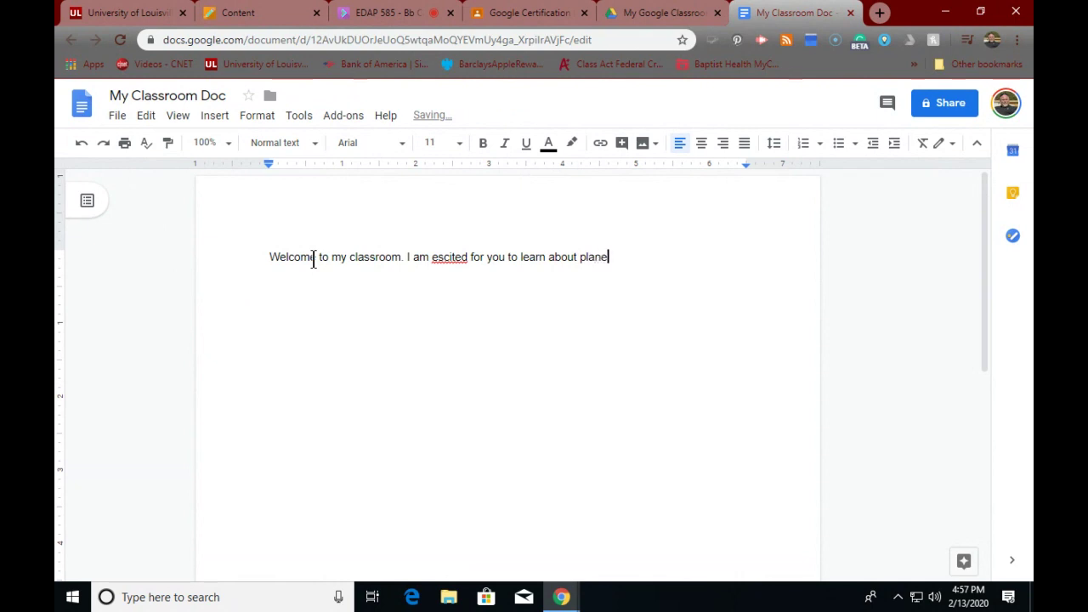
{"action": "type", "text": "ts in my class."}
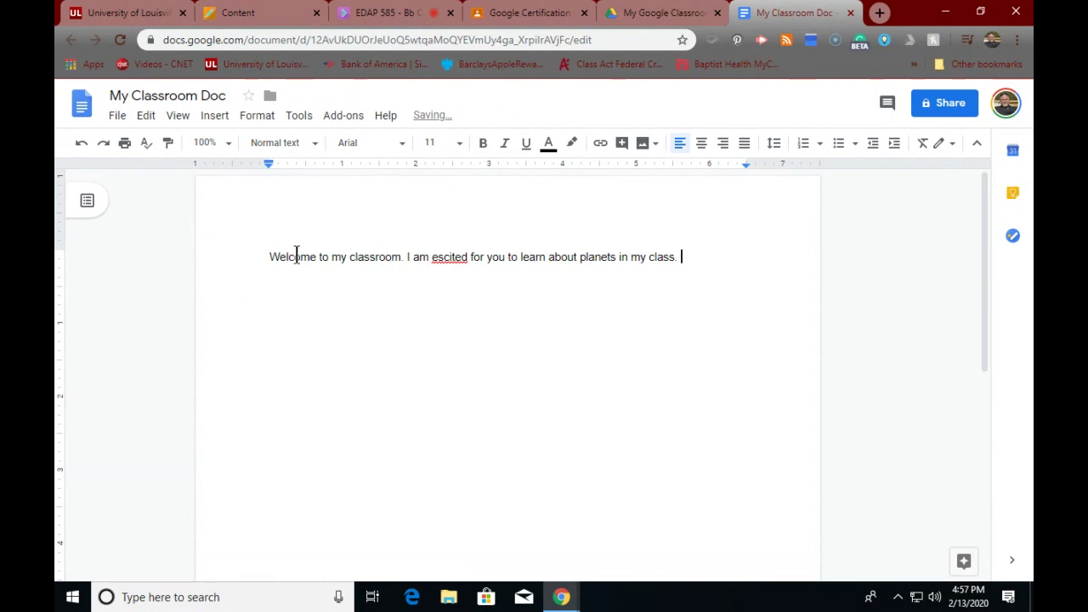
{"action": "right_click", "coordinate": [441, 262]}
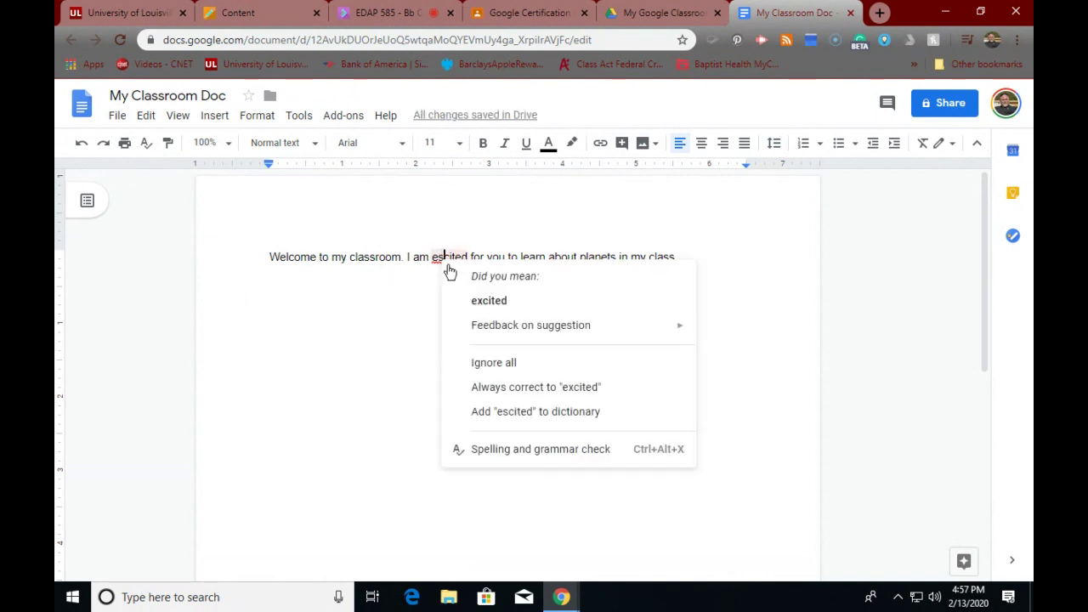
{"action": "left_click", "coordinate": [486, 298]}
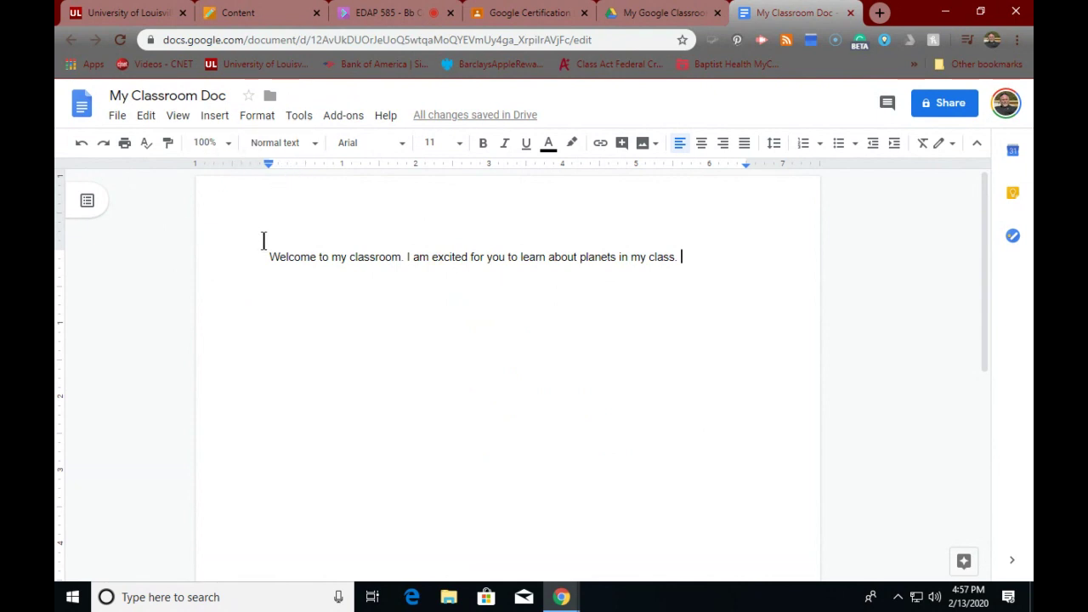
- Set the whole welcome sentence in Times New Roman, leaving its style and size unchanged
{"action": "left_click_drag", "start_coordinate": [269, 257], "coordinate": [794, 257]}
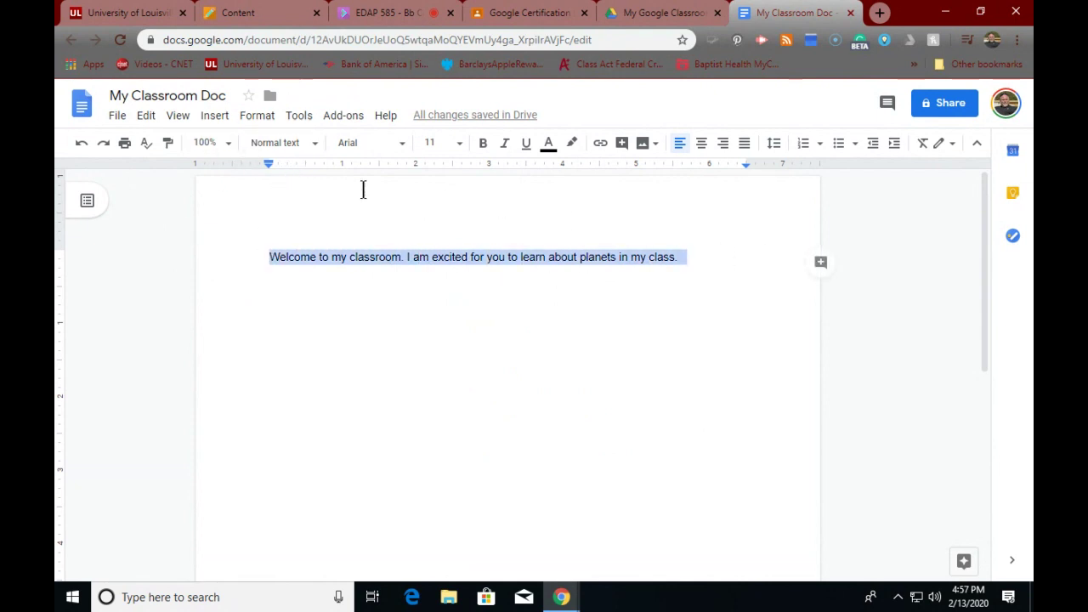
{"action": "left_click", "coordinate": [404, 147]}
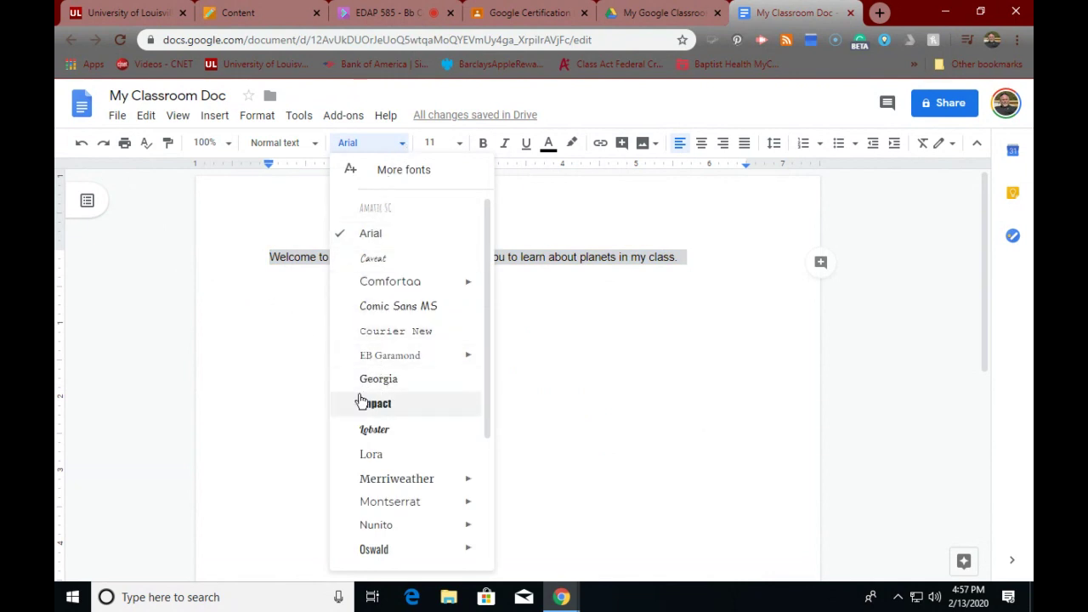
{"action": "scroll", "coordinate": [420, 411], "scroll_direction": "down", "scroll_amount": 3}
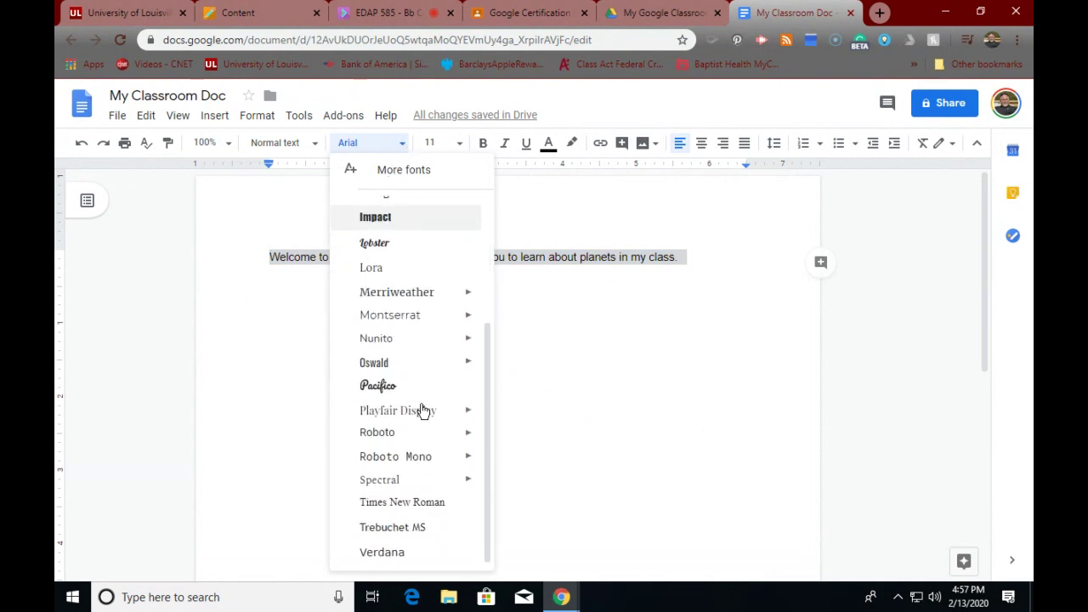
{"action": "left_click", "coordinate": [398, 503]}
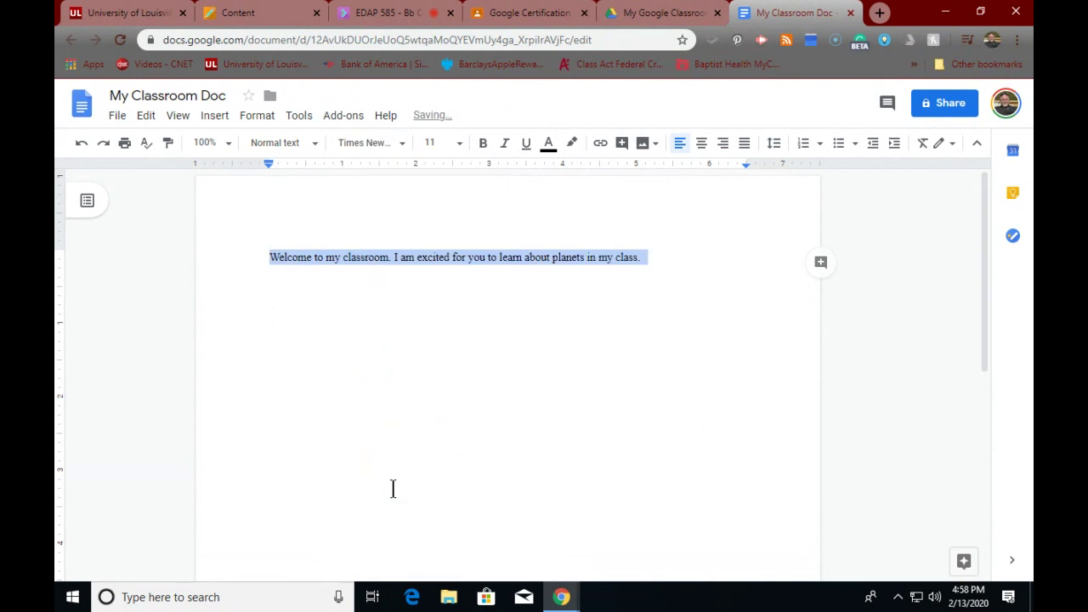
{"action": "left_click", "coordinate": [314, 149]}
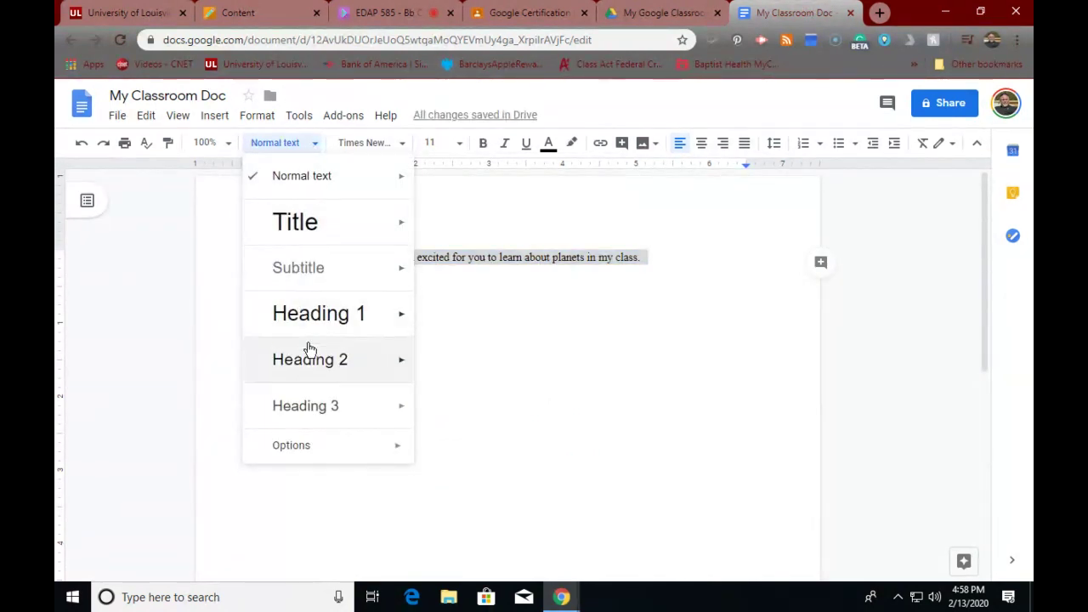
{"action": "left_click", "coordinate": [439, 208]}
{"action": "left_click", "coordinate": [460, 147]}
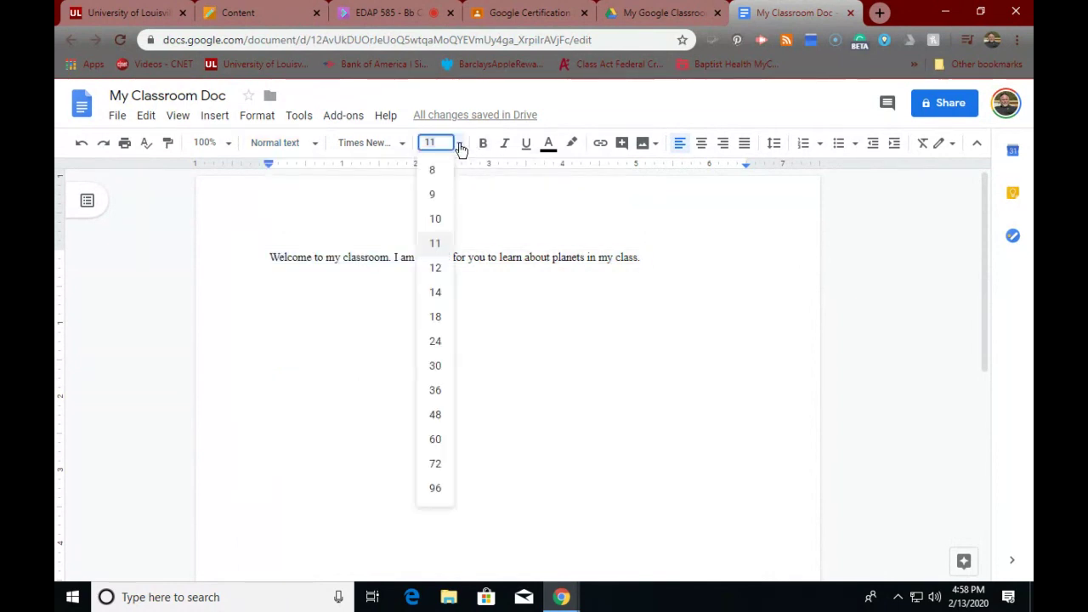
{"action": "left_click", "coordinate": [486, 194]}
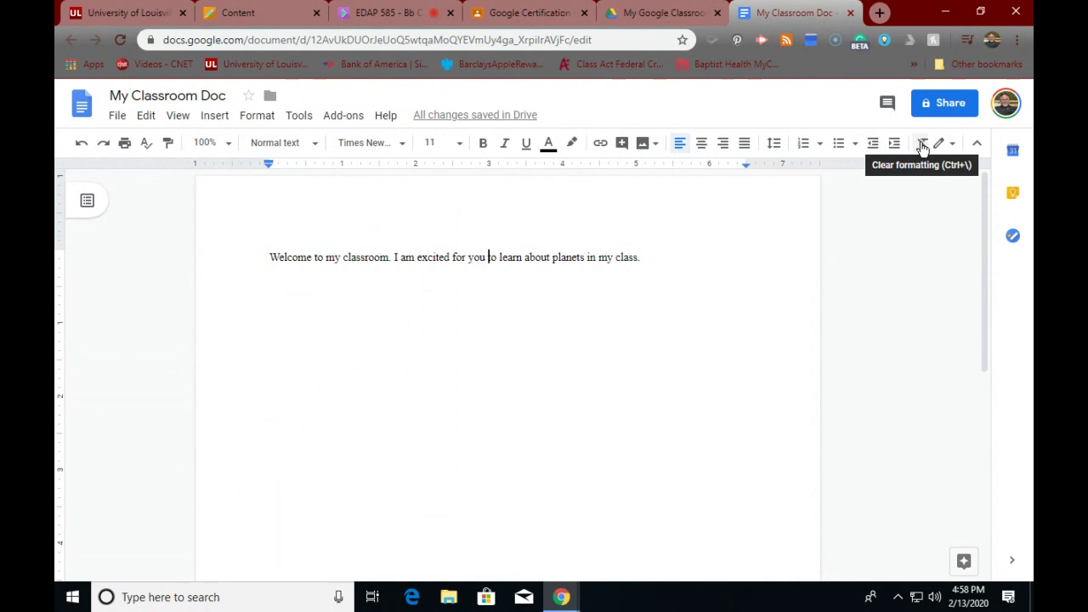
{"action": "left_click", "coordinate": [921, 145]}
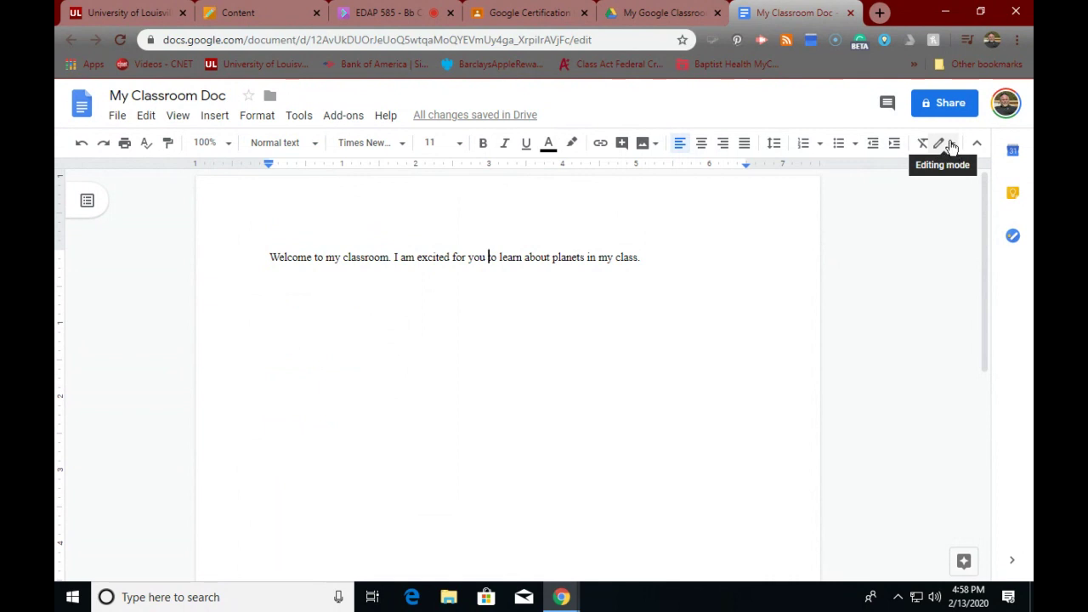
{"action": "left_click", "coordinate": [952, 146]}
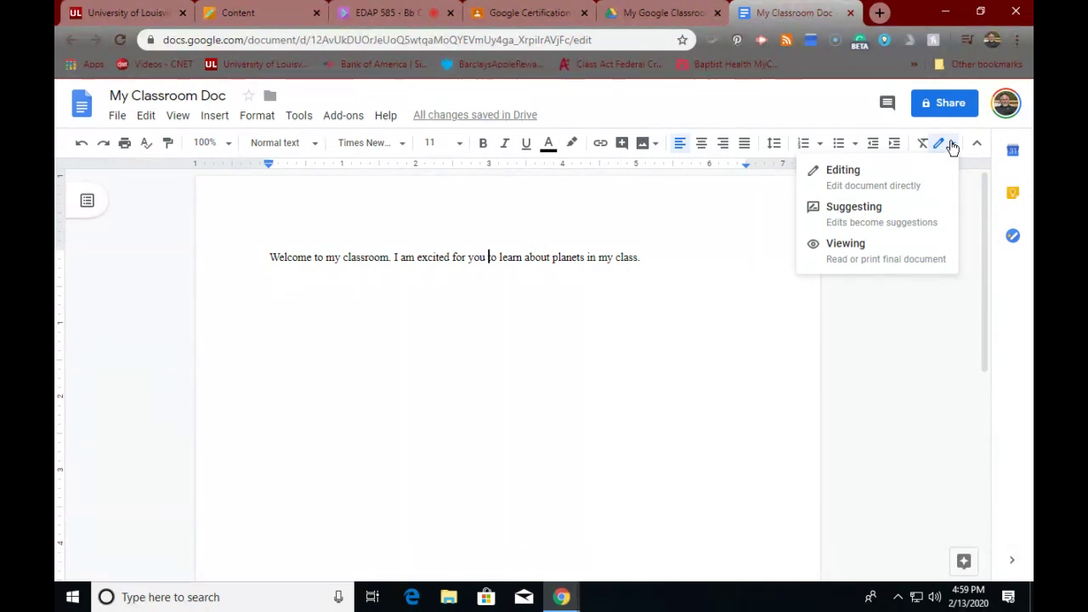
{"action": "left_click", "coordinate": [873, 174]}
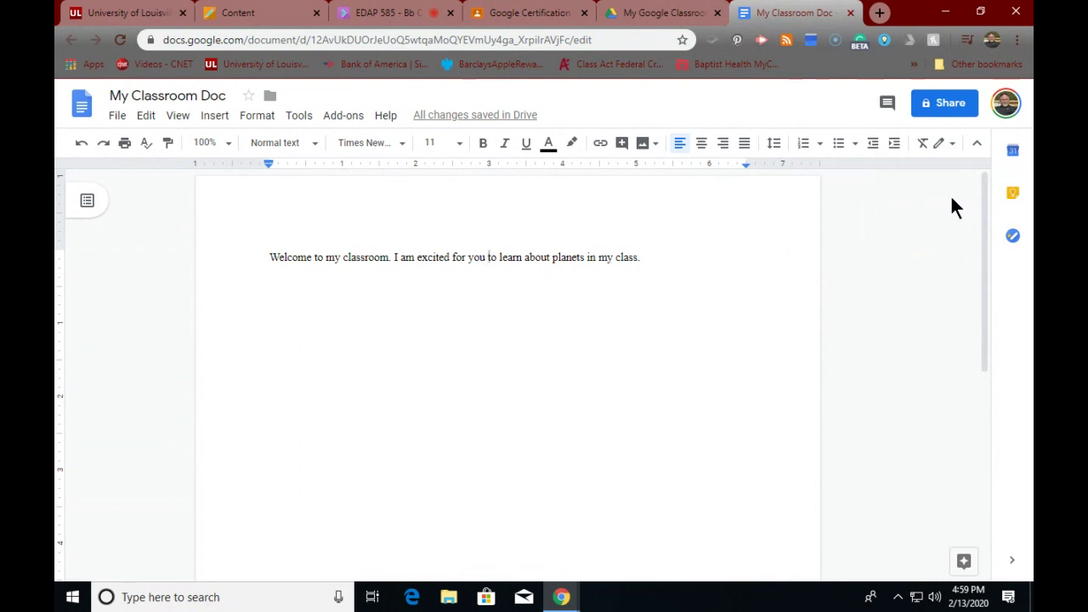
- Start emailing the document as an attachment, check the format choices, then cancel the dialog
{"action": "left_click", "coordinate": [116, 116]}
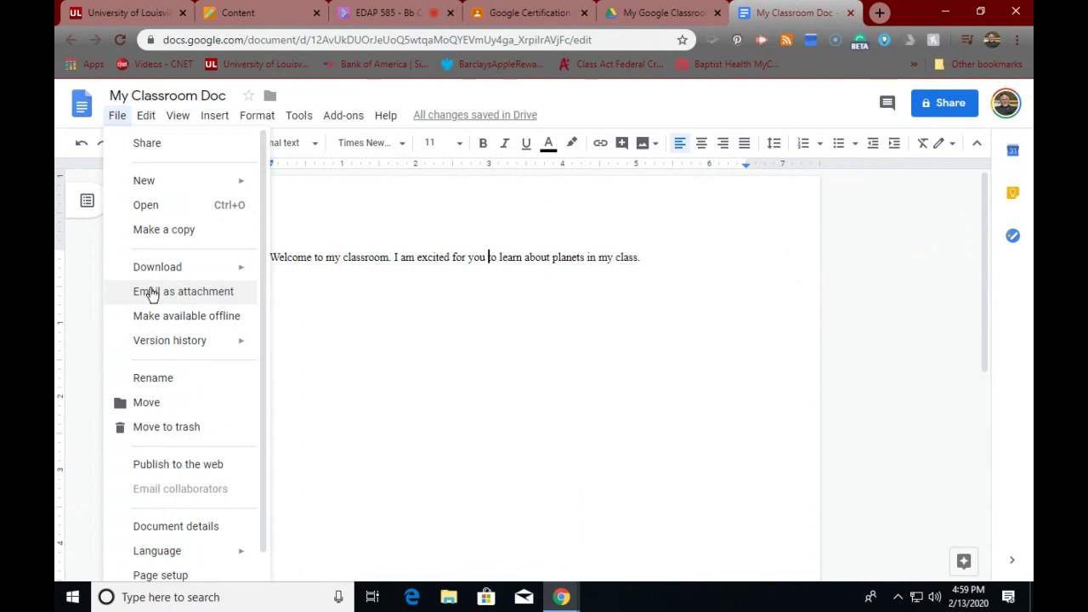
{"action": "left_click", "coordinate": [114, 291]}
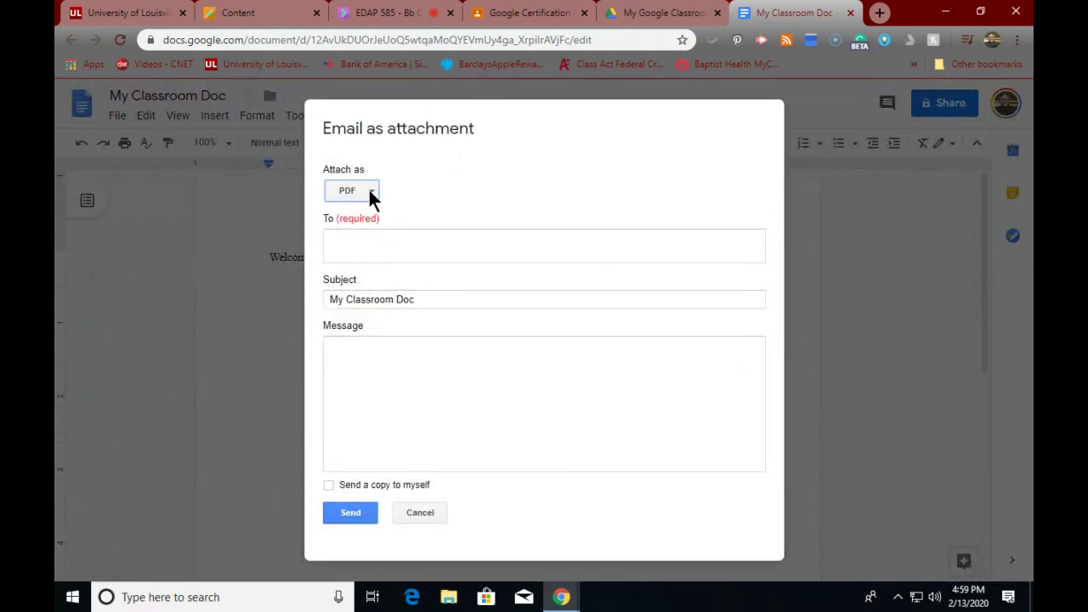
{"action": "left_click", "coordinate": [370, 194]}
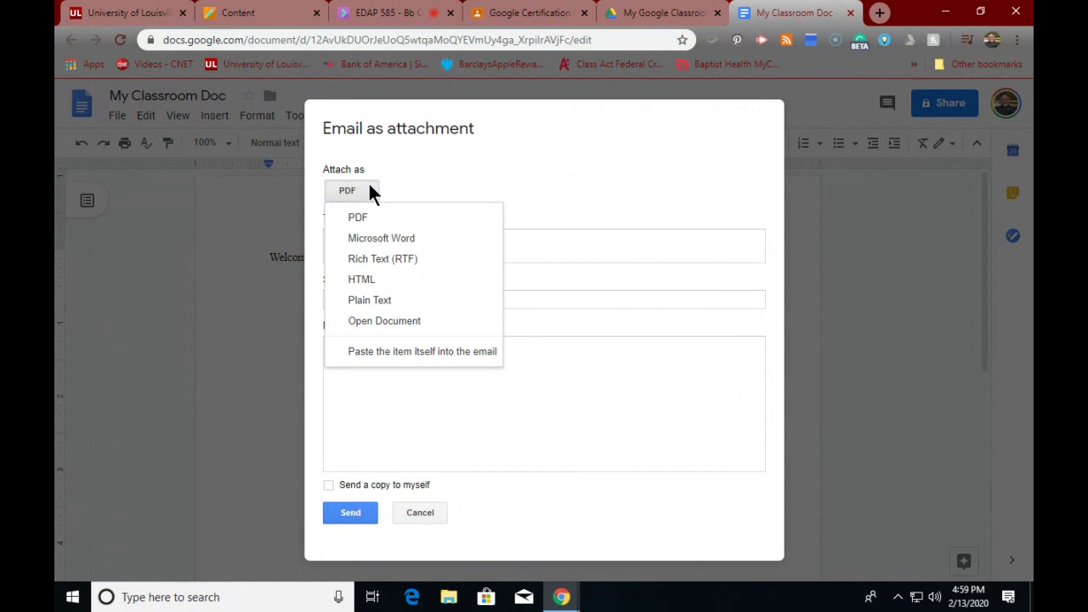
{"action": "left_click", "coordinate": [402, 179]}
{"action": "left_click", "coordinate": [369, 245]}
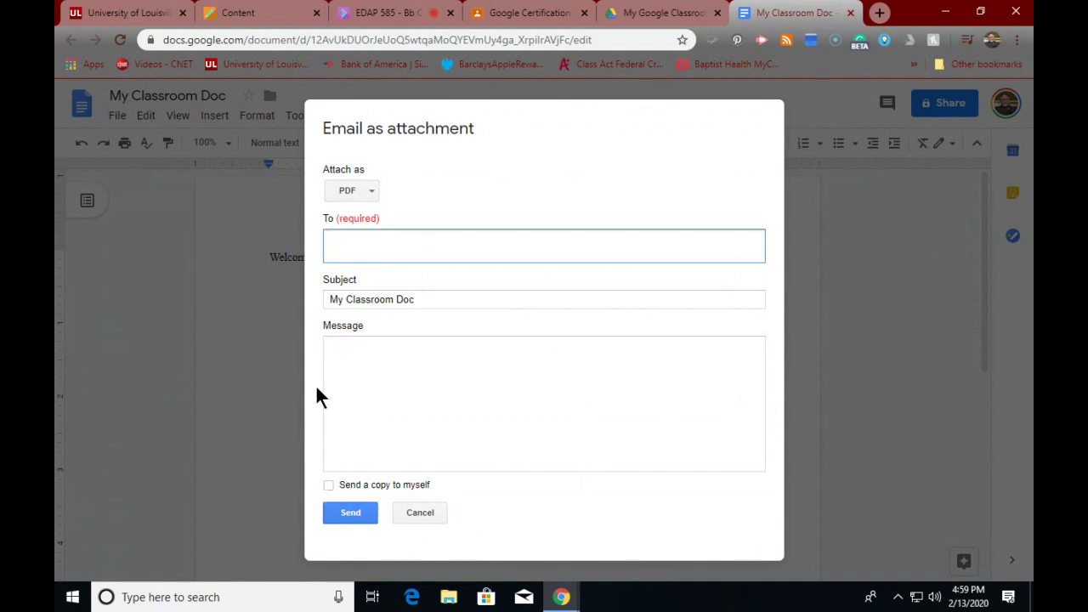
{"action": "left_click", "coordinate": [417, 513]}
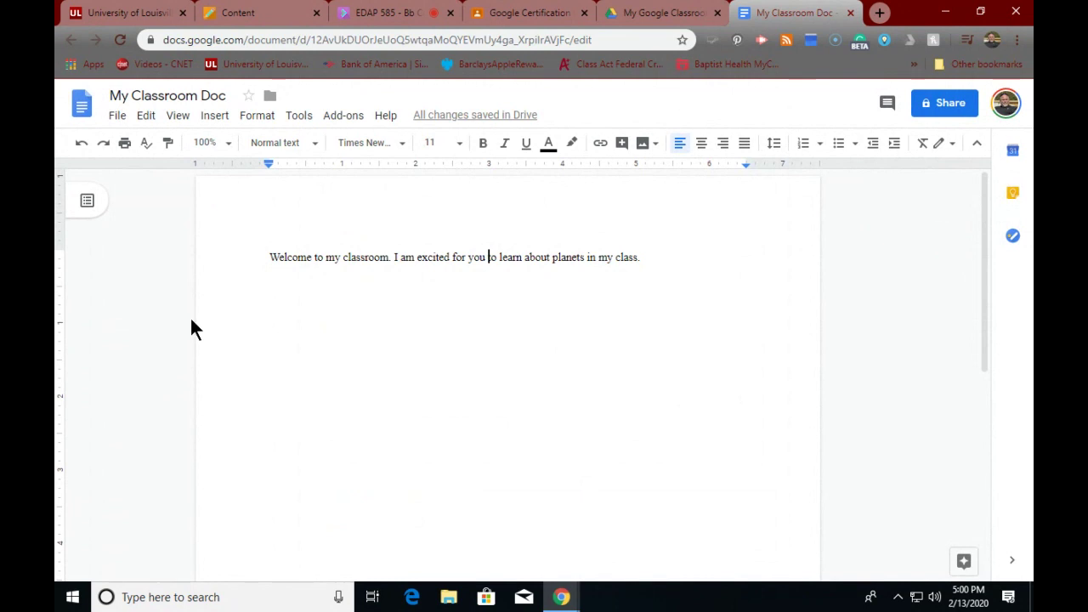
- Pick a document language from the File menu's Language list
{"action": "left_click", "coordinate": [119, 117]}
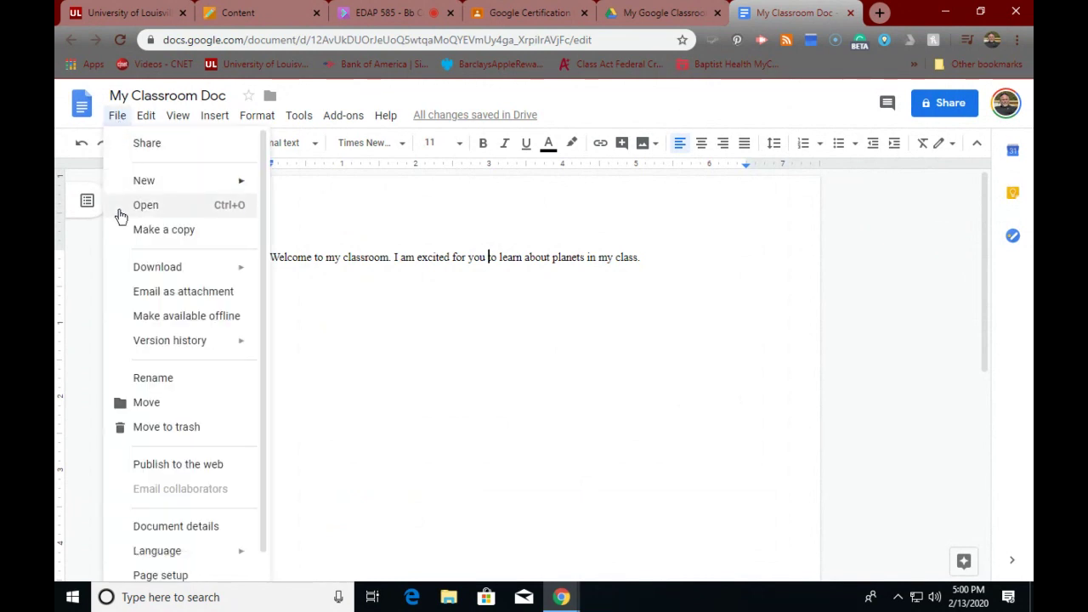
{"action": "mouse_move", "coordinate": [161, 346]}
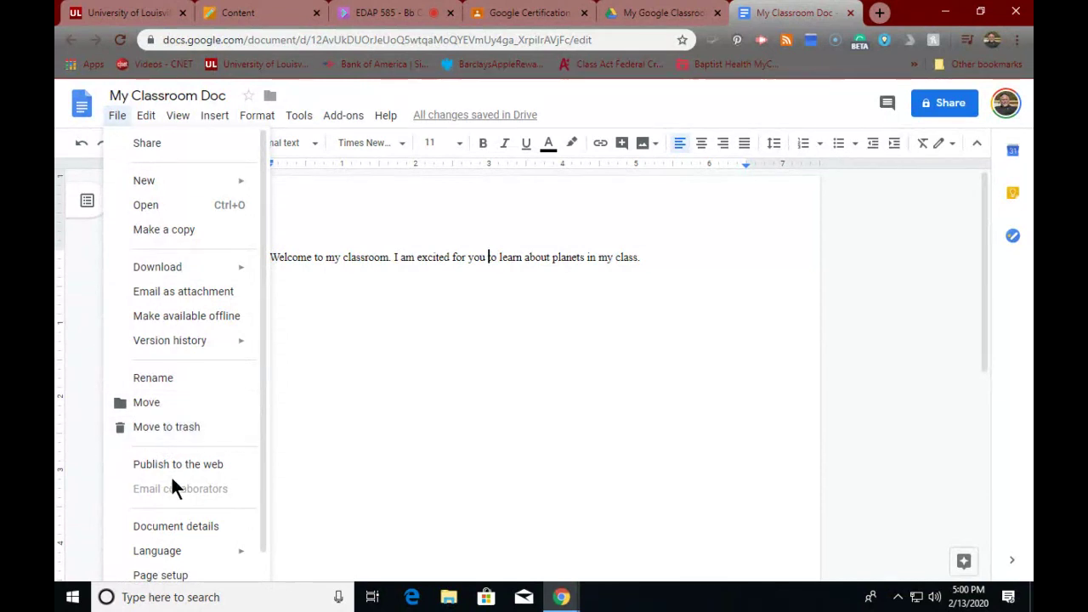
{"action": "scroll", "coordinate": [154, 466], "scroll_direction": "down", "scroll_amount": 1}
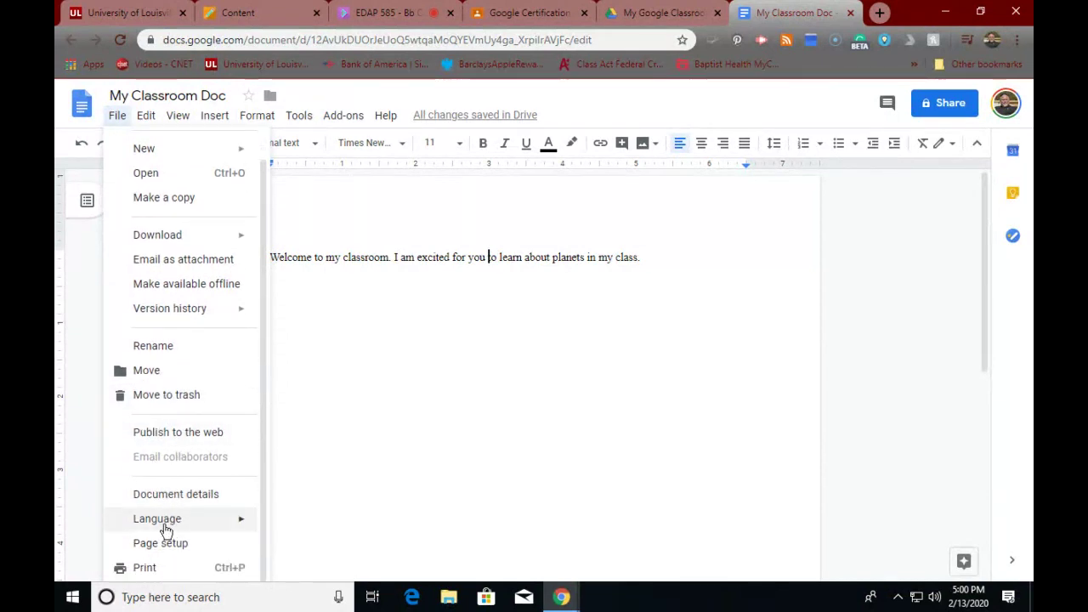
{"action": "mouse_move", "coordinate": [167, 526]}
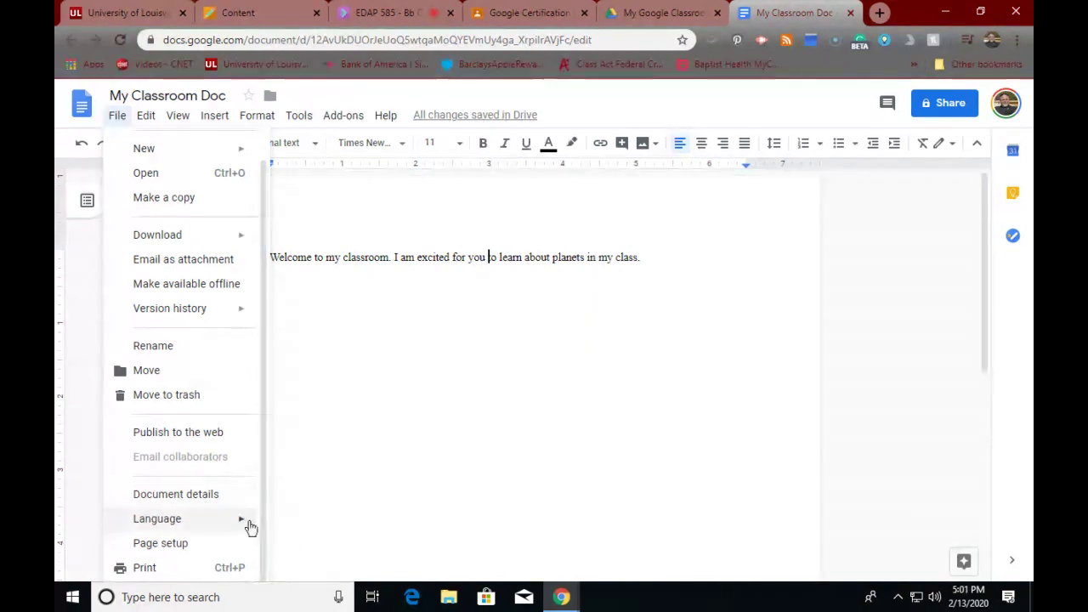
{"action": "mouse_move", "coordinate": [235, 523]}
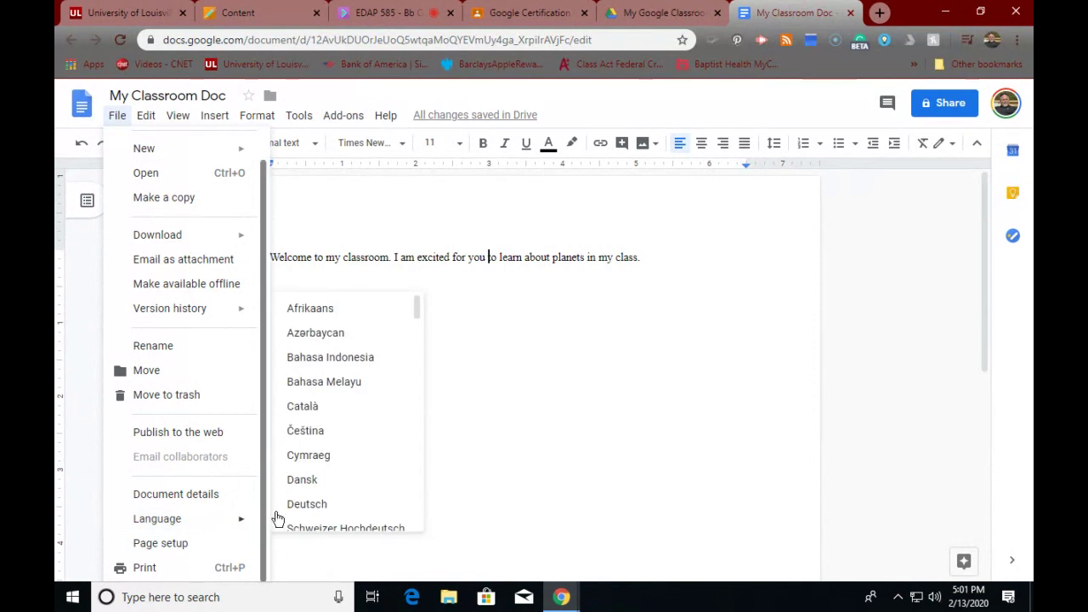
{"action": "left_click_drag", "start_coordinate": [428, 312], "coordinate": [372, 344]}
{"action": "scroll", "coordinate": [357, 349], "scroll_direction": "down", "scroll_amount": 1}
{"action": "scroll", "coordinate": [340, 340], "scroll_direction": "up", "scroll_amount": 1}
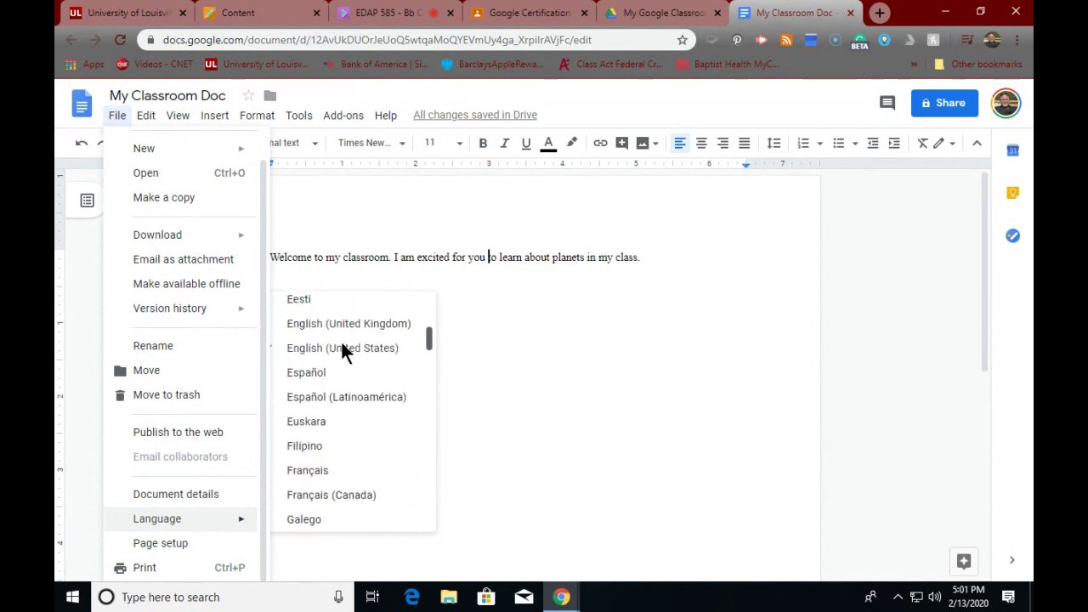
{"action": "scroll", "coordinate": [339, 345], "scroll_direction": "down", "scroll_amount": 2}
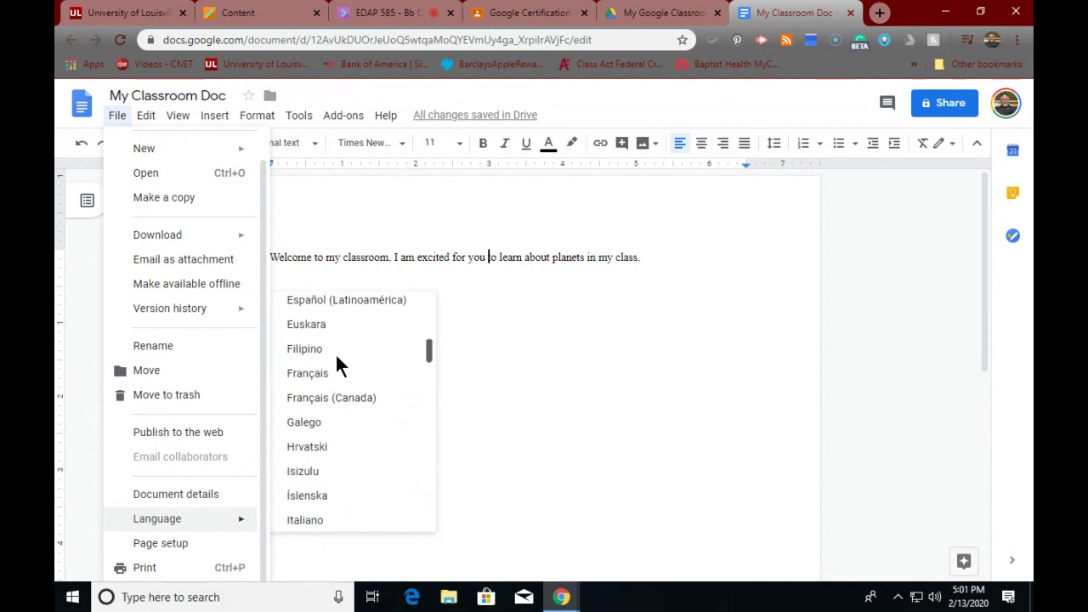
{"action": "scroll", "coordinate": [335, 353], "scroll_direction": "up", "scroll_amount": 3}
{"action": "scroll", "coordinate": [334, 340], "scroll_direction": "down", "scroll_amount": 1}
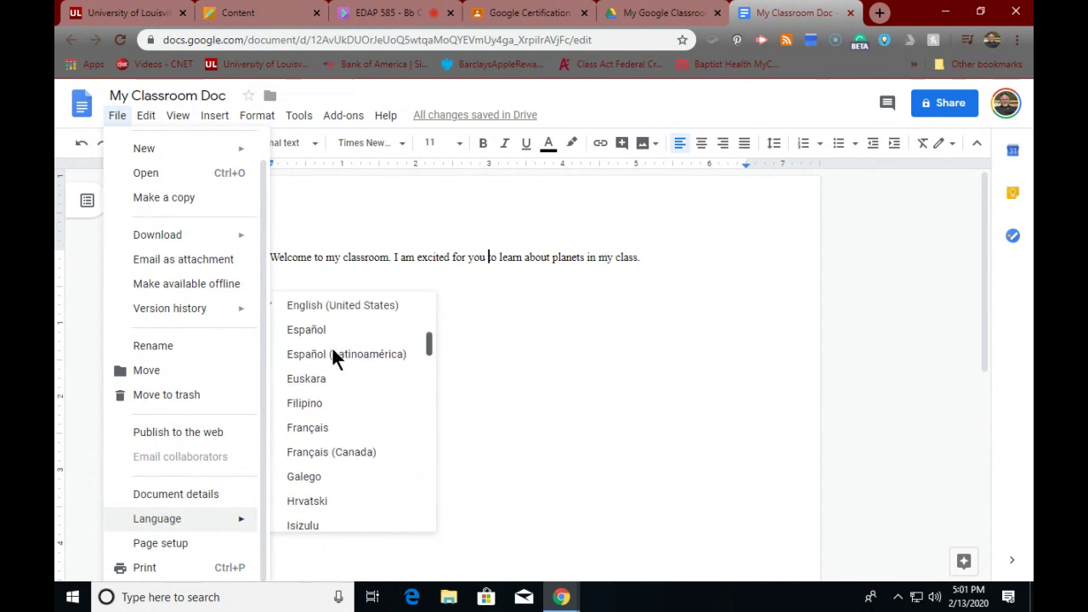
{"action": "scroll", "coordinate": [332, 357], "scroll_direction": "down", "scroll_amount": 1}
{"action": "left_click", "coordinate": [316, 375]}
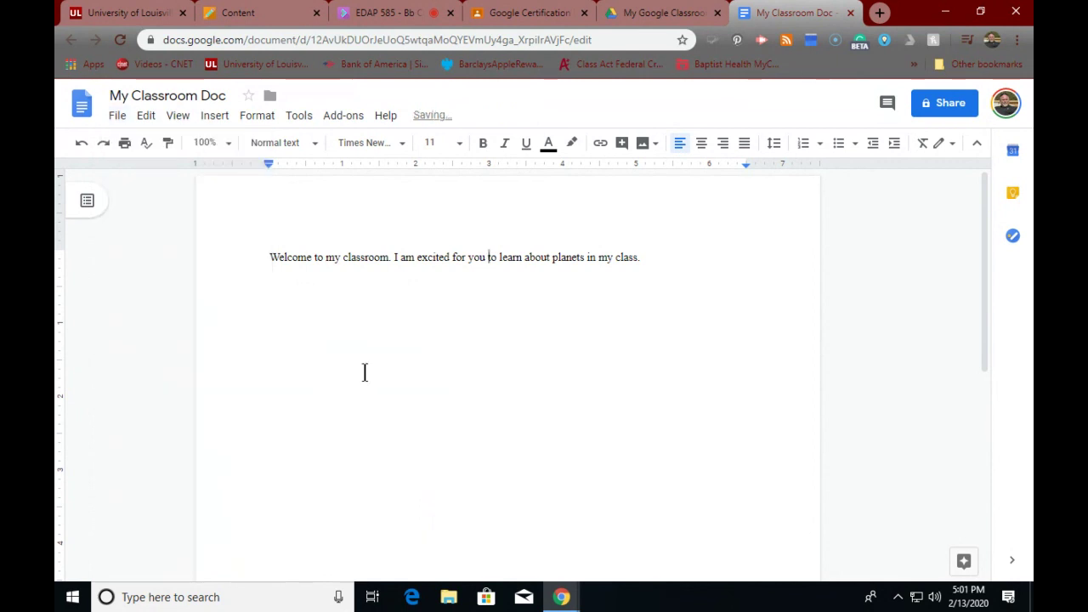
- Select the welcome sentence and set the document language to Español (Latinoamérica)
{"action": "left_click_drag", "start_coordinate": [271, 257], "coordinate": [679, 280]}
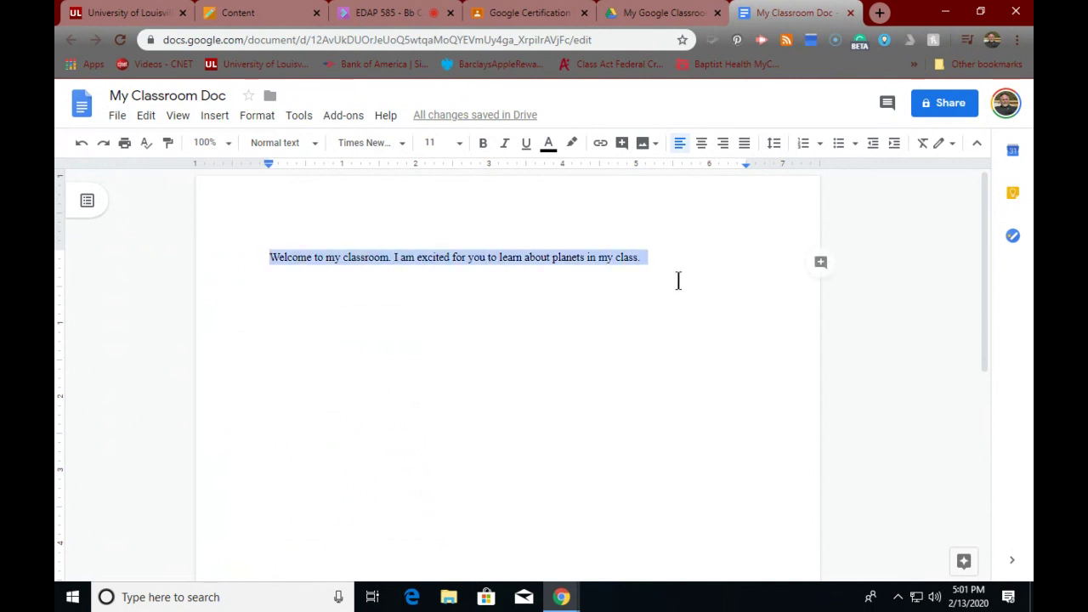
{"action": "left_click", "coordinate": [119, 119]}
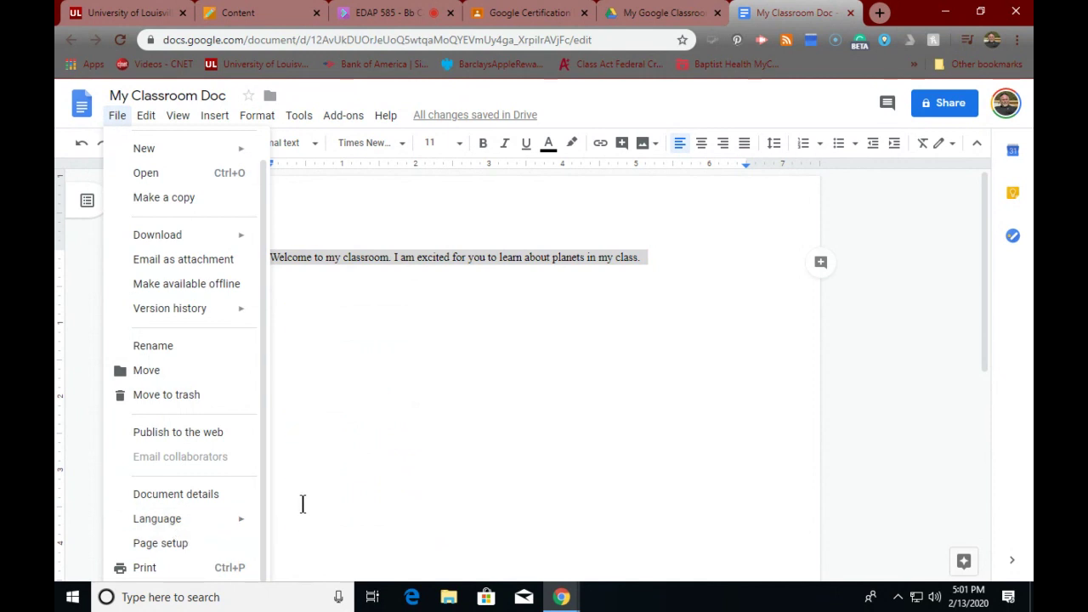
{"action": "mouse_move", "coordinate": [243, 518]}
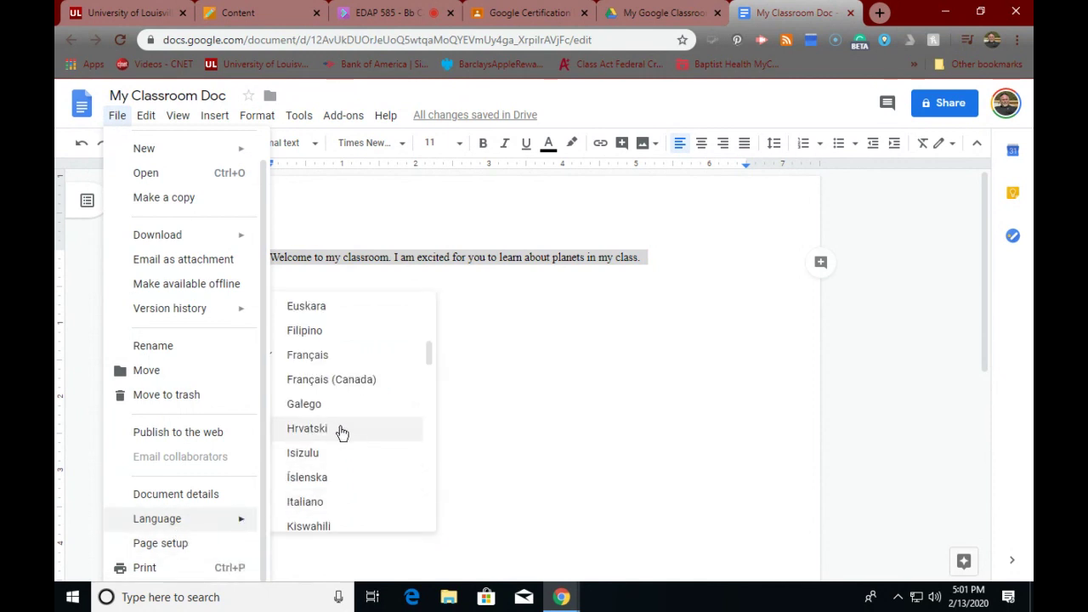
{"action": "scroll", "coordinate": [349, 393], "scroll_direction": "up", "scroll_amount": 2}
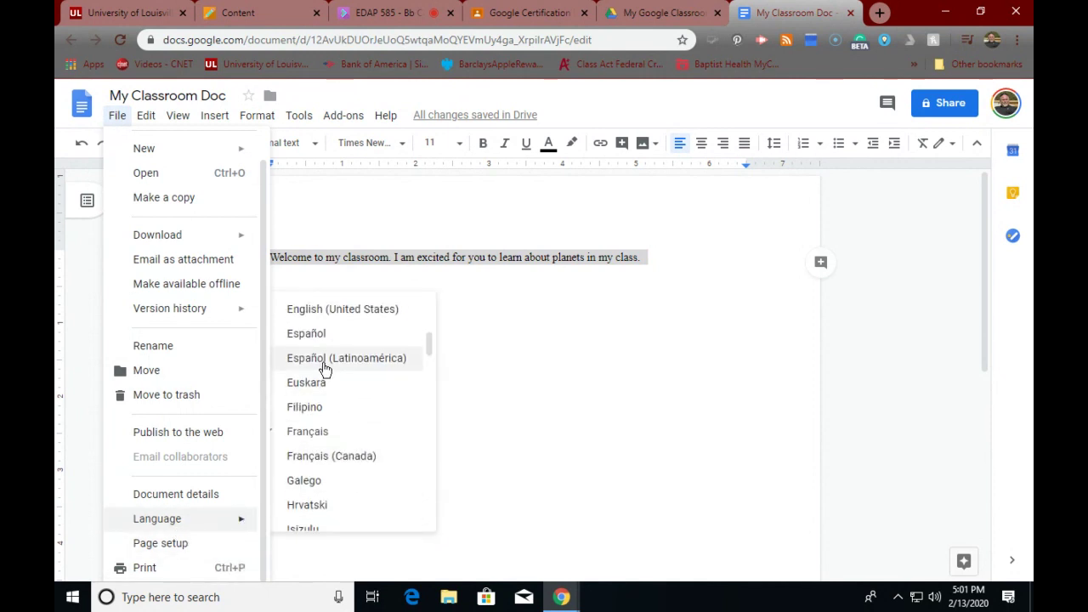
{"action": "left_click", "coordinate": [323, 363]}
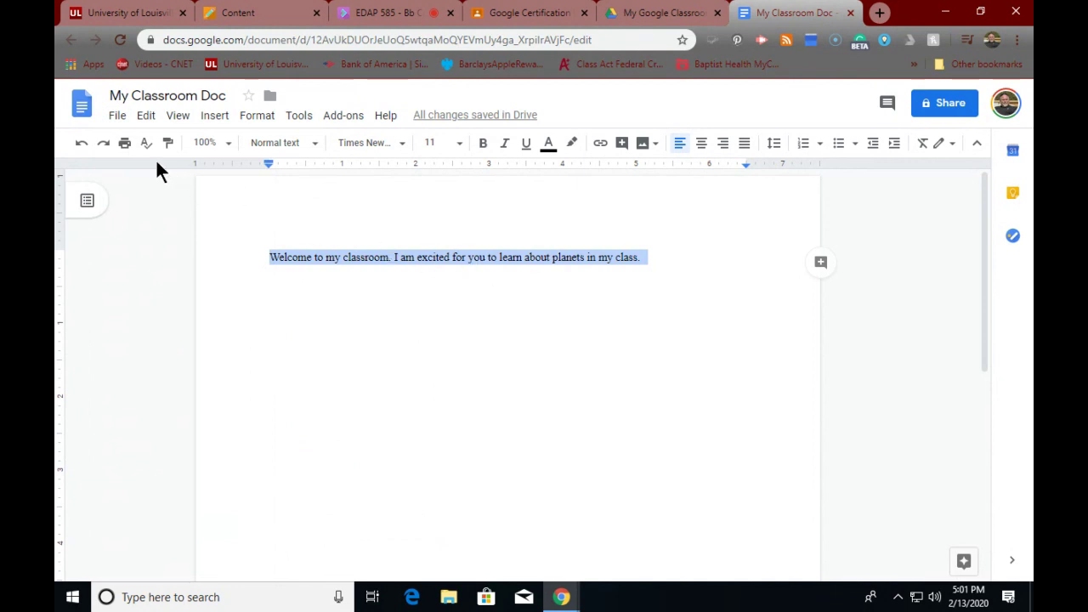
- Change the document language to Español and reselect the whole welcome sentence
{"action": "left_click", "coordinate": [118, 116]}
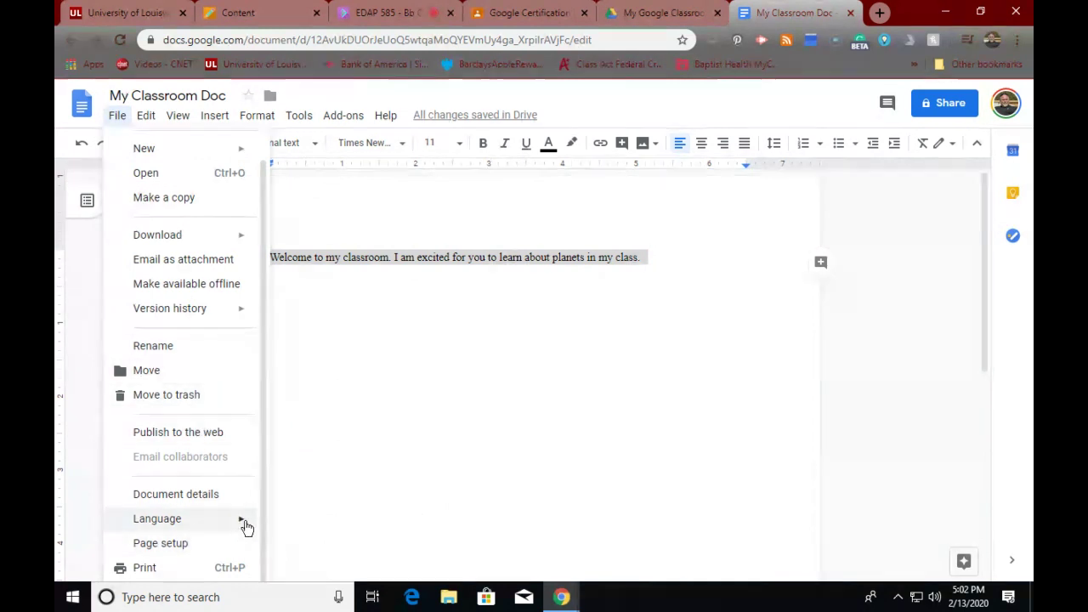
{"action": "mouse_move", "coordinate": [244, 524]}
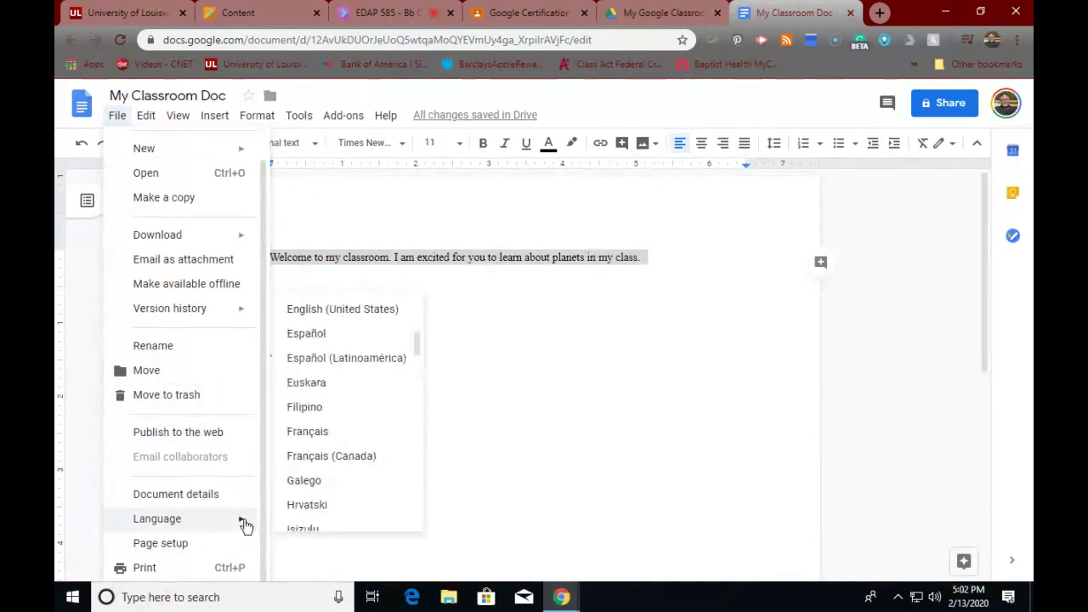
{"action": "left_click", "coordinate": [305, 335]}
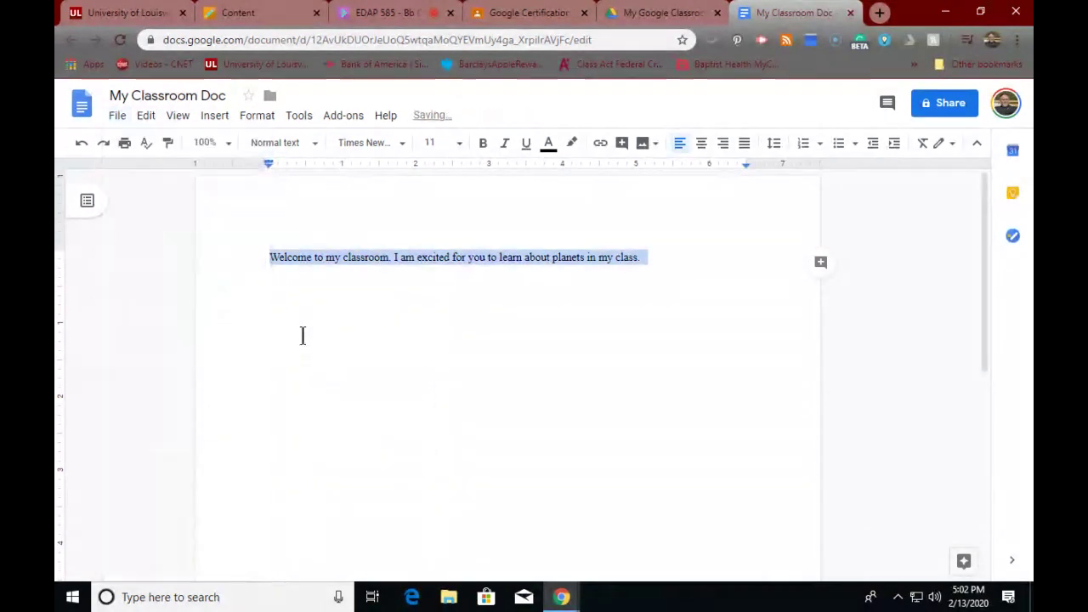
{"action": "left_click", "coordinate": [275, 258]}
{"action": "left_click_drag", "start_coordinate": [269, 257], "coordinate": [693, 265]}
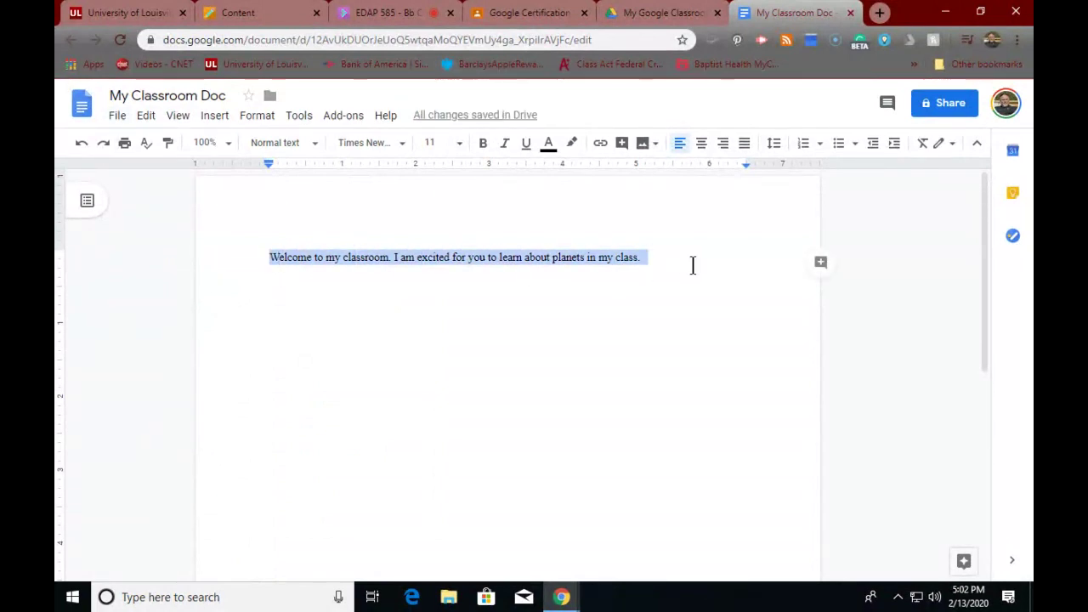
{"action": "left_click", "coordinate": [338, 116]}
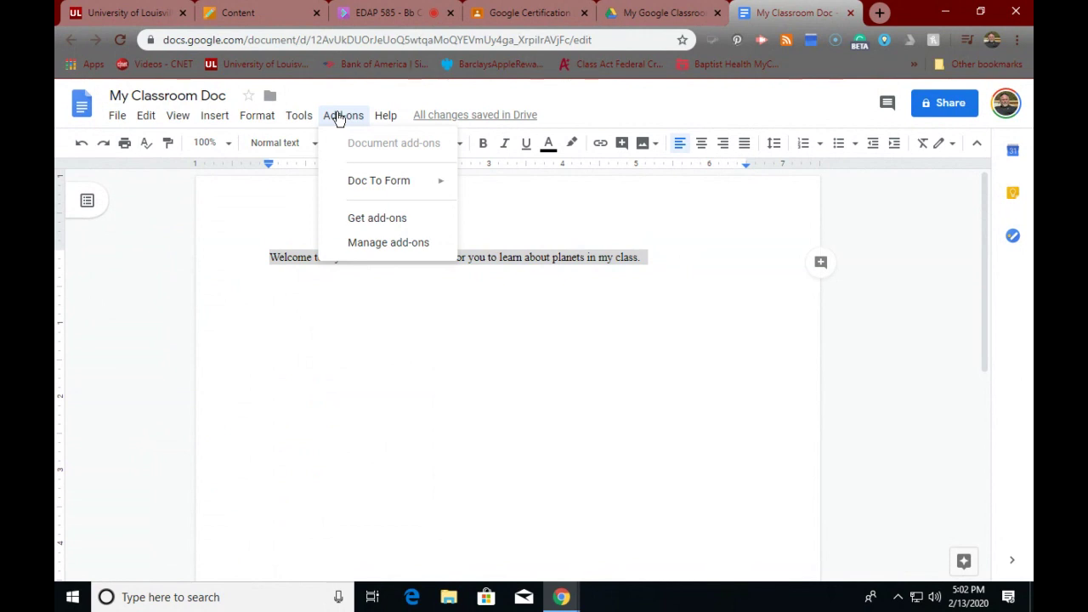
- Open Get add-ons and scroll the G Suite Marketplace down to the Translate+ card
{"action": "left_click", "coordinate": [373, 219]}
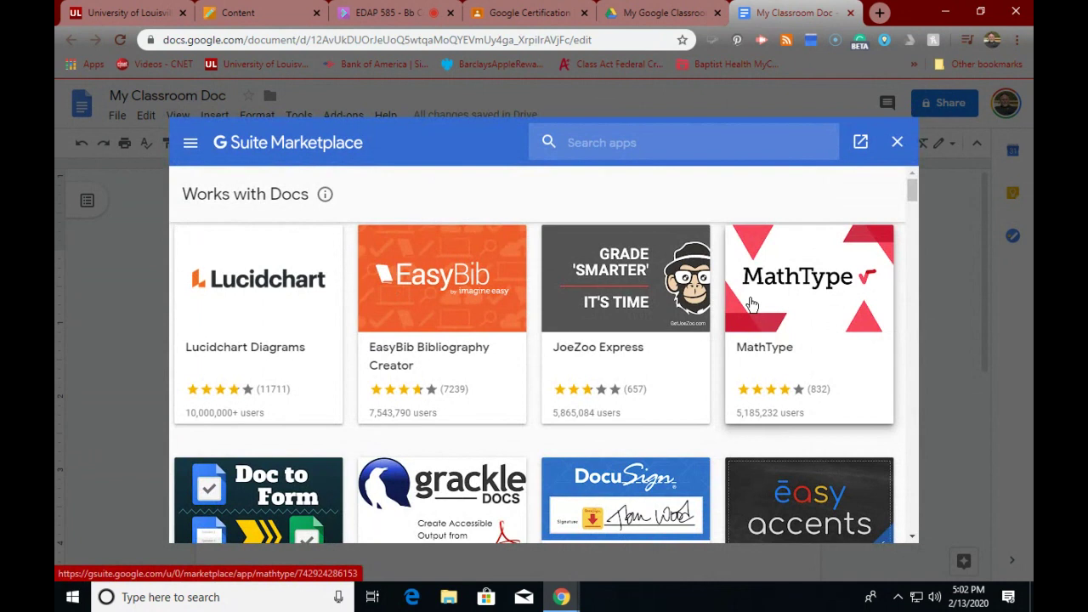
{"action": "scroll", "coordinate": [752, 306], "scroll_direction": "down", "scroll_amount": 1}
{"action": "scroll", "coordinate": [751, 304], "scroll_direction": "down", "scroll_amount": 1}
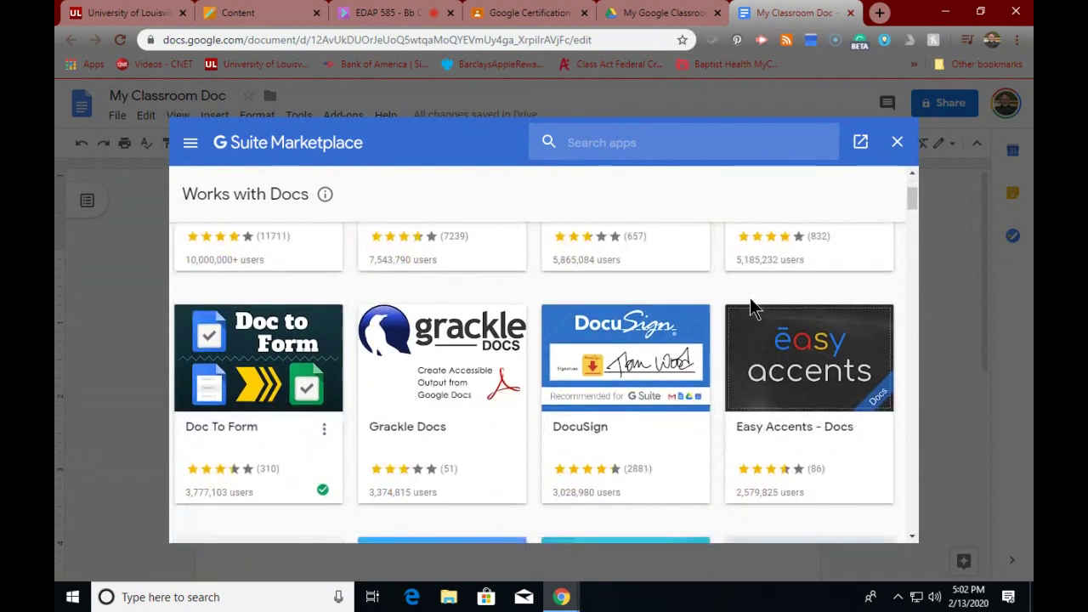
{"action": "scroll", "coordinate": [752, 306], "scroll_direction": "down", "scroll_amount": 2}
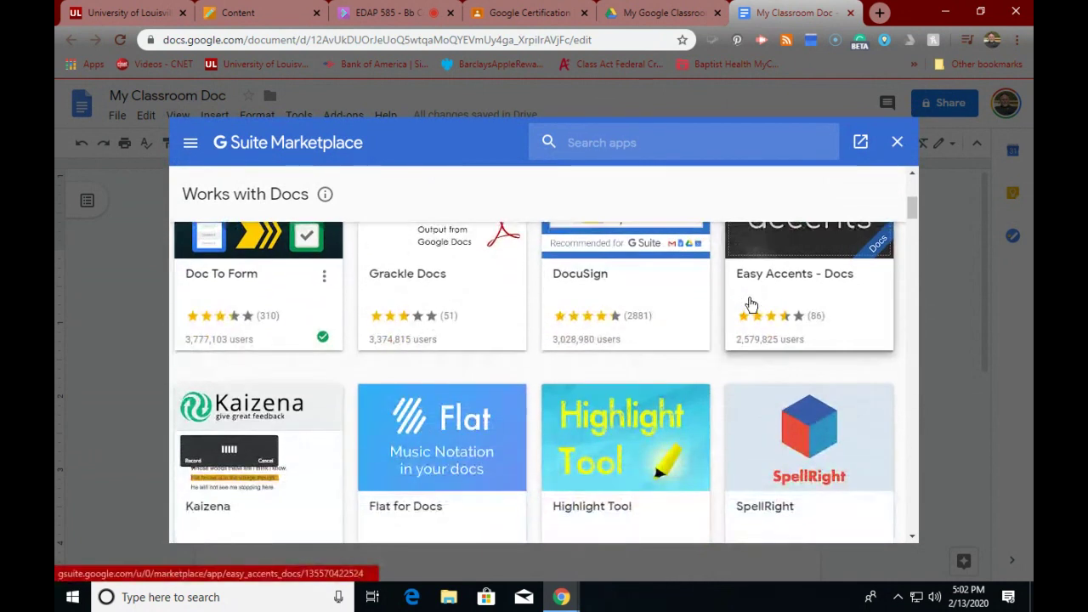
{"action": "scroll", "coordinate": [751, 304], "scroll_direction": "down", "scroll_amount": 1}
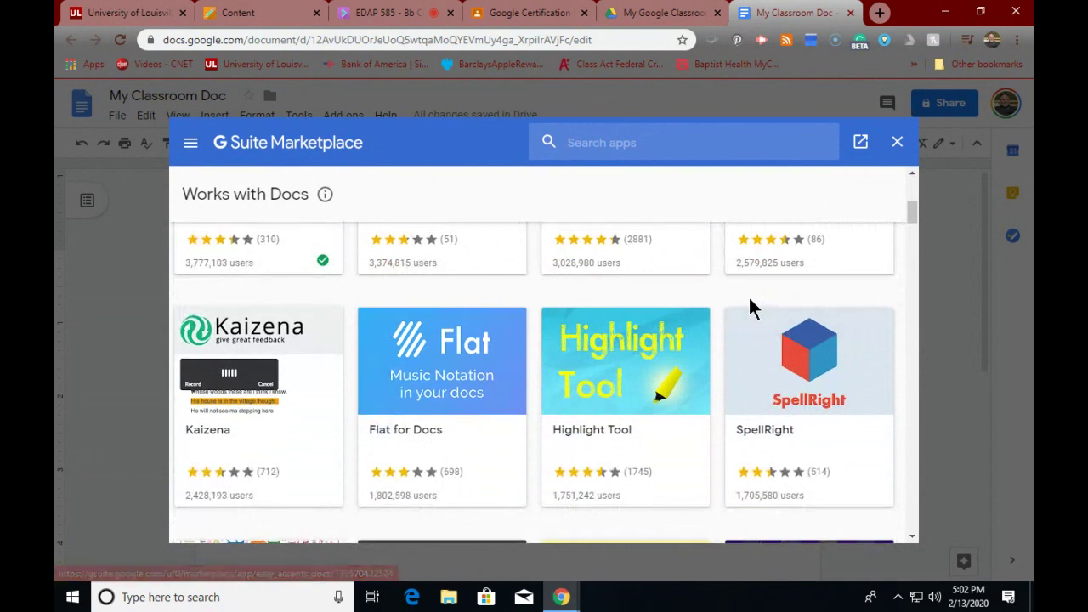
{"action": "scroll", "coordinate": [752, 308], "scroll_direction": "down", "scroll_amount": 1}
{"action": "scroll", "coordinate": [748, 295], "scroll_direction": "down", "scroll_amount": 2}
{"action": "scroll", "coordinate": [750, 302], "scroll_direction": "down", "scroll_amount": 1}
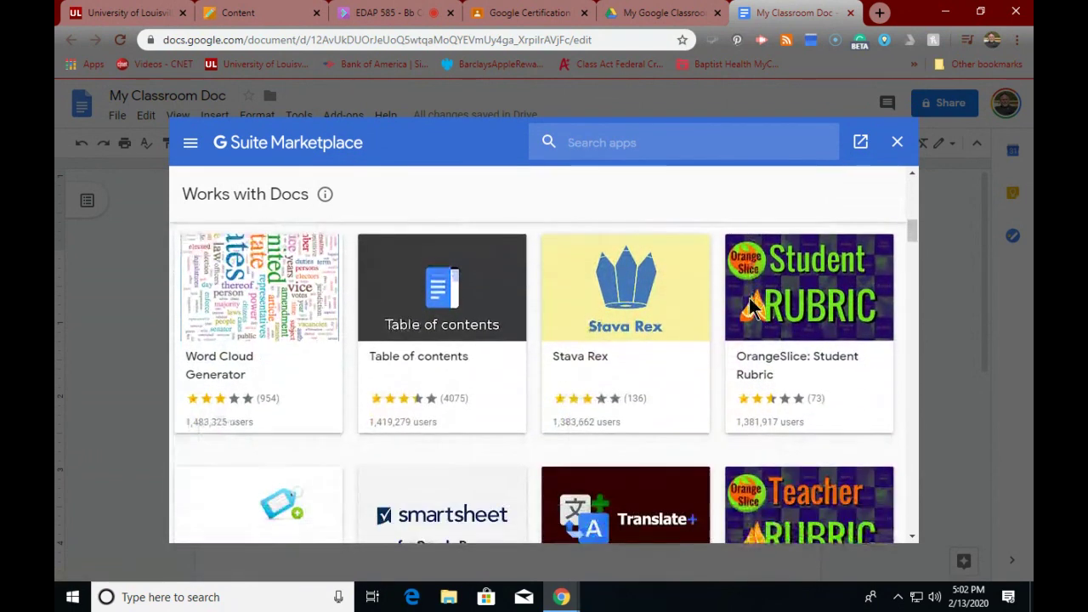
{"action": "scroll", "coordinate": [750, 306], "scroll_direction": "down", "scroll_amount": 2}
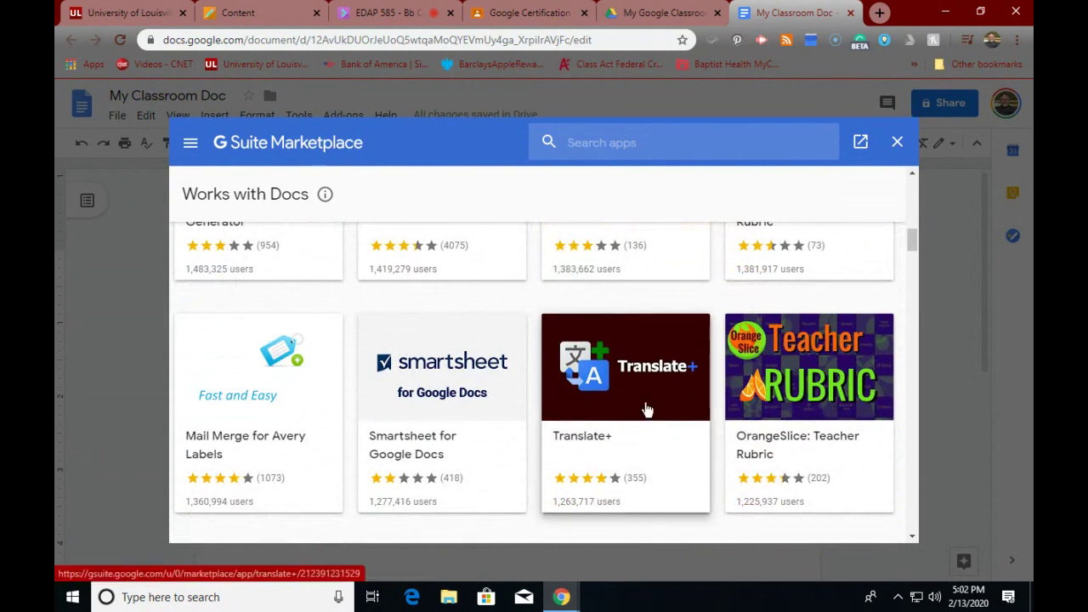
- Install Translate+ with the chosen Google account, allow its access, and close the Marketplace
{"action": "left_click", "coordinate": [645, 403]}
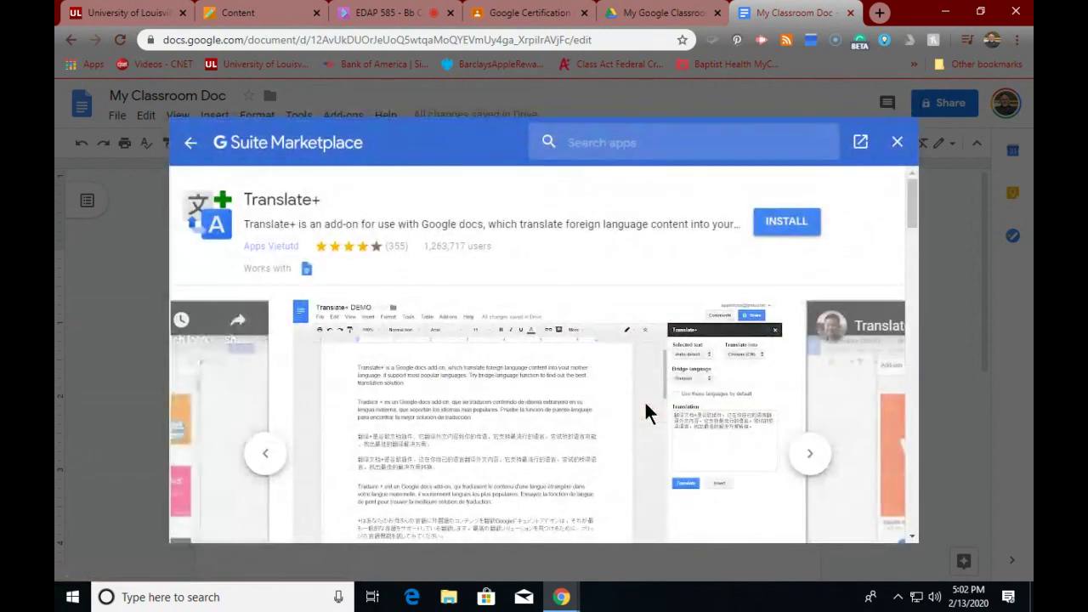
{"action": "left_click", "coordinate": [783, 223]}
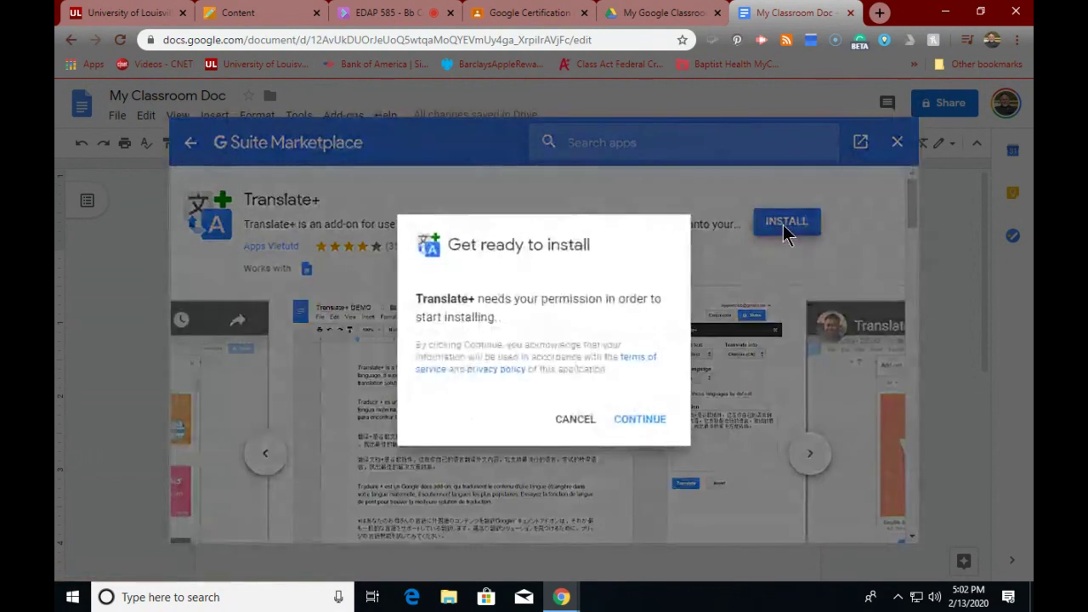
{"action": "left_click", "coordinate": [635, 424]}
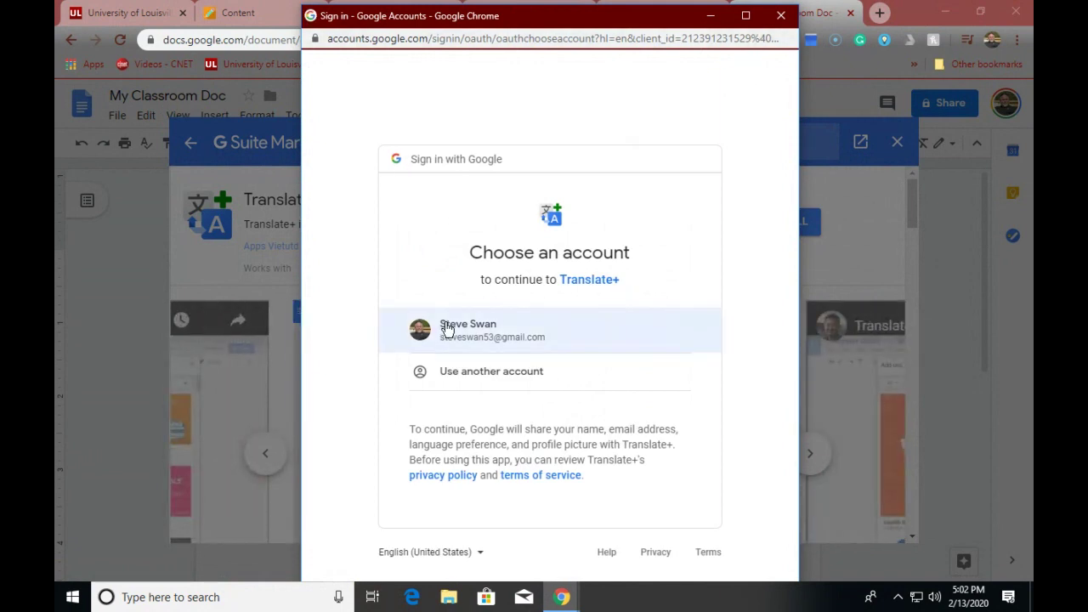
{"action": "left_click", "coordinate": [451, 330]}
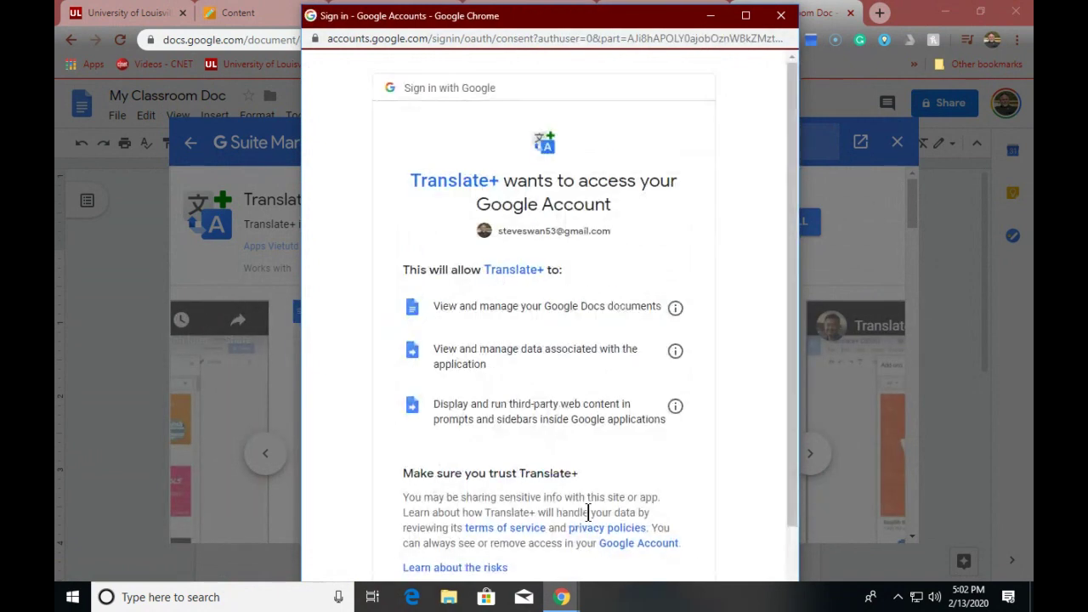
{"action": "scroll", "coordinate": [546, 470], "scroll_direction": "down", "scroll_amount": 2}
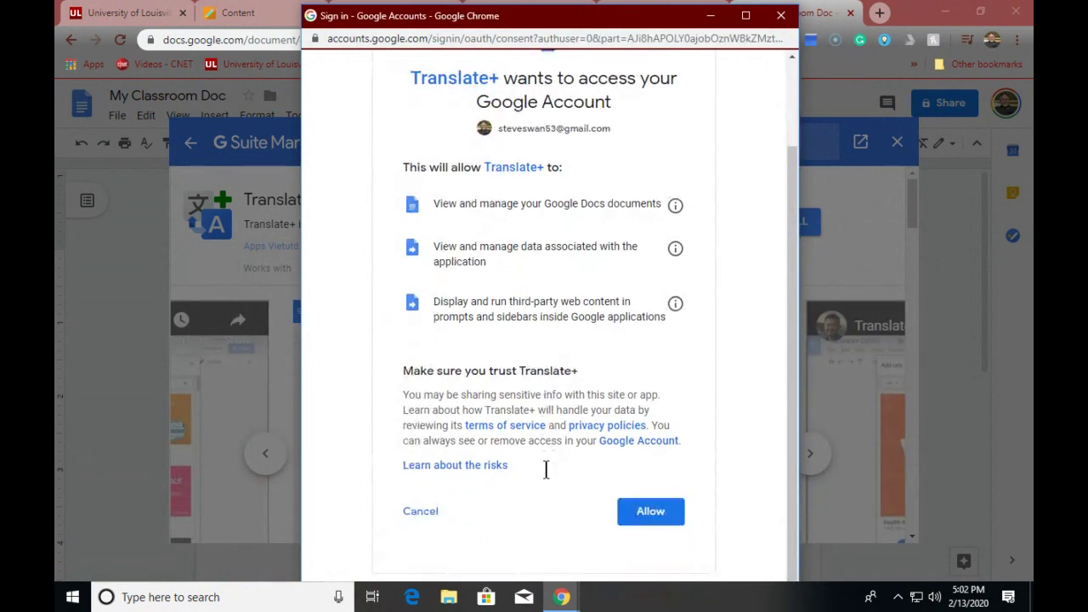
{"action": "left_click", "coordinate": [659, 515]}
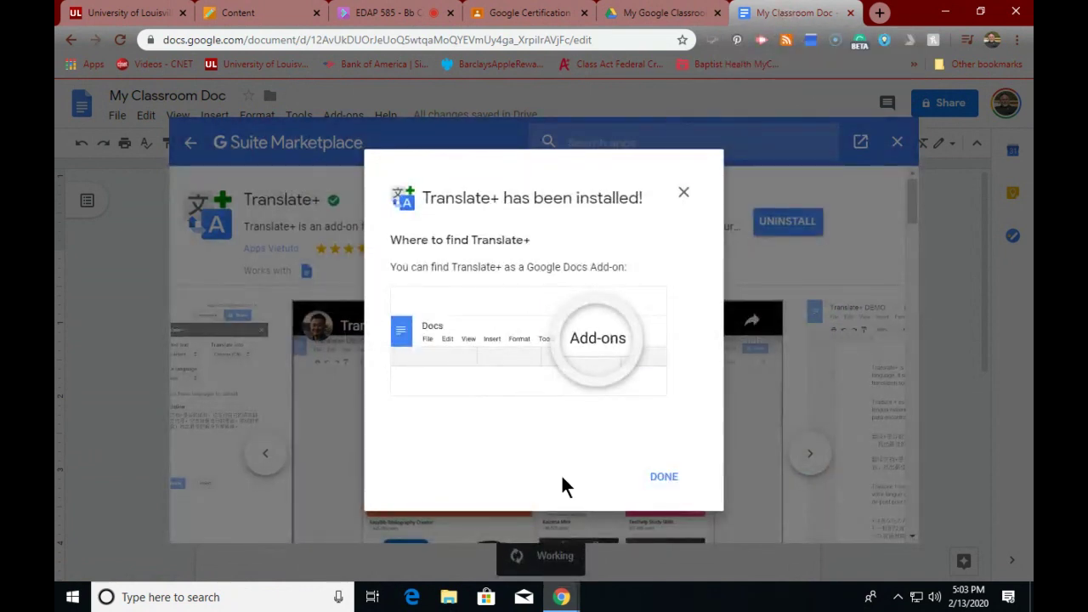
{"action": "left_click", "coordinate": [663, 483]}
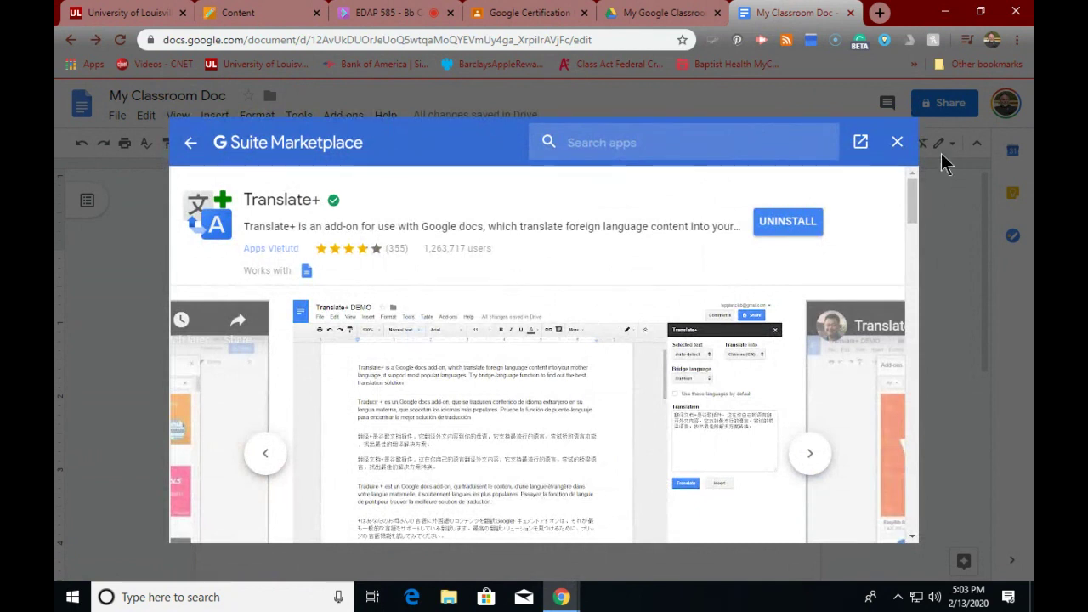
{"action": "left_click", "coordinate": [896, 142]}
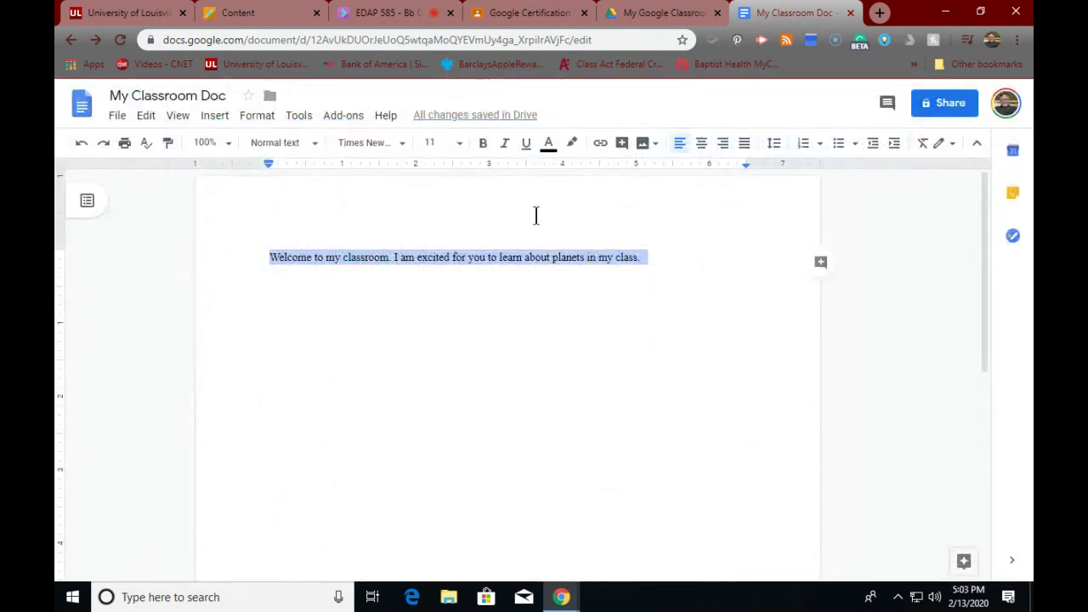
- Launch the Translate+ add-on from the Add-ons menu
{"action": "left_click", "coordinate": [345, 123]}
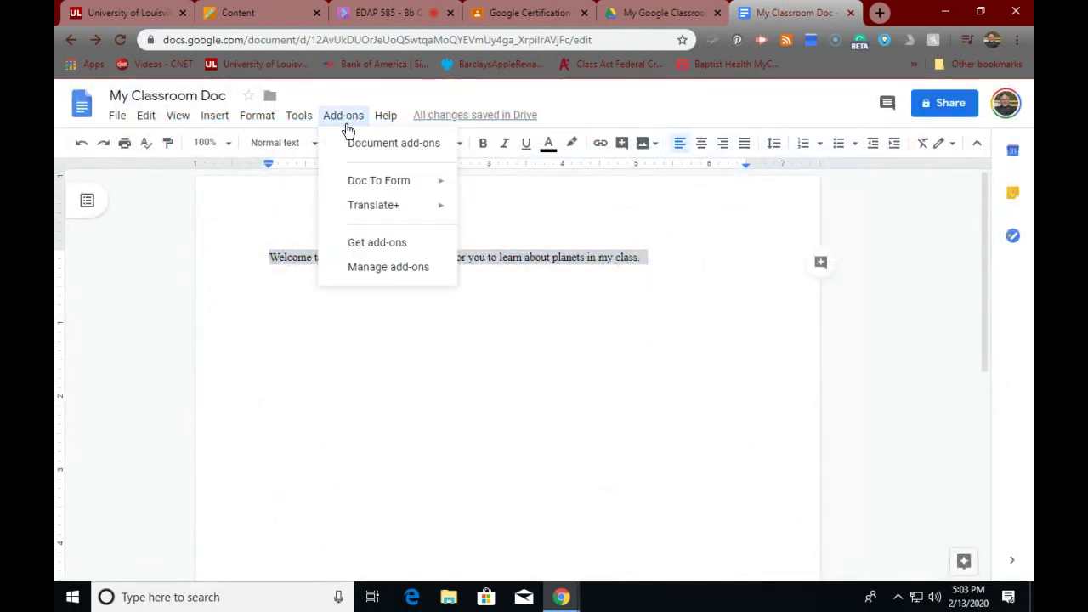
{"action": "mouse_move", "coordinate": [353, 212]}
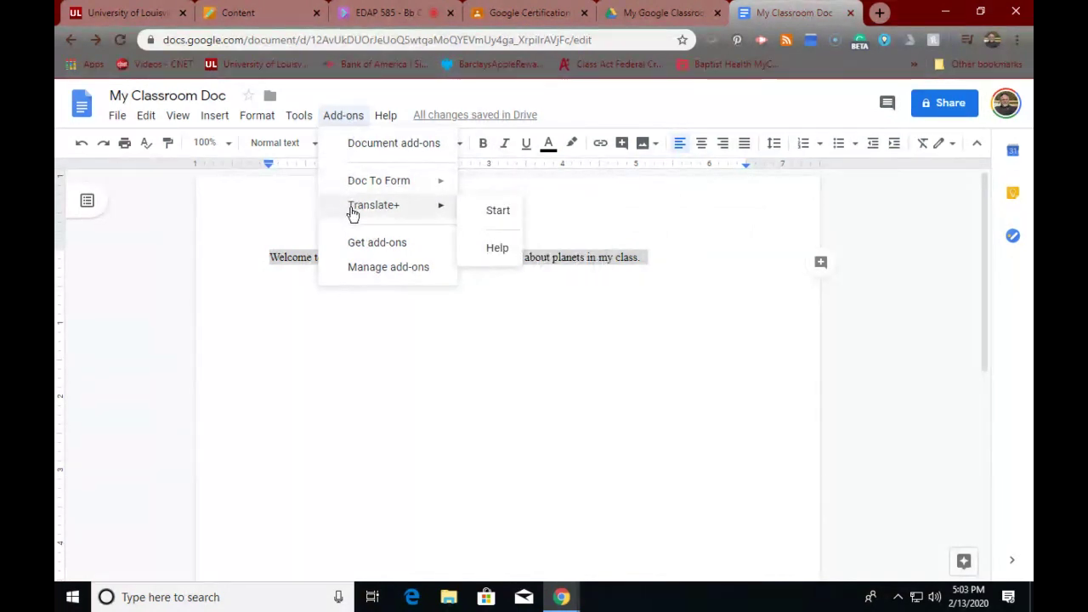
{"action": "left_click", "coordinate": [501, 217]}
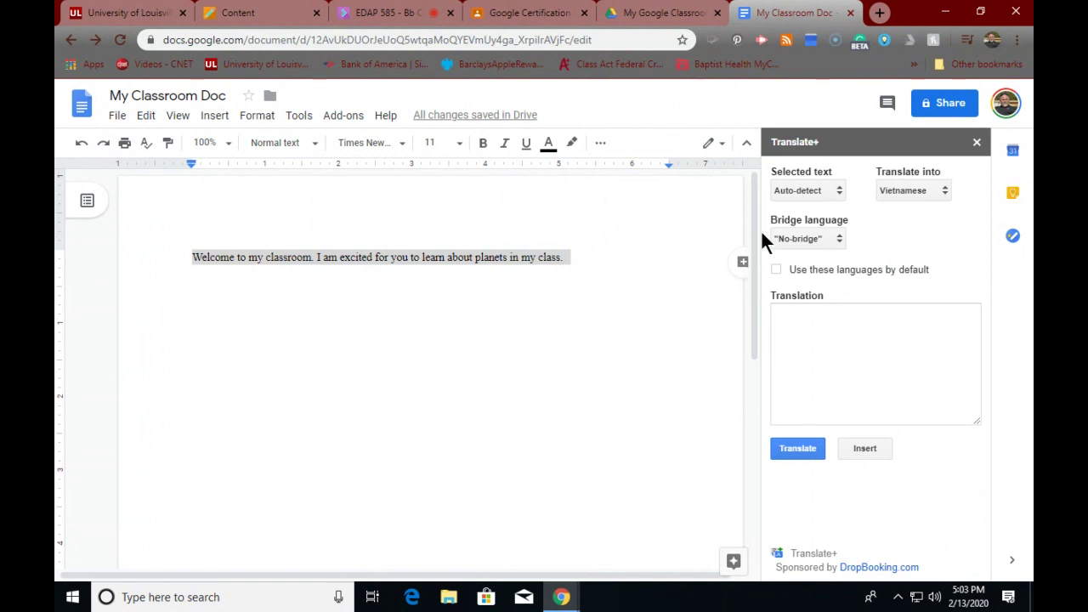
- Set Translate+ to translate from English into Spanish
{"action": "left_click", "coordinate": [926, 190]}
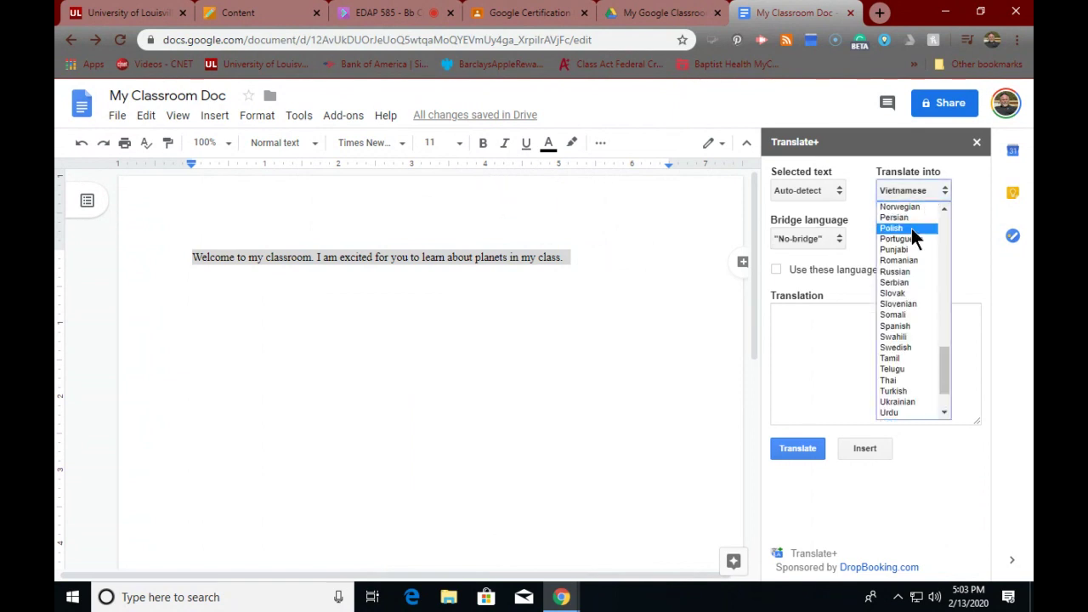
{"action": "left_click", "coordinate": [894, 326]}
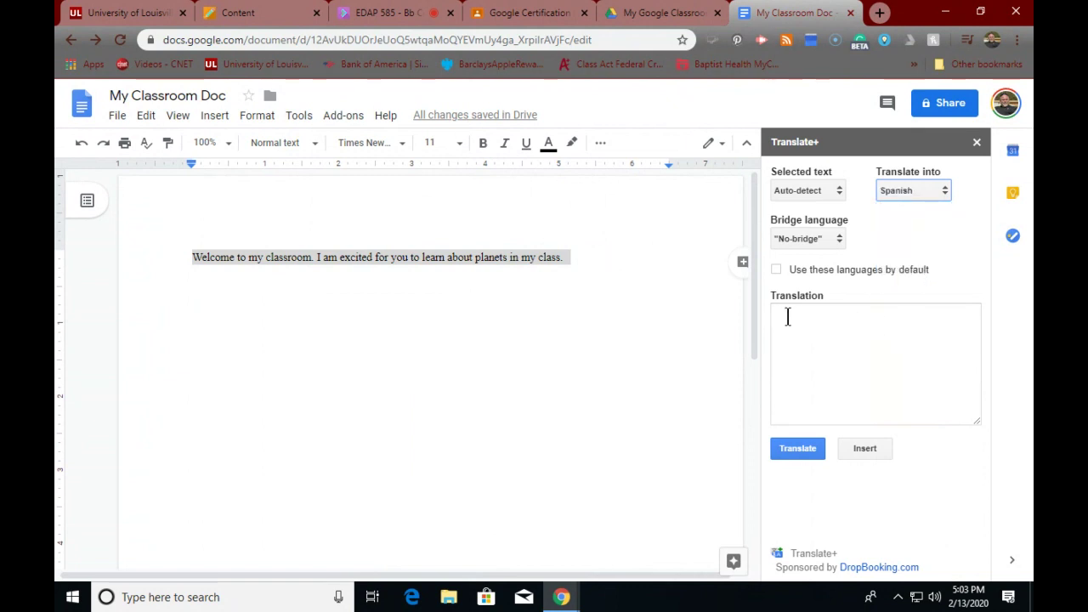
{"action": "left_click", "coordinate": [795, 186]}
{"action": "left_click", "coordinate": [795, 188]}
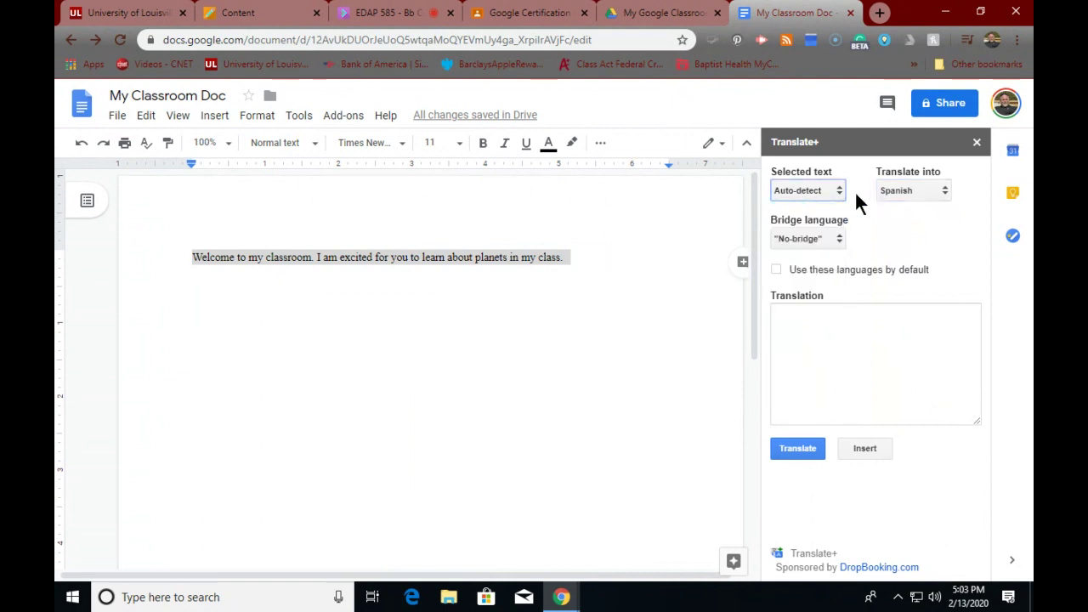
{"action": "left_click", "coordinate": [831, 188]}
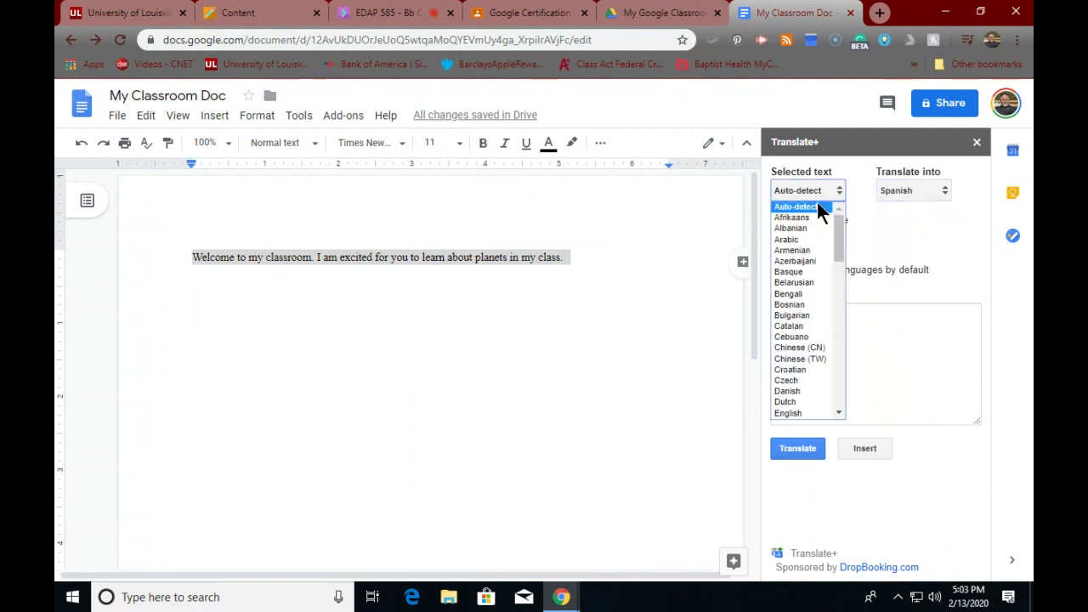
{"action": "left_click", "coordinate": [786, 414]}
{"action": "left_click", "coordinate": [786, 314]}
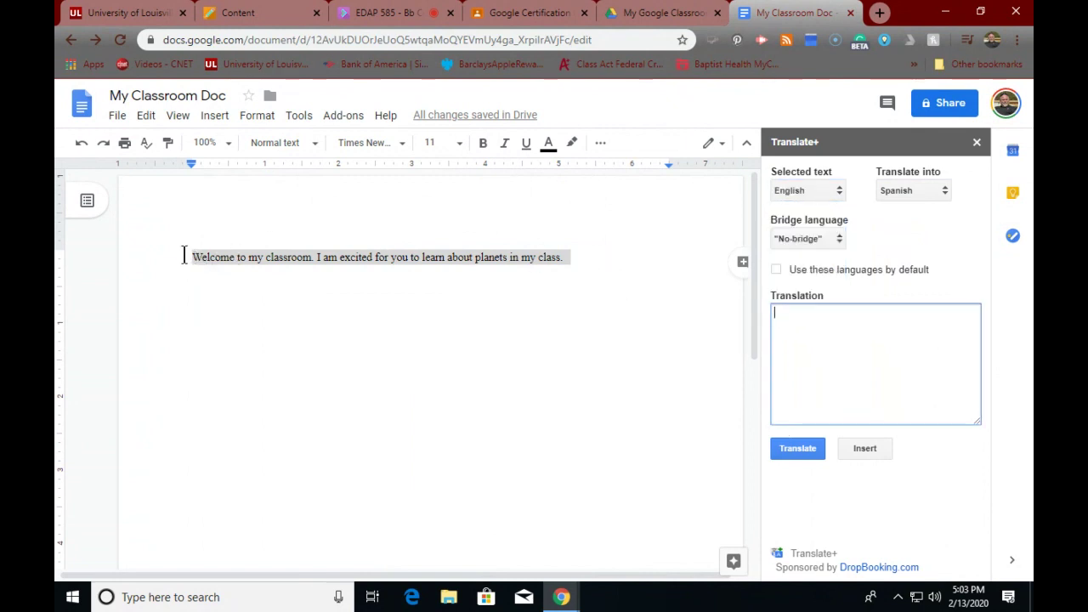
- Paste the clipboard contents into the Translate+ translation area
{"action": "left_click_drag", "start_coordinate": [183, 256], "coordinate": [342, 257]}
{"action": "left_click", "coordinate": [585, 257]}
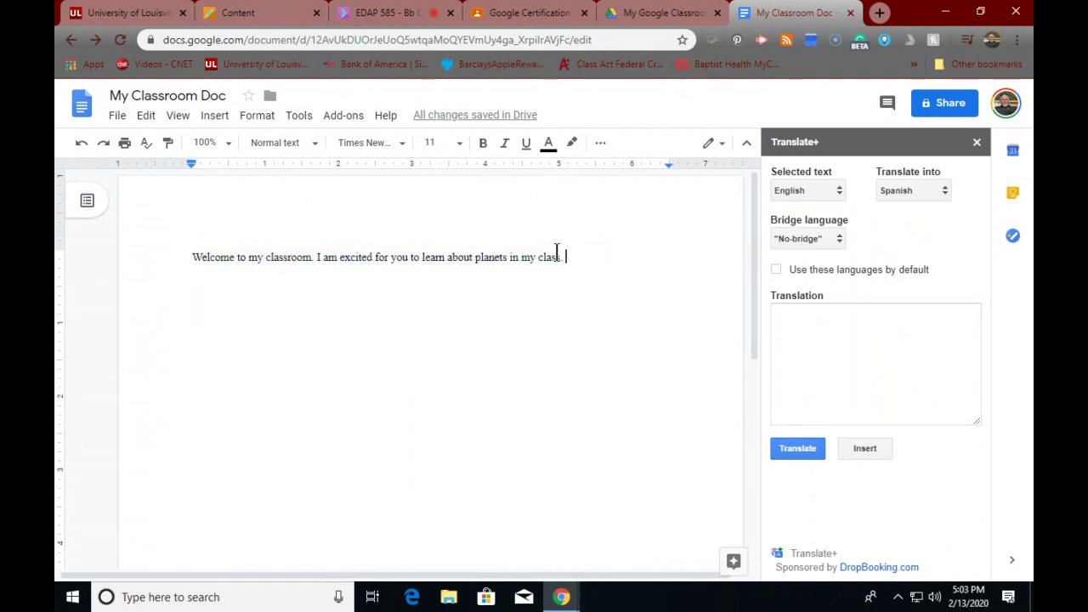
{"action": "left_click", "coordinate": [805, 314]}
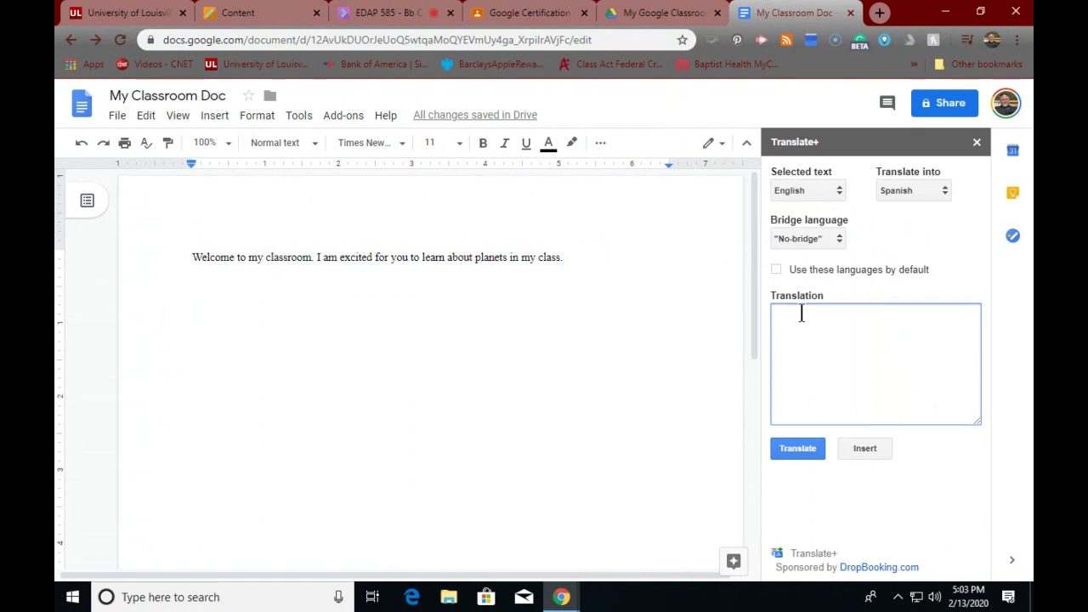
{"action": "key", "text": "ctrl+v"}
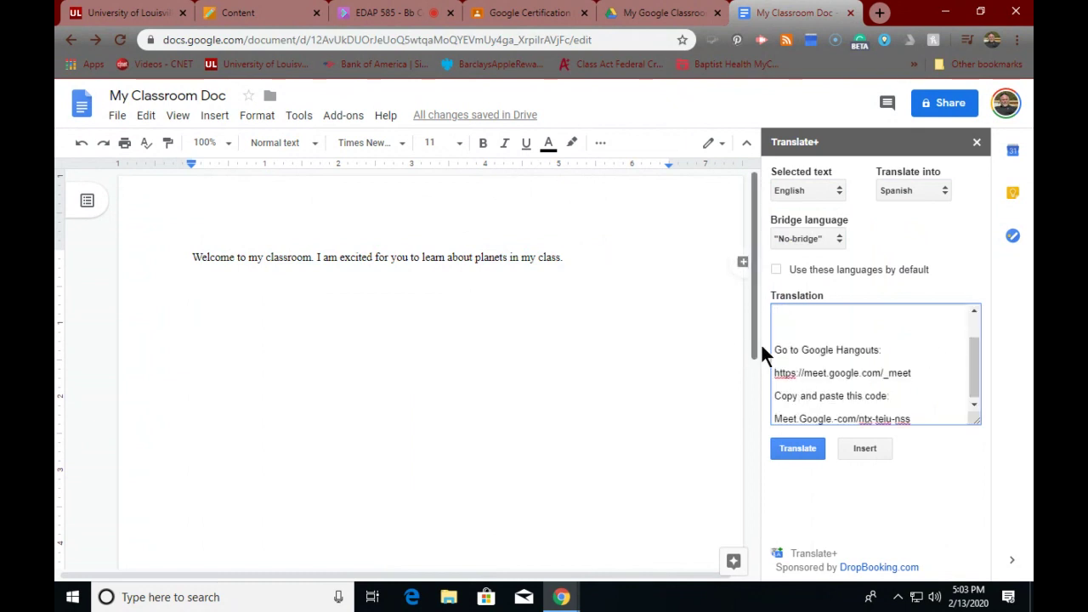
- Delete the pasted text from the translation area and close the Translate+ sidebar
{"action": "left_click_drag", "start_coordinate": [773, 336], "coordinate": [887, 441]}
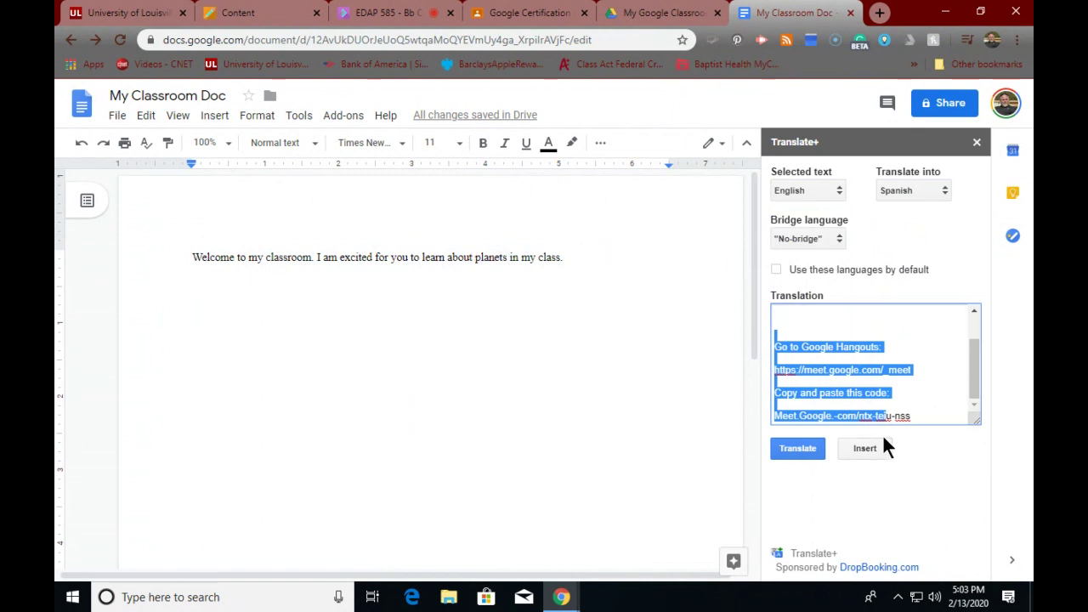
{"action": "key", "text": "BackSpace"}
{"action": "left_click_drag", "start_coordinate": [879, 396], "coordinate": [733, 291]}
{"action": "key", "text": "BackSpace"}
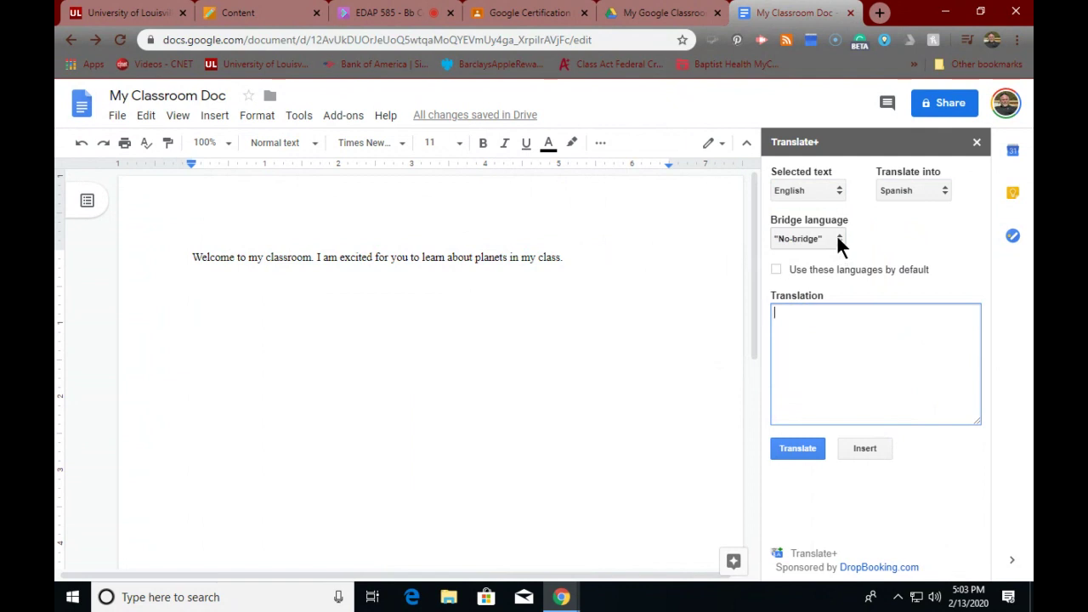
{"action": "left_click", "coordinate": [978, 143]}
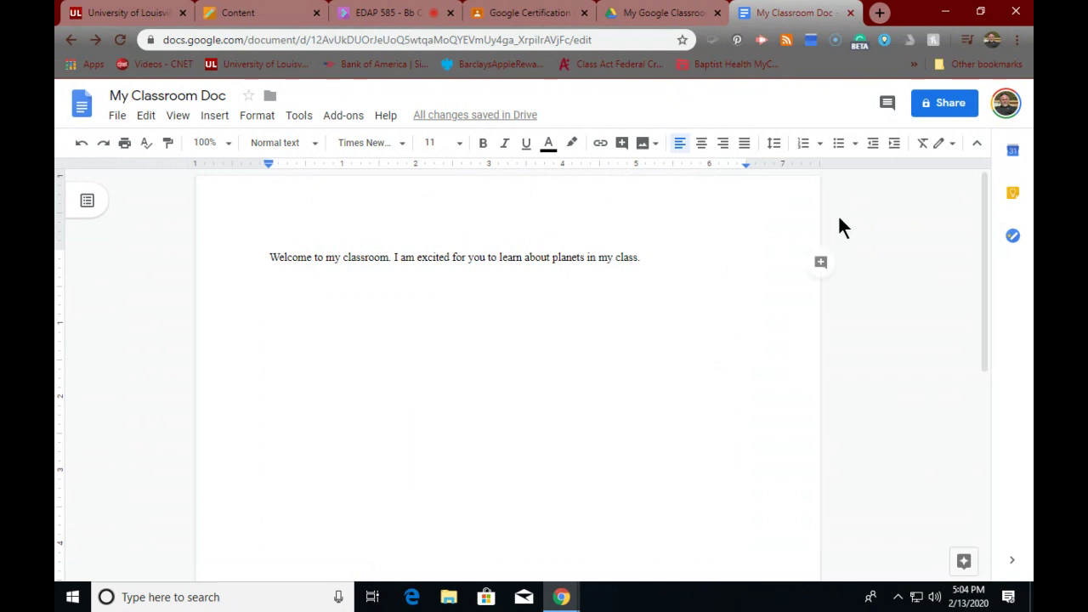
{"action": "left_click", "coordinate": [344, 115]}
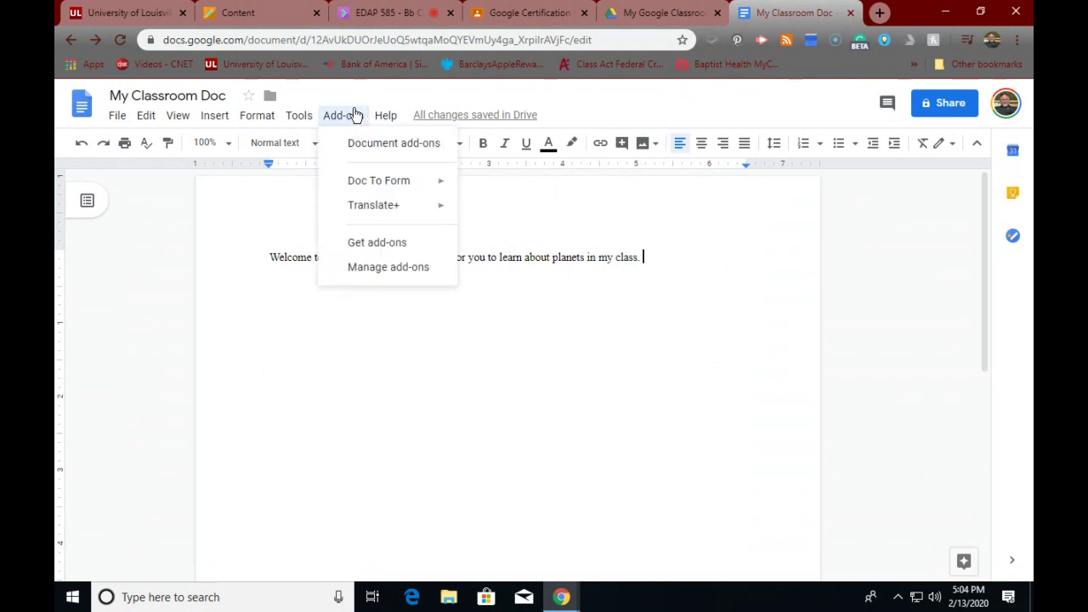
{"action": "left_click", "coordinate": [269, 260]}
{"action": "left_click_drag", "start_coordinate": [272, 259], "coordinate": [771, 259]}
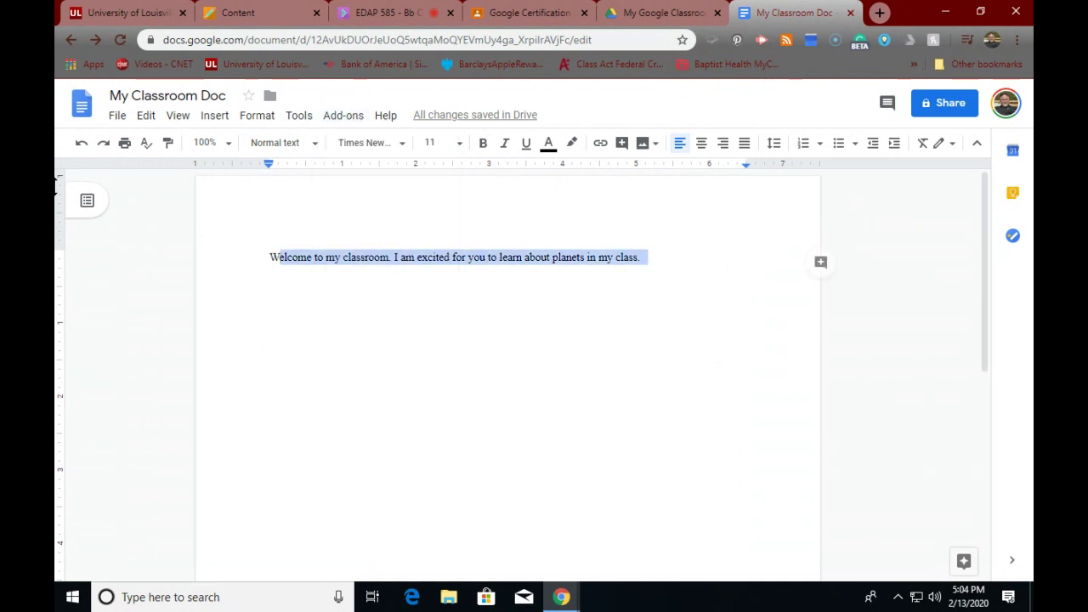
{"action": "left_click", "coordinate": [119, 117]}
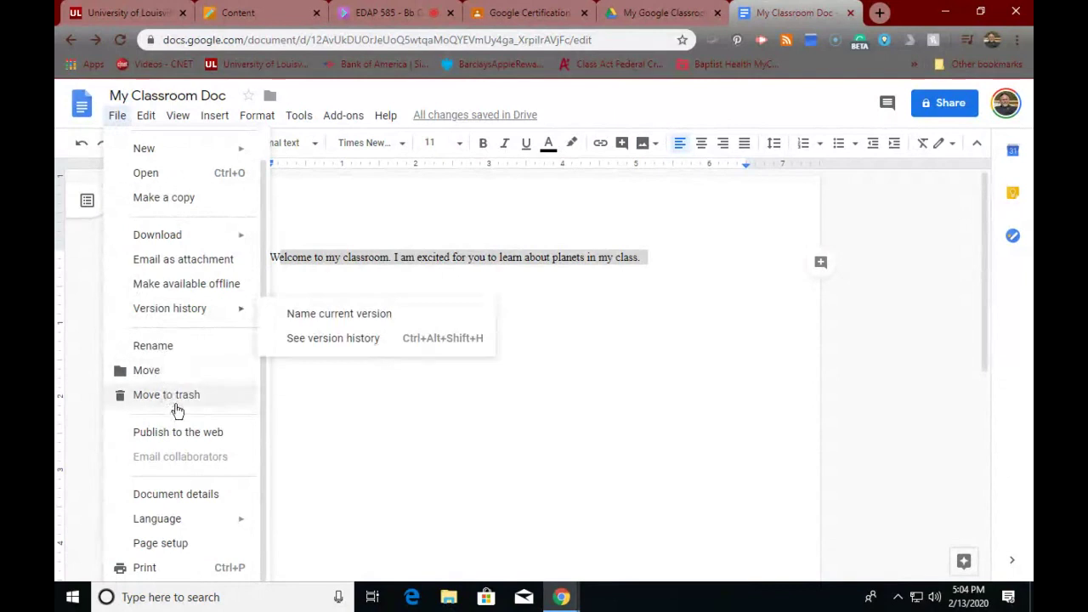
{"action": "mouse_move", "coordinate": [160, 527]}
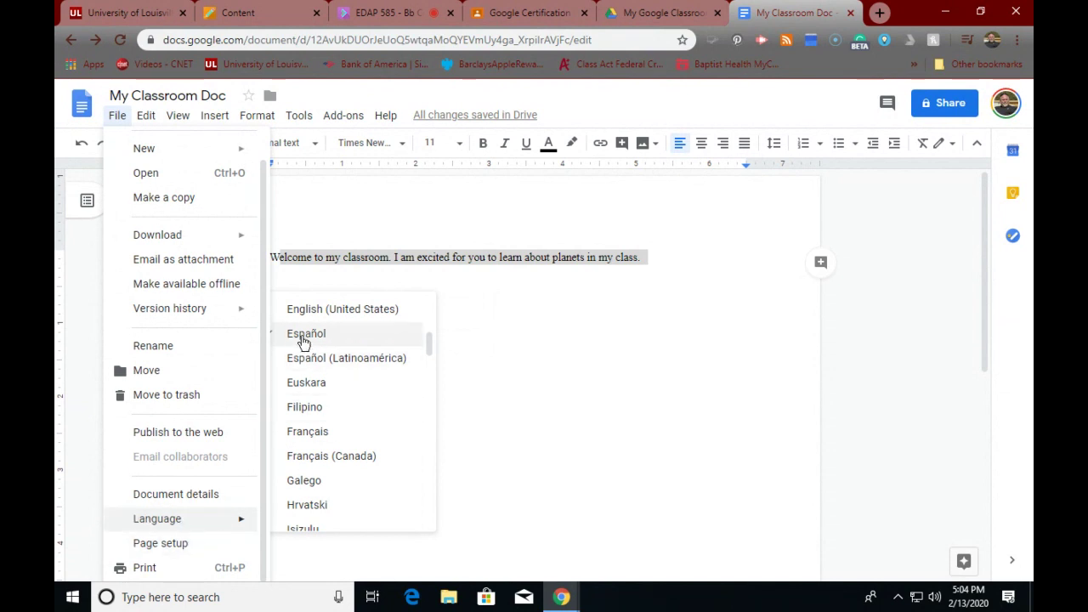
{"action": "left_click", "coordinate": [483, 367]}
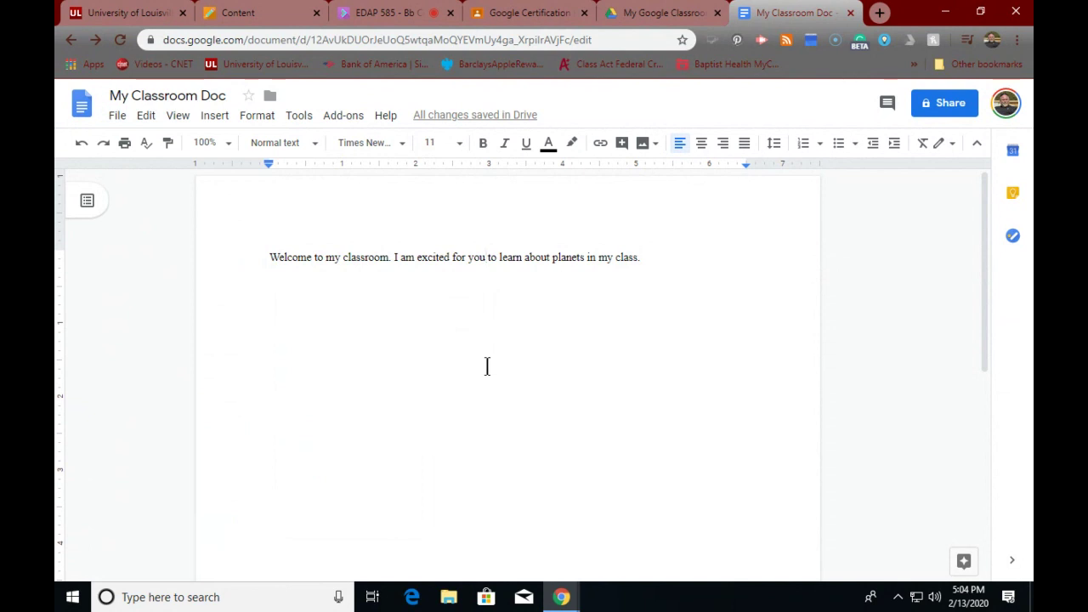
{"action": "left_click", "coordinate": [349, 117]}
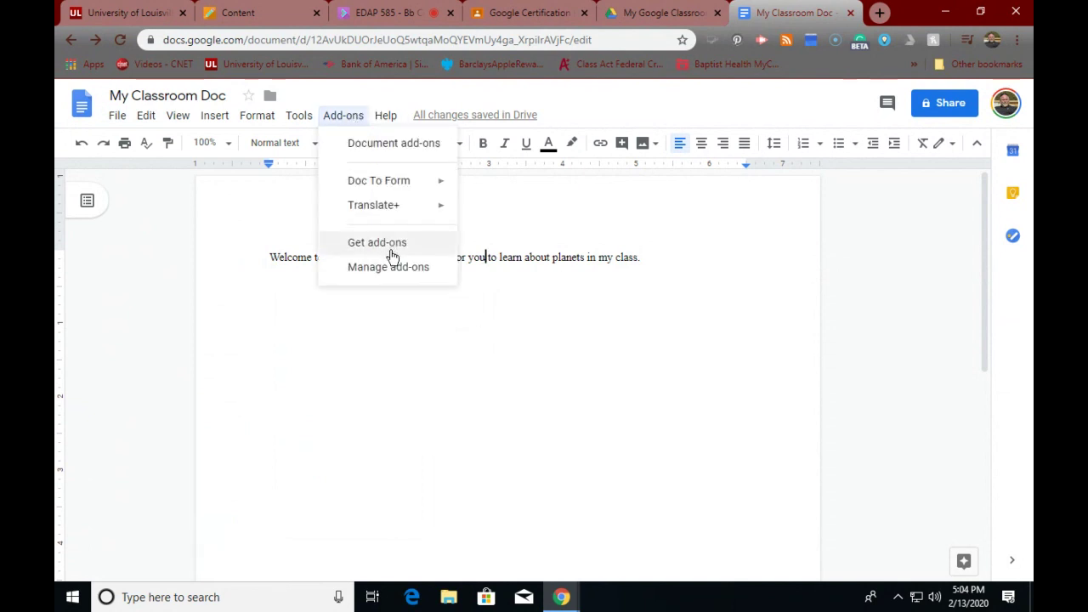
{"action": "mouse_move", "coordinate": [405, 208]}
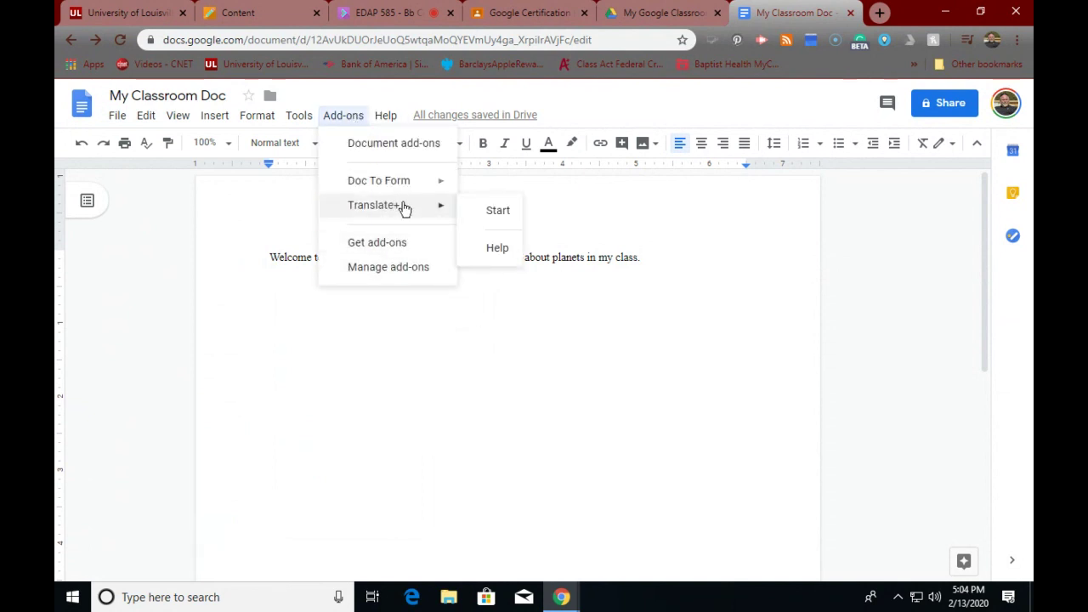
{"action": "left_click", "coordinate": [642, 200]}
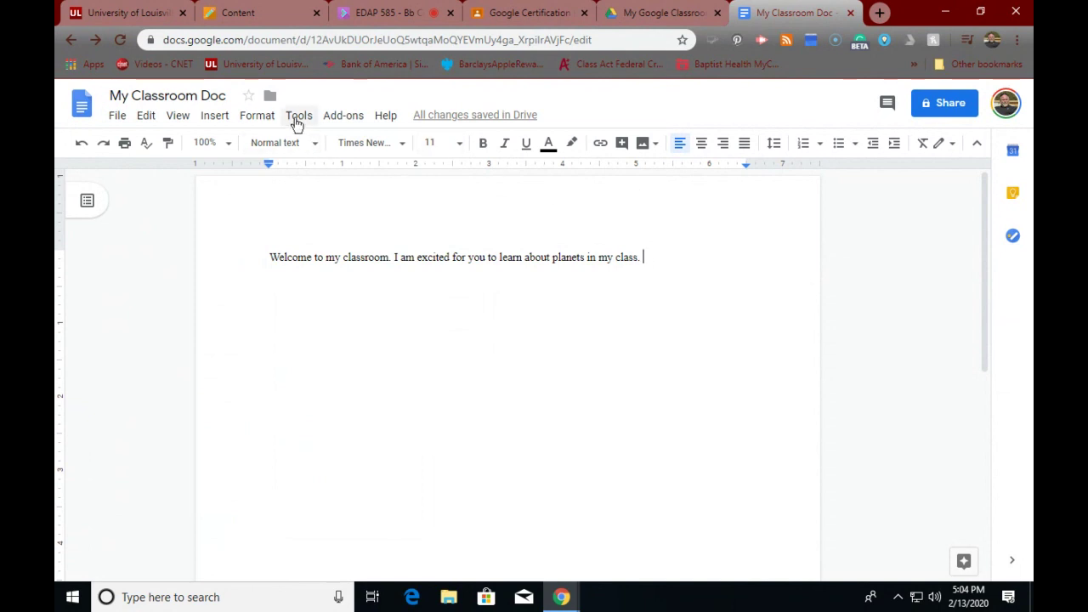
{"action": "left_click", "coordinate": [147, 117]}
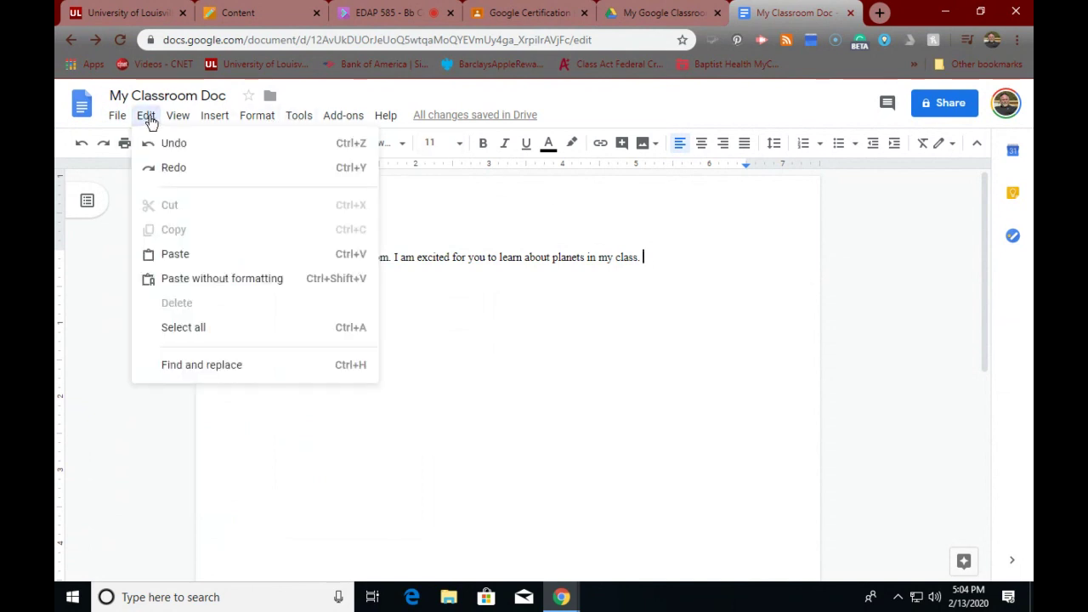
- Look through the Edit and View menus, then bring up the Insert > Image submenu
{"action": "mouse_move", "coordinate": [170, 119]}
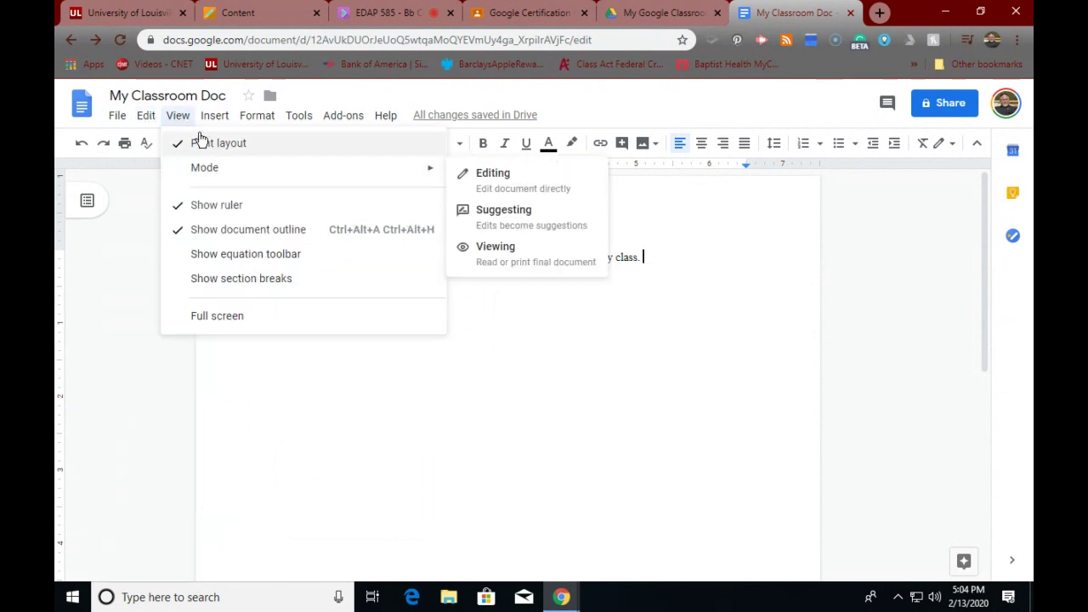
{"action": "mouse_move", "coordinate": [220, 116]}
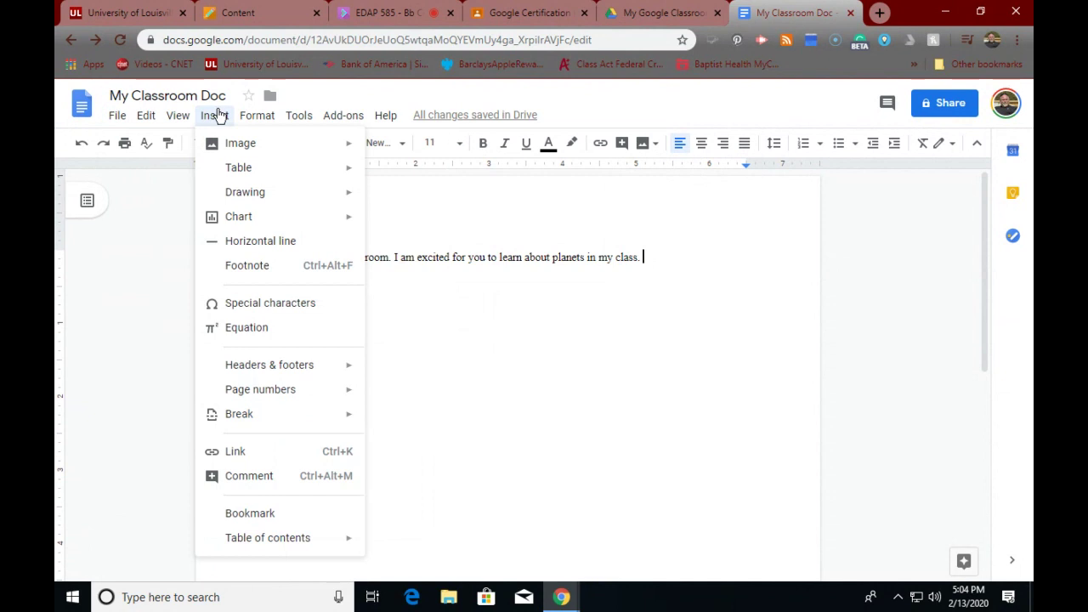
{"action": "mouse_move", "coordinate": [228, 140]}
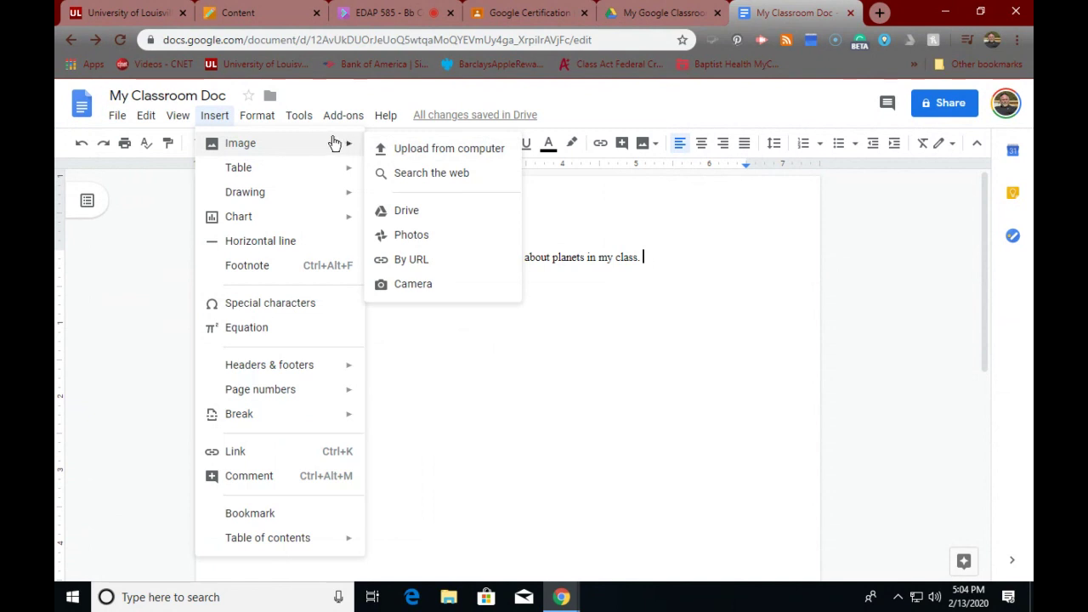
- Search the web for 'planets' and insert the 'Affiliated Planets in Yemeni Astrology' chart above the welcome sentence
{"action": "left_click", "coordinate": [401, 175]}
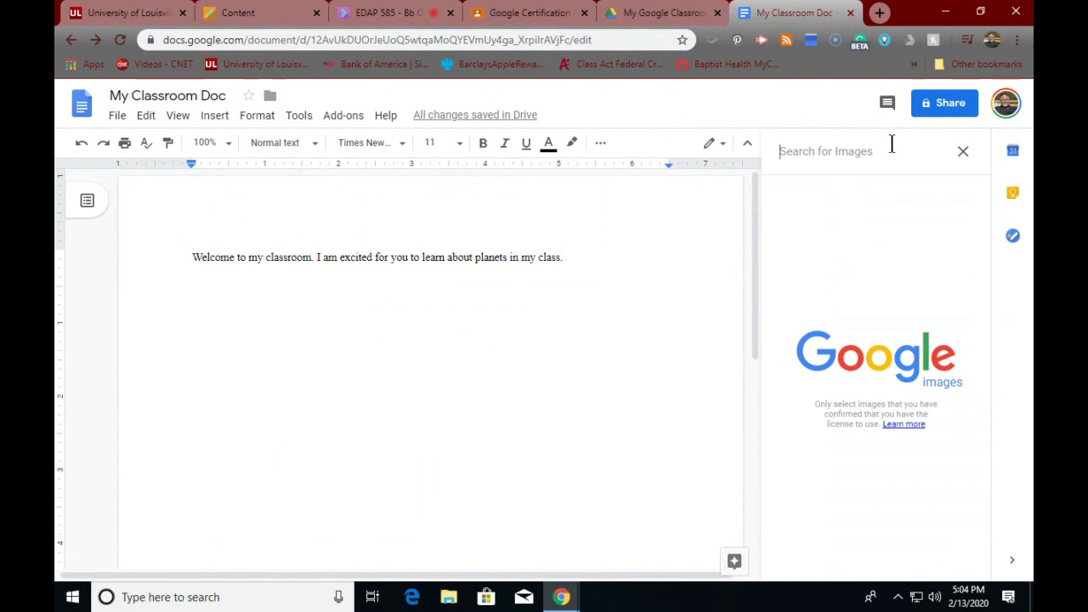
{"action": "type", "text": "p"}
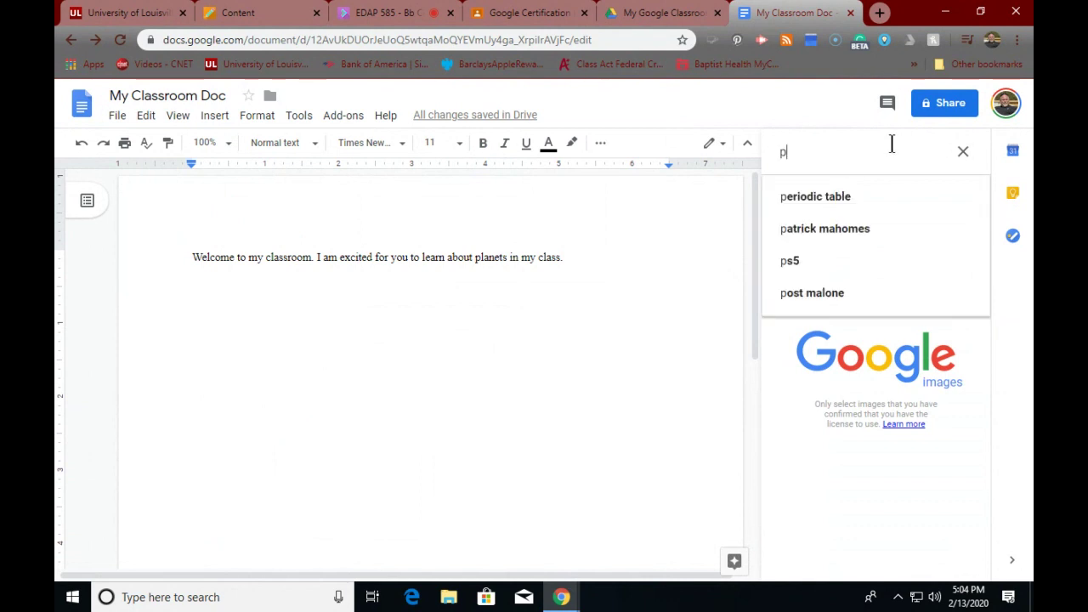
{"action": "type", "text": "lanet"}
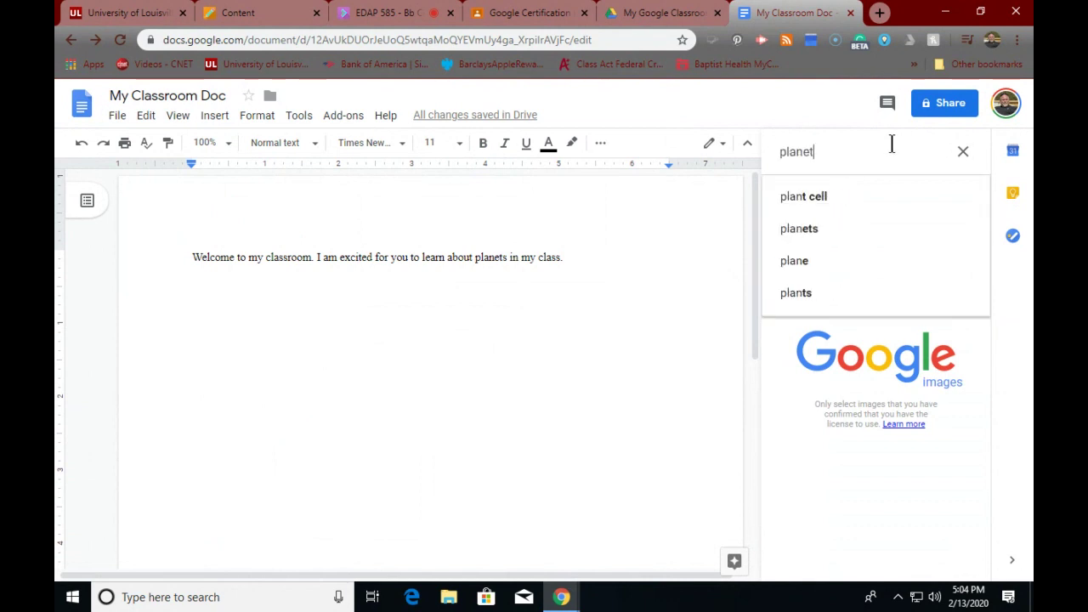
{"action": "type", "text": "s"}
{"action": "key", "text": "Return"}
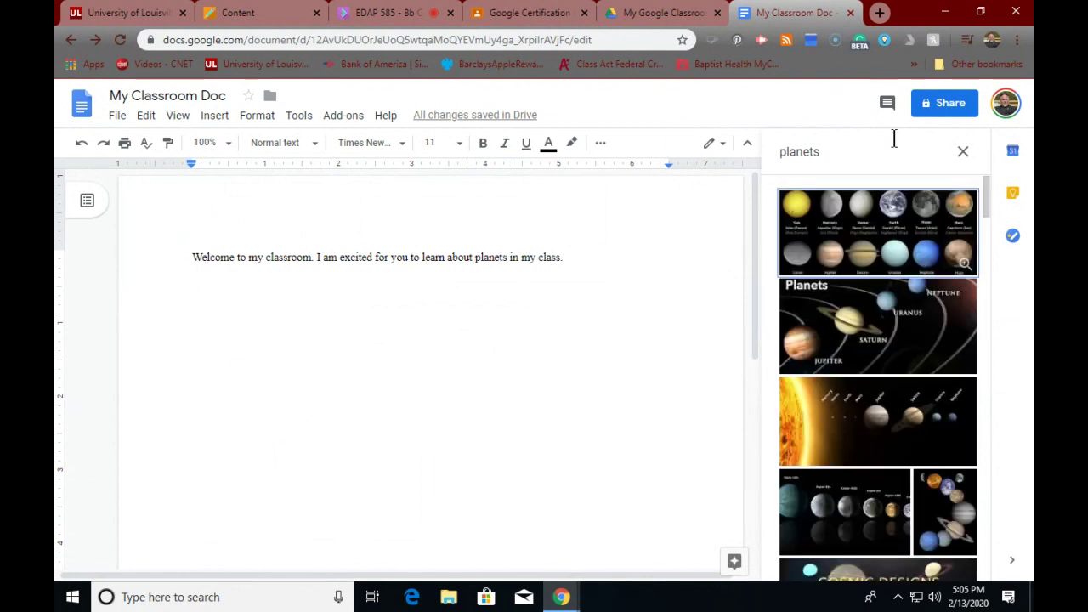
{"action": "left_click_drag", "start_coordinate": [922, 246], "coordinate": [183, 272]}
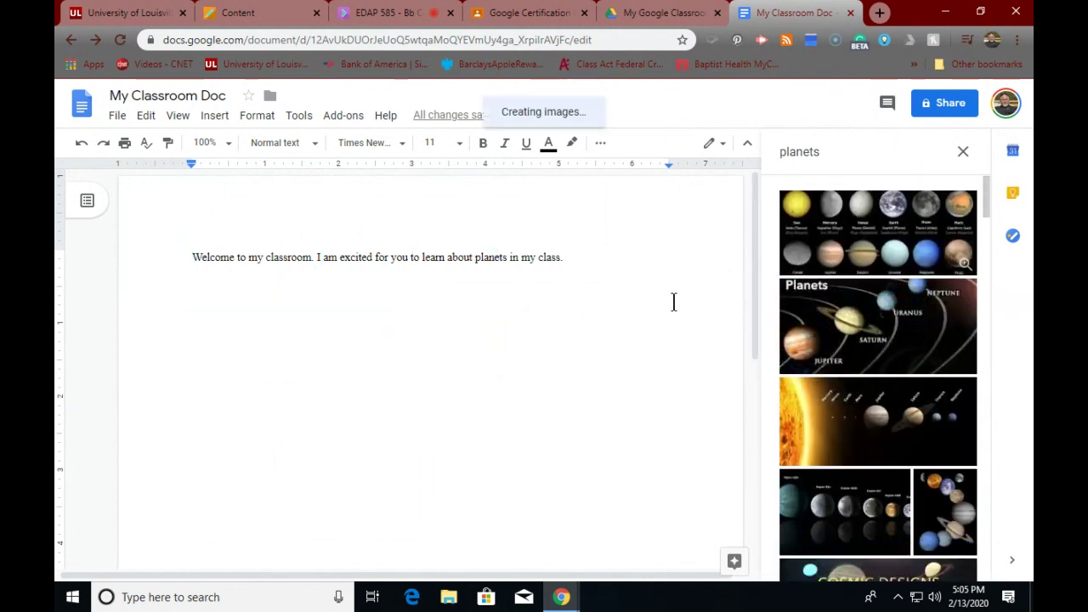
{"action": "left_click", "coordinate": [830, 243]}
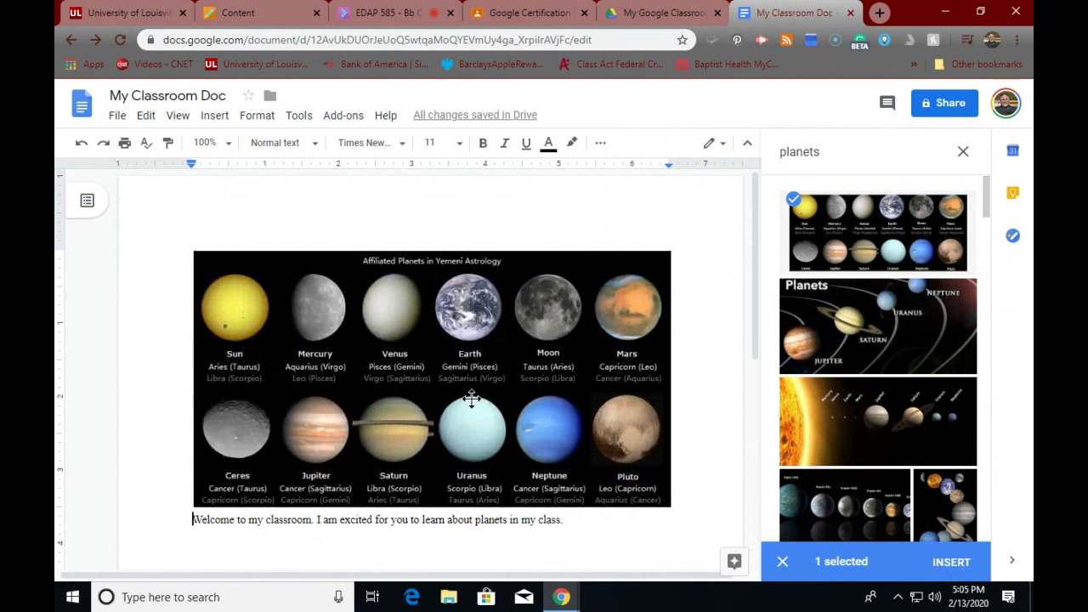
{"action": "scroll", "coordinate": [470, 397], "scroll_direction": "down", "scroll_amount": 3}
{"action": "scroll", "coordinate": [470, 397], "scroll_direction": "up", "scroll_amount": 2}
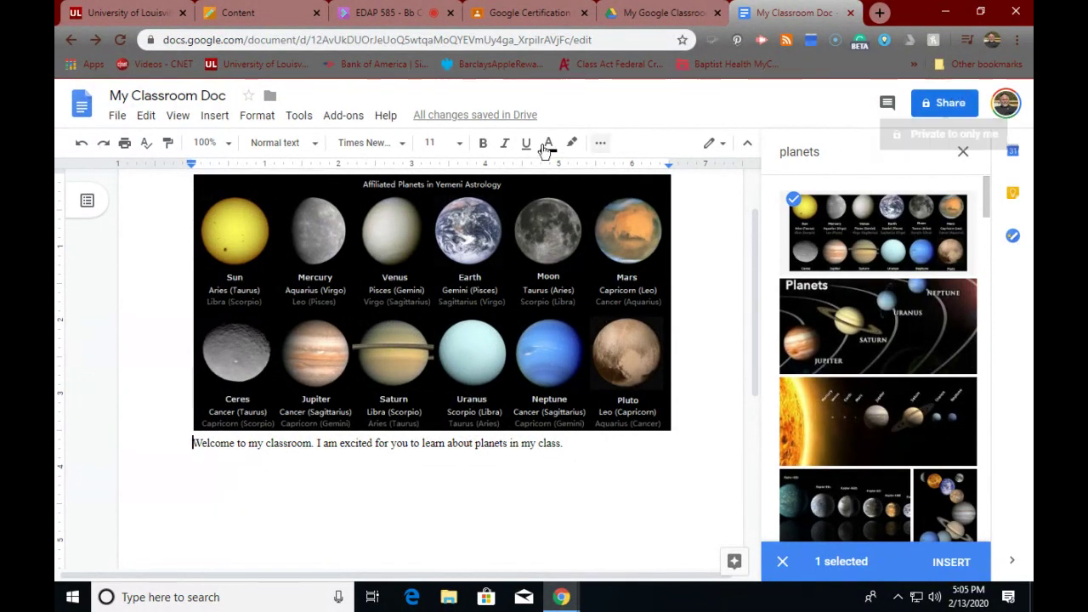
- Look through the Format and Insert menus, then bring up Tools with Translate document
{"action": "left_click", "coordinate": [260, 118]}
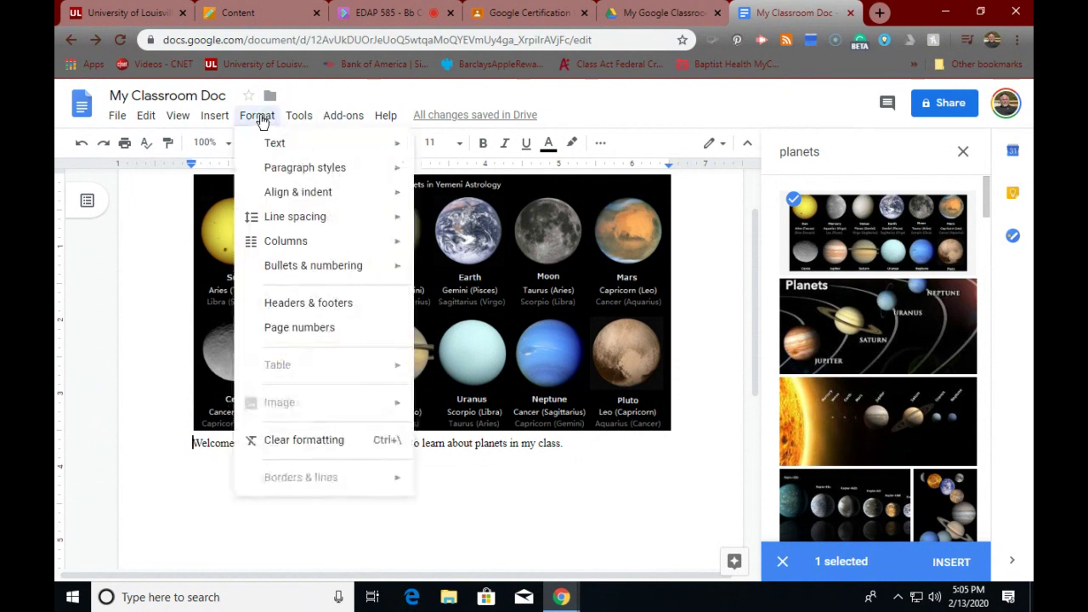
{"action": "mouse_move", "coordinate": [214, 116]}
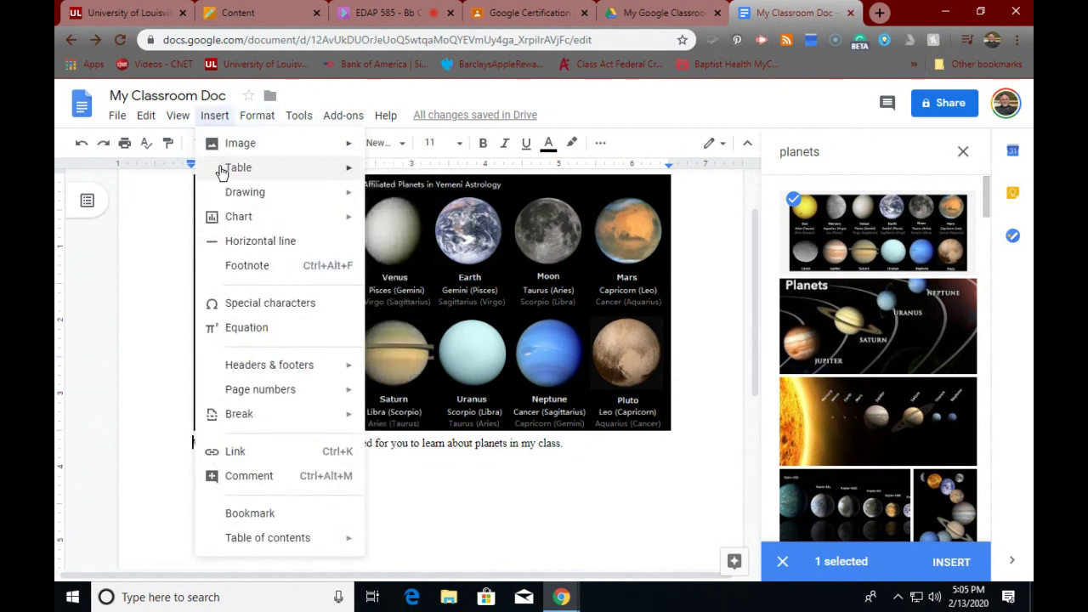
{"action": "mouse_move", "coordinate": [229, 204]}
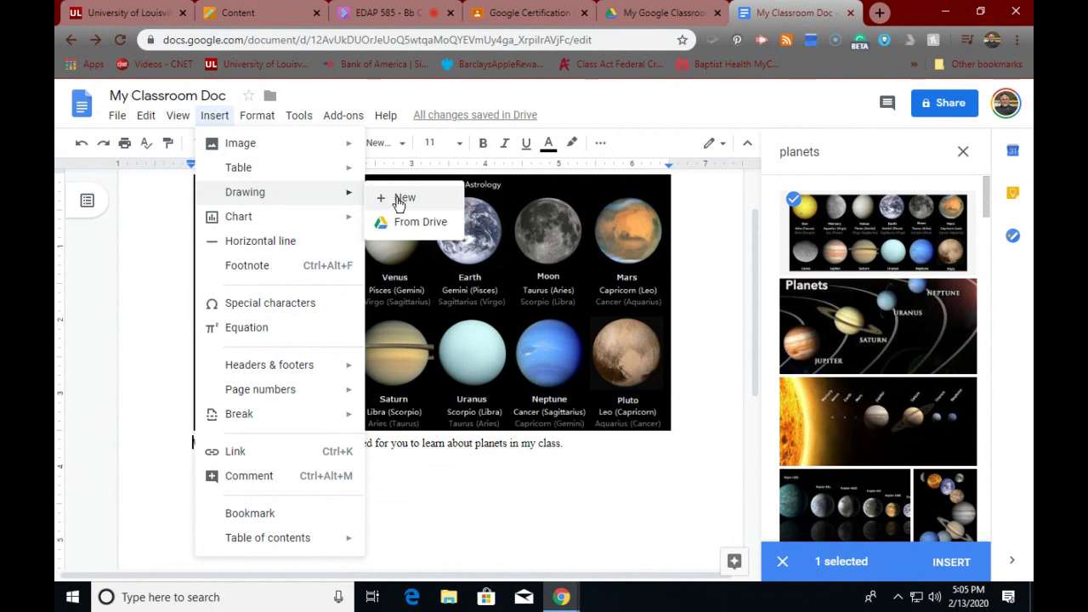
{"action": "mouse_move", "coordinate": [253, 146]}
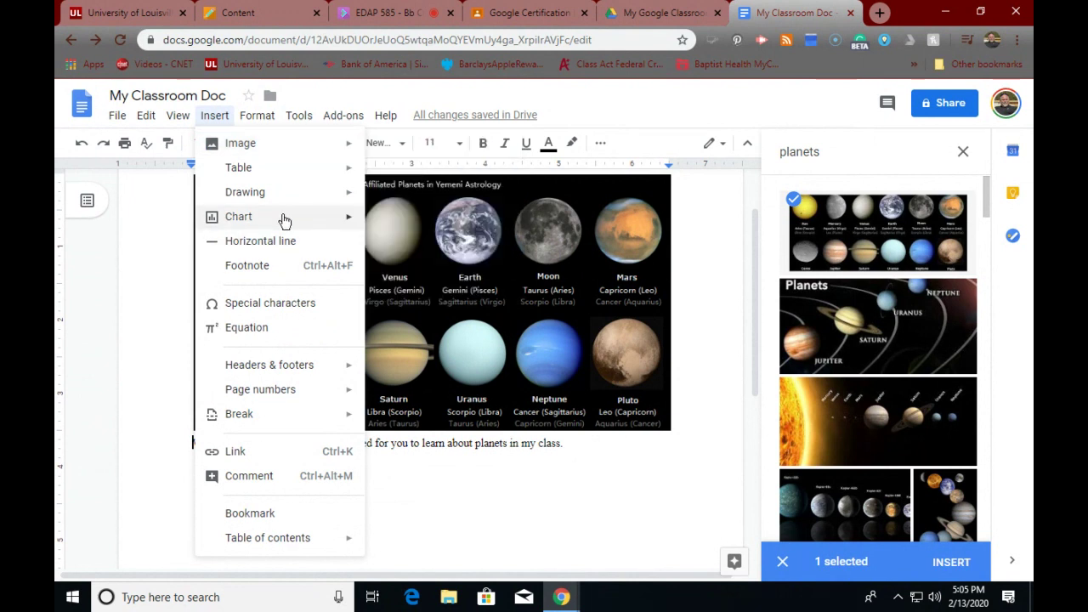
{"action": "mouse_move", "coordinate": [247, 173]}
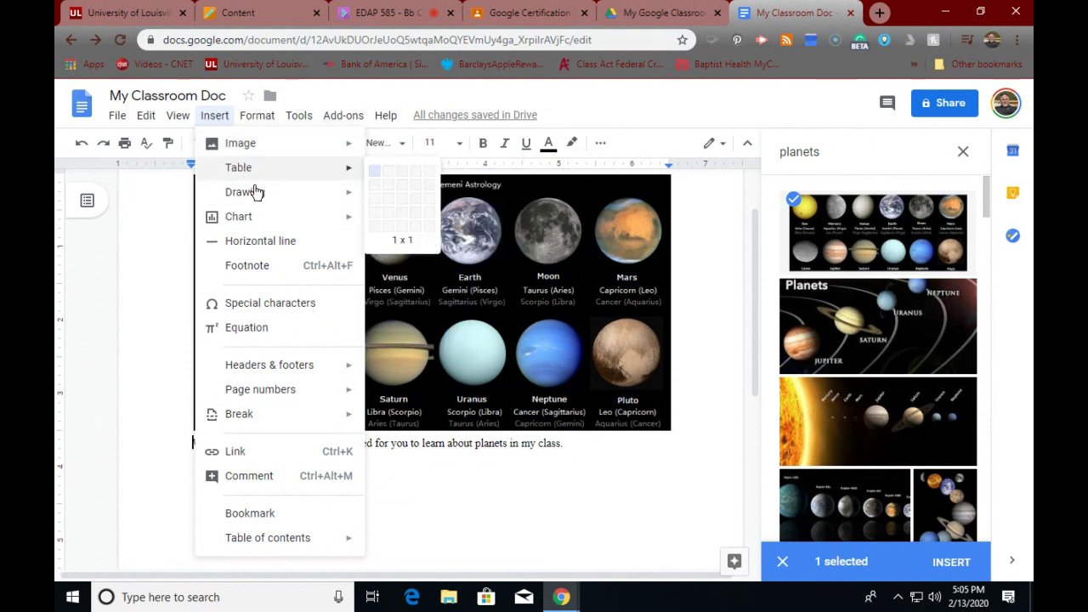
{"action": "mouse_move", "coordinate": [255, 226]}
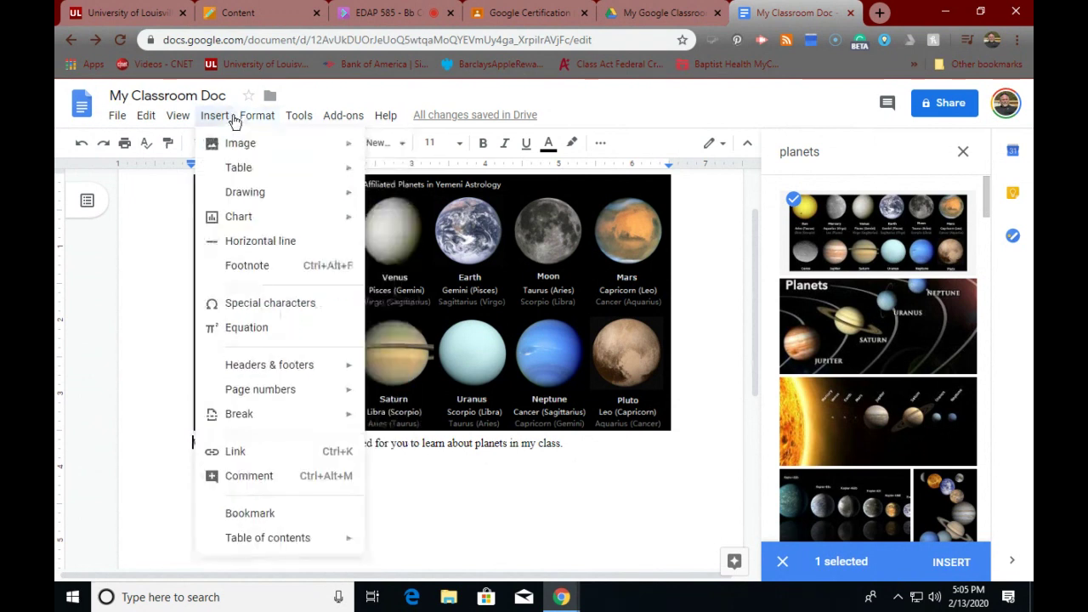
{"action": "mouse_move", "coordinate": [248, 119]}
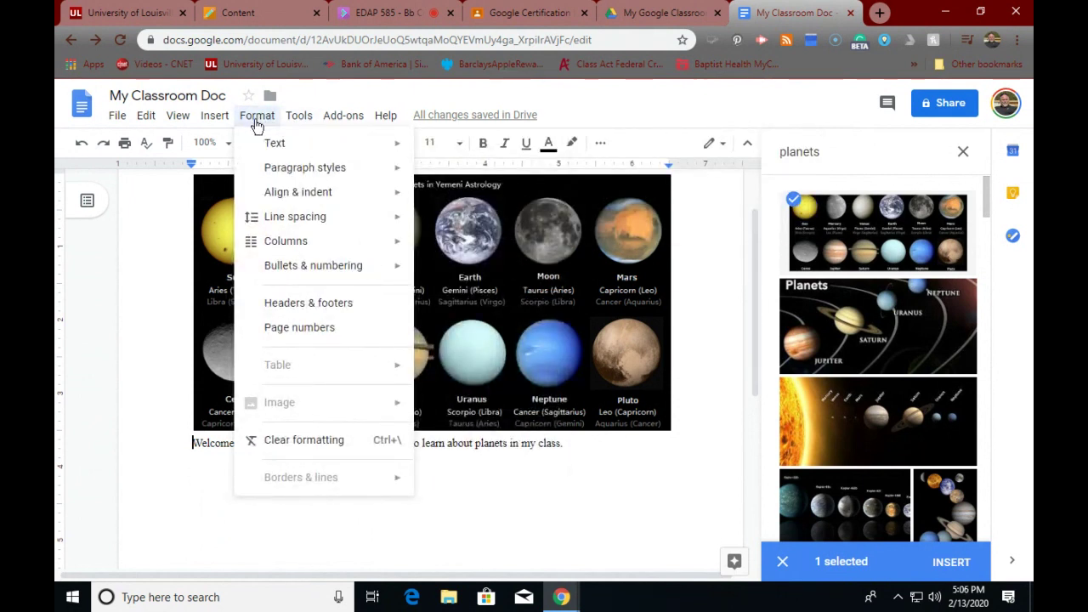
{"action": "mouse_move", "coordinate": [298, 123]}
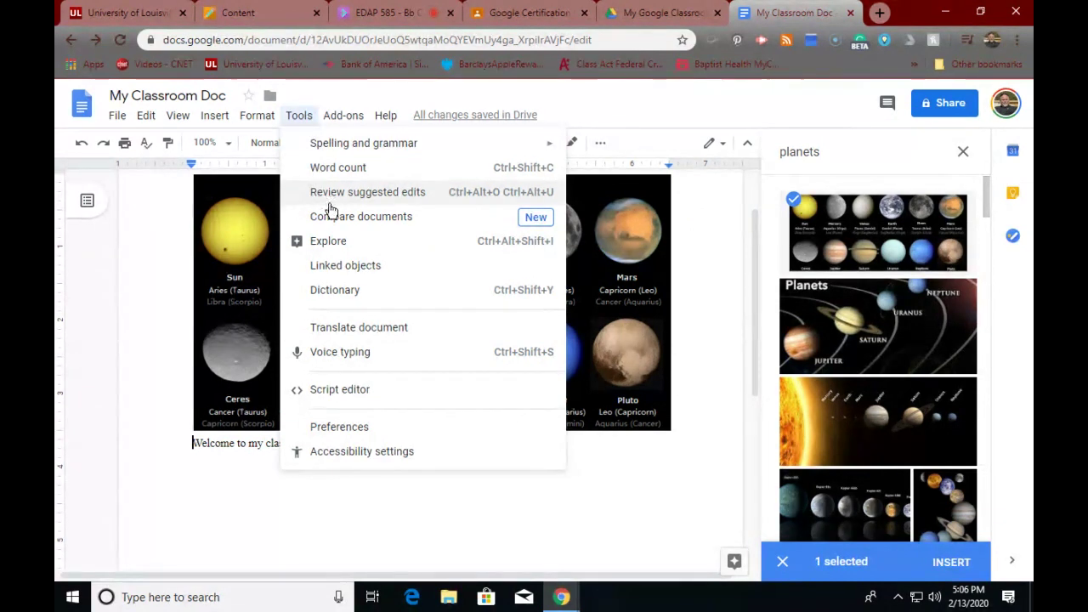
- Translate the document into Spanish as 'Translated copy of My Classroom Doc'
{"action": "left_click", "coordinate": [335, 330]}
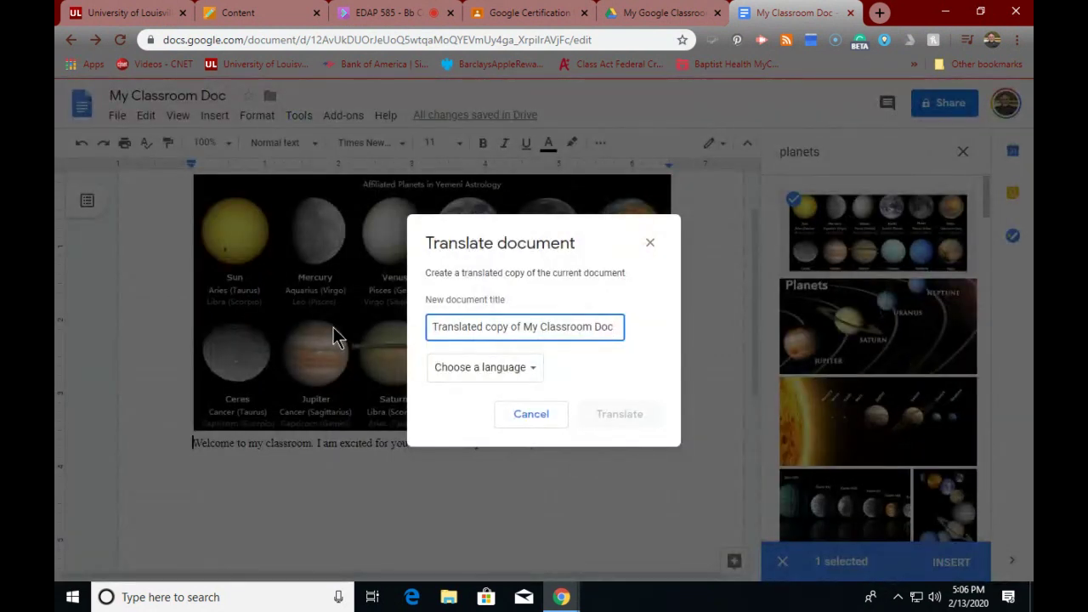
{"action": "left_click", "coordinate": [466, 377]}
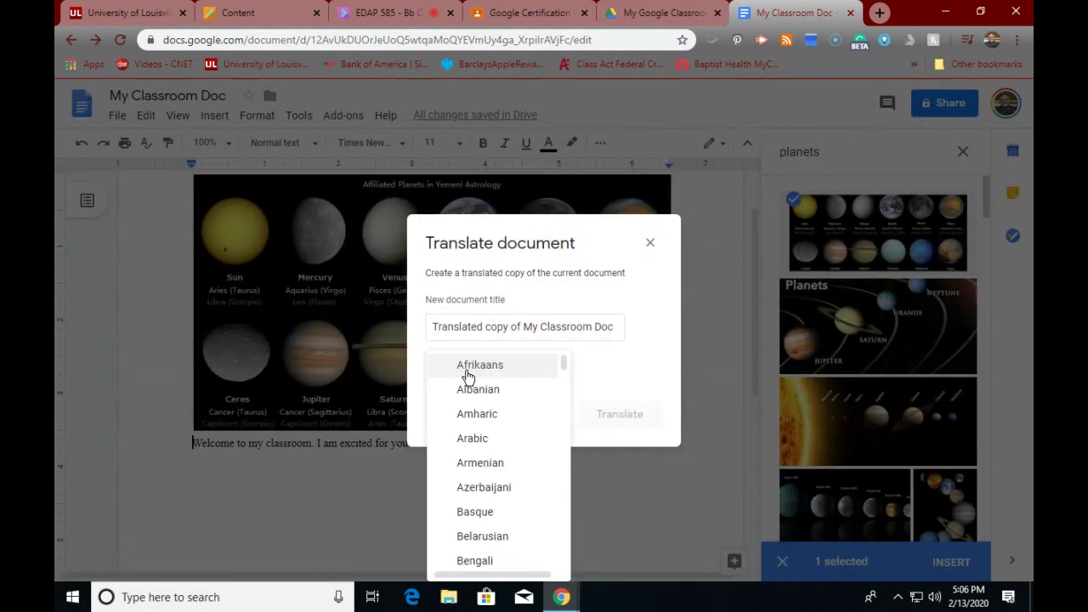
{"action": "scroll", "coordinate": [474, 451], "scroll_direction": "down", "scroll_amount": 3}
{"action": "scroll", "coordinate": [476, 447], "scroll_direction": "down", "scroll_amount": 3}
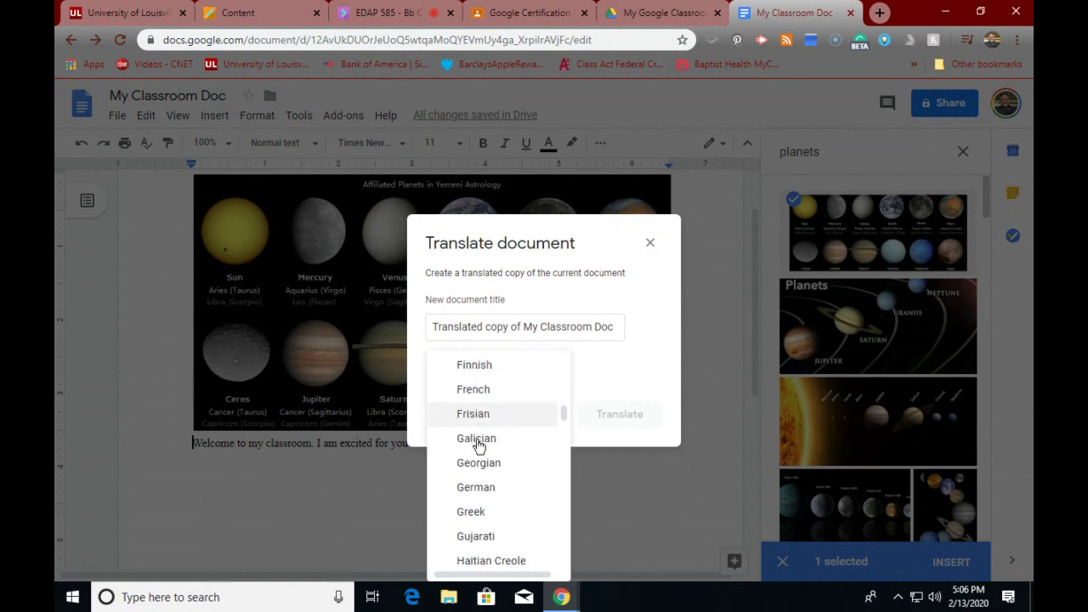
{"action": "scroll", "coordinate": [476, 447], "scroll_direction": "down", "scroll_amount": 6}
{"action": "scroll", "coordinate": [478, 446], "scroll_direction": "down", "scroll_amount": 9}
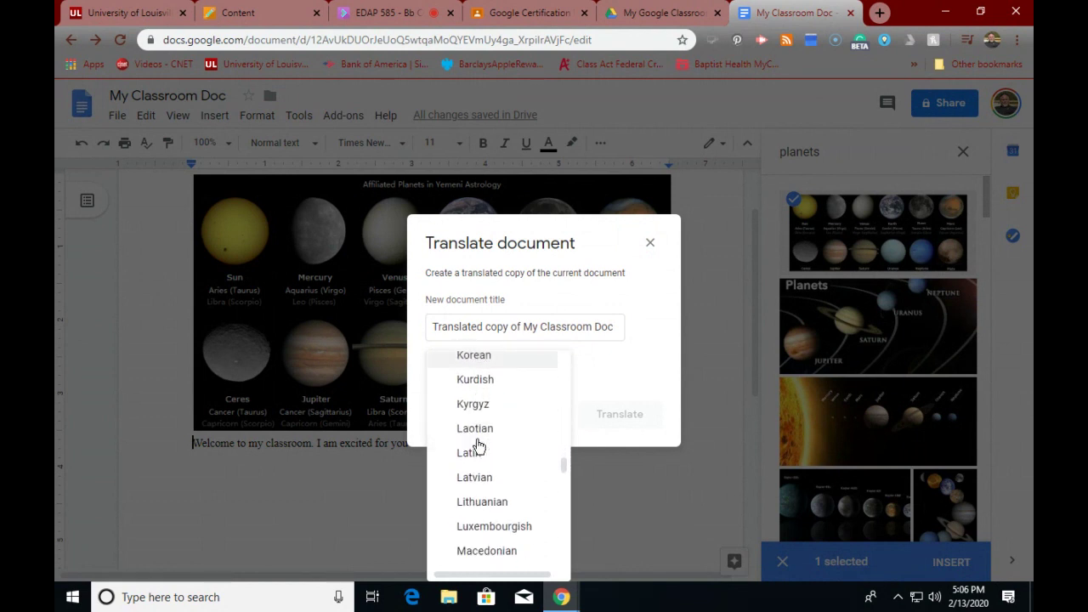
{"action": "scroll", "coordinate": [482, 444], "scroll_direction": "down", "scroll_amount": 1}
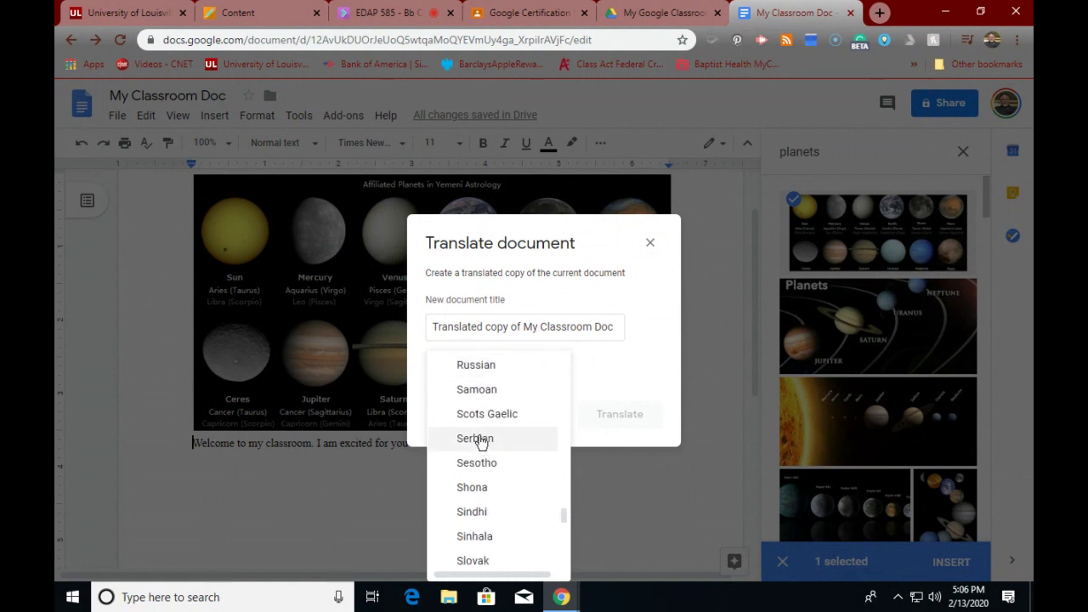
{"action": "scroll", "coordinate": [481, 442], "scroll_direction": "down", "scroll_amount": 10}
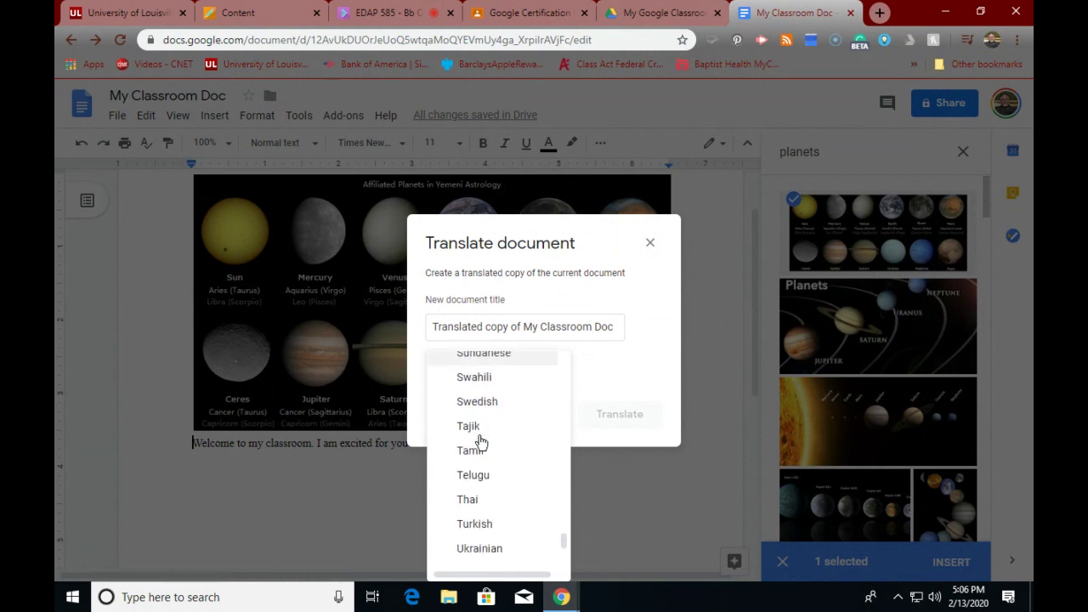
{"action": "scroll", "coordinate": [478, 444], "scroll_direction": "up", "scroll_amount": 2}
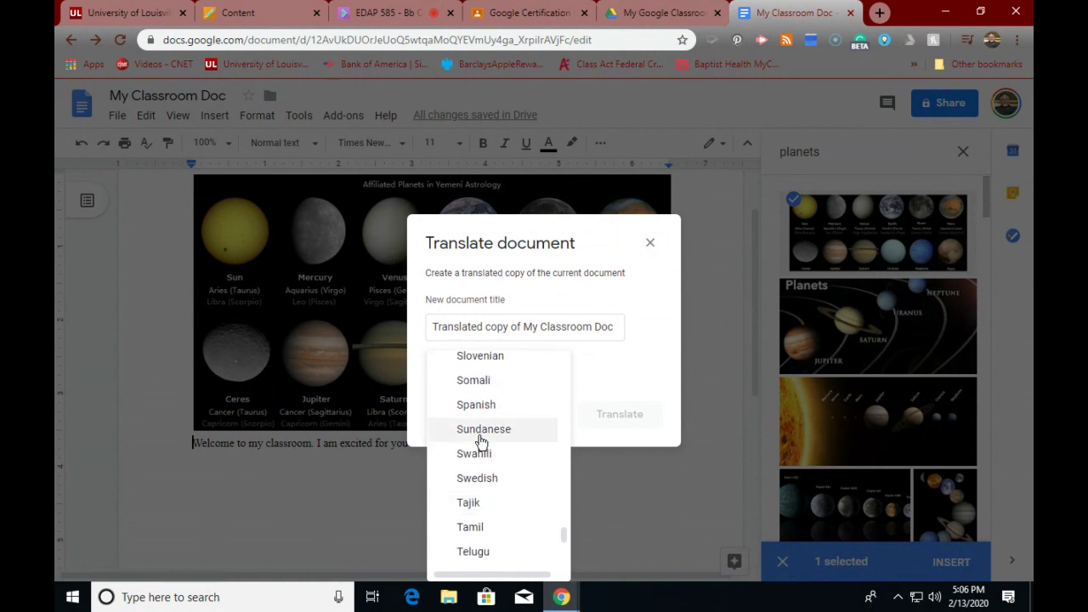
{"action": "left_click", "coordinate": [473, 410]}
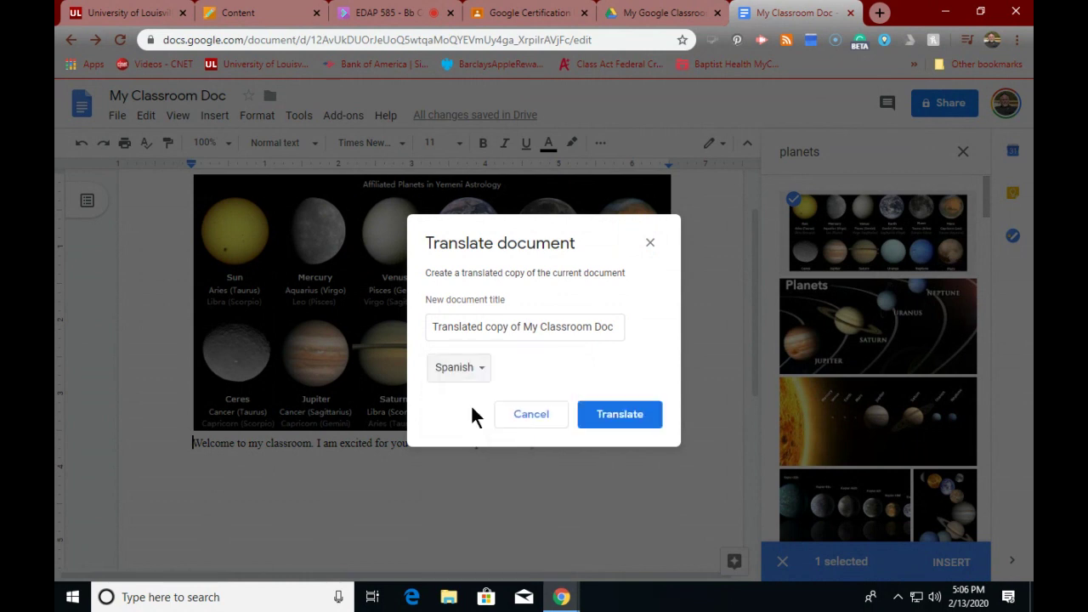
{"action": "left_click", "coordinate": [629, 422]}
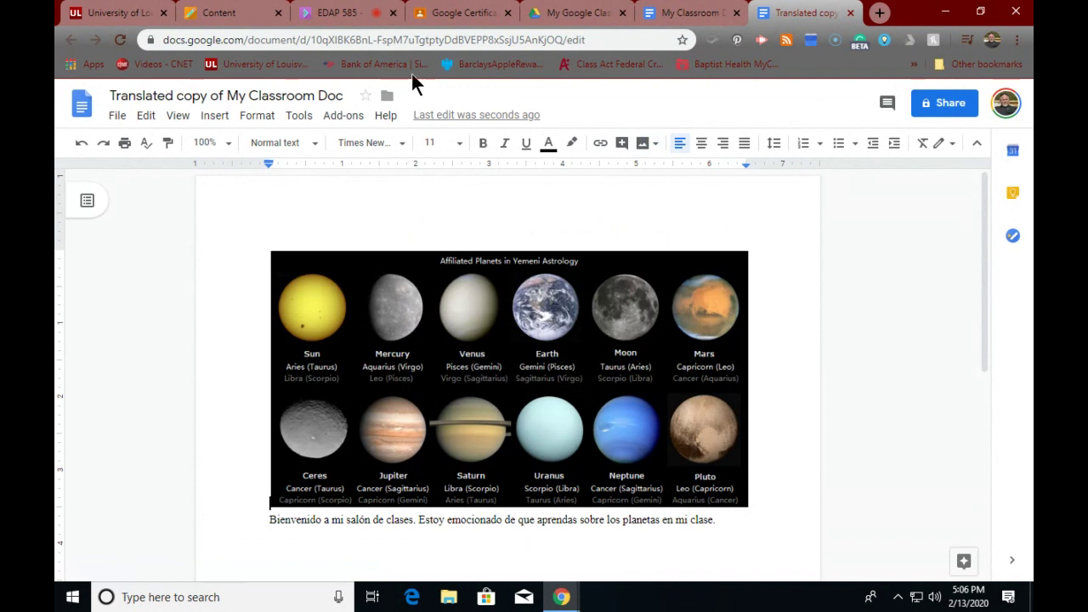
- Check the File menu in the translated copy and select its planets chart above the Spanish sentence
{"action": "left_click", "coordinate": [118, 116]}
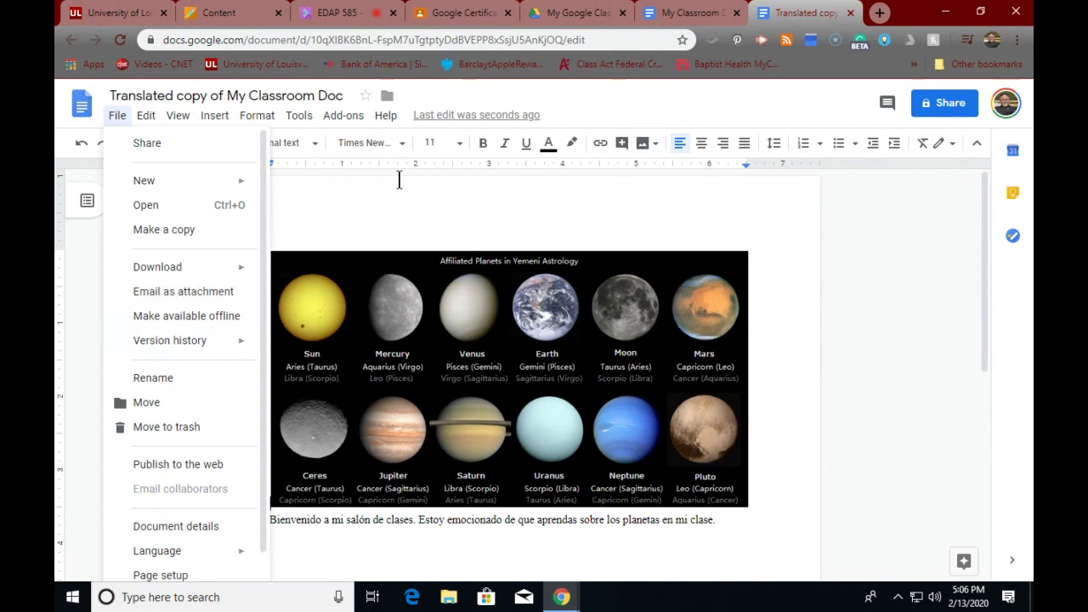
{"action": "left_click", "coordinate": [360, 214]}
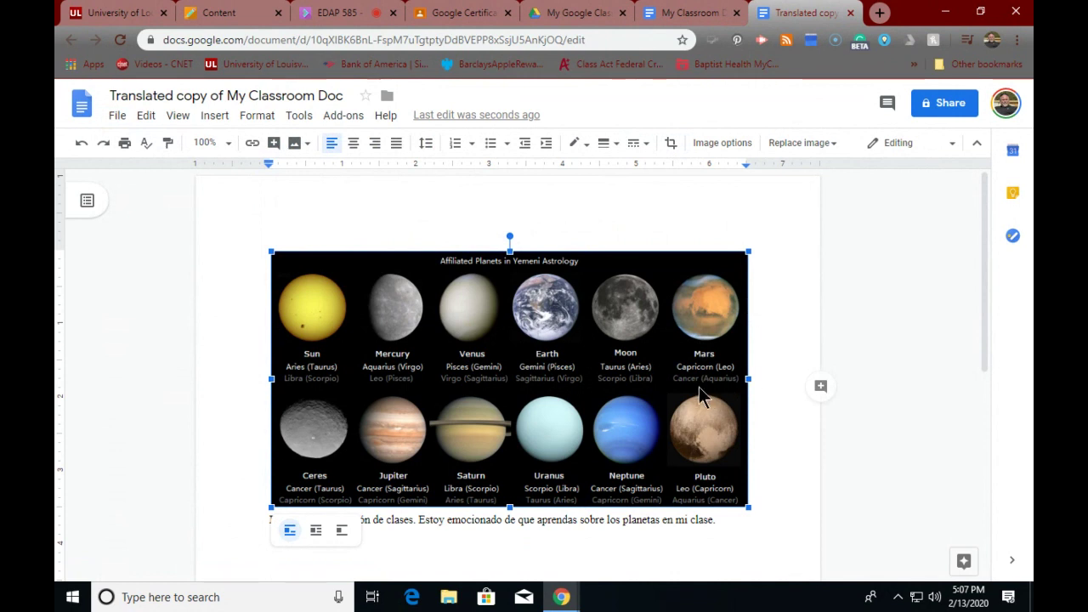
{"action": "scroll", "coordinate": [699, 387], "scroll_direction": "down", "scroll_amount": 3}
{"action": "scroll", "coordinate": [697, 383], "scroll_direction": "up", "scroll_amount": 2}
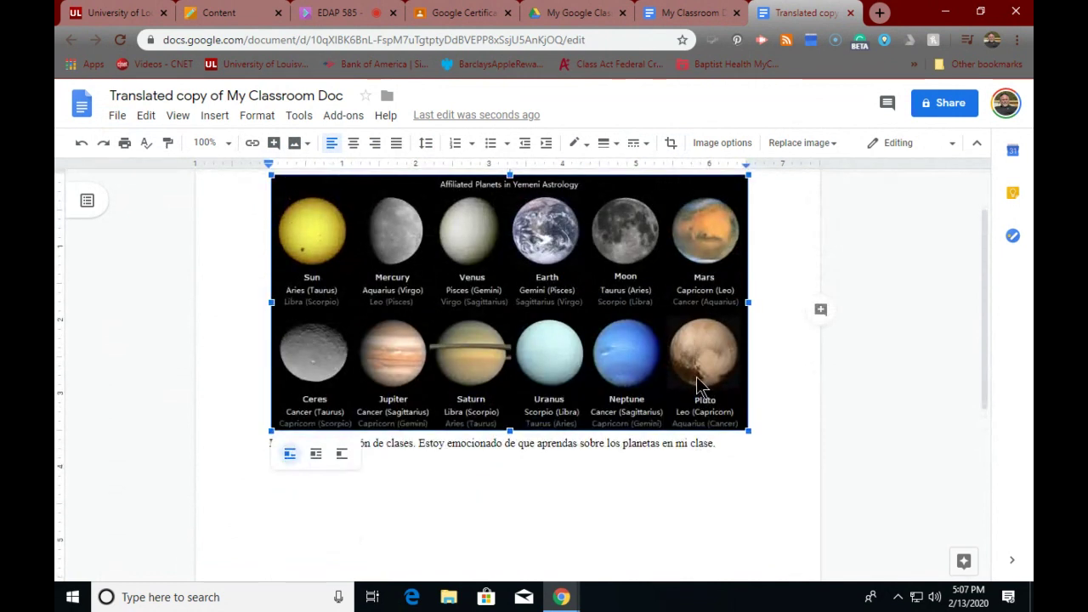
{"action": "scroll", "coordinate": [484, 222], "scroll_direction": "up", "scroll_amount": 1}
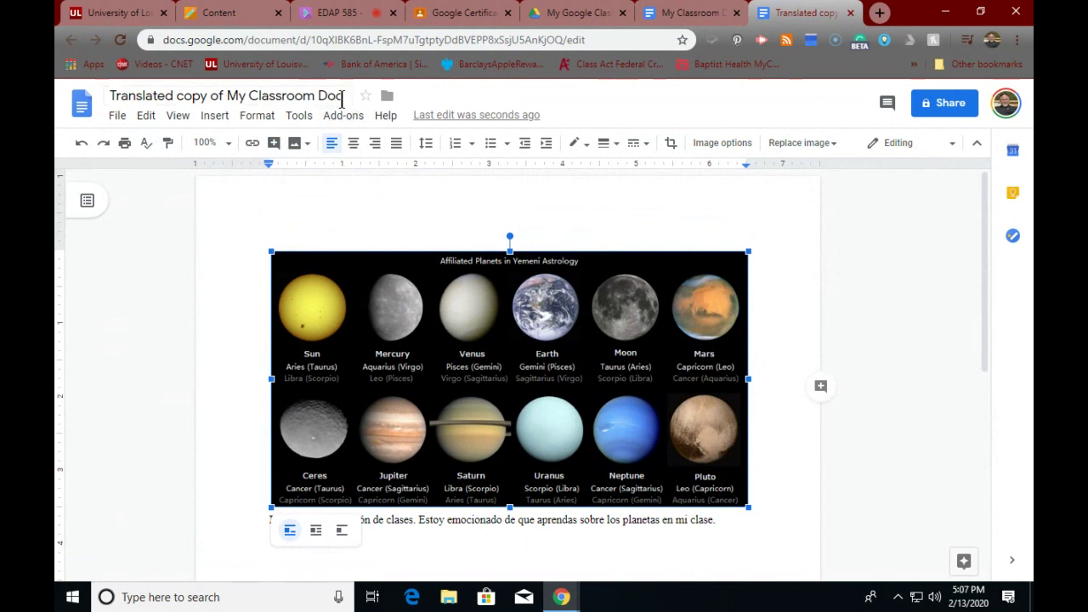
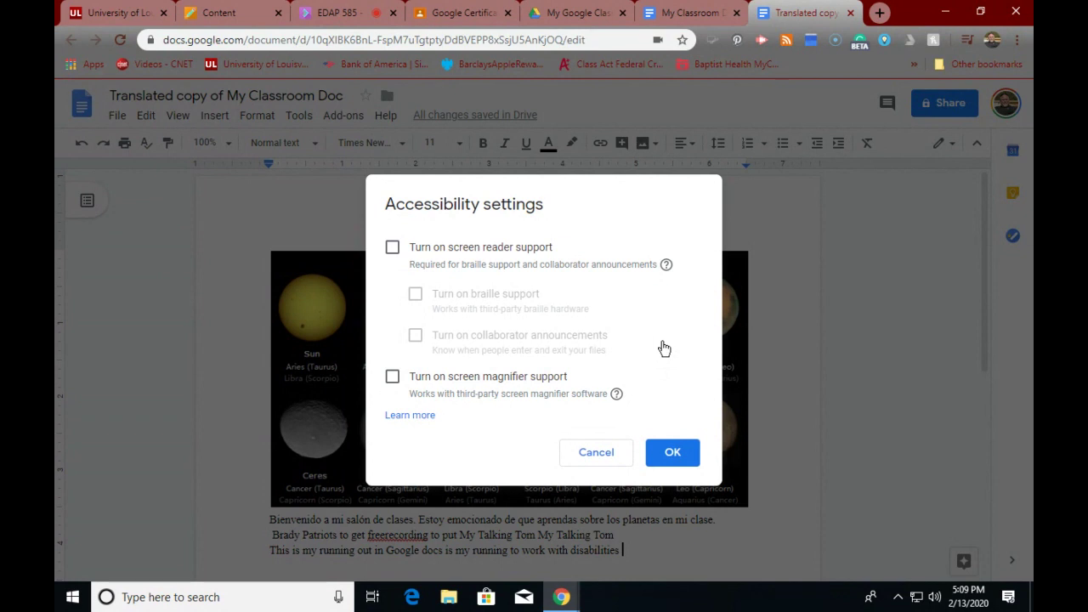
- Cancel the accessibility settings and show the Add-ons menu listing Doc To Form and Translate+
{"action": "left_click", "coordinate": [583, 453]}
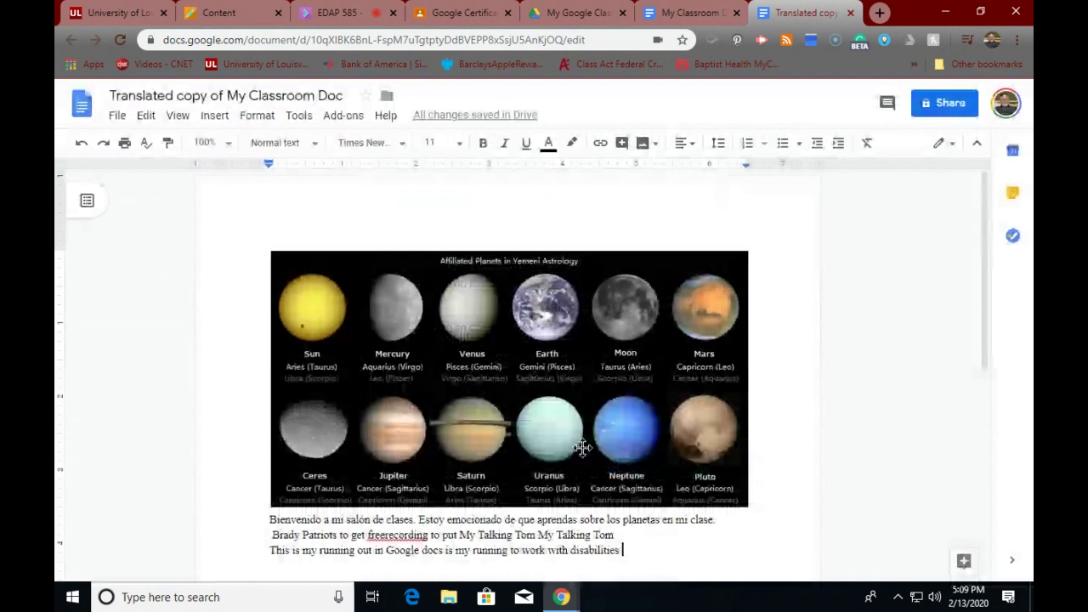
{"action": "left_click", "coordinate": [343, 116]}
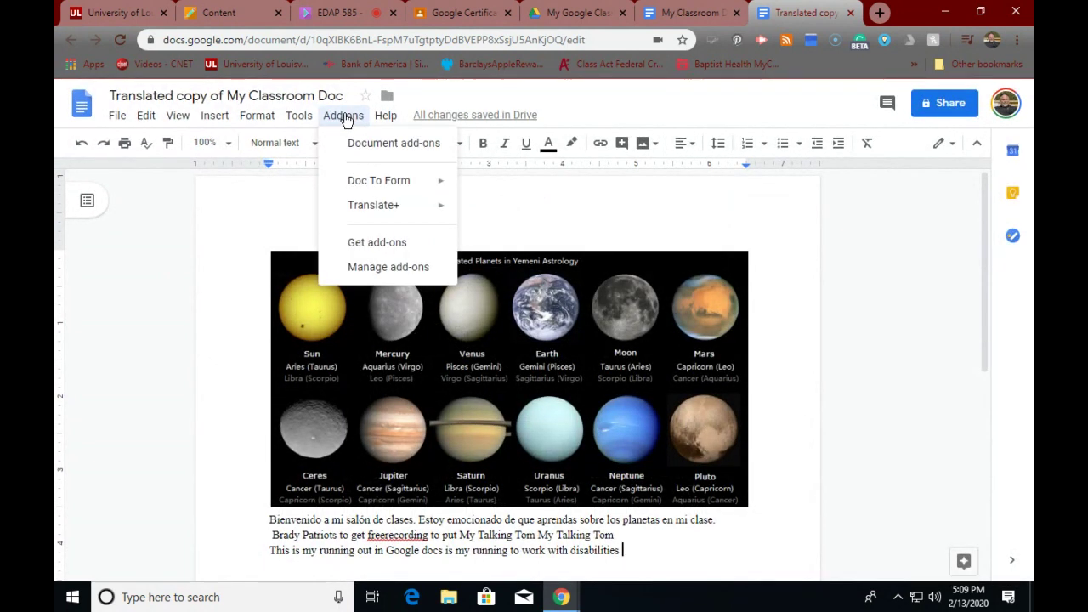
{"action": "mouse_move", "coordinate": [331, 181]}
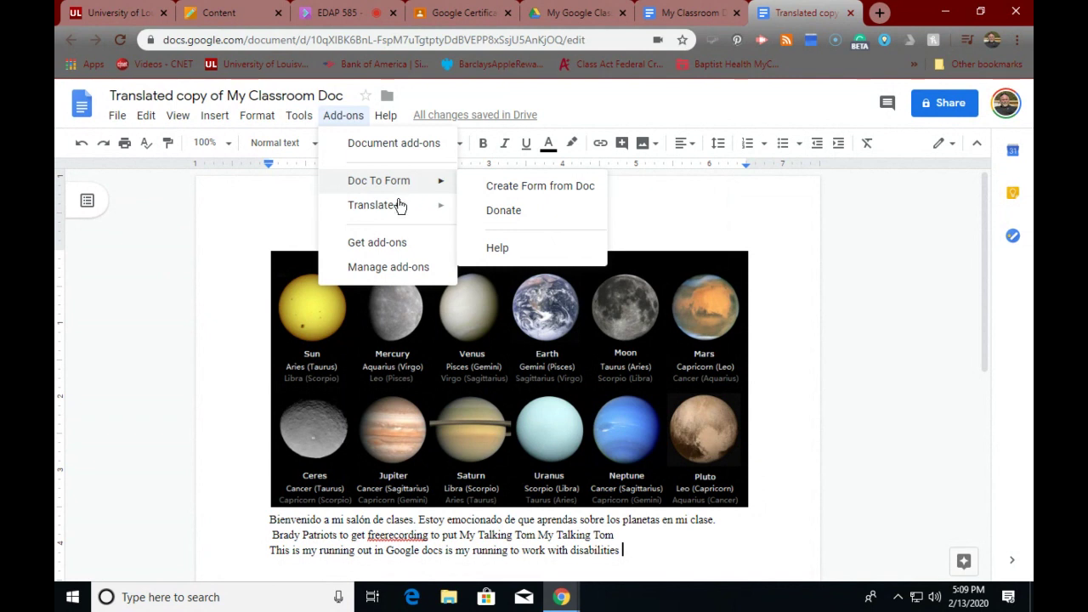
- Find Word Cloud Generator in the add-on Marketplace and open its details page
{"action": "left_click", "coordinate": [358, 240]}
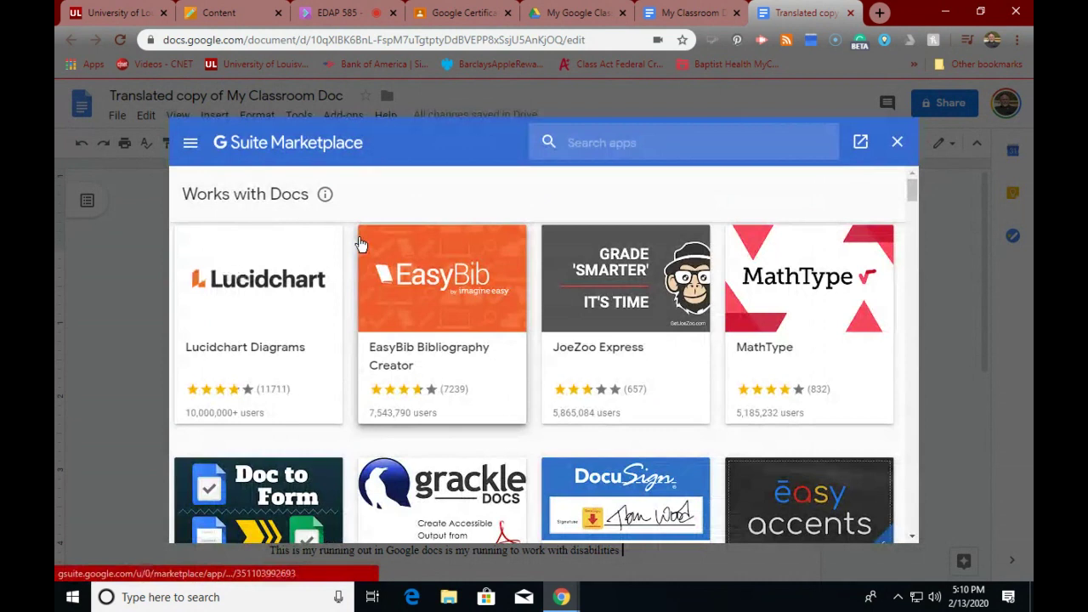
{"action": "scroll", "coordinate": [551, 330], "scroll_direction": "down", "scroll_amount": 5}
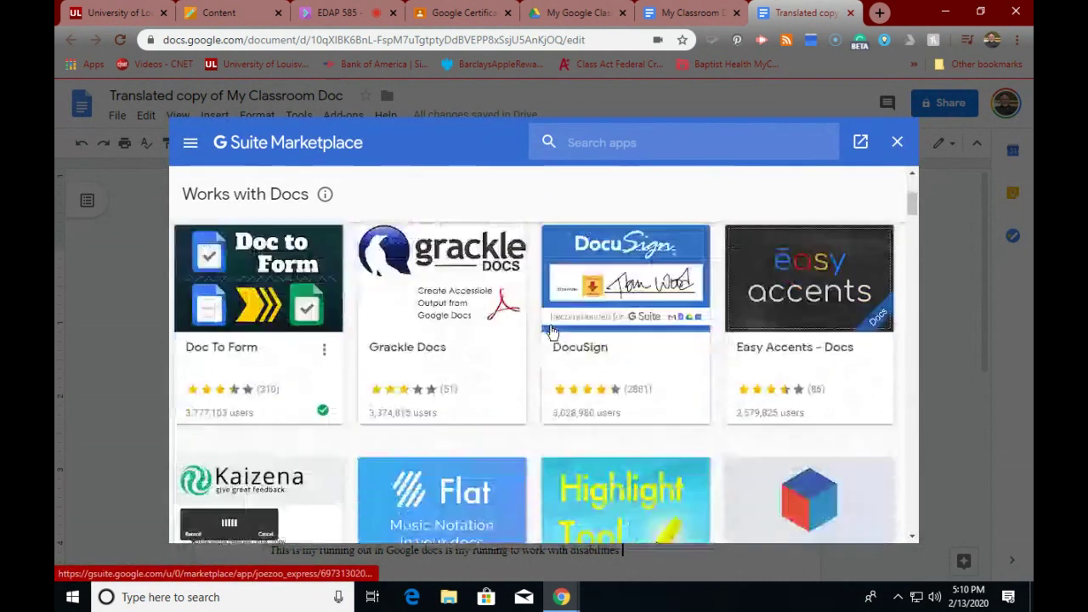
{"action": "scroll", "coordinate": [551, 330], "scroll_direction": "down", "scroll_amount": 2}
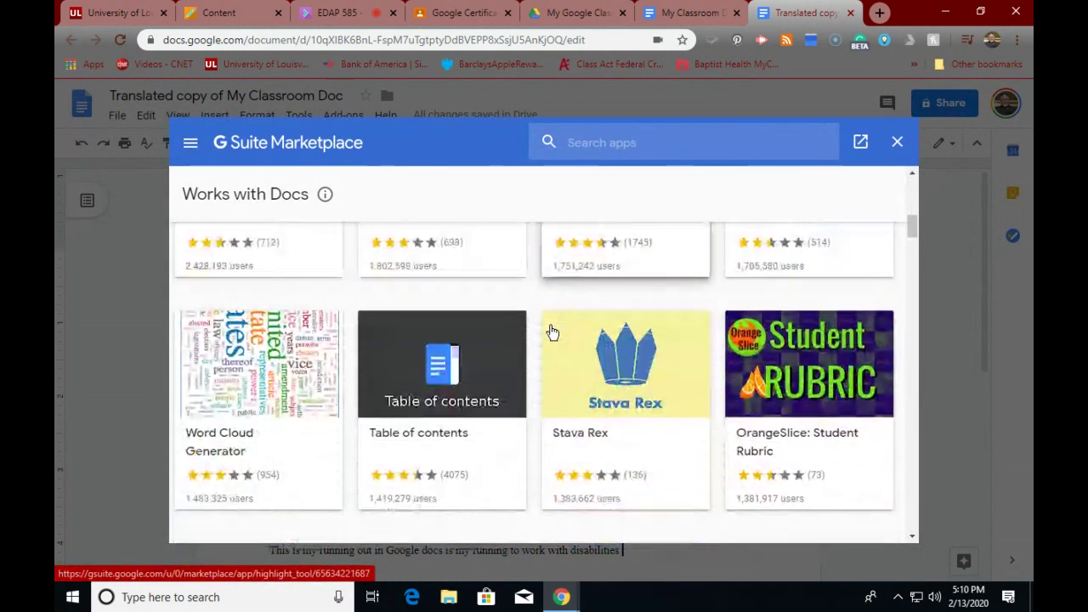
{"action": "left_click", "coordinate": [274, 391]}
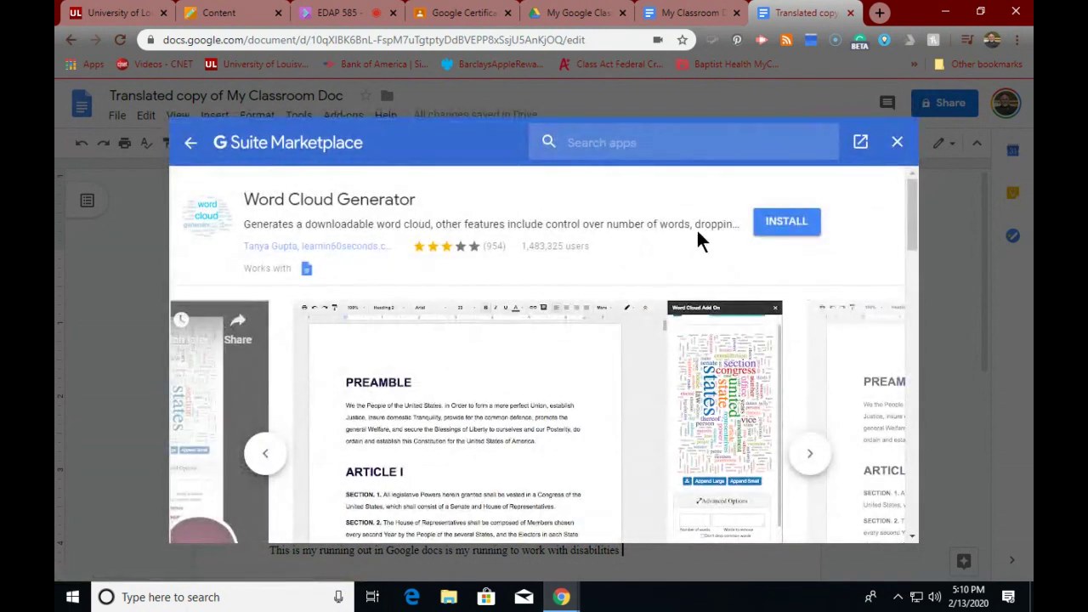
- Install Word Cloud Generator, granting your Google account access, and dismiss the confirmation
{"action": "left_click", "coordinate": [760, 222]}
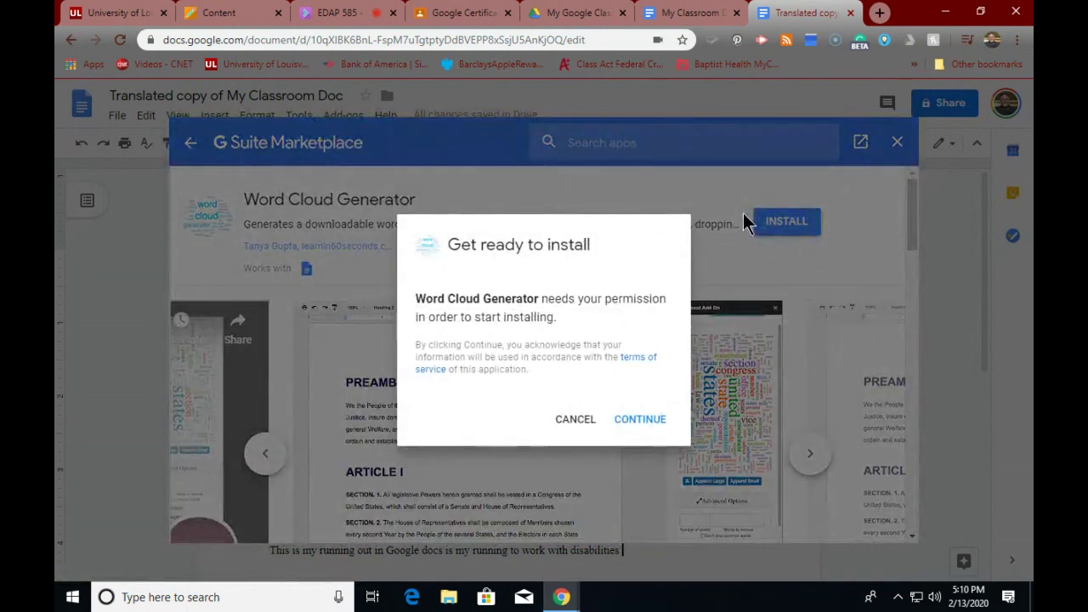
{"action": "left_click", "coordinate": [649, 422]}
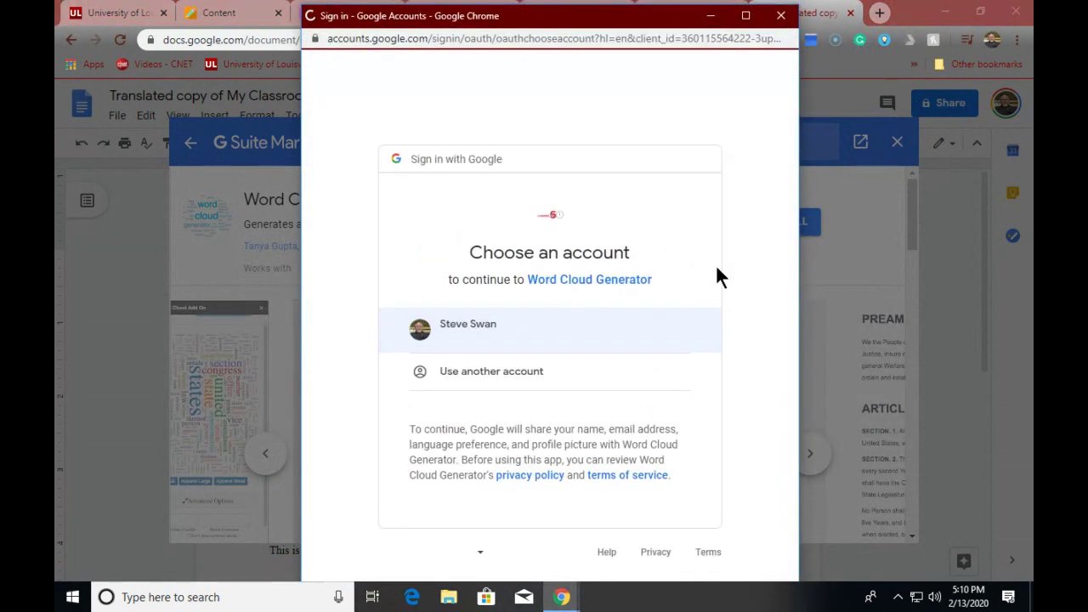
{"action": "left_click", "coordinate": [527, 326]}
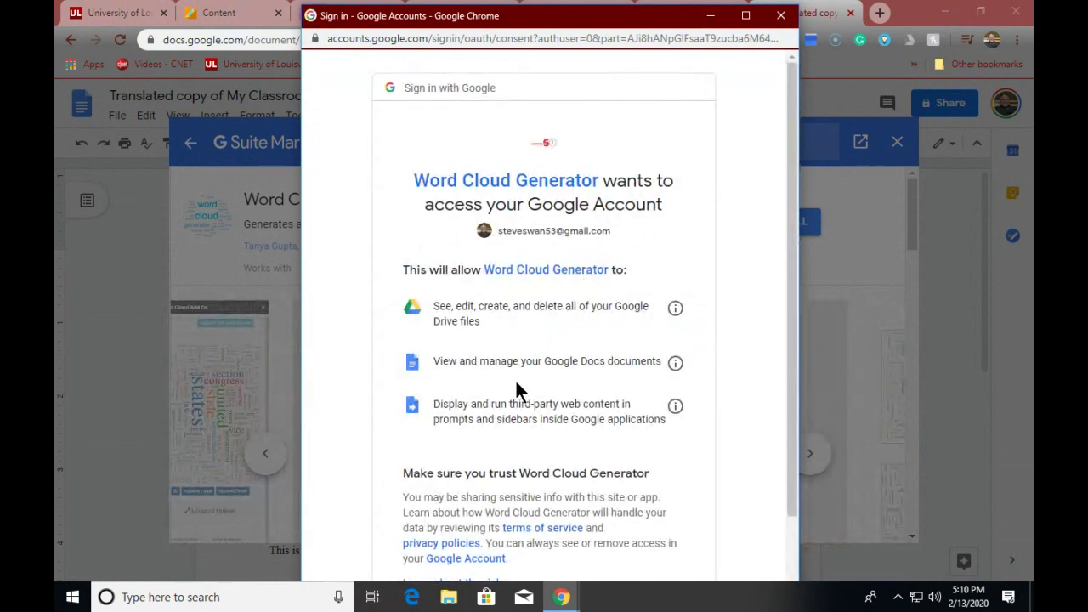
{"action": "scroll", "coordinate": [515, 379], "scroll_direction": "down", "scroll_amount": 2}
{"action": "left_click", "coordinate": [647, 515]}
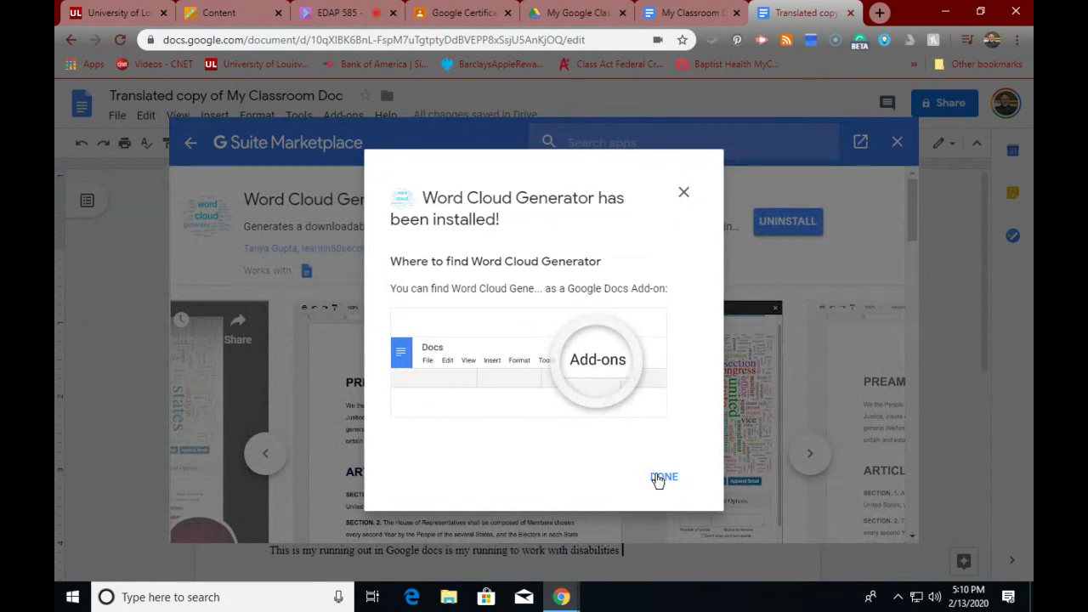
{"action": "left_click", "coordinate": [659, 478]}
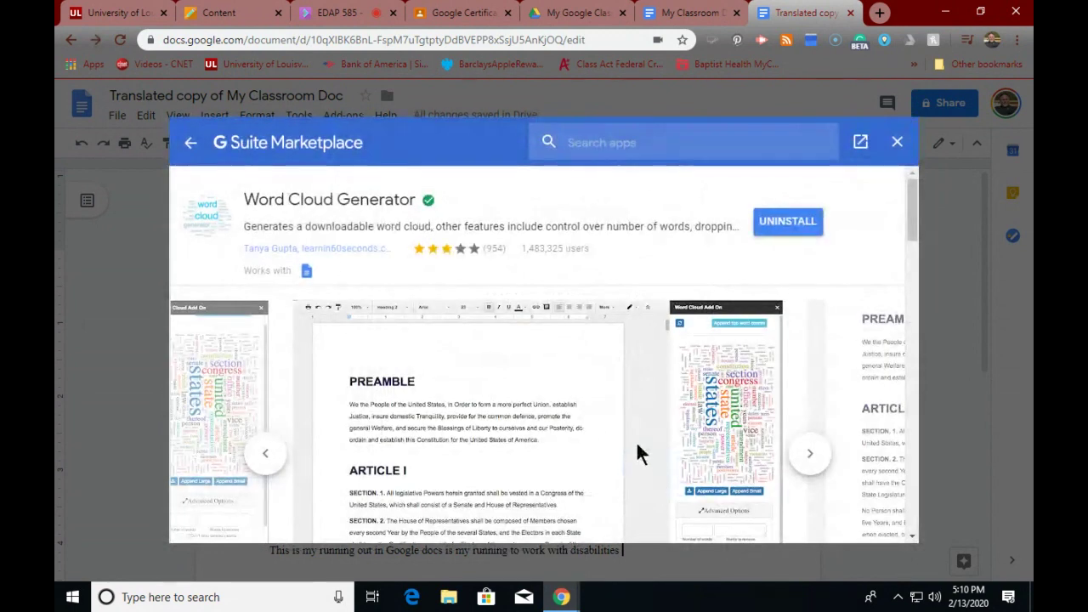
- Close the Marketplace and launch Word Cloud Generator's Classic word cloud panel
{"action": "left_click", "coordinate": [897, 142]}
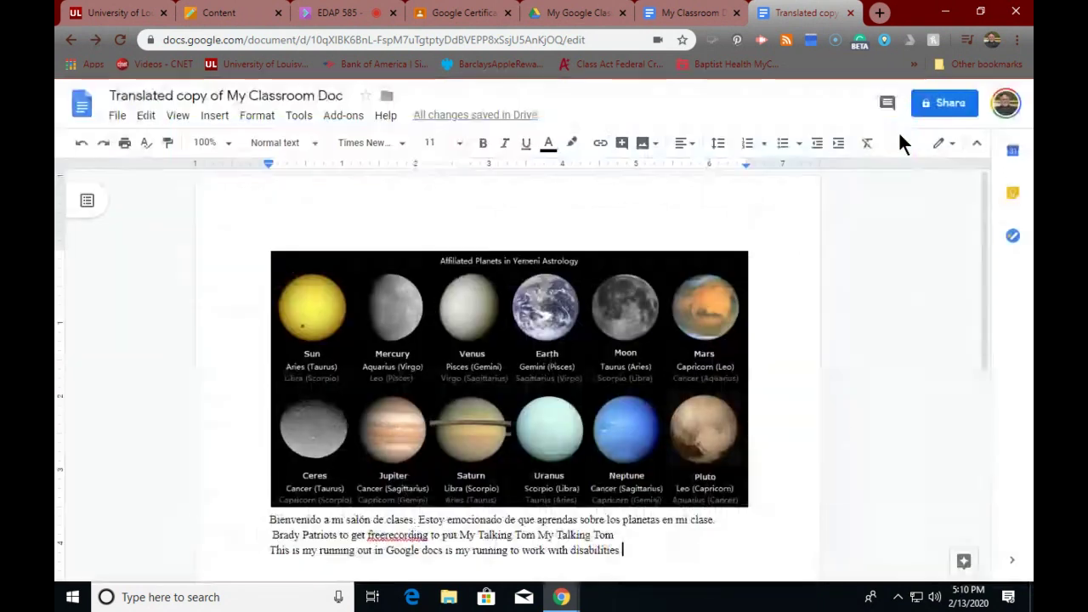
{"action": "left_click", "coordinate": [350, 116]}
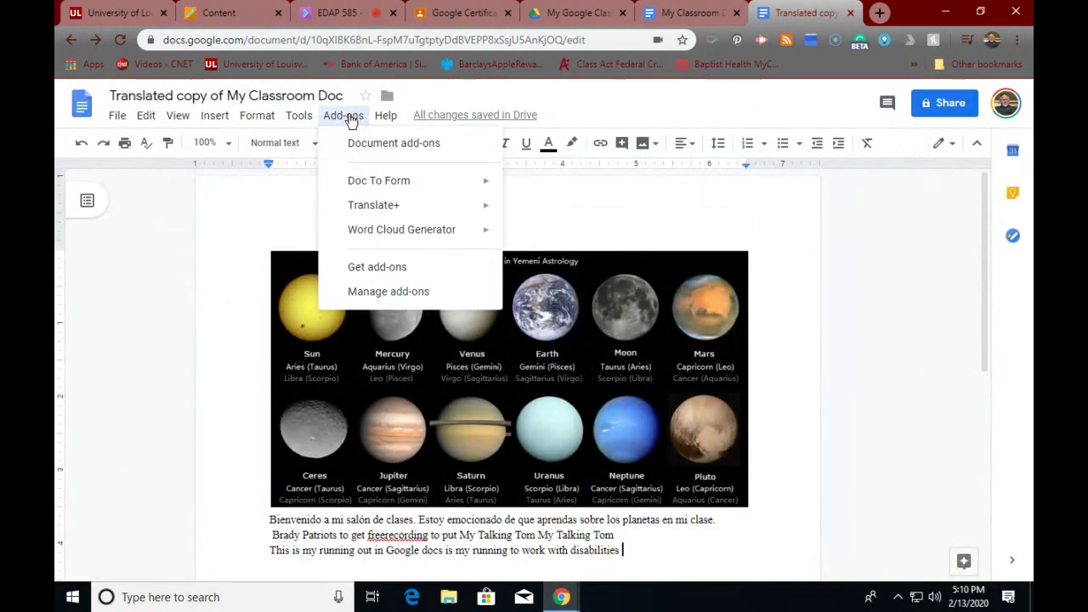
{"action": "mouse_move", "coordinate": [413, 236]}
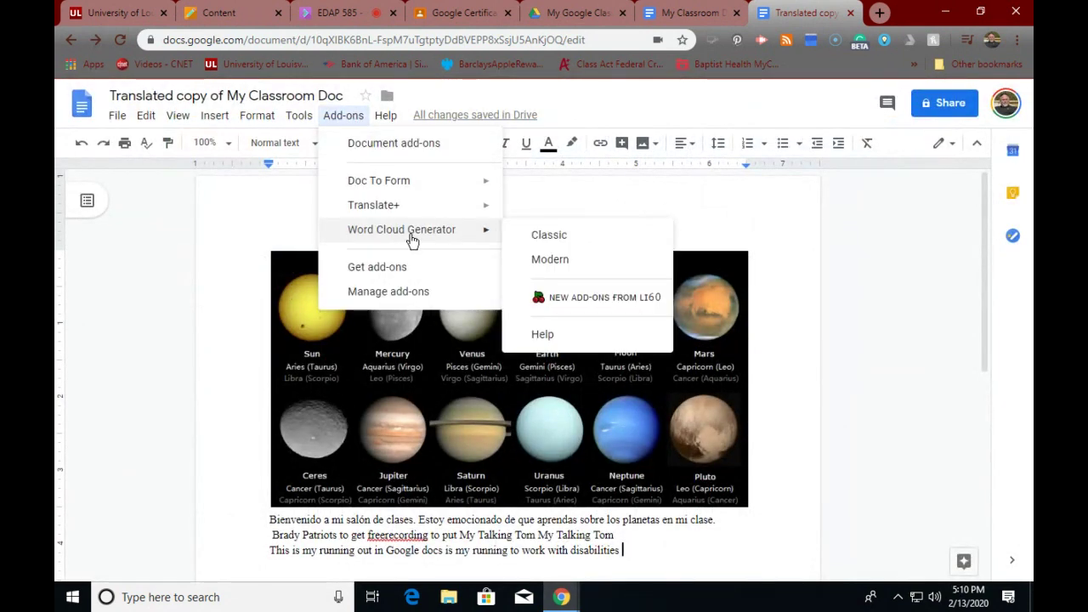
{"action": "left_click", "coordinate": [557, 242]}
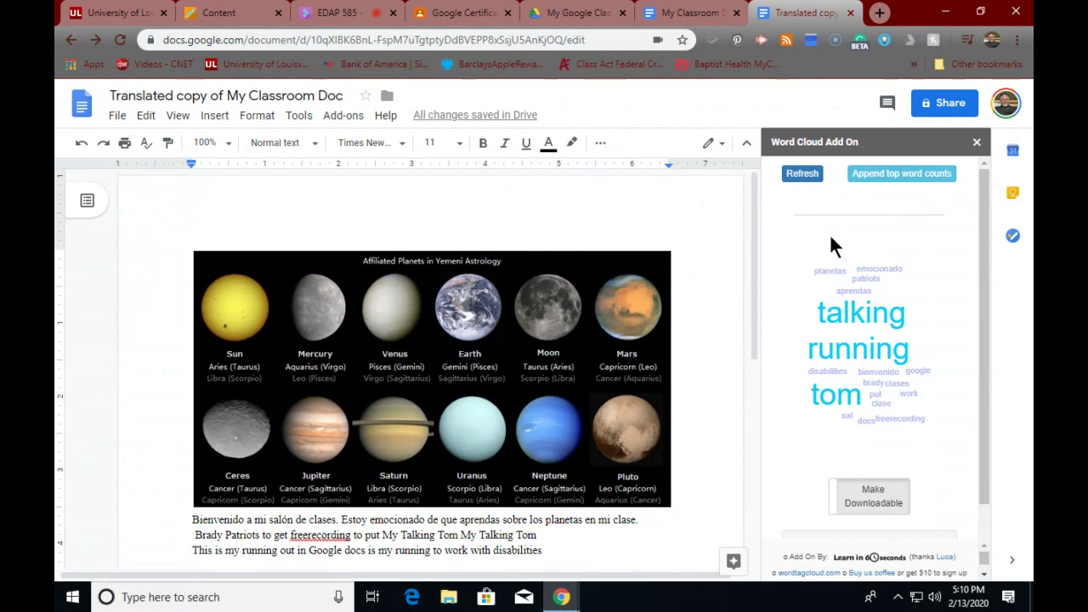
- Insert a Word/Frequency table of top word counts into the document
{"action": "left_click", "coordinate": [884, 178]}
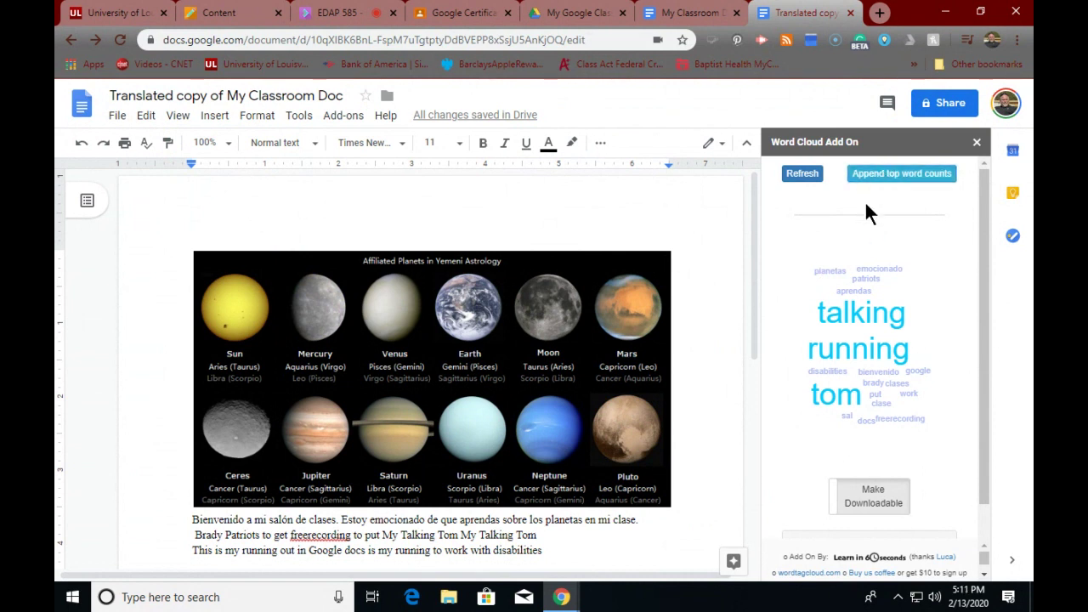
{"action": "scroll", "coordinate": [829, 312], "scroll_direction": "down", "scroll_amount": 1}
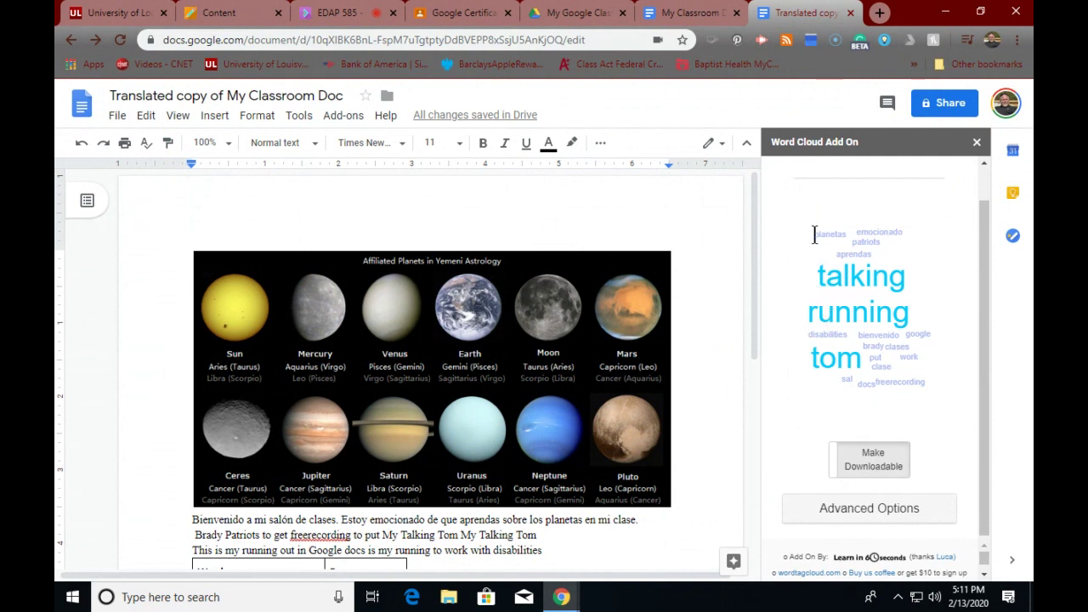
{"action": "scroll", "coordinate": [814, 233], "scroll_direction": "up", "scroll_amount": 1}
- Regenerate the word cloud from the document and select its biggest words
{"action": "left_click", "coordinate": [784, 175]}
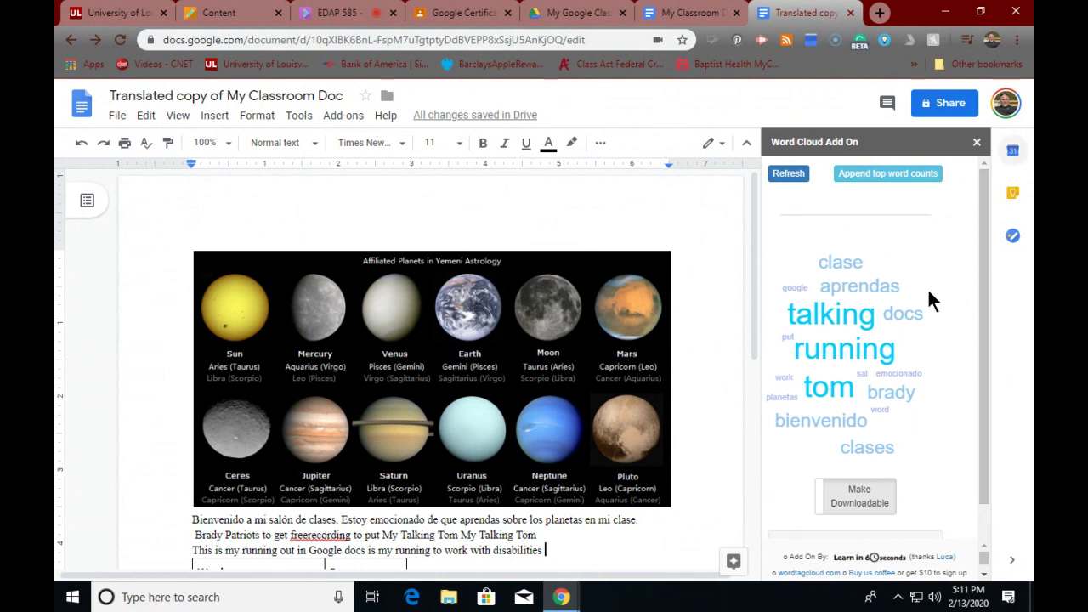
{"action": "scroll", "coordinate": [855, 377], "scroll_direction": "down", "scroll_amount": 2}
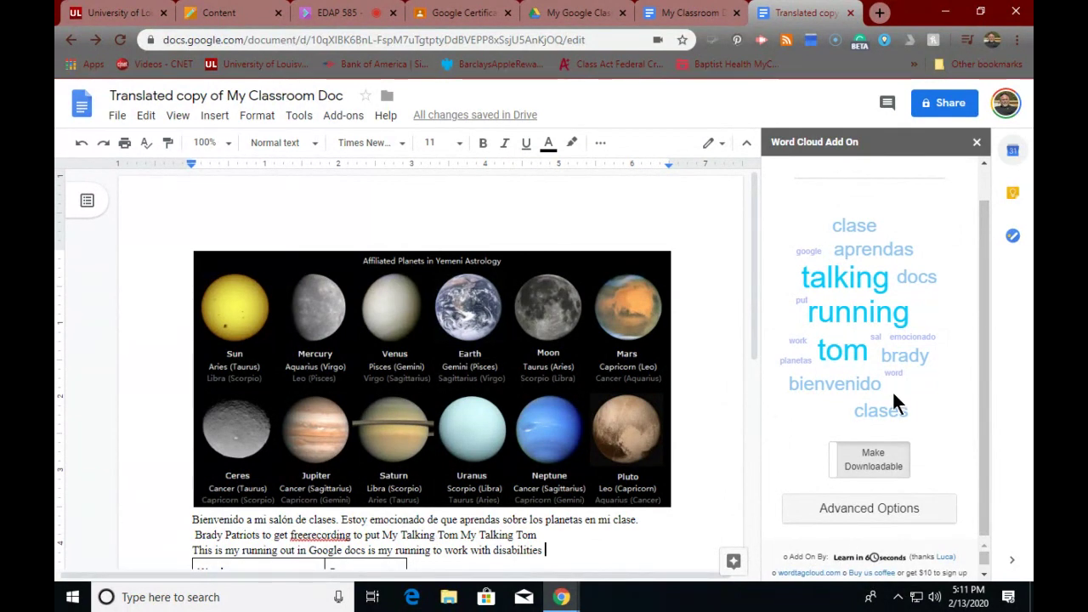
{"action": "left_click_drag", "start_coordinate": [837, 334], "coordinate": [775, 335]}
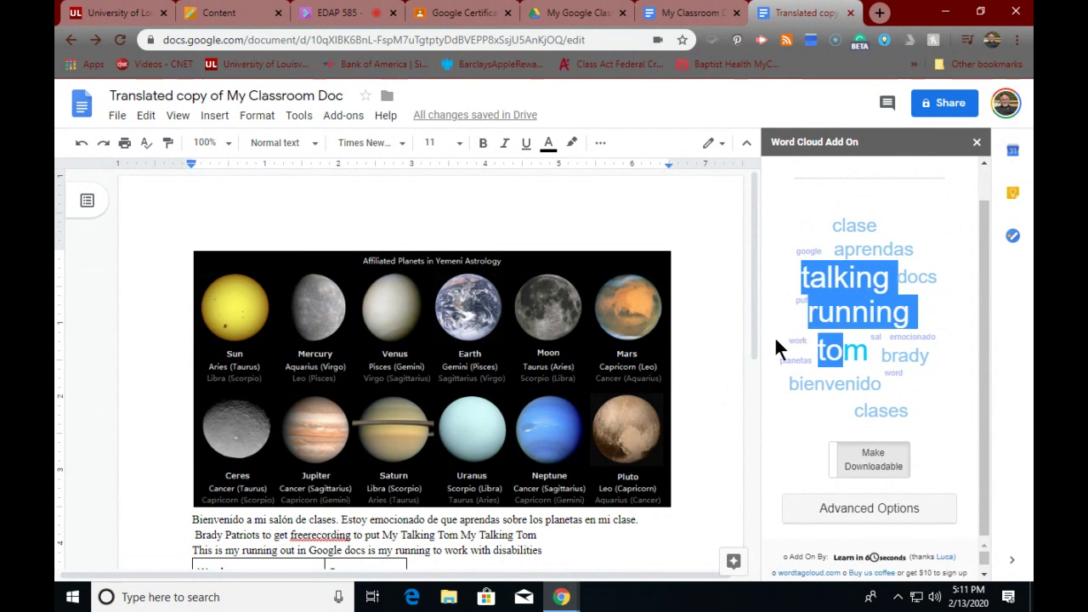
- Use the cloud's advanced options to make it a downloadable image
{"action": "left_click", "coordinate": [833, 518]}
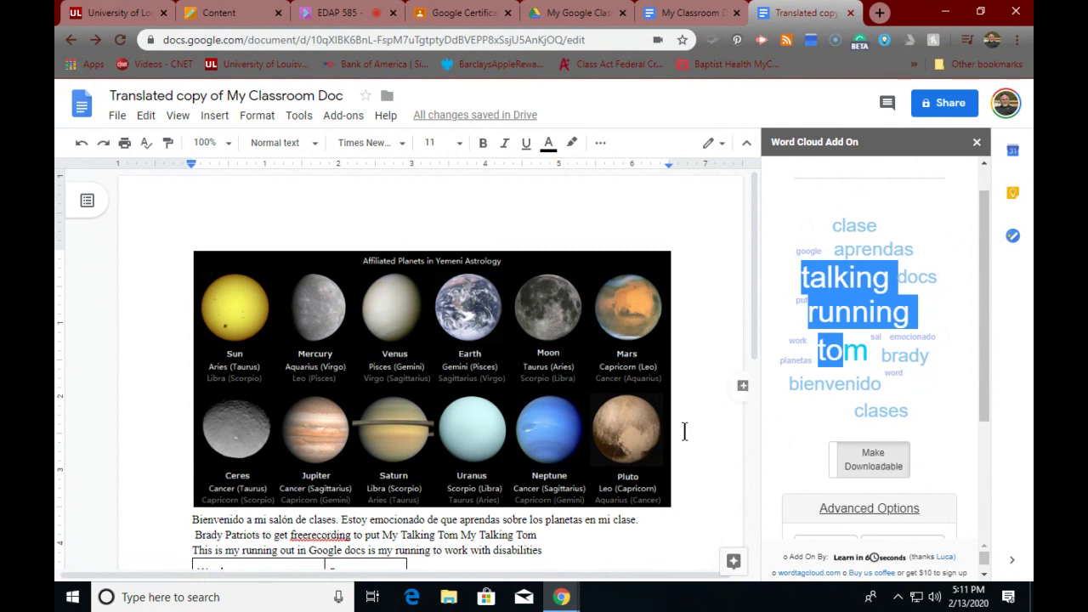
{"action": "scroll", "coordinate": [684, 431], "scroll_direction": "down", "scroll_amount": 5}
{"action": "scroll", "coordinate": [682, 429], "scroll_direction": "up", "scroll_amount": 2}
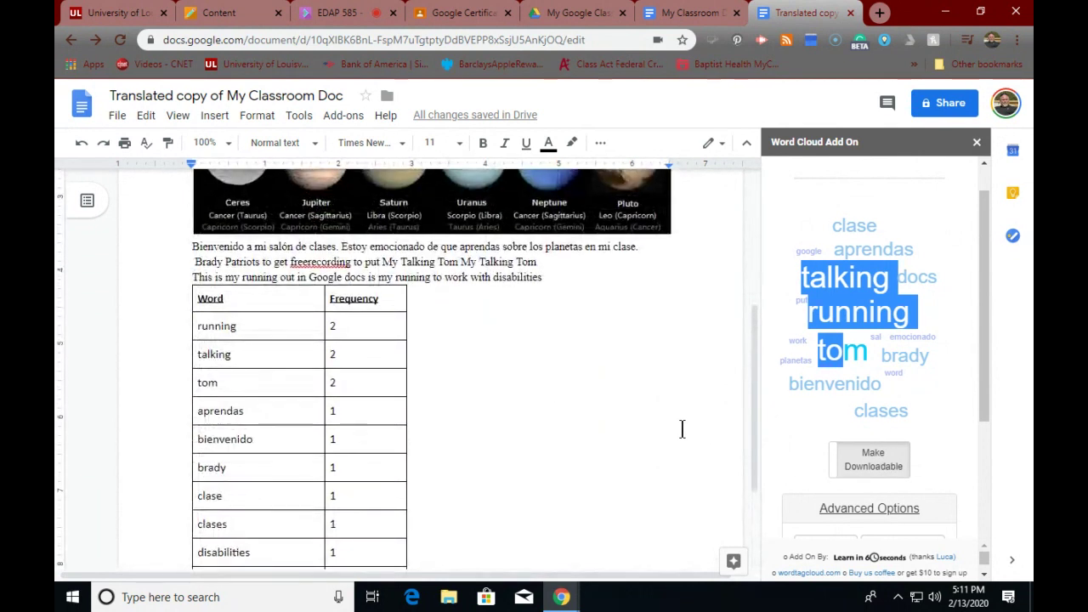
{"action": "scroll", "coordinate": [683, 428], "scroll_direction": "down", "scroll_amount": 1}
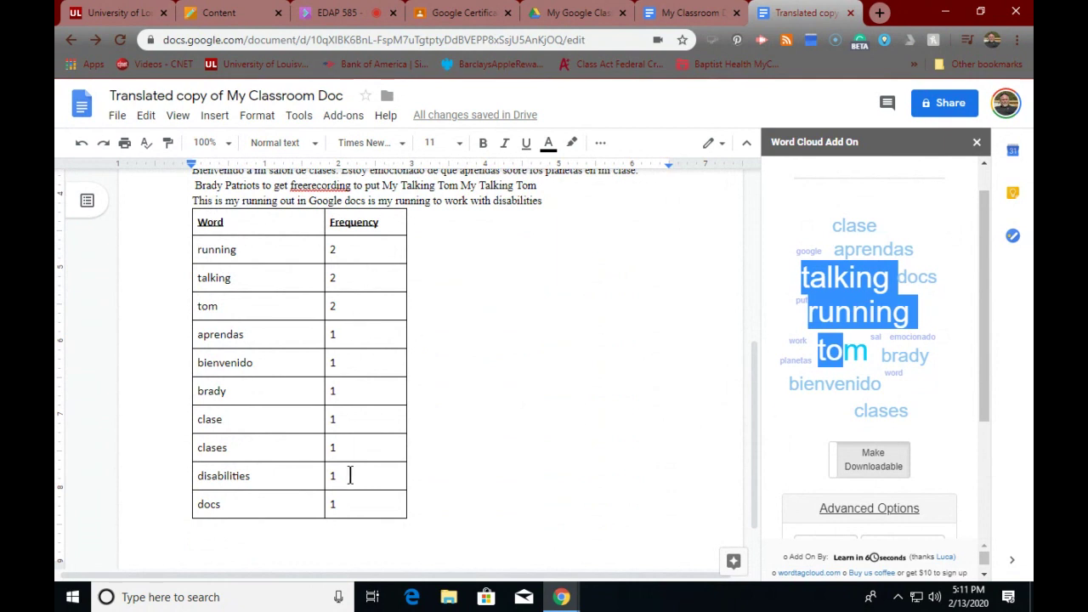
{"action": "scroll", "coordinate": [502, 469], "scroll_direction": "up", "scroll_amount": 5}
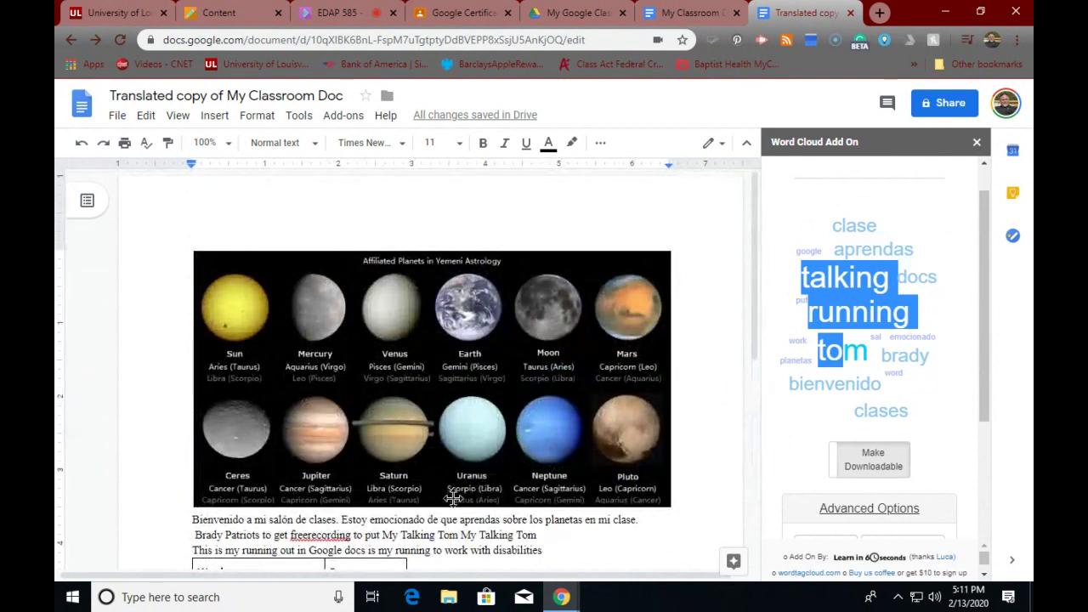
{"action": "scroll", "coordinate": [446, 496], "scroll_direction": "down", "scroll_amount": 4}
{"action": "scroll", "coordinate": [441, 491], "scroll_direction": "up", "scroll_amount": 4}
{"action": "left_click", "coordinate": [868, 460]}
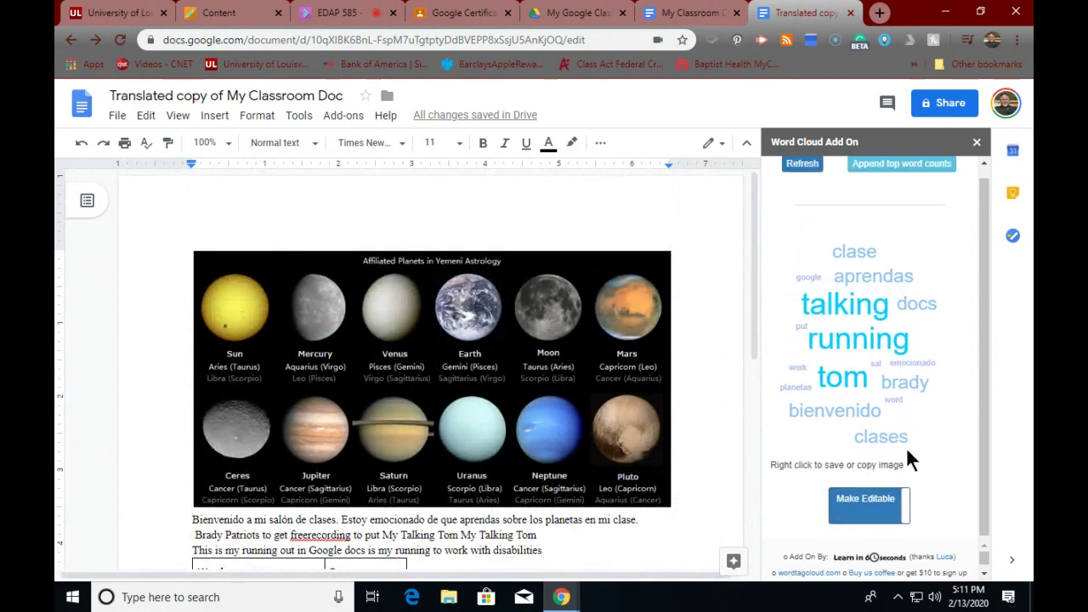
- Copy the word cloud image and paste it on page two below the Word/Frequency table
{"action": "right_click", "coordinate": [837, 281]}
{"action": "left_click", "coordinate": [867, 304]}
{"action": "scroll", "coordinate": [505, 356], "scroll_direction": "down", "scroll_amount": 1}
{"action": "scroll", "coordinate": [505, 356], "scroll_direction": "down", "scroll_amount": 5}
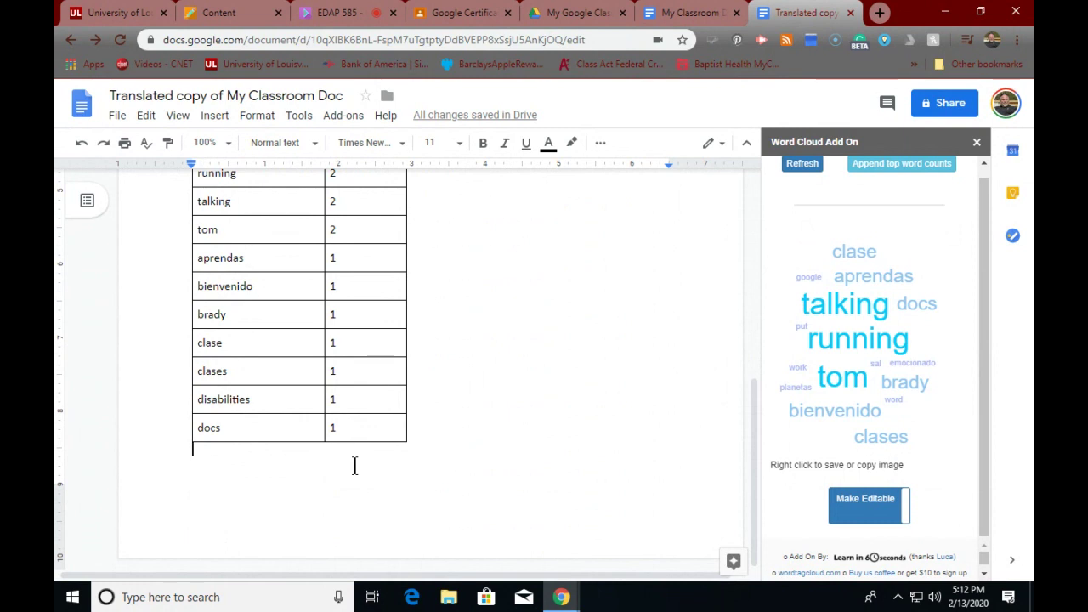
{"action": "key", "text": "ctrl+v"}
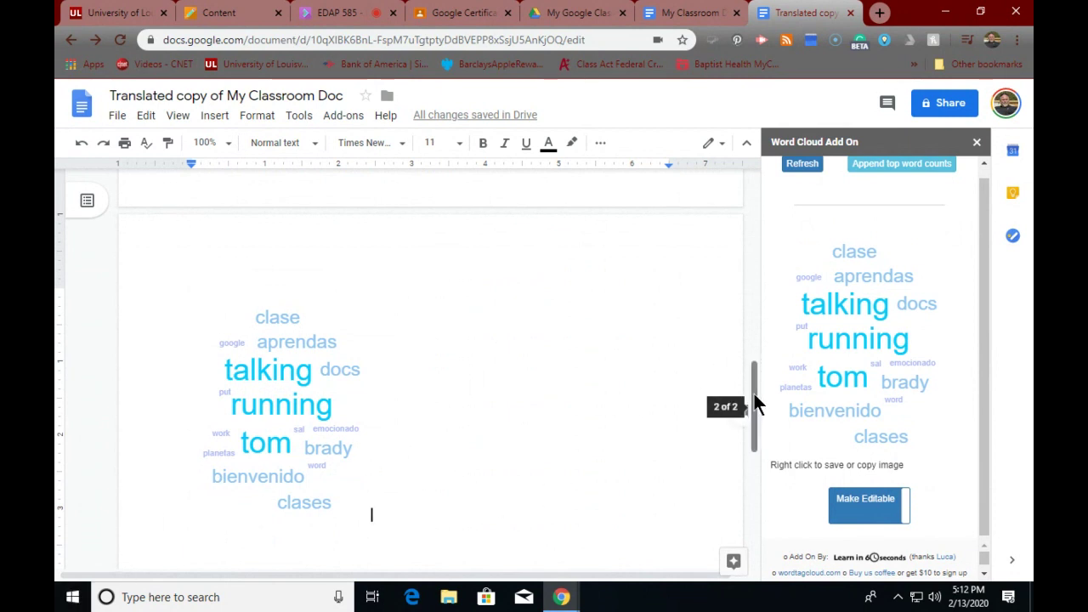
{"action": "left_click_drag", "start_coordinate": [754, 393], "coordinate": [724, 235]}
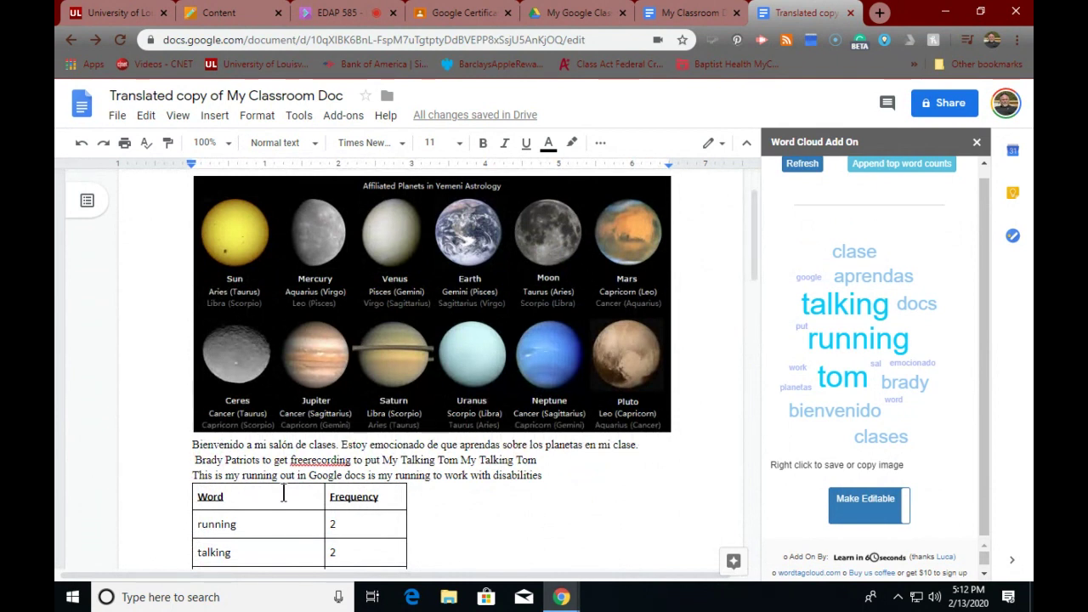
{"action": "scroll", "coordinate": [332, 509], "scroll_direction": "up", "scroll_amount": 1}
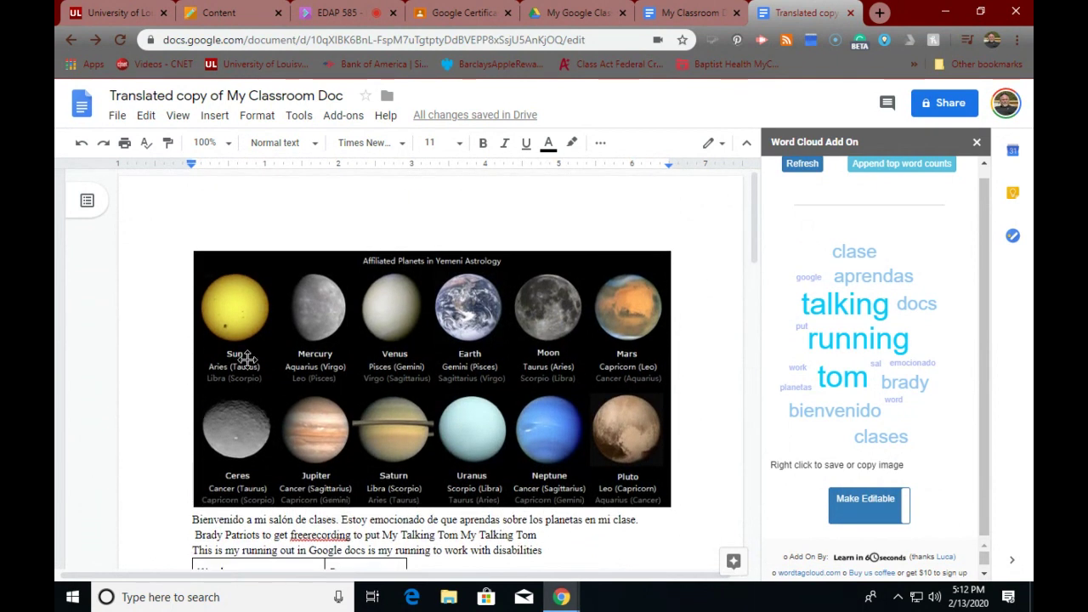
{"action": "scroll", "coordinate": [230, 472], "scroll_direction": "down", "scroll_amount": 1}
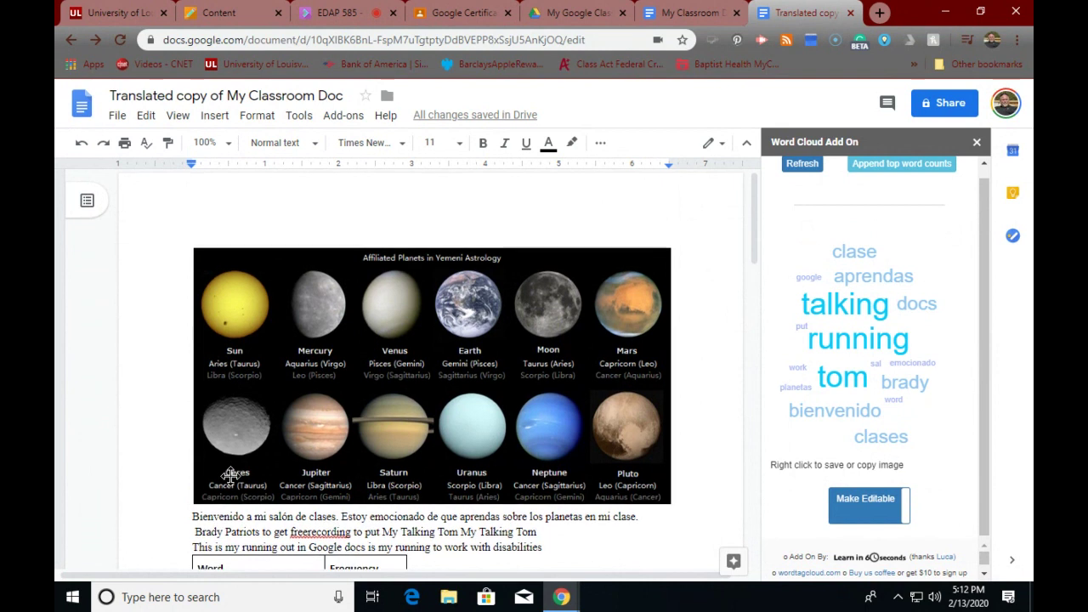
{"action": "scroll", "coordinate": [230, 472], "scroll_direction": "down", "scroll_amount": 8}
{"action": "scroll", "coordinate": [232, 470], "scroll_direction": "up", "scroll_amount": 8}
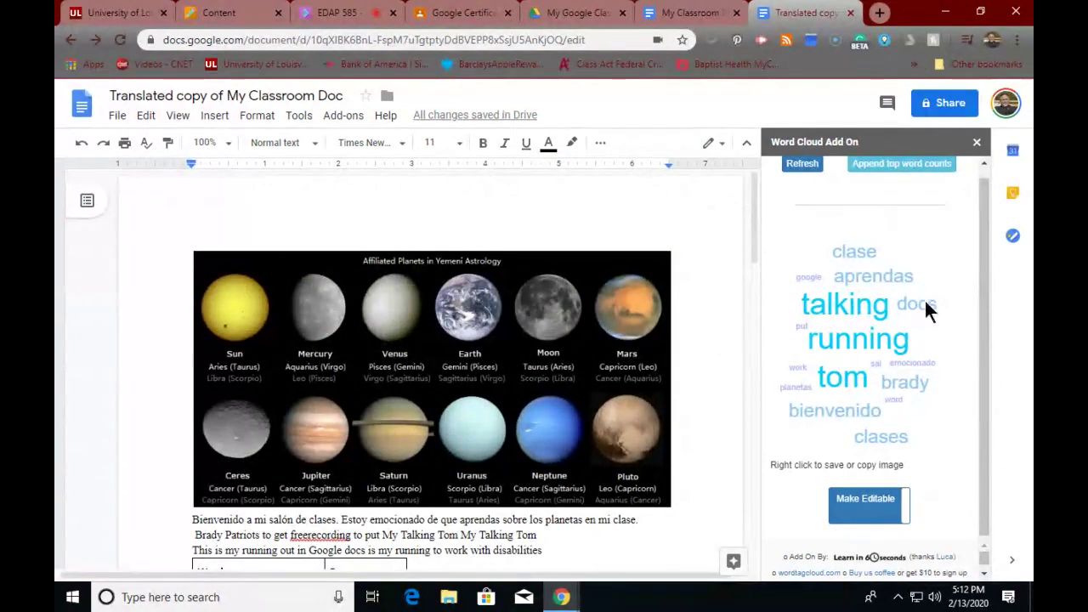
- Close the word cloud panel, enable anyone-with-the-link view sharing, and copy the link
{"action": "left_click", "coordinate": [978, 144]}
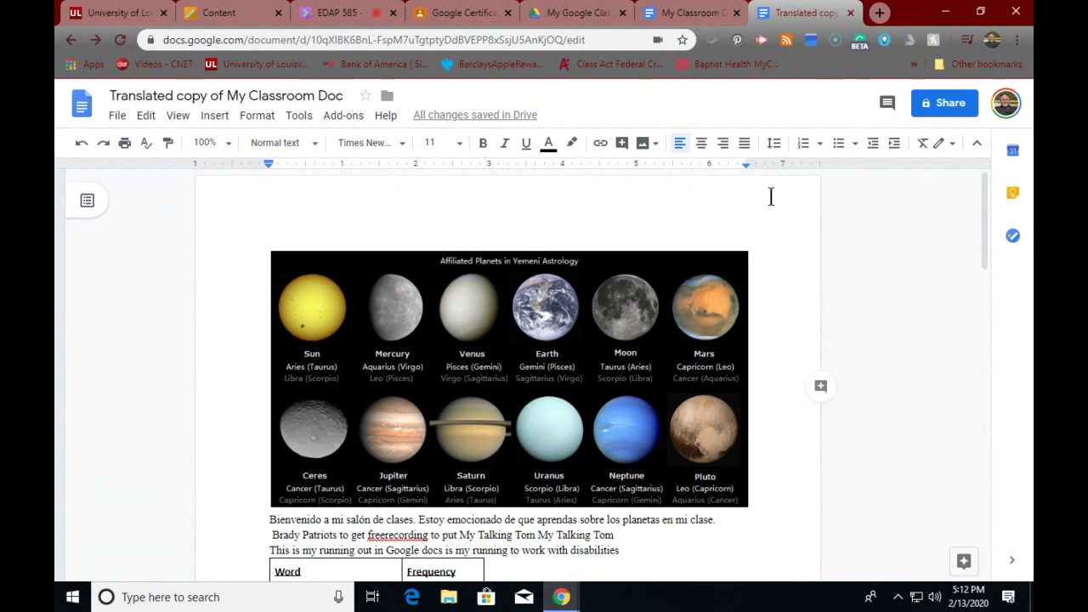
{"action": "left_click", "coordinate": [942, 109]}
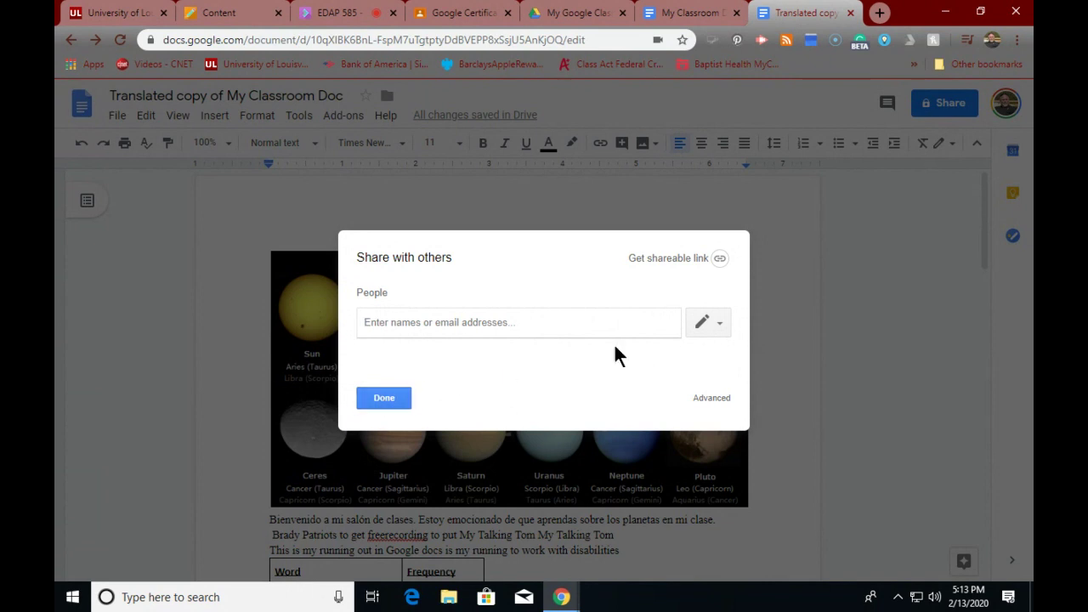
{"action": "left_click", "coordinate": [720, 259]}
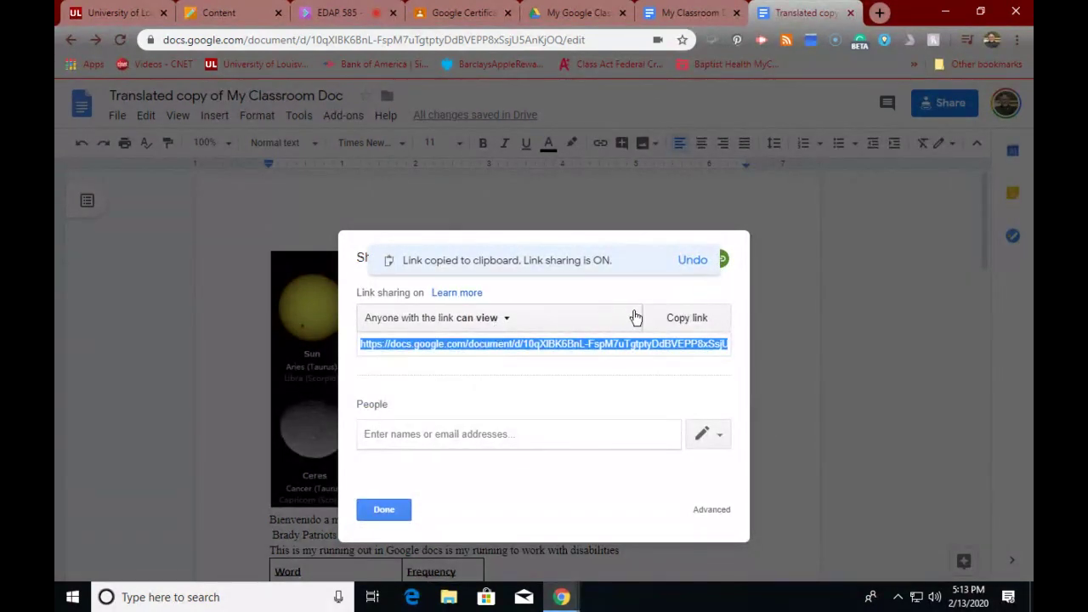
{"action": "left_click", "coordinate": [675, 320]}
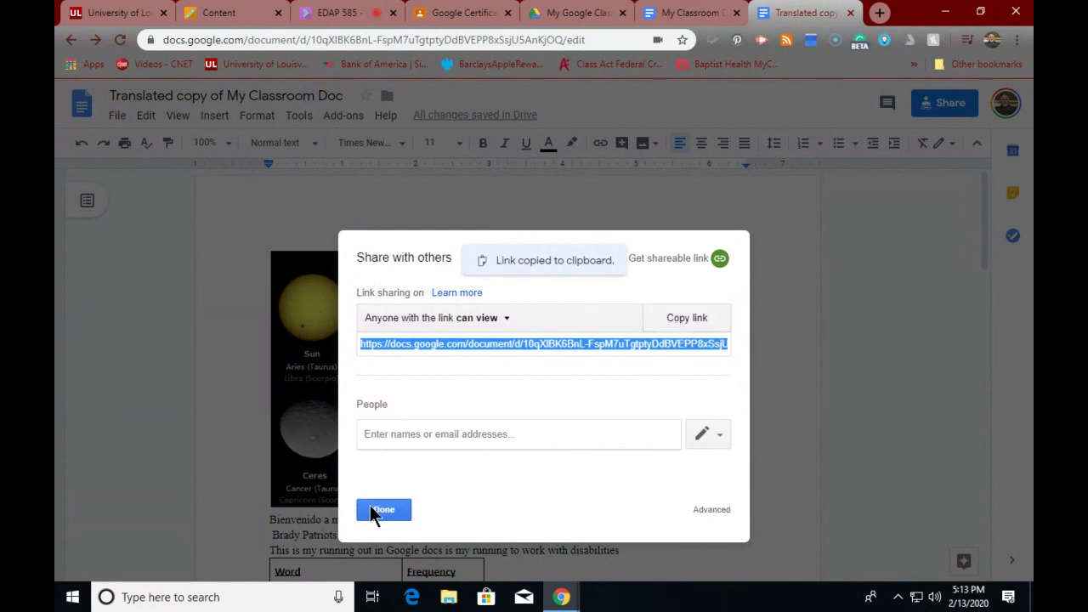
{"action": "left_click", "coordinate": [427, 438]}
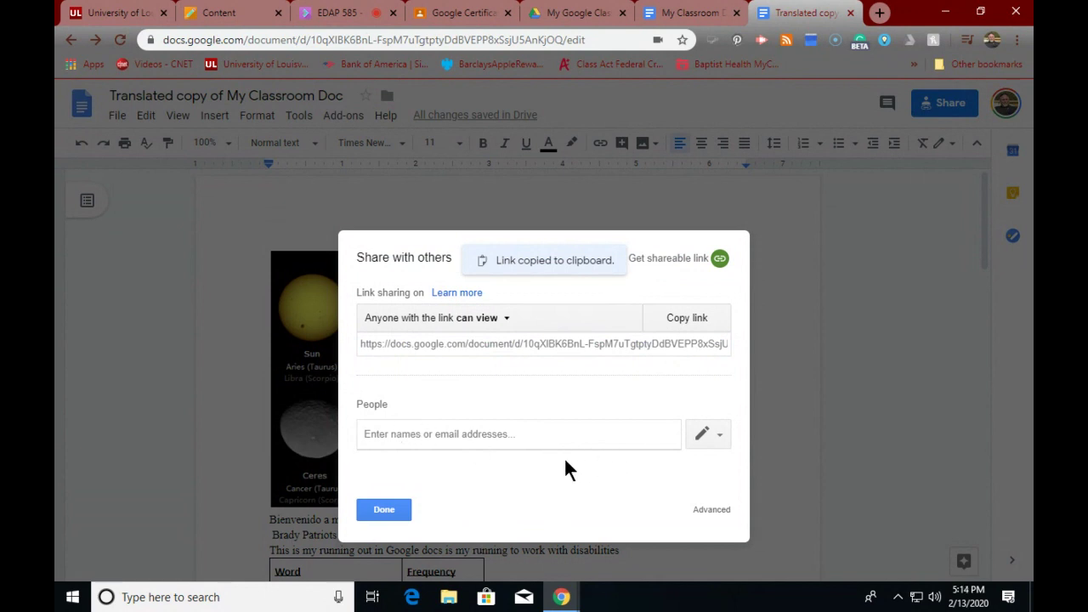
{"action": "left_click", "coordinate": [382, 514]}
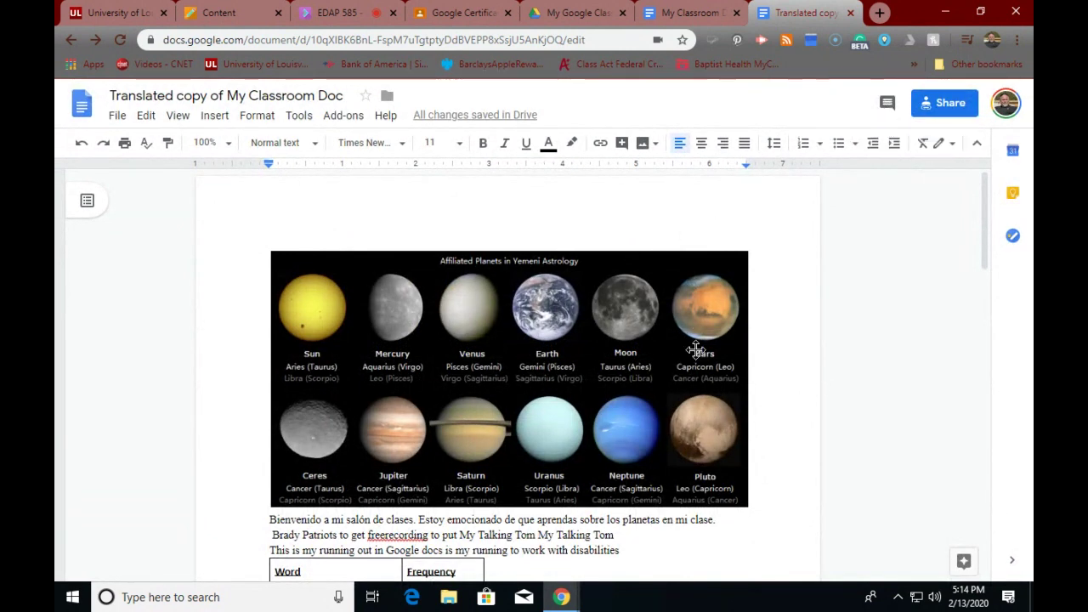
{"action": "scroll", "coordinate": [690, 340], "scroll_direction": "down", "scroll_amount": 4}
{"action": "scroll", "coordinate": [688, 316], "scroll_direction": "up", "scroll_amount": 3}
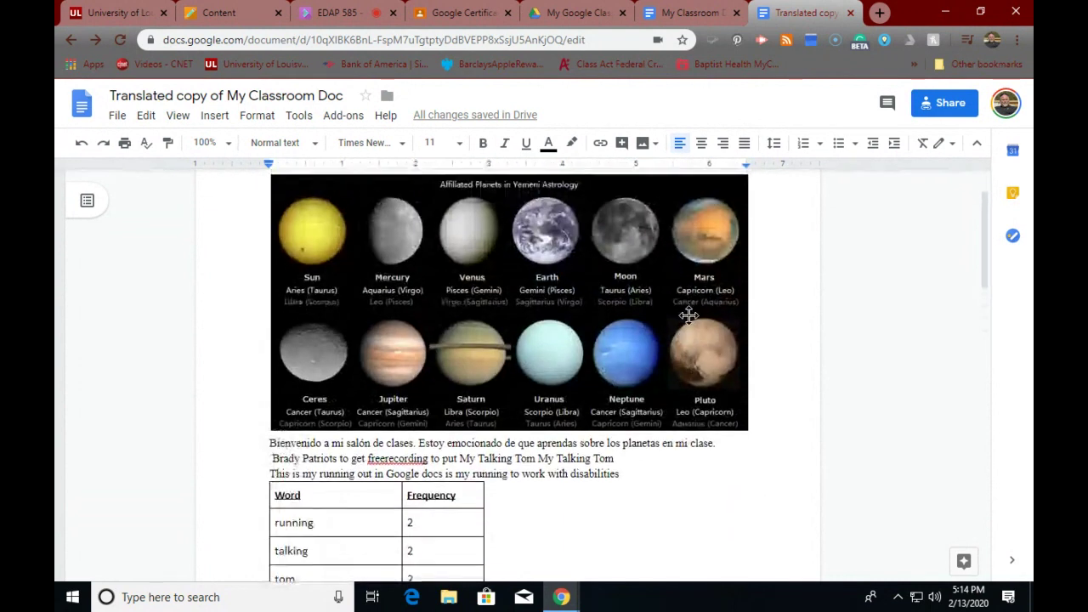
{"action": "scroll", "coordinate": [689, 316], "scroll_direction": "down", "scroll_amount": 2}
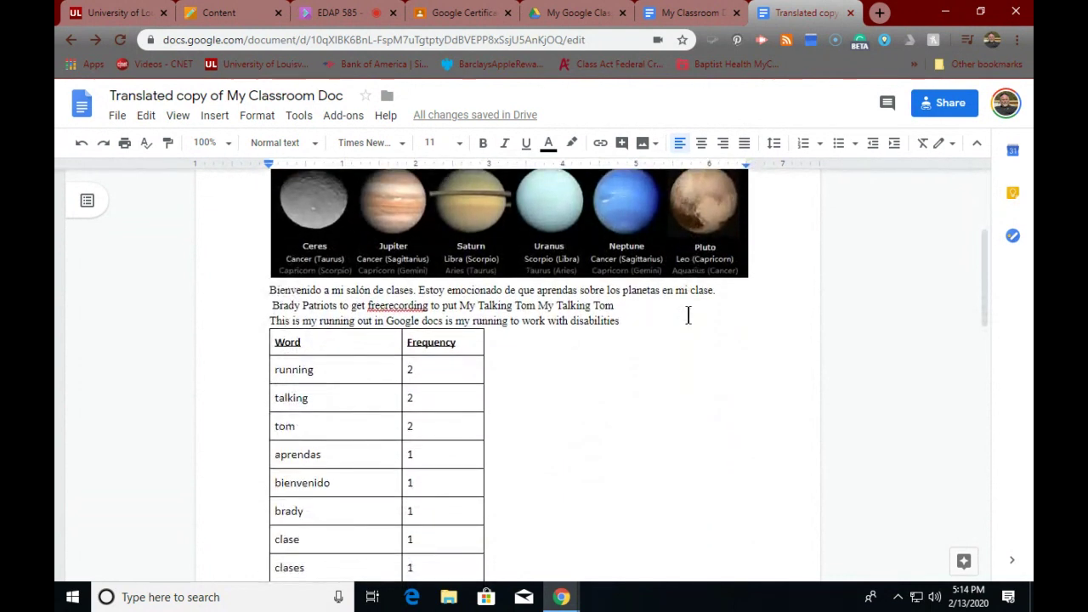
{"action": "left_click", "coordinate": [622, 146]}
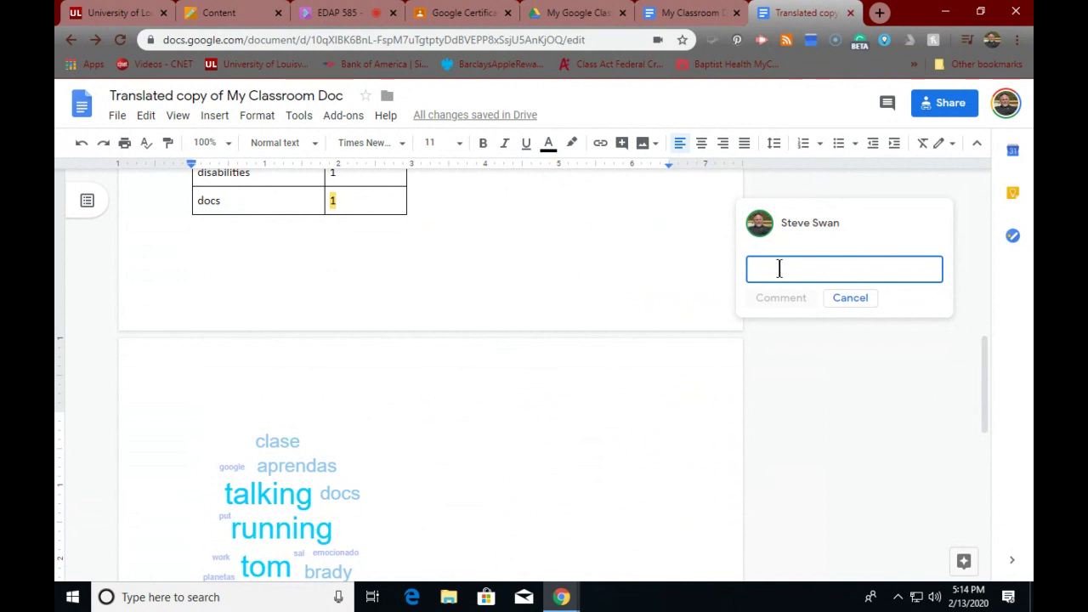
{"action": "left_click", "coordinate": [848, 298]}
{"action": "scroll", "coordinate": [533, 291], "scroll_direction": "up", "scroll_amount": 8}
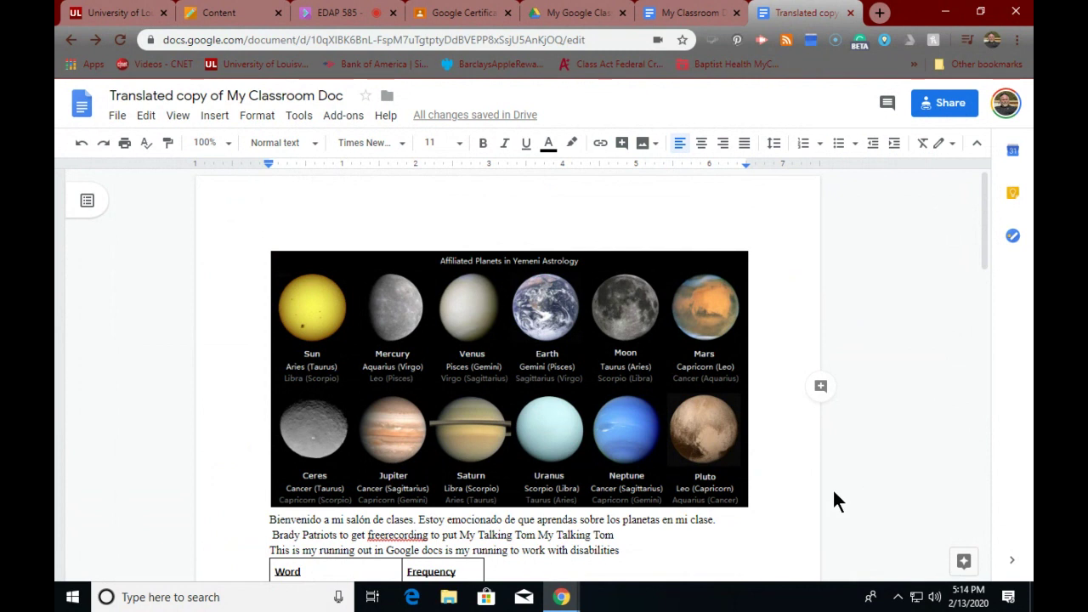
{"action": "scroll", "coordinate": [833, 486], "scroll_direction": "down", "scroll_amount": 6}
{"action": "scroll", "coordinate": [834, 489], "scroll_direction": "up", "scroll_amount": 5}
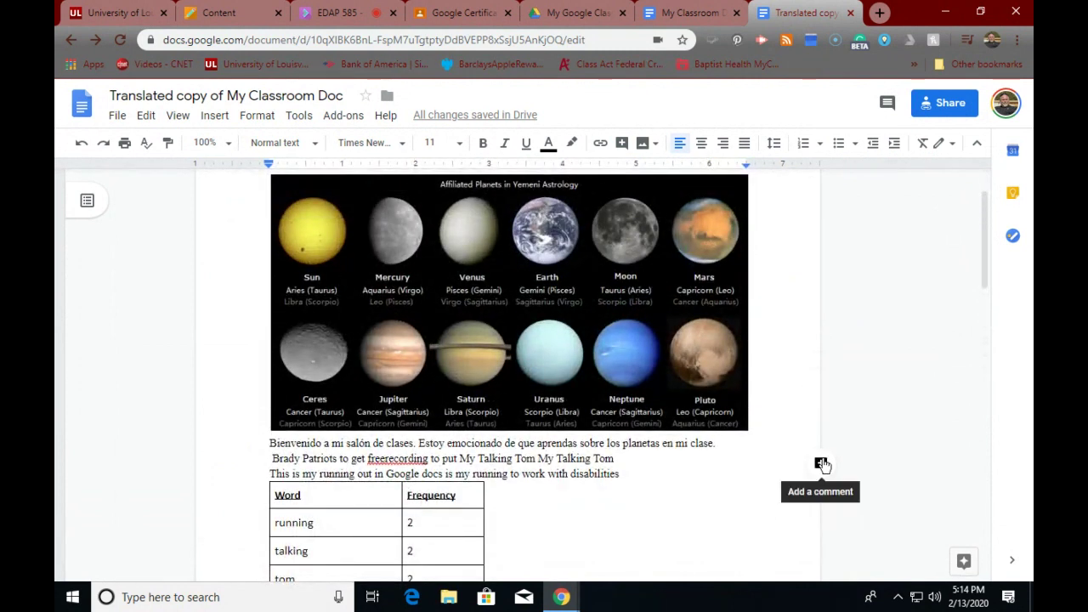
{"action": "scroll", "coordinate": [822, 464], "scroll_direction": "down", "scroll_amount": 3}
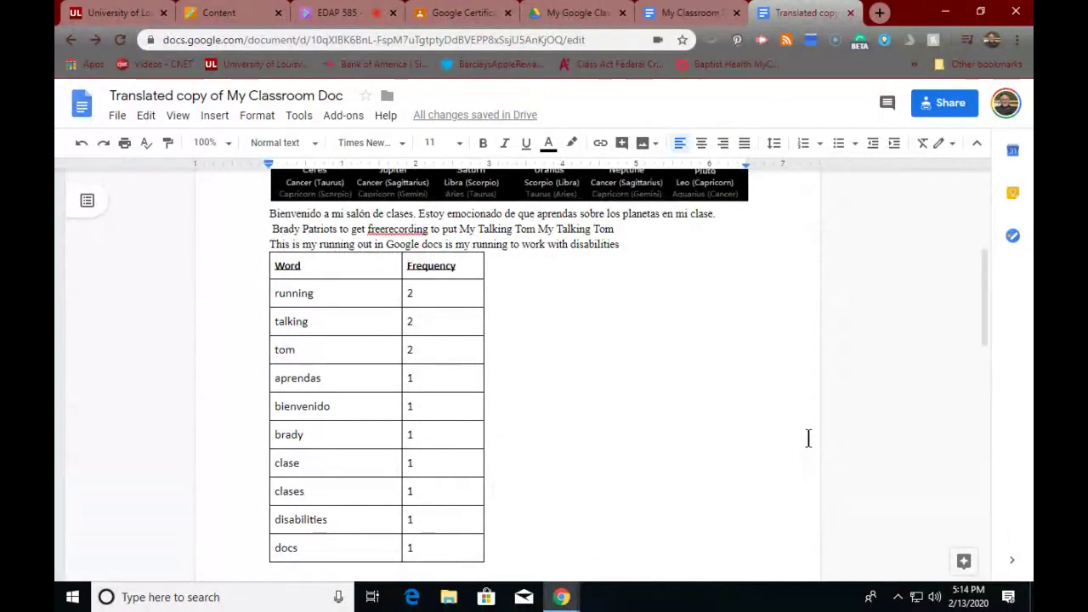
{"action": "scroll", "coordinate": [824, 425], "scroll_direction": "up", "scroll_amount": 3}
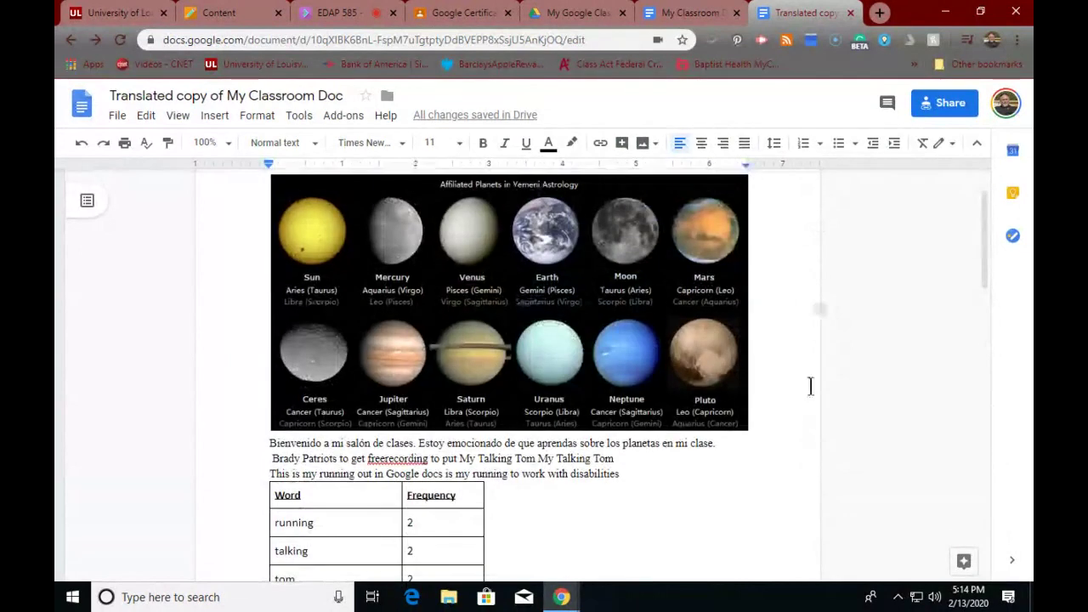
- Comment 'We need a better image that shows relative size' on the Spanish sentence, fixing the 'sdhow' typo
{"action": "left_click", "coordinate": [822, 310]}
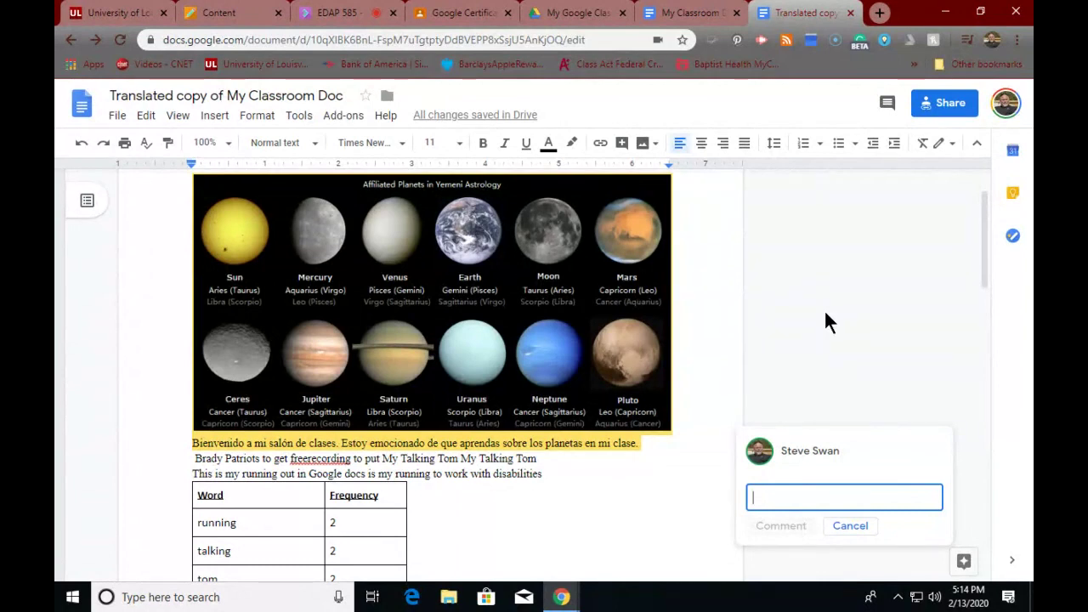
{"action": "type", "text": "W"}
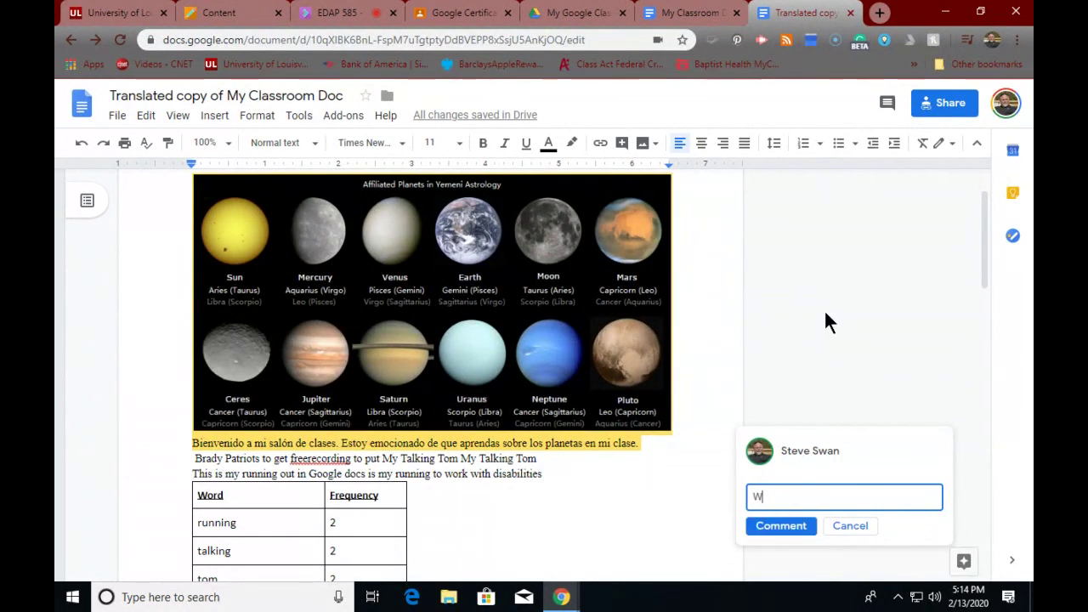
{"action": "type", "text": "e need a better "}
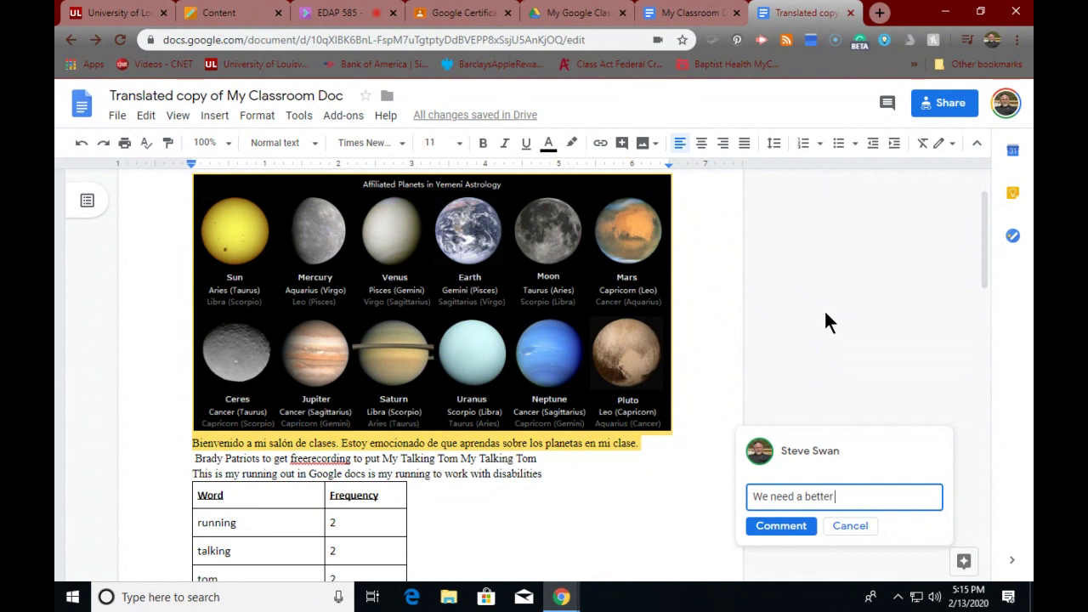
{"action": "type", "text": "image that sdhow rela"}
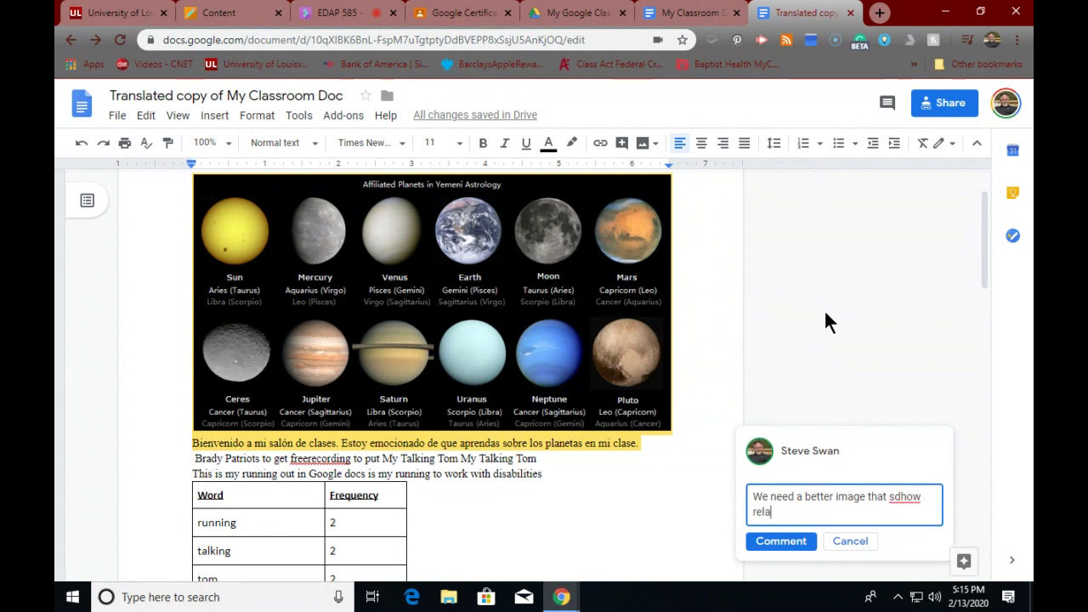
{"action": "type", "text": "tive size"}
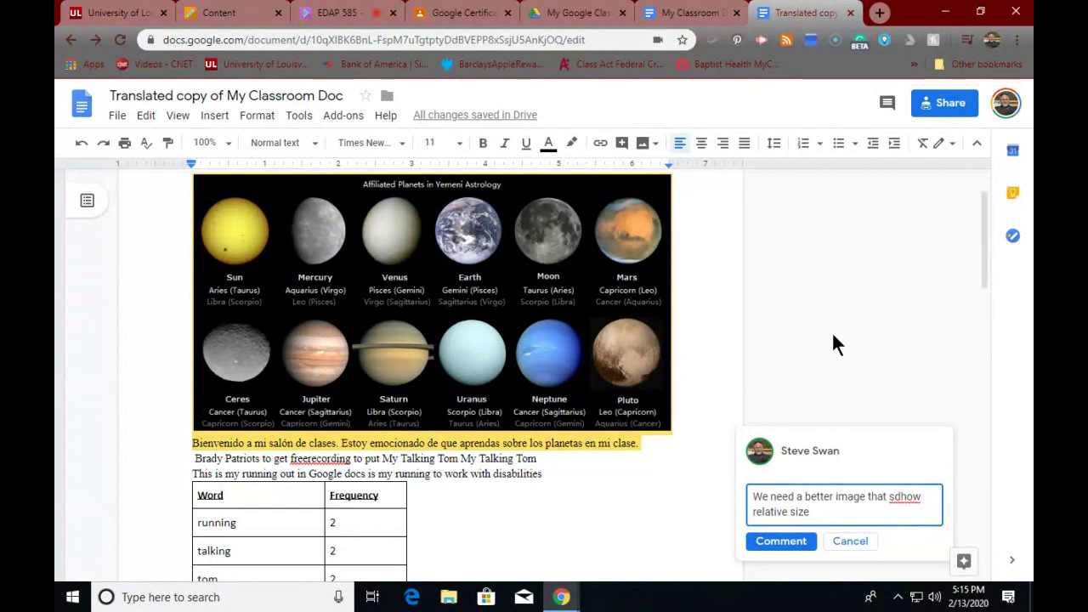
{"action": "right_click", "coordinate": [905, 500]}
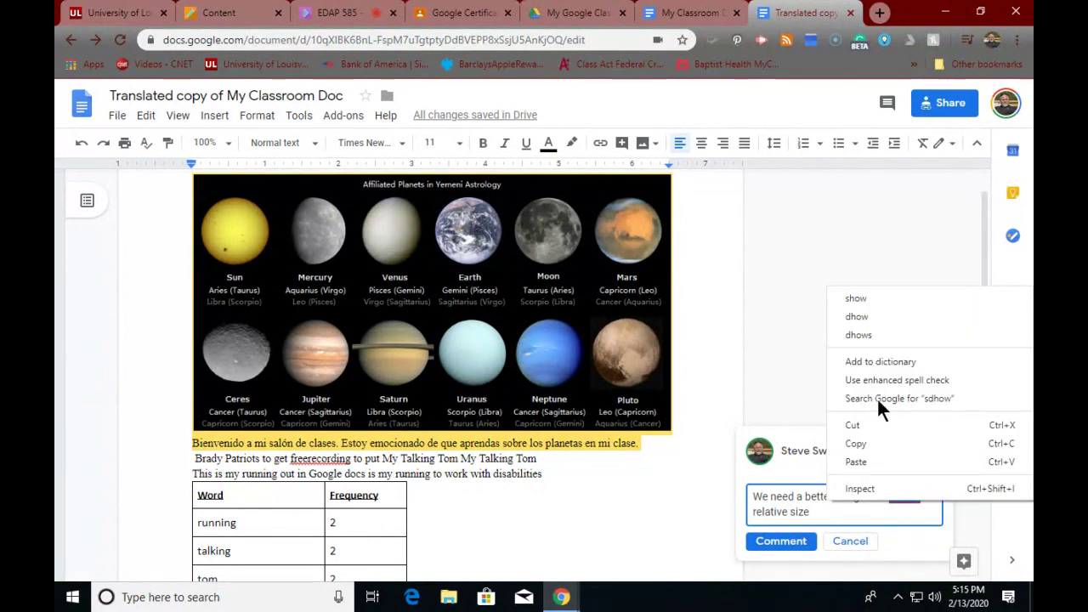
{"action": "left_click", "coordinate": [853, 298]}
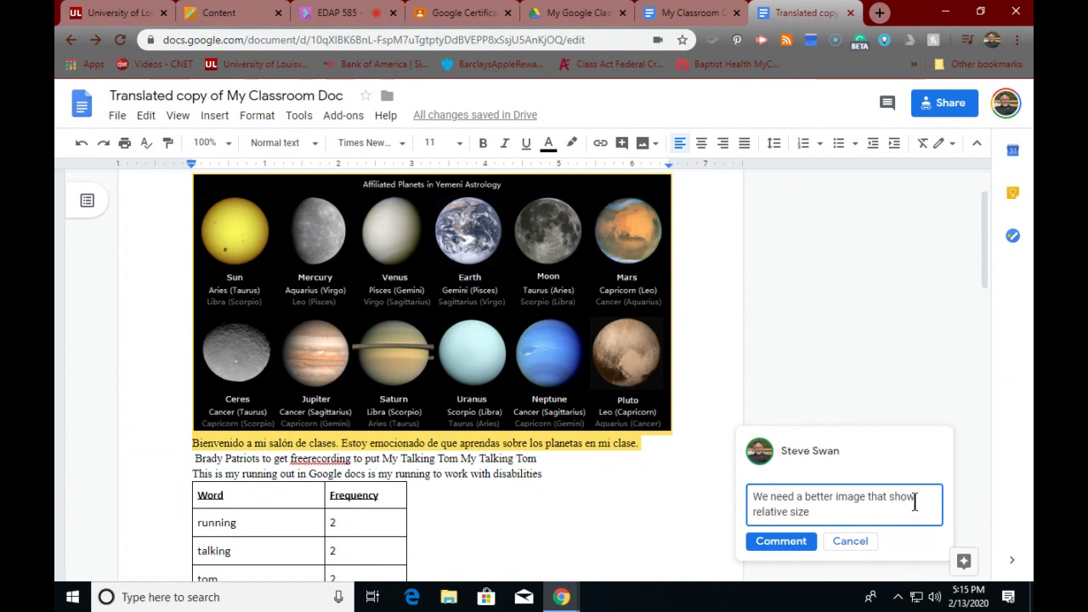
{"action": "type", "text": "s"}
{"action": "left_click", "coordinate": [778, 542]}
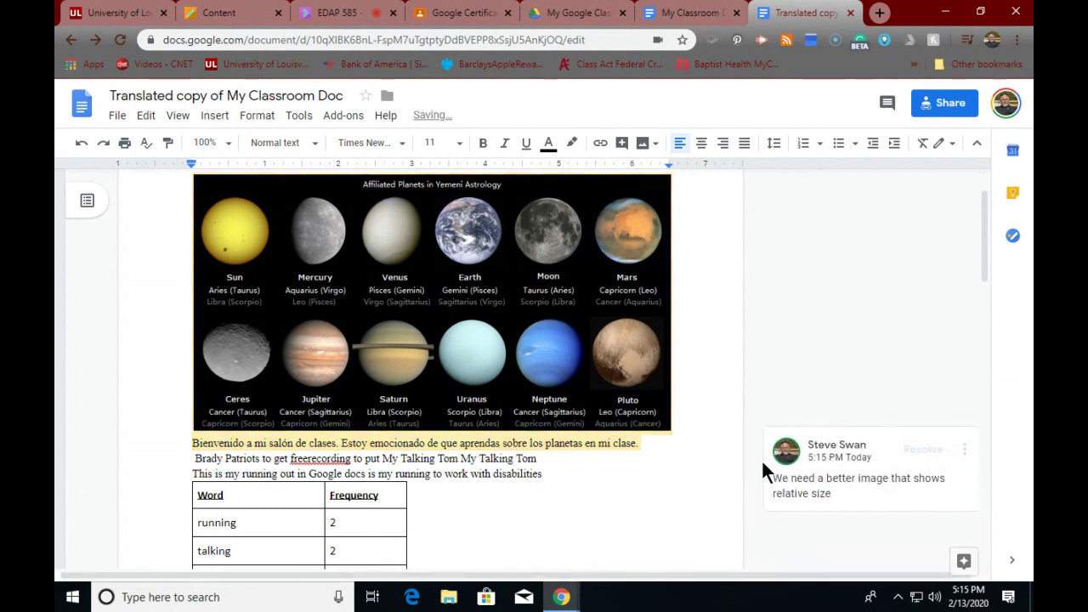
{"action": "scroll", "coordinate": [763, 464], "scroll_direction": "down", "scroll_amount": 3}
{"action": "scroll", "coordinate": [763, 463], "scroll_direction": "up", "scroll_amount": 3}
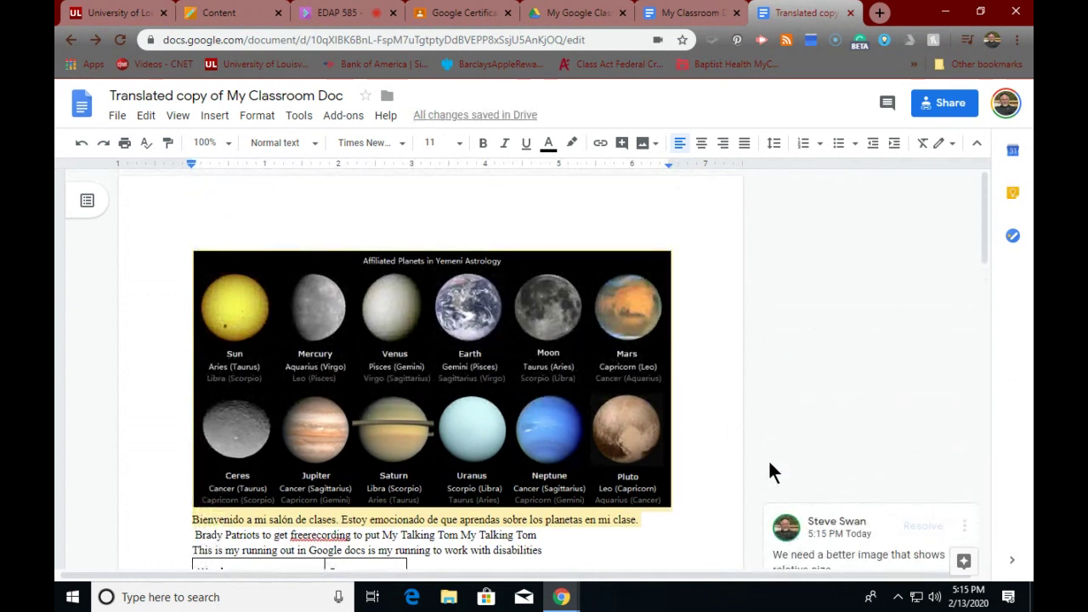
{"action": "scroll", "coordinate": [769, 462], "scroll_direction": "down", "scroll_amount": 3}
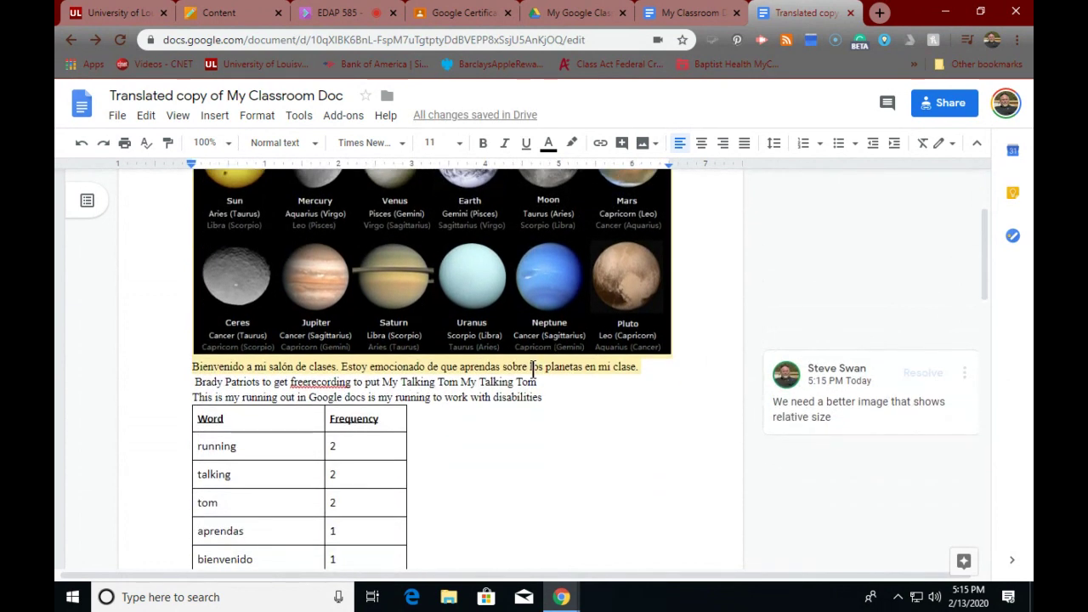
{"action": "scroll", "coordinate": [536, 366], "scroll_direction": "up", "scroll_amount": 3}
{"action": "scroll", "coordinate": [659, 408], "scroll_direction": "down", "scroll_amount": 5}
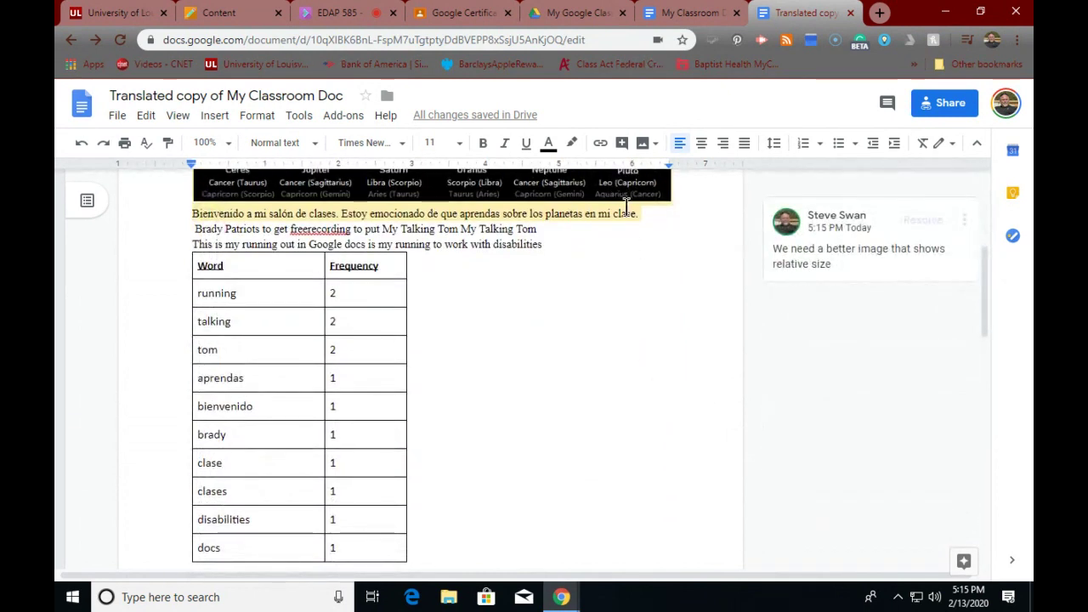
{"action": "left_click", "coordinate": [746, 235]}
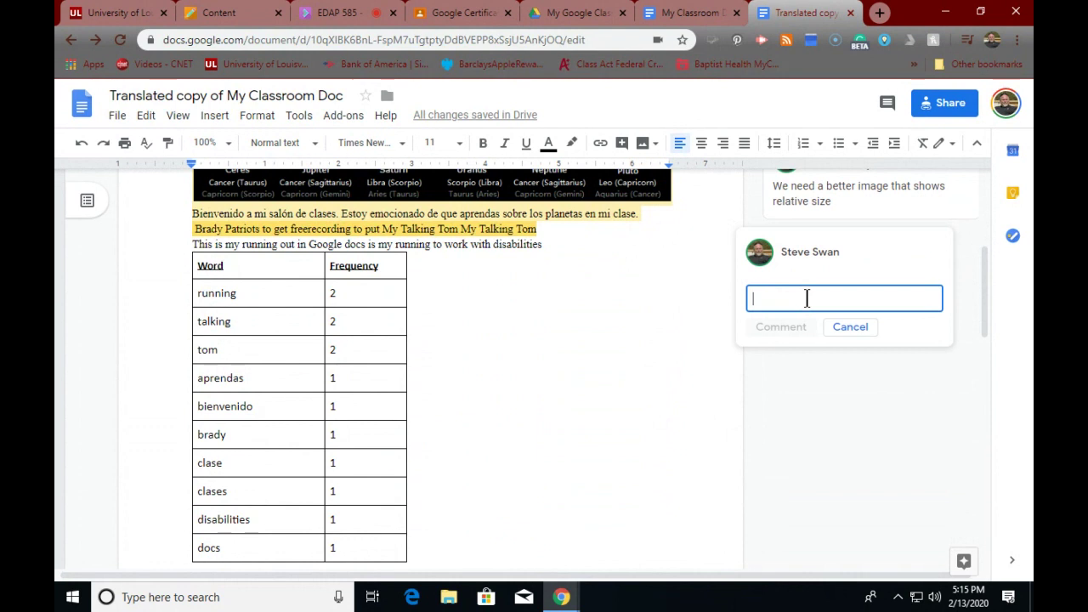
{"action": "left_click", "coordinate": [843, 329]}
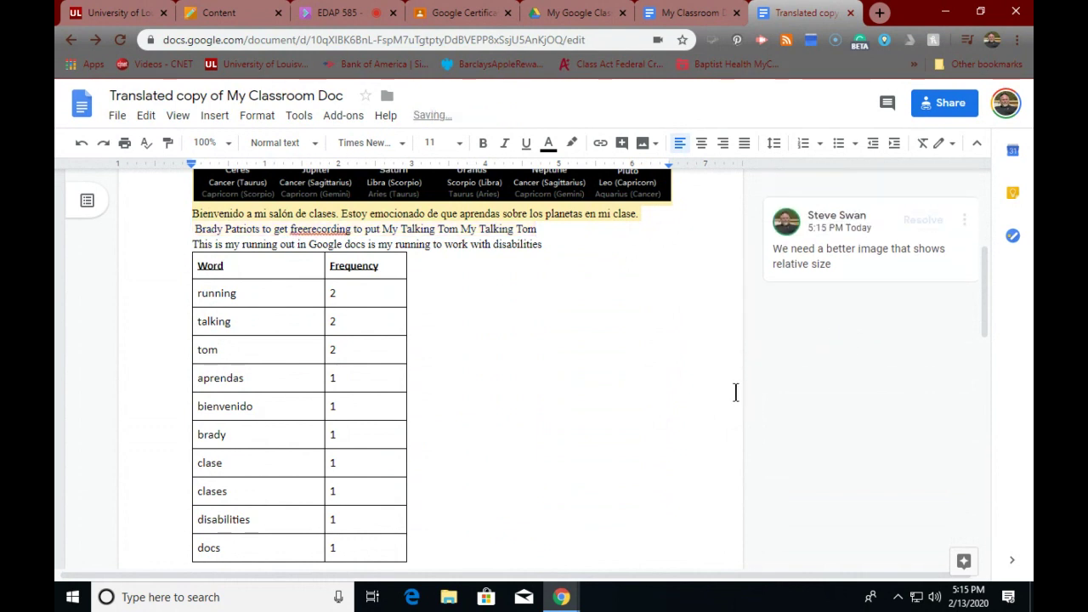
{"action": "scroll", "coordinate": [735, 392], "scroll_direction": "down", "scroll_amount": 6}
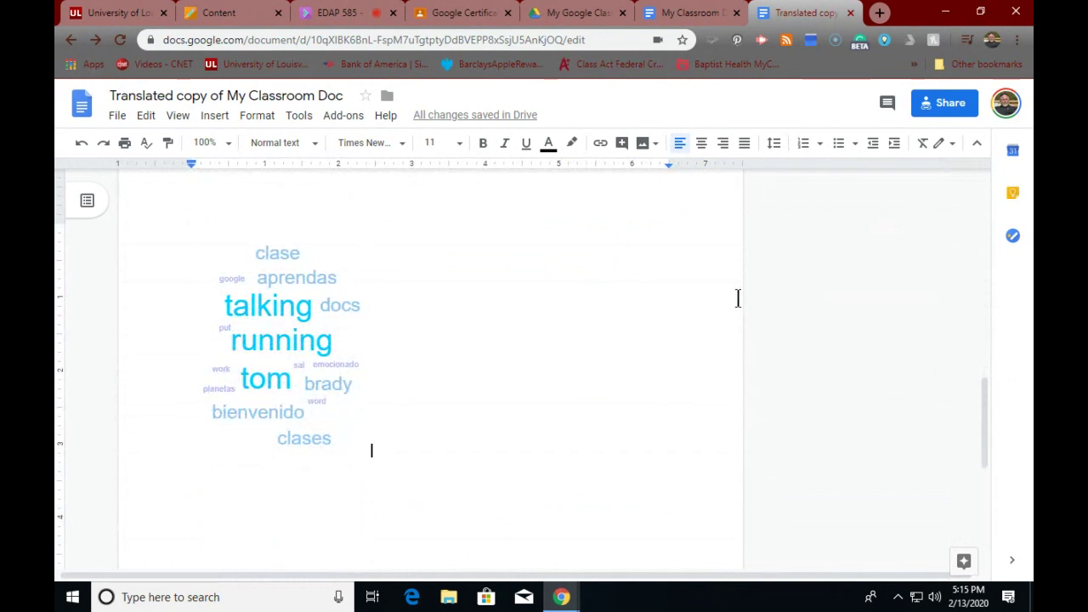
{"action": "scroll", "coordinate": [731, 313], "scroll_direction": "up", "scroll_amount": 1}
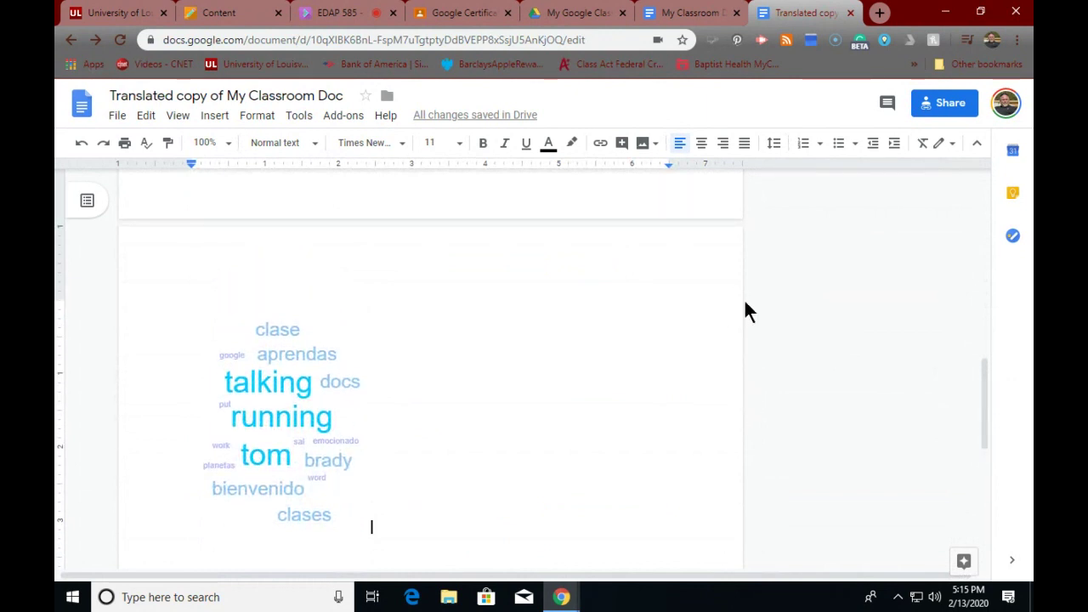
{"action": "scroll", "coordinate": [746, 304], "scroll_direction": "up", "scroll_amount": 10}
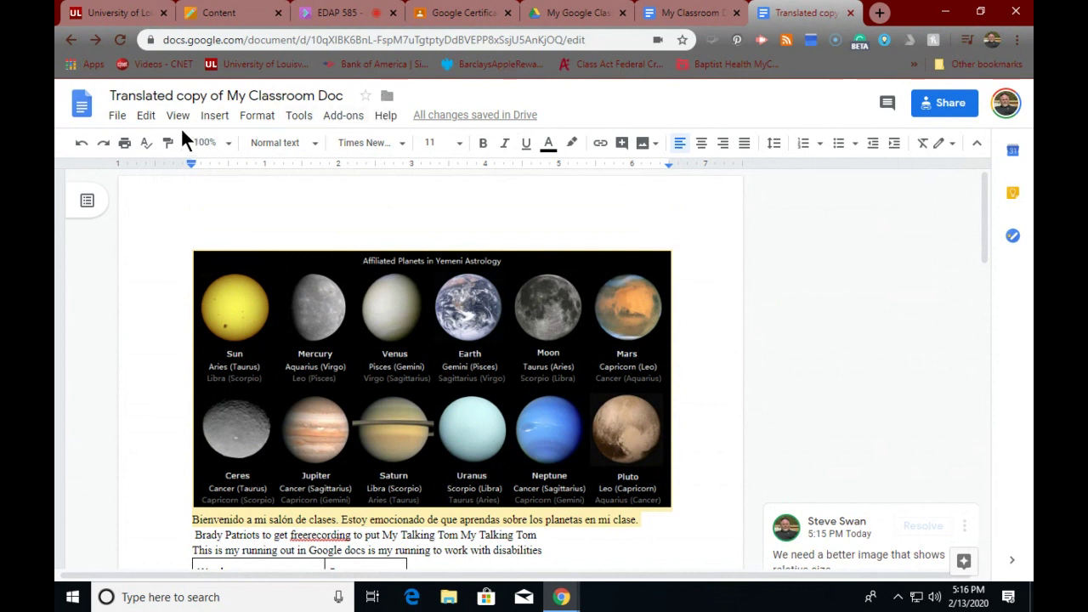
- Visit the Docs home page, then switch back to the My Classroom Doc tab
{"action": "left_click", "coordinate": [85, 107]}
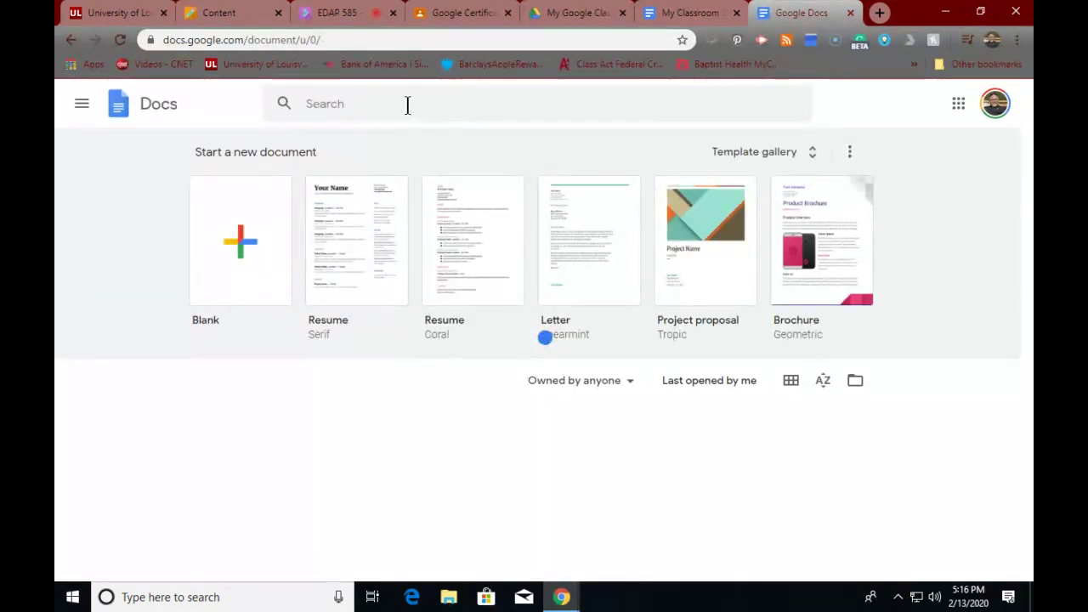
{"action": "left_click", "coordinate": [690, 16]}
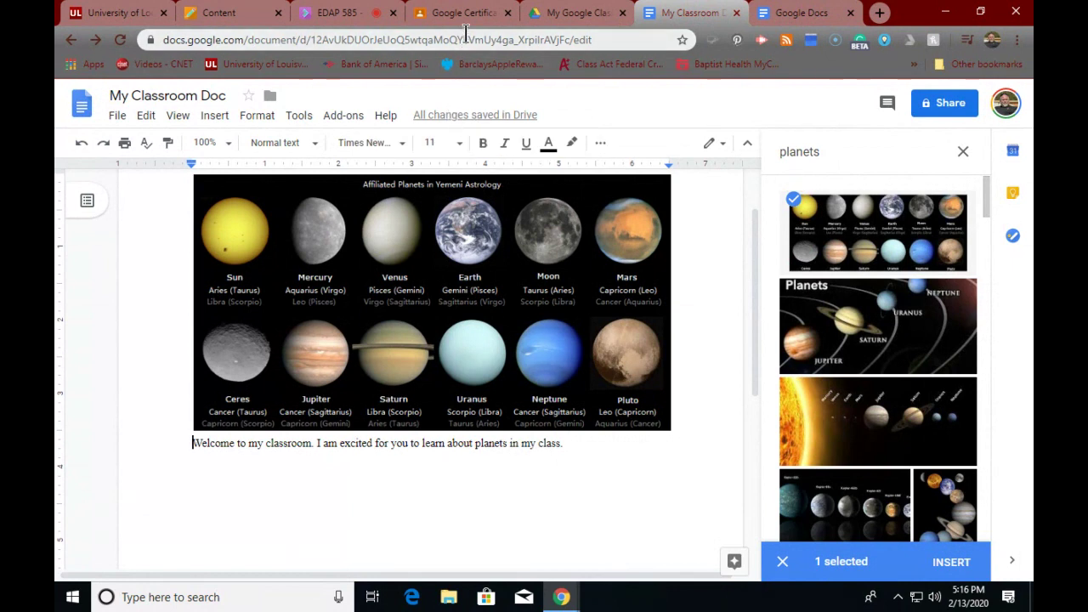
- Switch to the My Google Classroom Drive tab, glance at the Certification class, and return
{"action": "left_click", "coordinate": [535, 15]}
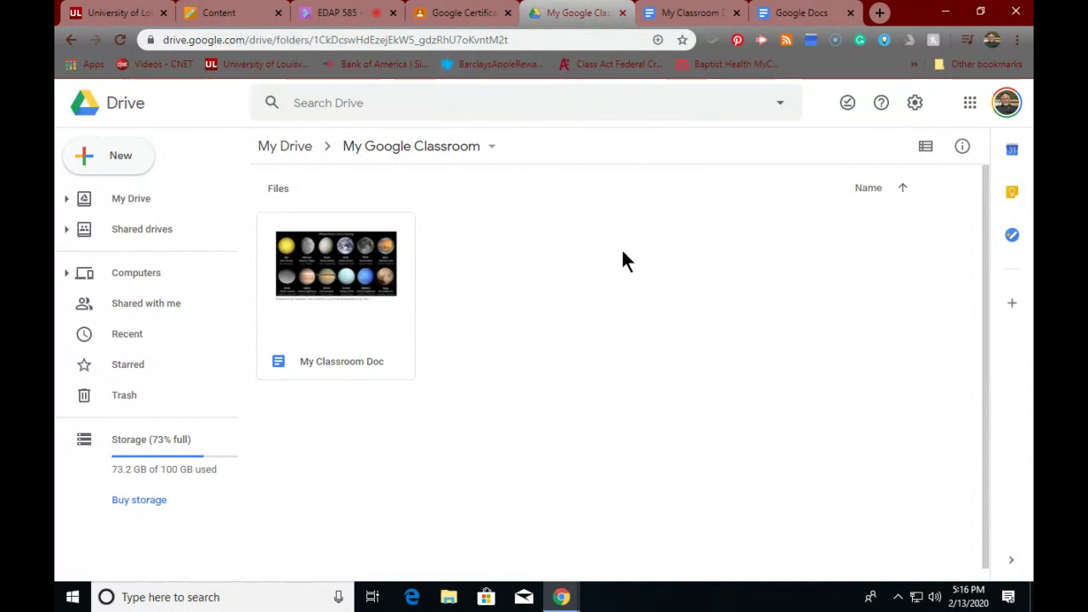
{"action": "left_click", "coordinate": [437, 17]}
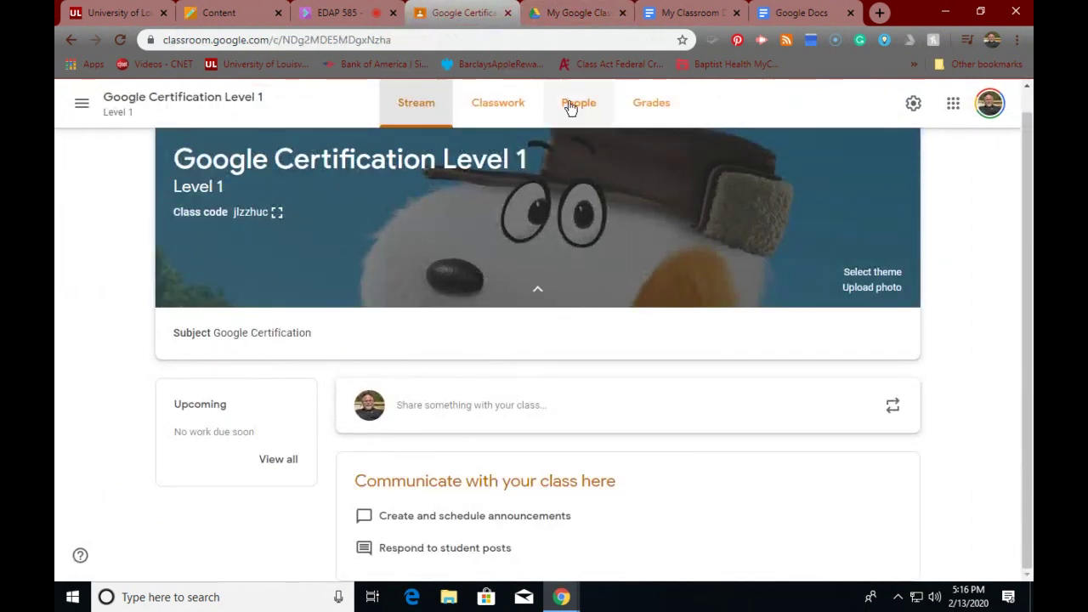
{"action": "left_click", "coordinate": [568, 19]}
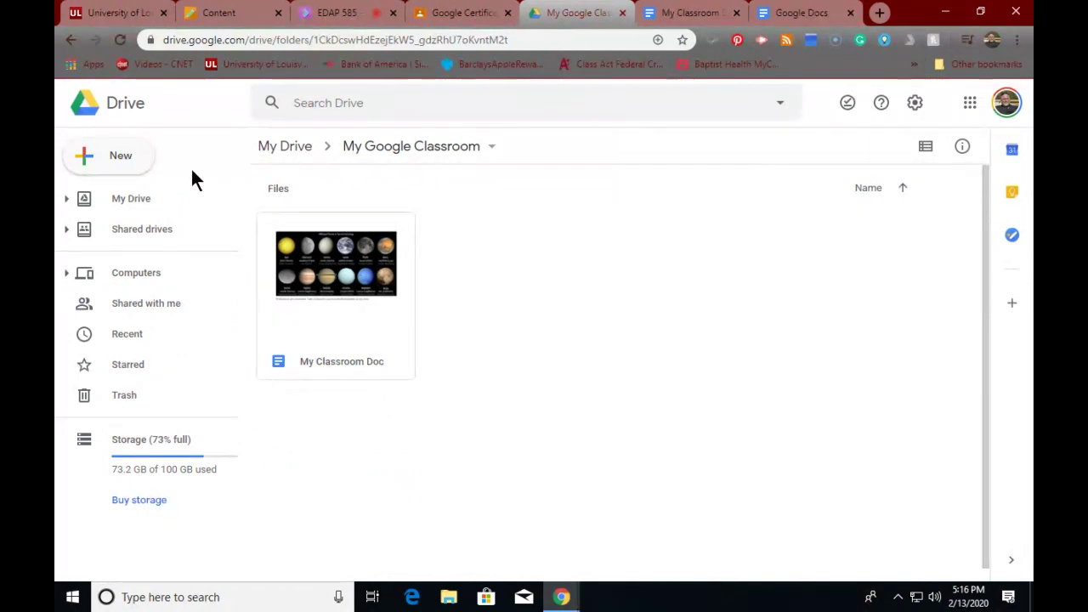
- Create a new blank Google Slides presentation from Drive's New menu
{"action": "left_click", "coordinate": [111, 161]}
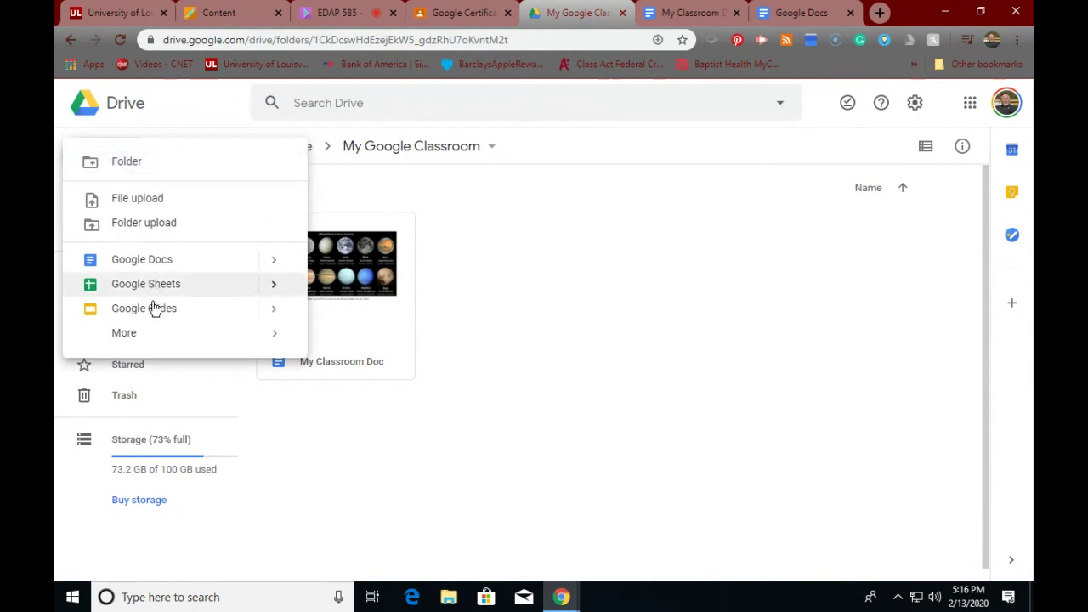
{"action": "left_click", "coordinate": [157, 317]}
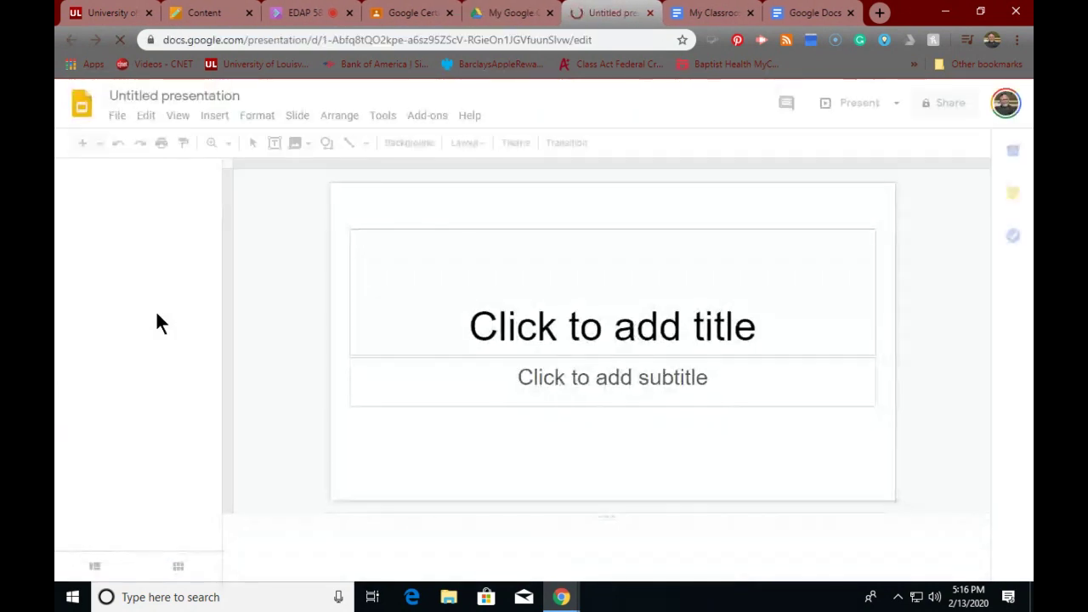
- Select the slide's title placeholder, then the 'Untitled presentation' name for renaming
{"action": "left_click", "coordinate": [567, 326]}
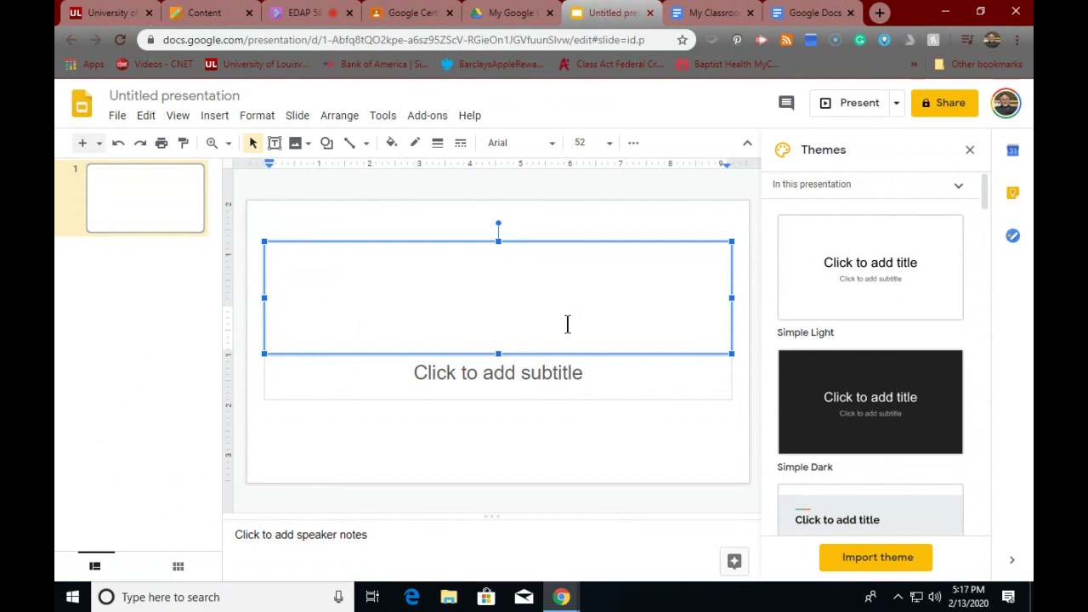
{"action": "left_click", "coordinate": [234, 90]}
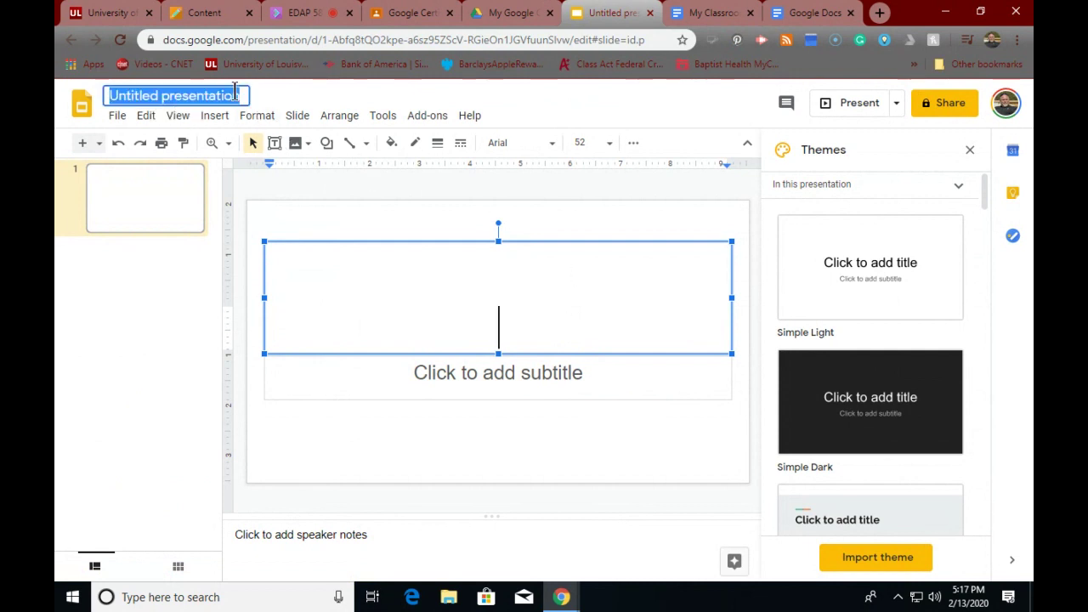
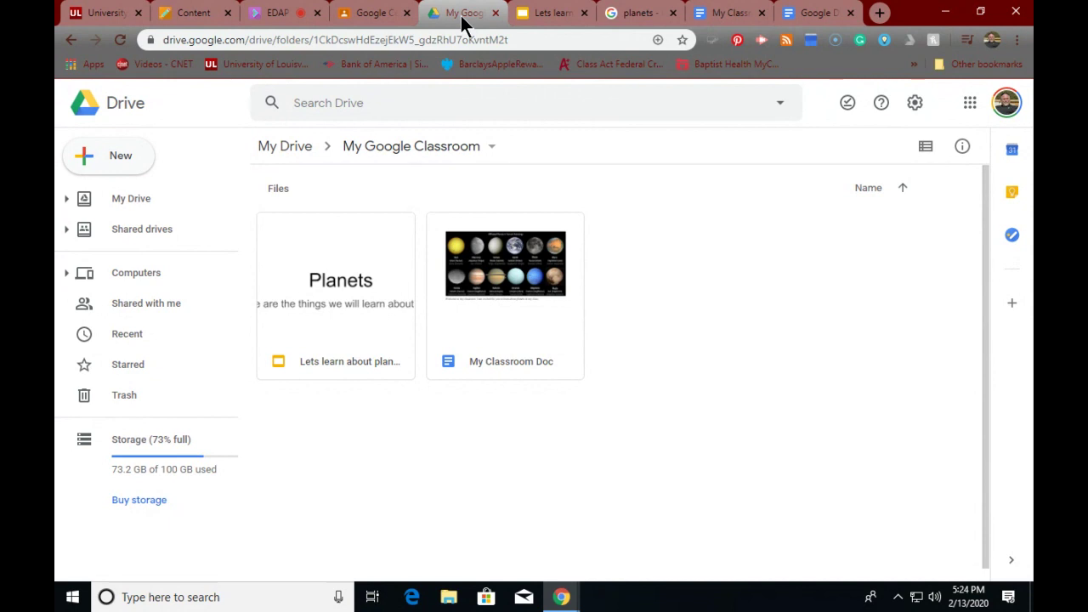
- Start a new announcement in the class stream, leaving the class selection unchanged
{"action": "left_click", "coordinate": [367, 15]}
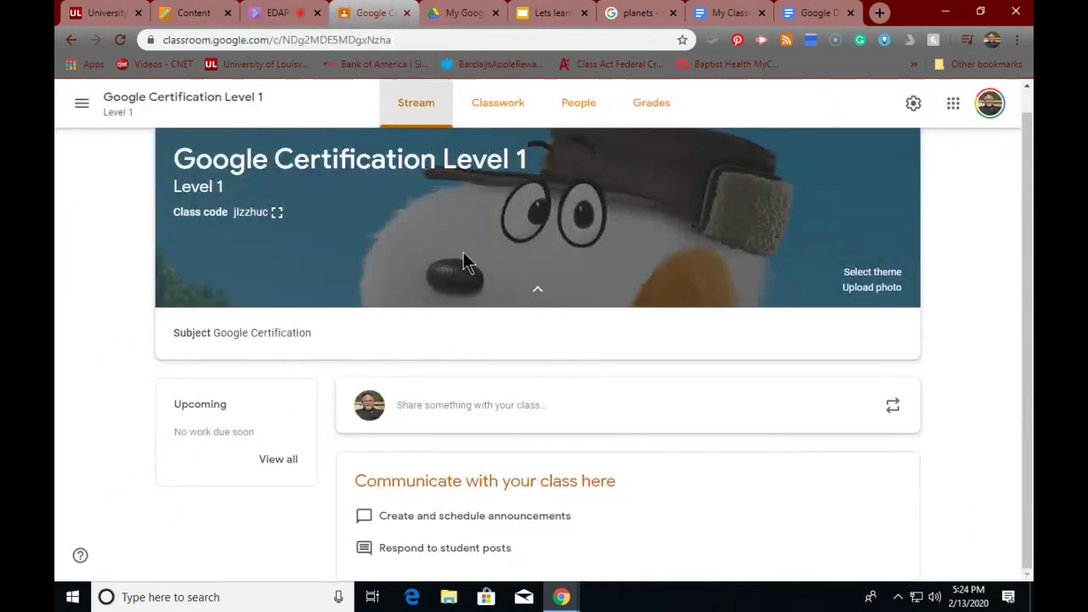
{"action": "left_click", "coordinate": [496, 404]}
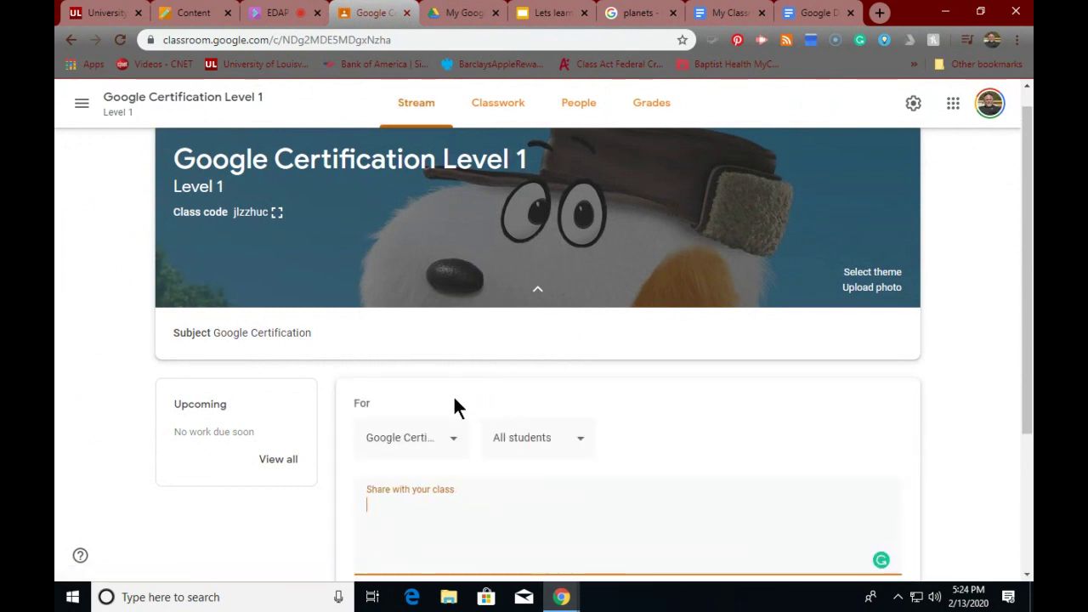
{"action": "left_click", "coordinate": [455, 442]}
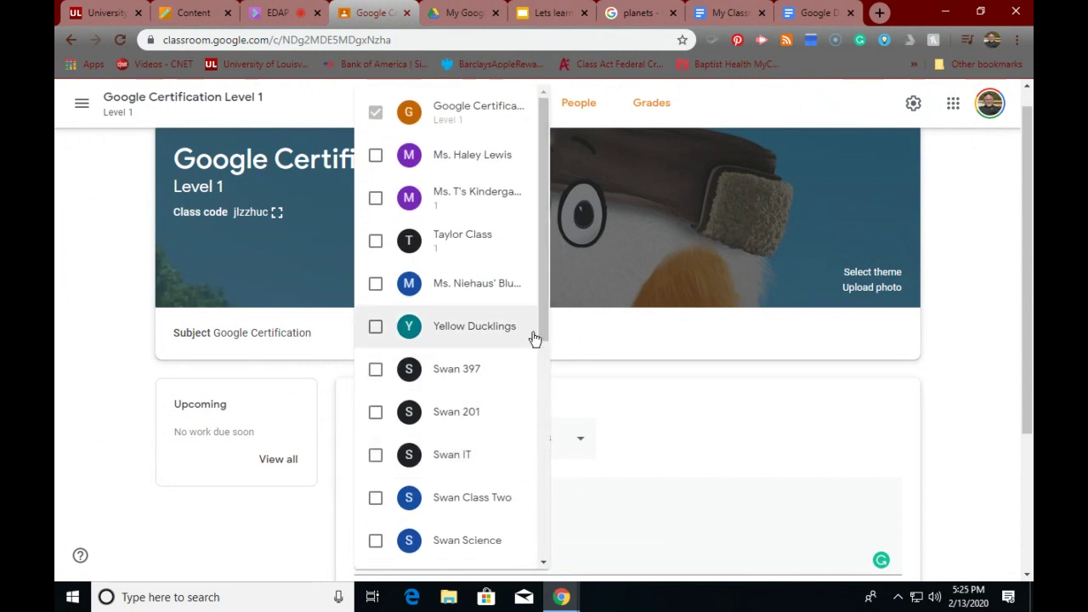
{"action": "left_click", "coordinate": [594, 315]}
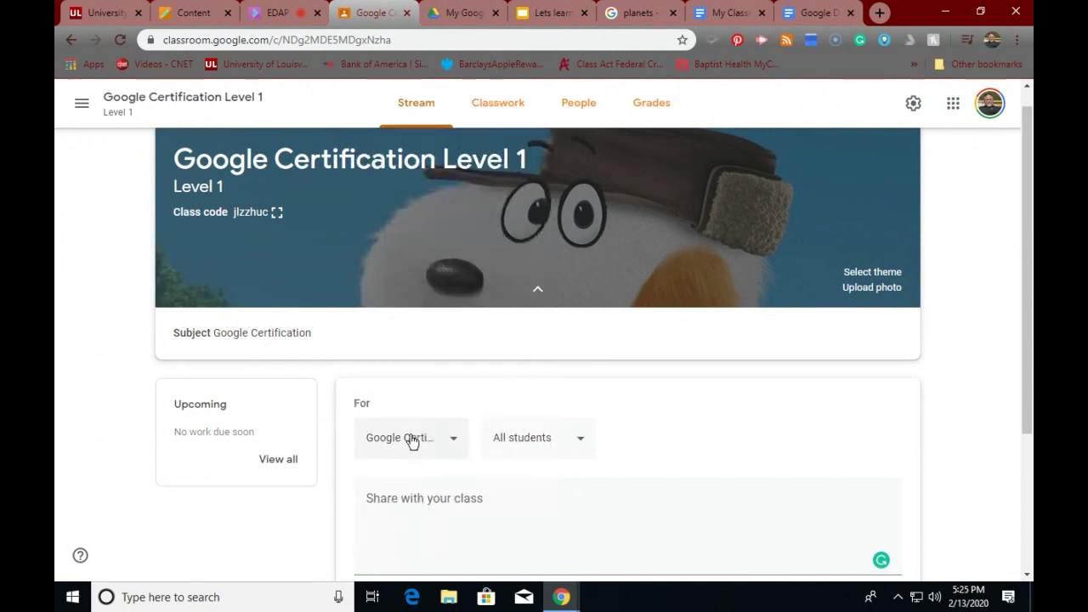
- Write the announcement text "Let's Study About the Planets" with Planets capitalized
{"action": "left_click", "coordinate": [466, 497]}
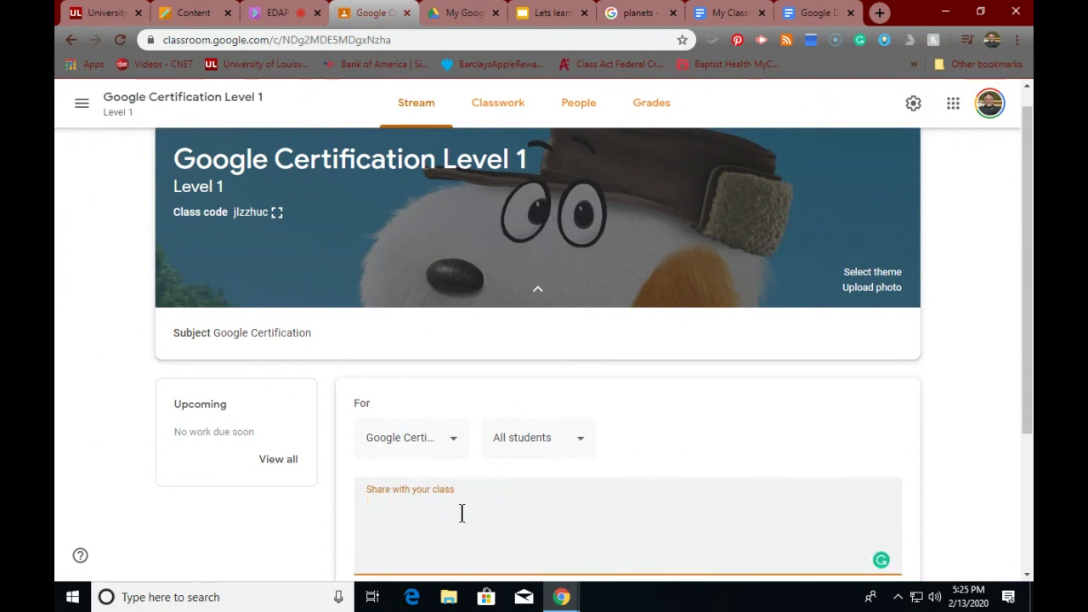
{"action": "type", "text": "Let's Stud"}
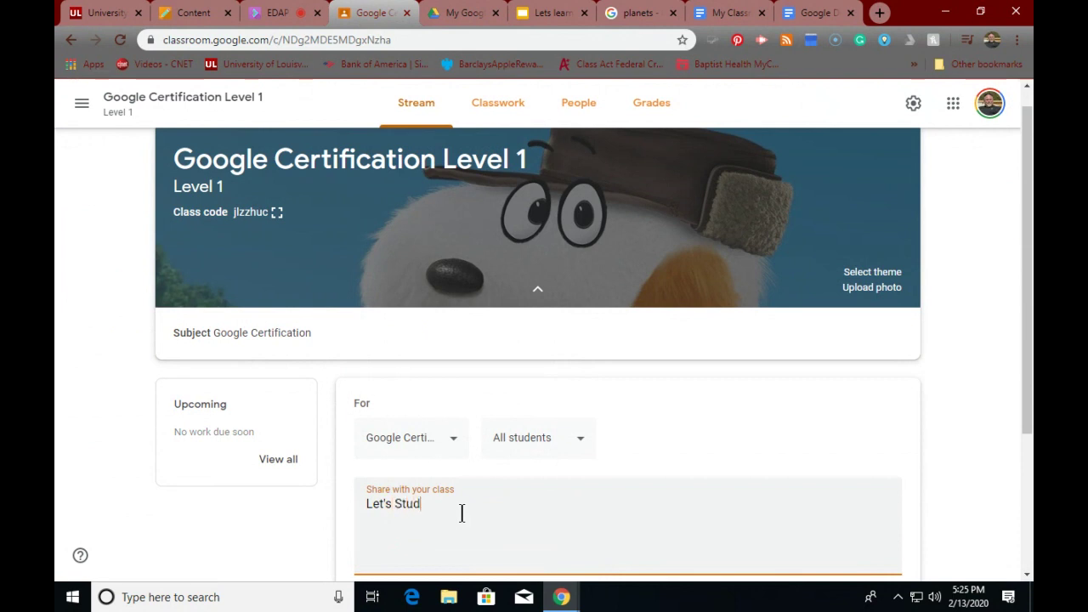
{"action": "type", "text": "y a"}
{"action": "key", "text": "BackSpace"}
{"action": "key", "text": "BackSpace"}
{"action": "type", "text": "About the planets"}
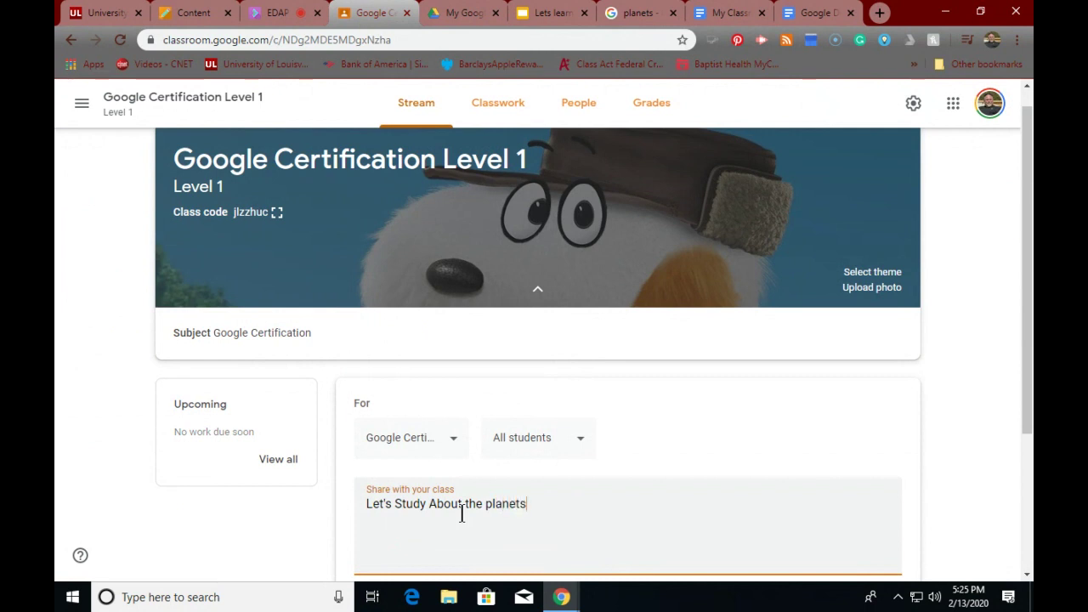
{"action": "scroll", "coordinate": [571, 499], "scroll_direction": "down", "scroll_amount": 3}
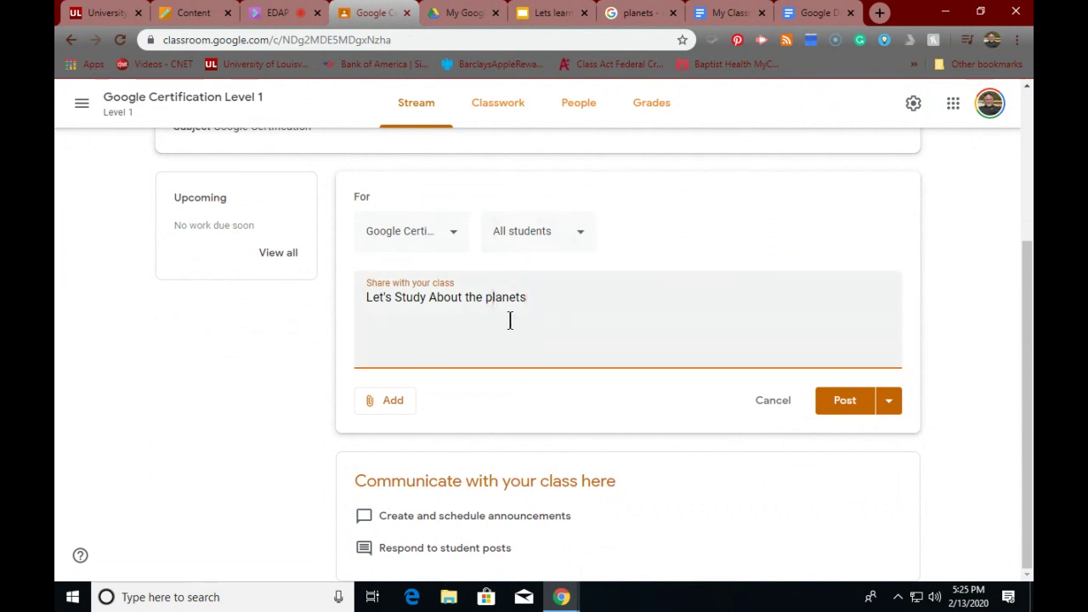
{"action": "key", "text": "BackSpace"}
{"action": "type", "text": "P"}
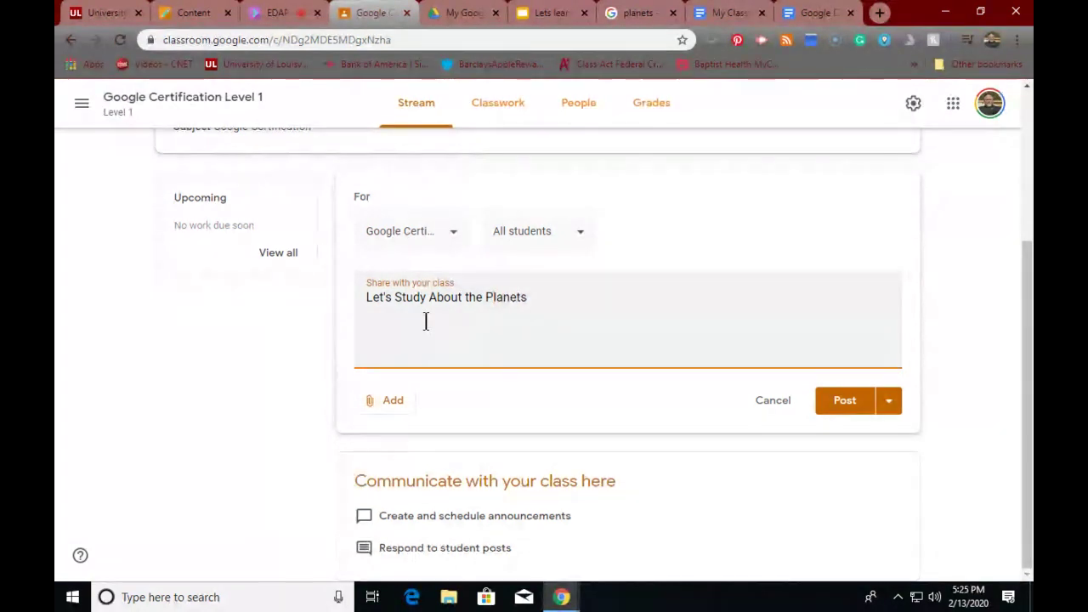
- Attach My Classroom Doc from Google Drive and post the announcement
{"action": "left_click", "coordinate": [393, 408]}
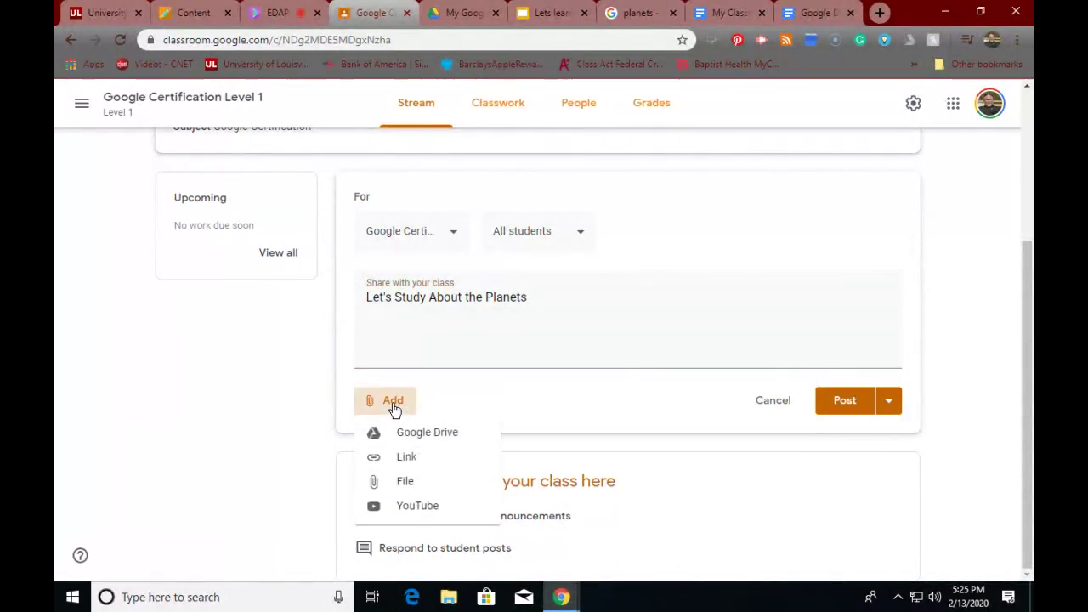
{"action": "left_click", "coordinate": [412, 433]}
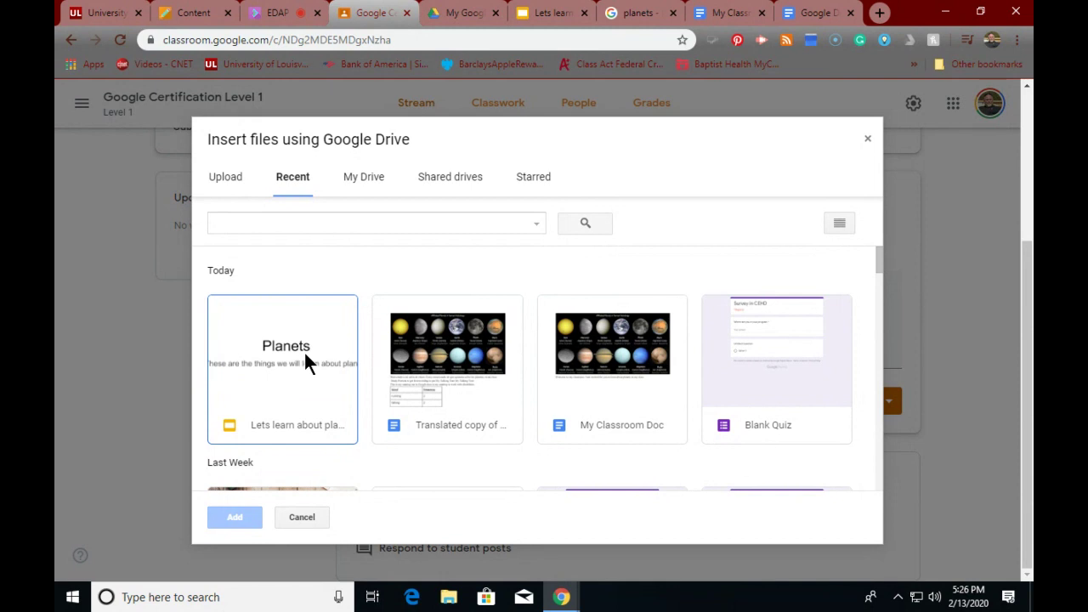
{"action": "left_click", "coordinate": [619, 360]}
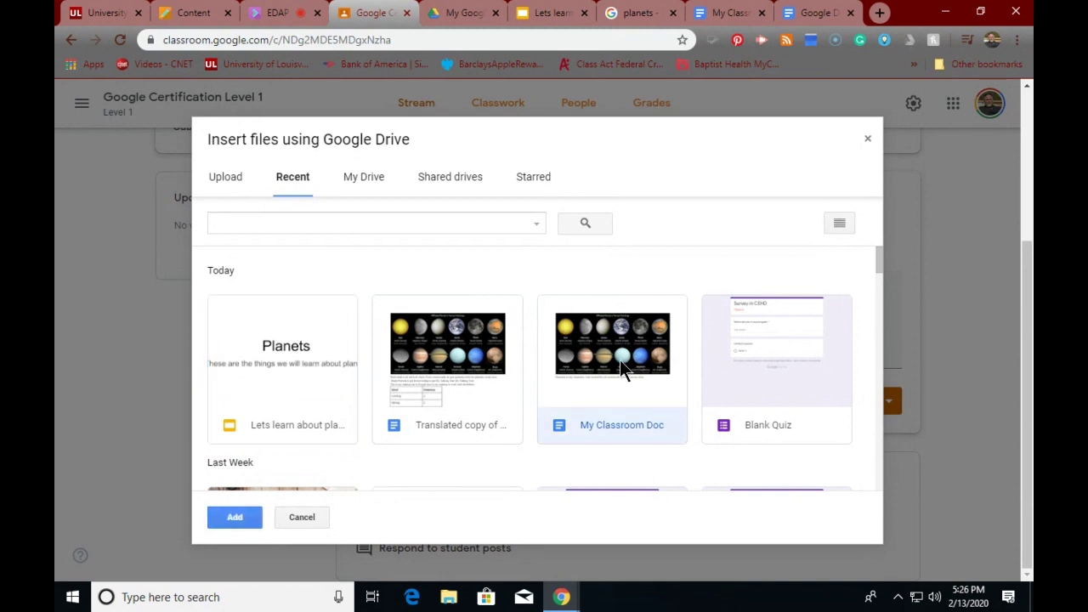
{"action": "left_click", "coordinate": [242, 518]}
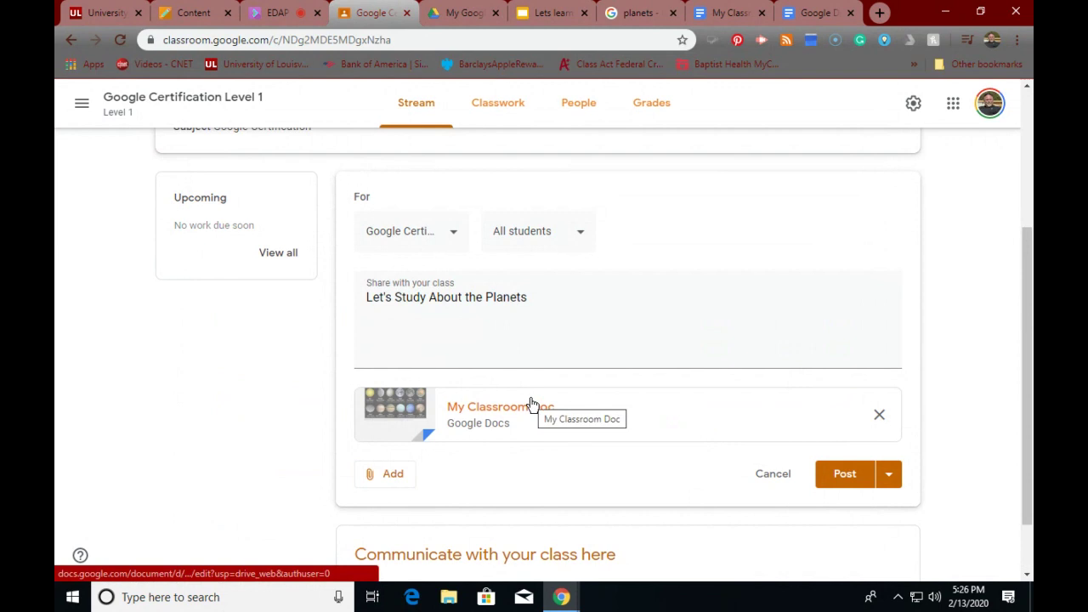
{"action": "scroll", "coordinate": [528, 406], "scroll_direction": "down", "scroll_amount": 1}
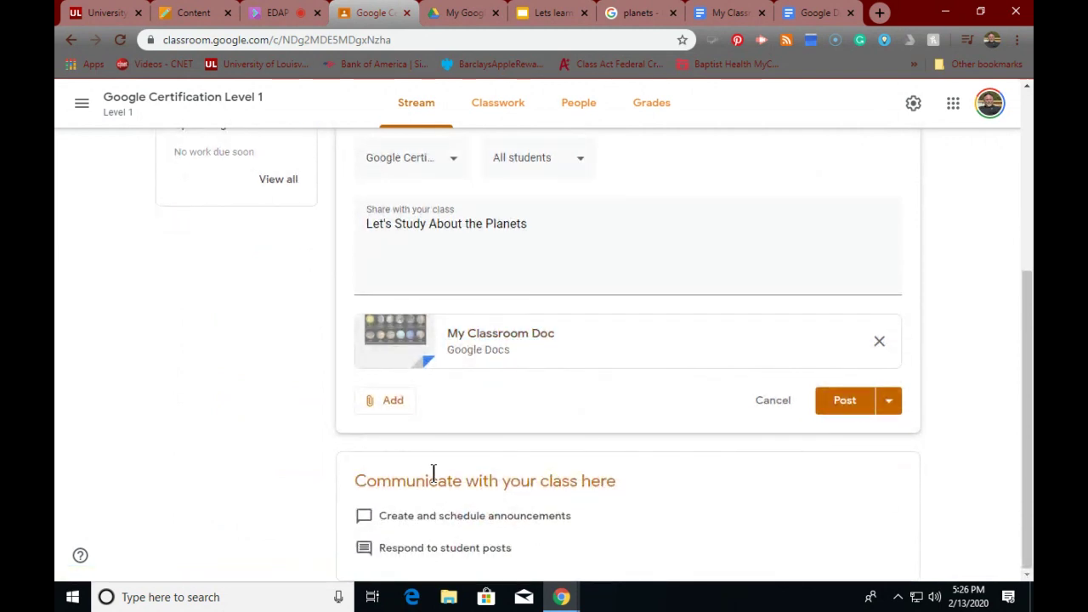
{"action": "left_click", "coordinate": [844, 401]}
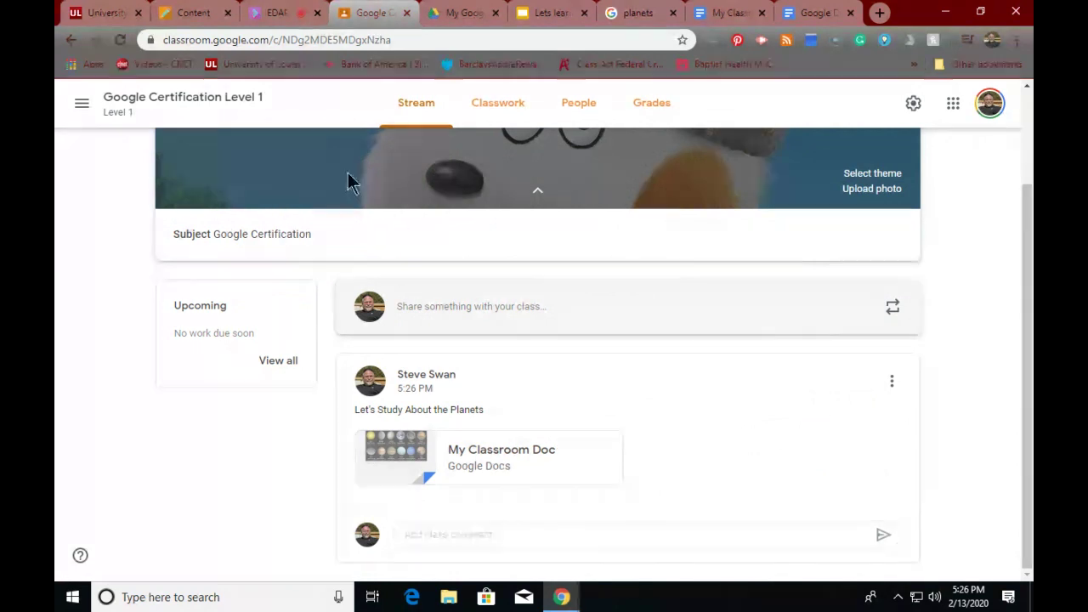
- Create a topic named Planets on the Classwork page
{"action": "left_click", "coordinate": [491, 105]}
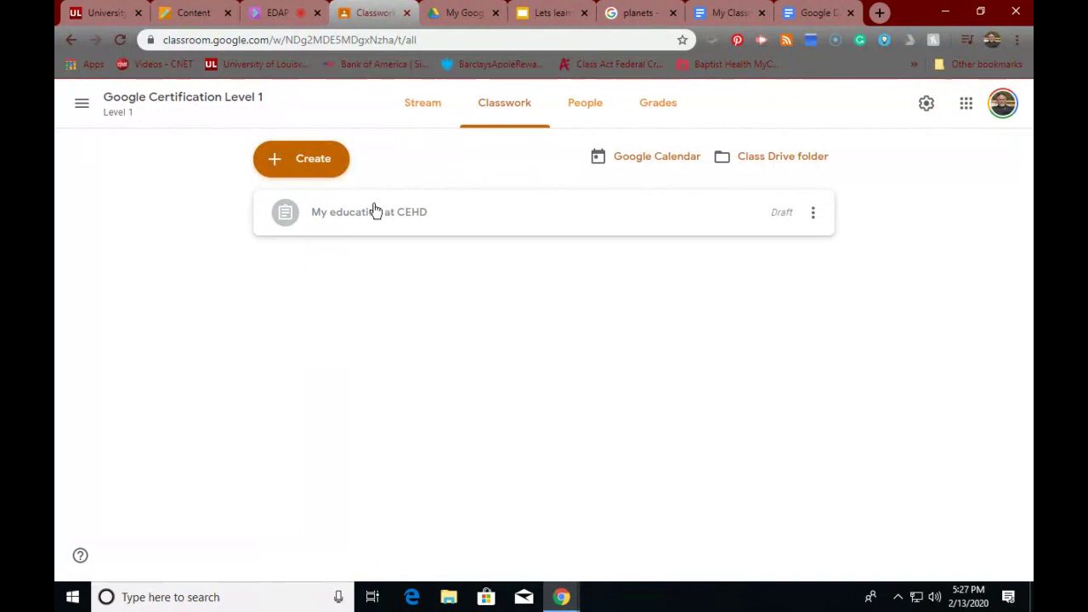
{"action": "left_click", "coordinate": [285, 170]}
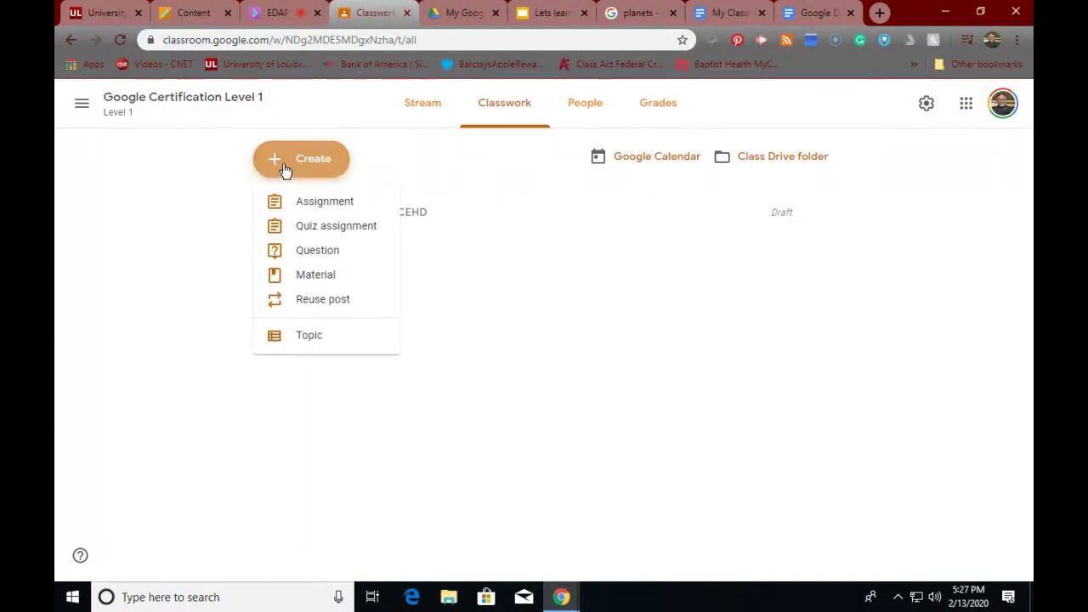
{"action": "left_click", "coordinate": [307, 337]}
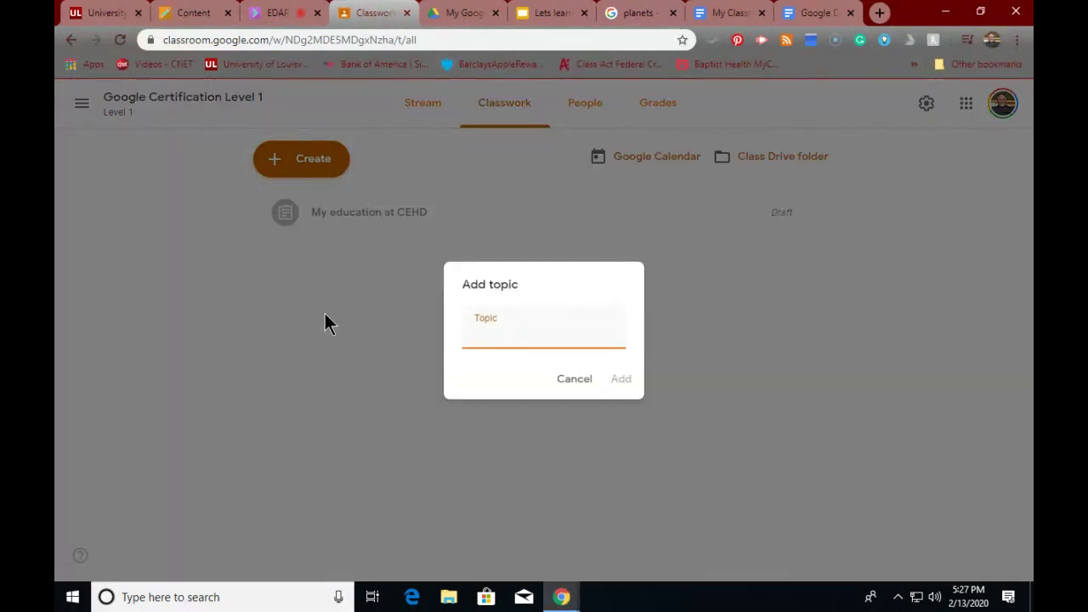
{"action": "type", "text": "Planets"}
{"action": "left_click", "coordinate": [619, 380]}
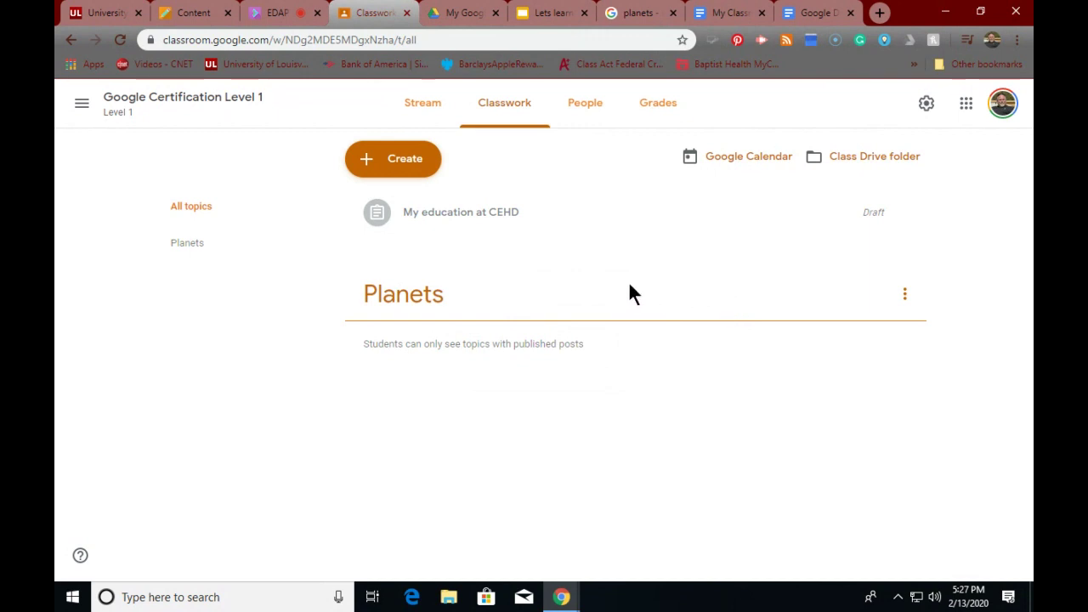
- Check the Create menu and move between Stream and Classwork without creating anything
{"action": "left_click", "coordinate": [385, 161]}
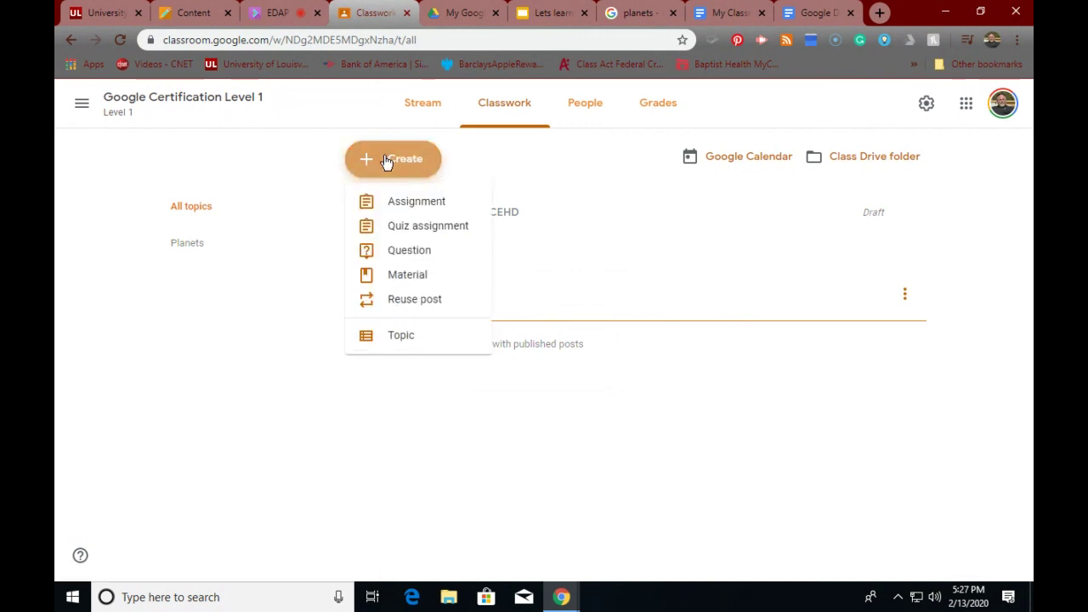
{"action": "left_click", "coordinate": [637, 257]}
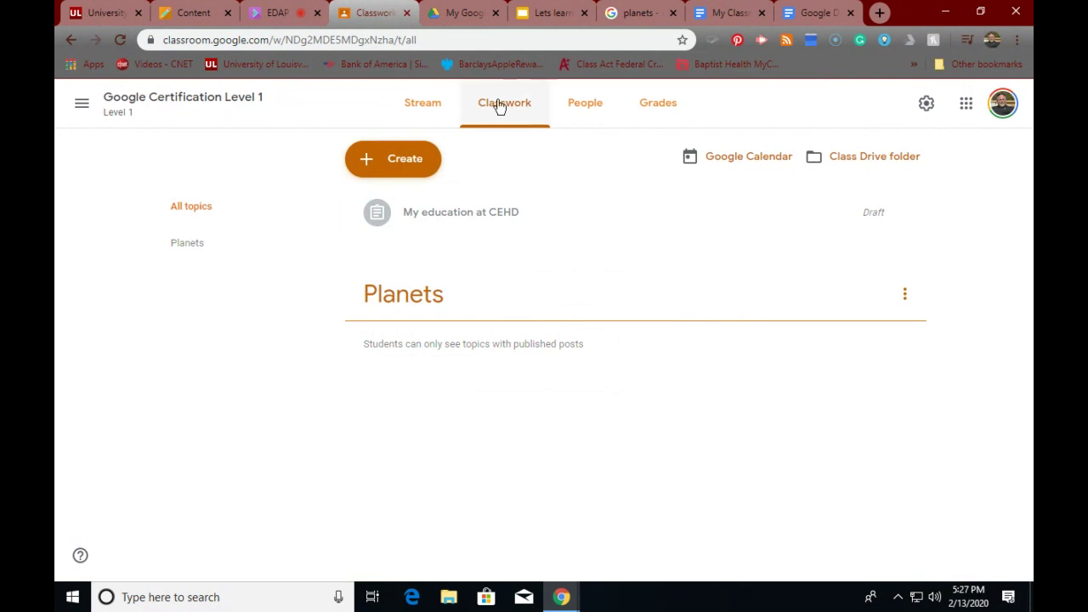
{"action": "left_click", "coordinate": [432, 106]}
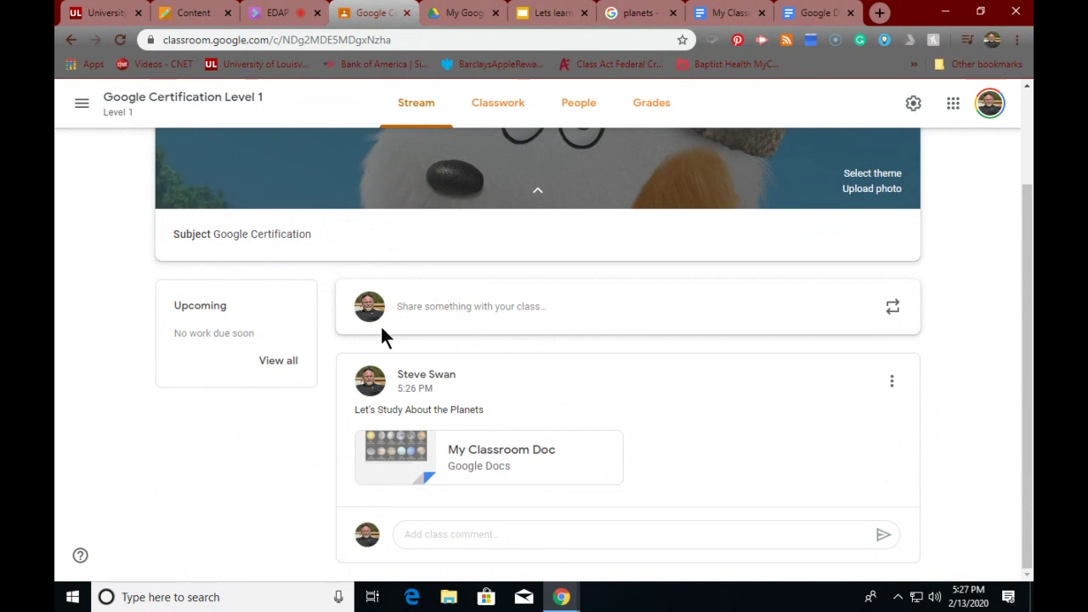
{"action": "left_click", "coordinate": [495, 107]}
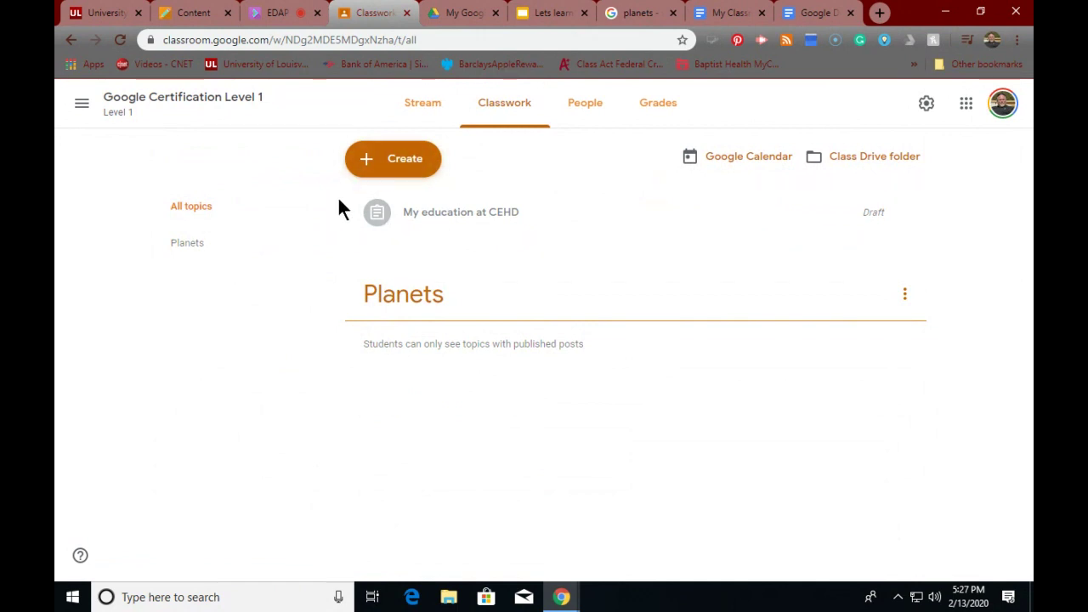
{"action": "left_click", "coordinate": [395, 168]}
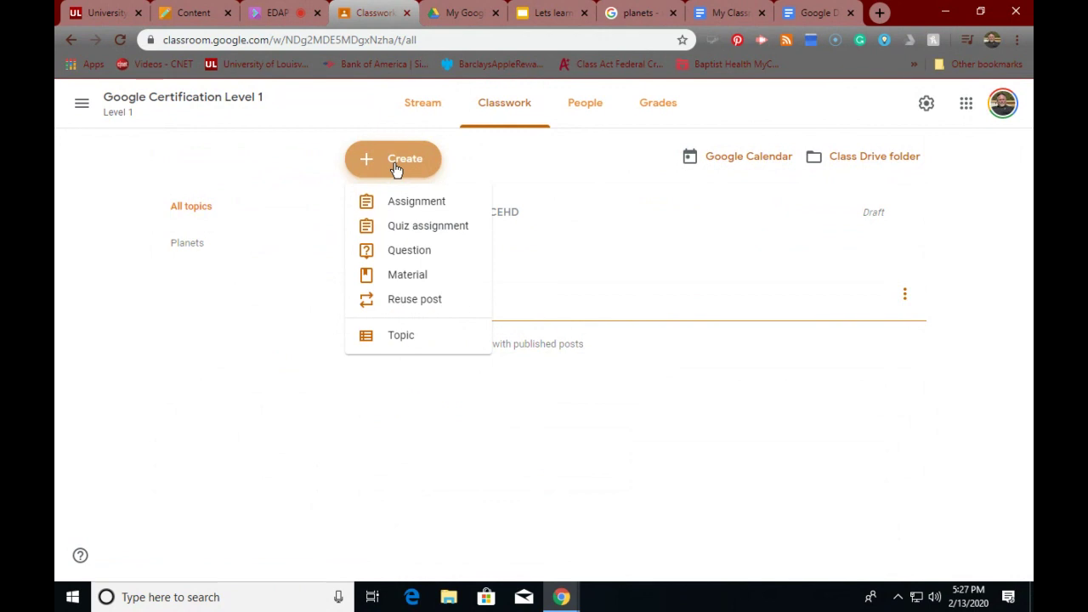
{"action": "left_click", "coordinate": [395, 168]}
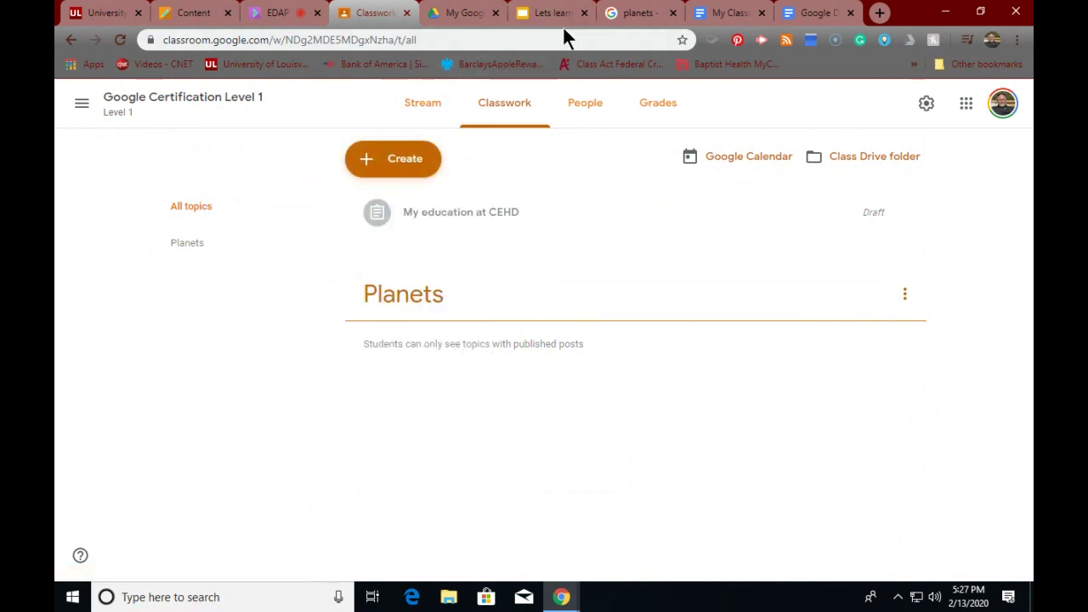
- Select My Classroom Doc in the My Google Classroom Drive folder, cancelling a move attempt
{"action": "left_click", "coordinate": [452, 17]}
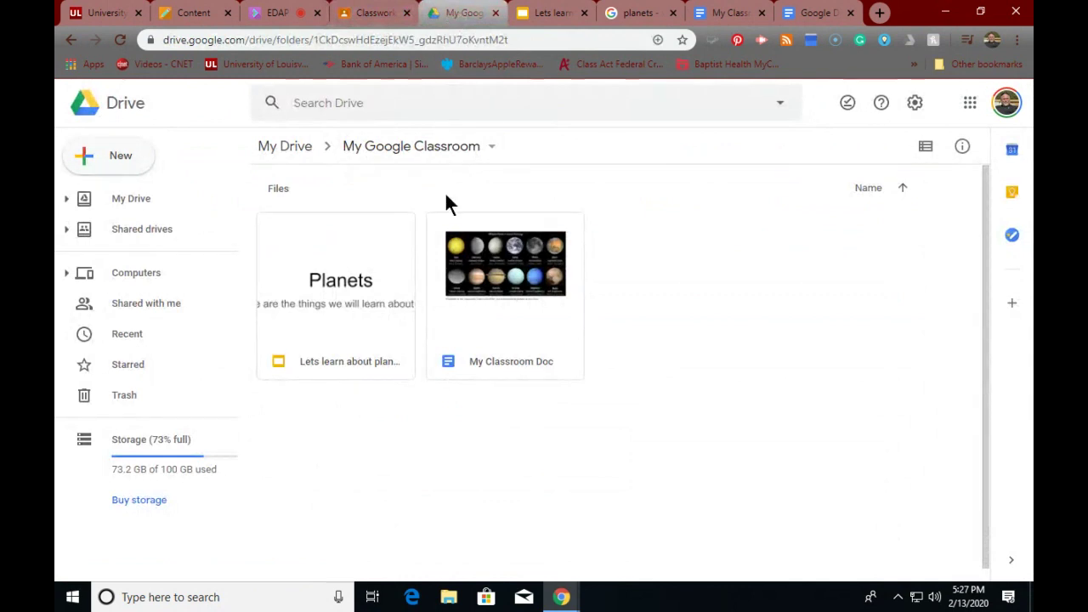
{"action": "left_click", "coordinate": [489, 288]}
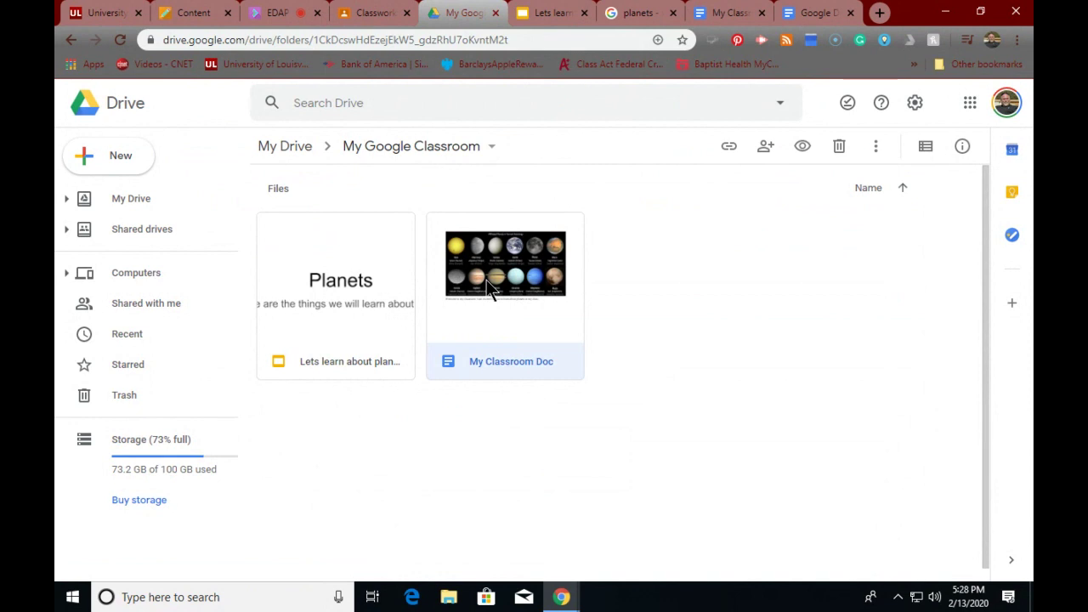
{"action": "right_click", "coordinate": [489, 286]}
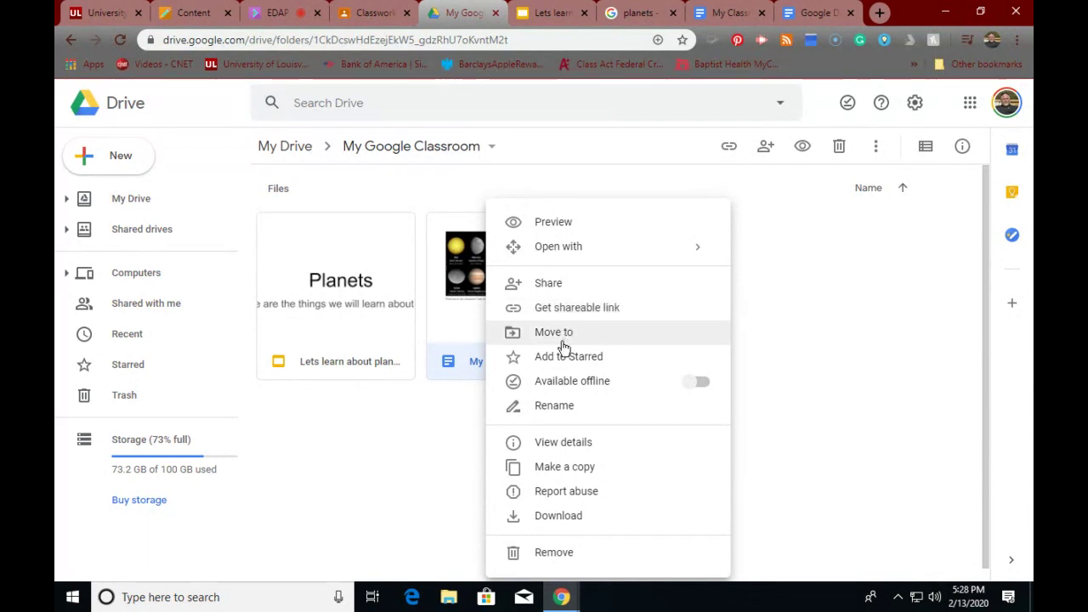
{"action": "left_click", "coordinate": [563, 336]}
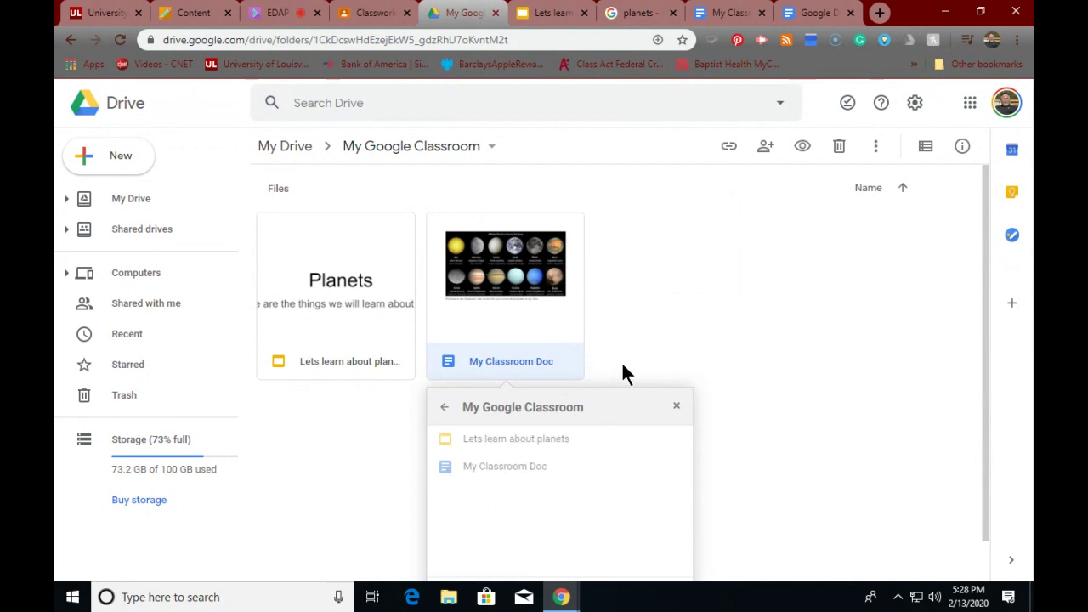
{"action": "left_click", "coordinate": [442, 411]}
{"action": "left_click", "coordinate": [498, 361]}
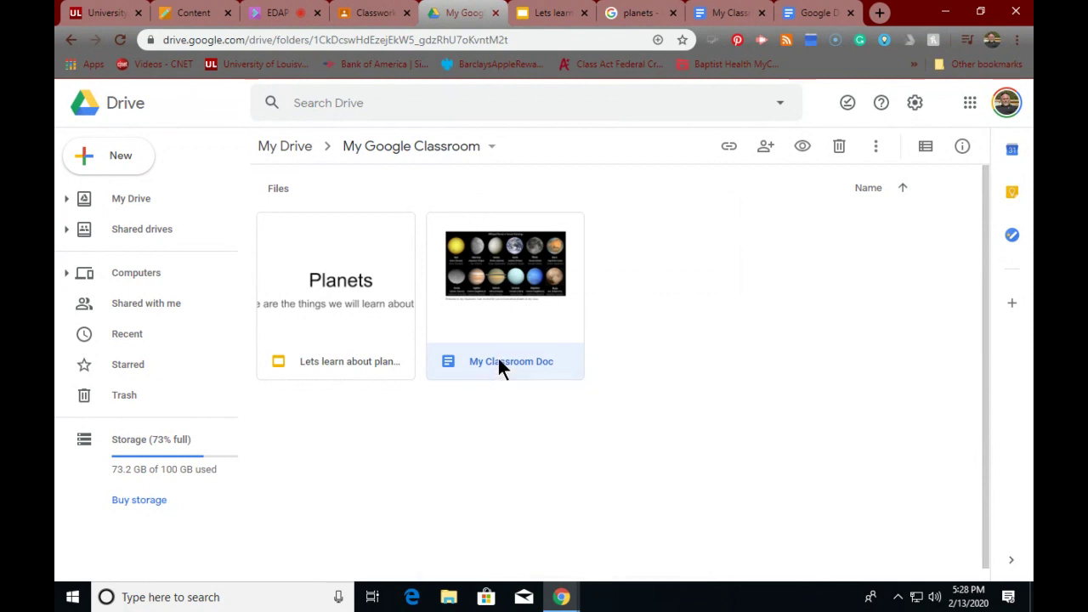
- Turn on link sharing for My Classroom Doc, copy its link, and return to Classroom
{"action": "right_click", "coordinate": [497, 269]}
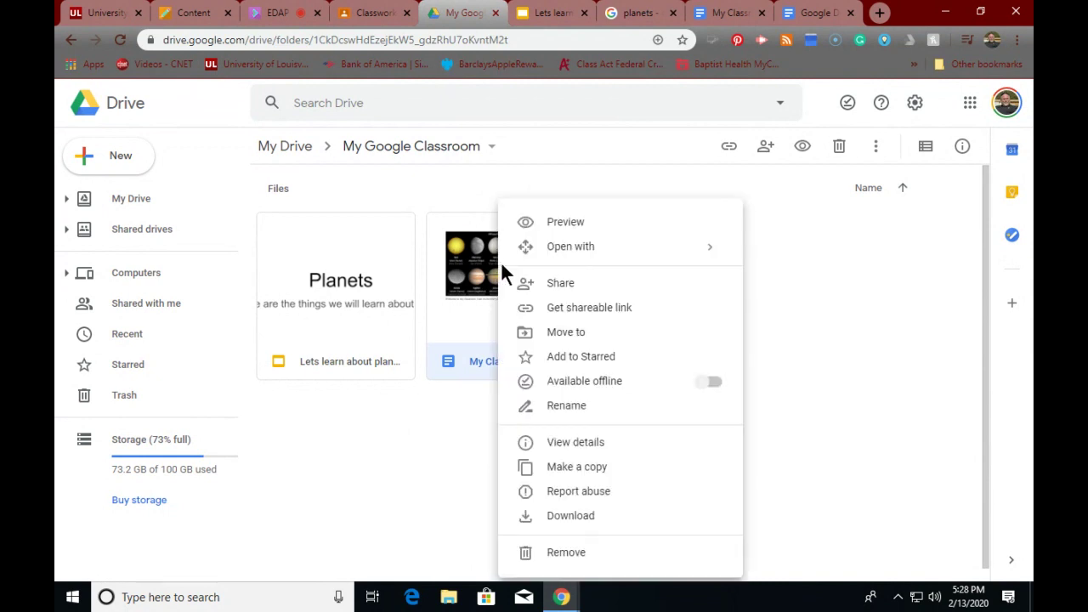
{"action": "left_click", "coordinate": [553, 310]}
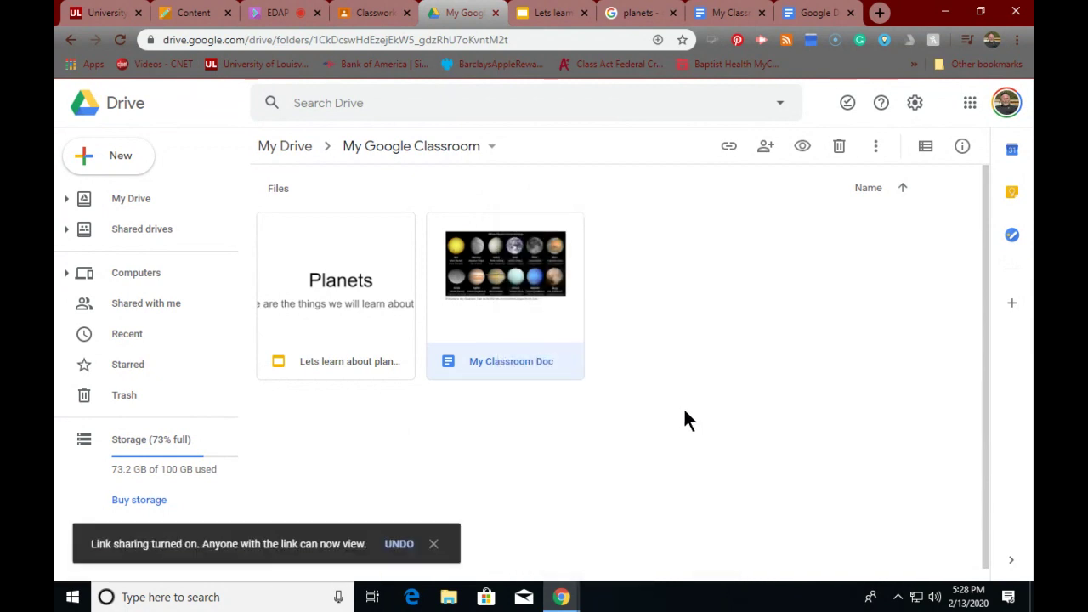
{"action": "right_click", "coordinate": [504, 289]}
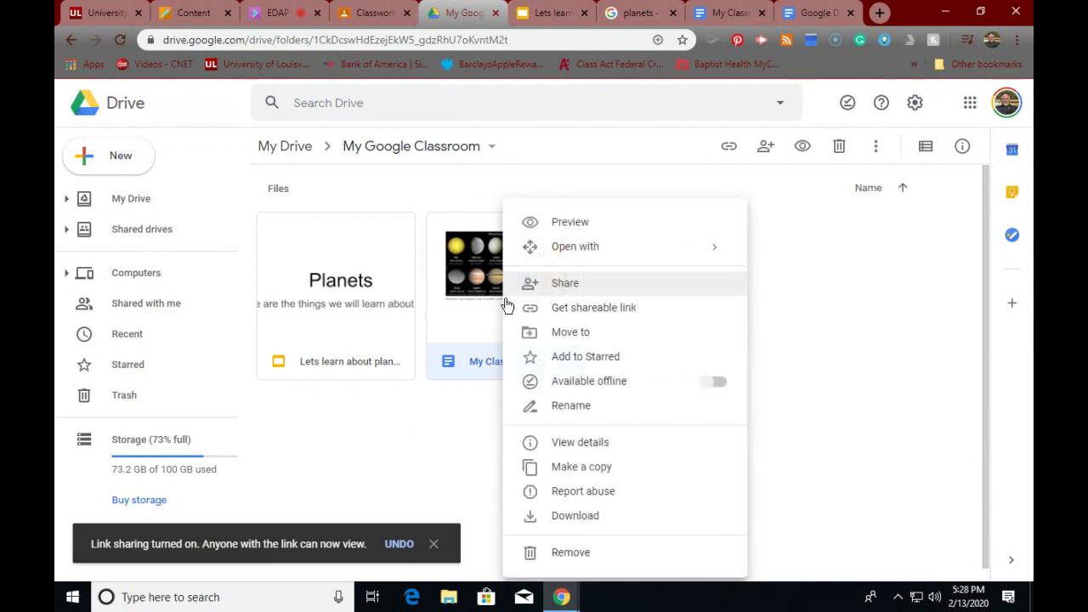
{"action": "left_click", "coordinate": [587, 308]}
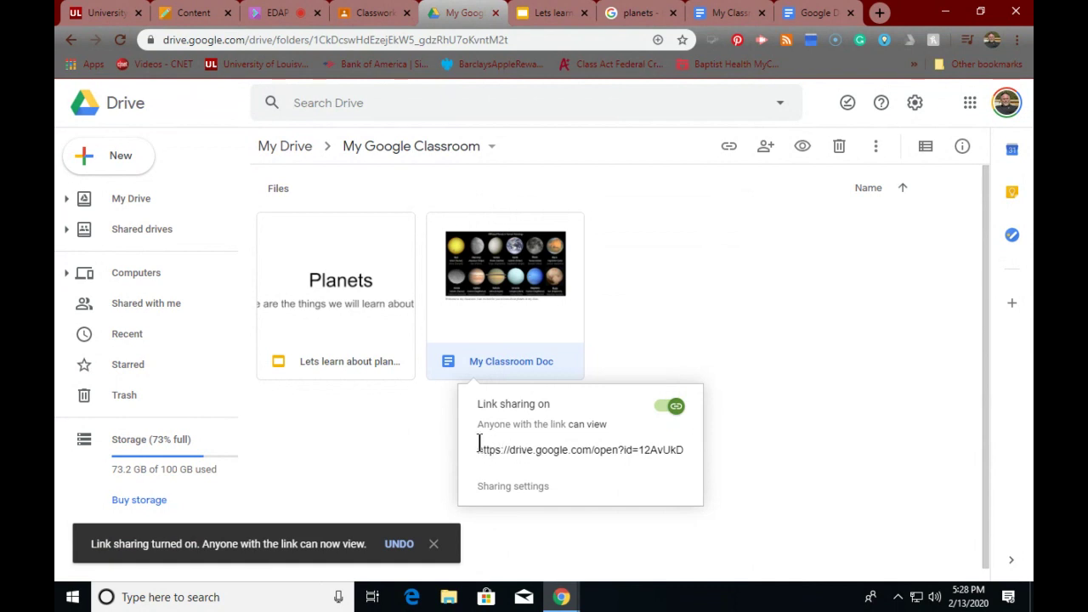
{"action": "key", "text": "Escape"}
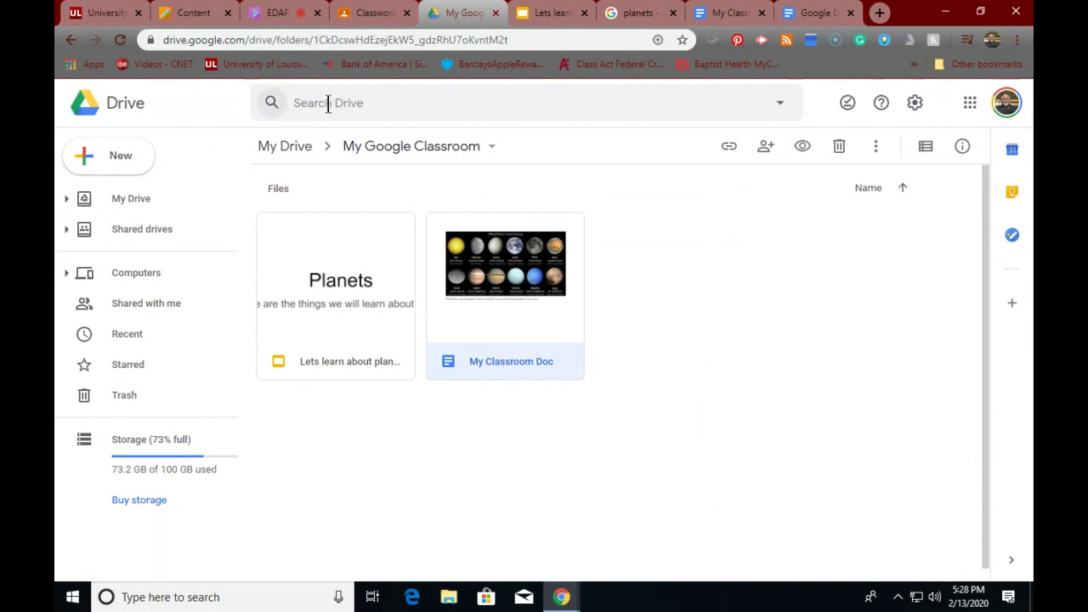
{"action": "left_click", "coordinate": [366, 19]}
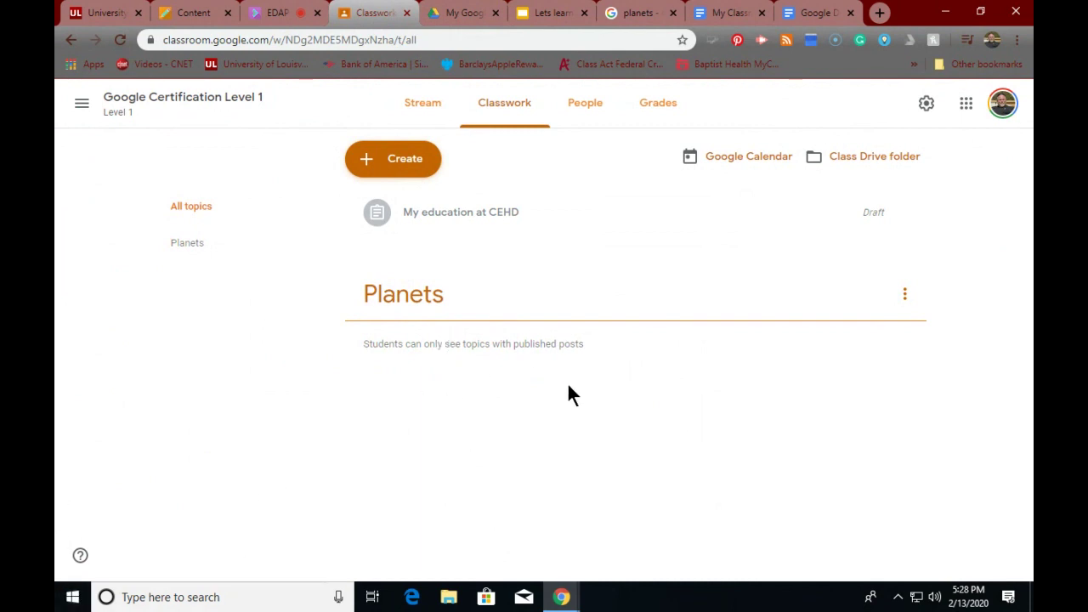
- Start a new assignment and attach My Classroom Doc from Google Drive
{"action": "left_click", "coordinate": [902, 295]}
{"action": "left_click", "coordinate": [727, 268]}
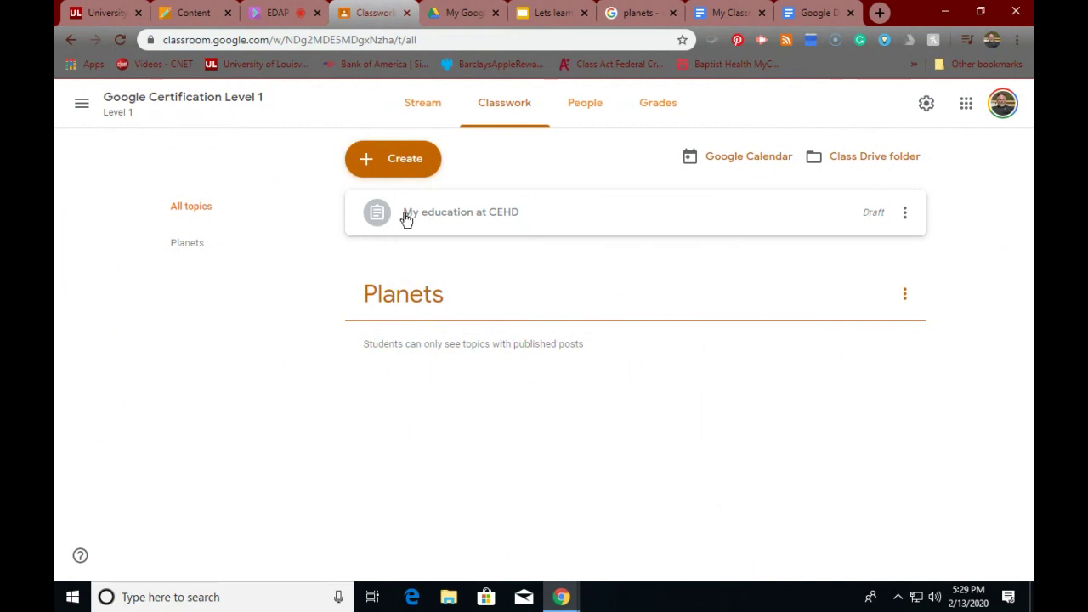
{"action": "left_click", "coordinate": [391, 164]}
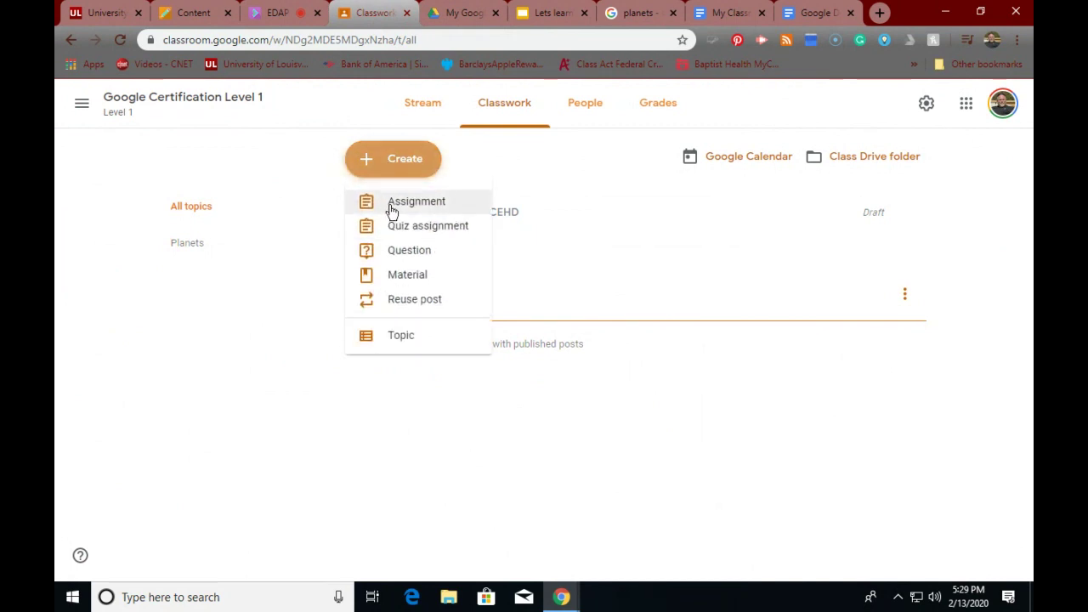
{"action": "left_click", "coordinate": [391, 209]}
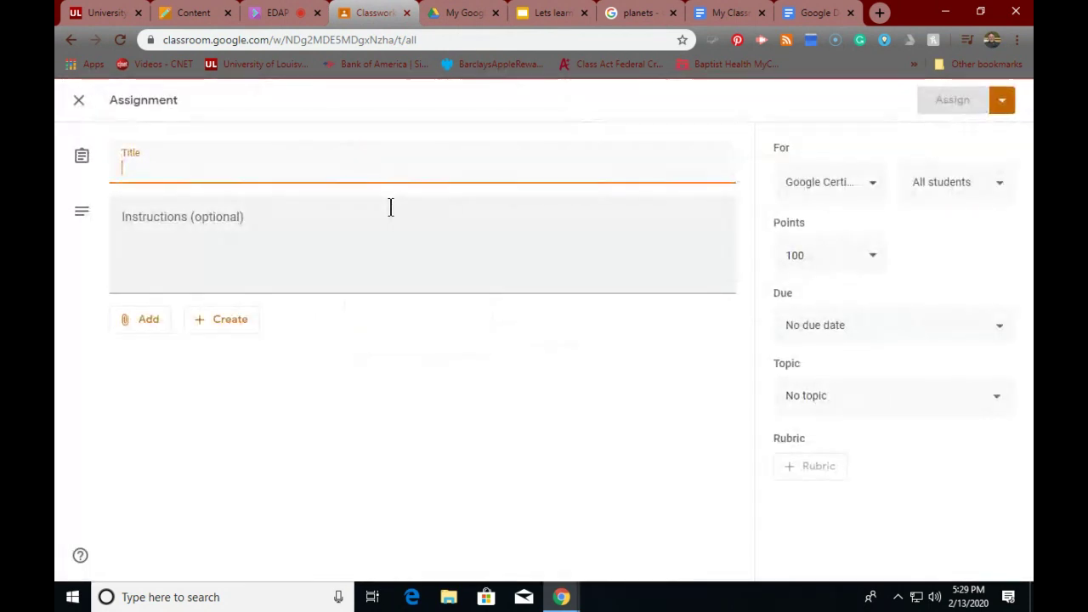
{"action": "left_click", "coordinate": [150, 327]}
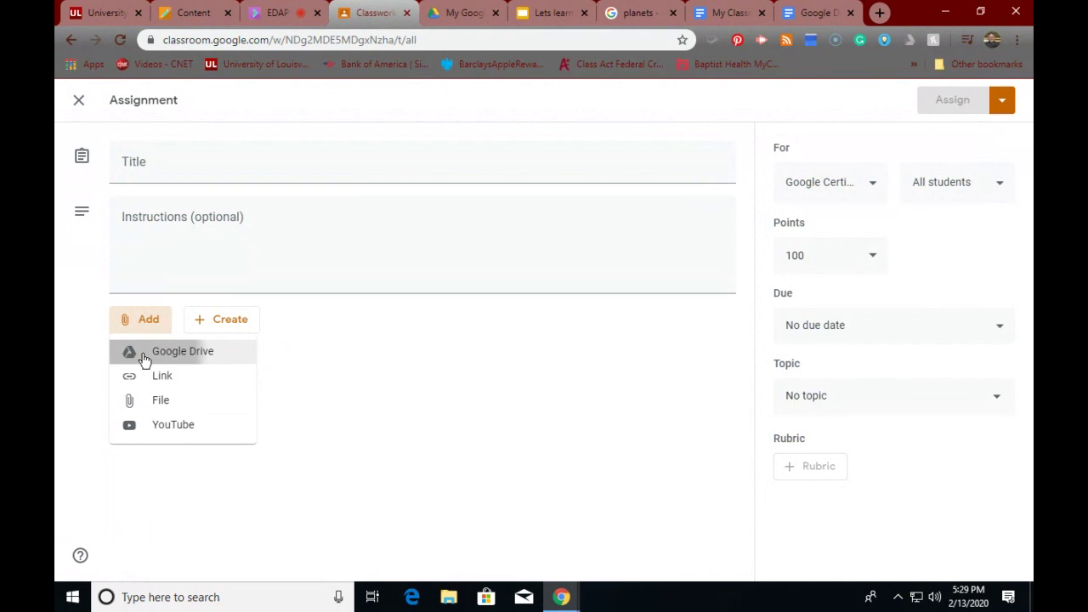
{"action": "left_click", "coordinate": [144, 355]}
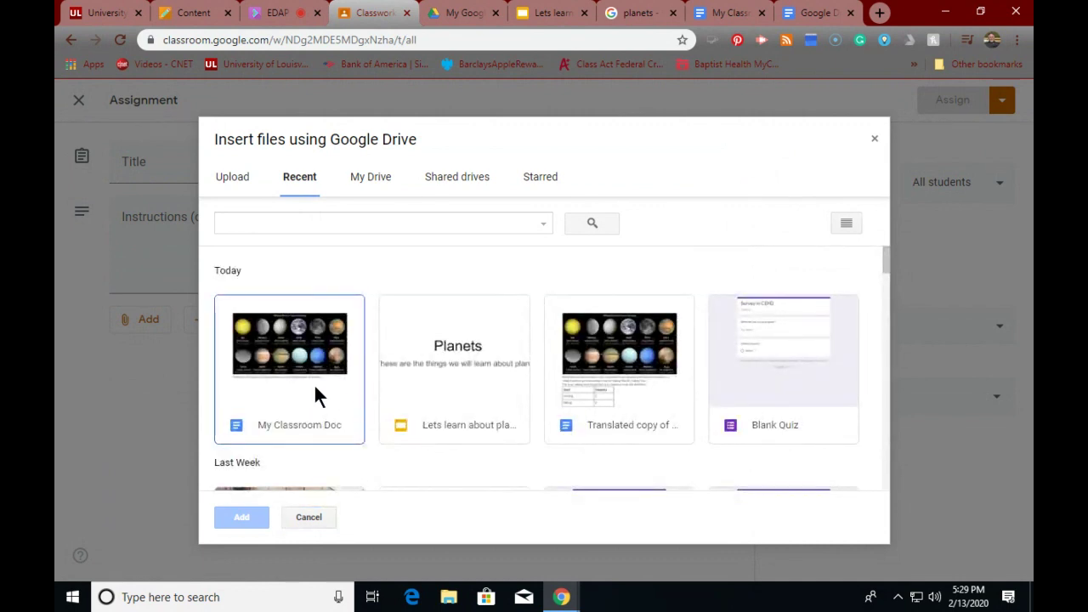
{"action": "left_click", "coordinate": [301, 384]}
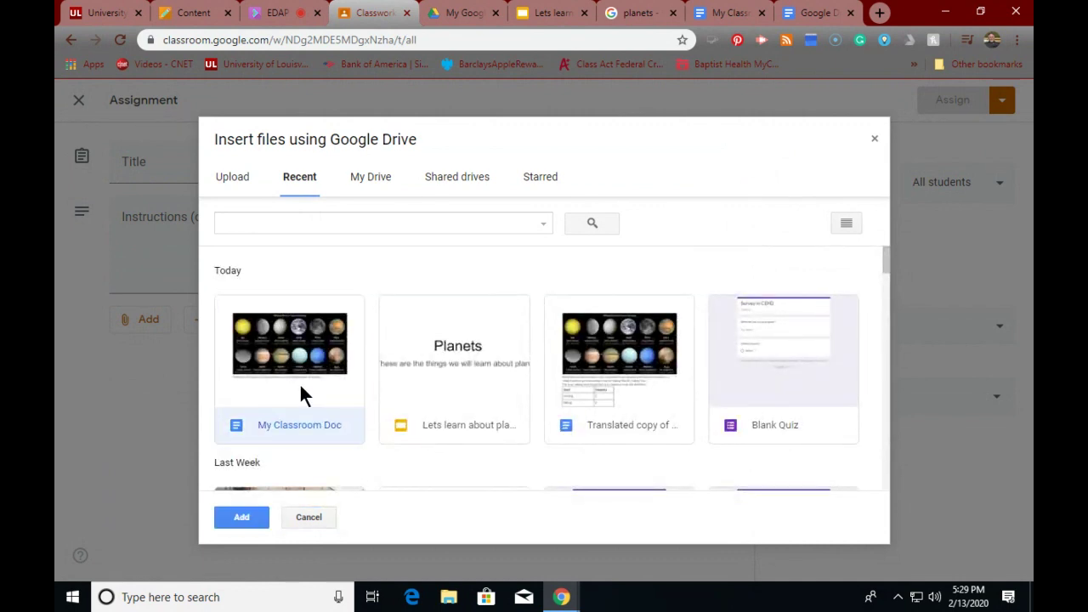
{"action": "left_click", "coordinate": [236, 517]}
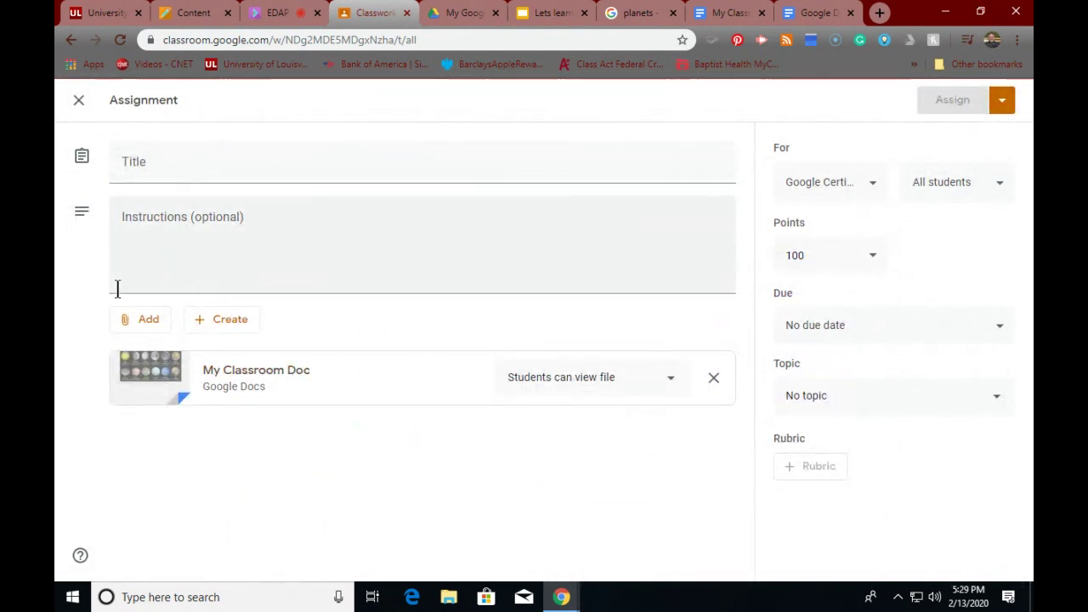
- Attach the doc's copied shareable link as a second attachment
{"action": "left_click", "coordinate": [145, 320]}
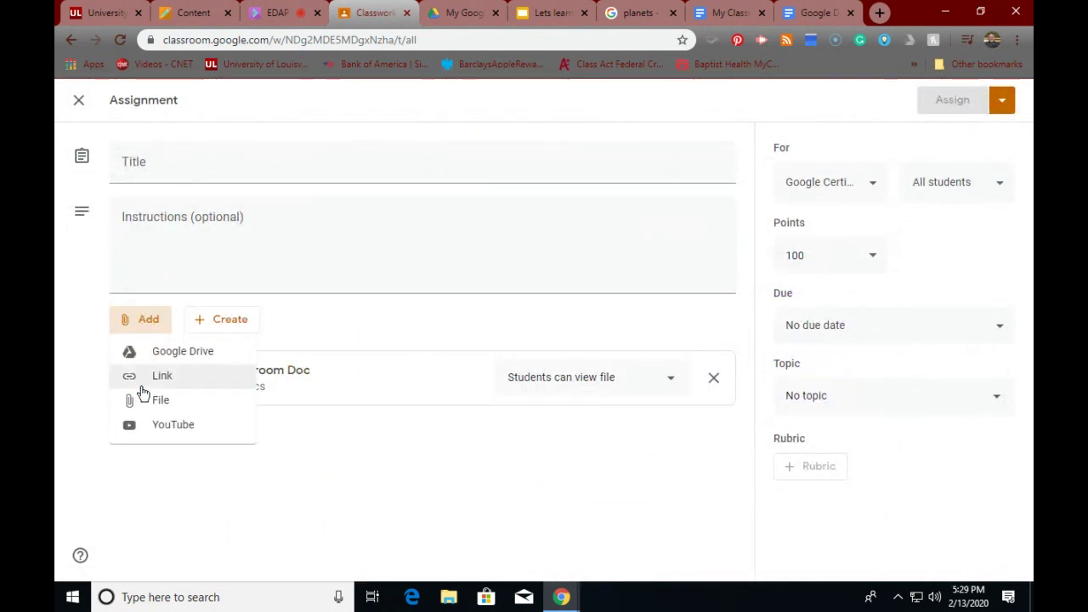
{"action": "left_click", "coordinate": [141, 379]}
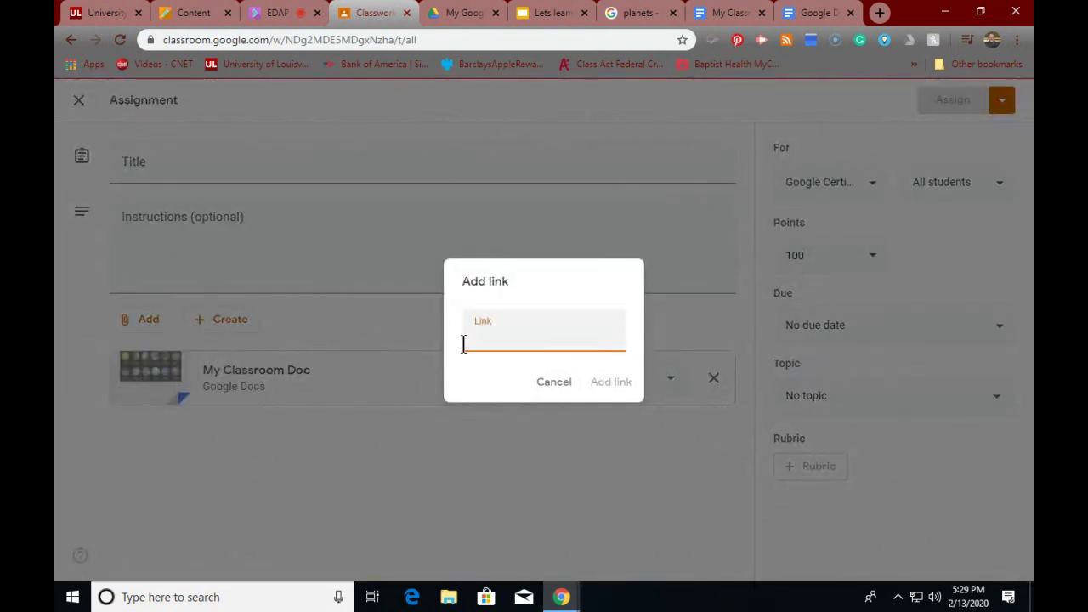
{"action": "key", "text": "ctrl+v"}
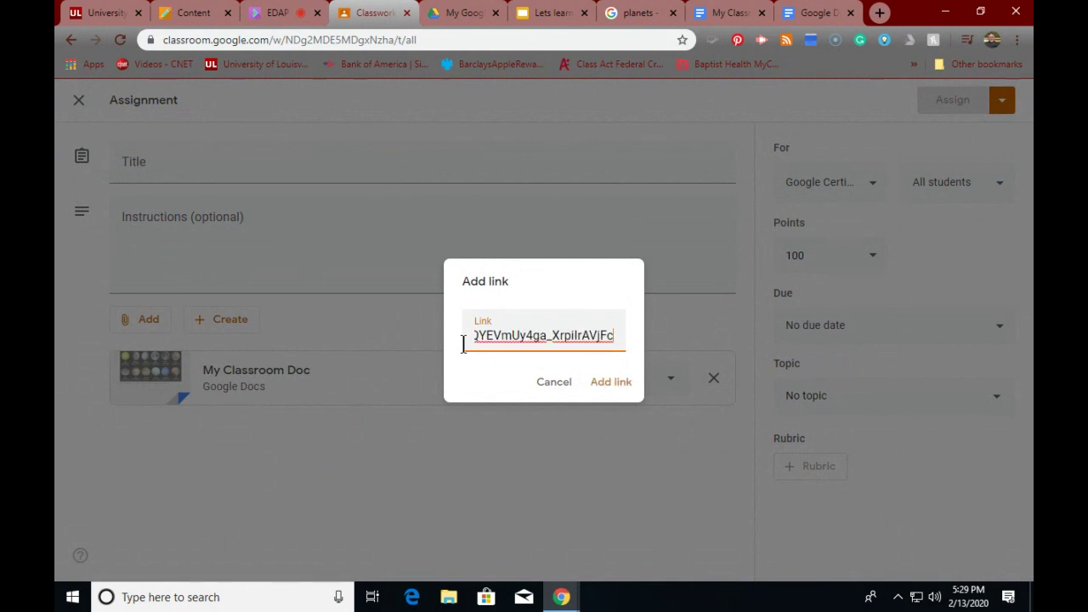
{"action": "left_click", "coordinate": [611, 381]}
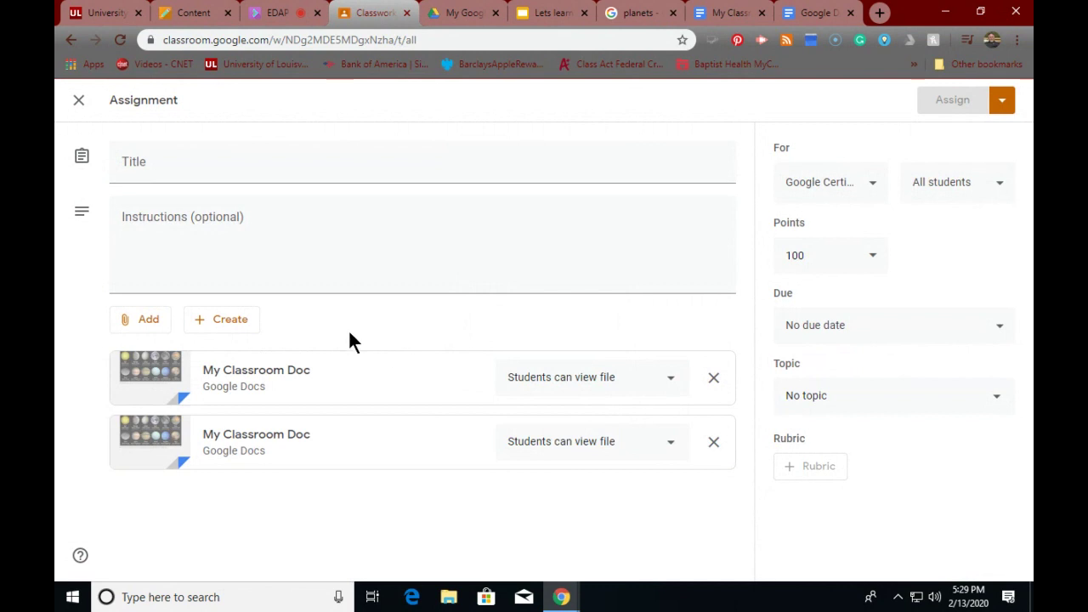
- Title the assignment 'Intro to Unit' and start the instructions 'Please read the material'
{"action": "left_click", "coordinate": [164, 159]}
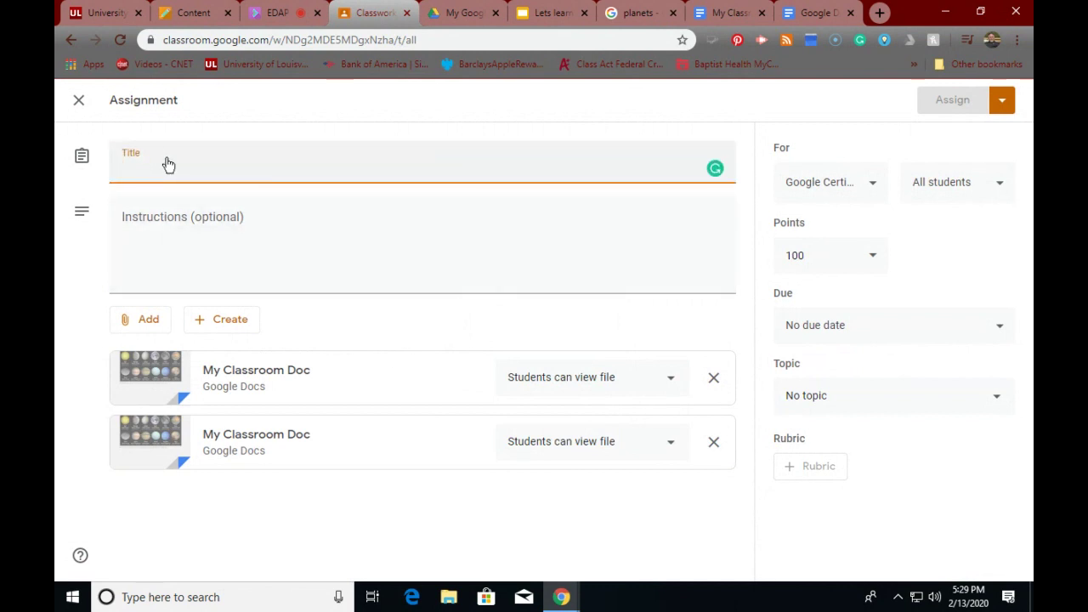
{"action": "type", "text": "Intro"}
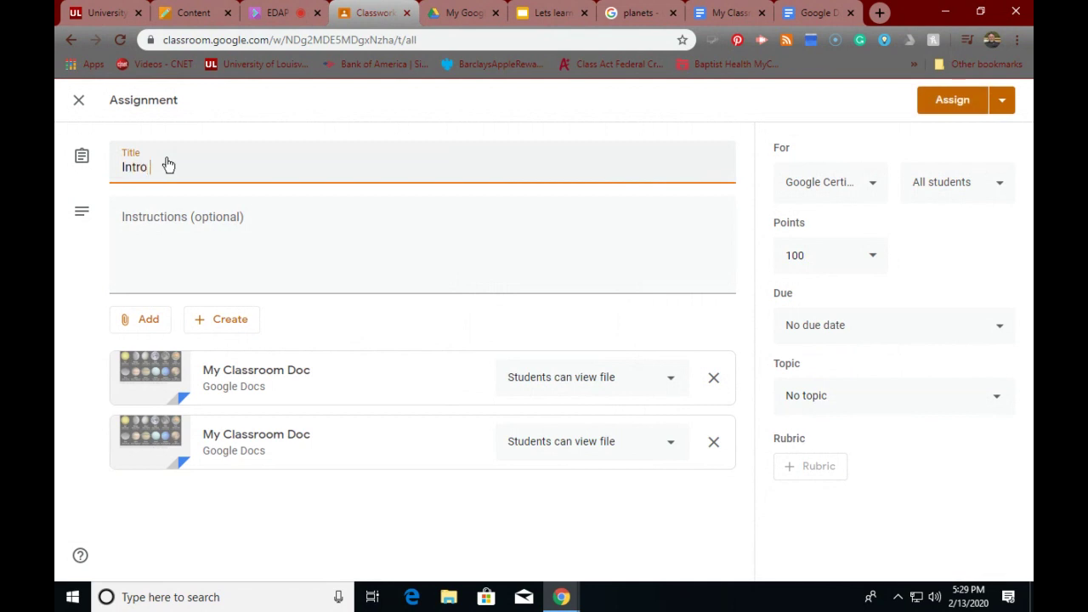
{"action": "type", "text": " to Unit"}
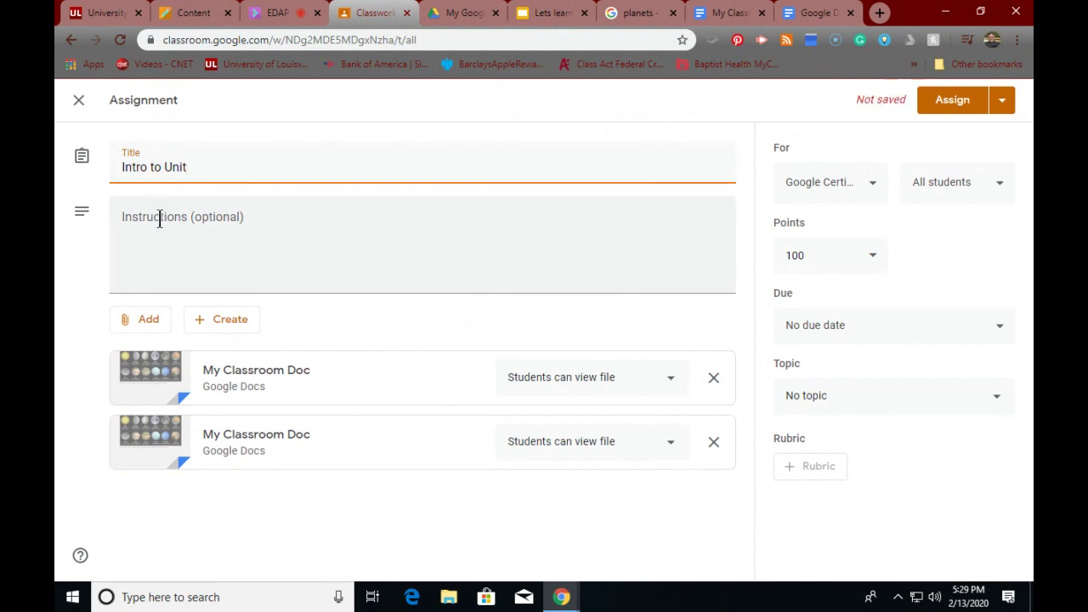
{"action": "left_click", "coordinate": [161, 217]}
{"action": "type", "text": "P"}
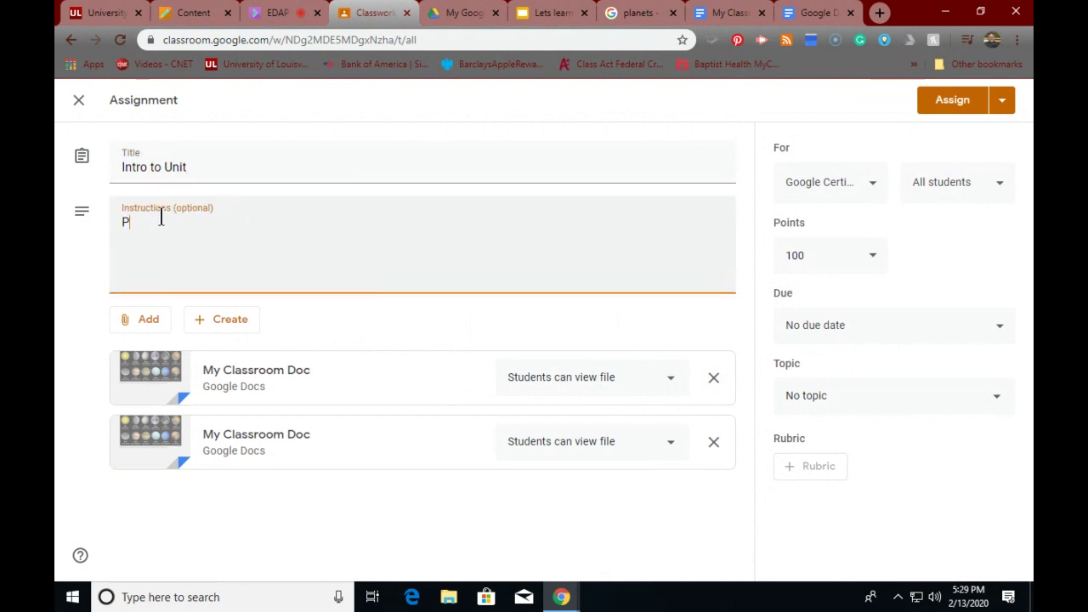
{"action": "type", "text": "lease read the mat"}
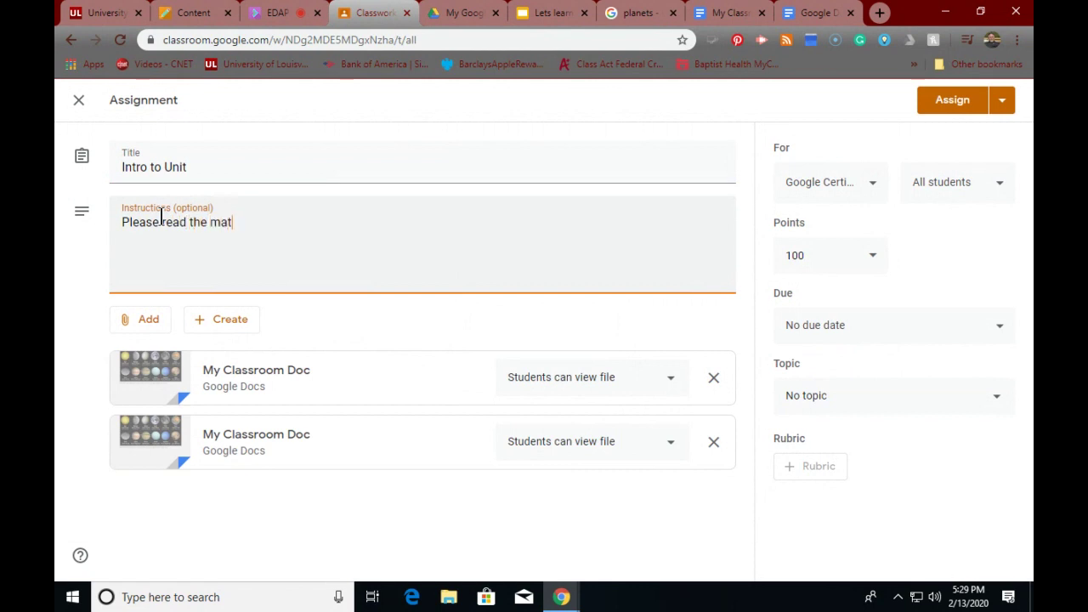
{"action": "type", "text": "erial"}
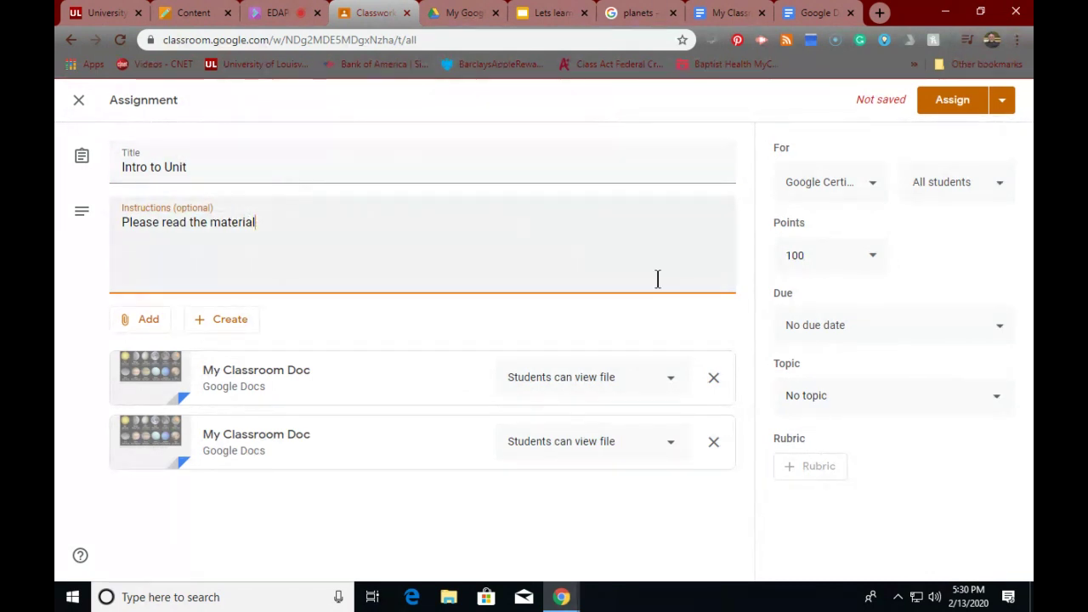
- File the assignment under Planets and try assigning it, dismissing the resulting error
{"action": "left_click", "coordinate": [993, 398]}
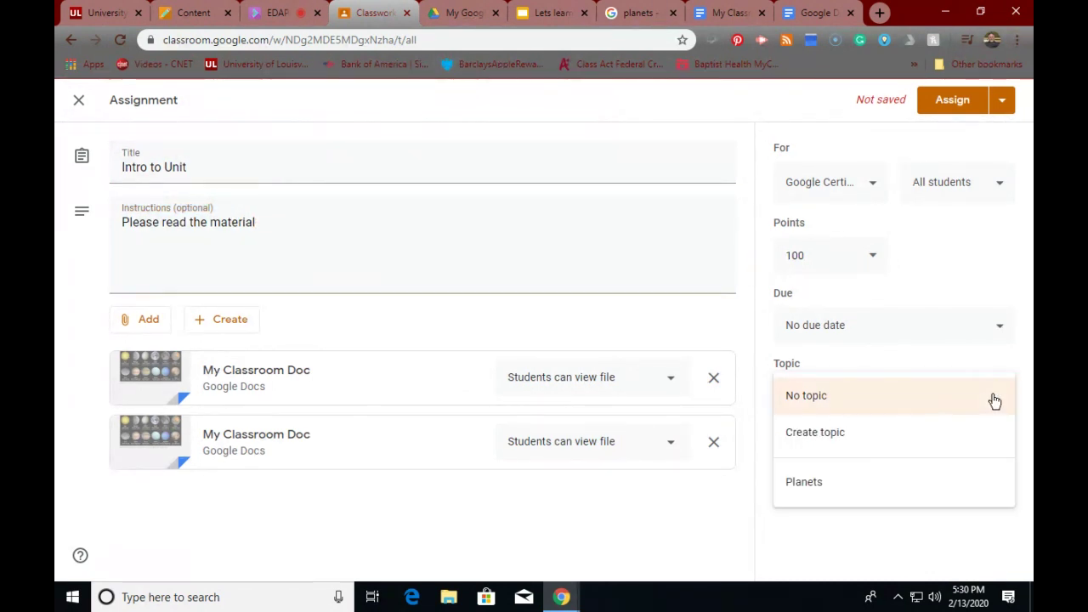
{"action": "left_click", "coordinate": [826, 484]}
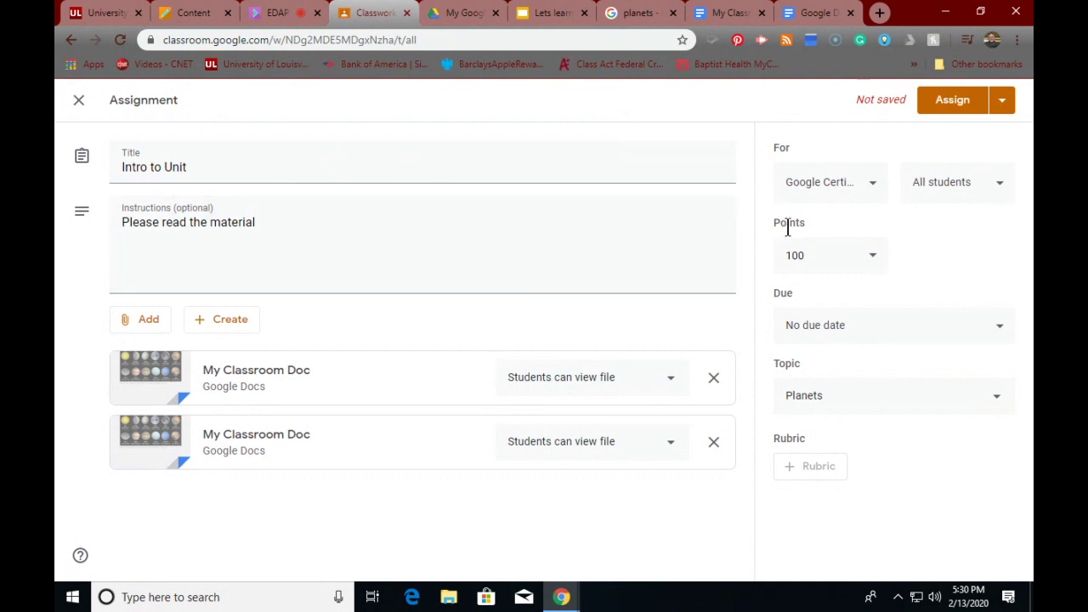
{"action": "left_click", "coordinate": [953, 102]}
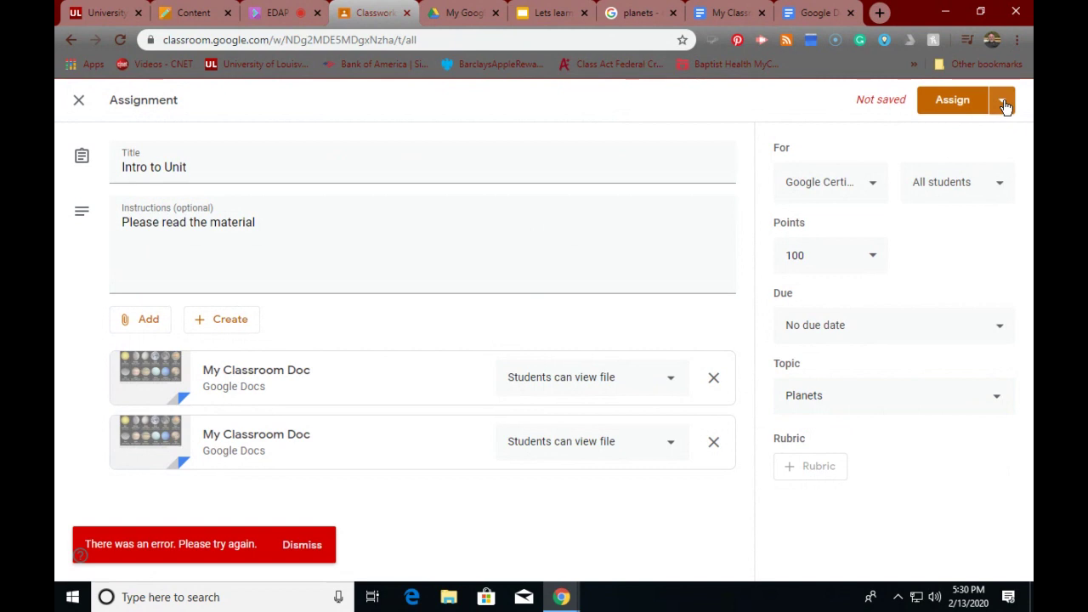
{"action": "left_click", "coordinate": [301, 545]}
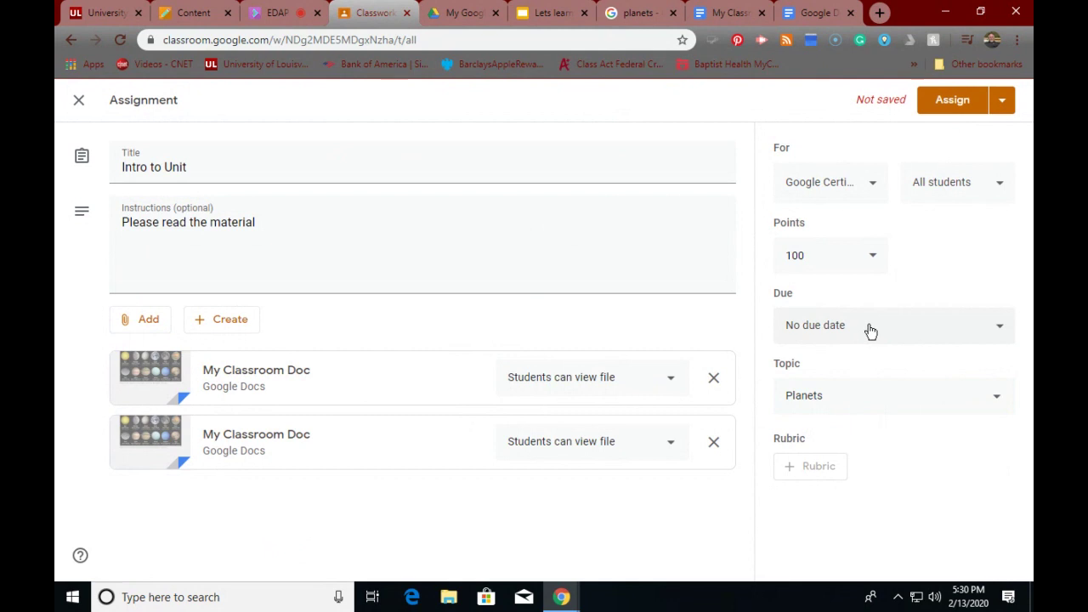
- Set the due date to Mon, Feb 17 and try assigning again
{"action": "left_click", "coordinate": [999, 331]}
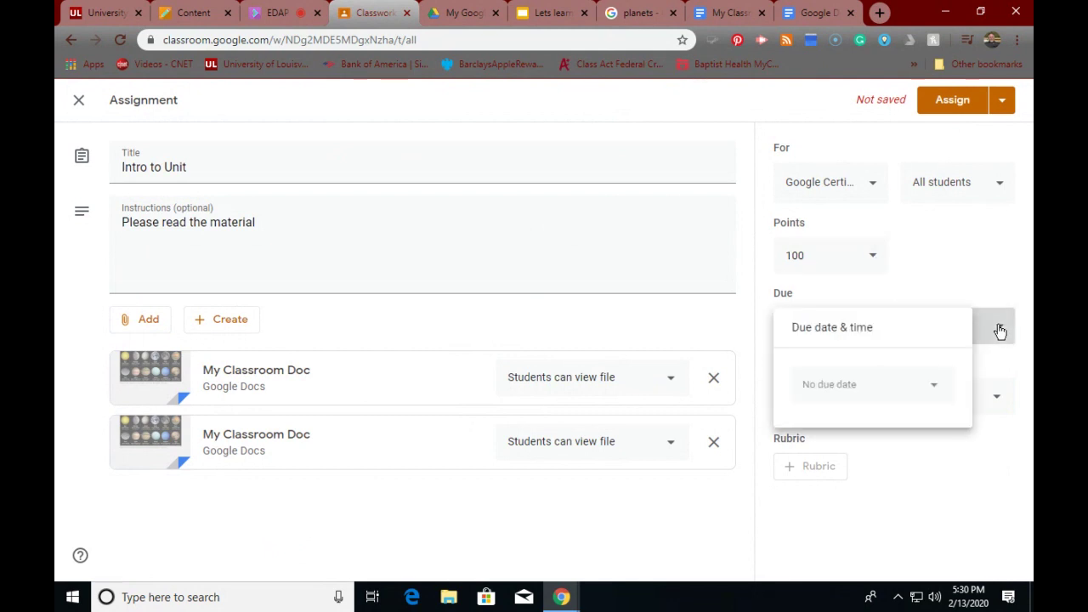
{"action": "left_click", "coordinate": [877, 394]}
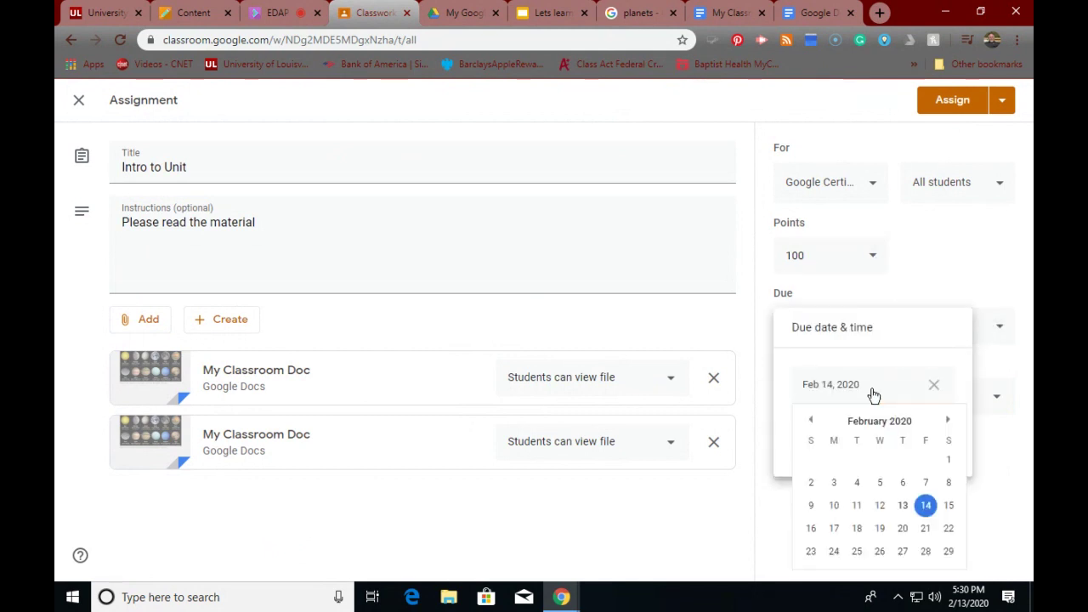
{"action": "left_click", "coordinate": [835, 530]}
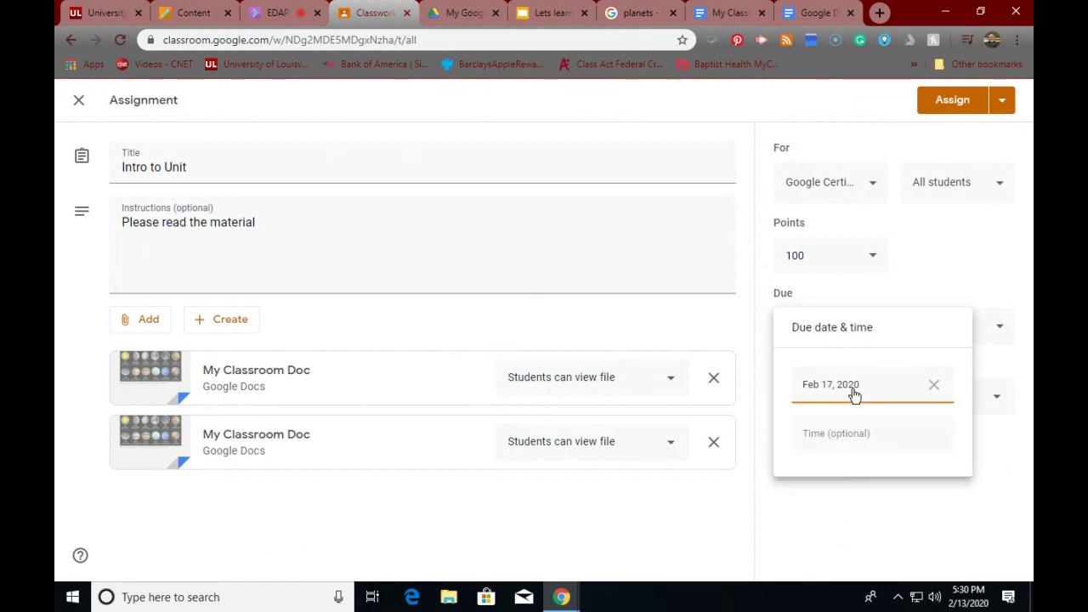
{"action": "left_click", "coordinate": [927, 505]}
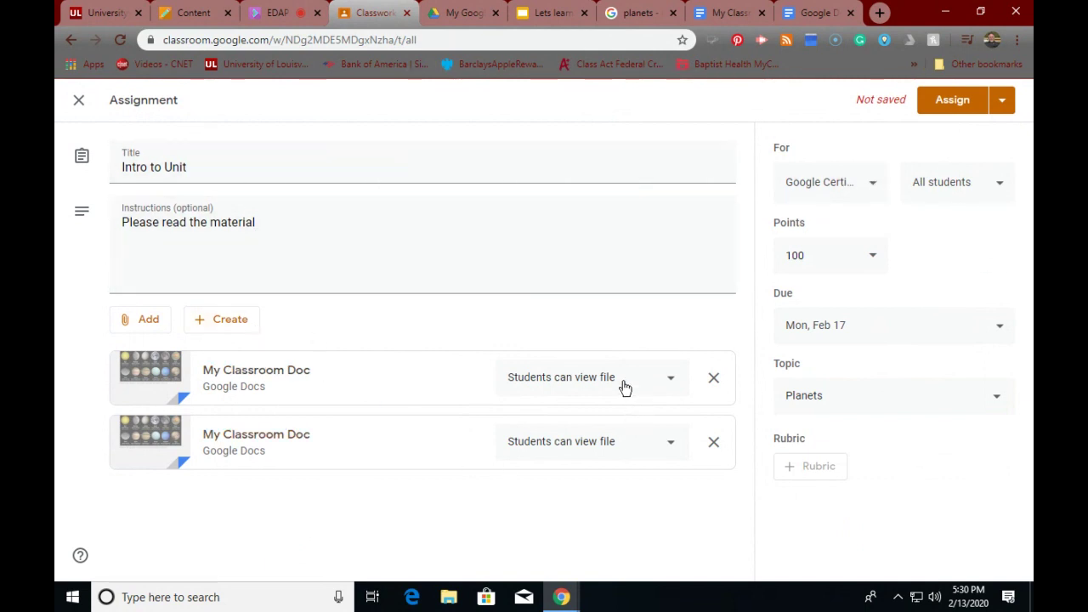
{"action": "left_click", "coordinate": [966, 107]}
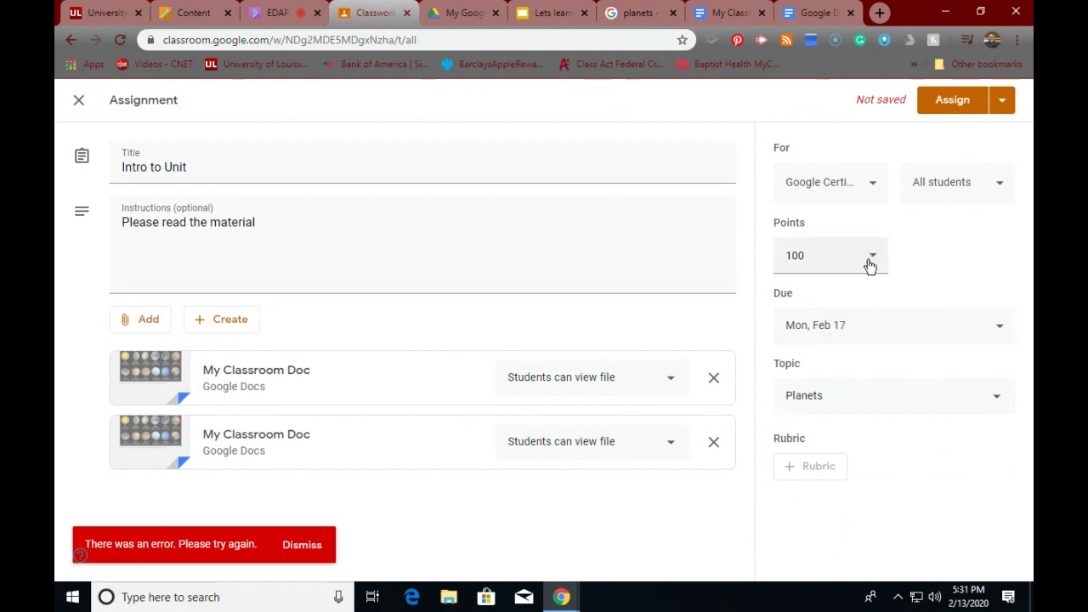
- Keep All students, set points to Ungraded, retry Assign, and dismiss the error
{"action": "left_click", "coordinate": [1003, 188]}
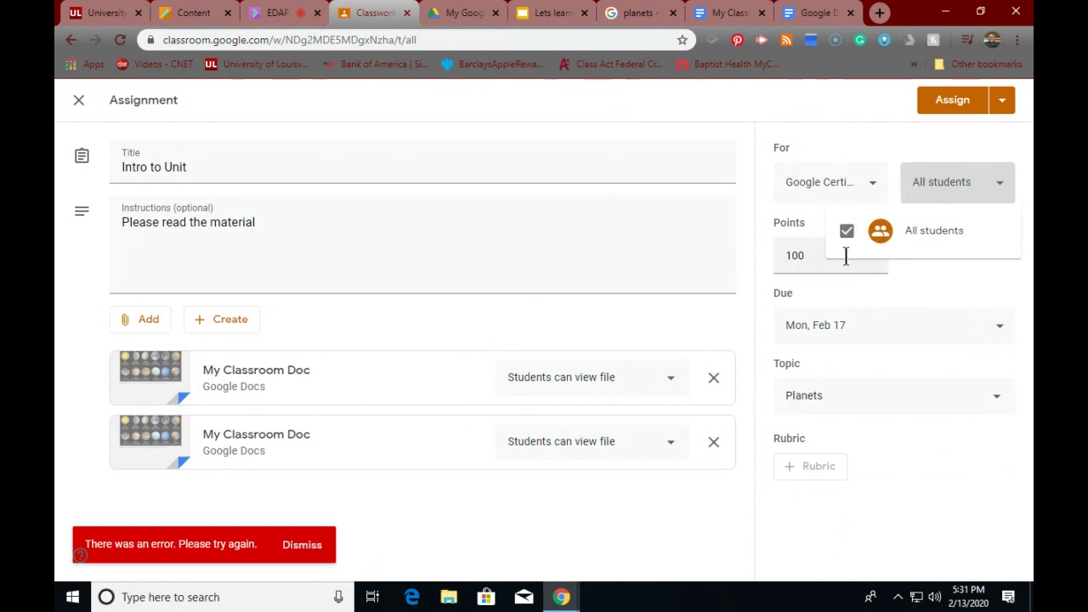
{"action": "left_click", "coordinate": [855, 320]}
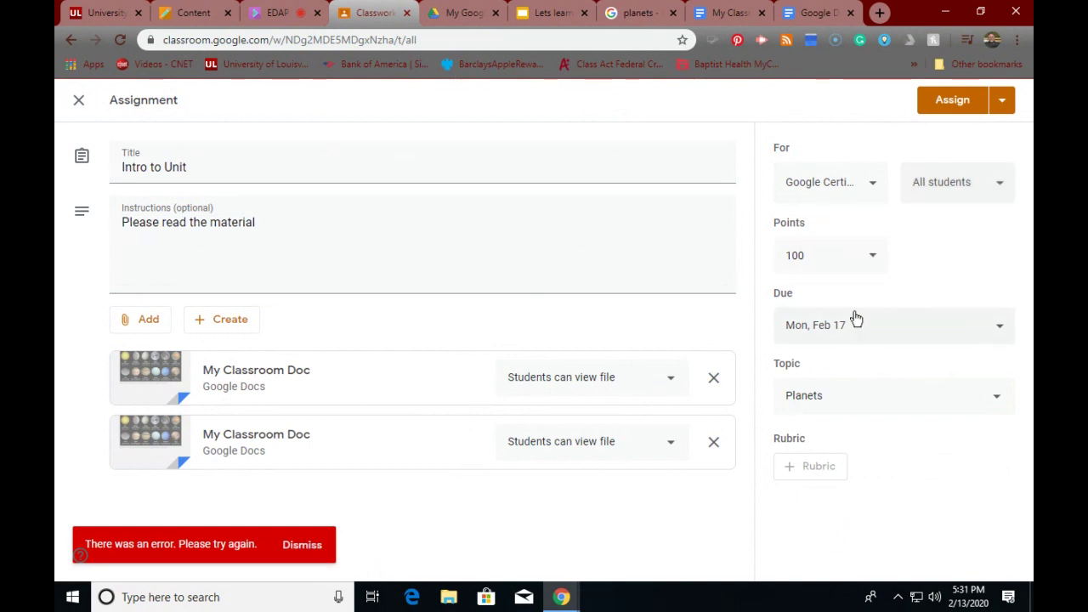
{"action": "left_click", "coordinate": [877, 259]}
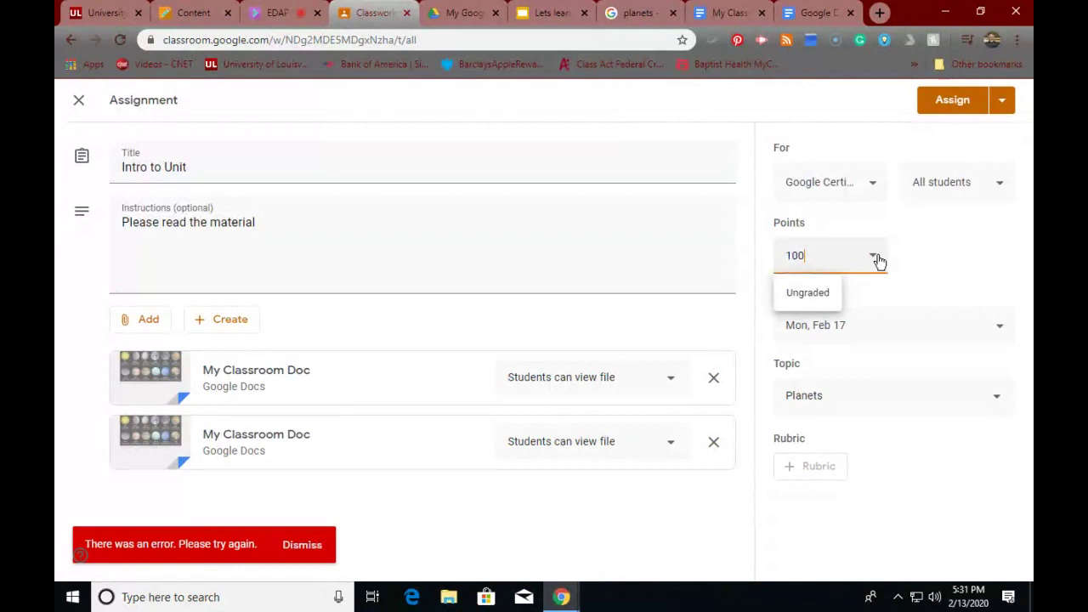
{"action": "left_click", "coordinate": [806, 295]}
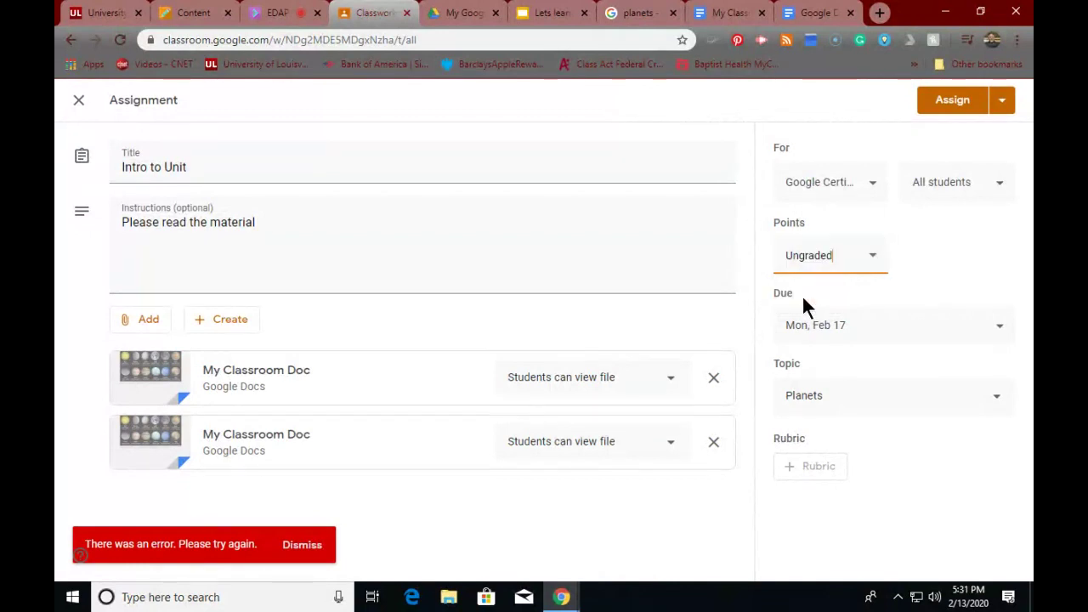
{"action": "left_click", "coordinate": [950, 100]}
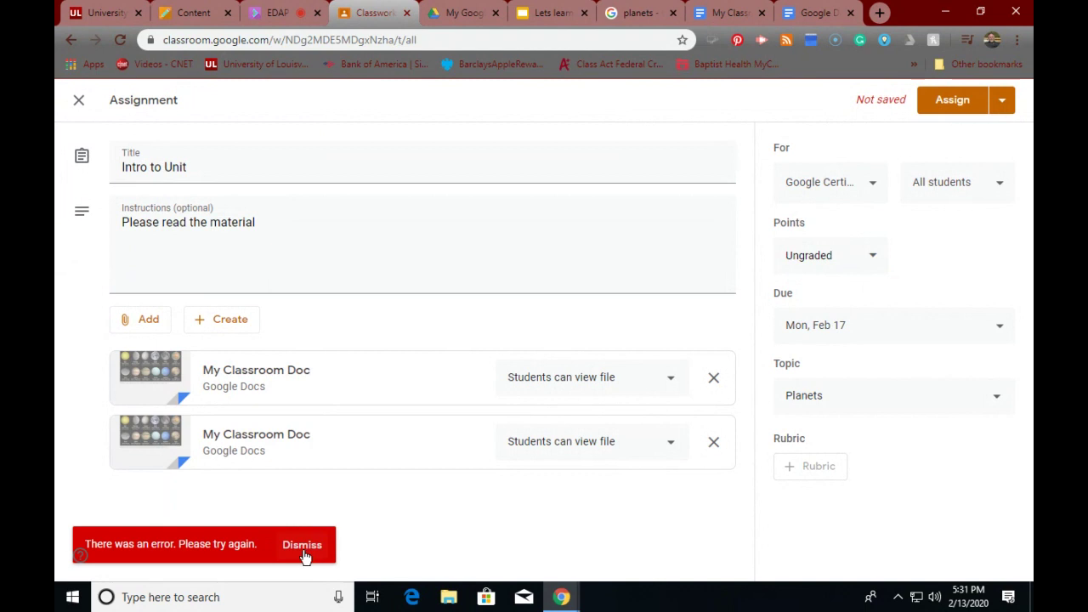
{"action": "left_click", "coordinate": [306, 550]}
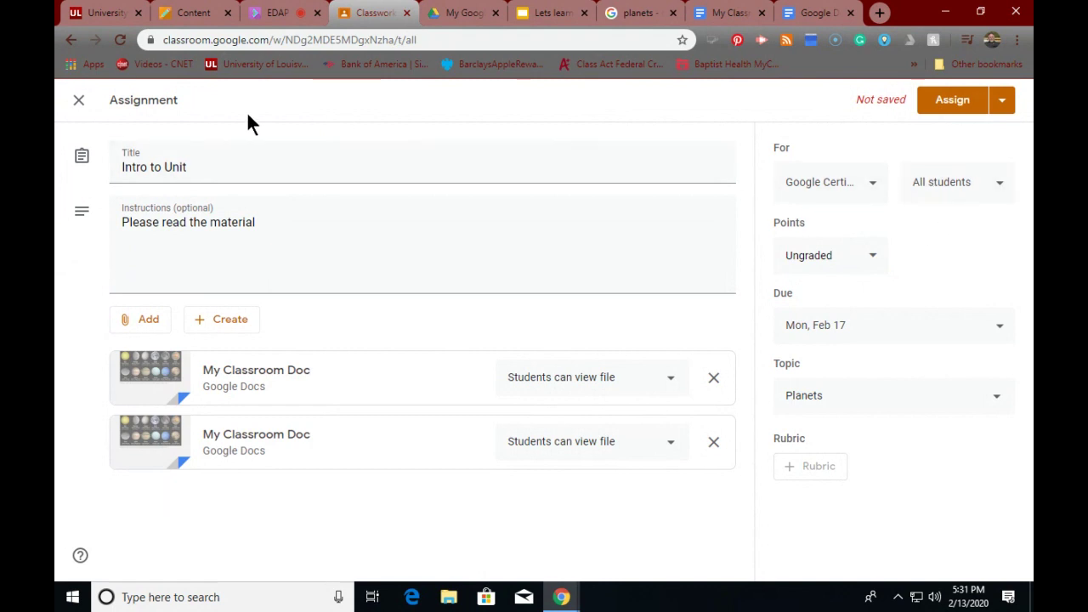
- Discard the unsaved assignment, view the Planets topic, and return to Classwork via Stream
{"action": "left_click", "coordinate": [79, 101]}
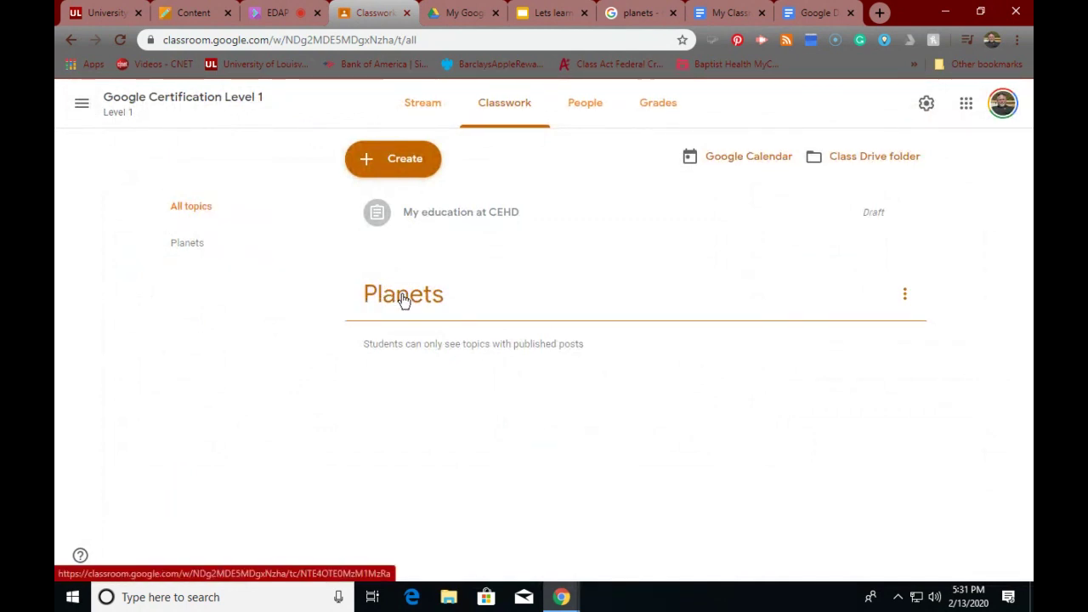
{"action": "left_click", "coordinate": [195, 246]}
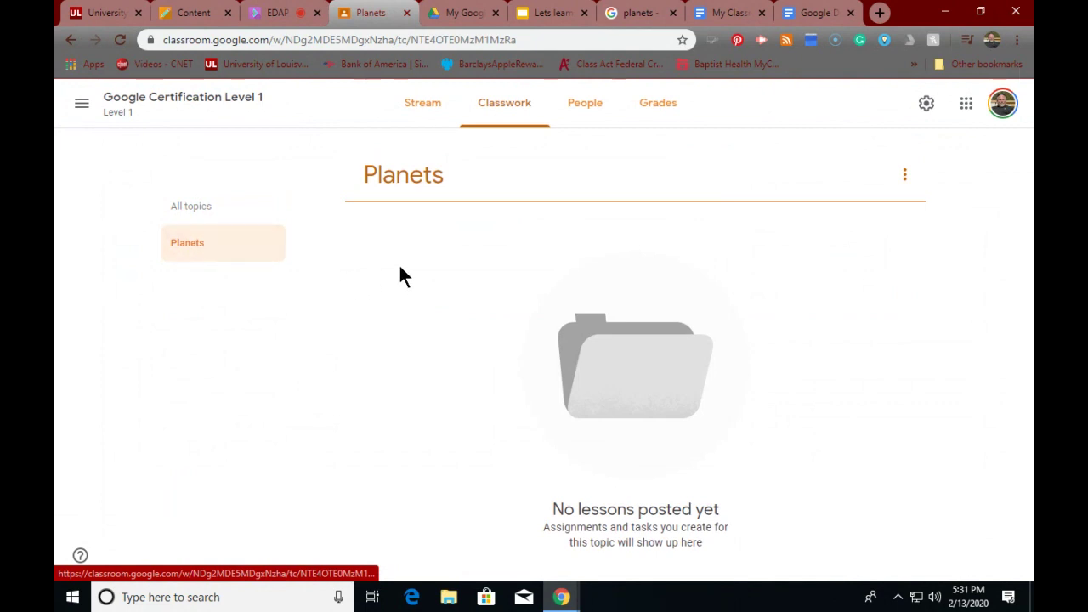
{"action": "left_click", "coordinate": [427, 104]}
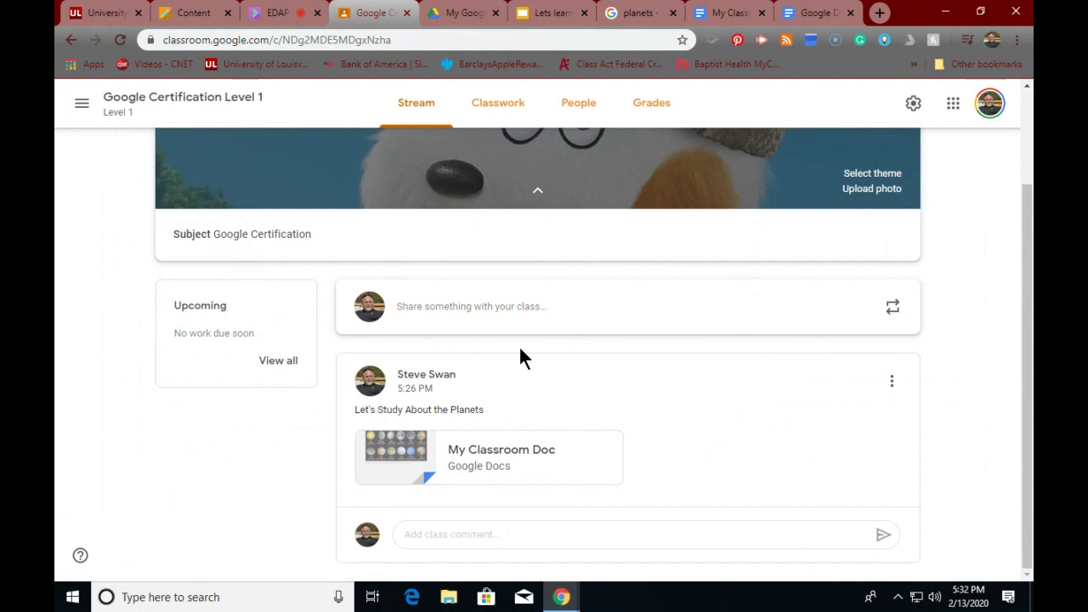
{"action": "left_click", "coordinate": [499, 104]}
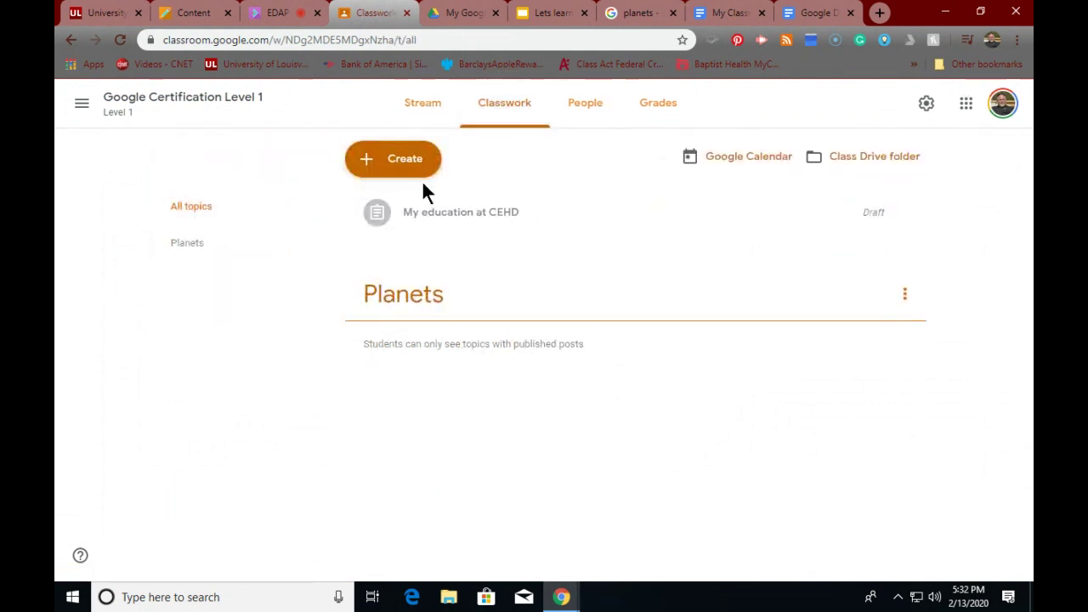
{"action": "left_click", "coordinate": [391, 167]}
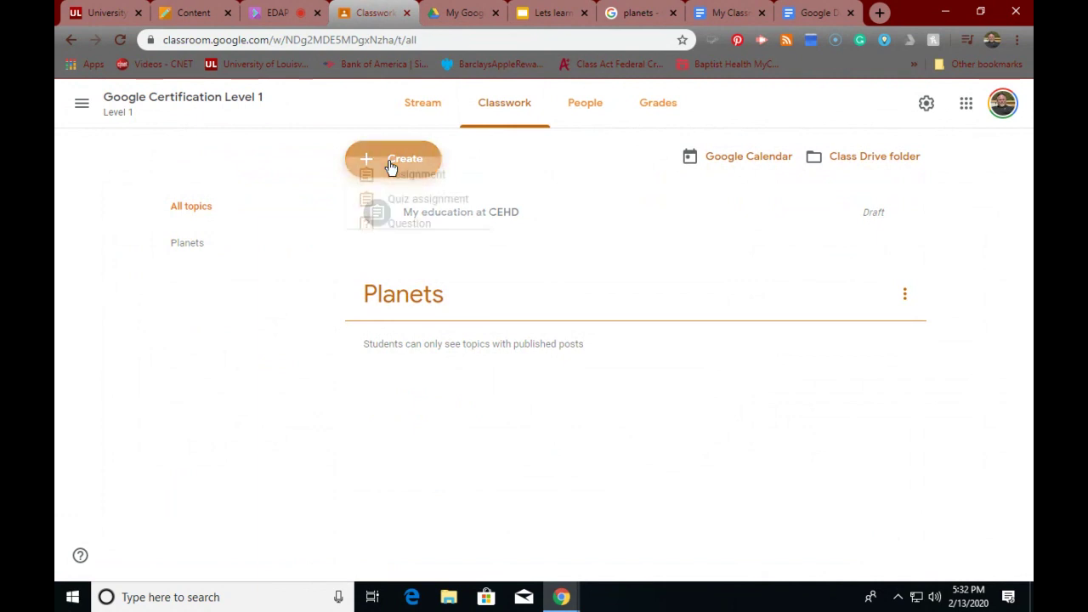
- Start an assignment titled 'Intro to Planets' with the 'Lets learn about planets' slides attached
{"action": "left_click", "coordinate": [390, 200]}
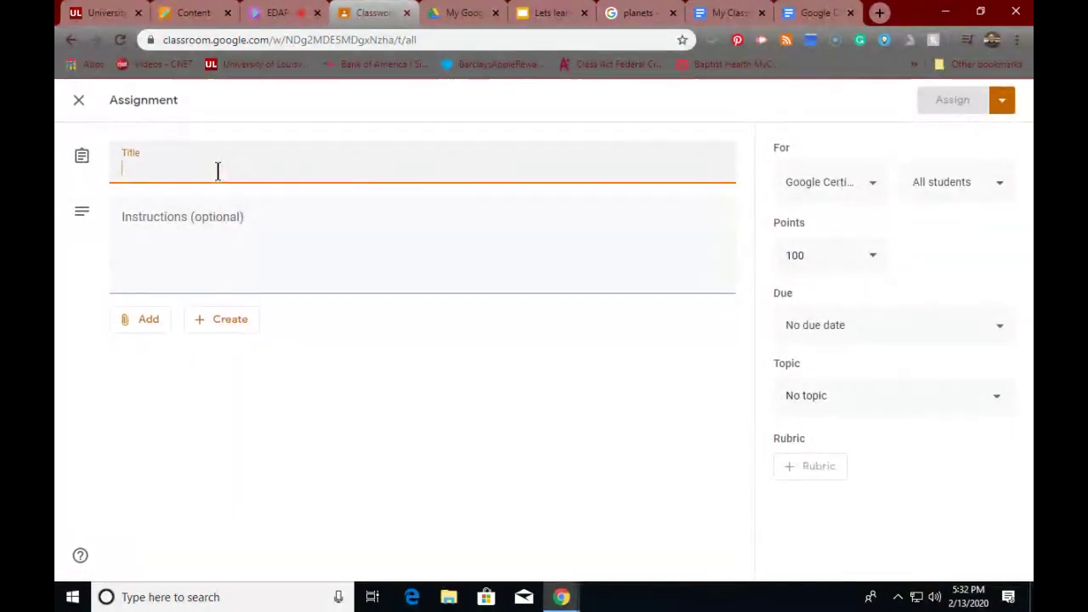
{"action": "type", "text": "In"}
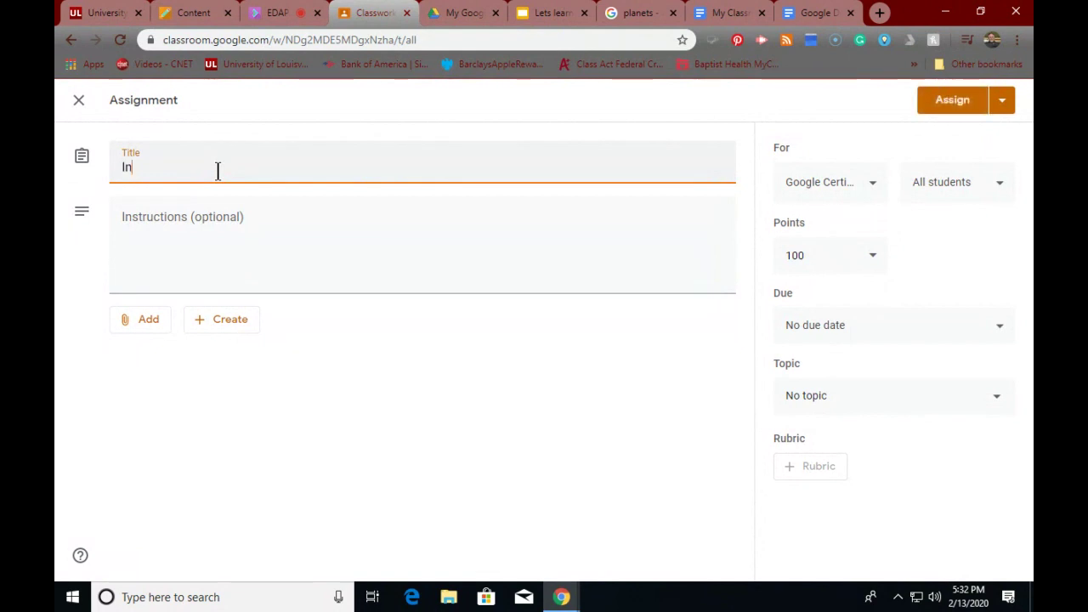
{"action": "type", "text": "tro to Pla"}
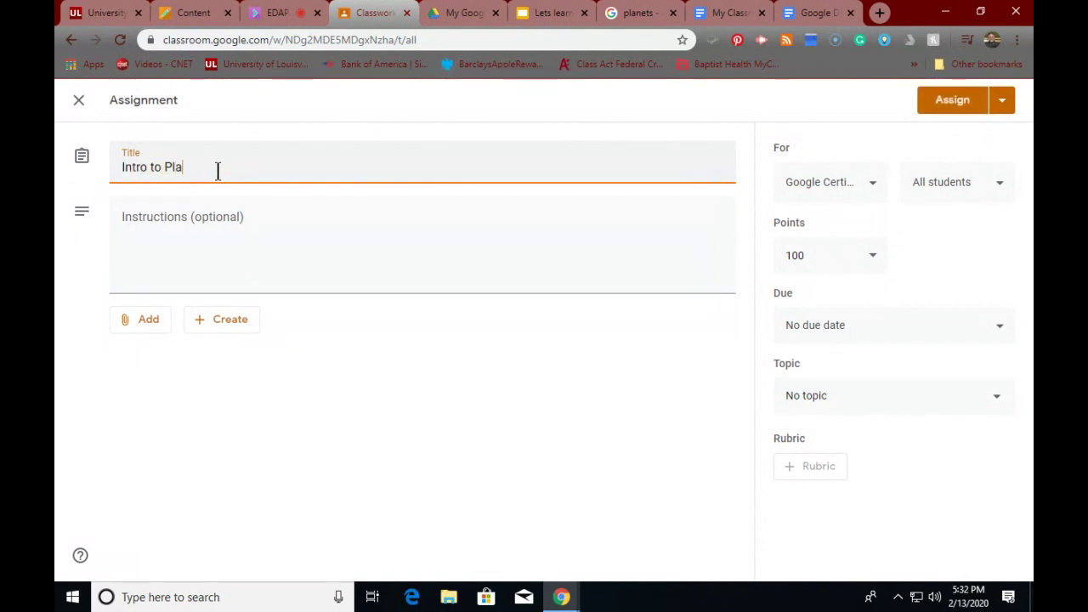
{"action": "type", "text": "nets"}
{"action": "left_click", "coordinate": [147, 321]}
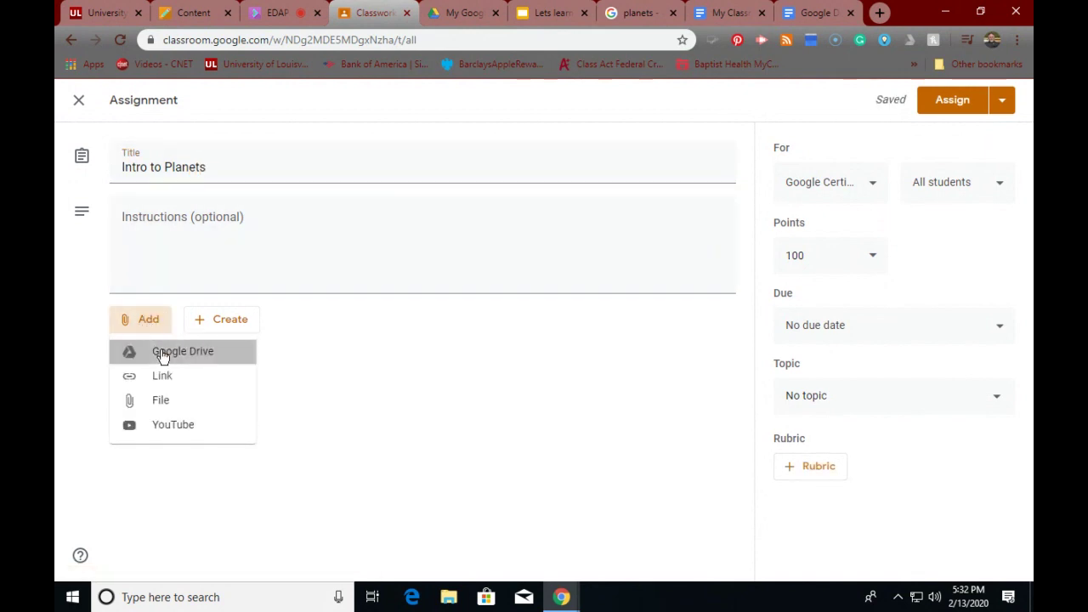
{"action": "left_click", "coordinate": [162, 354]}
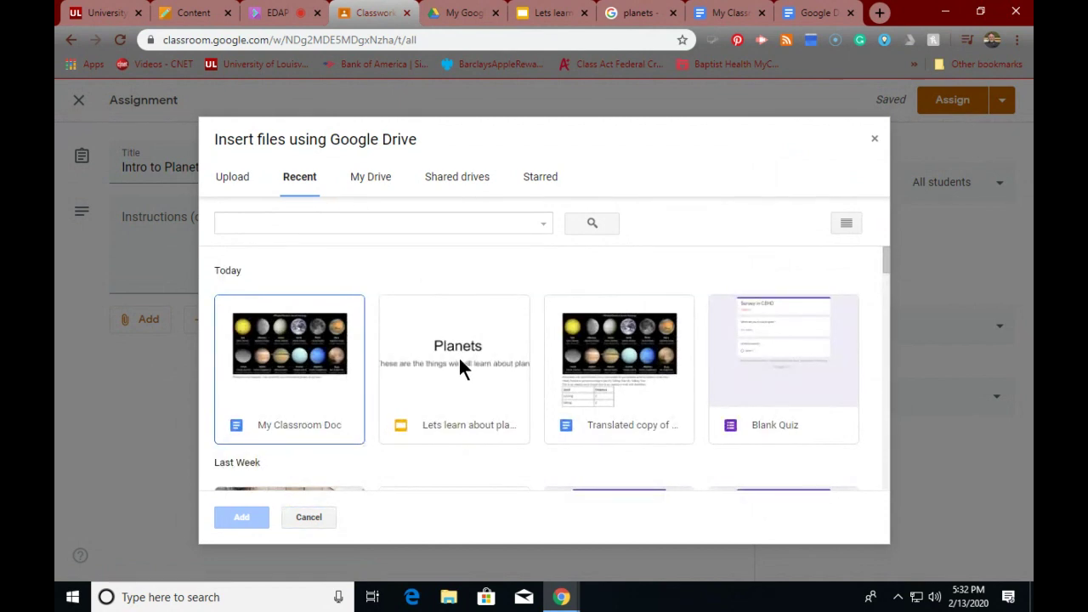
{"action": "left_click", "coordinate": [460, 366]}
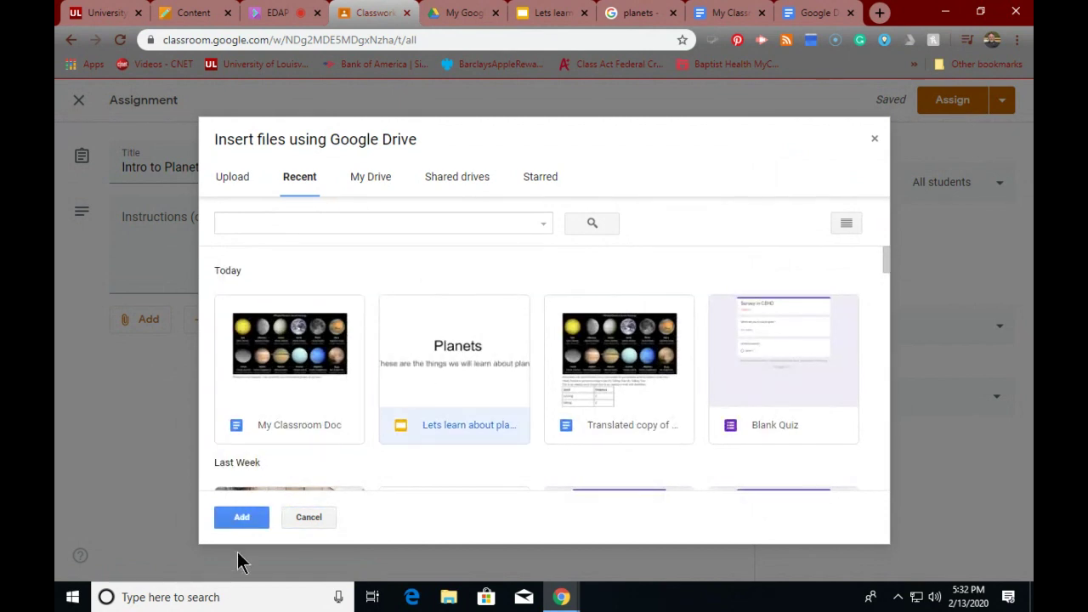
{"action": "left_click", "coordinate": [242, 518]}
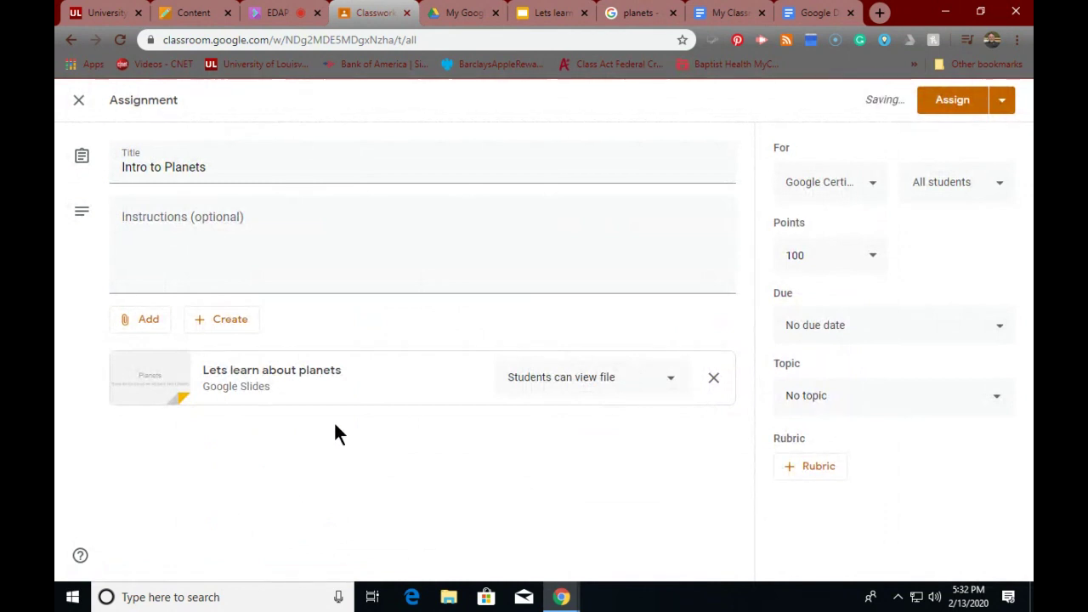
- File the assignment under the Planets topic and open the rubric options
{"action": "left_click", "coordinate": [793, 405]}
{"action": "left_click", "coordinate": [807, 482]}
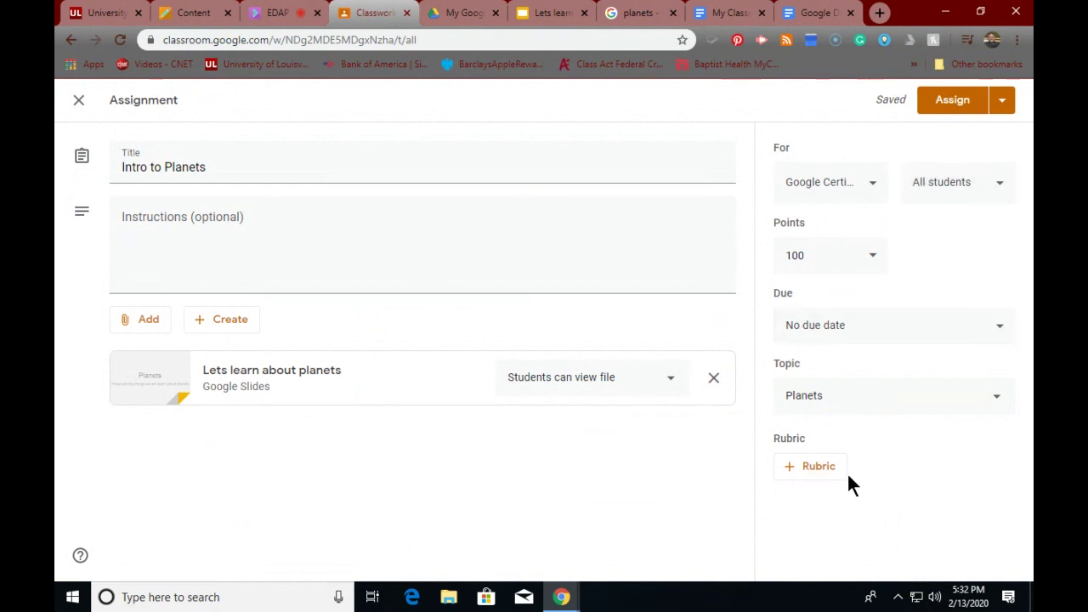
{"action": "left_click", "coordinate": [819, 471]}
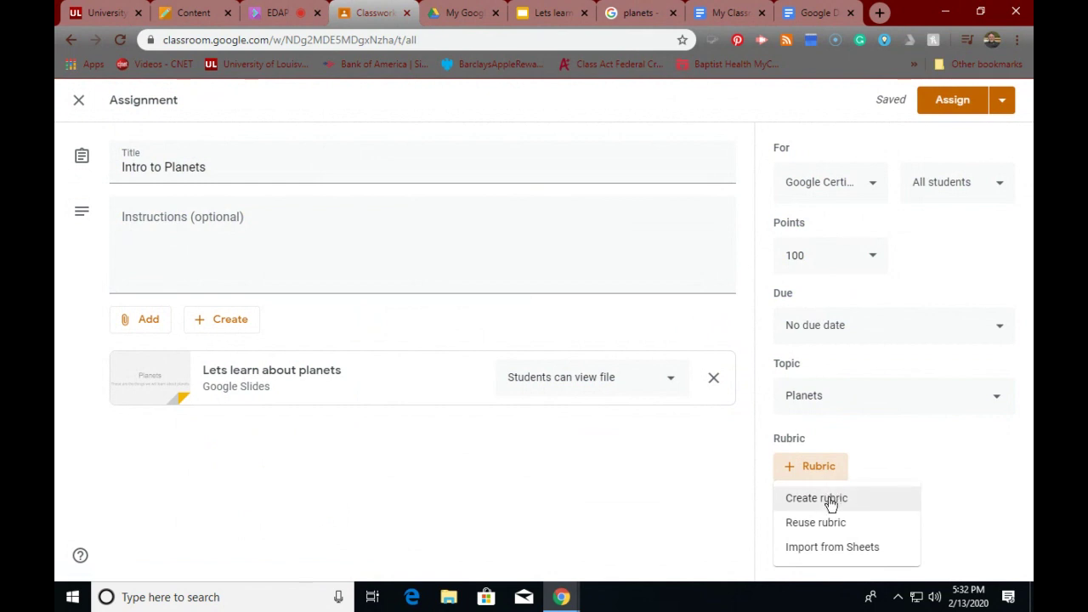
- Start a new rubric and title its first criterion 'Planets'
{"action": "left_click", "coordinate": [831, 503]}
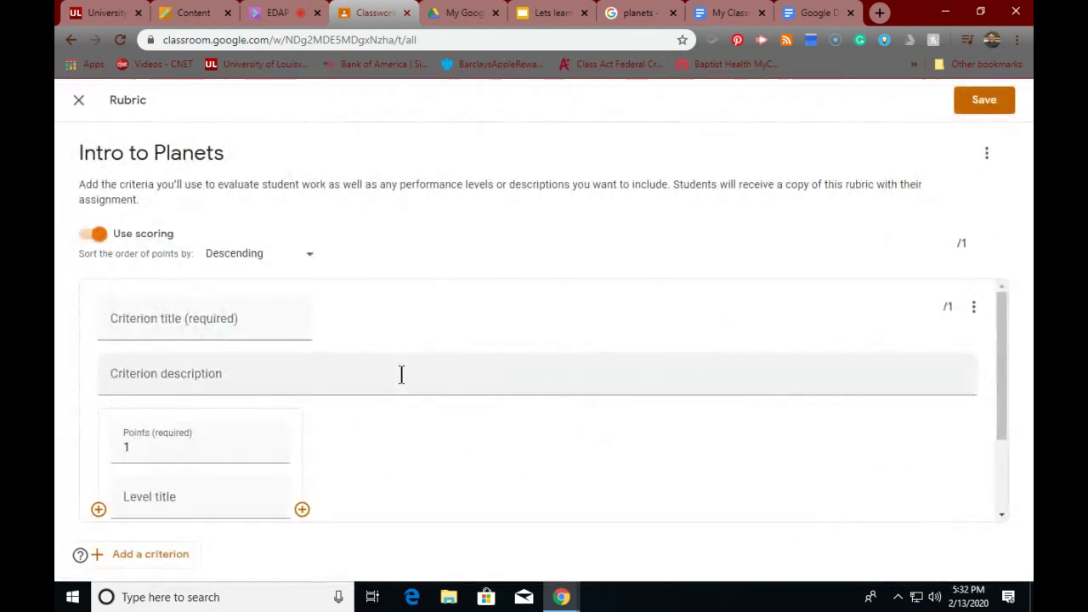
{"action": "left_click", "coordinate": [226, 319]}
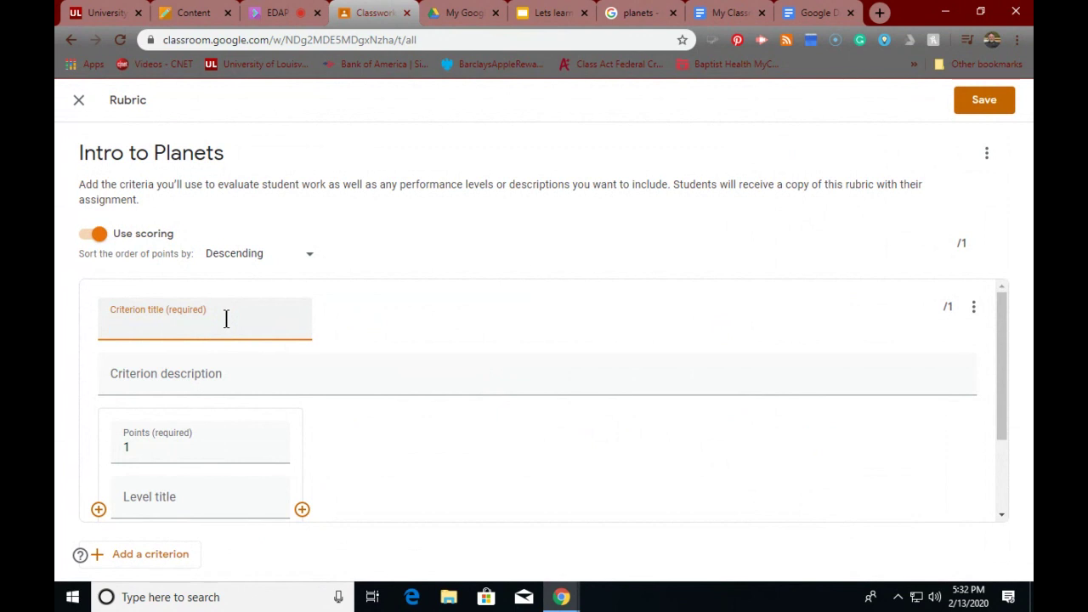
{"action": "type", "text": "Planets"}
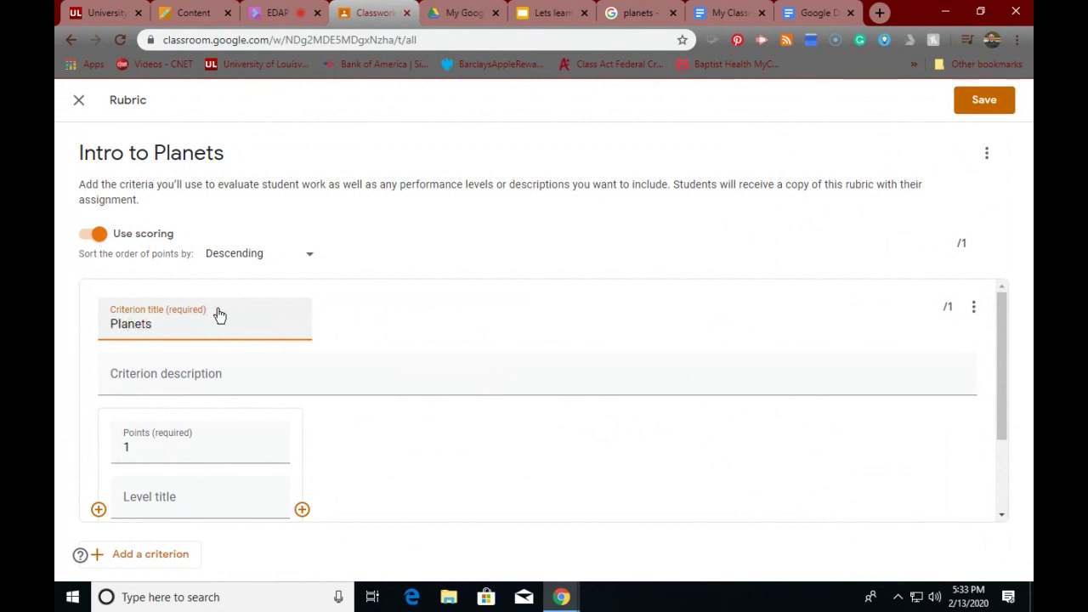
{"action": "scroll", "coordinate": [267, 336], "scroll_direction": "down", "scroll_amount": 2}
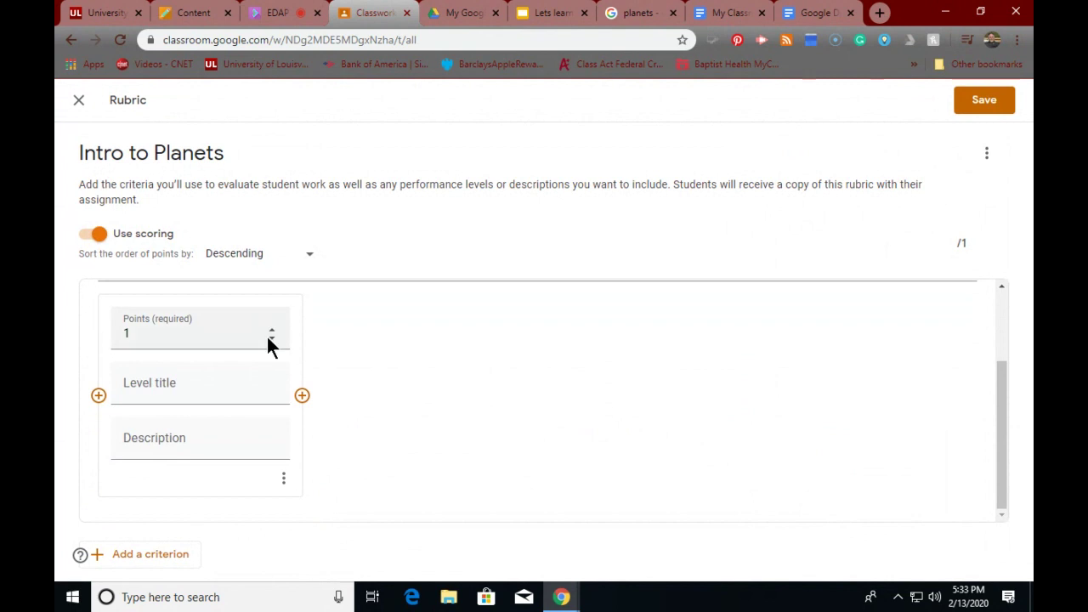
{"action": "scroll", "coordinate": [266, 334], "scroll_direction": "up", "scroll_amount": 2}
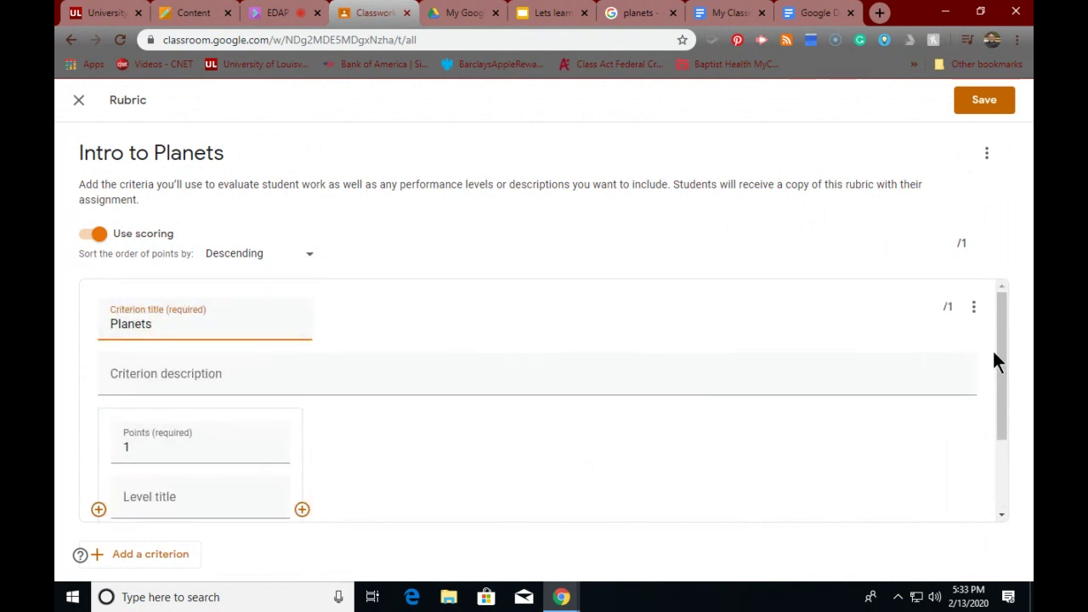
{"action": "left_click_drag", "start_coordinate": [1002, 357], "coordinate": [1003, 508]}
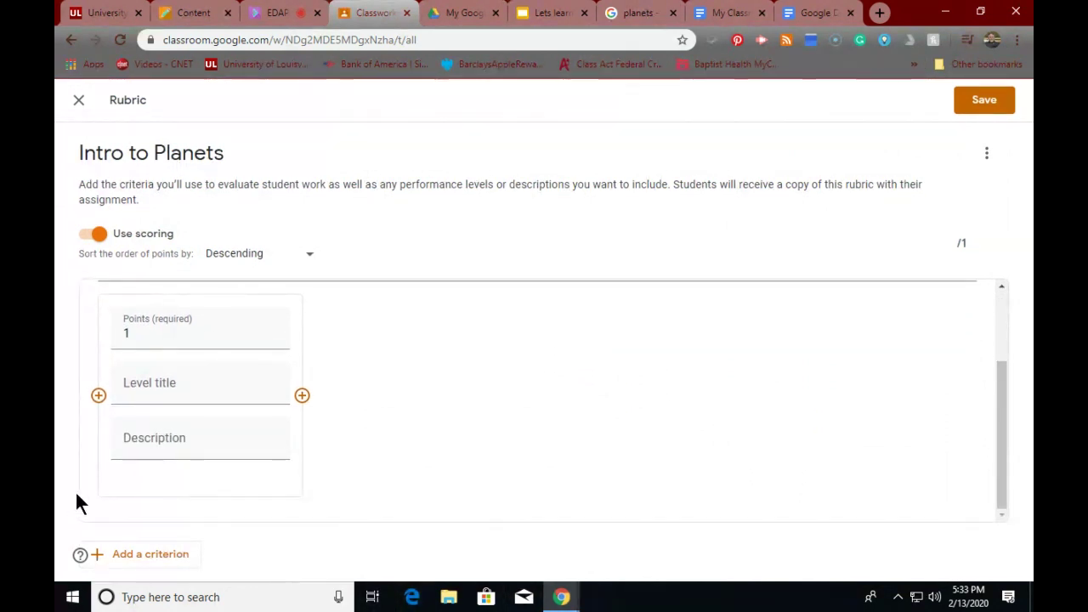
{"action": "scroll", "coordinate": [194, 306], "scroll_direction": "up", "scroll_amount": 2}
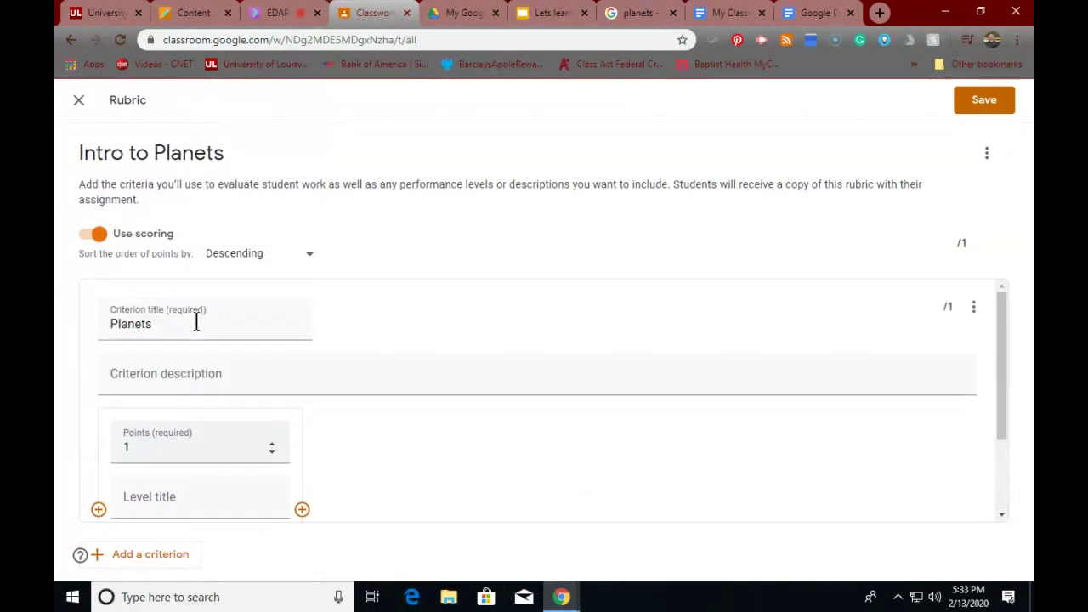
{"action": "scroll", "coordinate": [194, 323], "scroll_direction": "down", "scroll_amount": 2}
- Add a second criterion 'Test' worth 100 points and save the 101-point rubric
{"action": "left_click", "coordinate": [146, 556]}
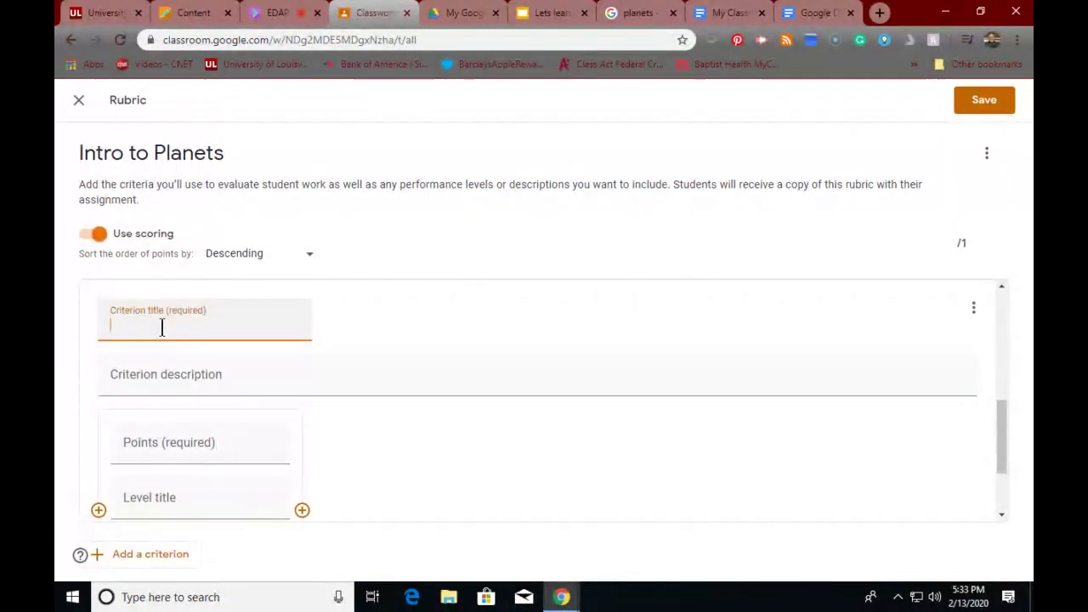
{"action": "type", "text": "Test"}
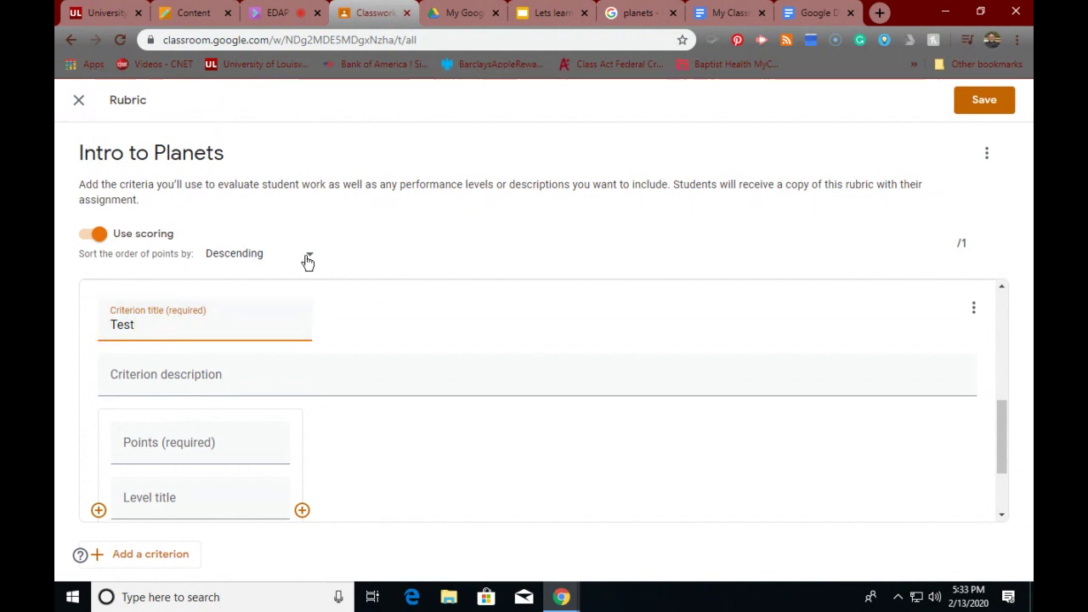
{"action": "left_click", "coordinate": [972, 103]}
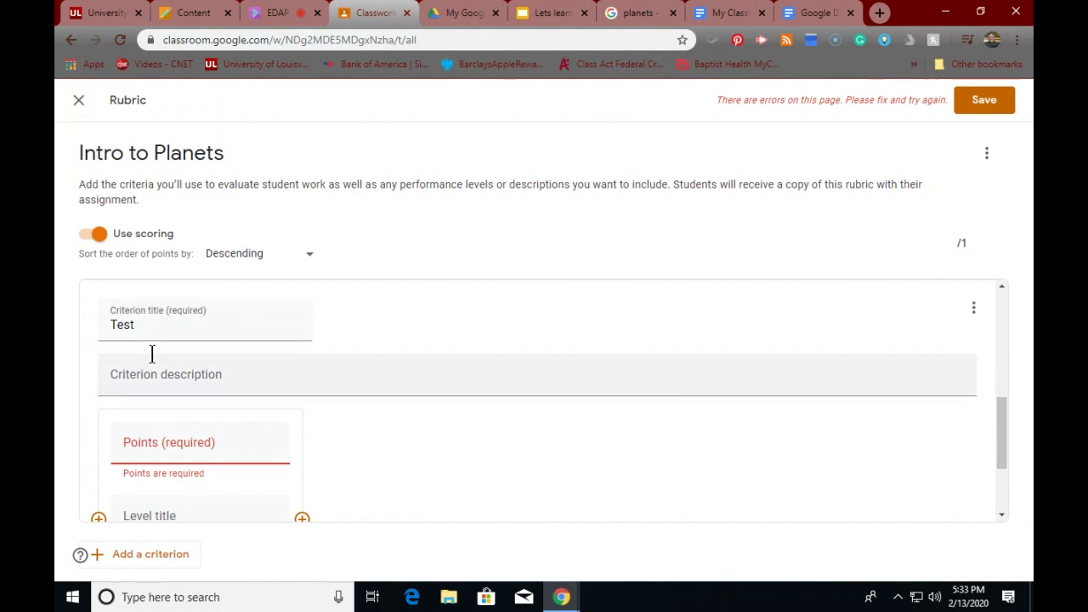
{"action": "scroll", "coordinate": [166, 361], "scroll_direction": "down", "scroll_amount": 1}
{"action": "scroll", "coordinate": [165, 355], "scroll_direction": "down", "scroll_amount": 2}
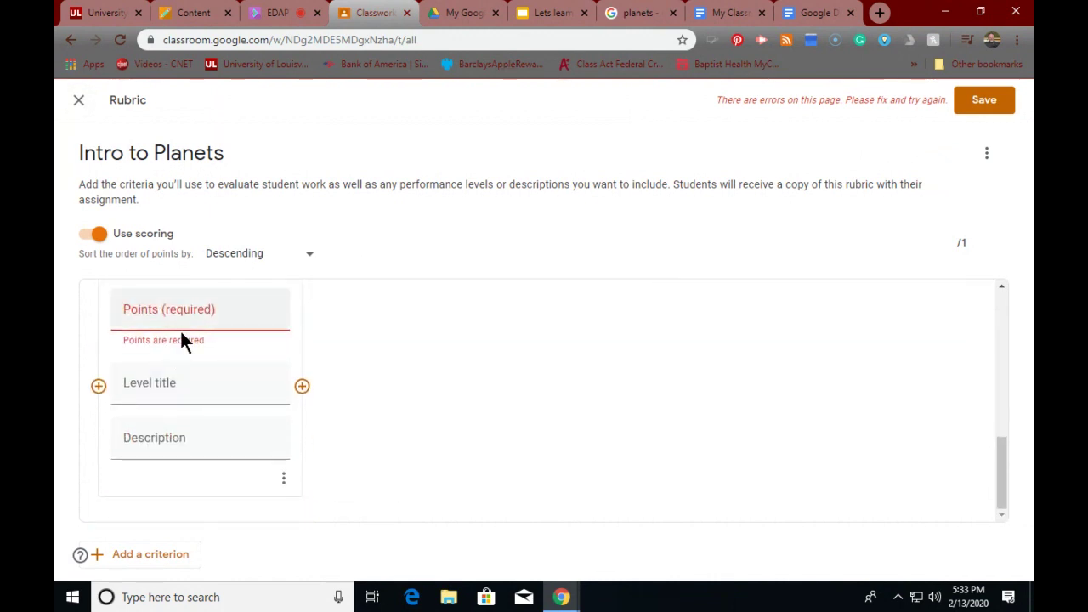
{"action": "left_click", "coordinate": [222, 312]}
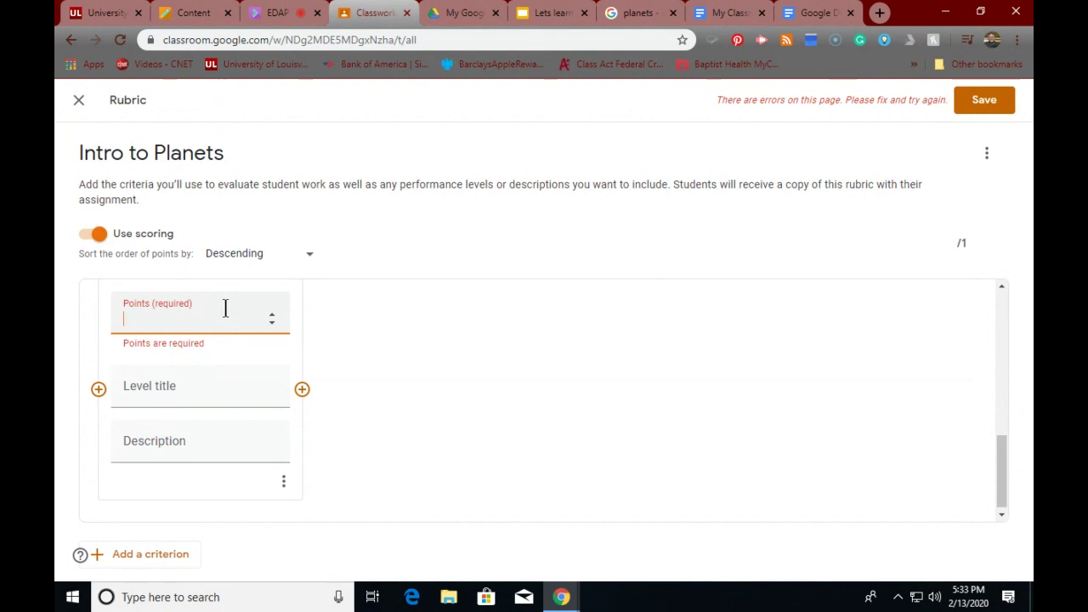
{"action": "type", "text": "100"}
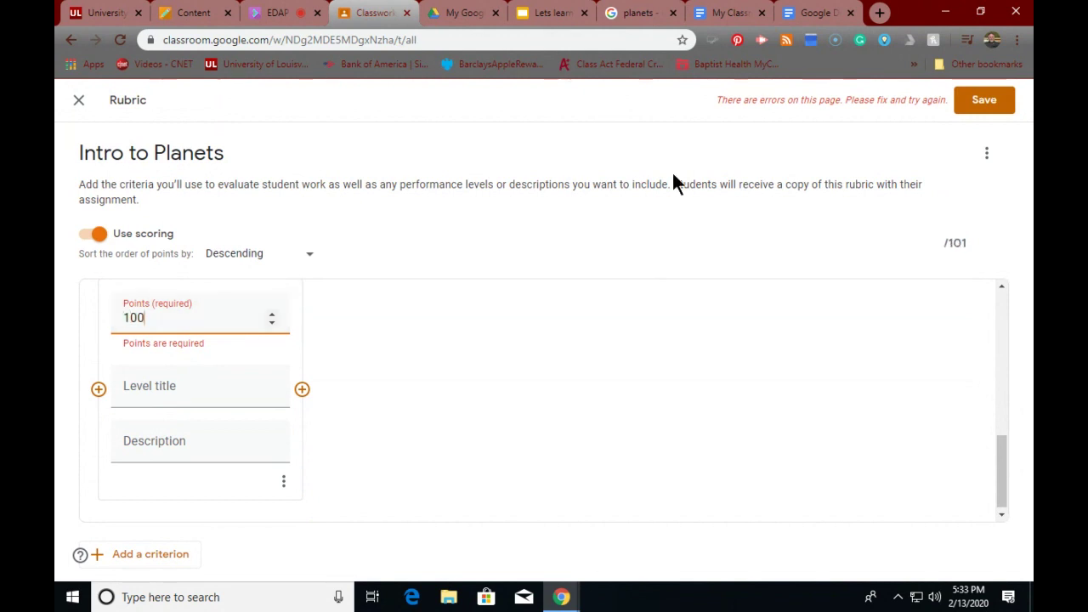
{"action": "left_click", "coordinate": [1000, 102]}
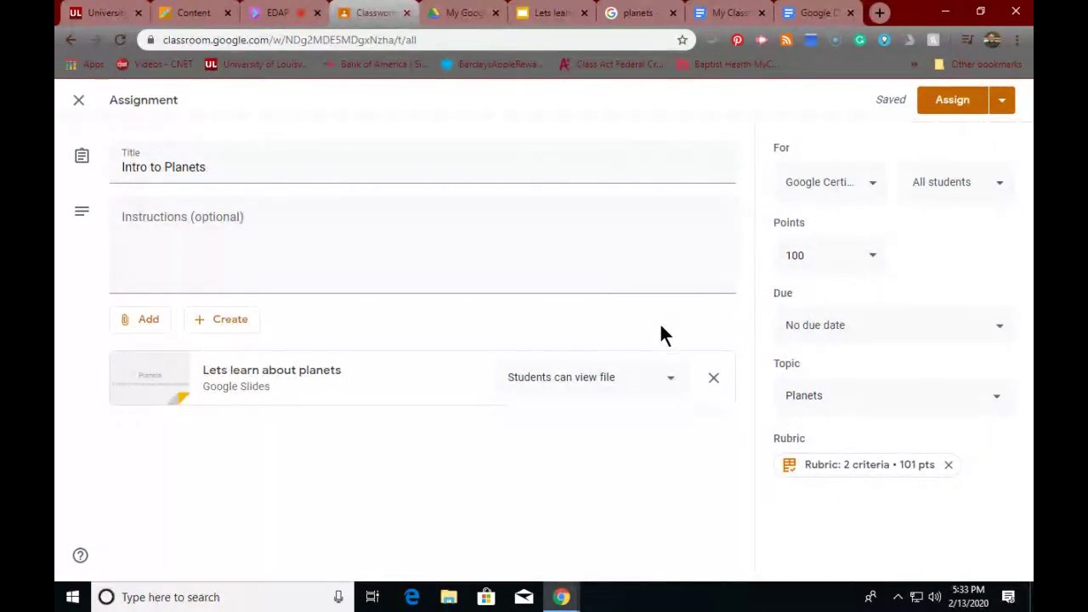
- Assign Intro to Planets, expand its details, then filter Classwork to the Planets topic
{"action": "left_click", "coordinate": [960, 105]}
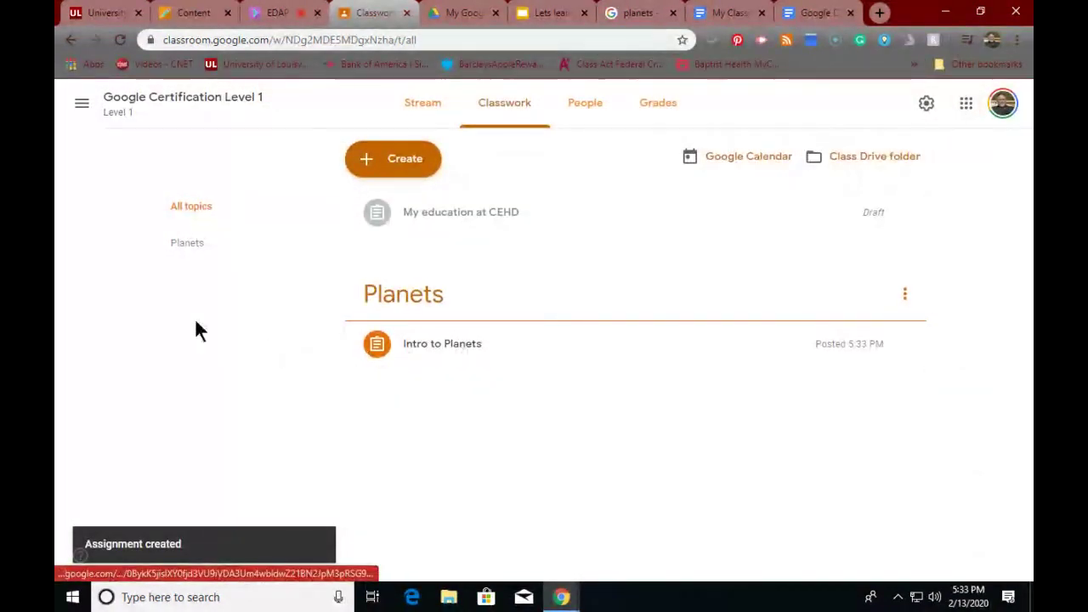
{"action": "left_click", "coordinate": [436, 352]}
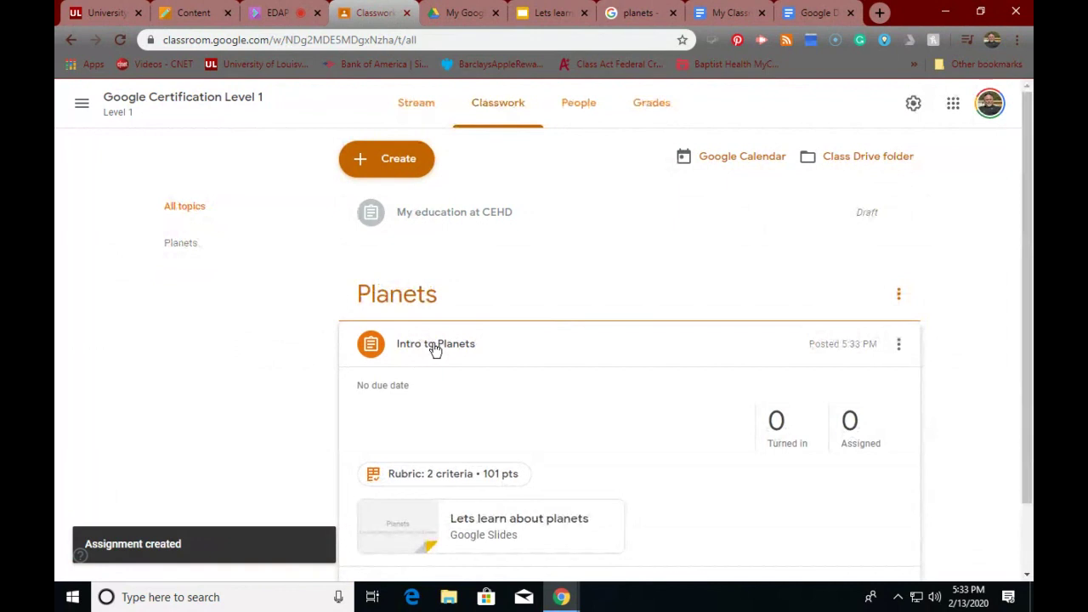
{"action": "scroll", "coordinate": [448, 408], "scroll_direction": "down", "scroll_amount": 1}
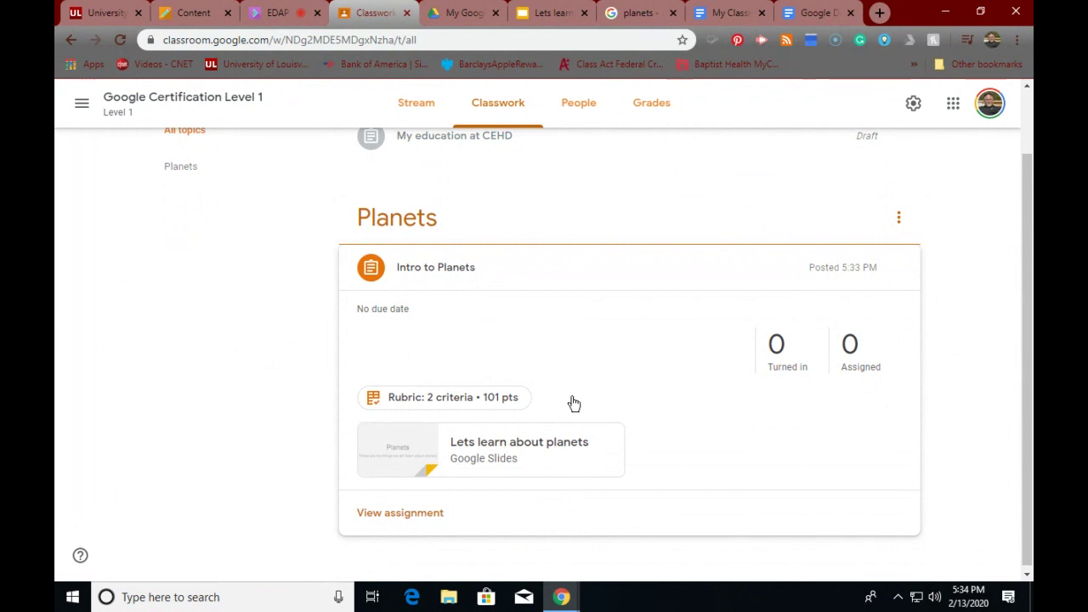
{"action": "scroll", "coordinate": [571, 403], "scroll_direction": "up", "scroll_amount": 1}
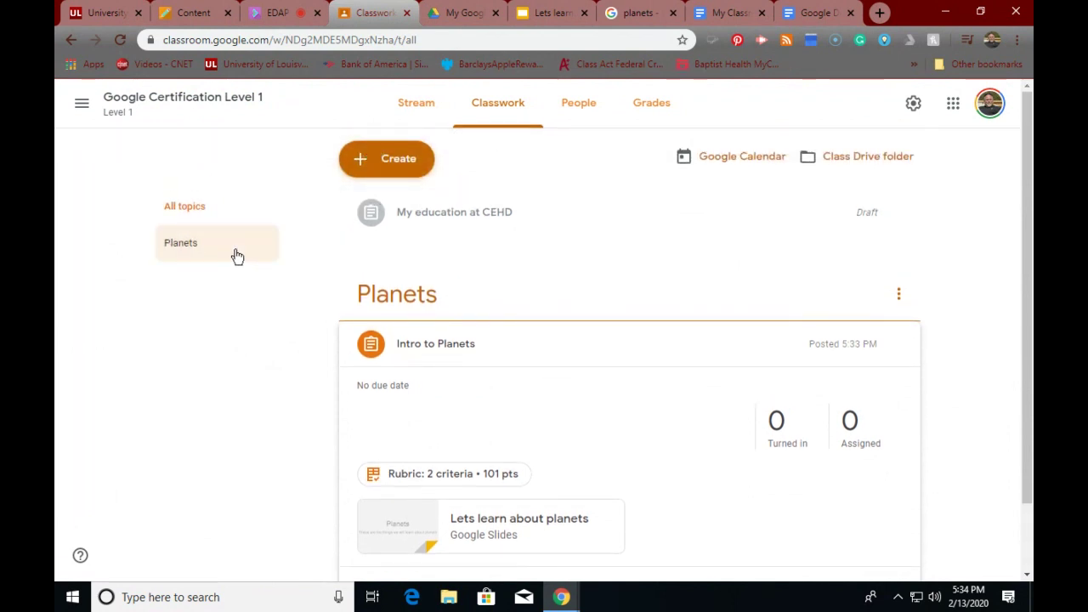
{"action": "left_click", "coordinate": [180, 243]}
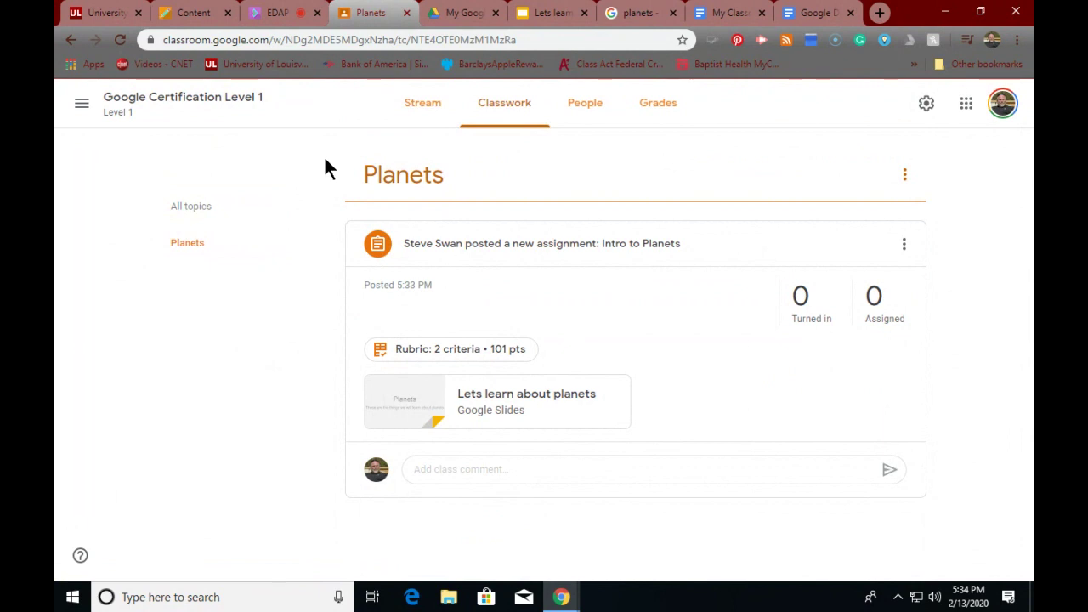
- From the class Stream, open Intro to Planets and view its Instructions with rubric and slides
{"action": "left_click", "coordinate": [411, 106]}
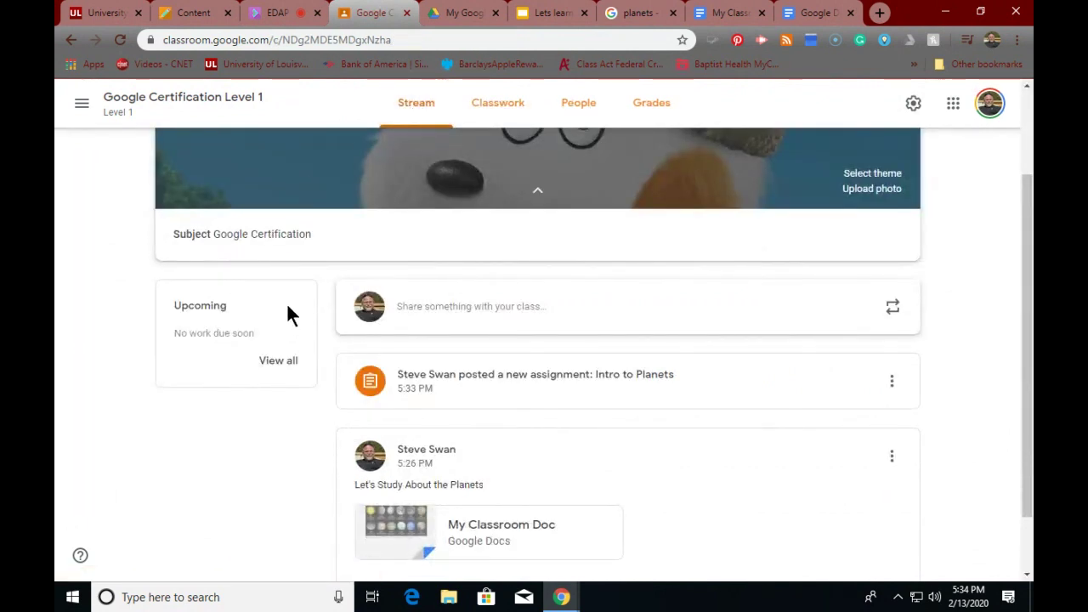
{"action": "scroll", "coordinate": [288, 310], "scroll_direction": "down", "scroll_amount": 1}
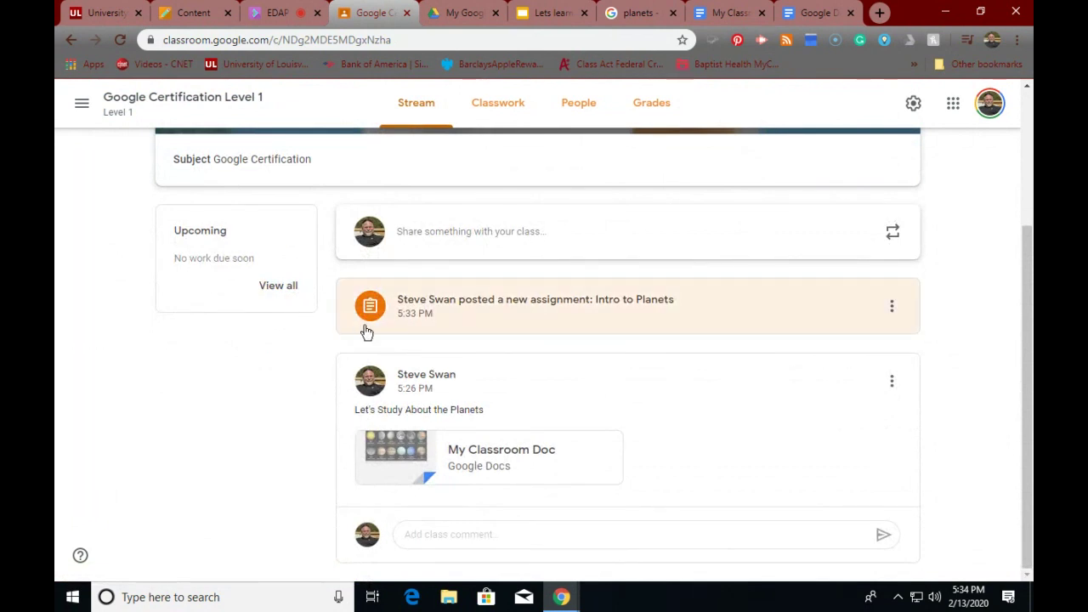
{"action": "scroll", "coordinate": [365, 331], "scroll_direction": "up", "scroll_amount": 2}
{"action": "scroll", "coordinate": [366, 330], "scroll_direction": "up", "scroll_amount": 2}
{"action": "scroll", "coordinate": [364, 325], "scroll_direction": "down", "scroll_amount": 3}
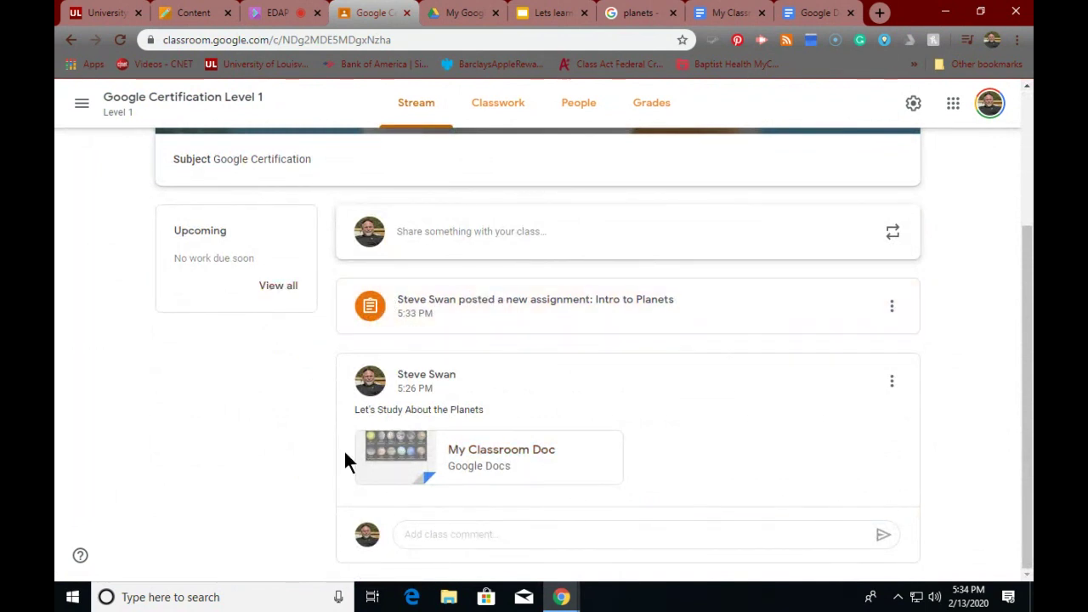
{"action": "left_click", "coordinate": [465, 310]}
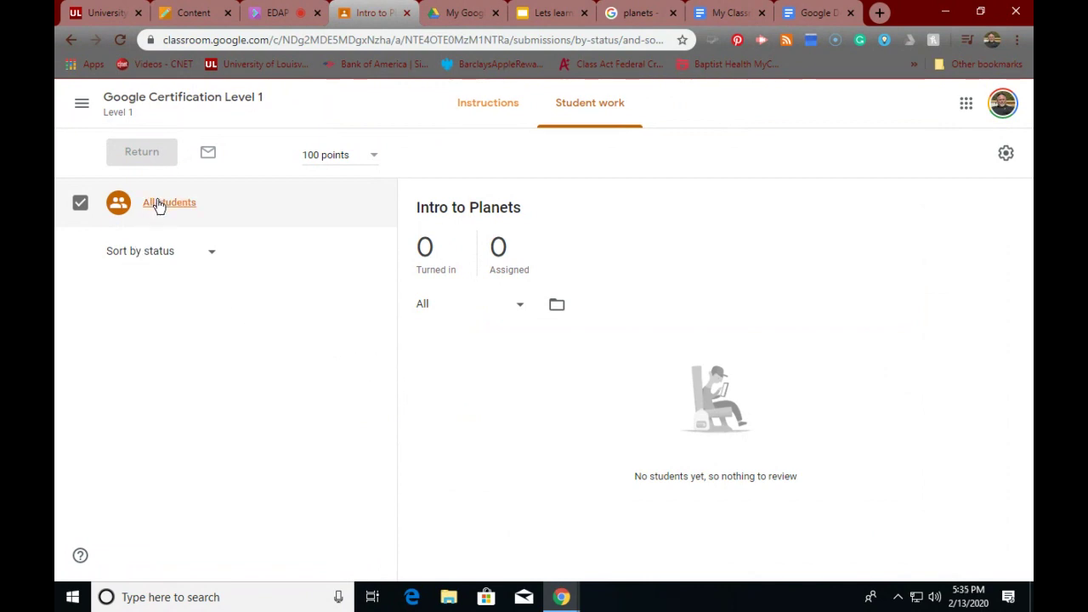
{"action": "left_click", "coordinate": [456, 112]}
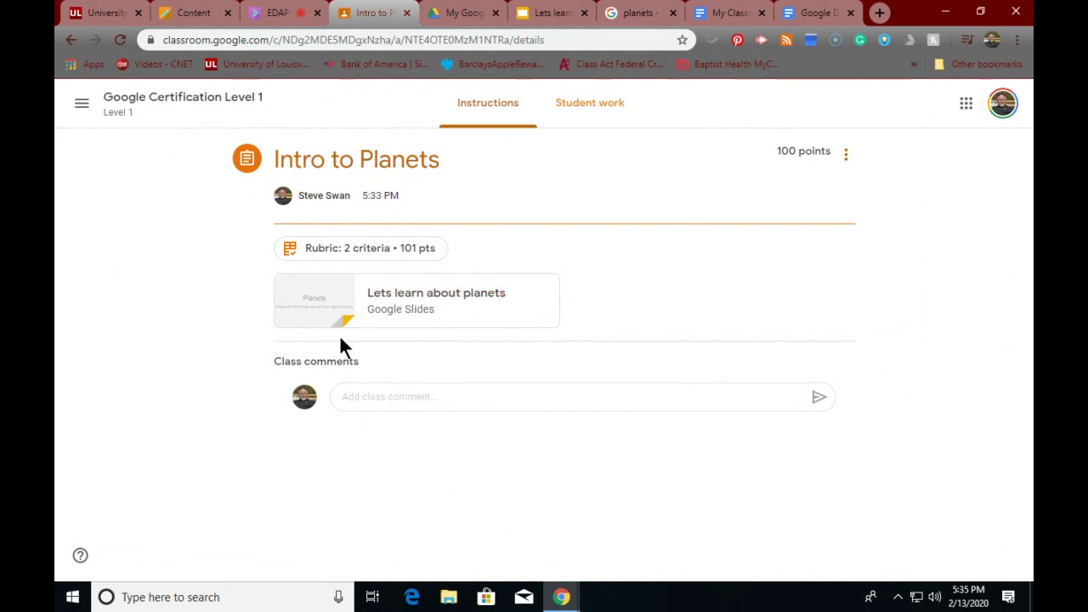
- View the 'Lets learn about planets' slides in a new tab, then return to Intro to Planets
{"action": "left_click", "coordinate": [390, 308]}
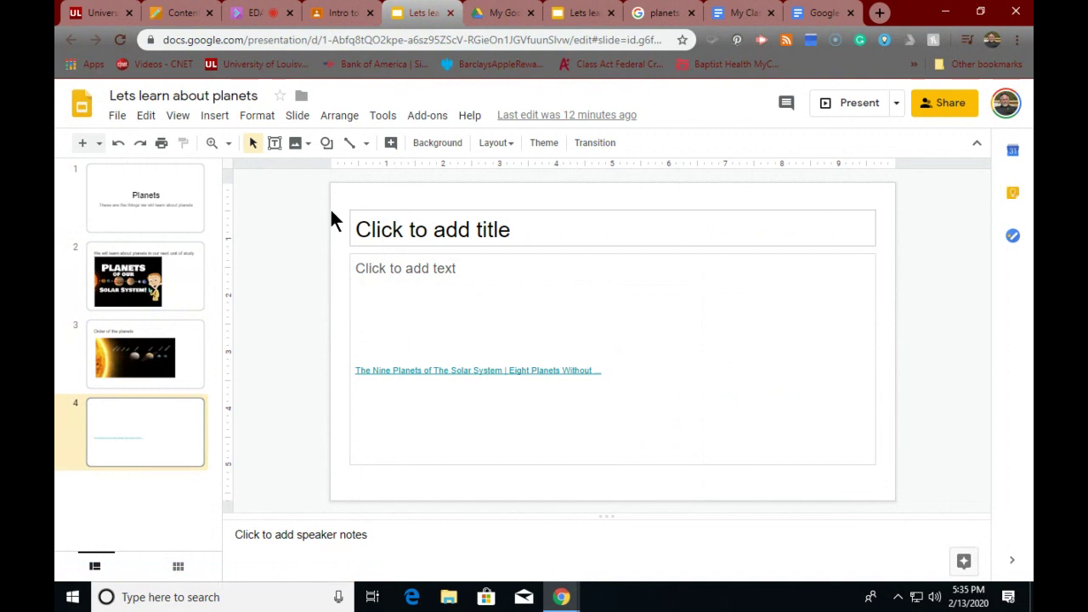
{"action": "left_click", "coordinate": [333, 18]}
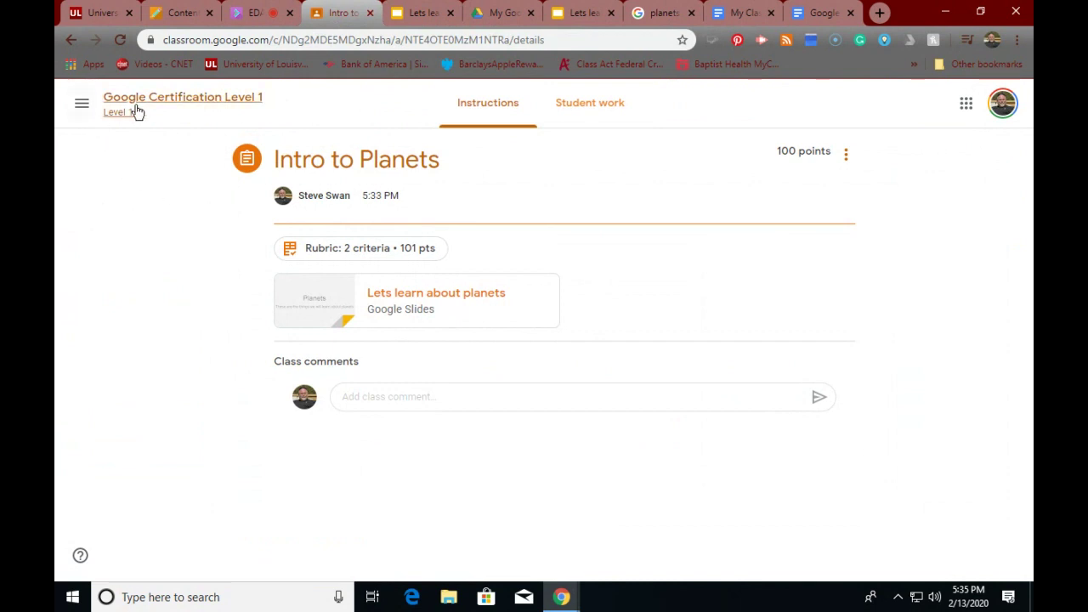
- Return to the class stream, discard a new post, and switch to the My Google Classroom Drive folder
{"action": "left_click", "coordinate": [207, 109]}
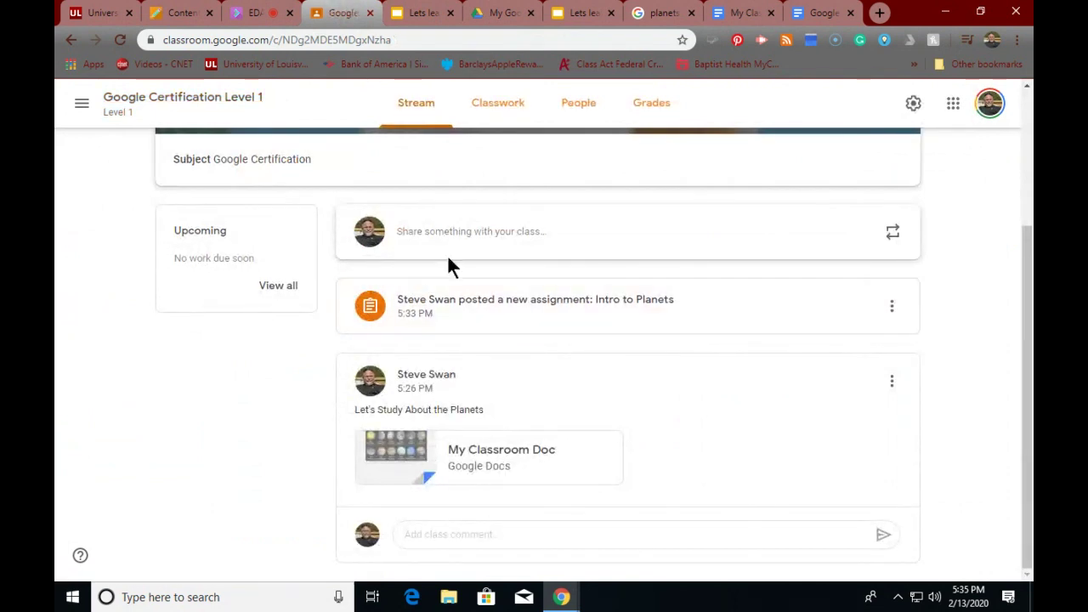
{"action": "left_click", "coordinate": [472, 239]}
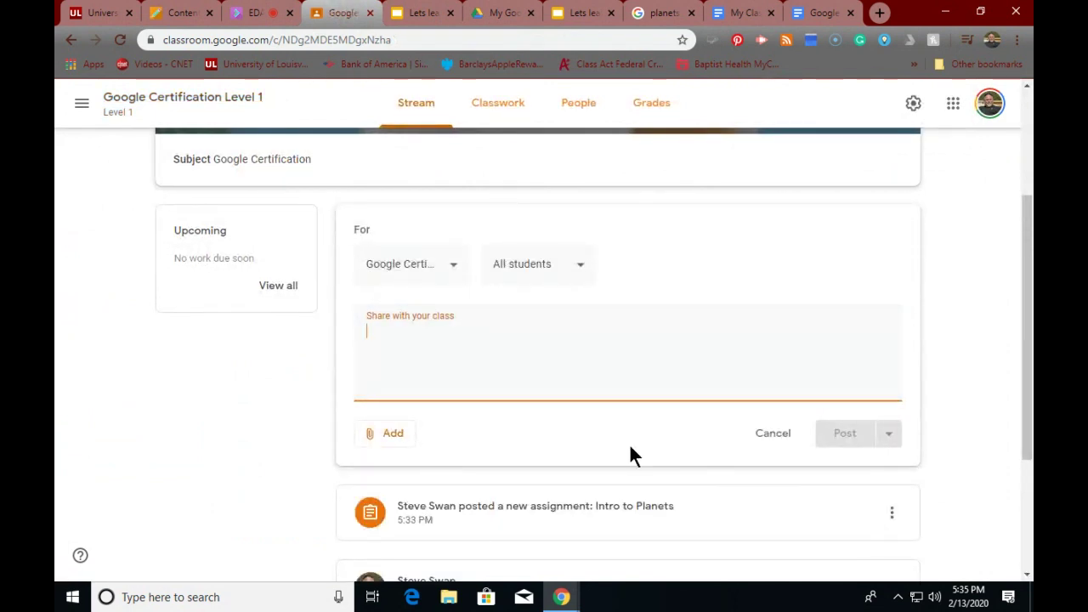
{"action": "left_click", "coordinate": [761, 435]}
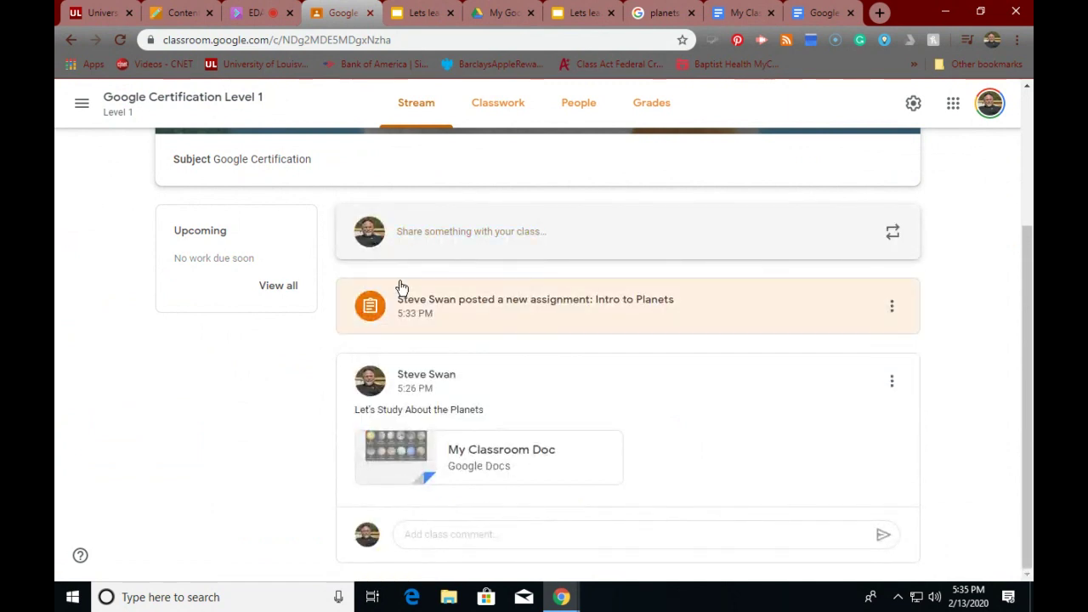
{"action": "scroll", "coordinate": [398, 287], "scroll_direction": "up", "scroll_amount": 3}
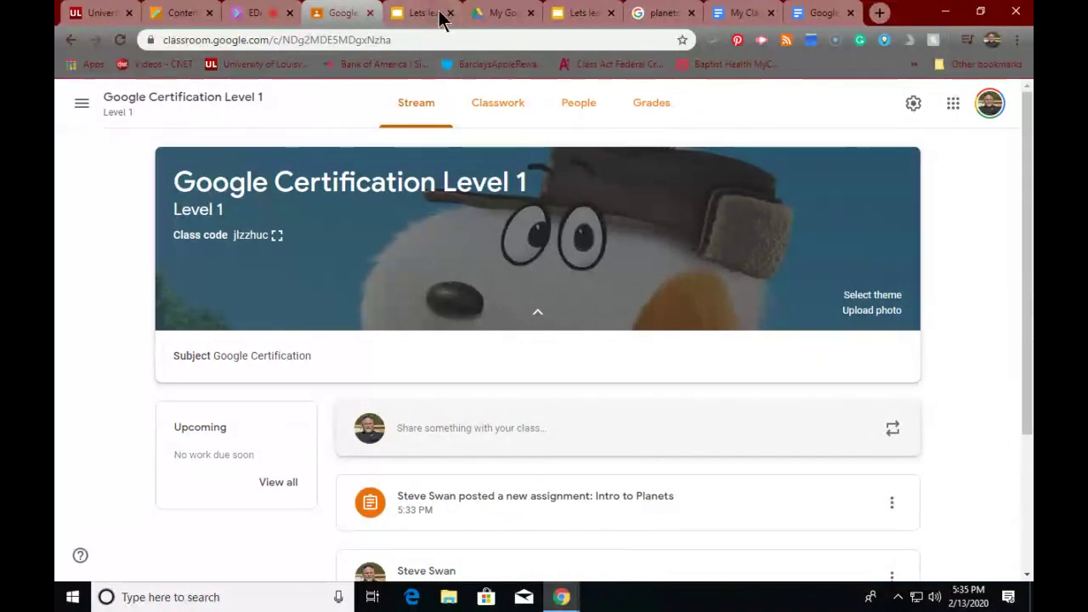
{"action": "left_click", "coordinate": [482, 21]}
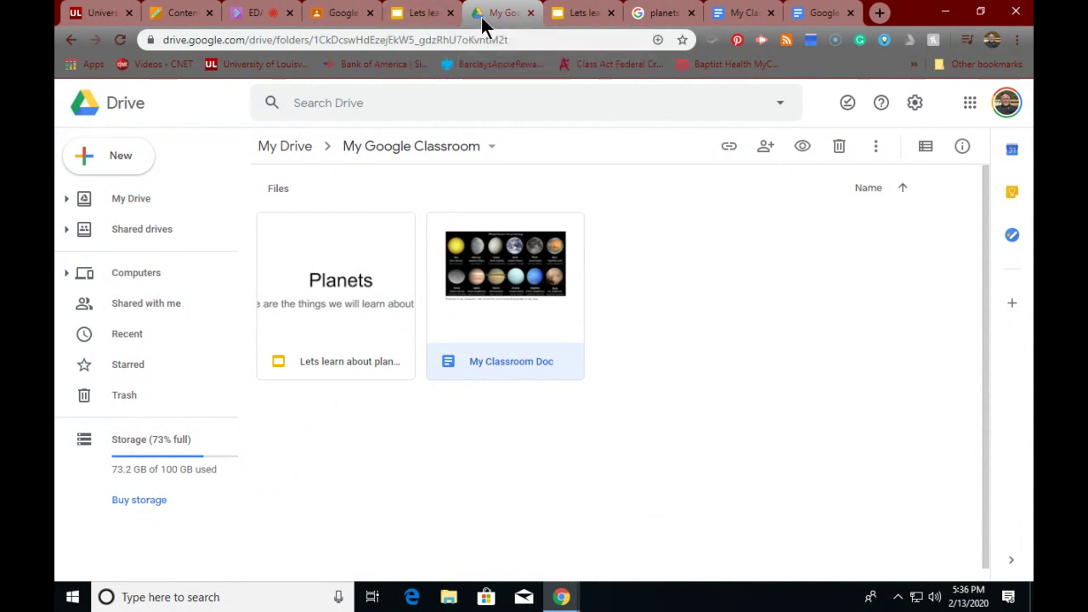
- Create a blank Google Form from New > More in the My Google Classroom folder
{"action": "left_click", "coordinate": [109, 162]}
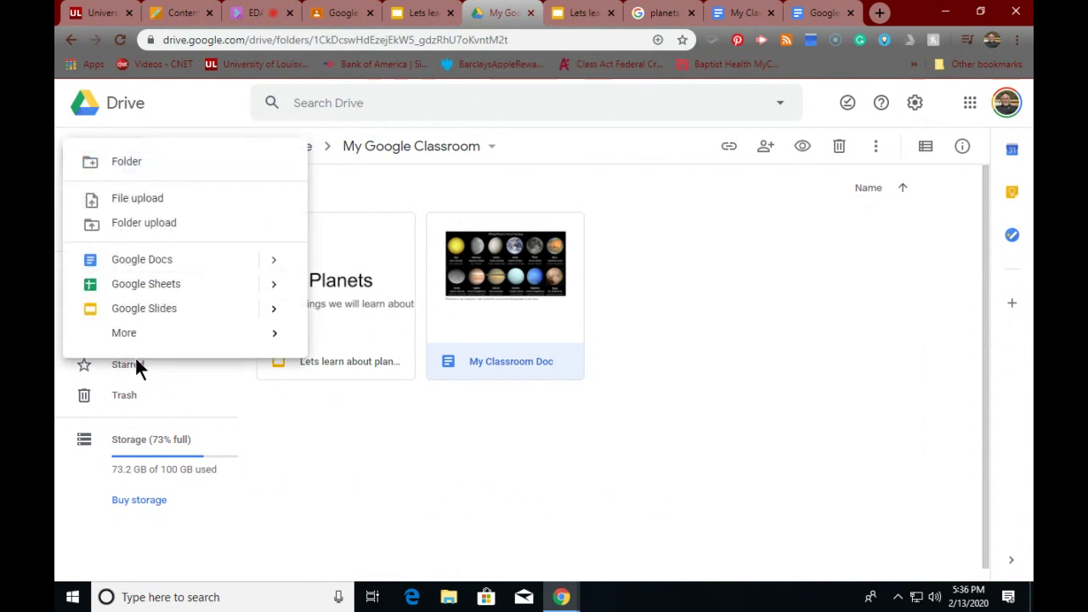
{"action": "mouse_move", "coordinate": [138, 336]}
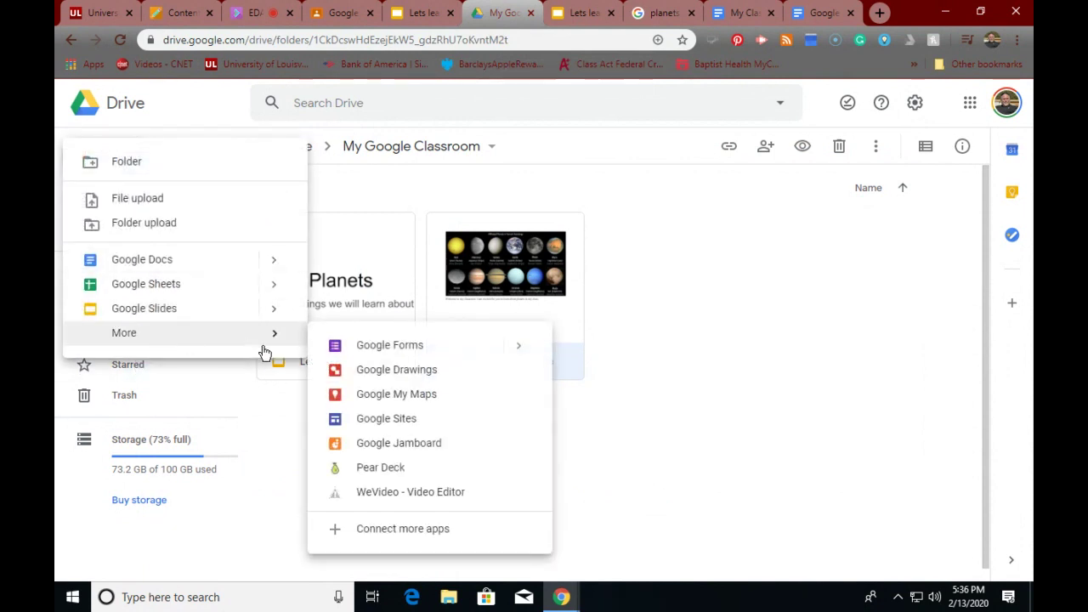
{"action": "left_click", "coordinate": [355, 350]}
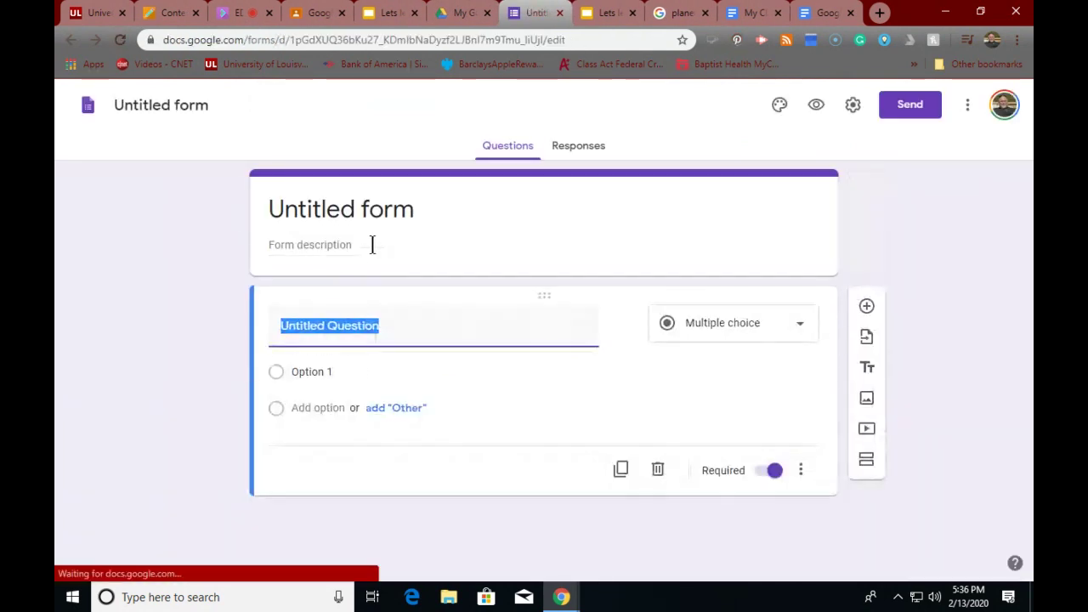
- Title the form 'What do know about the planets' with description 'Answer the questions about the planet'
{"action": "left_click", "coordinate": [424, 209]}
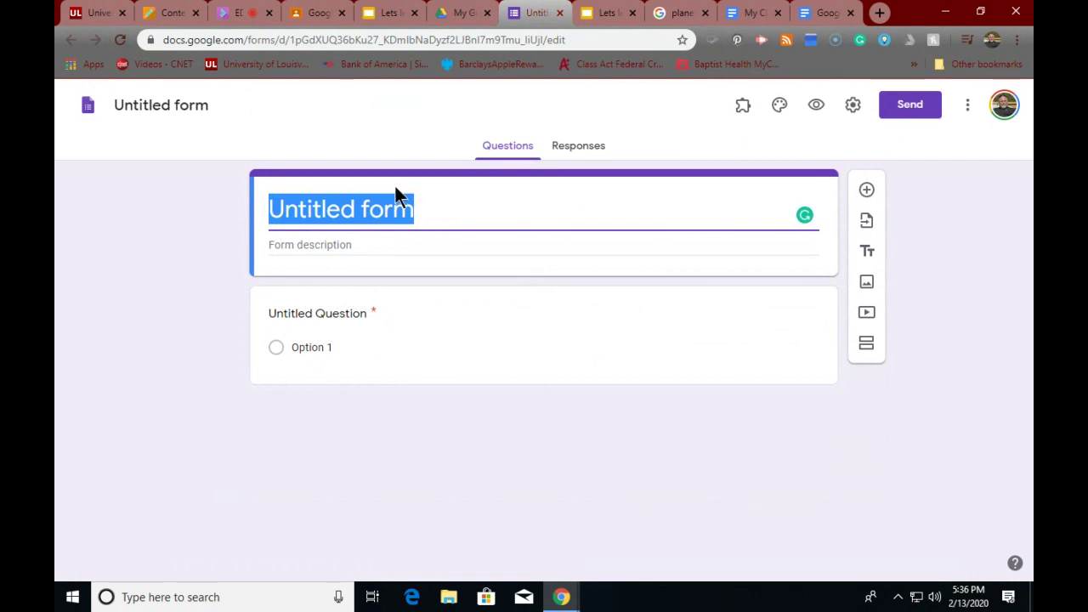
{"action": "type", "text": "Wha"}
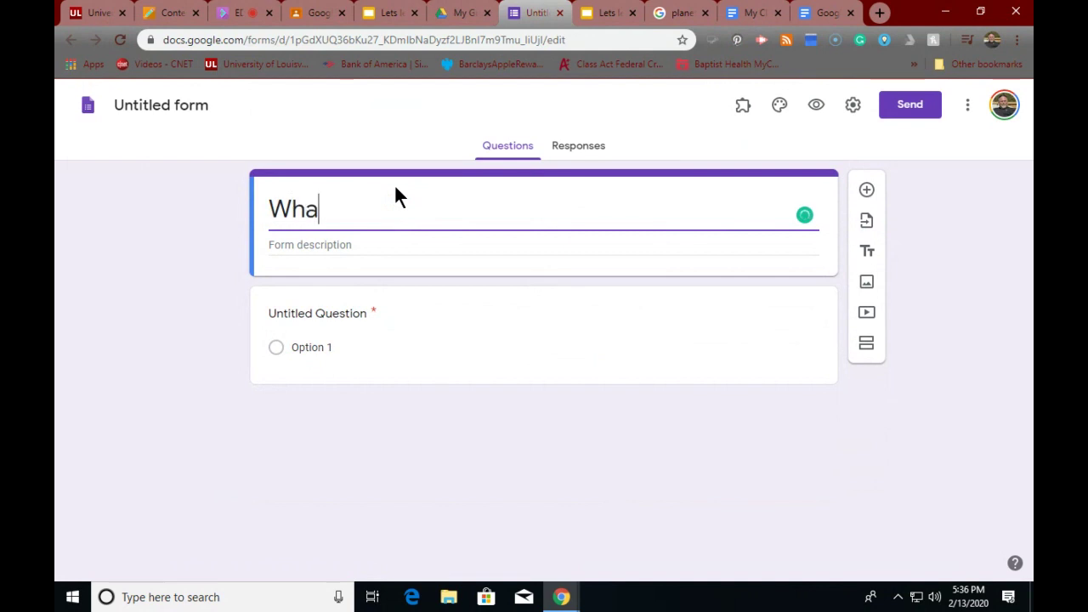
{"action": "type", "text": "t do"}
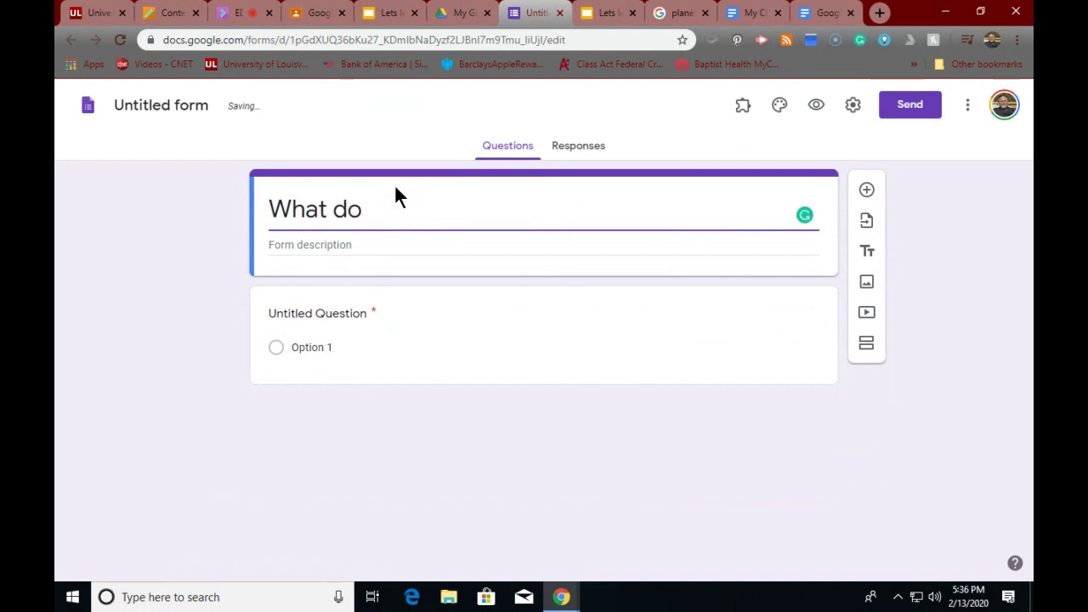
{"action": "type", "text": " know a"}
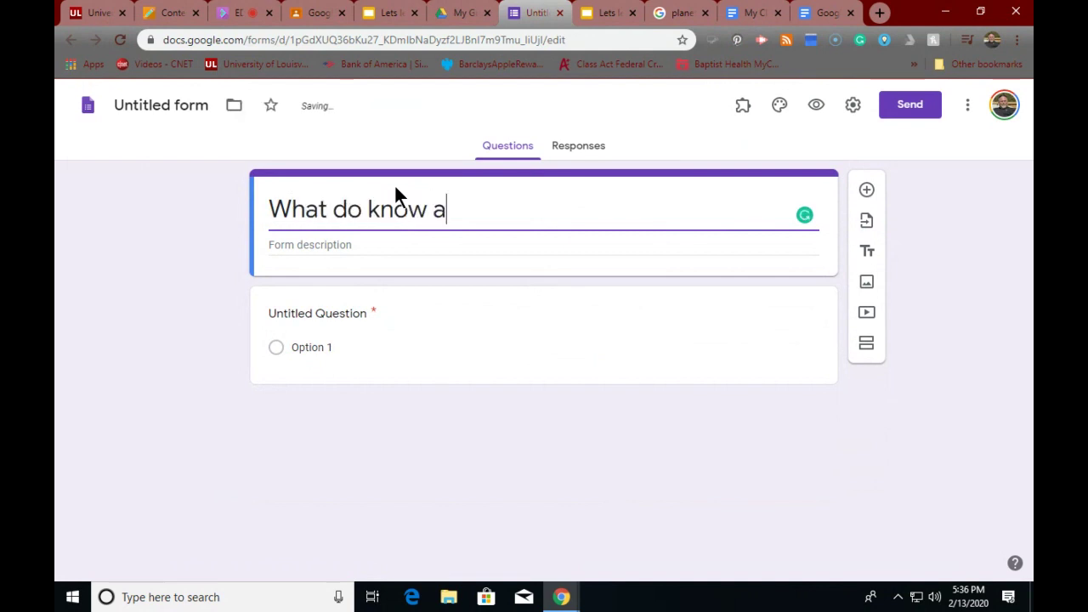
{"action": "type", "text": "bout "}
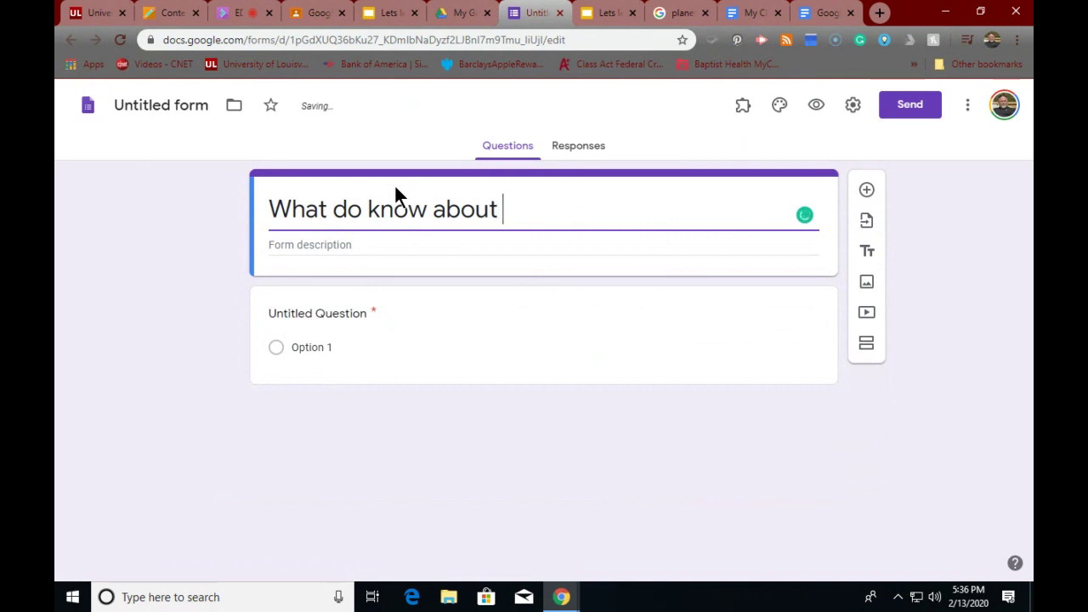
{"action": "type", "text": "the p"}
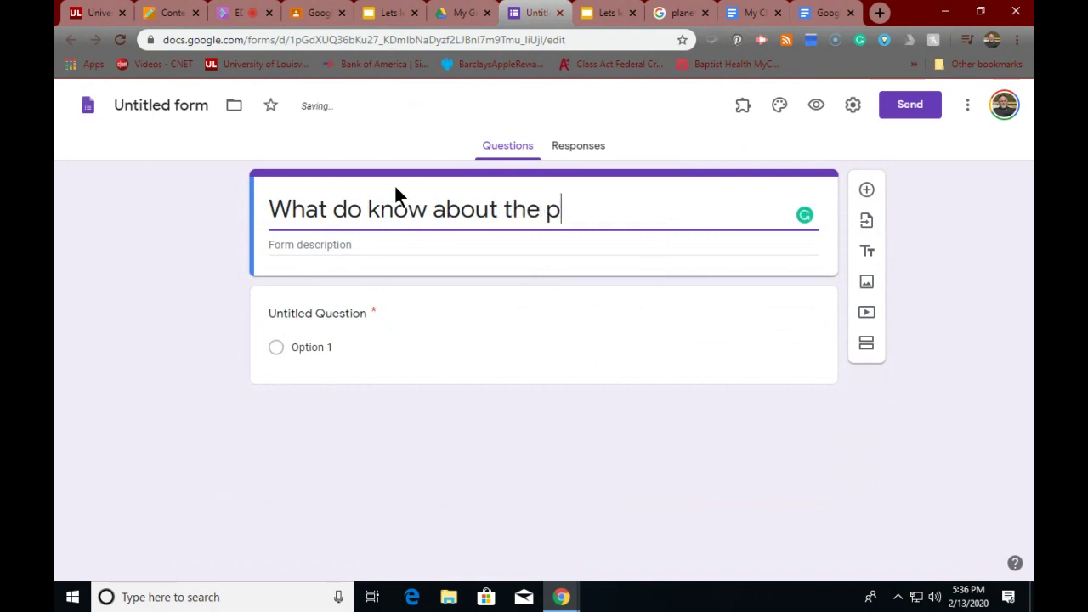
{"action": "type", "text": "lanets"}
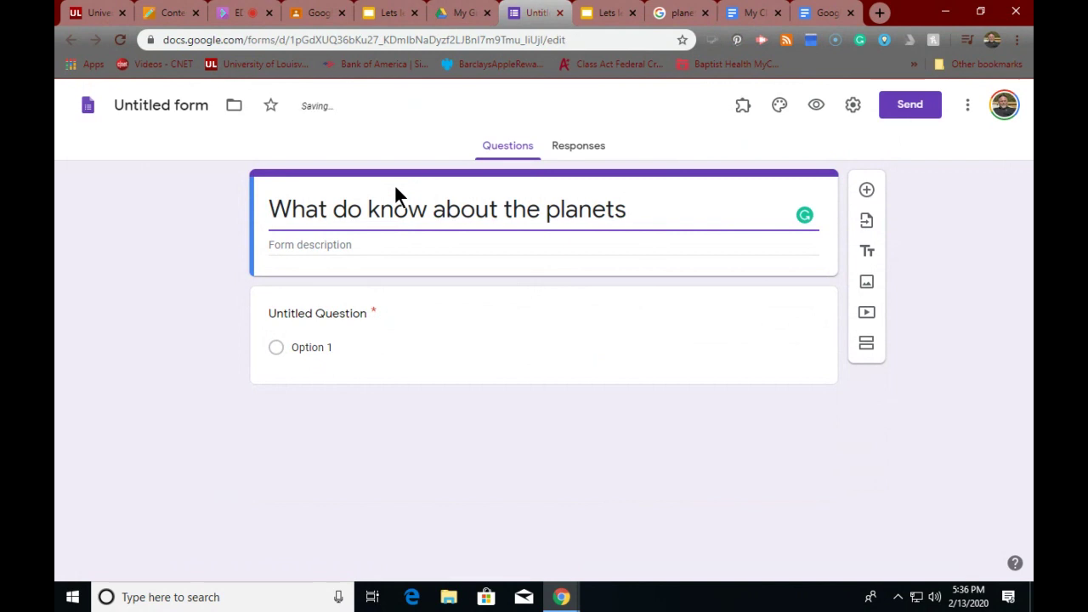
{"action": "left_click", "coordinate": [163, 116]}
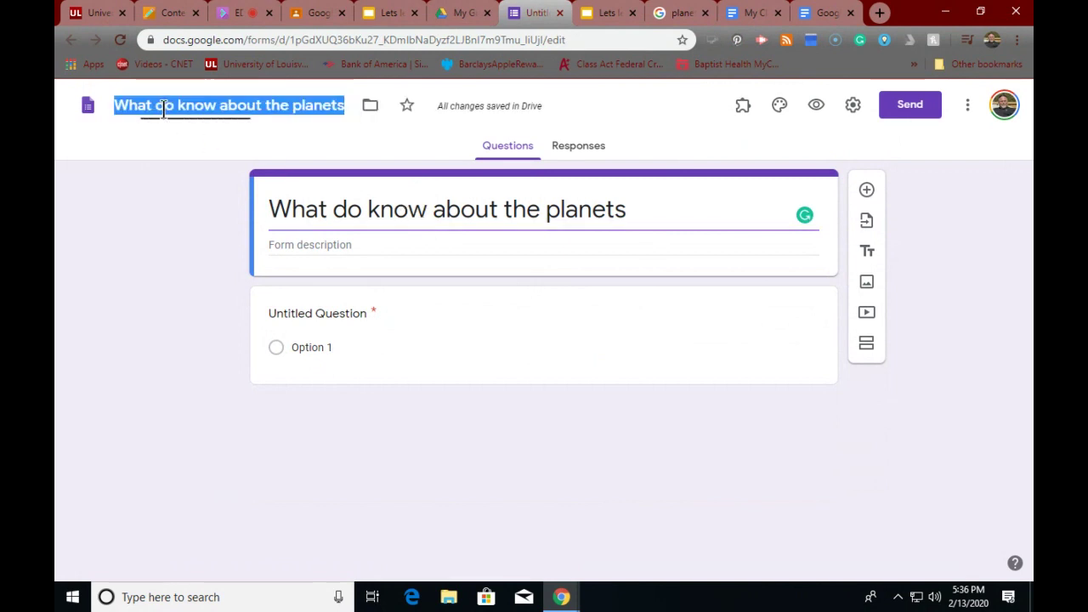
{"action": "left_click", "coordinate": [370, 246]}
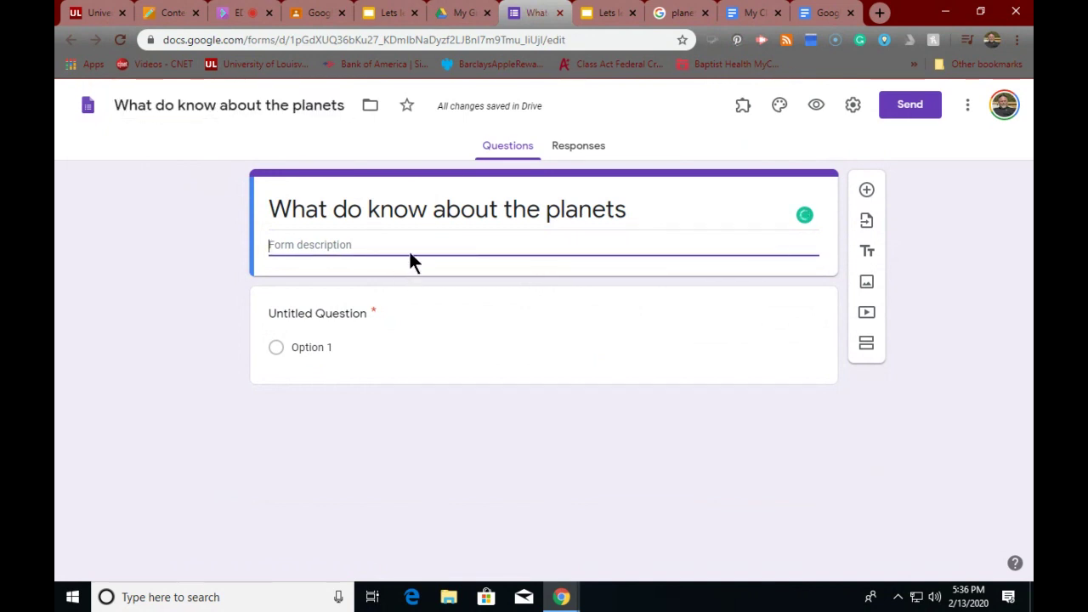
{"action": "type", "text": "A"}
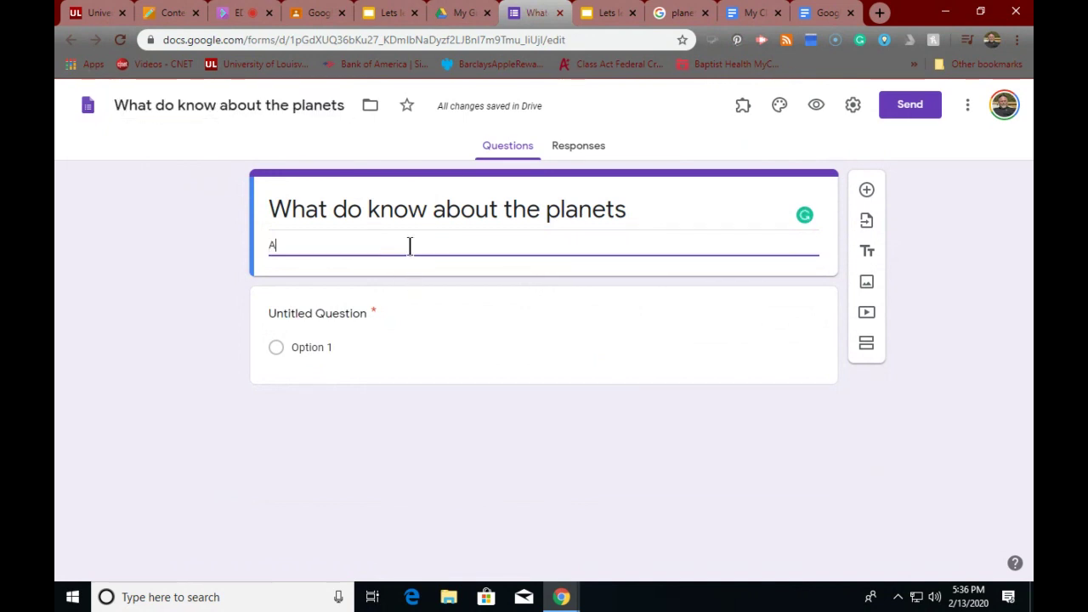
{"action": "type", "text": "nswer the question"}
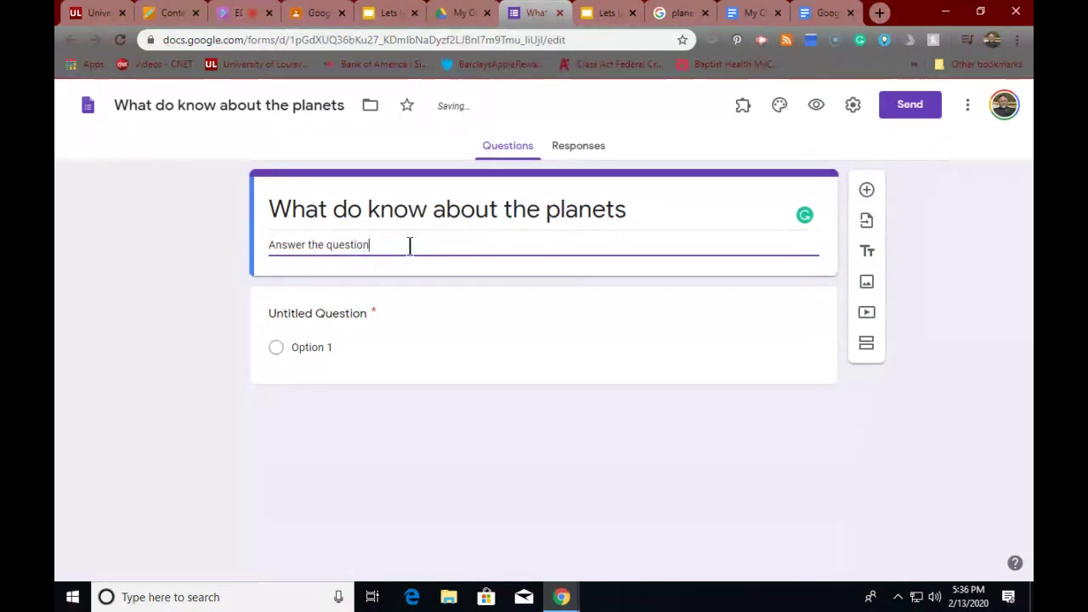
{"action": "type", "text": "s abou"}
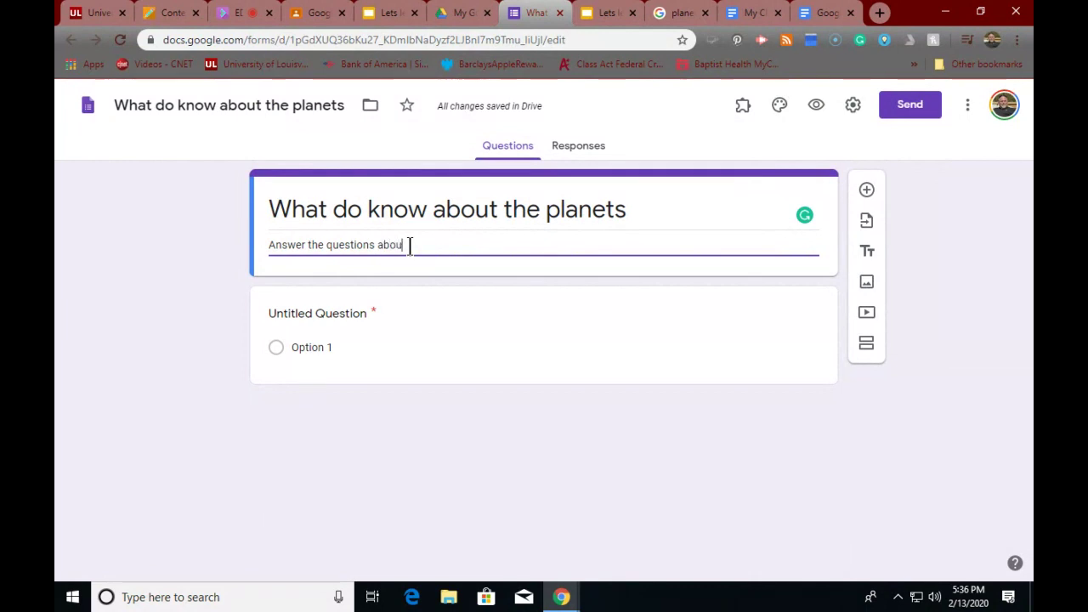
{"action": "type", "text": "t the planet"}
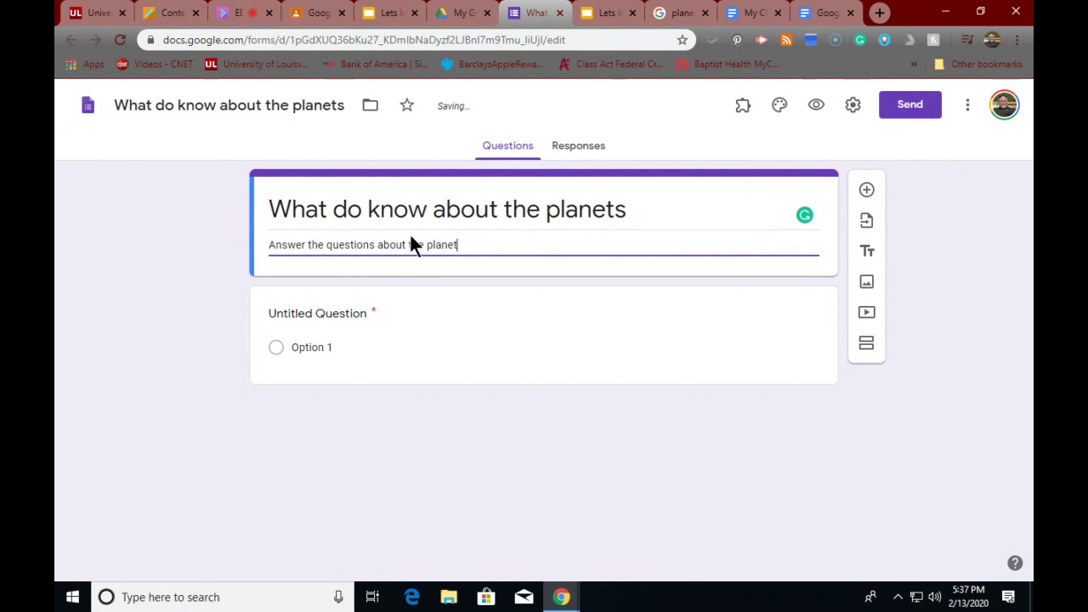
{"action": "left_click", "coordinate": [329, 346]}
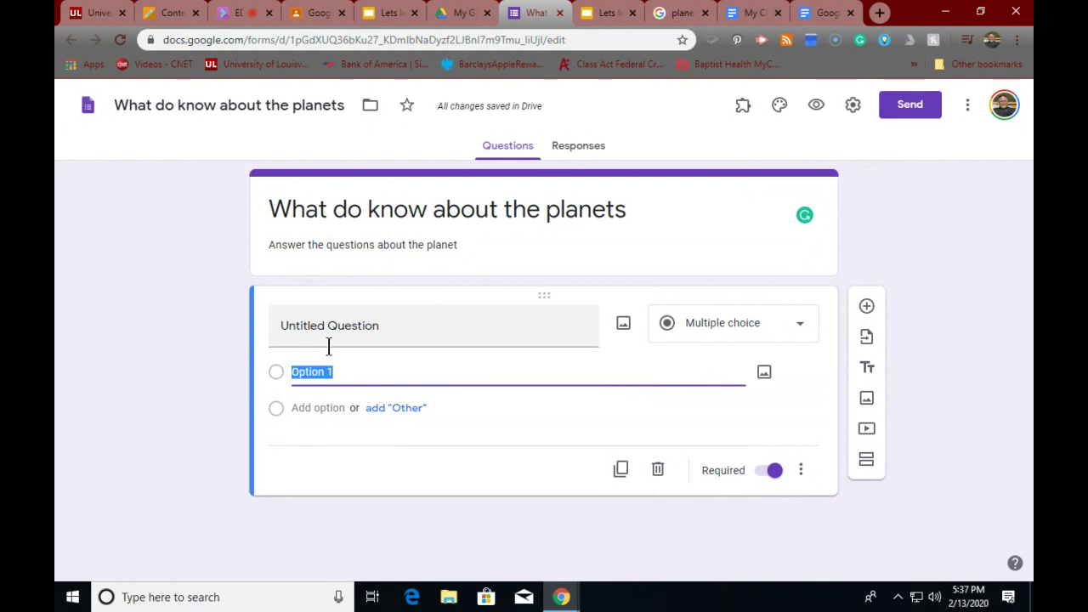
- Make question one a Paragraph question 'Can you name the planets?' and start question two 'The largest planet'
{"action": "left_click", "coordinate": [312, 320]}
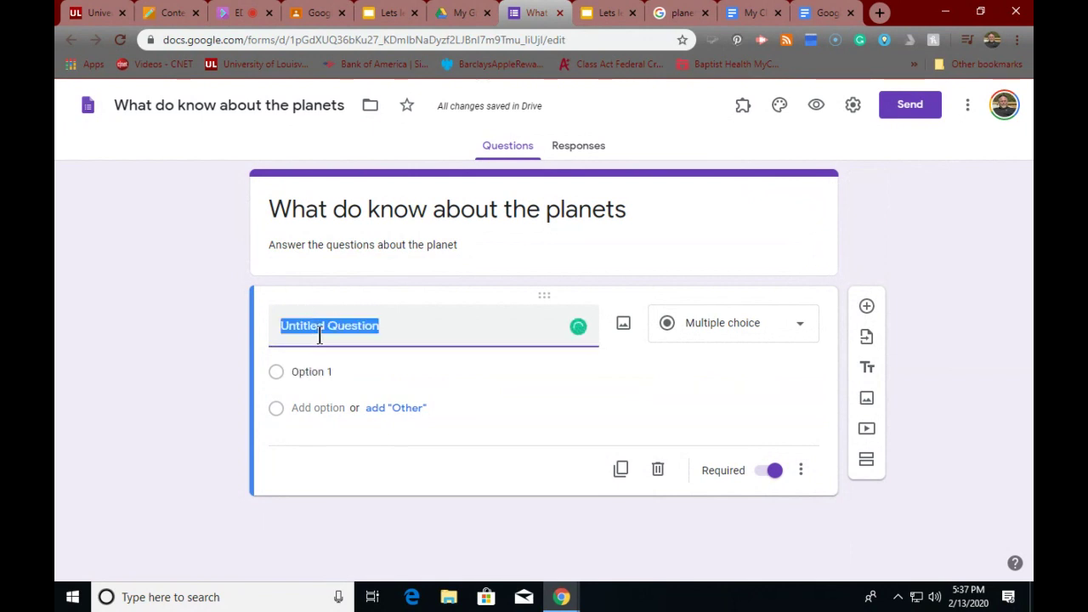
{"action": "left_click", "coordinate": [320, 336]}
{"action": "left_click_drag", "start_coordinate": [394, 330], "coordinate": [260, 316]}
{"action": "type", "text": "C"}
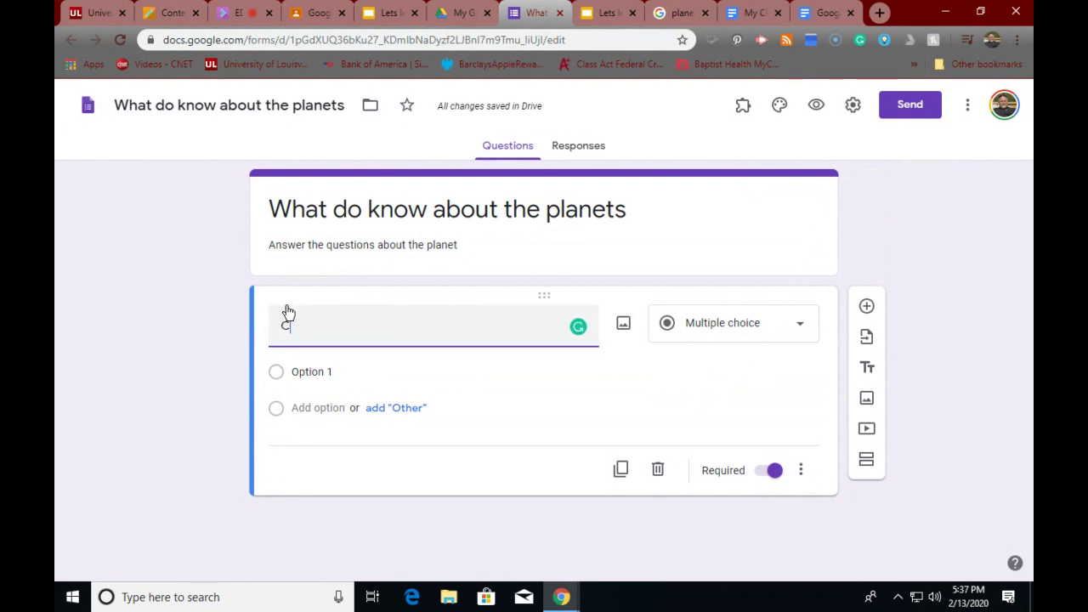
{"action": "type", "text": "an you name the planets?"}
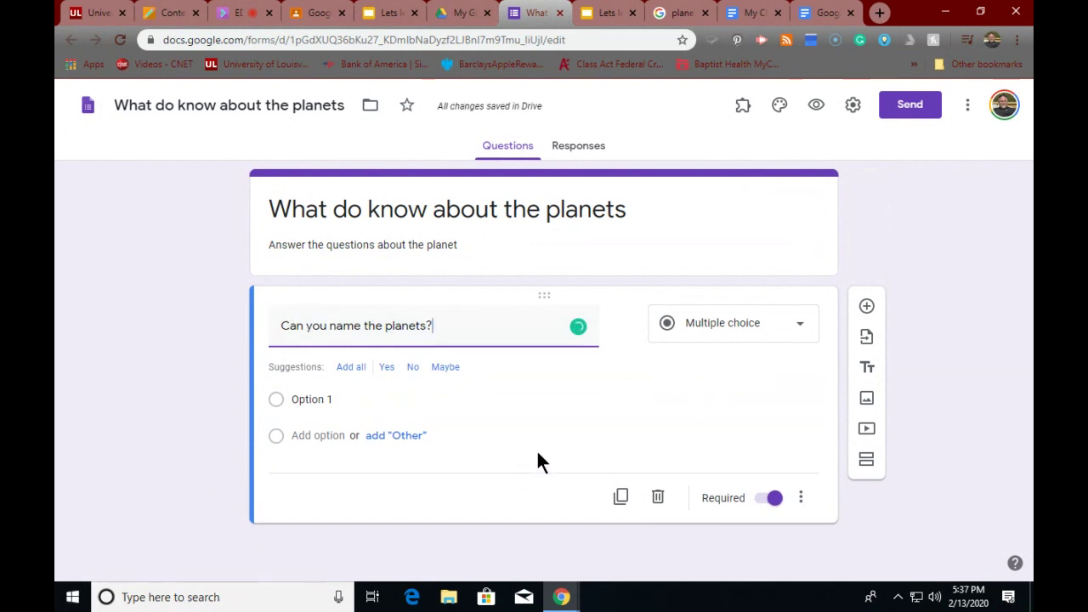
{"action": "left_click", "coordinate": [768, 327]}
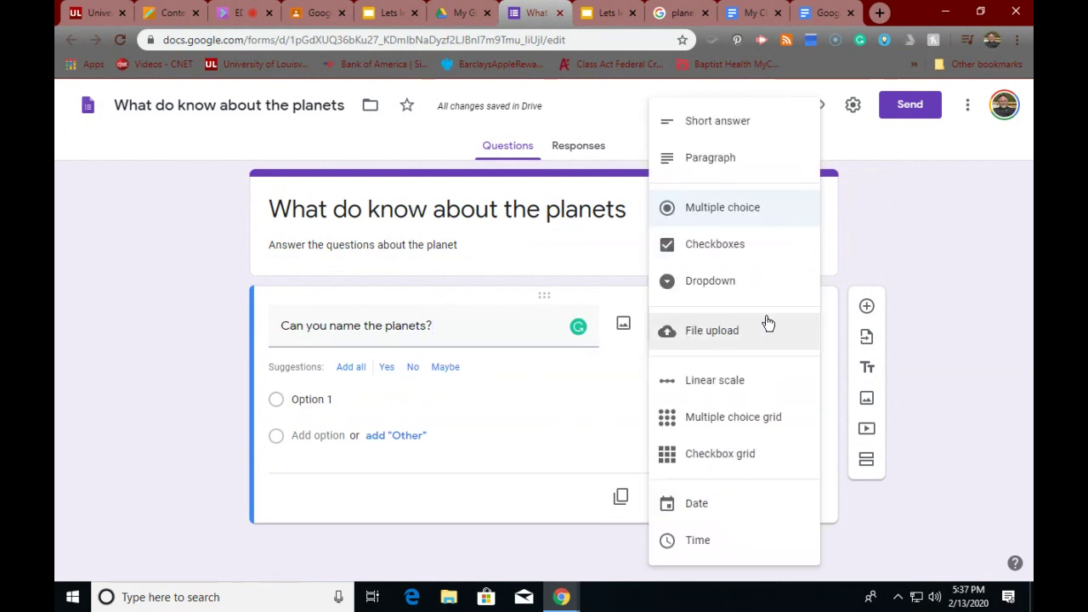
{"action": "left_click", "coordinate": [724, 164]}
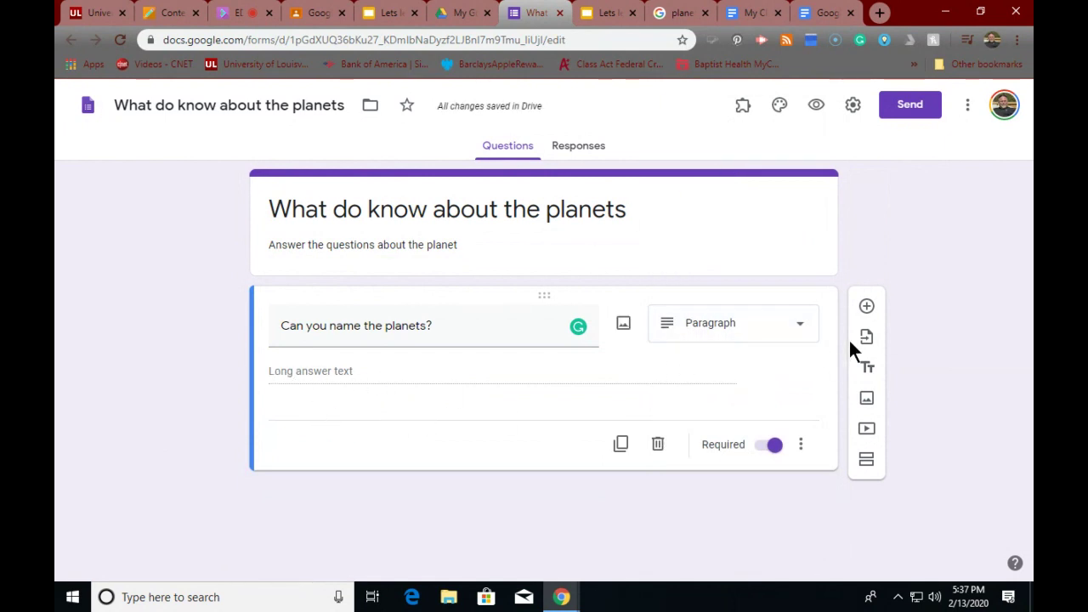
{"action": "left_click", "coordinate": [866, 308]}
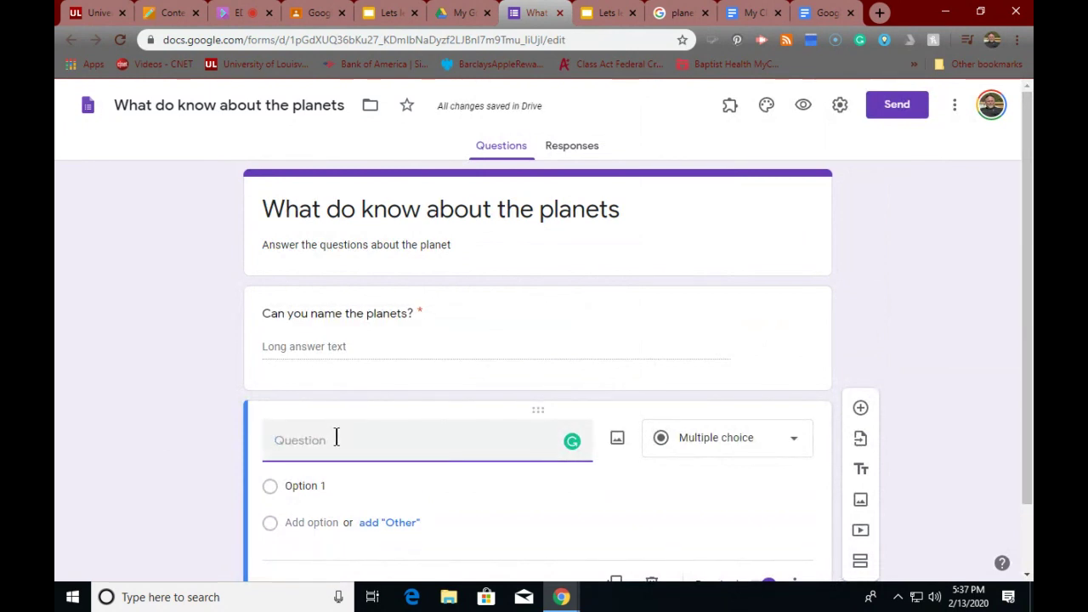
{"action": "type", "text": "The largest"}
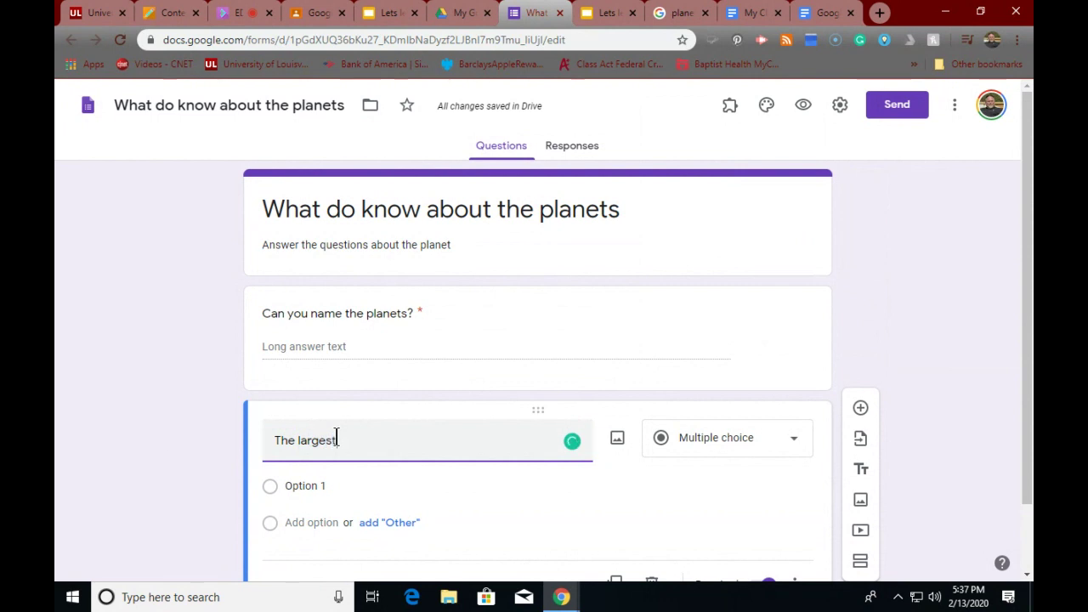
{"action": "type", "text": " planet is"}
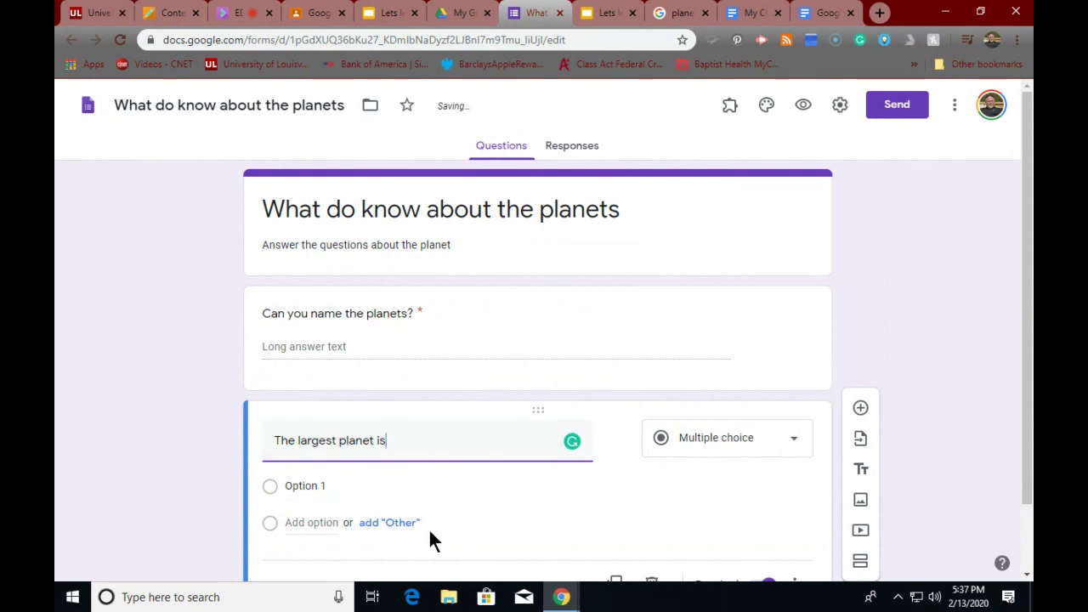
- Give the largest-planet question the choices Earth, Jupiter, Mars and Venus
{"action": "left_click", "coordinate": [305, 481]}
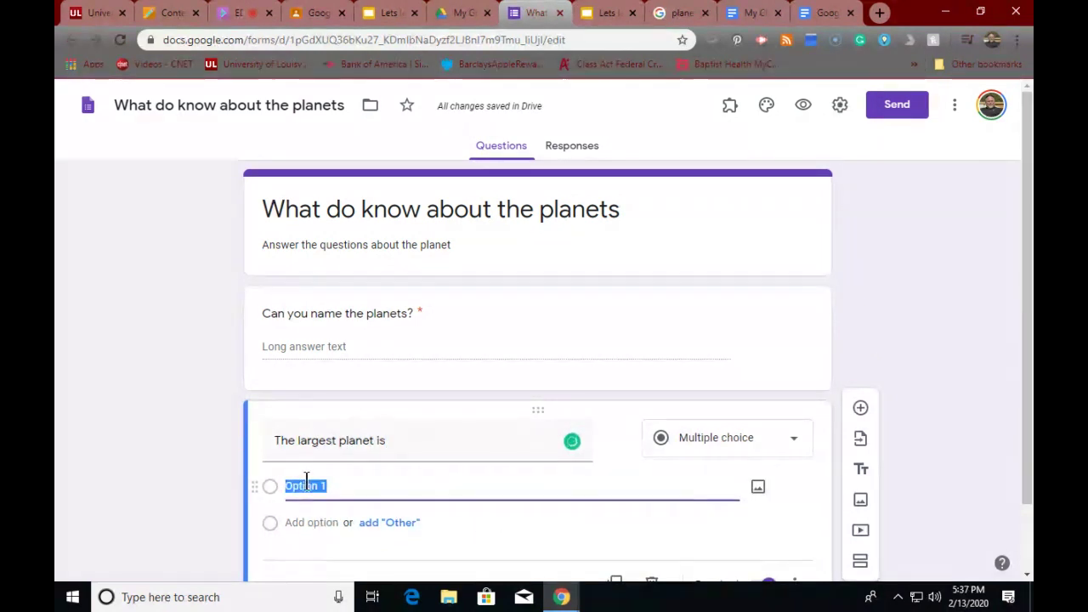
{"action": "type", "text": "E"}
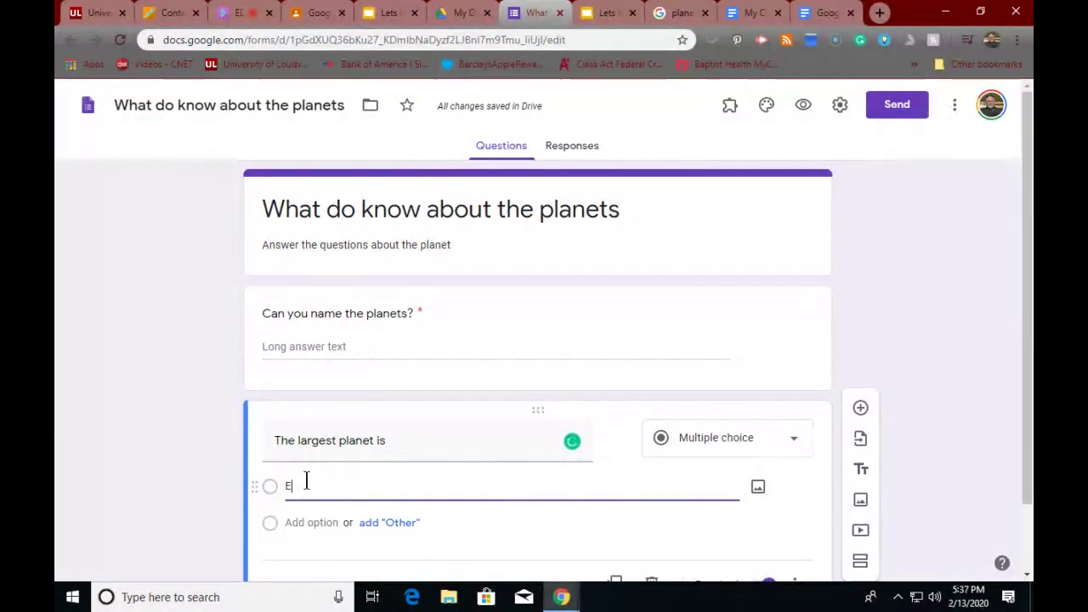
{"action": "type", "text": "arth"}
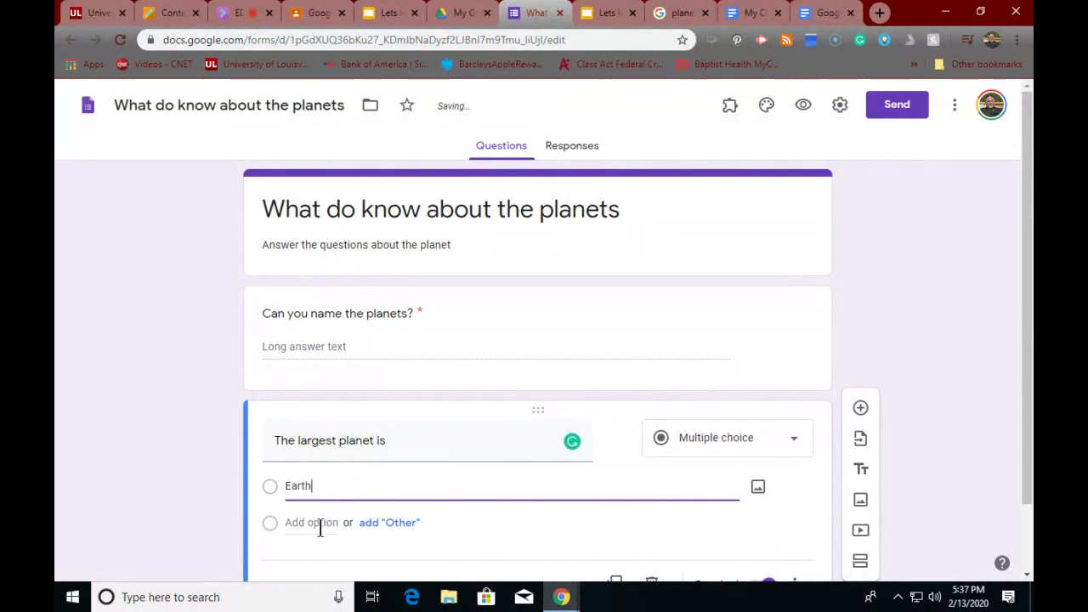
{"action": "left_click", "coordinate": [326, 524]}
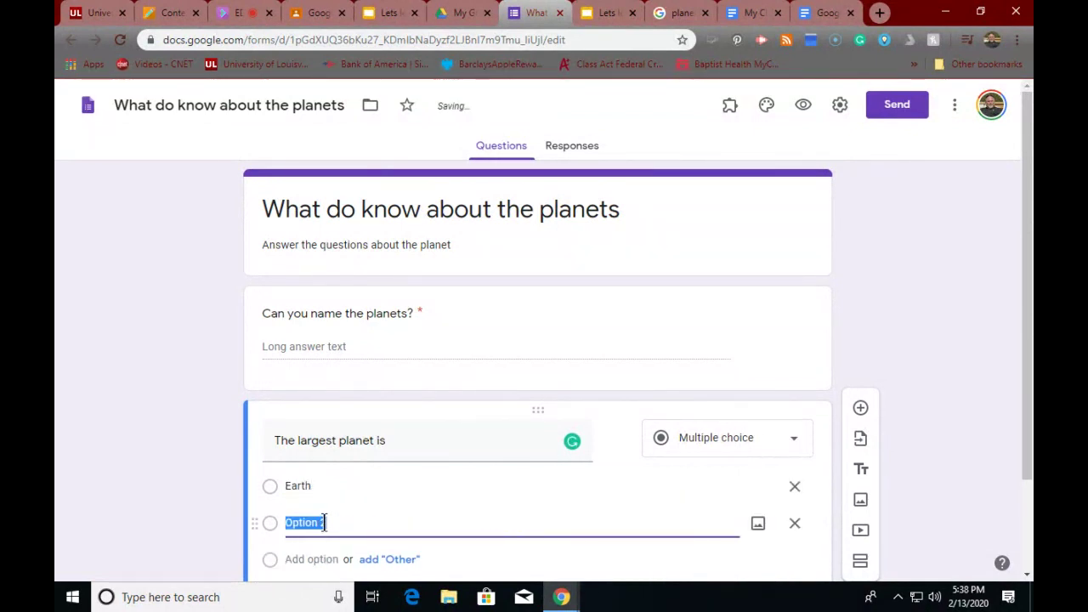
{"action": "type", "text": "Jup"}
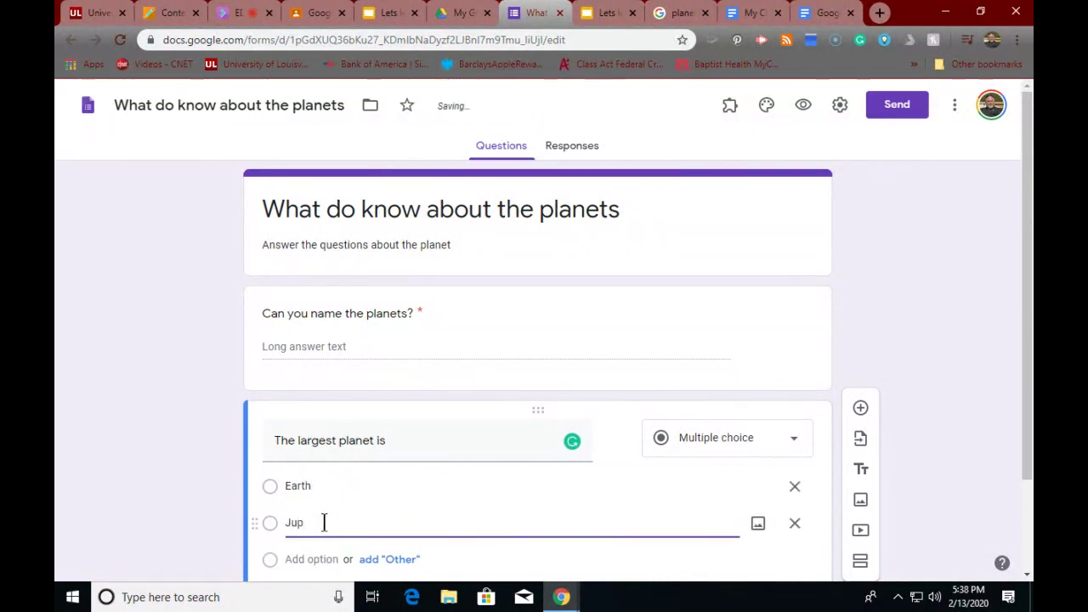
{"action": "type", "text": "iter"}
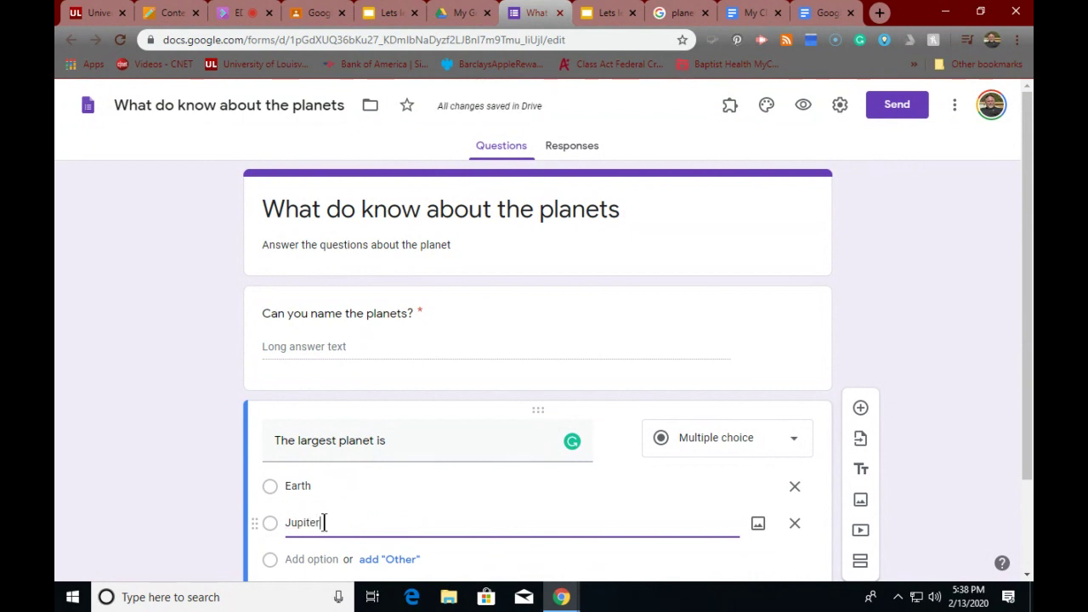
{"action": "left_click", "coordinate": [323, 559]}
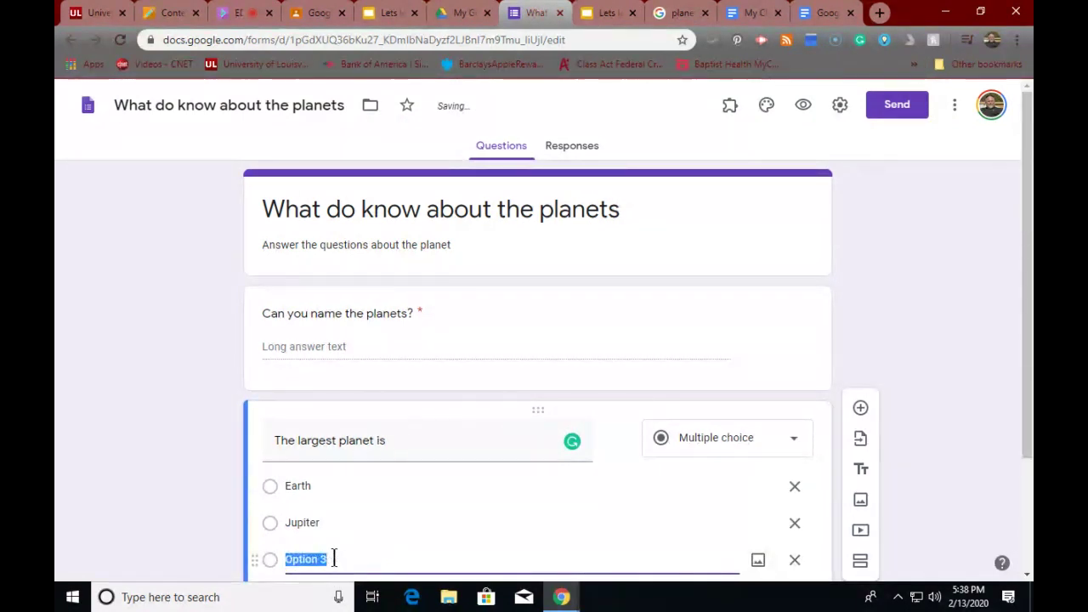
{"action": "type", "text": "Mars"}
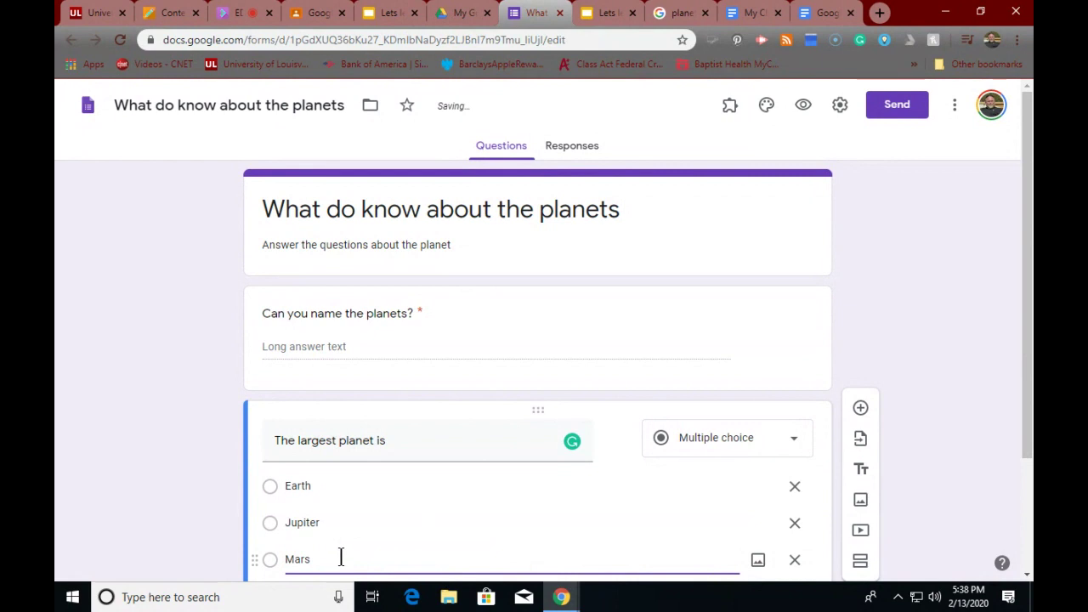
{"action": "scroll", "coordinate": [346, 554], "scroll_direction": "down", "scroll_amount": 2}
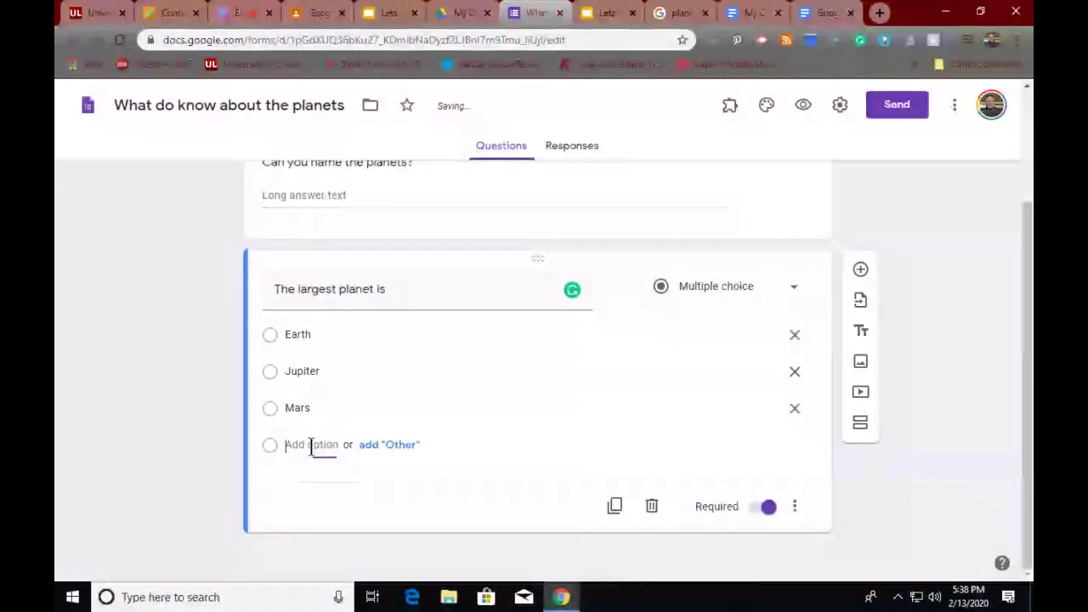
{"action": "left_click", "coordinate": [312, 446]}
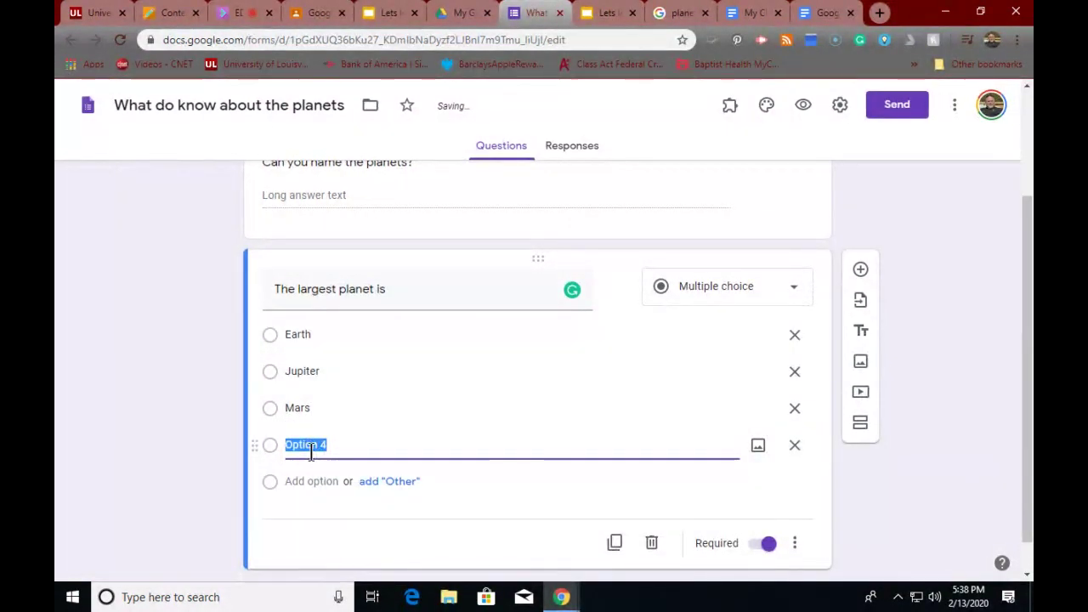
{"action": "type", "text": "Venus"}
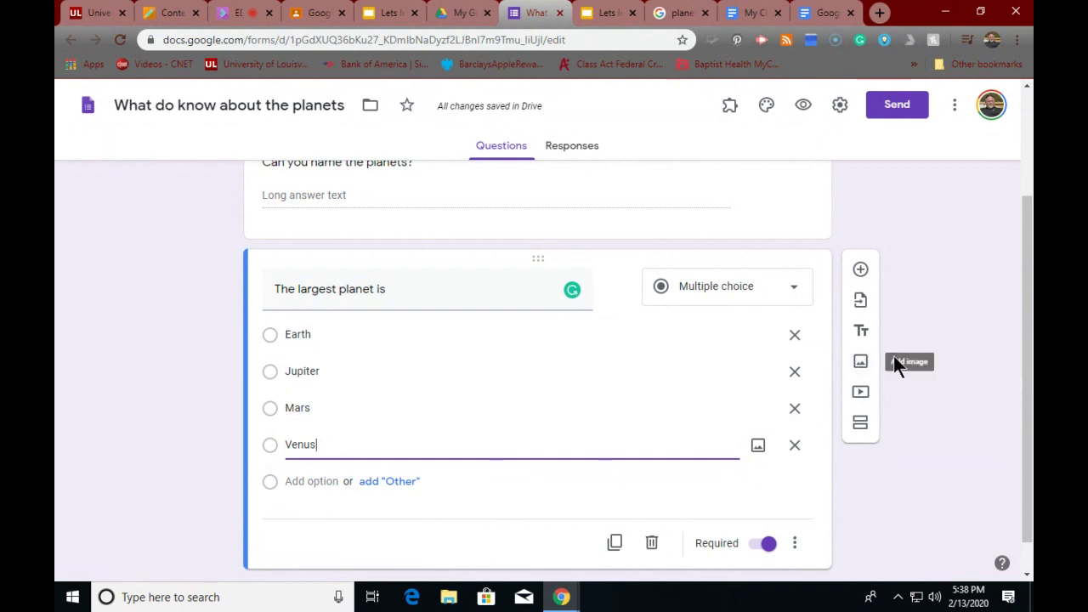
{"action": "left_click", "coordinate": [856, 487]}
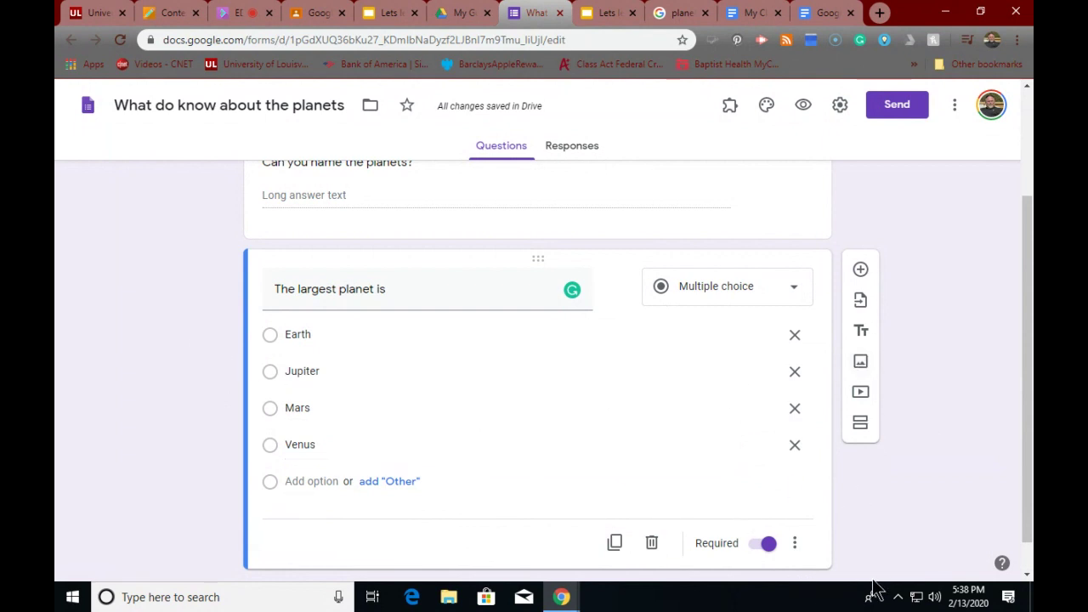
{"action": "scroll", "coordinate": [875, 536], "scroll_direction": "down", "scroll_amount": 1}
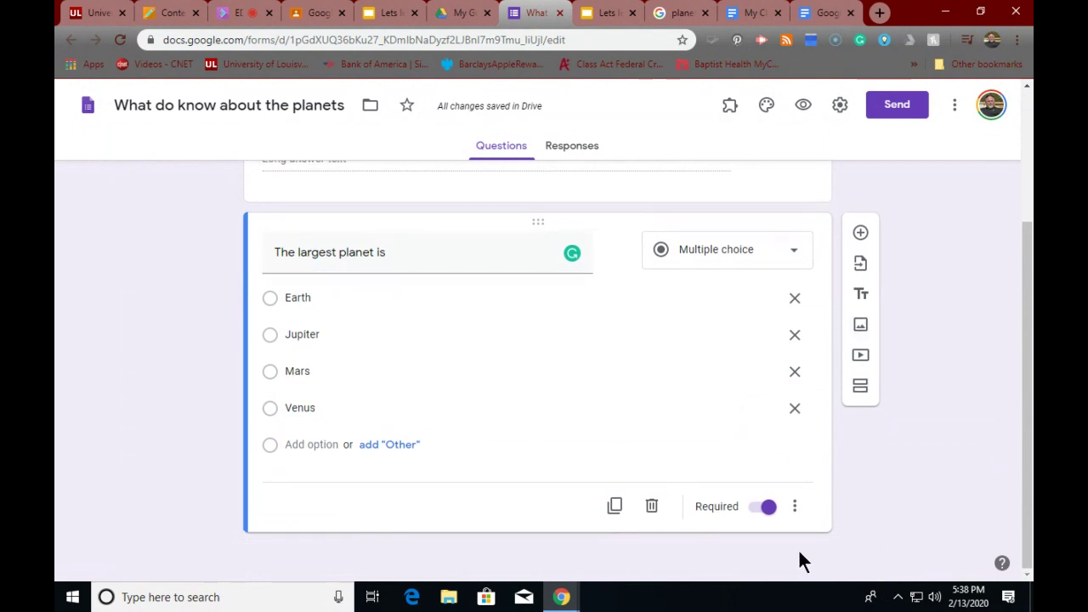
{"action": "scroll", "coordinate": [856, 530], "scroll_direction": "up", "scroll_amount": 3}
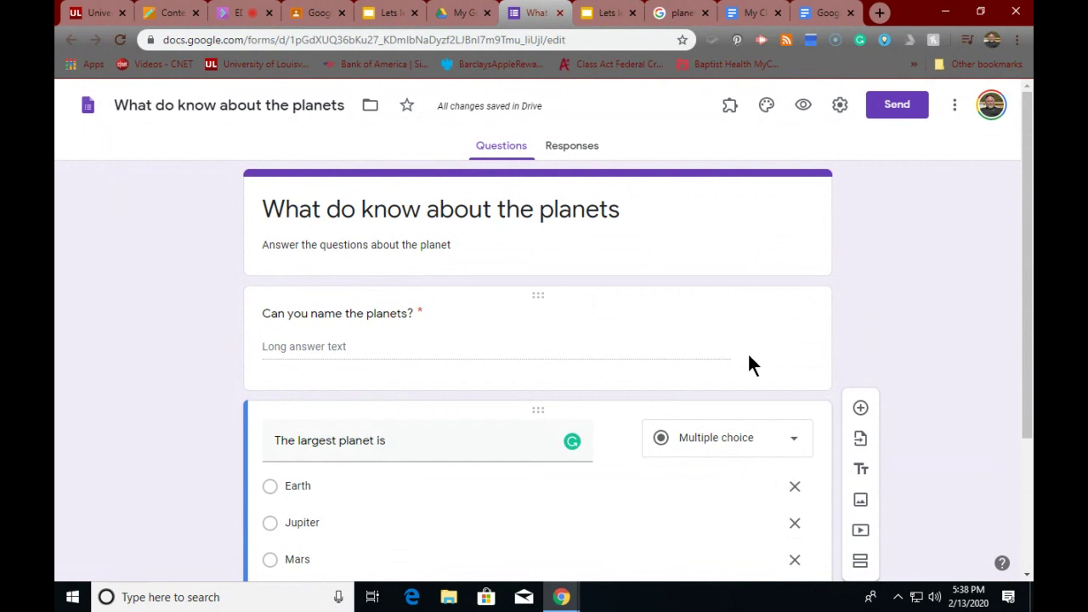
{"action": "scroll", "coordinate": [899, 110], "scroll_direction": "down", "scroll_amount": 1}
{"action": "left_click", "coordinate": [897, 105]}
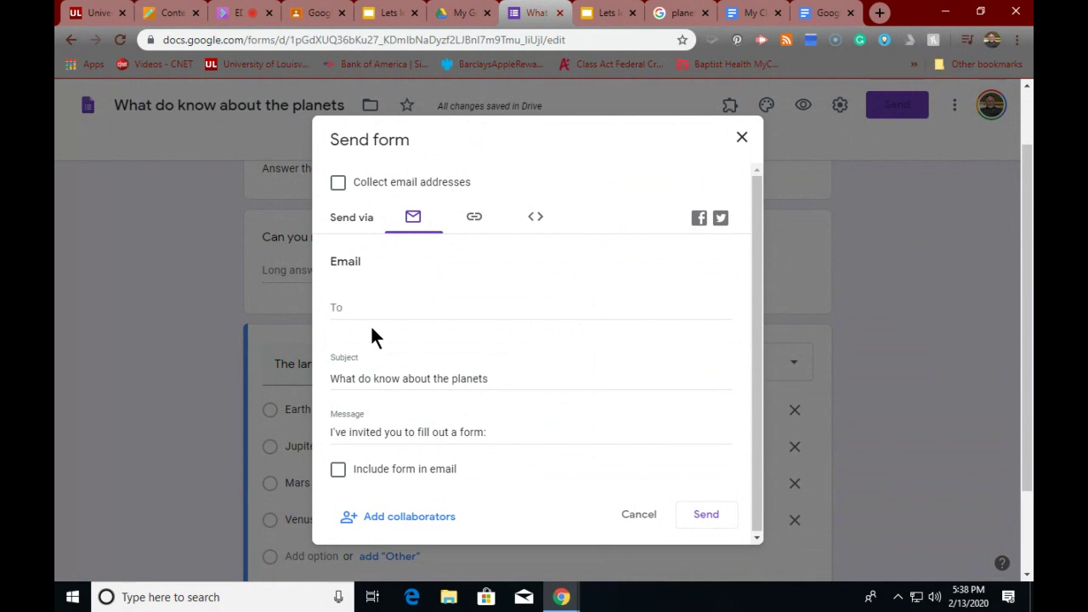
{"action": "left_click", "coordinate": [629, 515]}
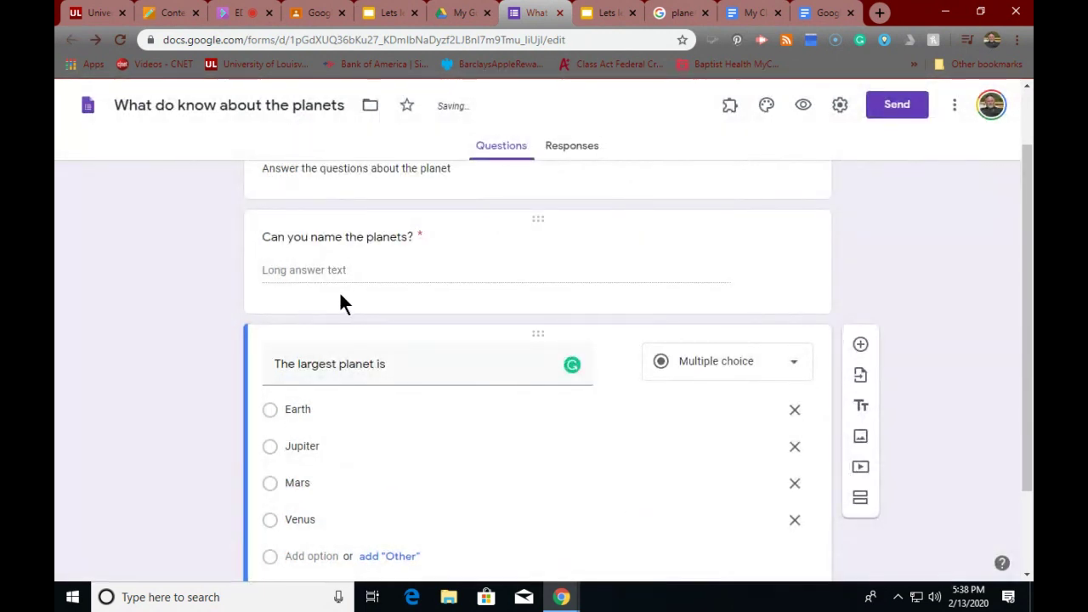
{"action": "scroll", "coordinate": [340, 295], "scroll_direction": "down", "scroll_amount": 1}
{"action": "scroll", "coordinate": [340, 295], "scroll_direction": "up", "scroll_amount": 2}
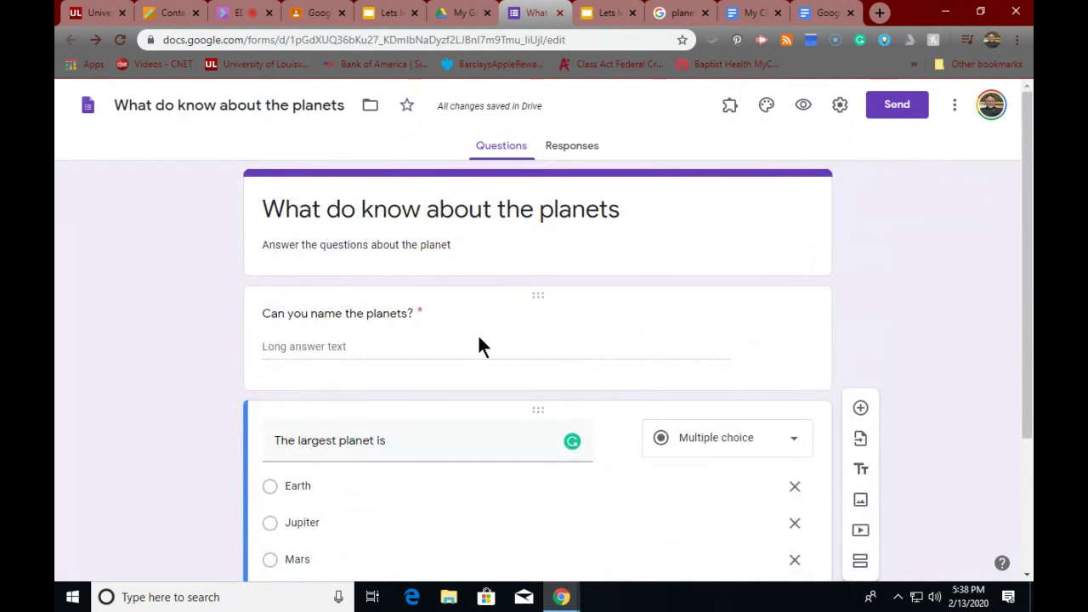
{"action": "scroll", "coordinate": [489, 325], "scroll_direction": "down", "scroll_amount": 1}
{"action": "scroll", "coordinate": [487, 326], "scroll_direction": "up", "scroll_amount": 1}
{"action": "scroll", "coordinate": [484, 340], "scroll_direction": "down", "scroll_amount": 2}
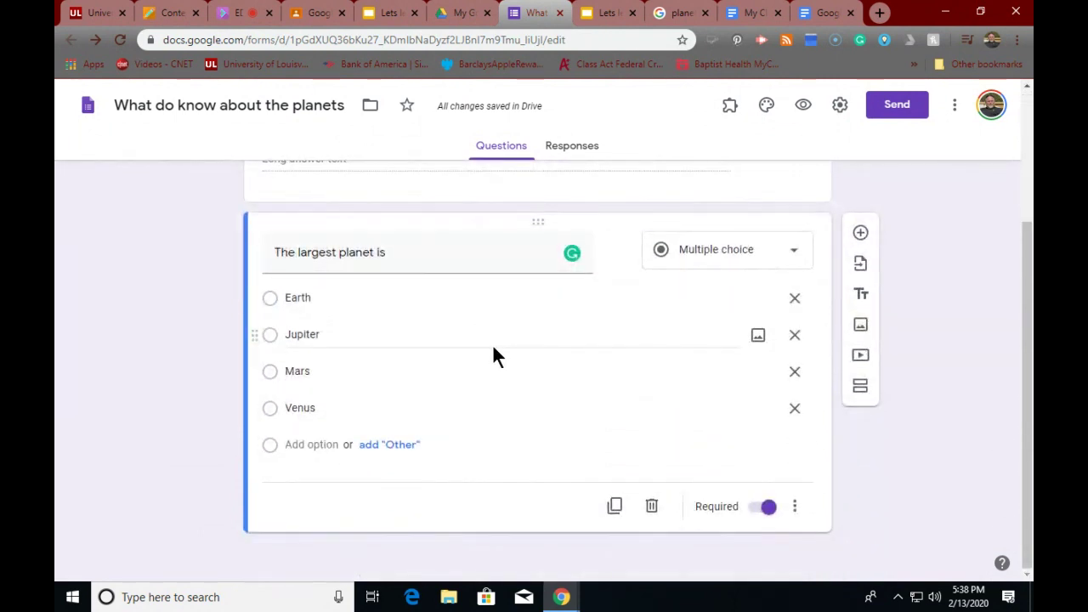
{"action": "scroll", "coordinate": [495, 348], "scroll_direction": "up", "scroll_amount": 2}
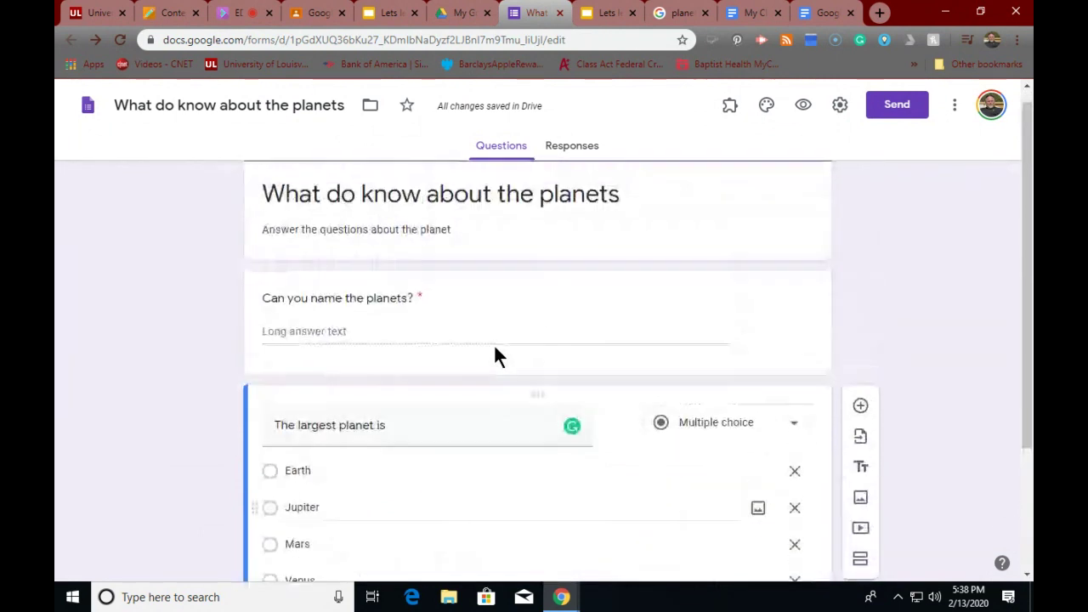
{"action": "scroll", "coordinate": [495, 350], "scroll_direction": "down", "scroll_amount": 2}
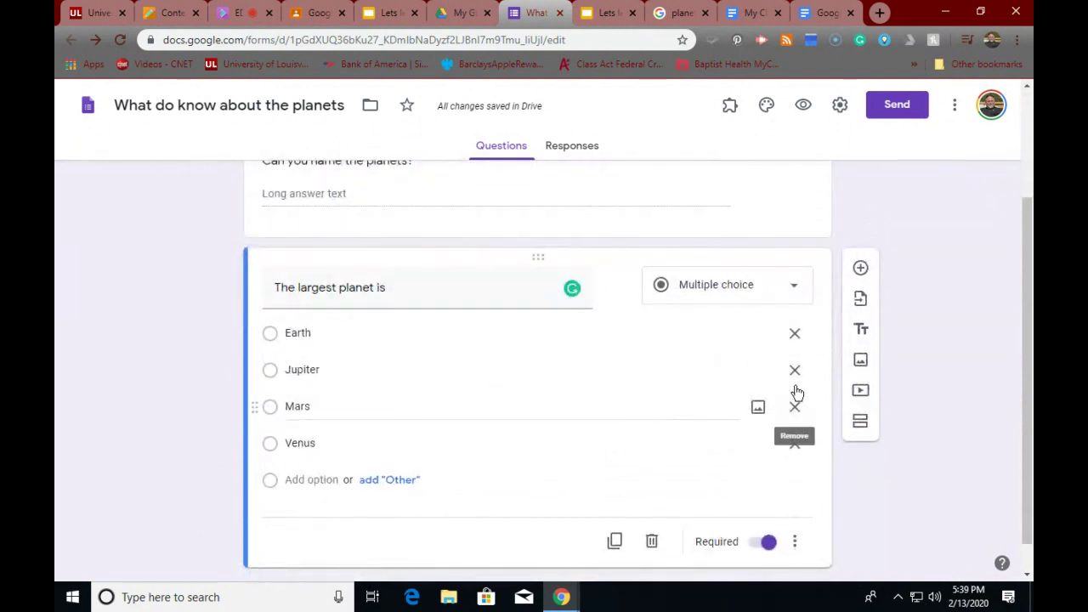
- Open the image inserter and try its Drive, Camera, Upload, URL and web search sources
{"action": "left_click", "coordinate": [859, 362]}
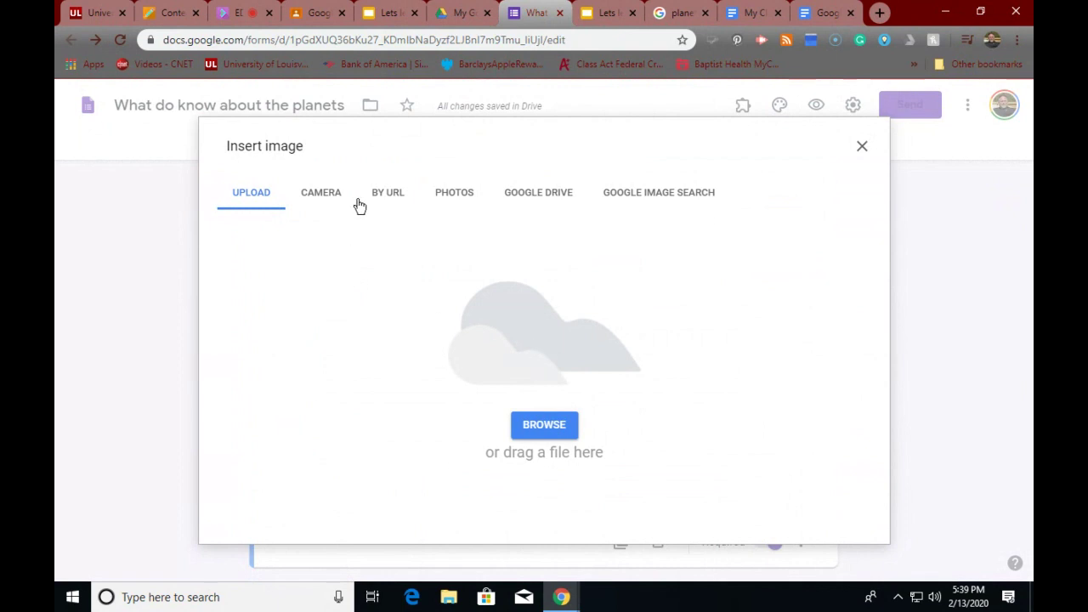
{"action": "left_click", "coordinate": [512, 202]}
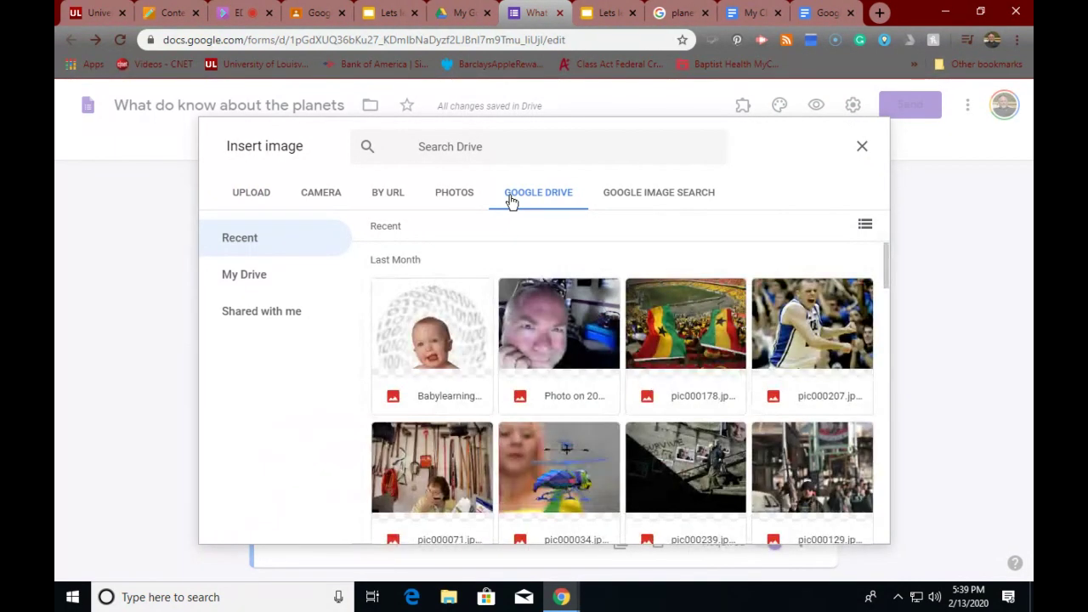
{"action": "left_click", "coordinate": [331, 191]}
{"action": "left_click", "coordinate": [242, 191]}
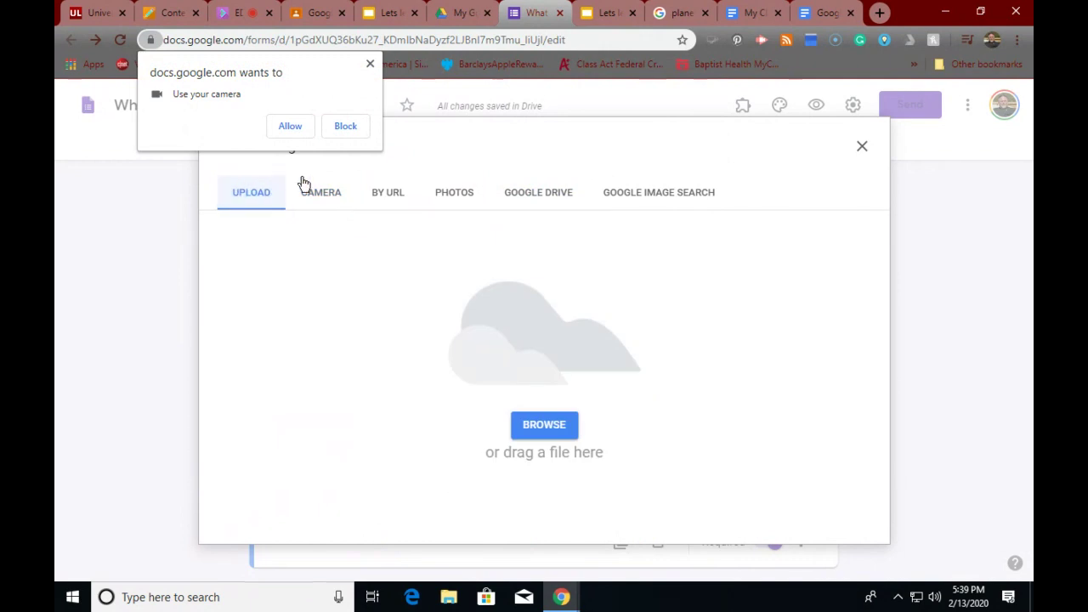
{"action": "left_click", "coordinate": [392, 199]}
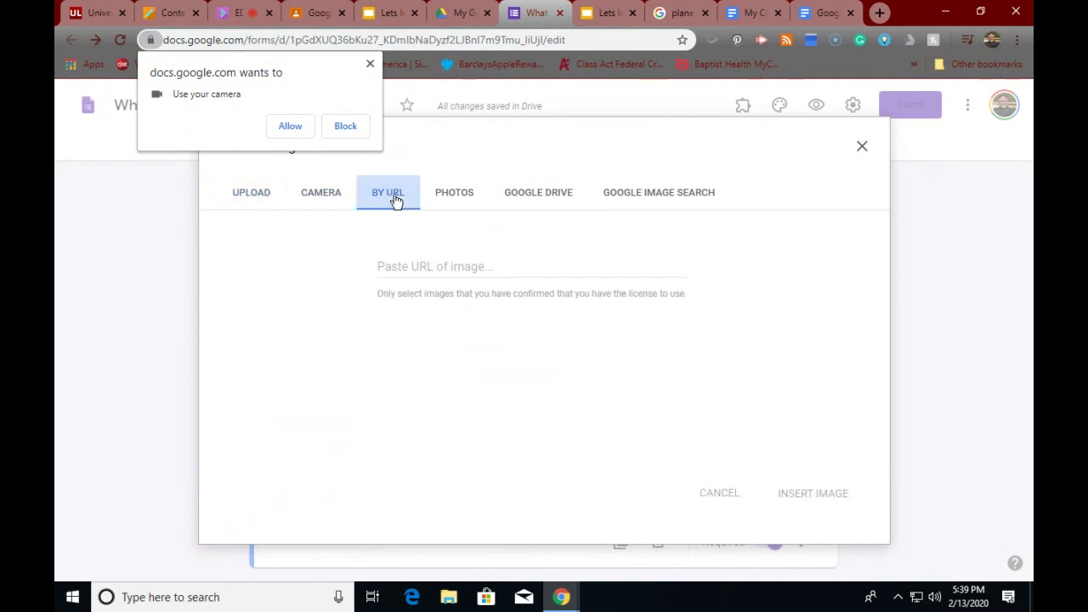
{"action": "left_click", "coordinate": [613, 195]}
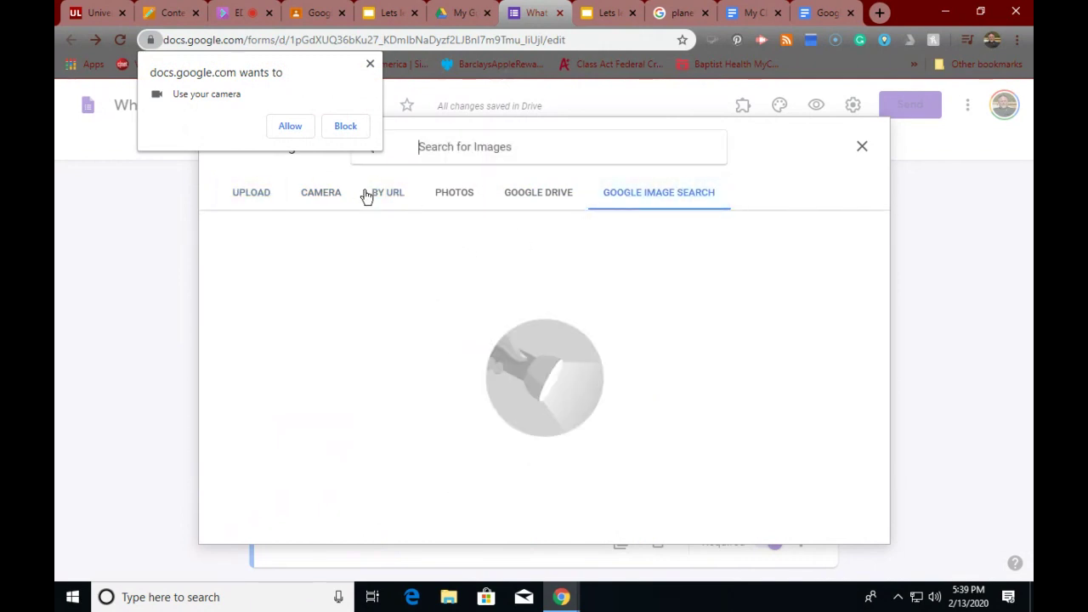
- Search images for 'planets', insert the dark two-planet picture, and title it 'Planets'
{"action": "left_click", "coordinate": [391, 148]}
{"action": "type", "text": "plane"}
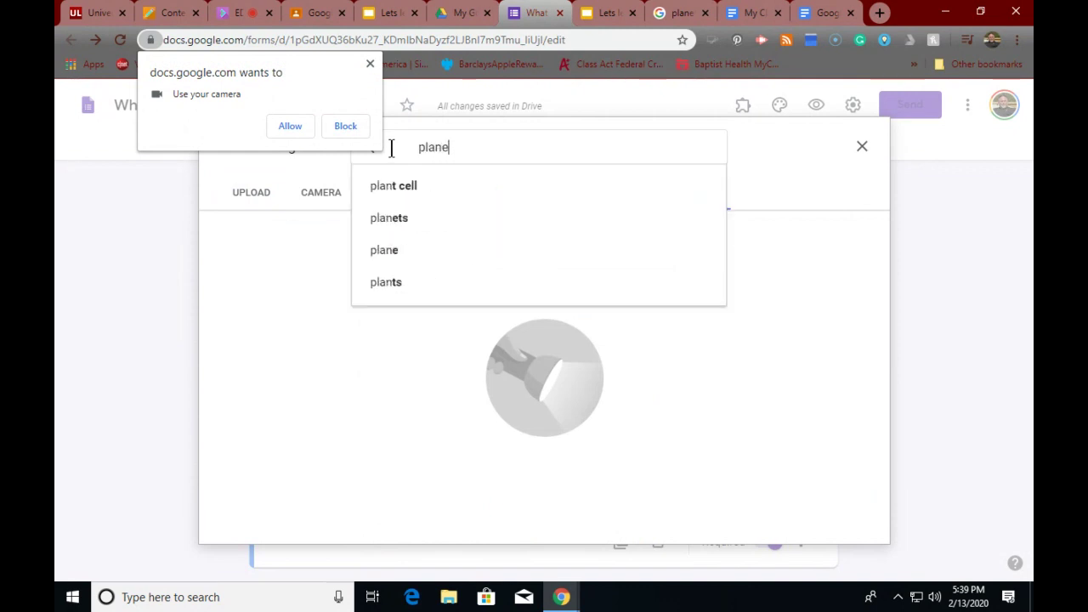
{"action": "type", "text": "ts"}
{"action": "key", "text": "Return"}
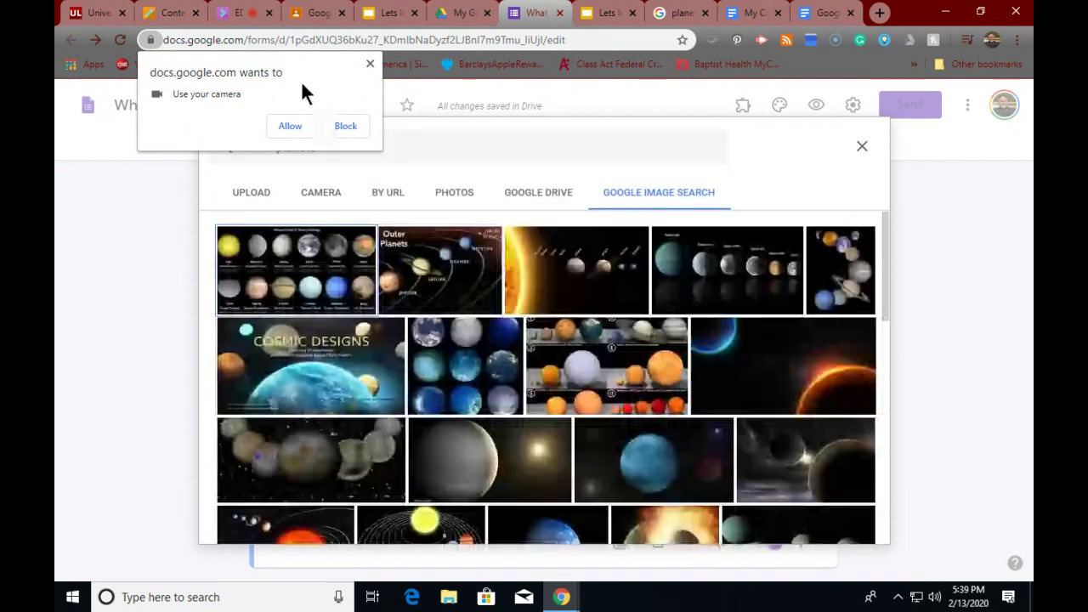
{"action": "left_click", "coordinate": [370, 64]}
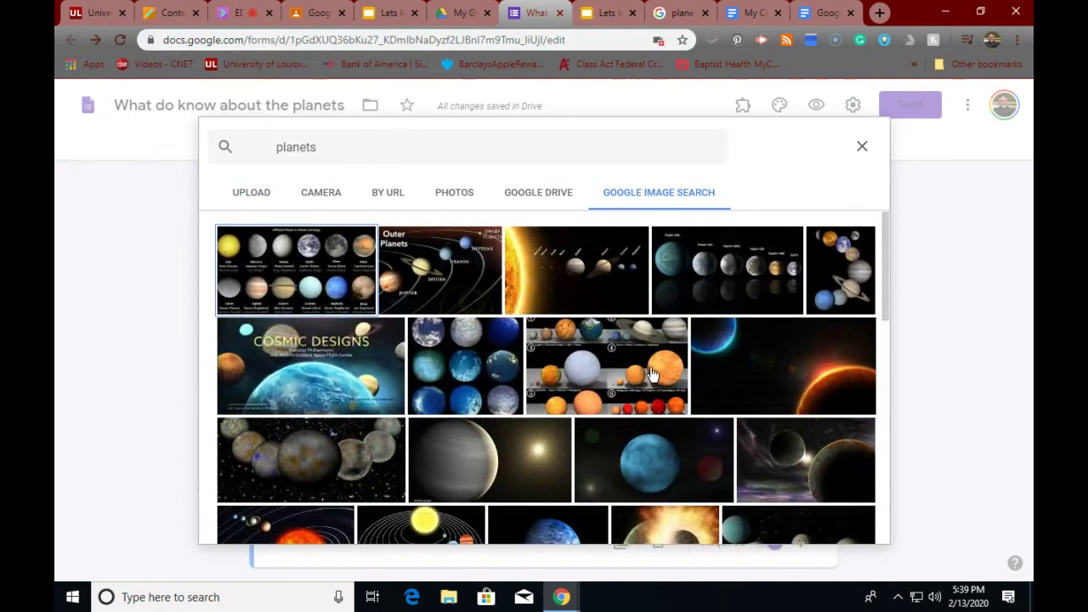
{"action": "scroll", "coordinate": [671, 374], "scroll_direction": "down", "scroll_amount": 2}
{"action": "scroll", "coordinate": [858, 348], "scroll_direction": "up", "scroll_amount": 1}
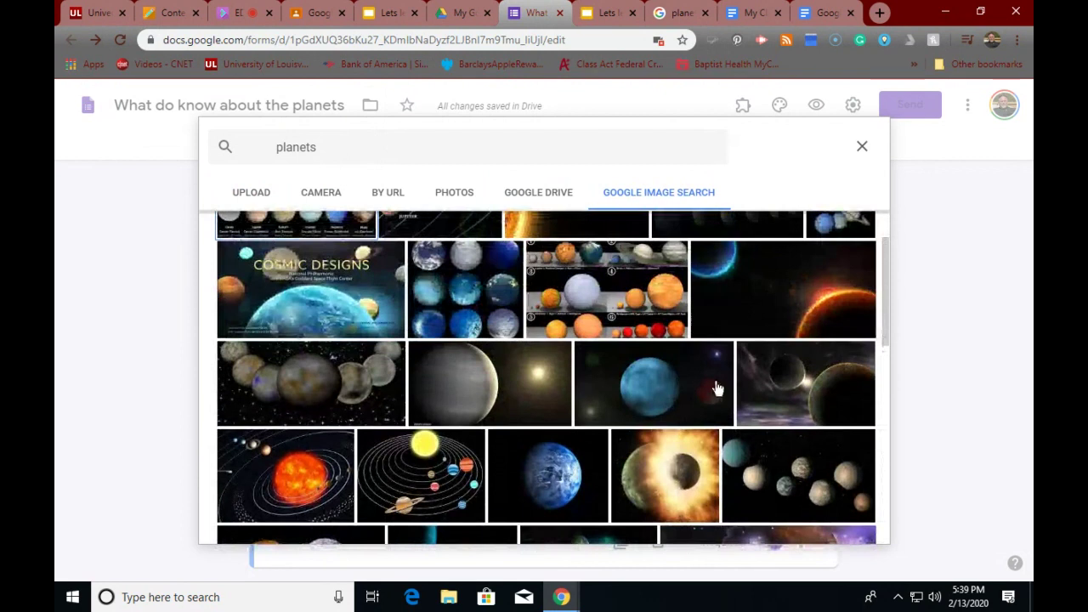
{"action": "left_click", "coordinate": [782, 408]}
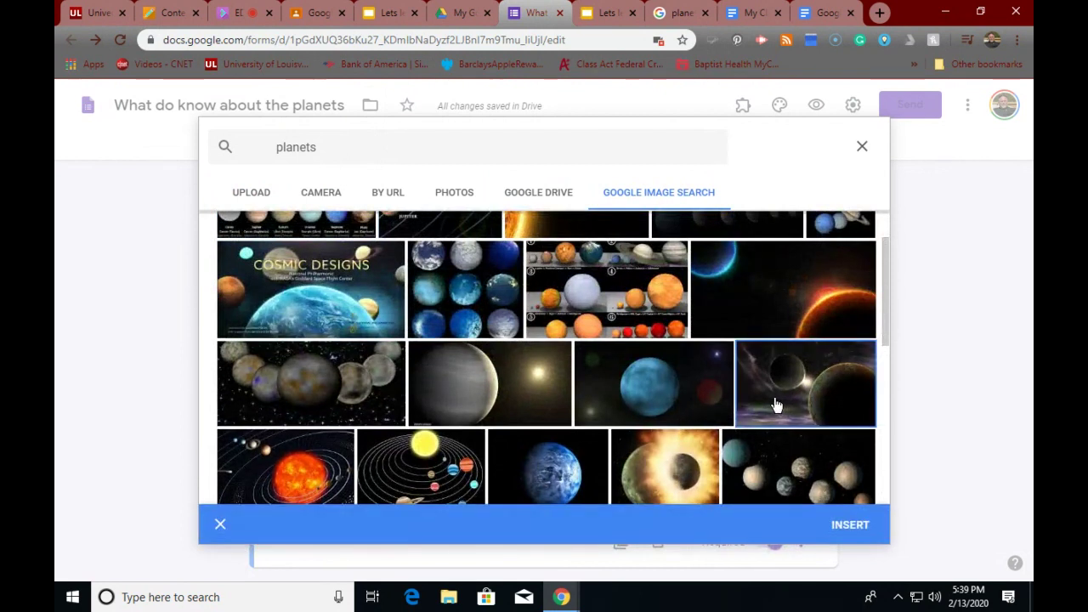
{"action": "left_click", "coordinate": [850, 525]}
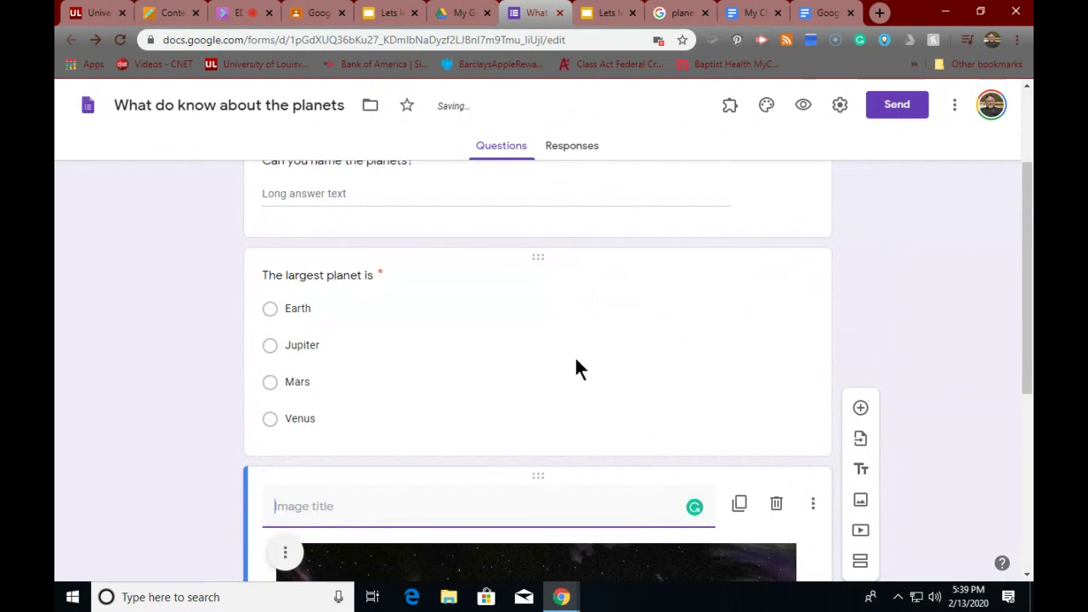
{"action": "scroll", "coordinate": [575, 367], "scroll_direction": "up", "scroll_amount": 5}
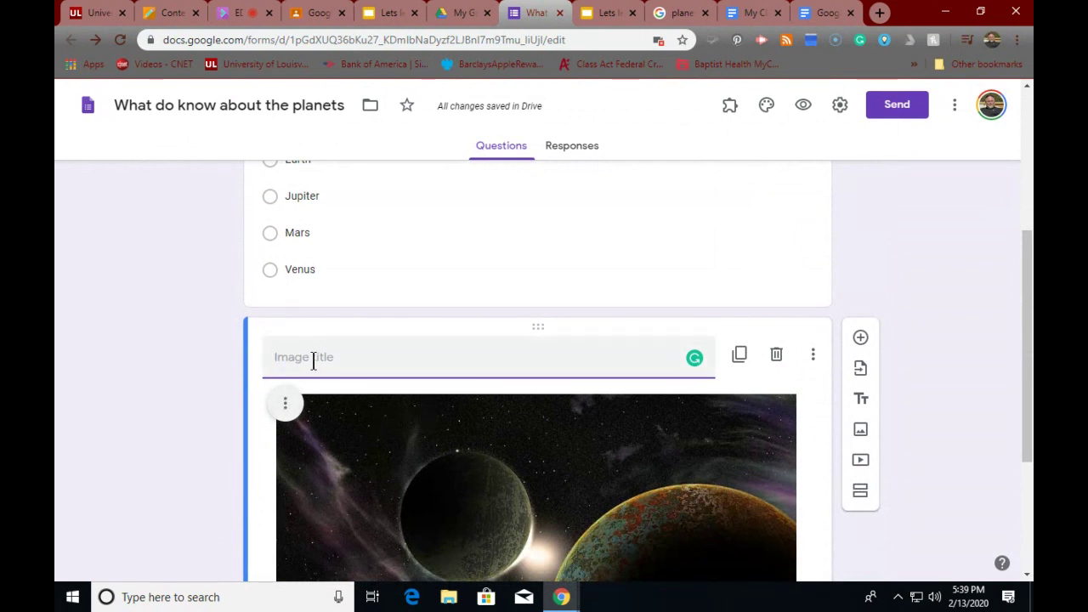
{"action": "type", "text": "Plane"}
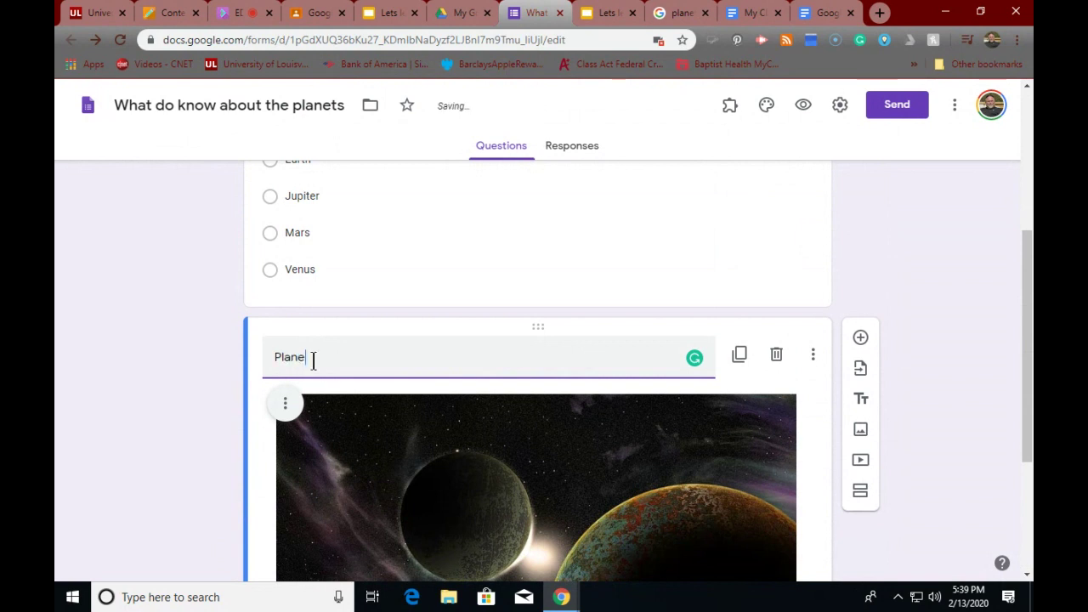
{"action": "type", "text": "ts"}
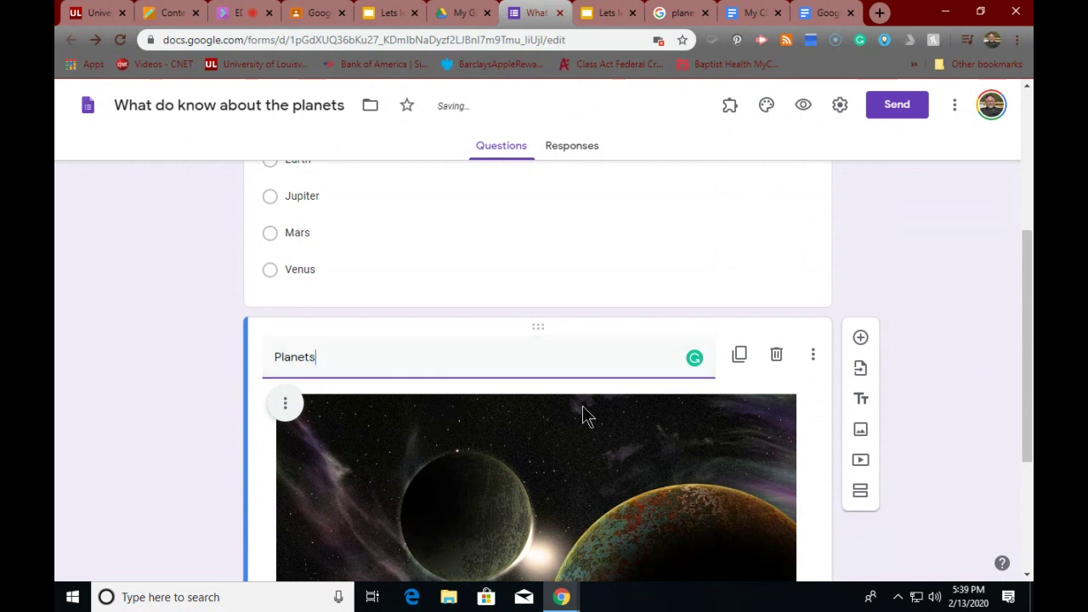
- Insert the Planet Song for Kids YouTube video from a 'planets' search below the image and title it 'Song'
{"action": "left_click", "coordinate": [859, 460]}
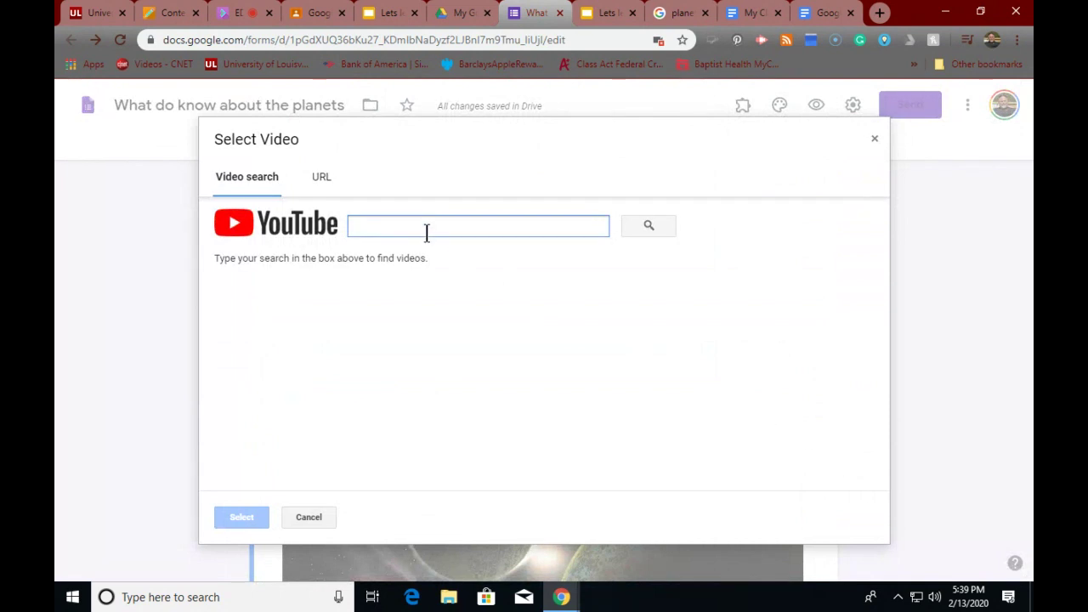
{"action": "type", "text": "pl"}
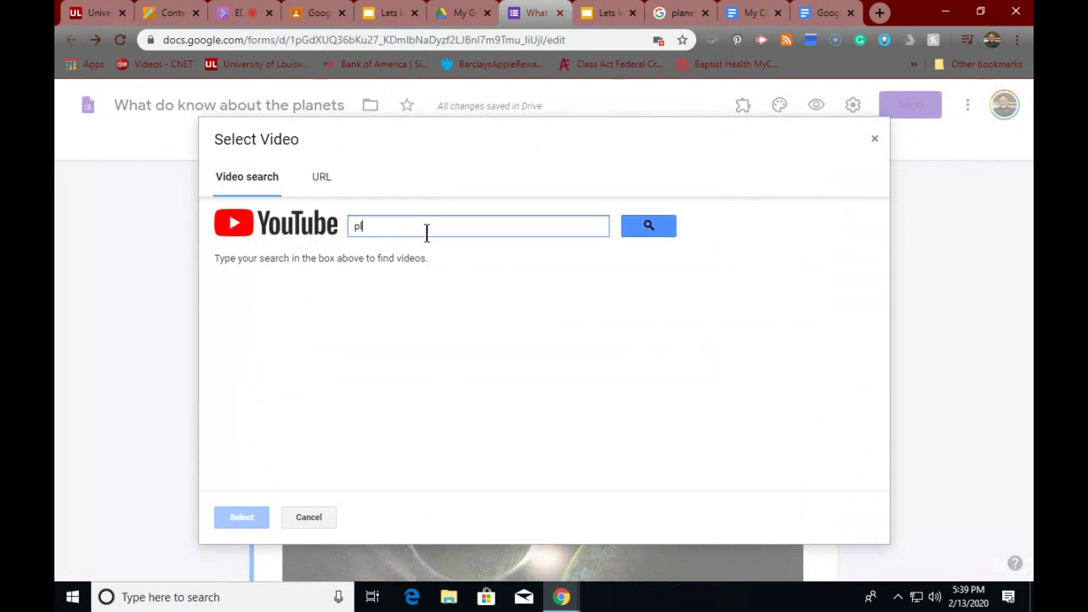
{"action": "type", "text": "anets 4 grade"}
{"action": "key", "text": "Return"}
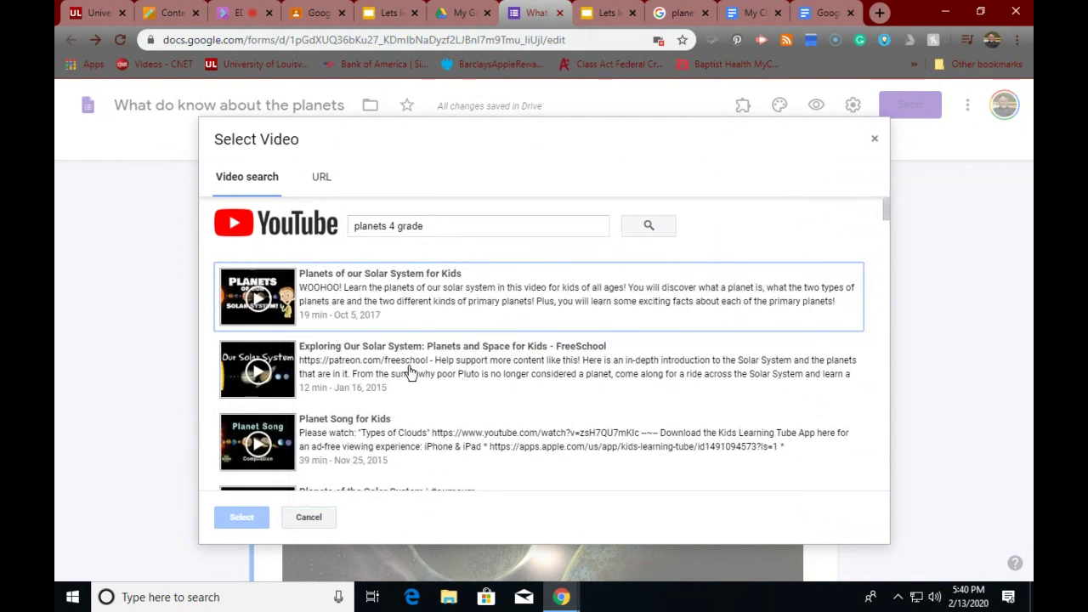
{"action": "scroll", "coordinate": [383, 365], "scroll_direction": "down", "scroll_amount": 1}
{"action": "left_click", "coordinate": [357, 361]}
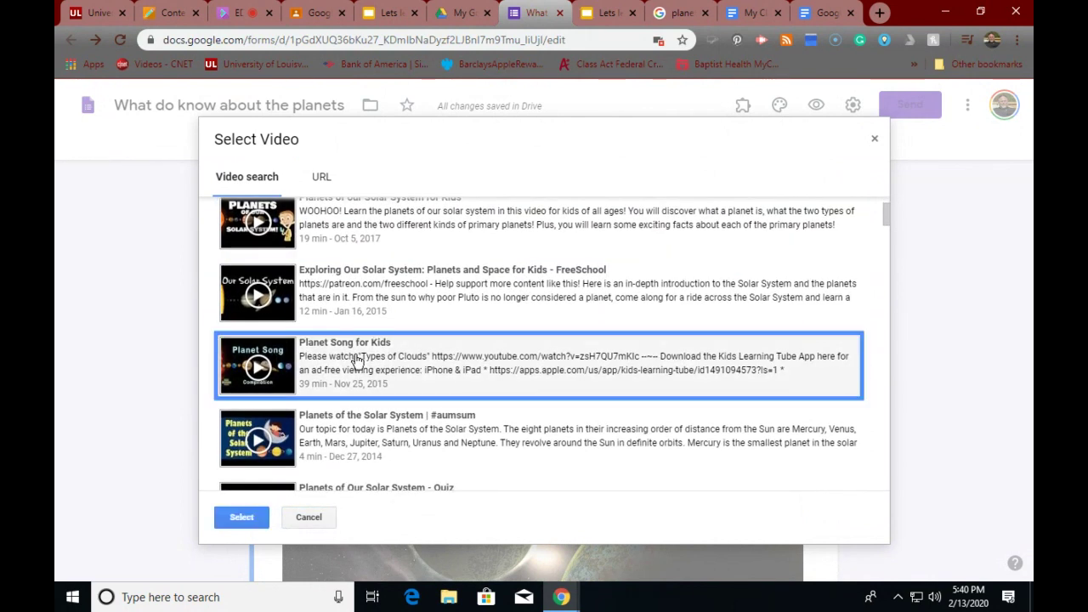
{"action": "left_click", "coordinate": [244, 519]}
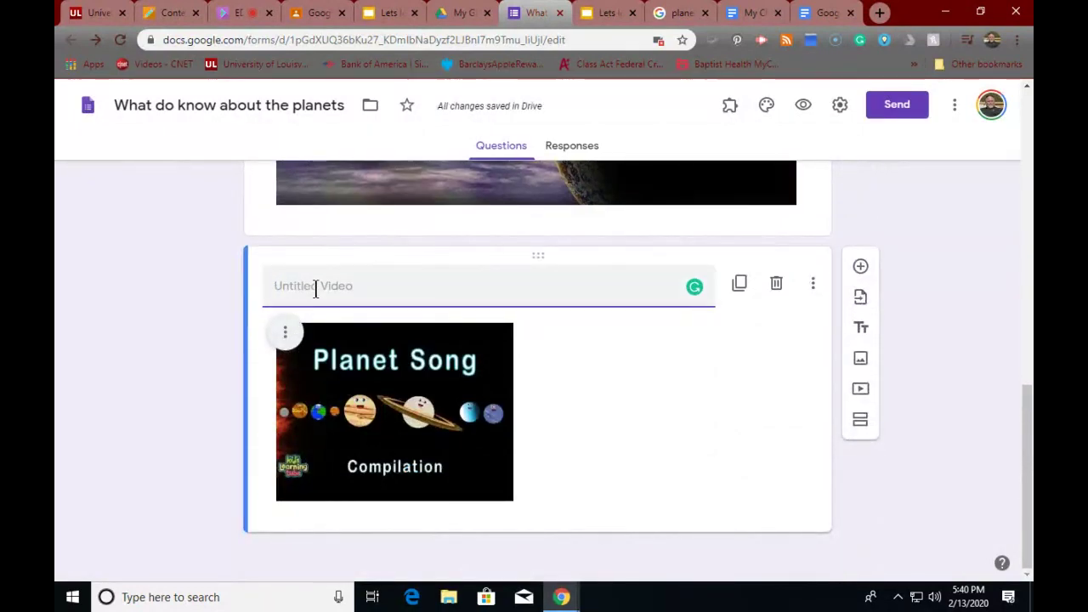
{"action": "type", "text": "s"}
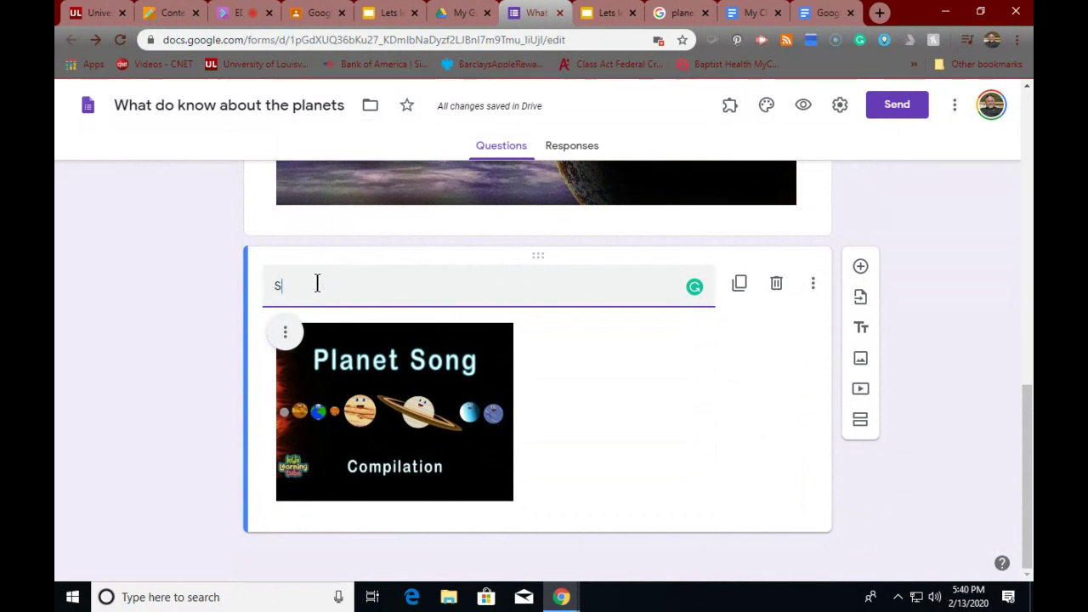
{"action": "type", "text": "ong"}
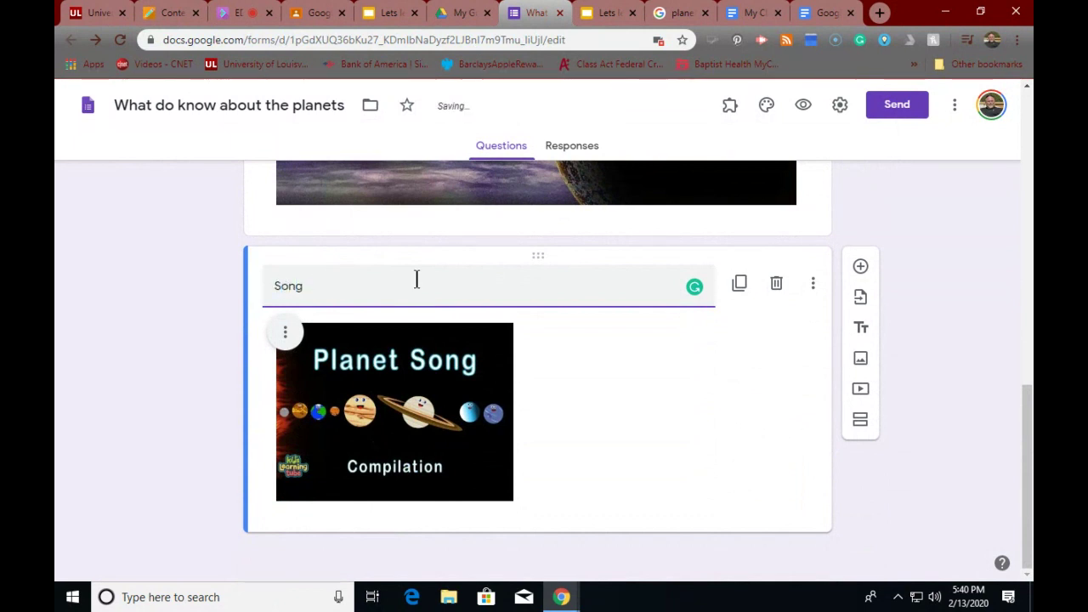
{"action": "scroll", "coordinate": [743, 404], "scroll_direction": "up", "scroll_amount": 10}
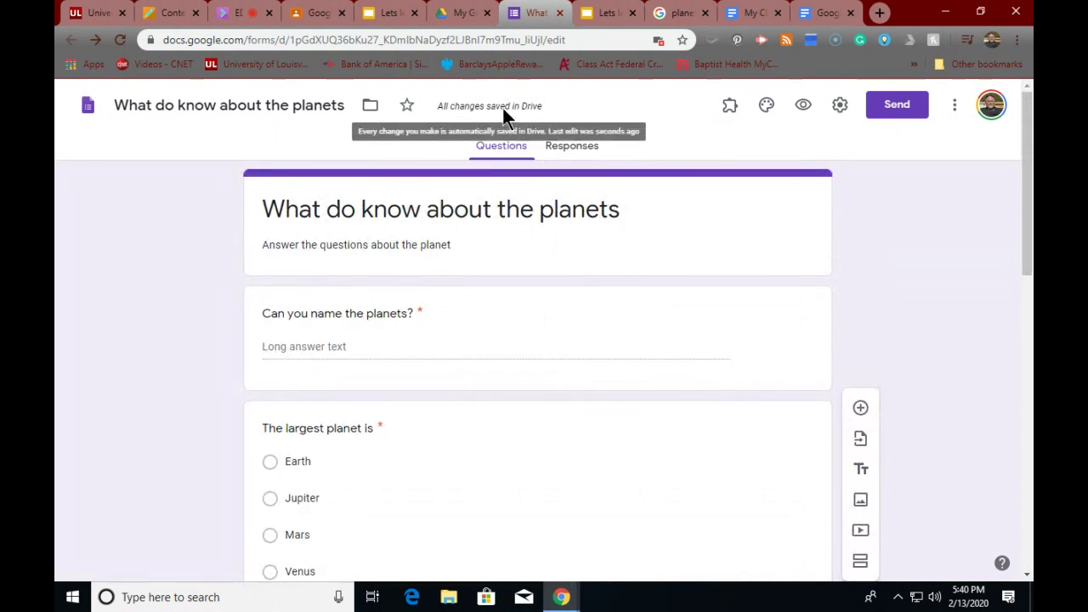
- Open the planets form from the class files folder in Drive
{"action": "left_click", "coordinate": [454, 17]}
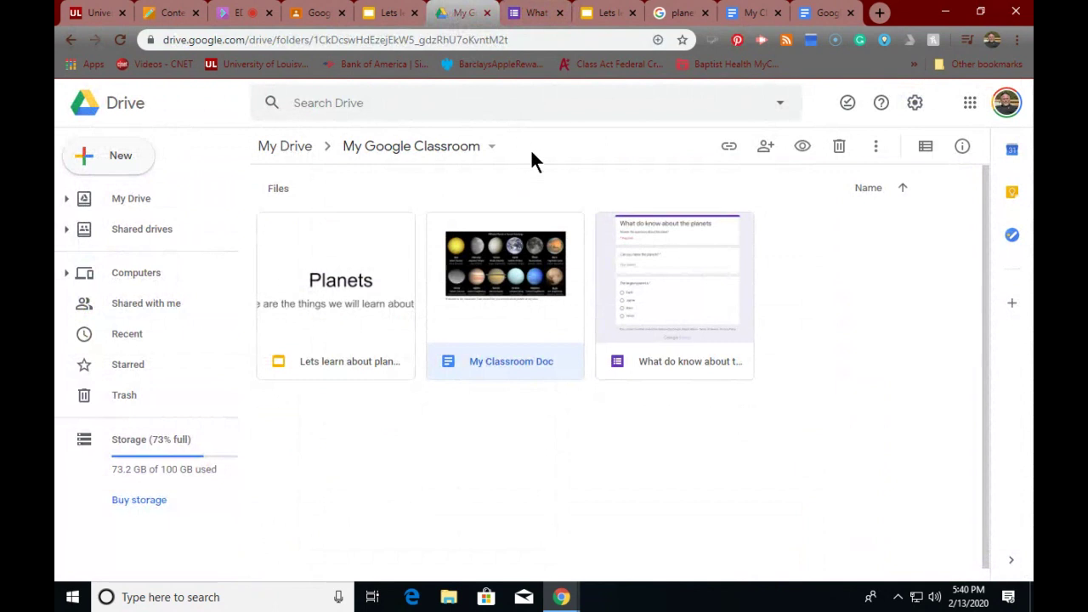
{"action": "left_click", "coordinate": [692, 316]}
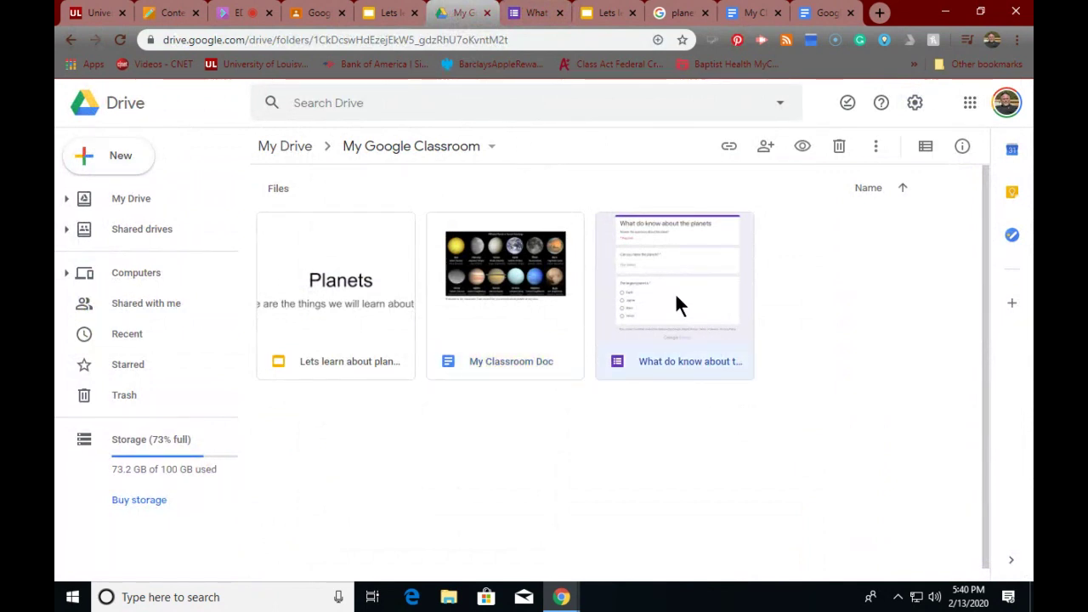
{"action": "double_click", "coordinate": [647, 224]}
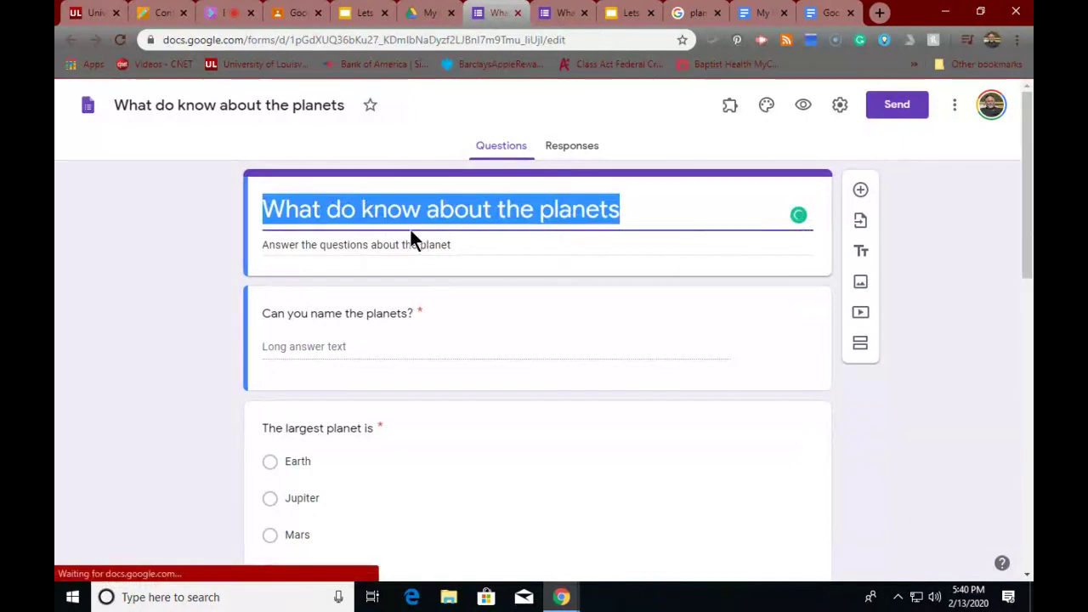
- Insert 'you' so the heading reads 'What do you know about the planets', and close the duplicate tab
{"action": "left_click", "coordinate": [361, 209]}
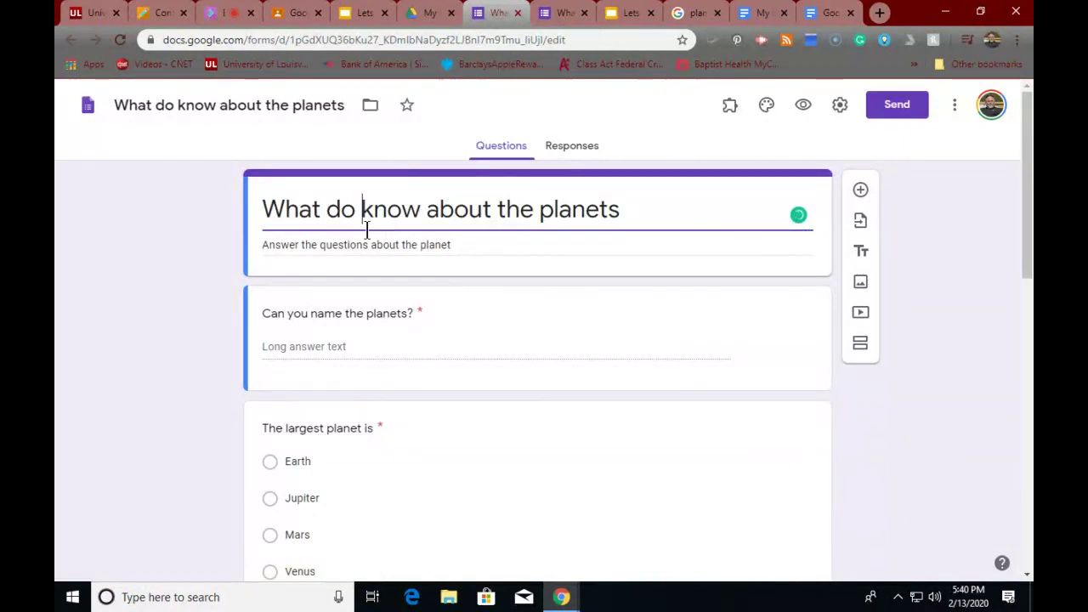
{"action": "type", "text": "you"}
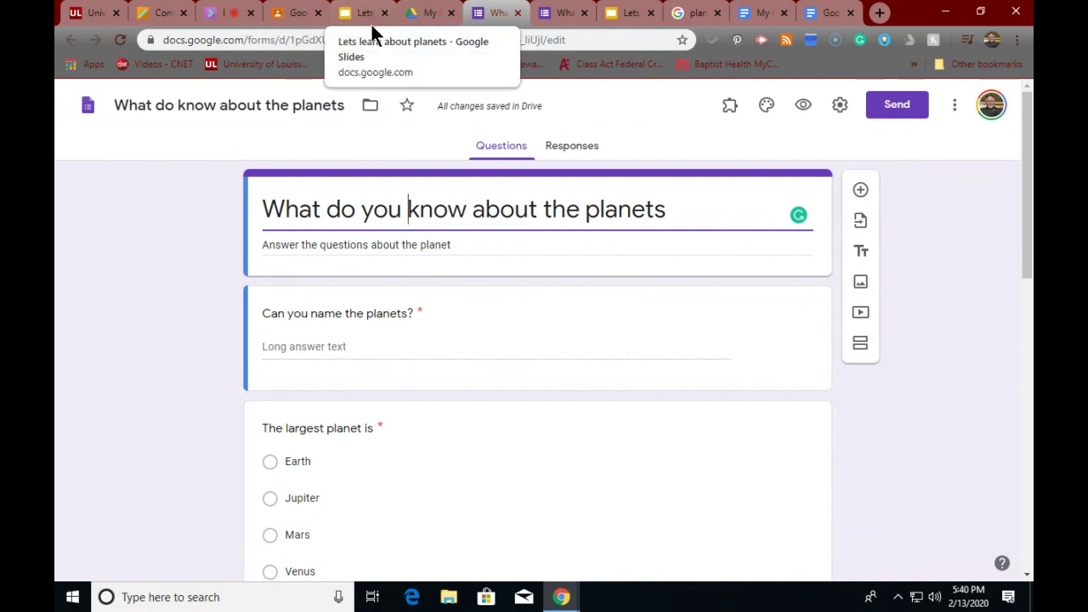
{"action": "left_click", "coordinate": [430, 13]}
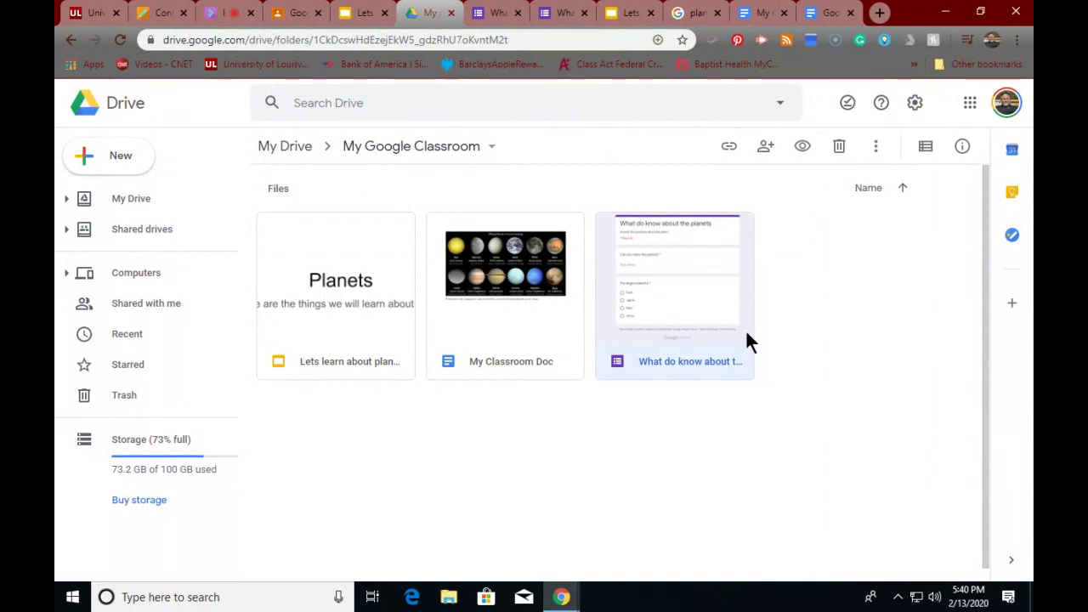
{"action": "left_click", "coordinate": [481, 15]}
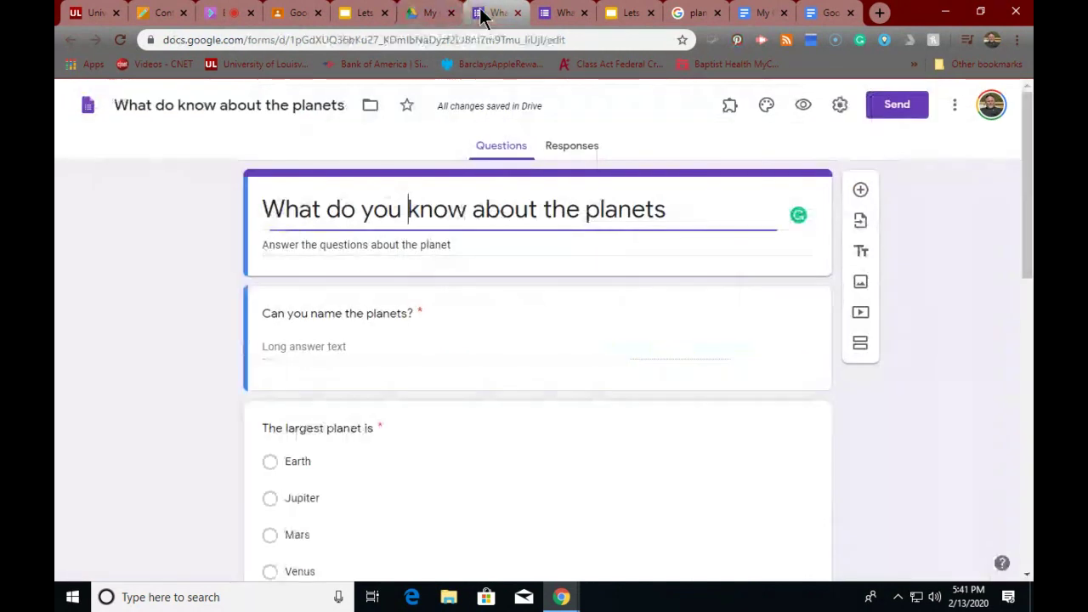
{"action": "left_click", "coordinate": [586, 14]}
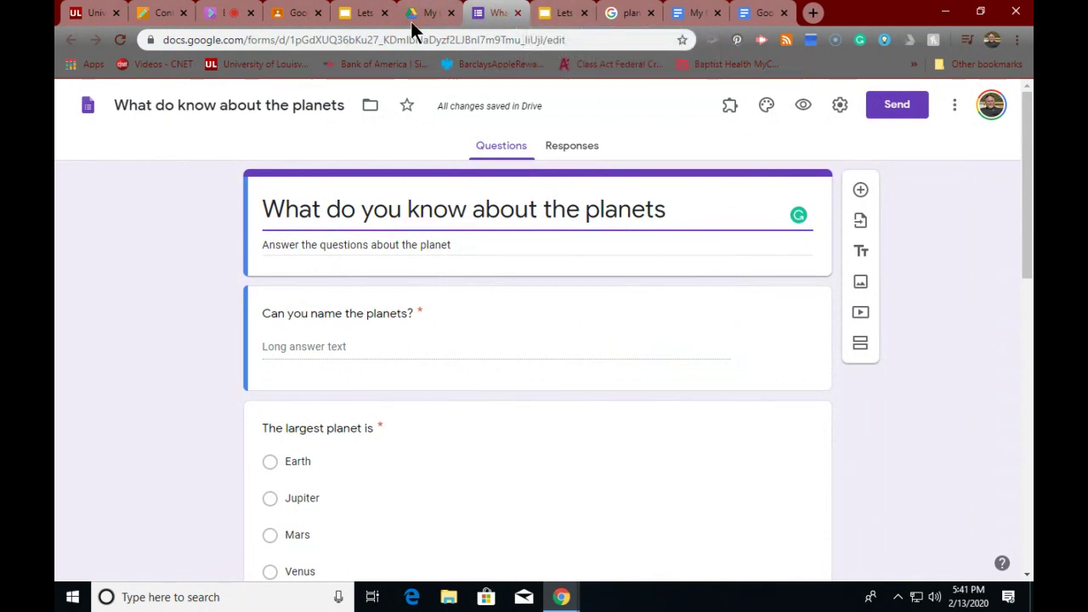
- Start editing the planets announcement on the Google Certification Level 1 stream
{"action": "left_click", "coordinate": [308, 14]}
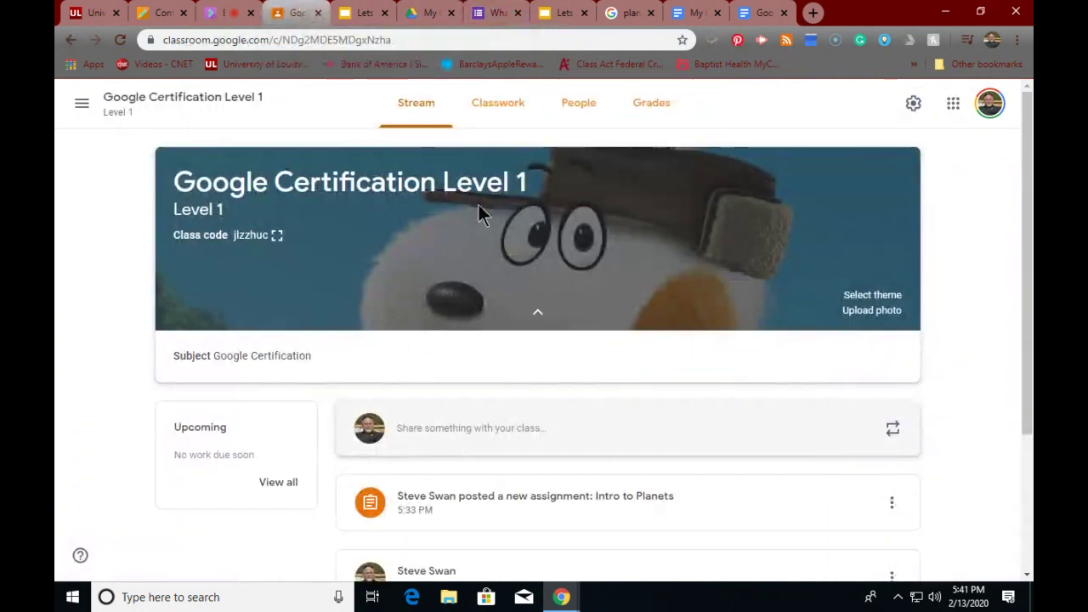
{"action": "scroll", "coordinate": [511, 227], "scroll_direction": "down", "scroll_amount": 2}
{"action": "scroll", "coordinate": [510, 236], "scroll_direction": "down", "scroll_amount": 2}
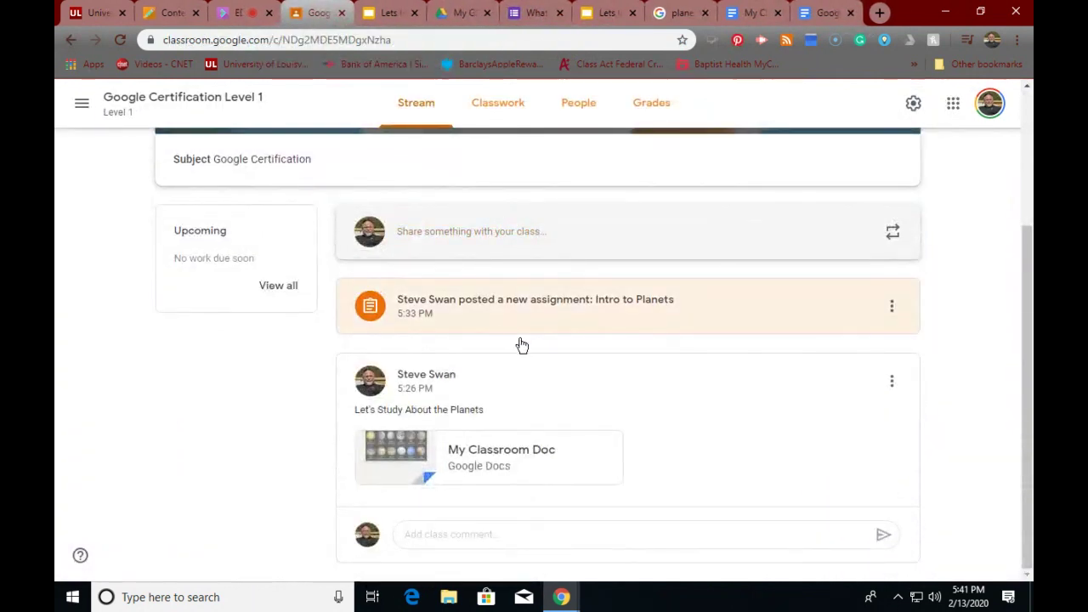
{"action": "left_click", "coordinate": [891, 387]}
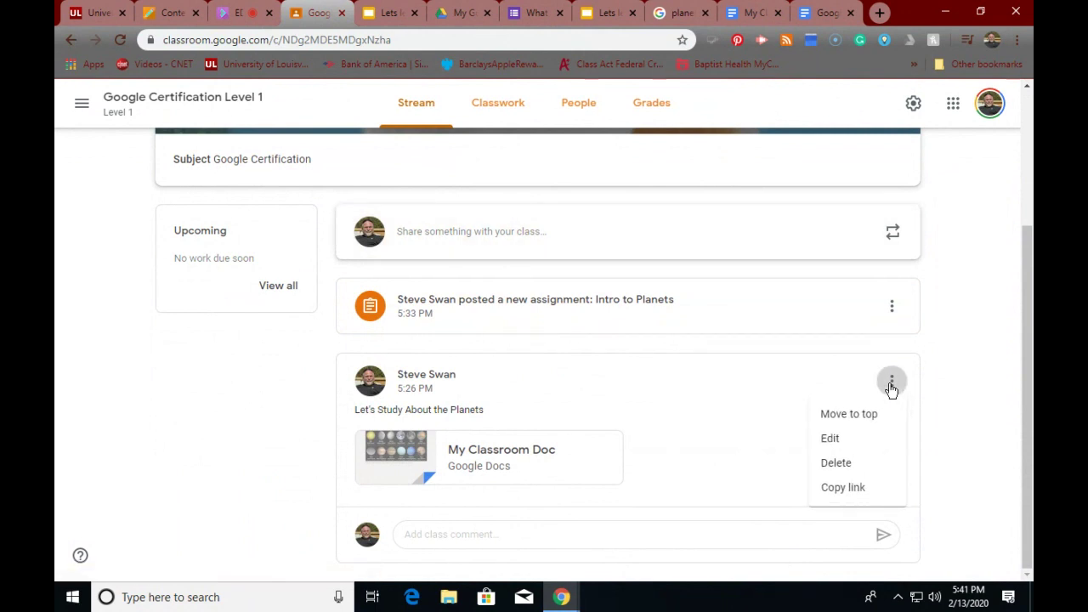
{"action": "left_click", "coordinate": [831, 440]}
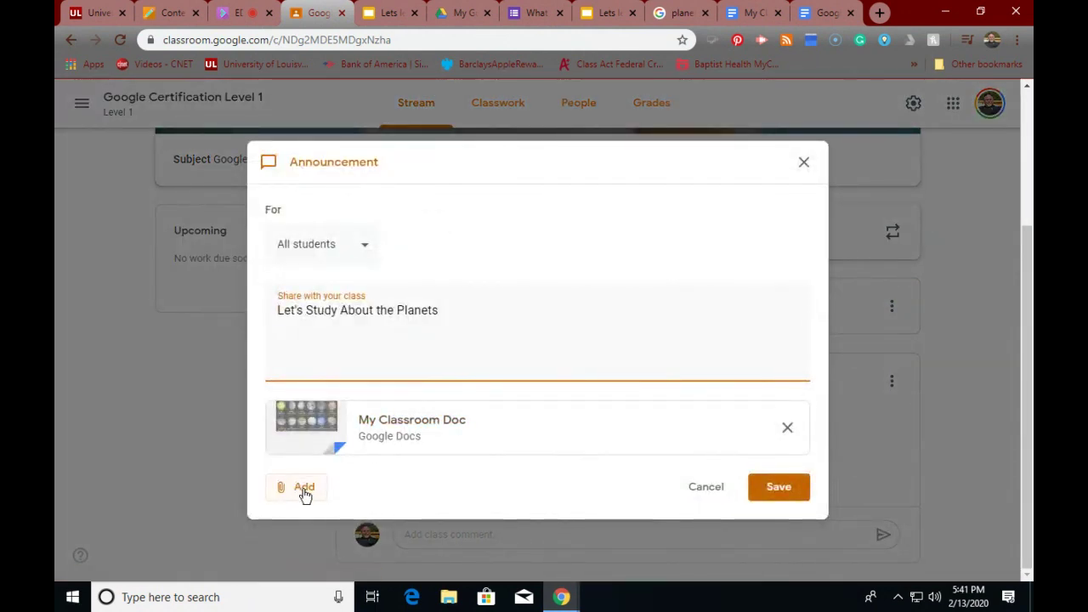
- Attach the planets form from Google Drive to the announcement and save the post
{"action": "left_click", "coordinate": [305, 492]}
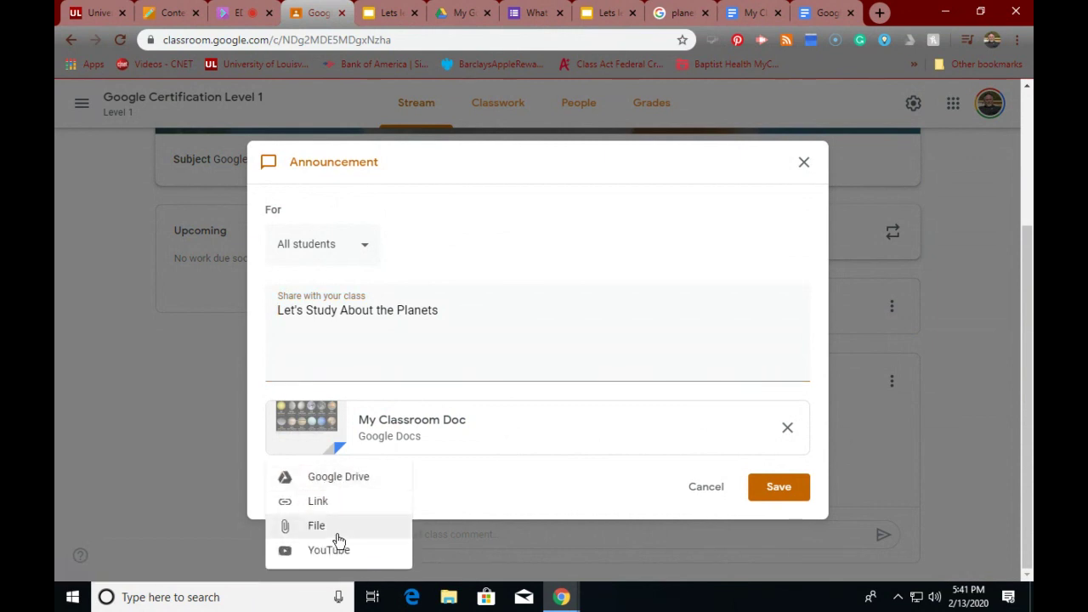
{"action": "left_click", "coordinate": [332, 479]}
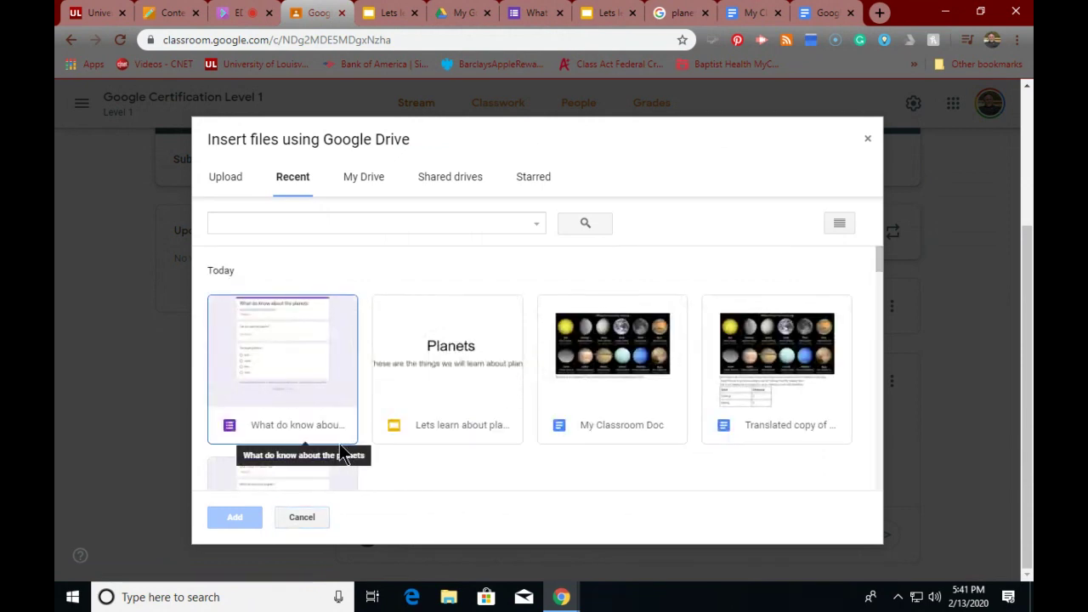
{"action": "left_click", "coordinate": [251, 353]}
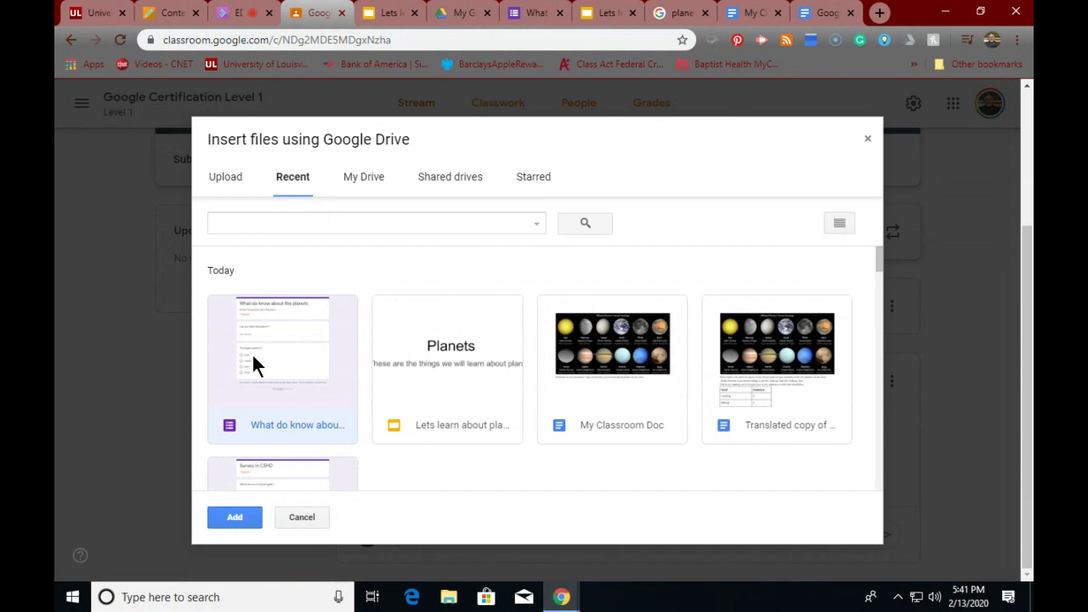
{"action": "left_click", "coordinate": [233, 518]}
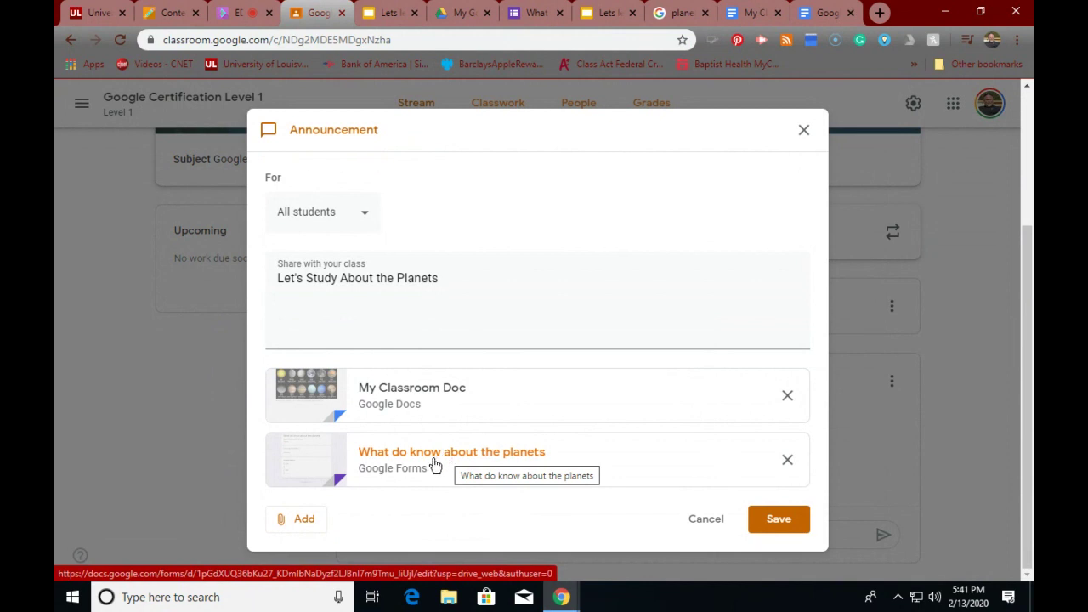
{"action": "left_click", "coordinate": [779, 522]}
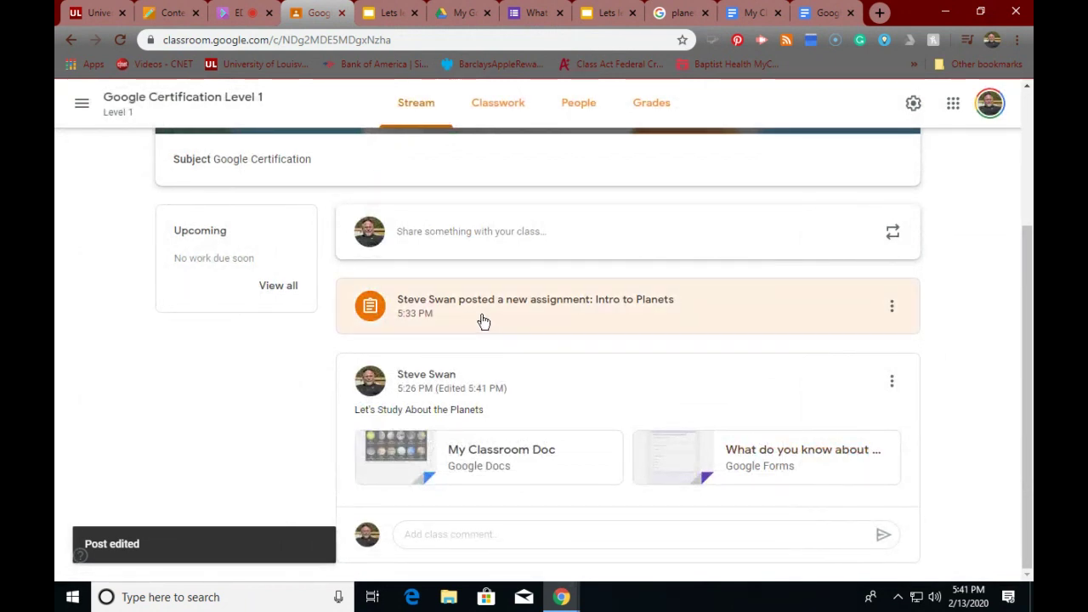
- Scroll the class stream to the planets announcement showing My Classroom Doc and the planets form
{"action": "scroll", "coordinate": [502, 374], "scroll_direction": "up", "scroll_amount": 1}
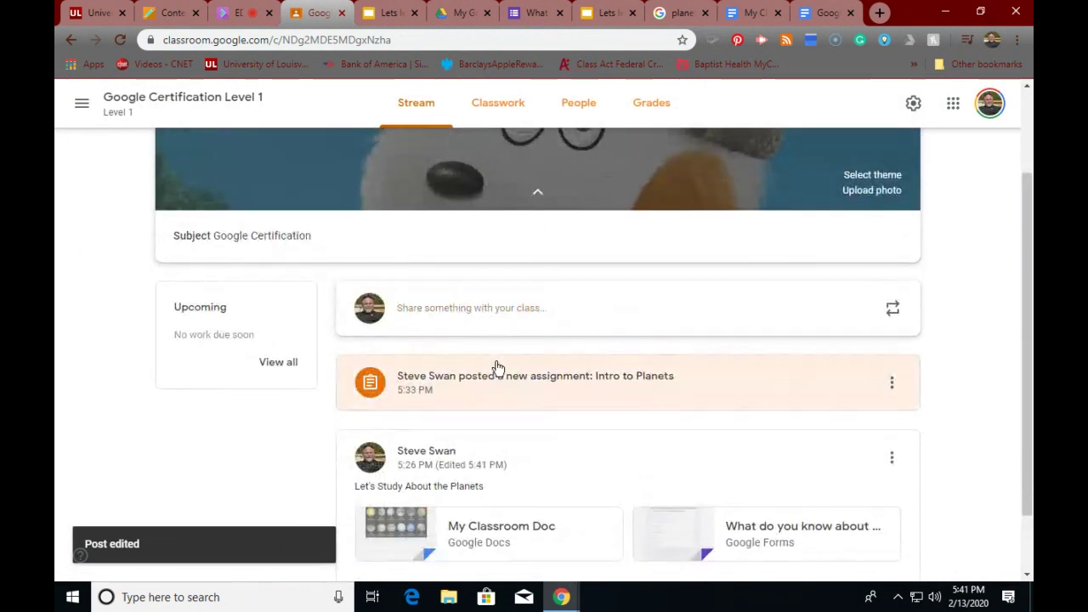
{"action": "scroll", "coordinate": [498, 366], "scroll_direction": "down", "scroll_amount": 1}
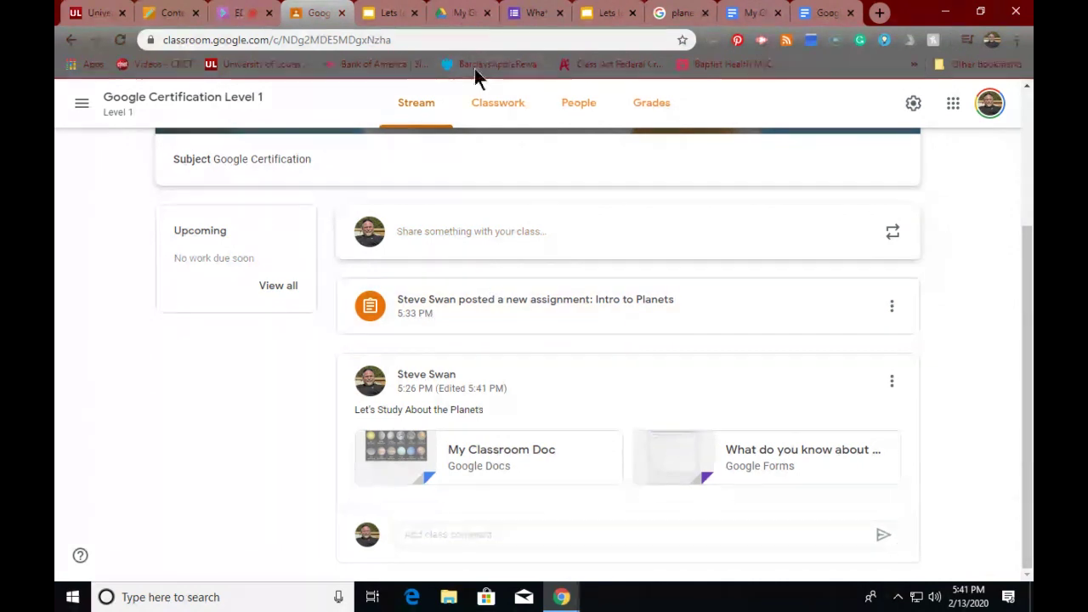
{"action": "left_click", "coordinate": [470, 15]}
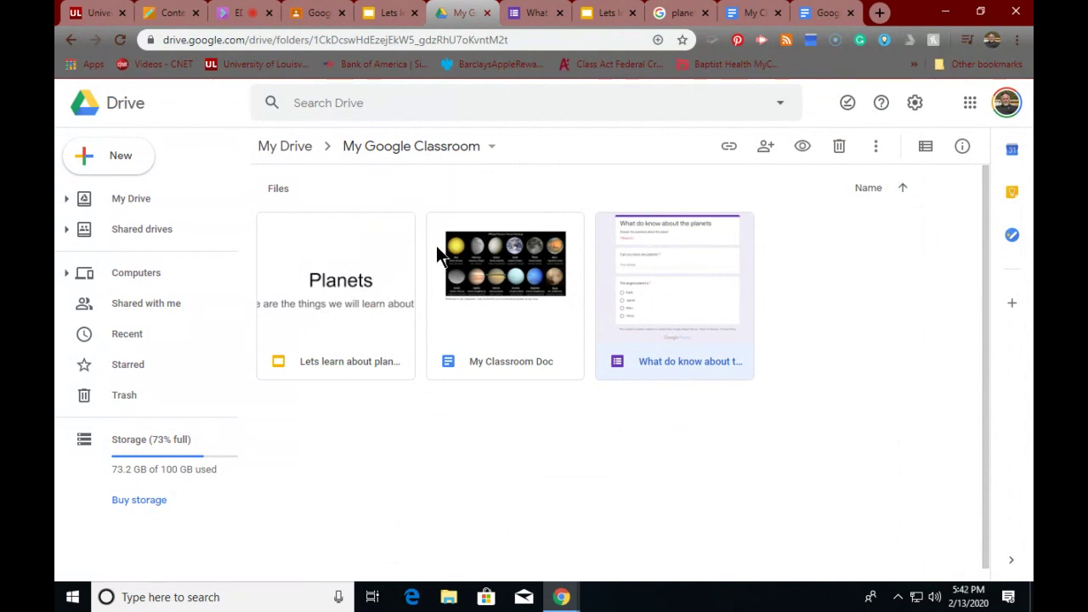
{"action": "left_click", "coordinate": [302, 15]}
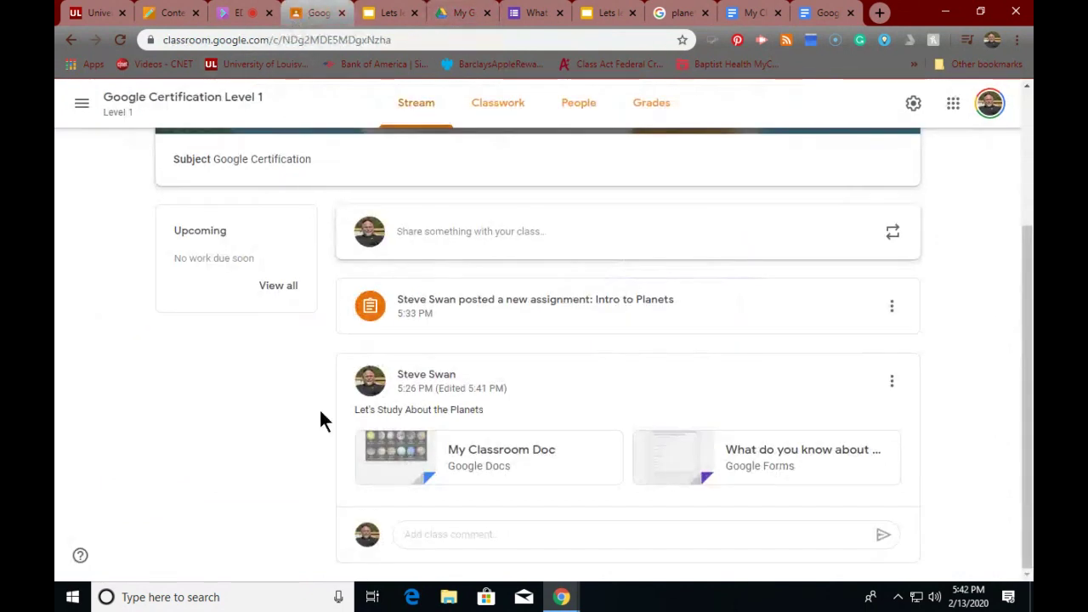
{"action": "scroll", "coordinate": [410, 439], "scroll_direction": "up", "scroll_amount": 3}
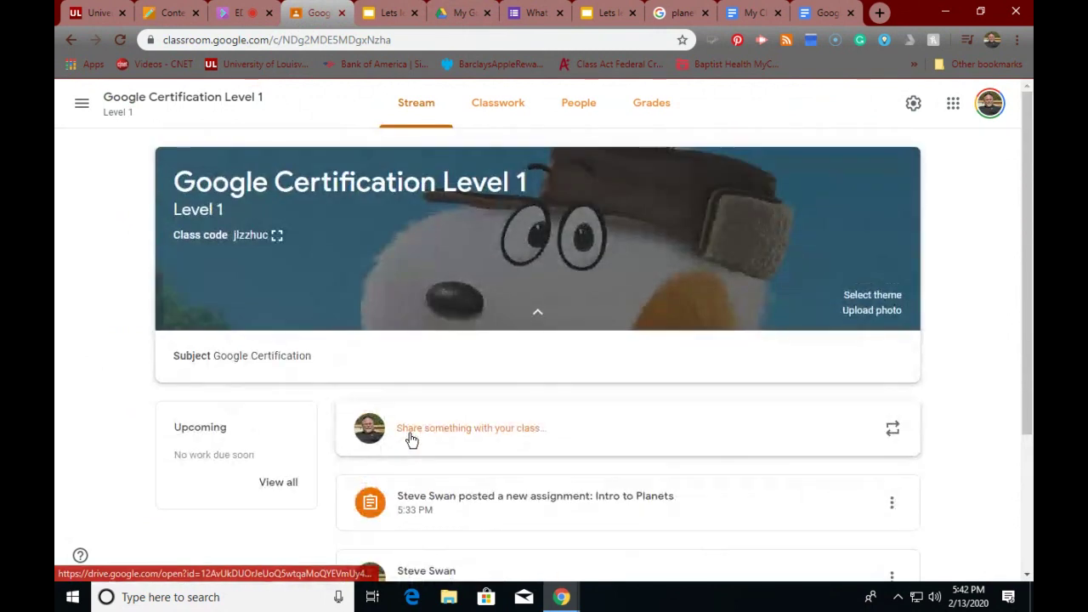
{"action": "scroll", "coordinate": [410, 438], "scroll_direction": "down", "scroll_amount": 3}
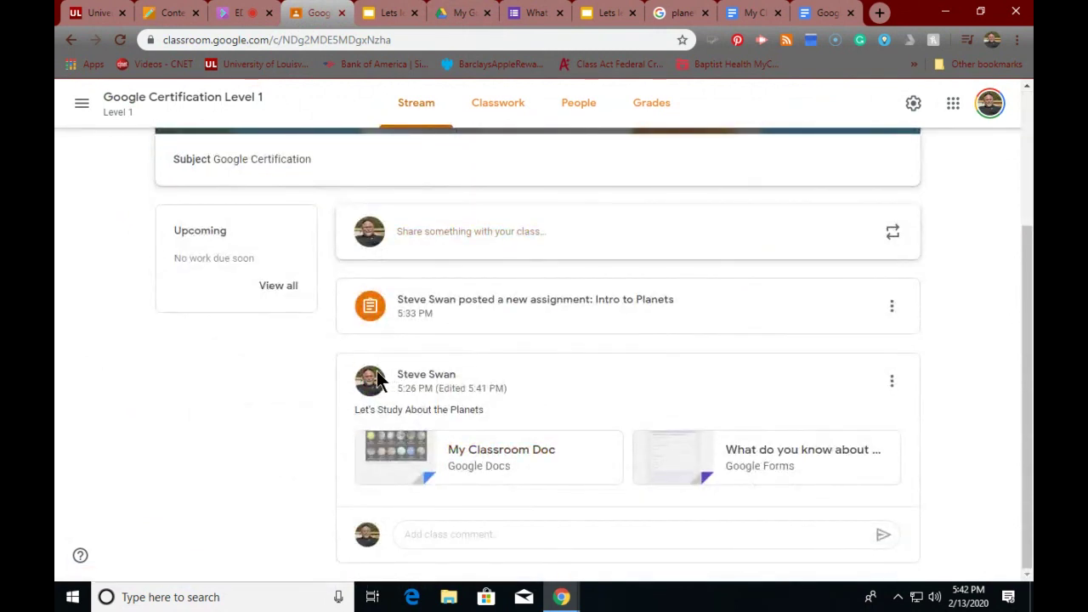
- Submit the attached planets form as a student answering 'no' and Jupiter, then return to its editor
{"action": "left_click", "coordinate": [697, 456]}
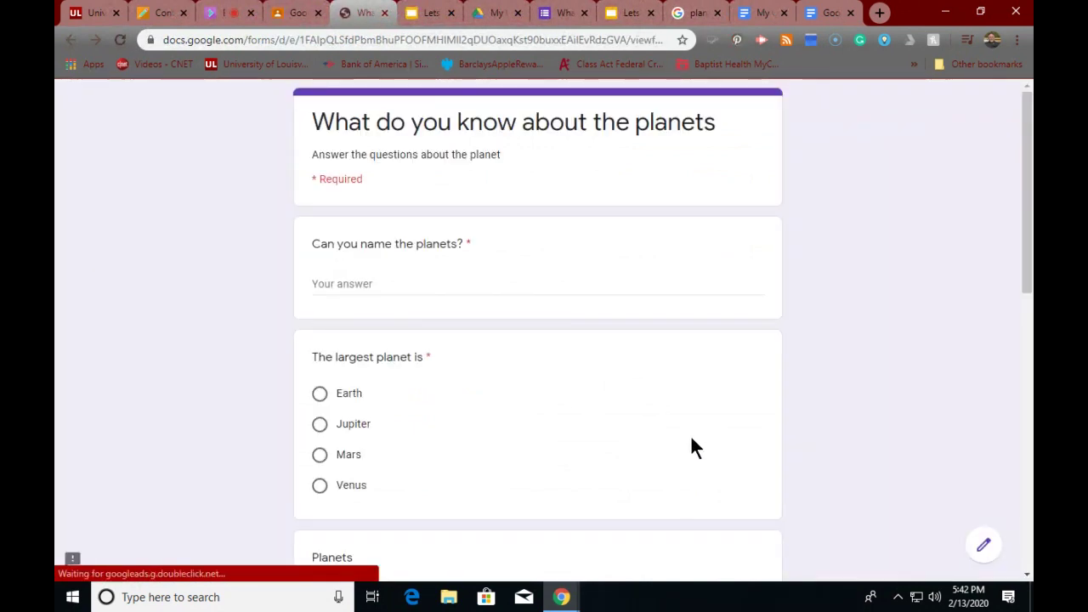
{"action": "left_click", "coordinate": [366, 283]}
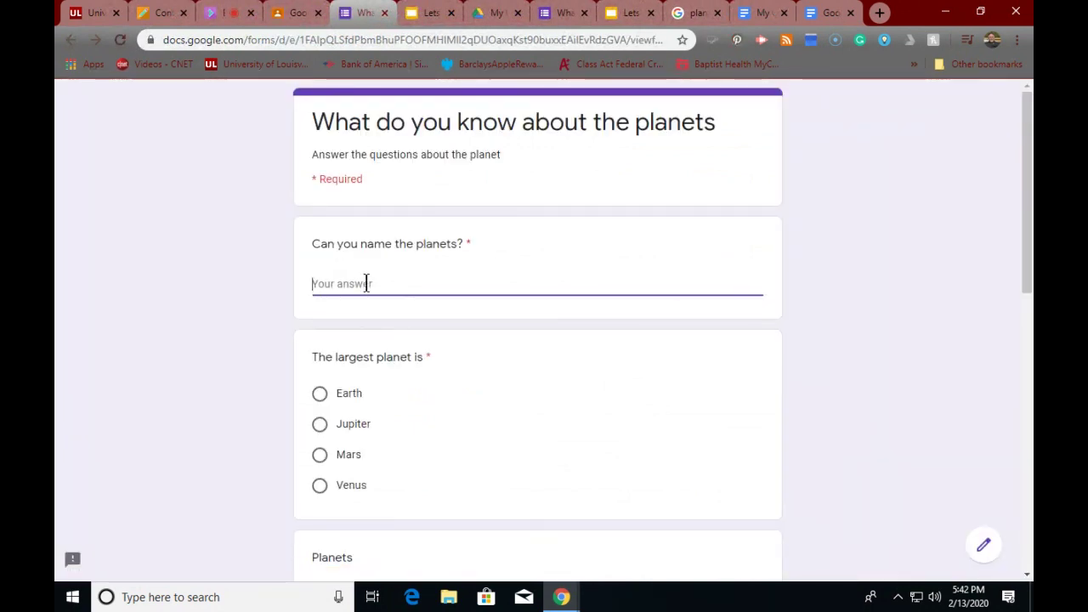
{"action": "type", "text": "no"}
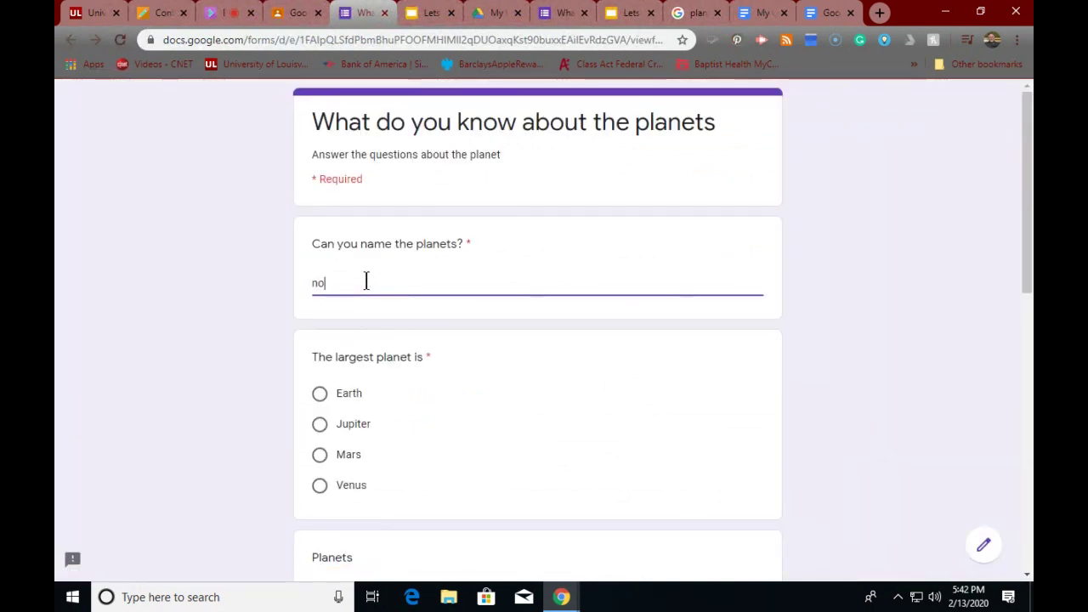
{"action": "left_click", "coordinate": [317, 425]}
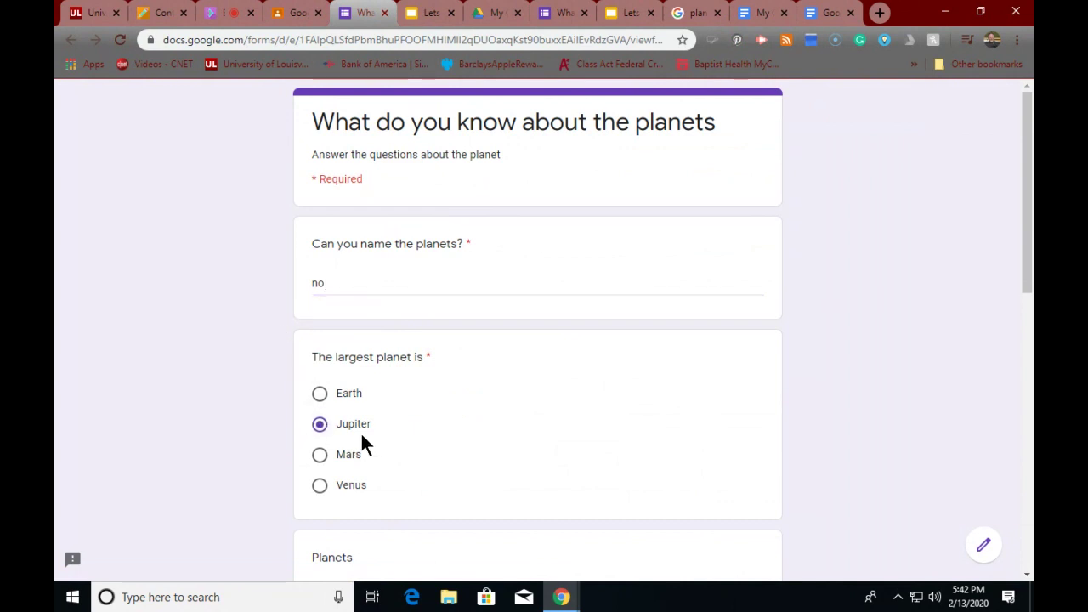
{"action": "scroll", "coordinate": [361, 434], "scroll_direction": "down", "scroll_amount": 3}
{"action": "scroll", "coordinate": [362, 434], "scroll_direction": "down", "scroll_amount": 4}
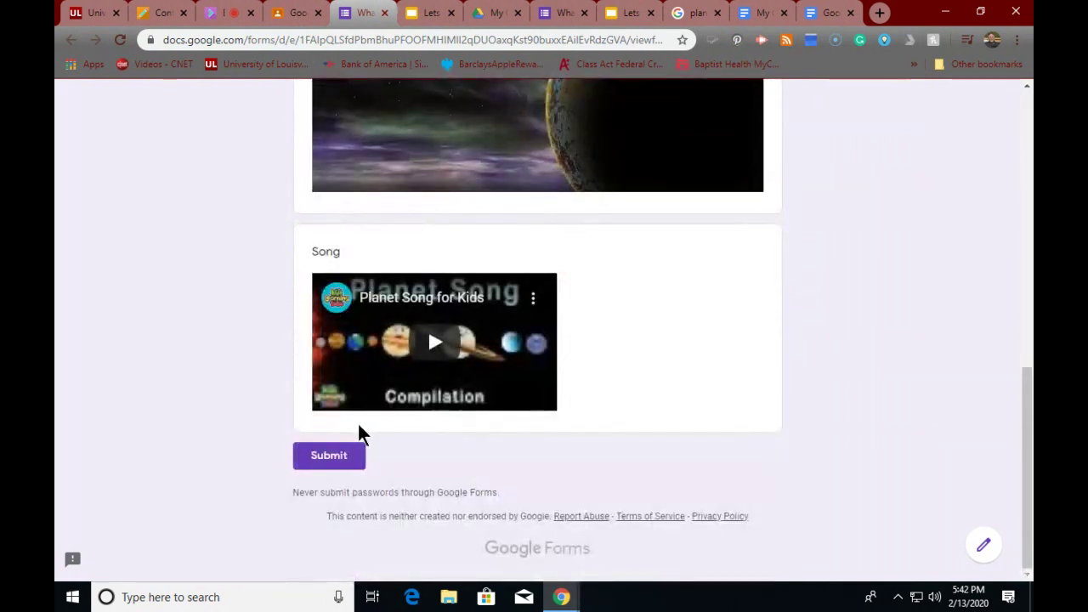
{"action": "left_click", "coordinate": [337, 455]}
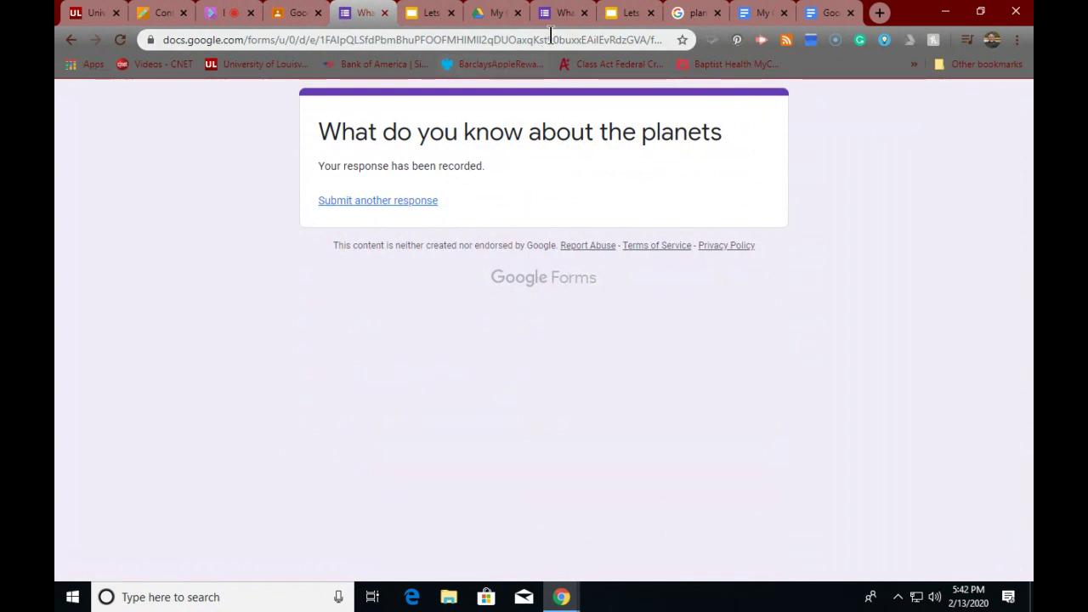
{"action": "left_click", "coordinate": [563, 13]}
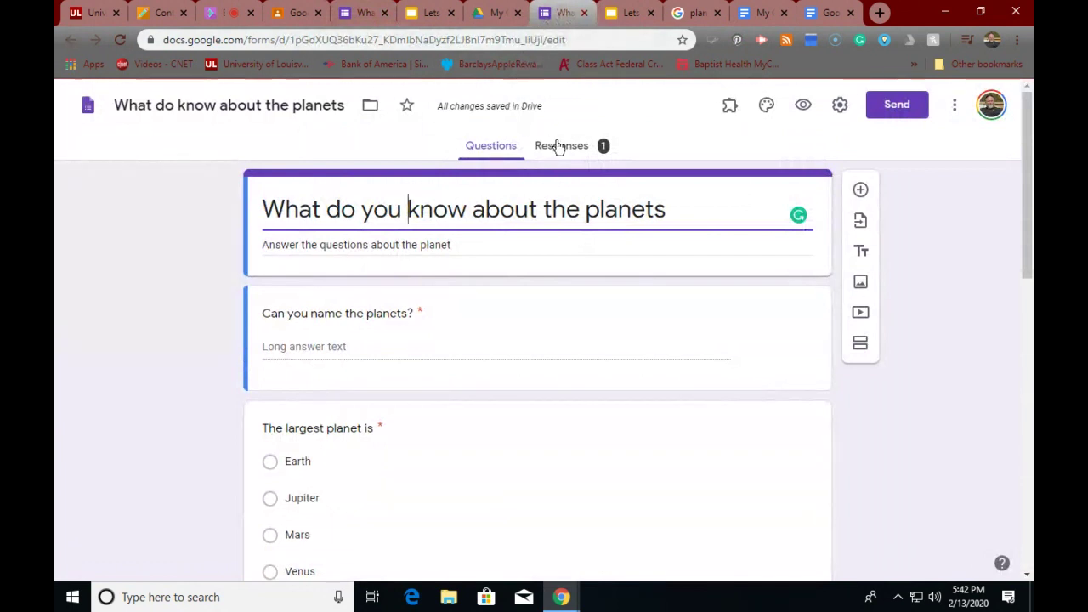
{"action": "left_click", "coordinate": [561, 146]}
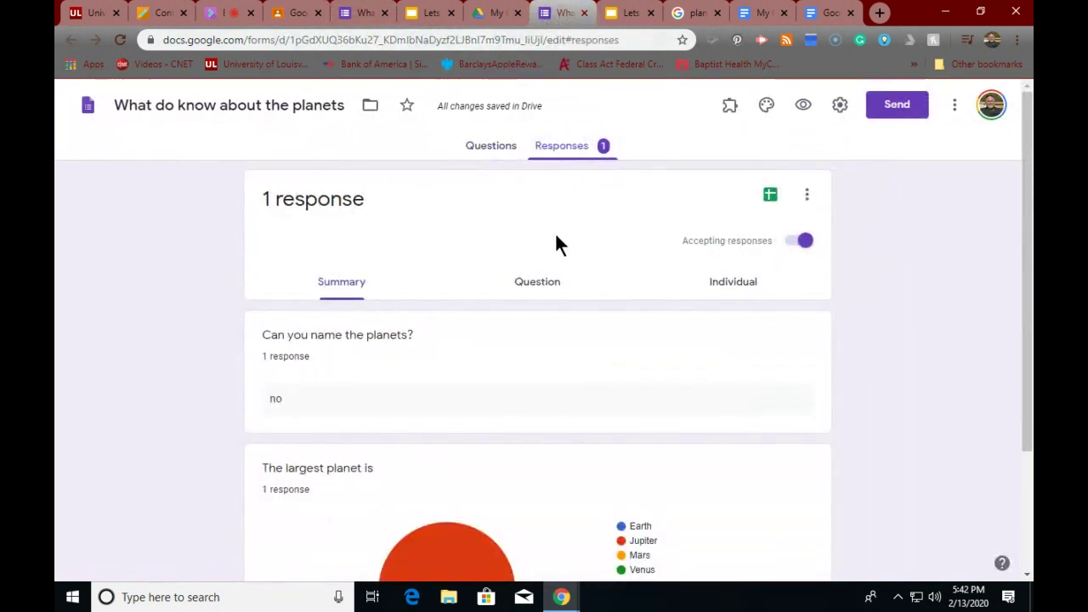
{"action": "scroll", "coordinate": [554, 232], "scroll_direction": "down", "scroll_amount": 2}
{"action": "scroll", "coordinate": [559, 234], "scroll_direction": "up", "scroll_amount": 2}
{"action": "left_click", "coordinate": [525, 285]}
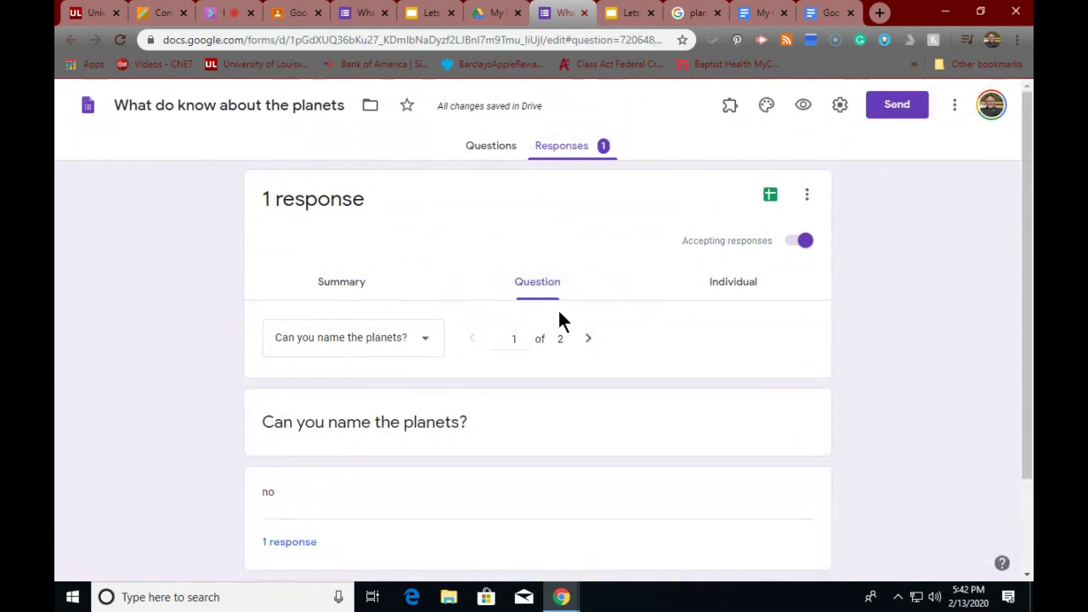
{"action": "left_click", "coordinate": [748, 281]}
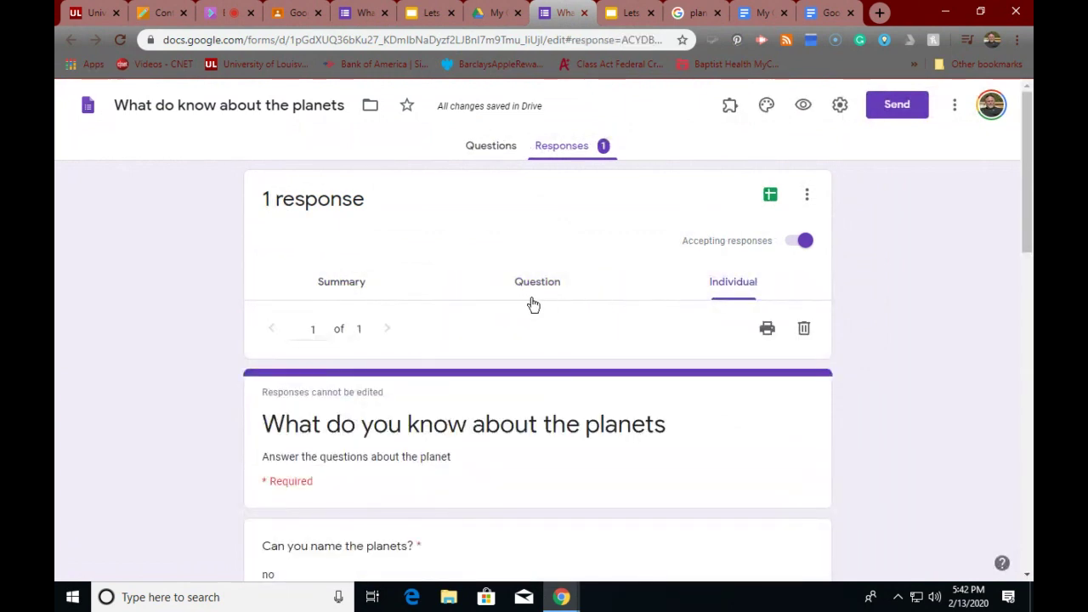
{"action": "left_click", "coordinate": [342, 282]}
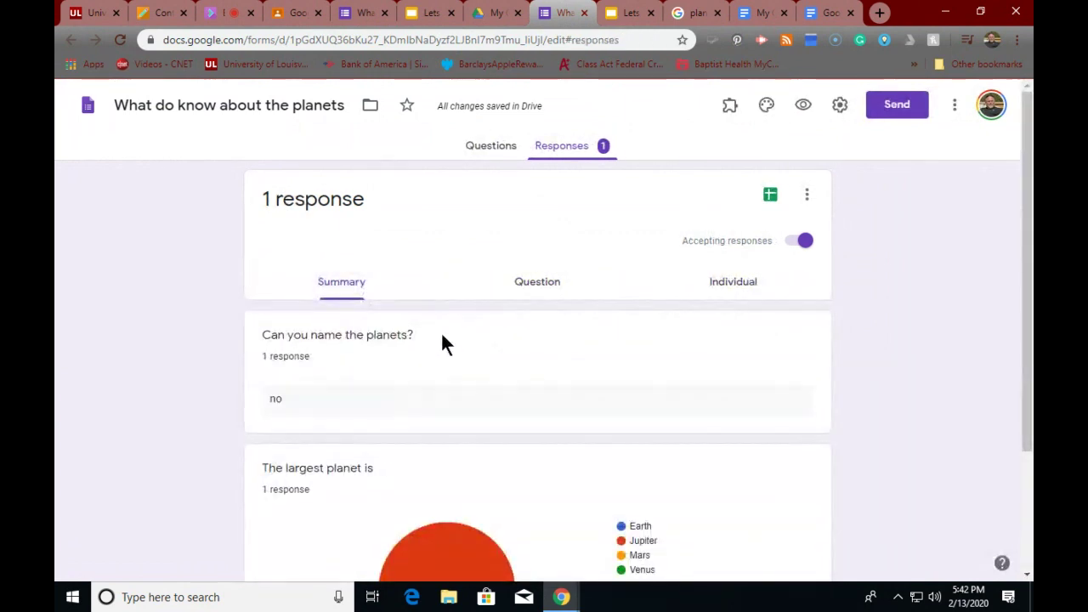
{"action": "scroll", "coordinate": [442, 343], "scroll_direction": "down", "scroll_amount": 2}
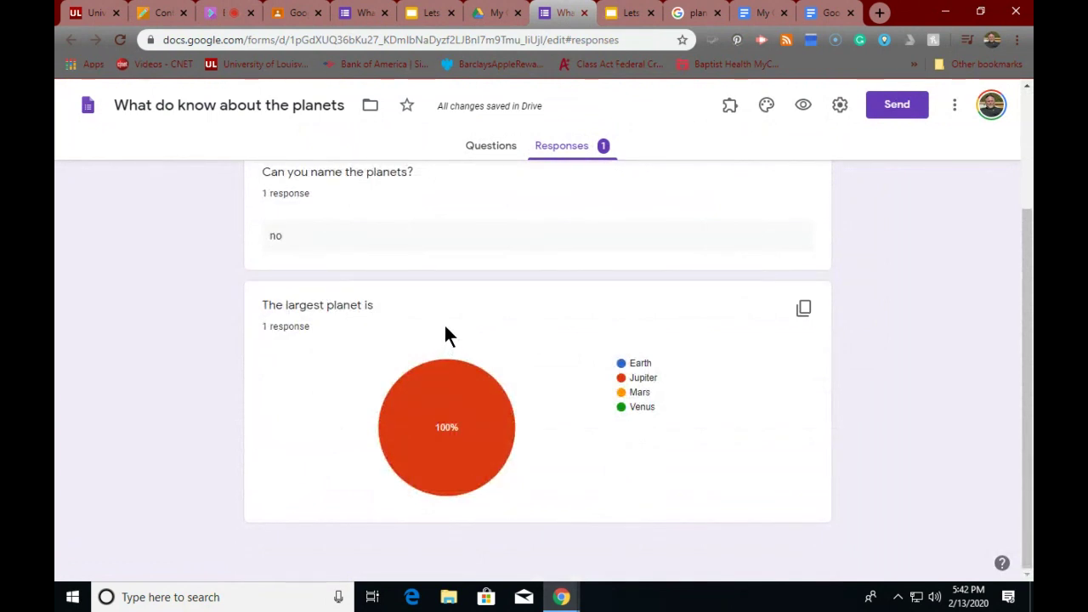
{"action": "mouse_move", "coordinate": [393, 402]}
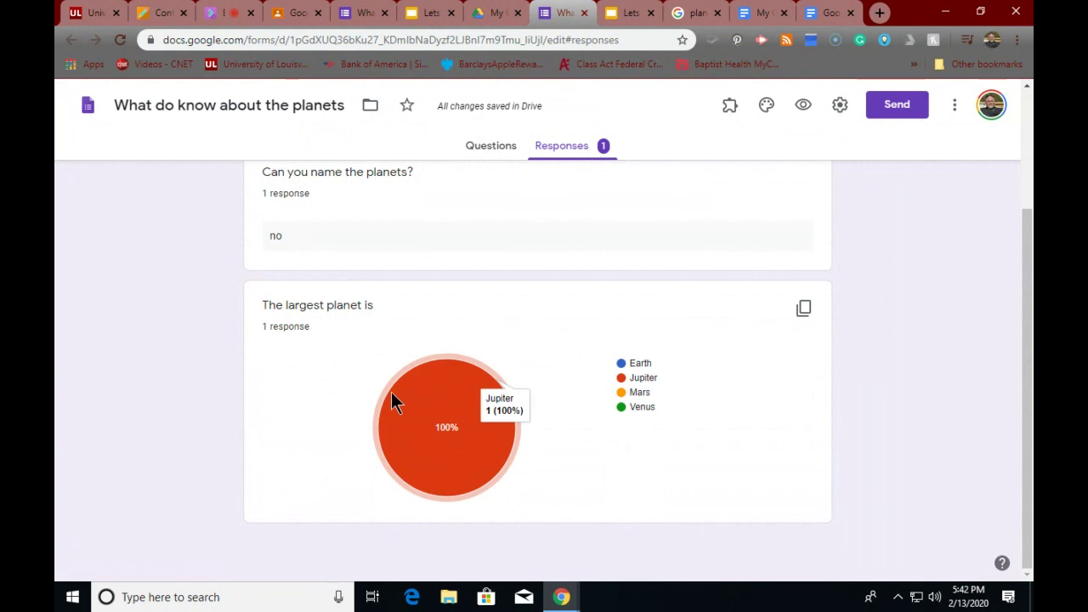
{"action": "scroll", "coordinate": [398, 395], "scroll_direction": "up", "scroll_amount": 2}
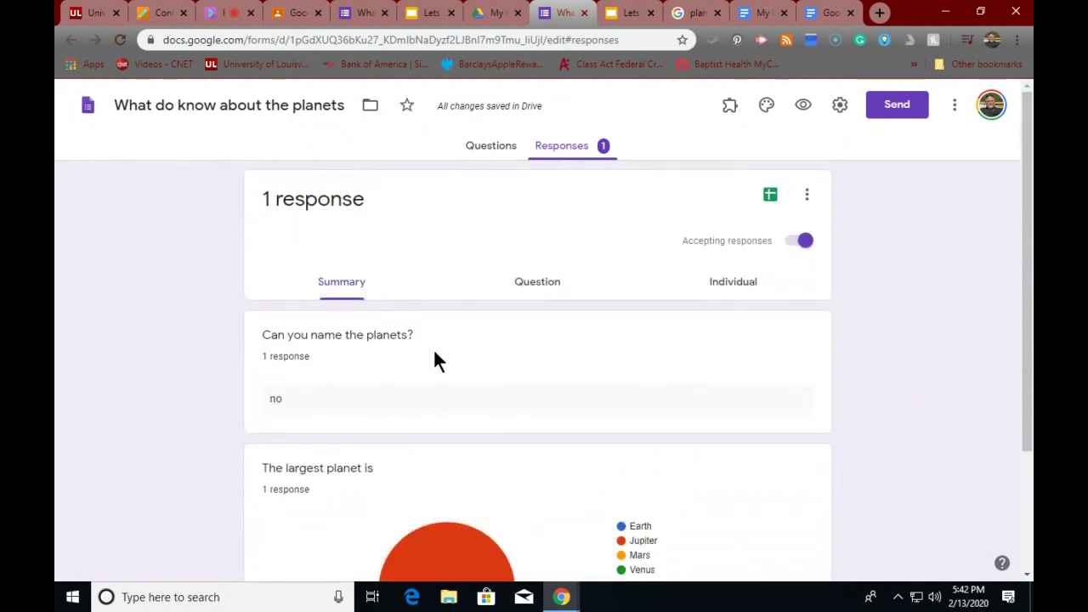
{"action": "left_click", "coordinate": [489, 148]}
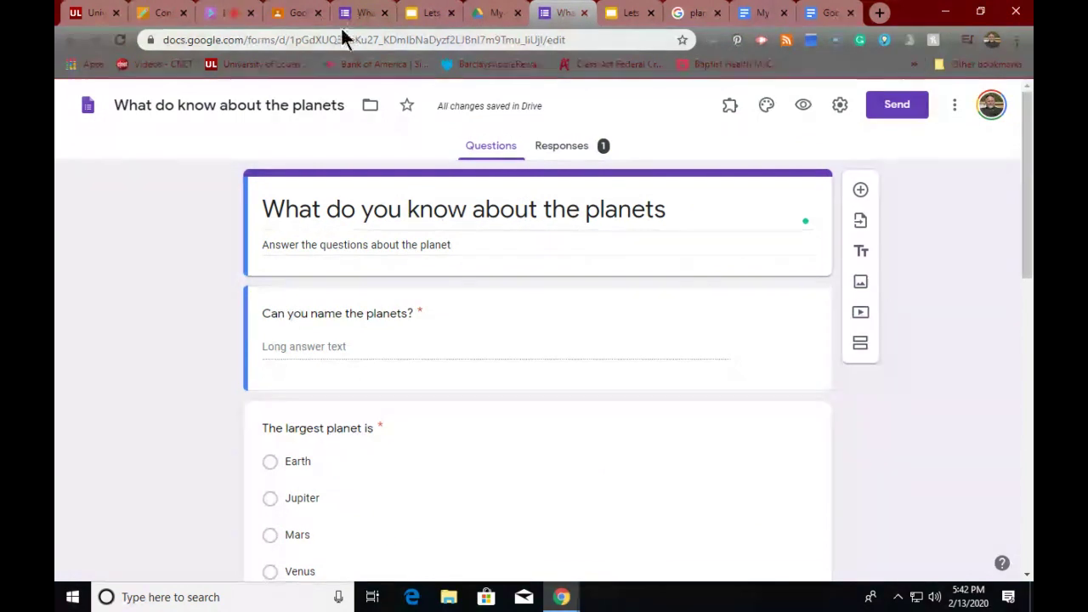
- Return to the Google Certification Level 1 stream and scroll to the top
{"action": "left_click", "coordinate": [301, 14]}
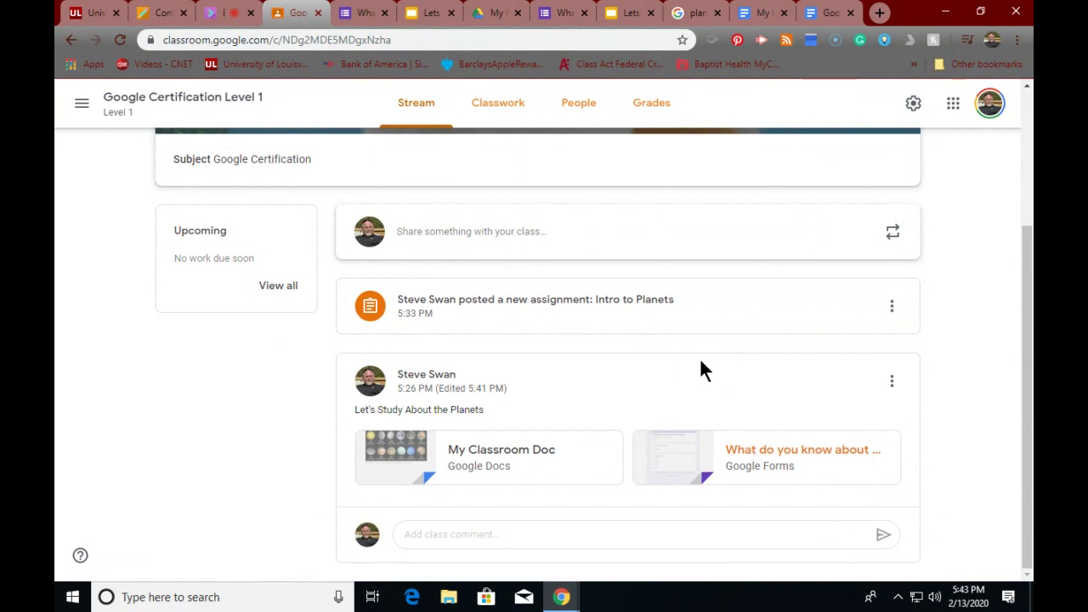
{"action": "left_click", "coordinate": [420, 111]}
{"action": "scroll", "coordinate": [466, 181], "scroll_direction": "up", "scroll_amount": 3}
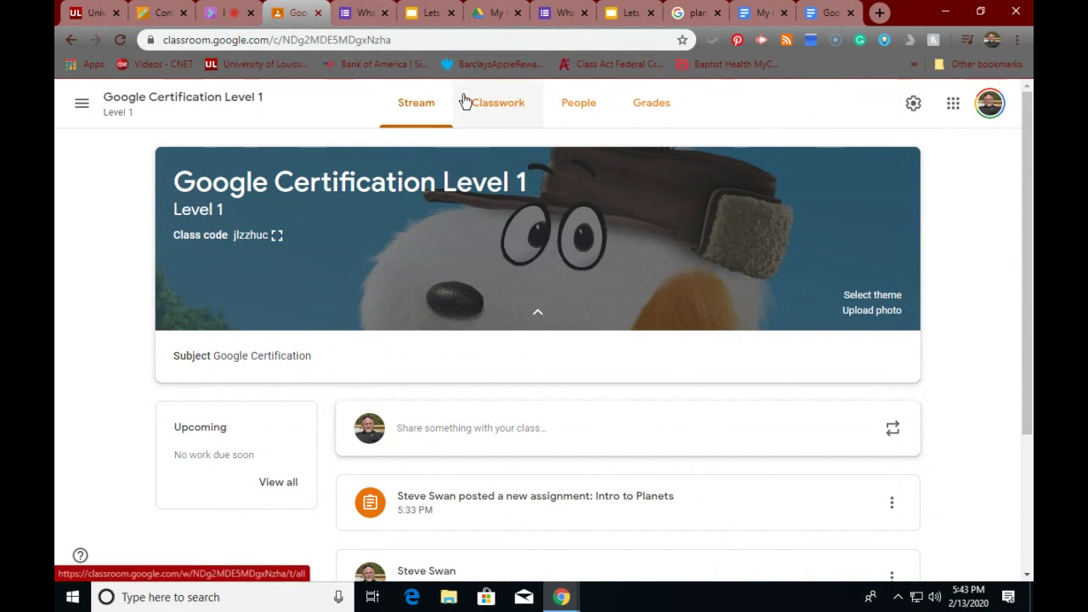
- Open and leave the My Google Classroom folder in My Drive, then bring up its context menu
{"action": "left_click", "coordinate": [491, 17]}
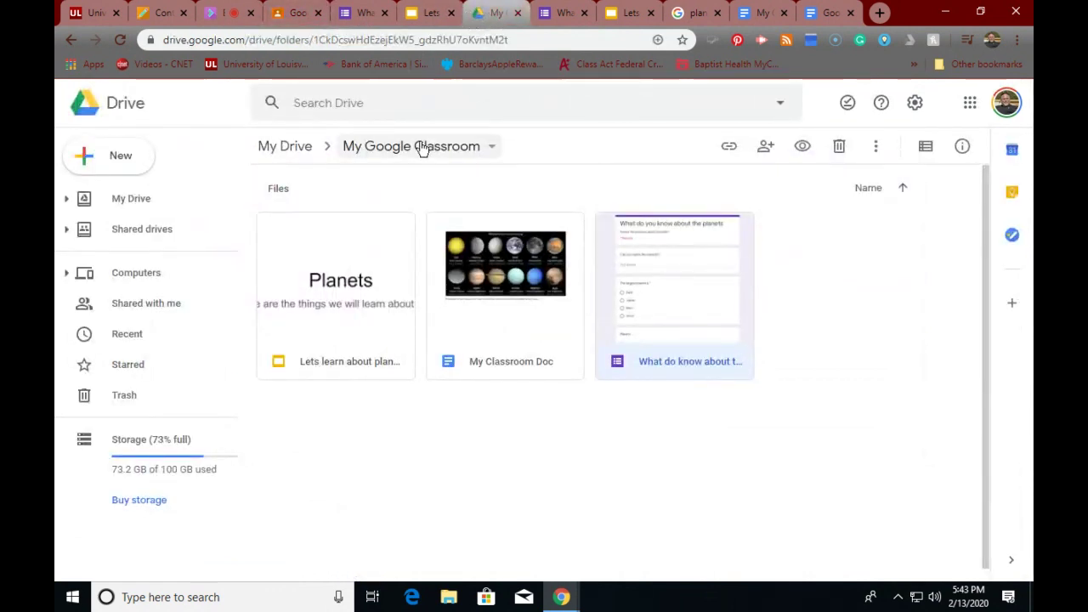
{"action": "left_click", "coordinate": [115, 207]}
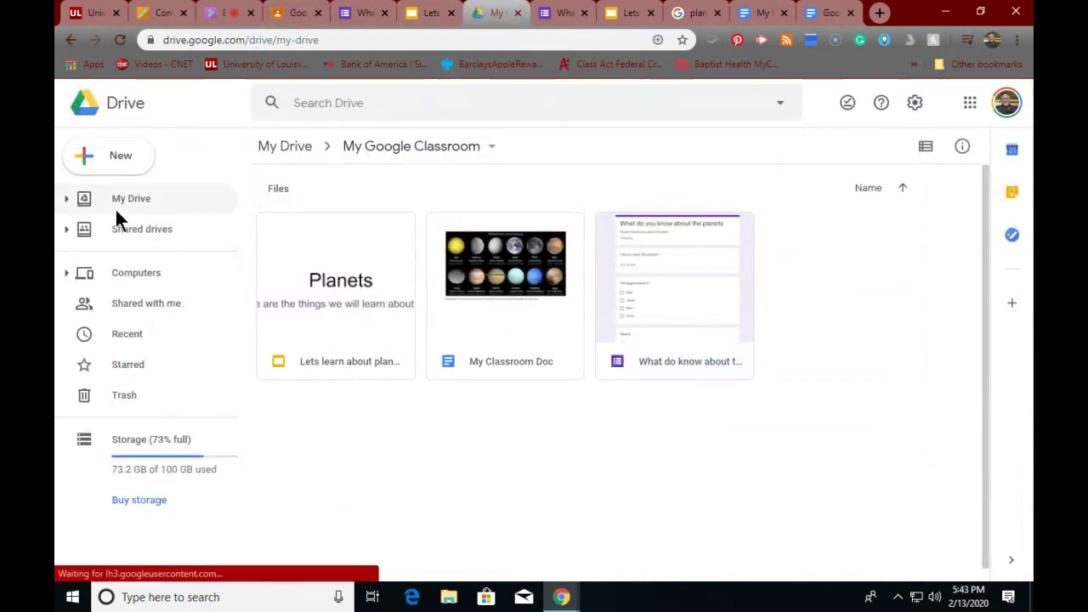
{"action": "scroll", "coordinate": [324, 255], "scroll_direction": "down", "scroll_amount": 2}
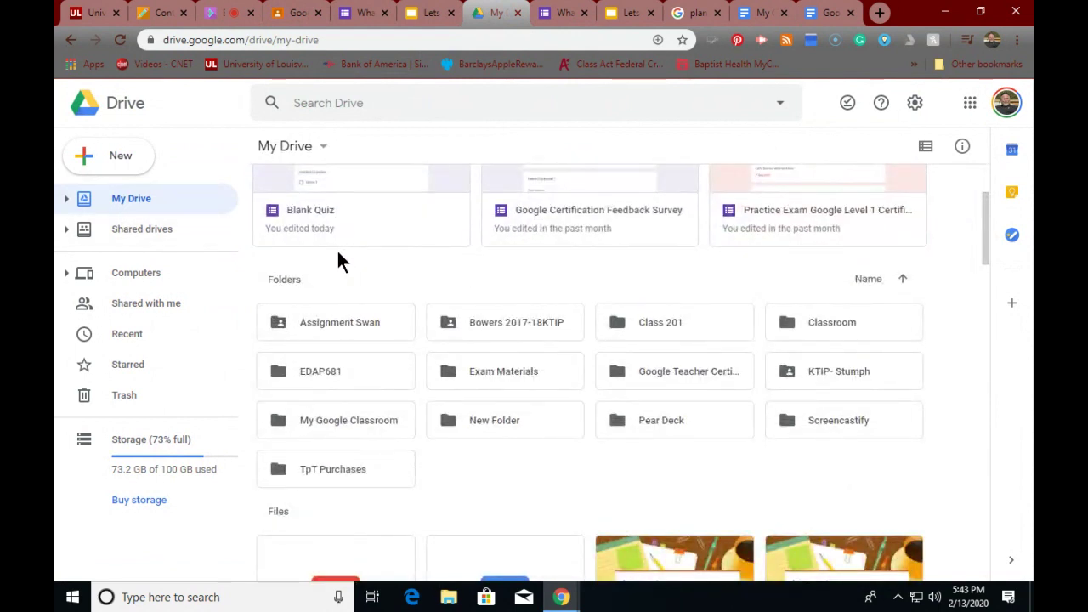
{"action": "left_click", "coordinate": [342, 420]}
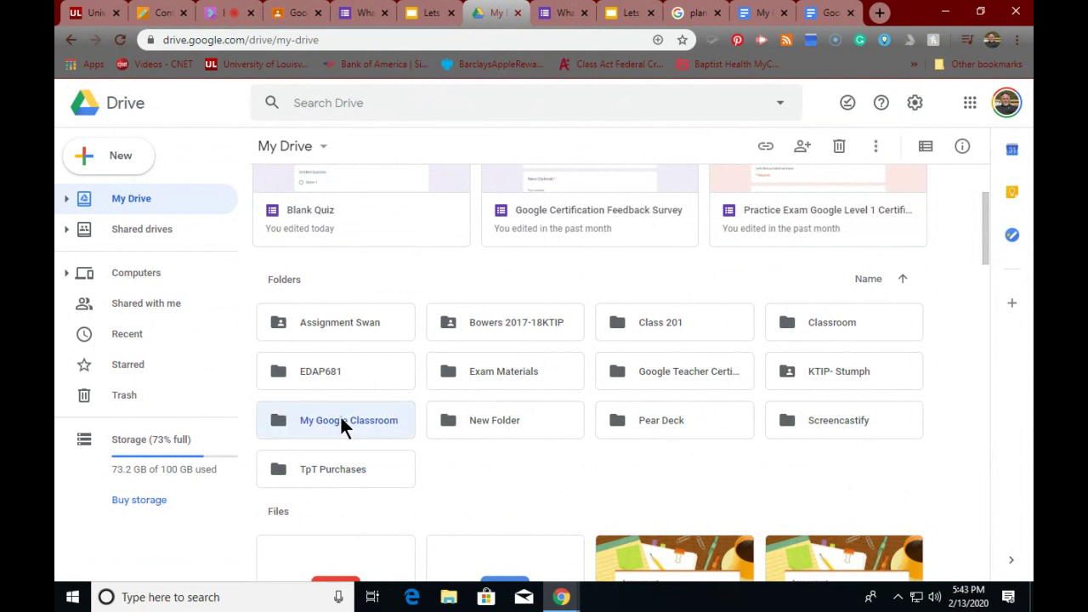
{"action": "double_click", "coordinate": [342, 420]}
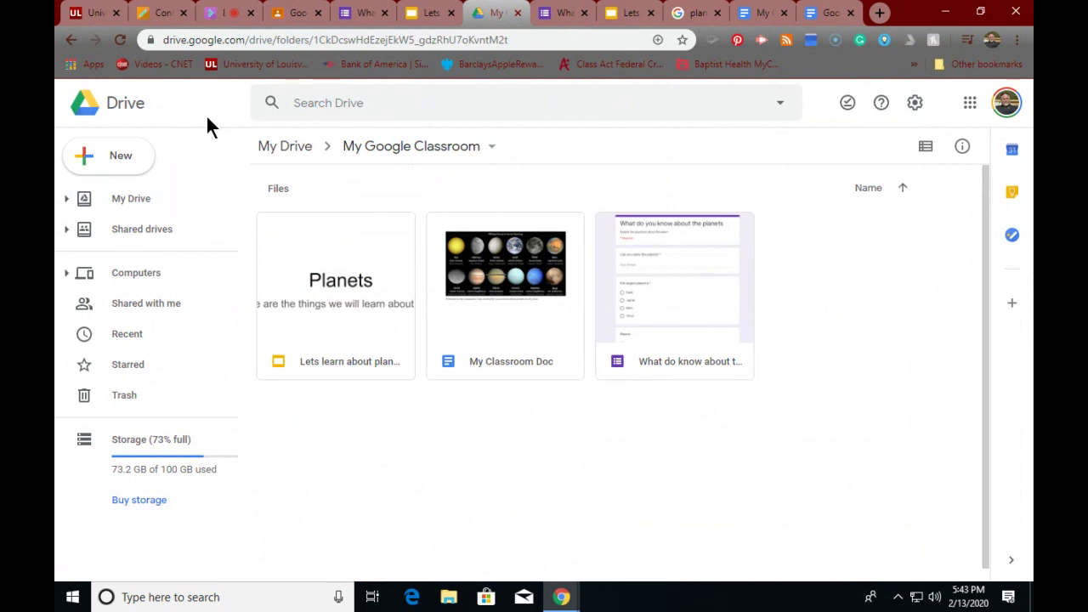
{"action": "left_click", "coordinate": [281, 148]}
{"action": "scroll", "coordinate": [321, 302], "scroll_direction": "down", "scroll_amount": 3}
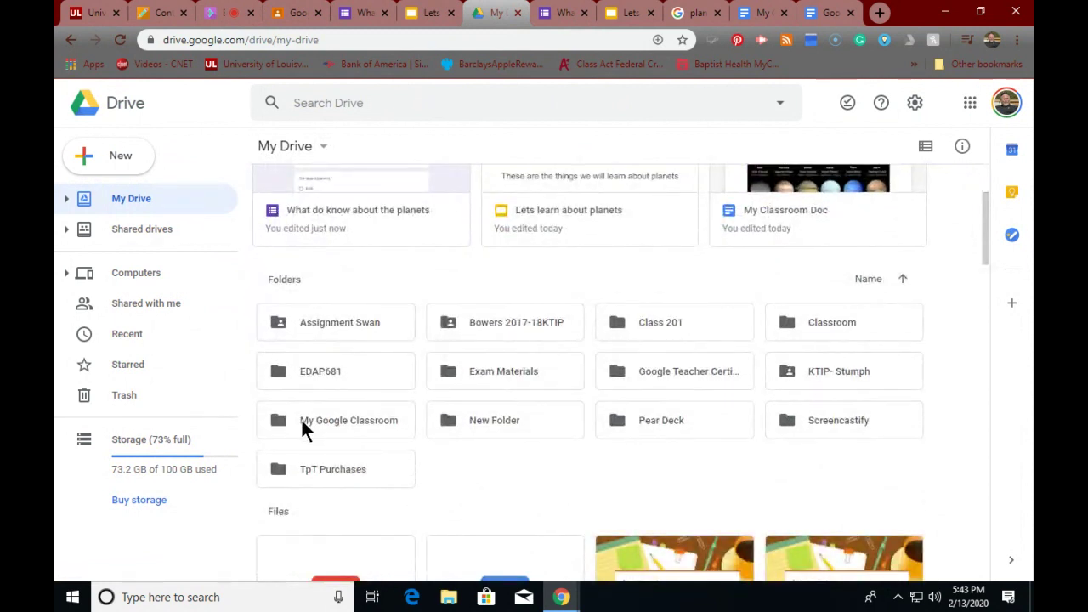
{"action": "right_click", "coordinate": [303, 424]}
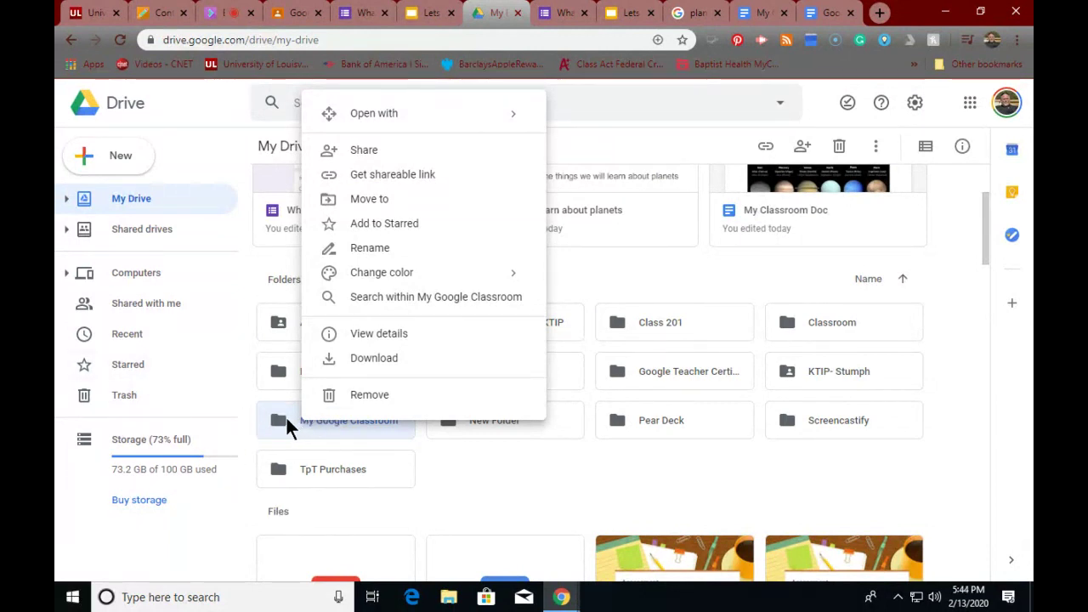
- Turn on view-link sharing for the My Google Classroom folder, then return to the class stream
{"action": "left_click", "coordinate": [407, 180]}
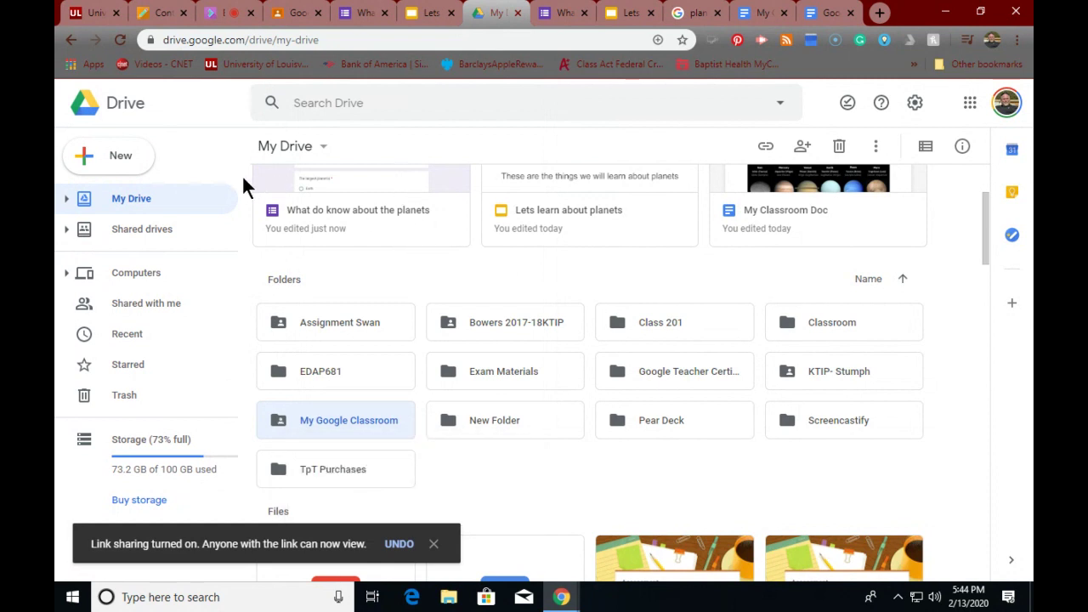
{"action": "left_click", "coordinate": [296, 15]}
{"action": "scroll", "coordinate": [424, 319], "scroll_direction": "down", "scroll_amount": 3}
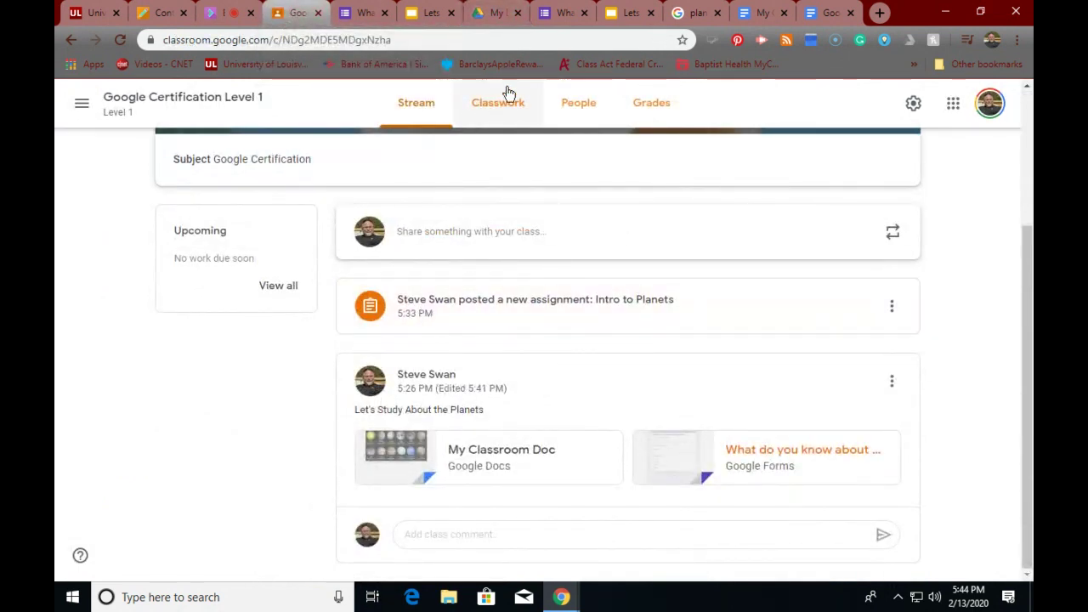
- Create and assign a 'Planets' assignment with the pasted My Google Classroom folder link attached
{"action": "left_click", "coordinate": [494, 109]}
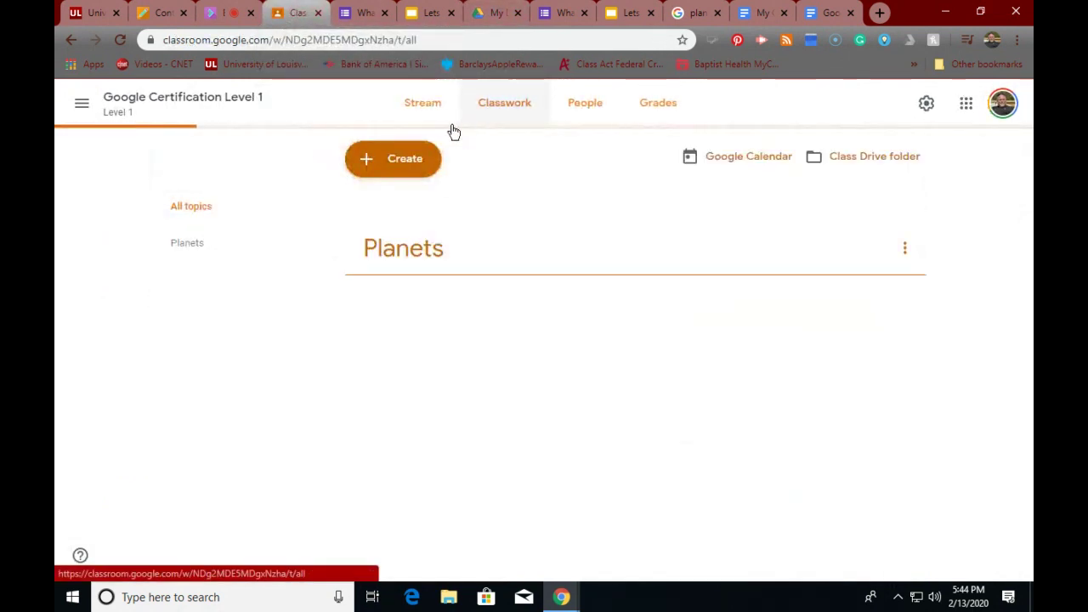
{"action": "left_click", "coordinate": [407, 160]}
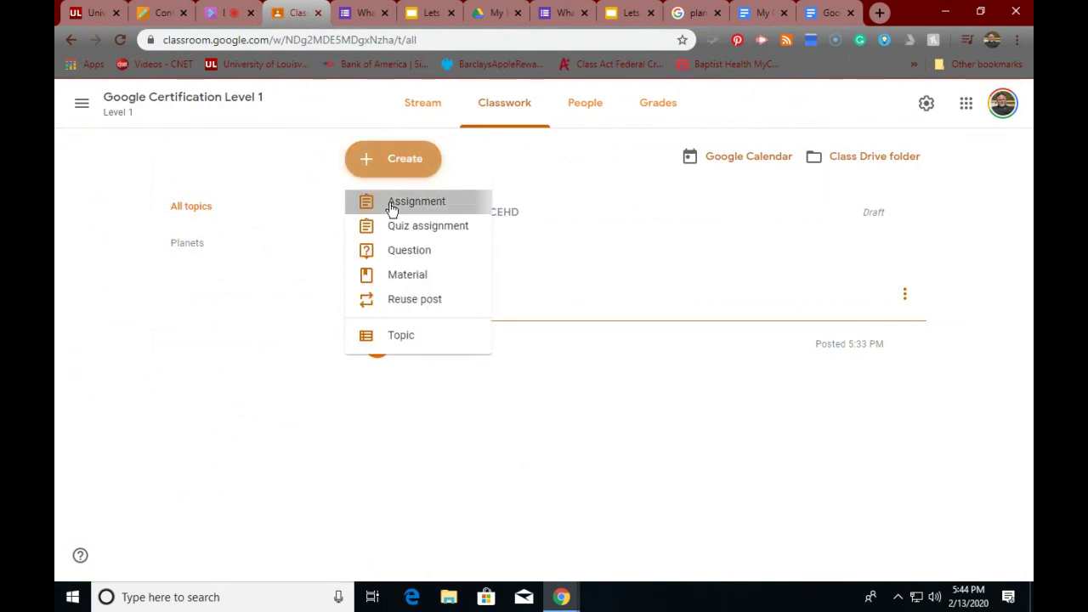
{"action": "left_click", "coordinate": [392, 204]}
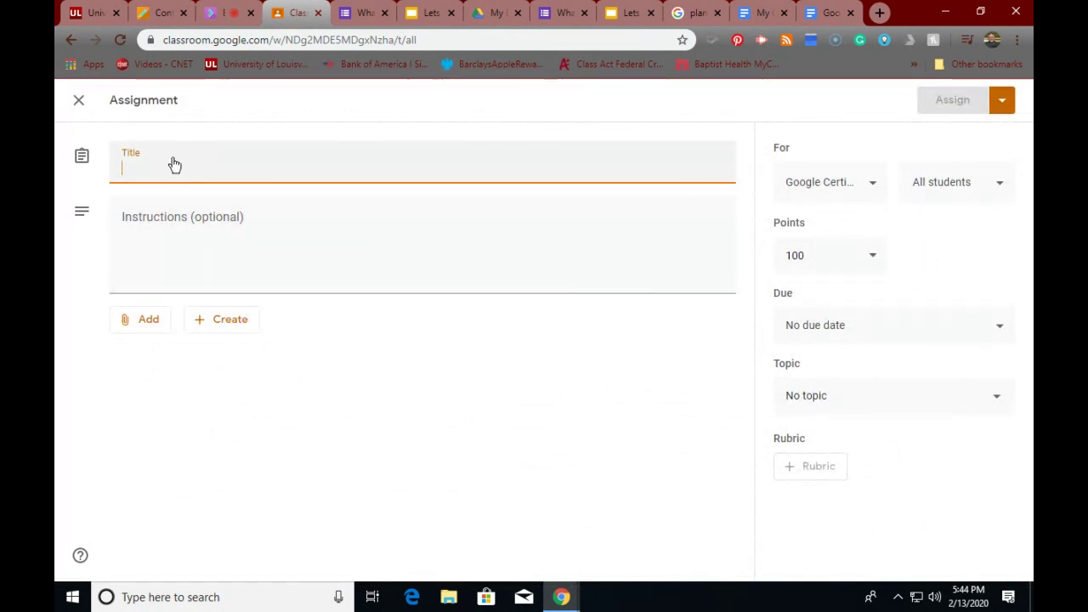
{"action": "type", "text": "Plan"}
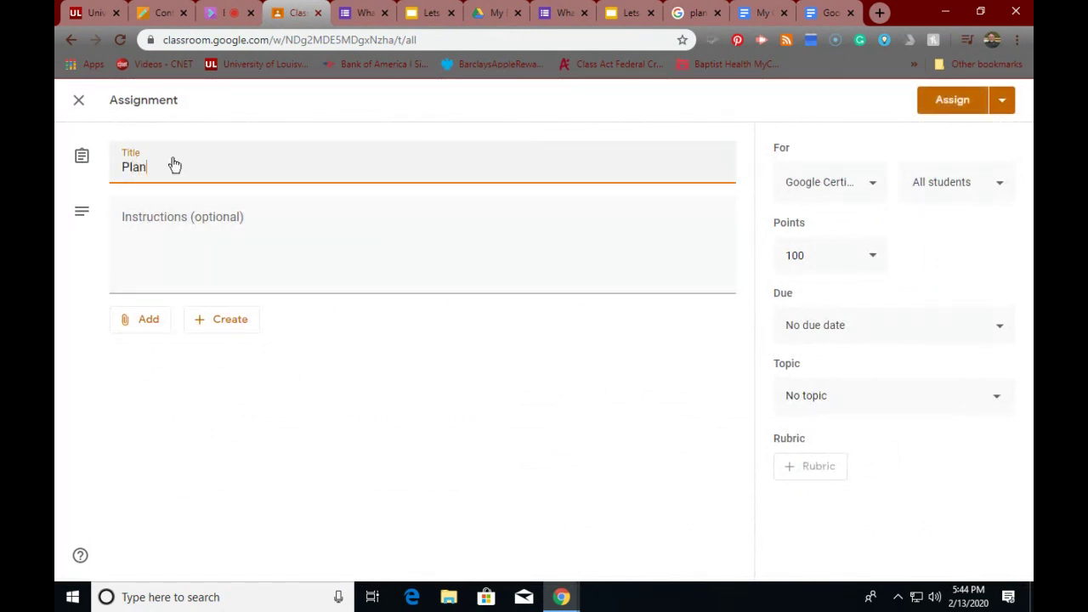
{"action": "type", "text": "ets"}
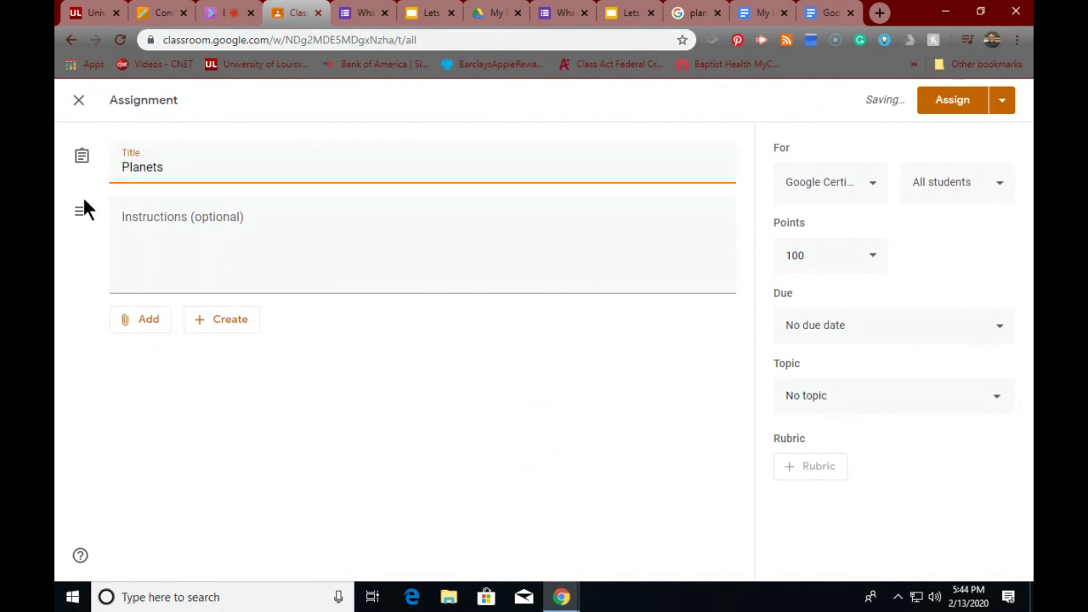
{"action": "left_click", "coordinate": [144, 323]}
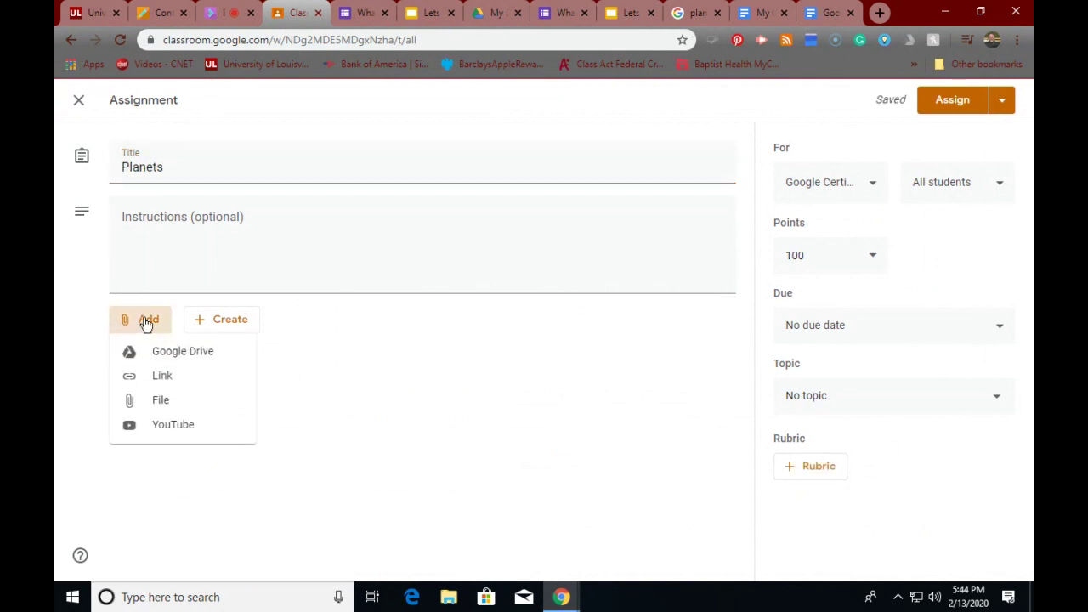
{"action": "left_click", "coordinate": [155, 384]}
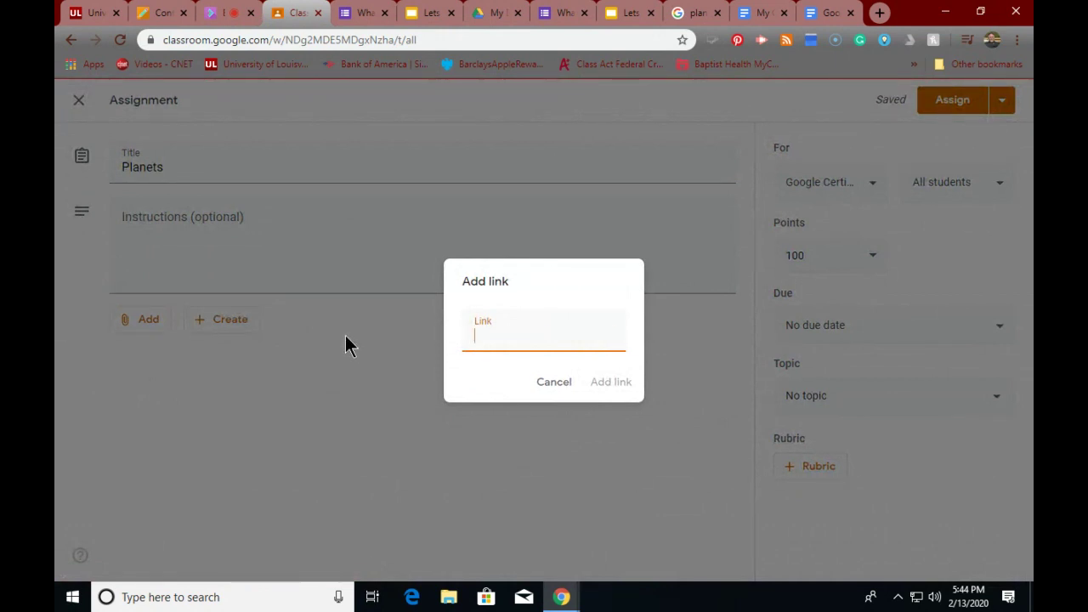
{"action": "key", "text": "ctrl+v"}
{"action": "left_click", "coordinate": [619, 389]}
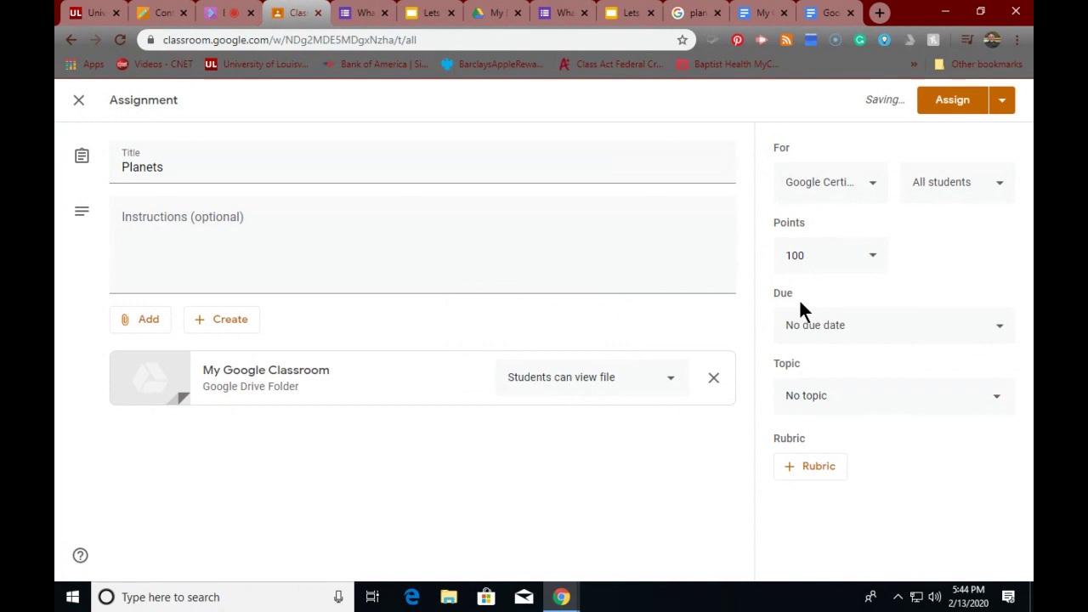
{"action": "left_click", "coordinate": [954, 106]}
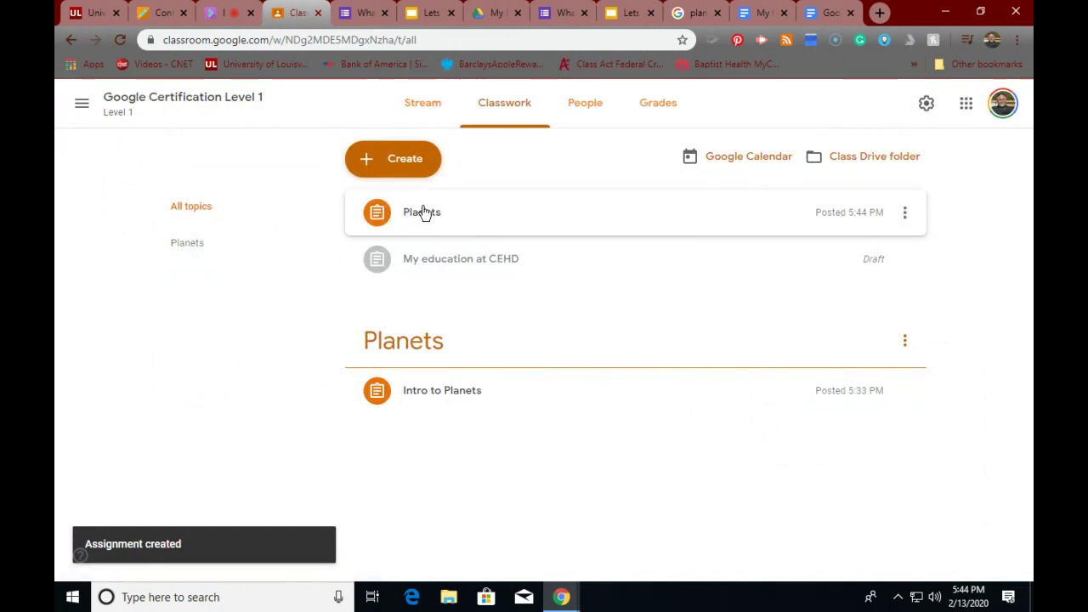
- Expand the Planets assignment and preview its attached folder, then come back to Classwork
{"action": "left_click", "coordinate": [422, 213]}
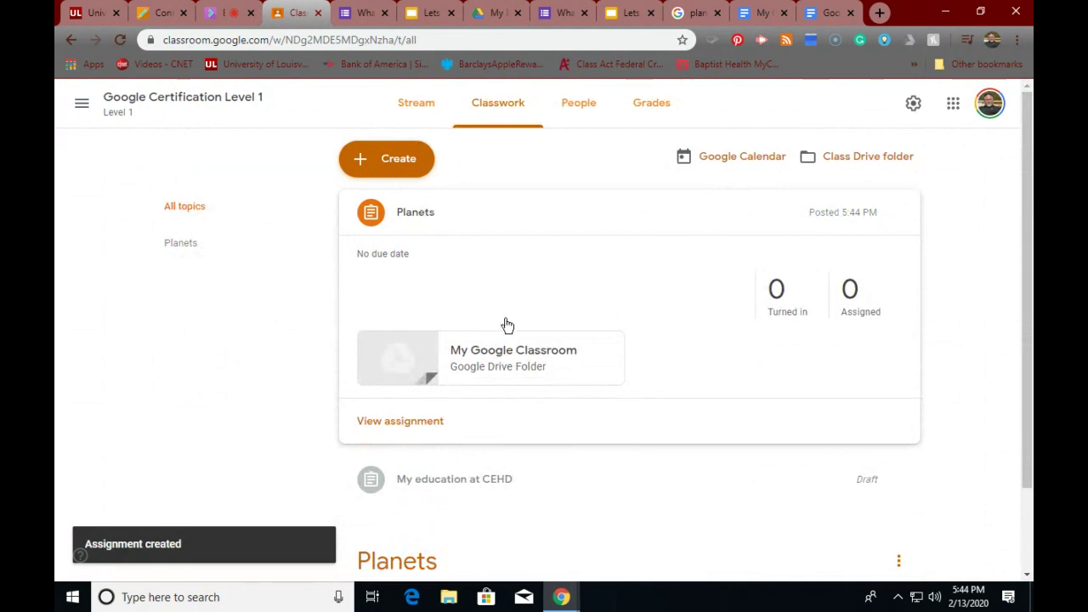
{"action": "left_click", "coordinate": [499, 351]}
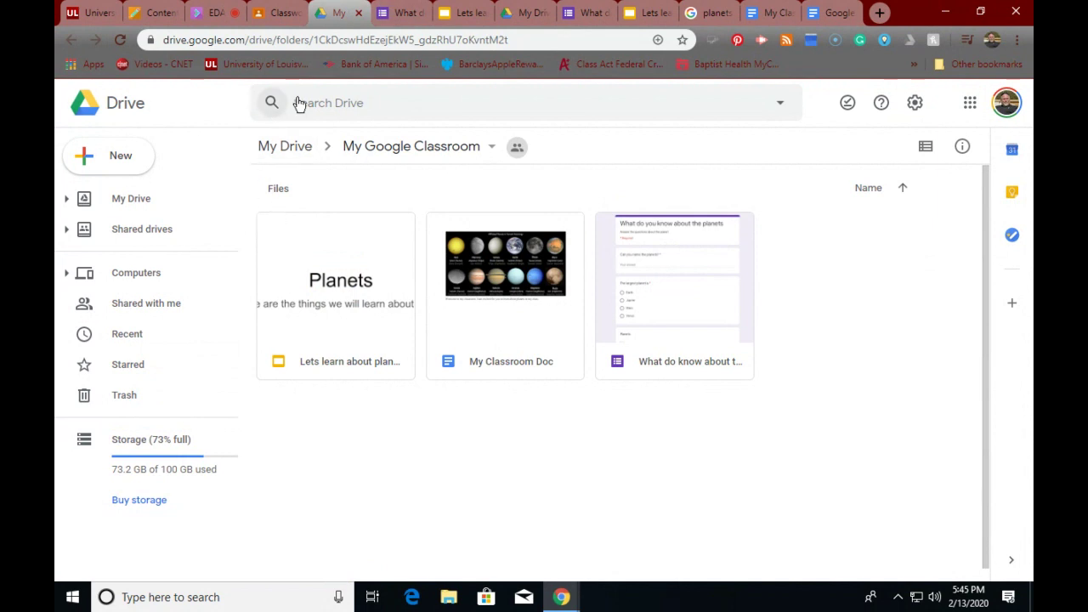
{"action": "left_click", "coordinate": [272, 13]}
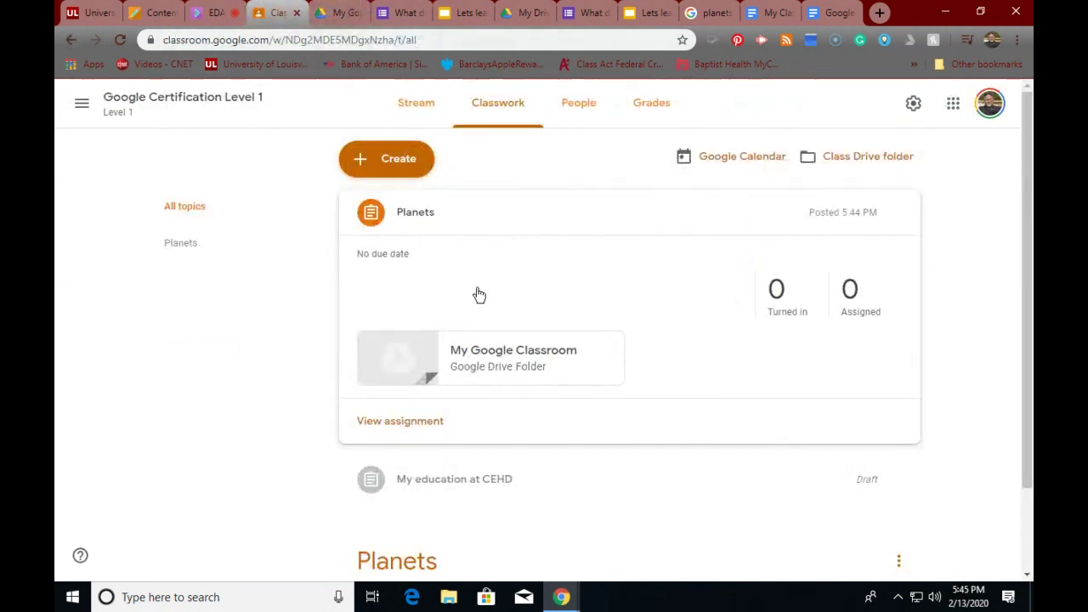
{"action": "scroll", "coordinate": [396, 325], "scroll_direction": "down", "scroll_amount": 1}
{"action": "scroll", "coordinate": [396, 326], "scroll_direction": "up", "scroll_amount": 1}
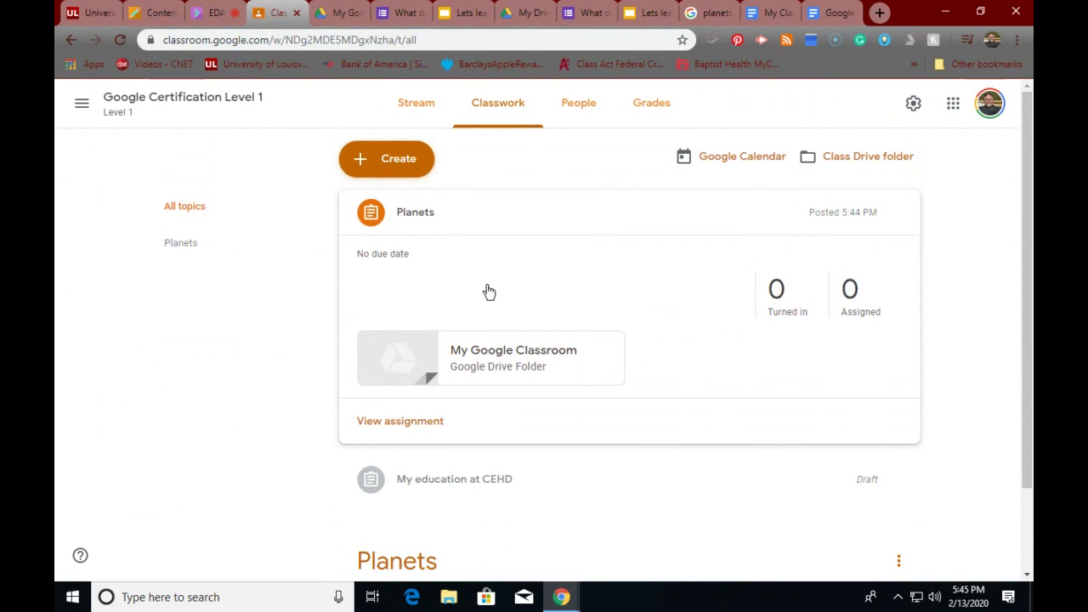
- Open the Planets assignment's Instructions from the Stream and follow its My Google Classroom attachment
{"action": "left_click", "coordinate": [410, 107]}
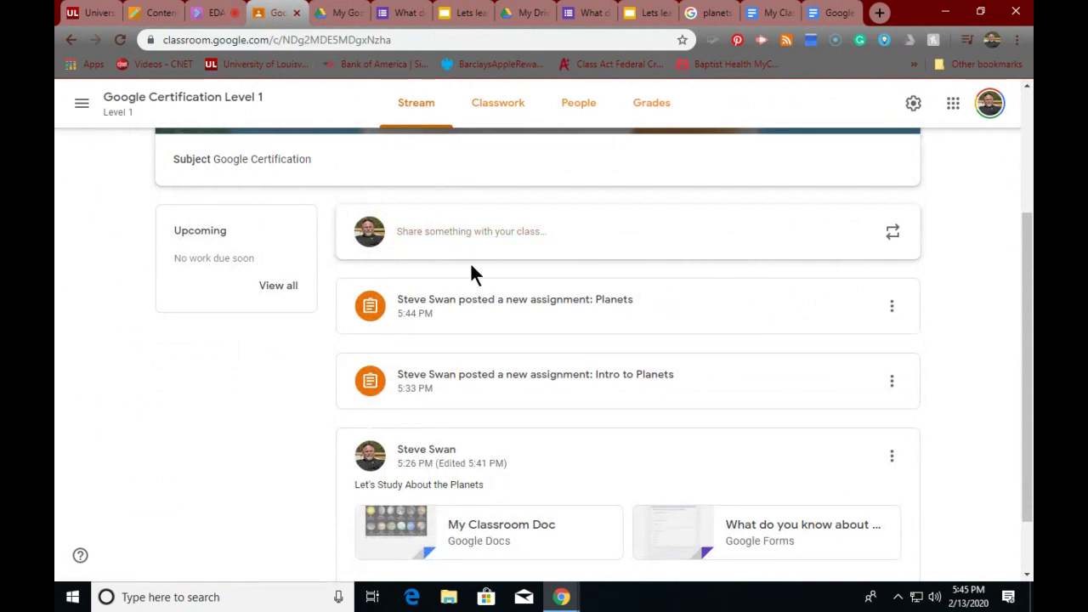
{"action": "scroll", "coordinate": [469, 261], "scroll_direction": "down", "scroll_amount": 2}
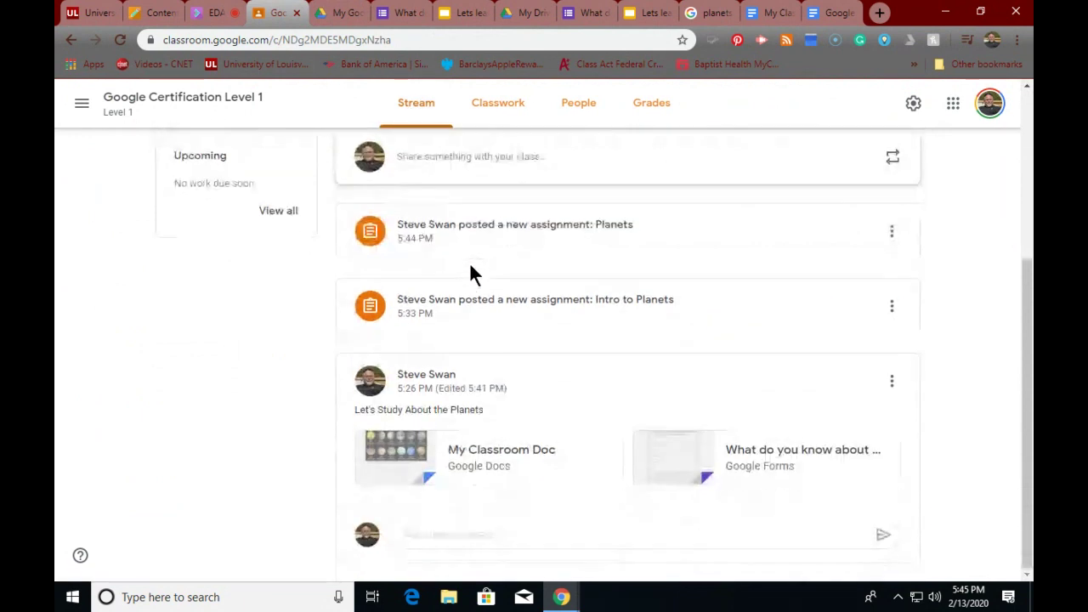
{"action": "left_click", "coordinate": [435, 236]}
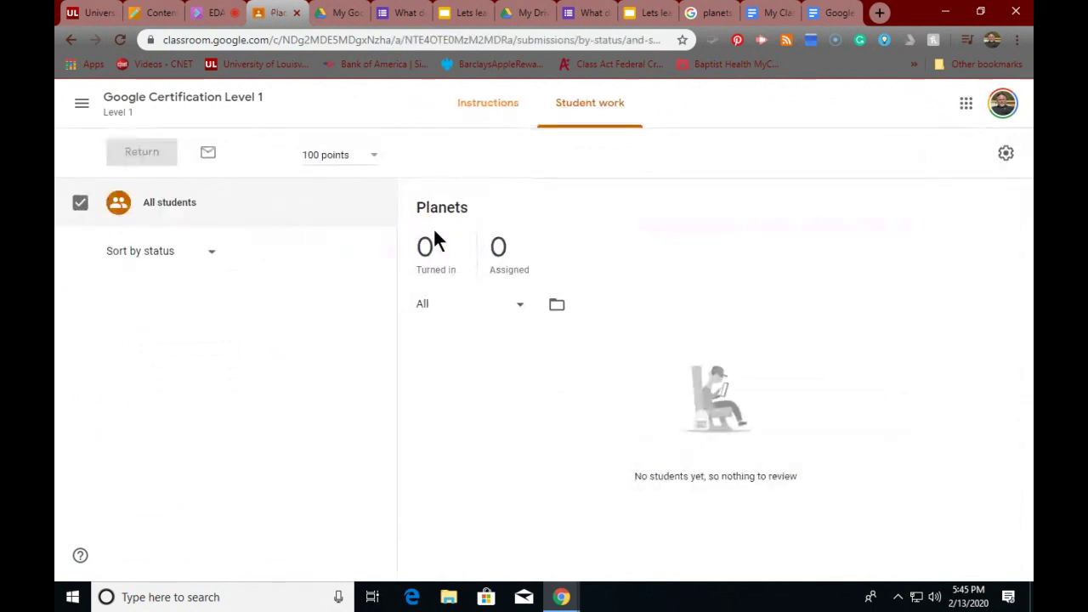
{"action": "left_click", "coordinate": [472, 117]}
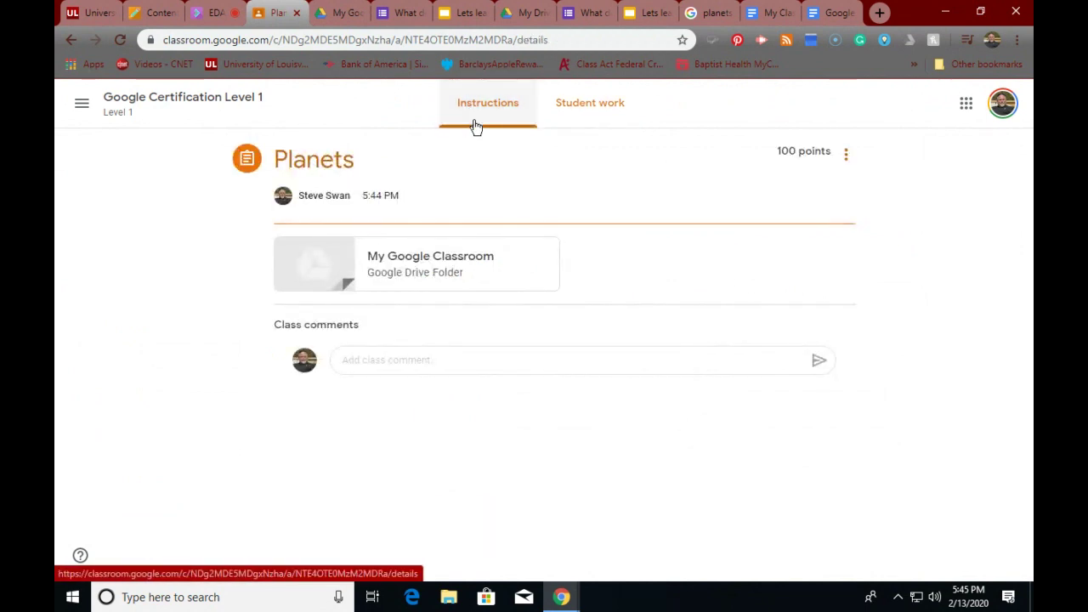
{"action": "left_click", "coordinate": [464, 258]}
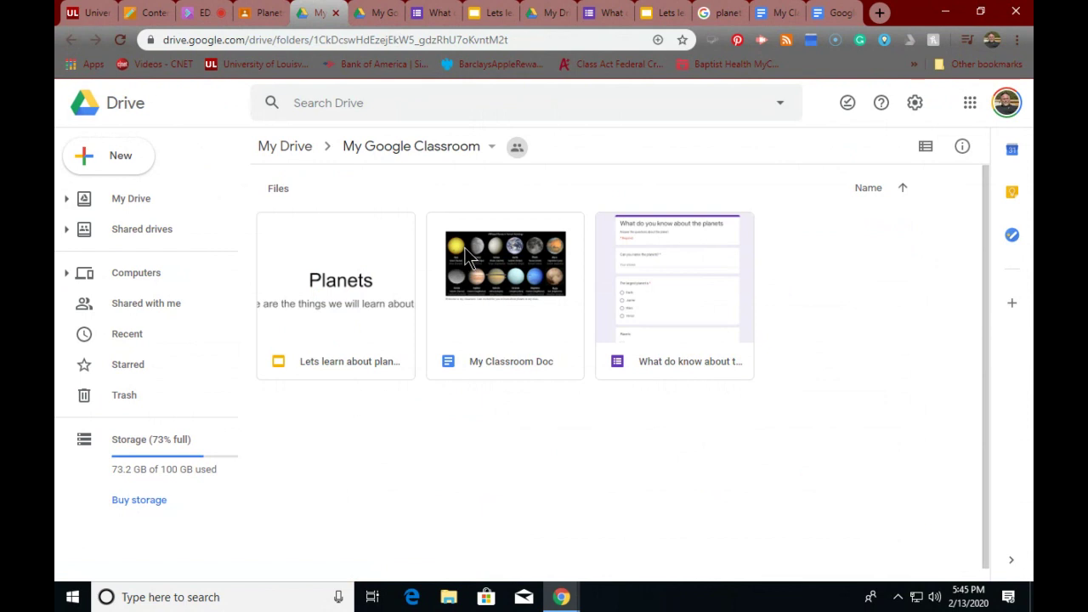
- Open the planets quiz form and type 'no' into the 'Can you name the planets?' question
{"action": "left_click", "coordinate": [704, 302]}
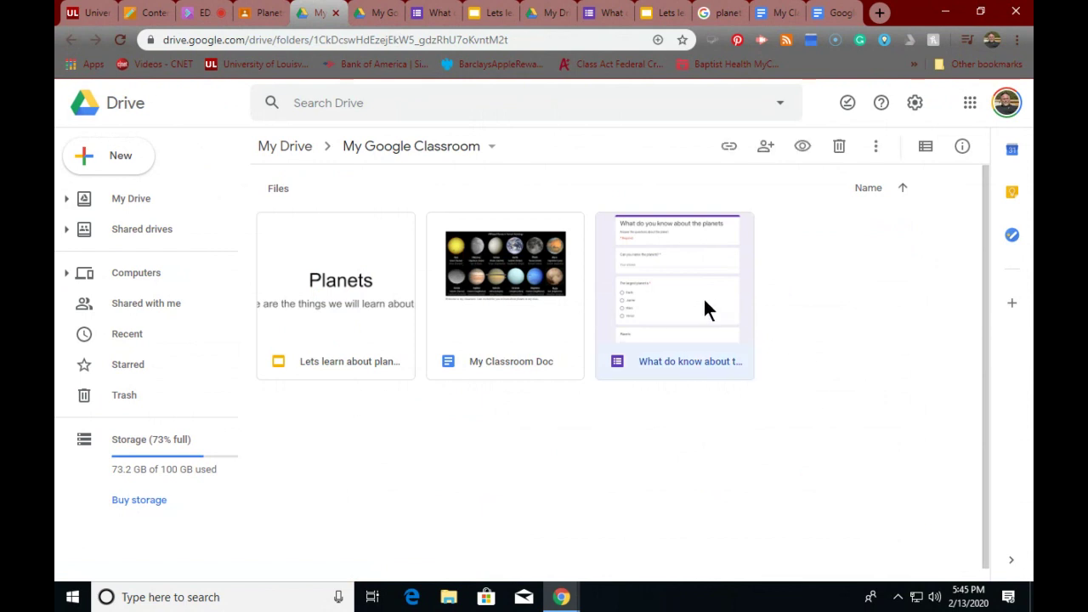
{"action": "double_click", "coordinate": [703, 300]}
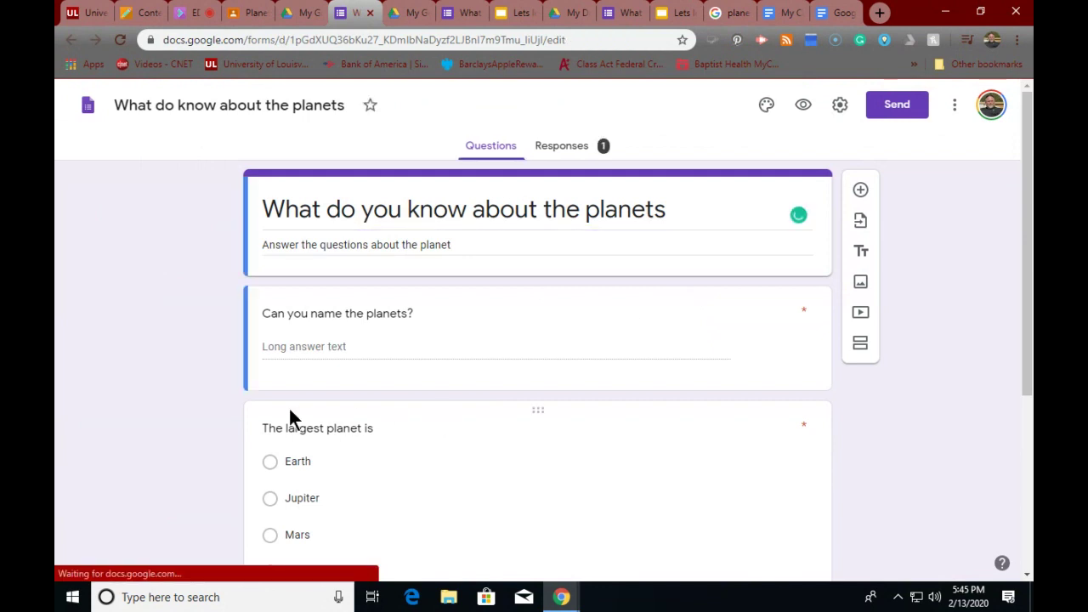
{"action": "left_click", "coordinate": [286, 340]}
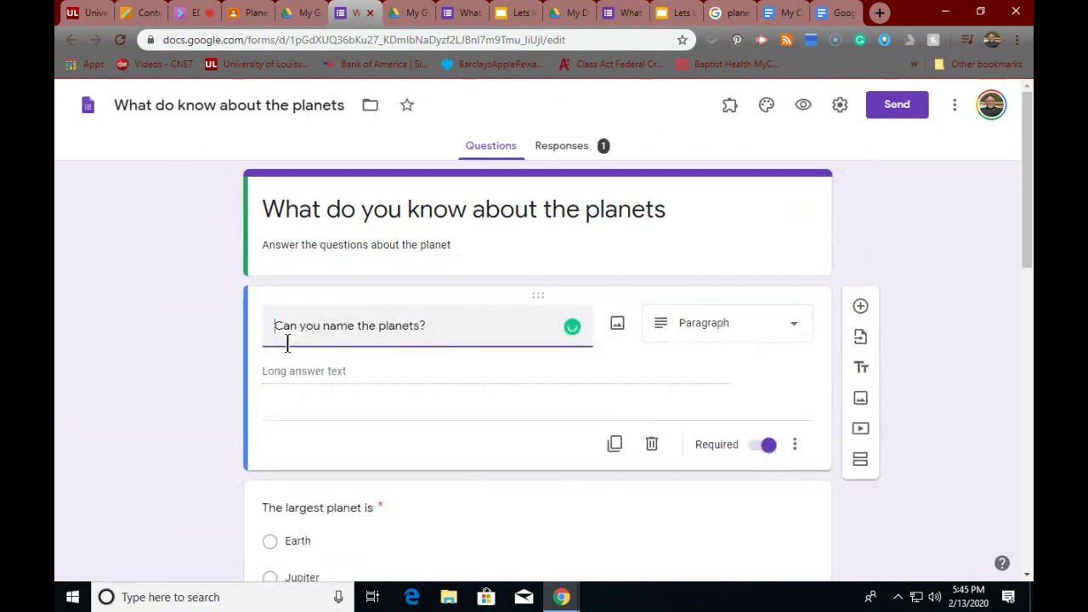
{"action": "type", "text": "no"}
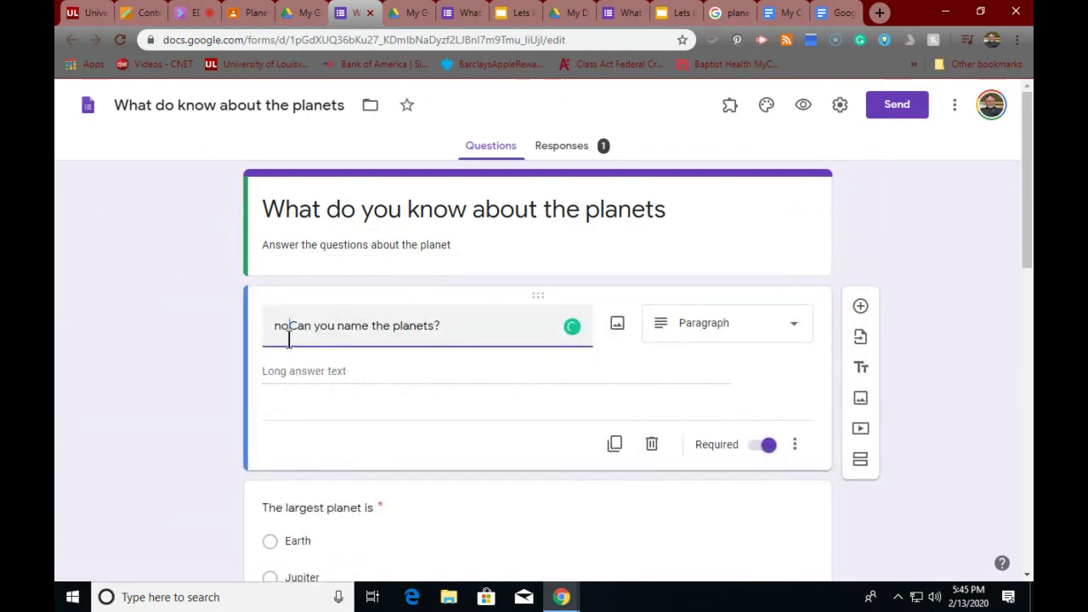
{"action": "scroll", "coordinate": [271, 459], "scroll_direction": "down", "scroll_amount": 2}
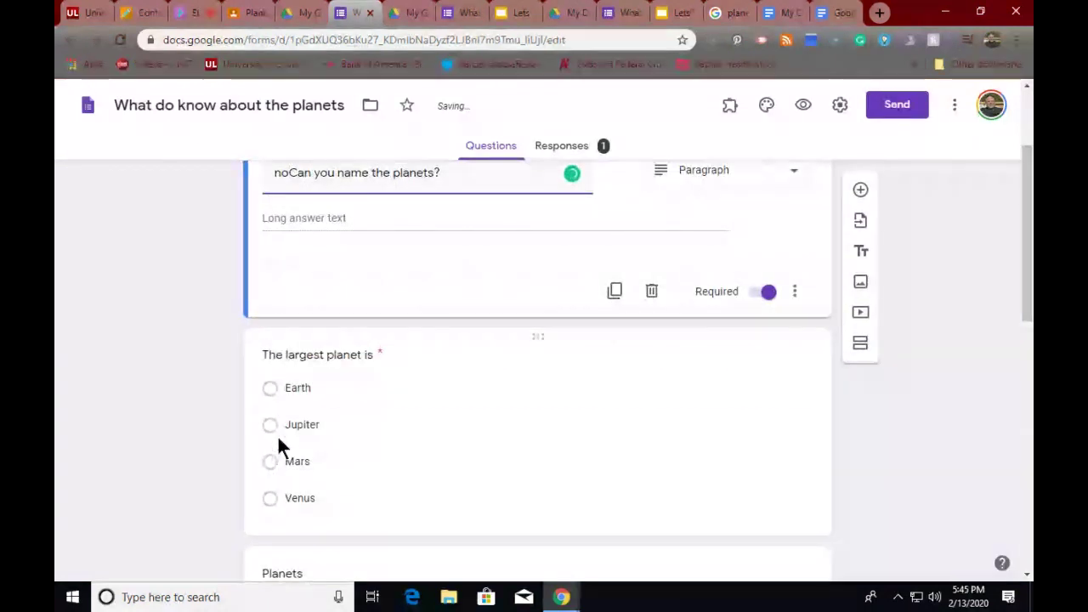
- Review the largest-planet question's Jupiter answer, then return to the Planets assignment
{"action": "left_click", "coordinate": [274, 425]}
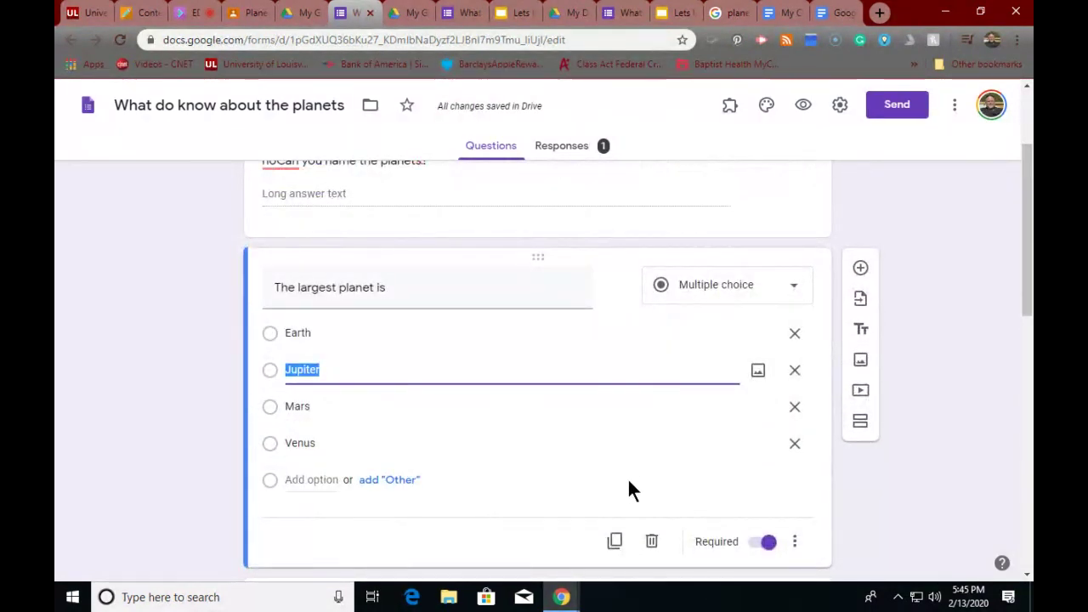
{"action": "left_click", "coordinate": [271, 369]}
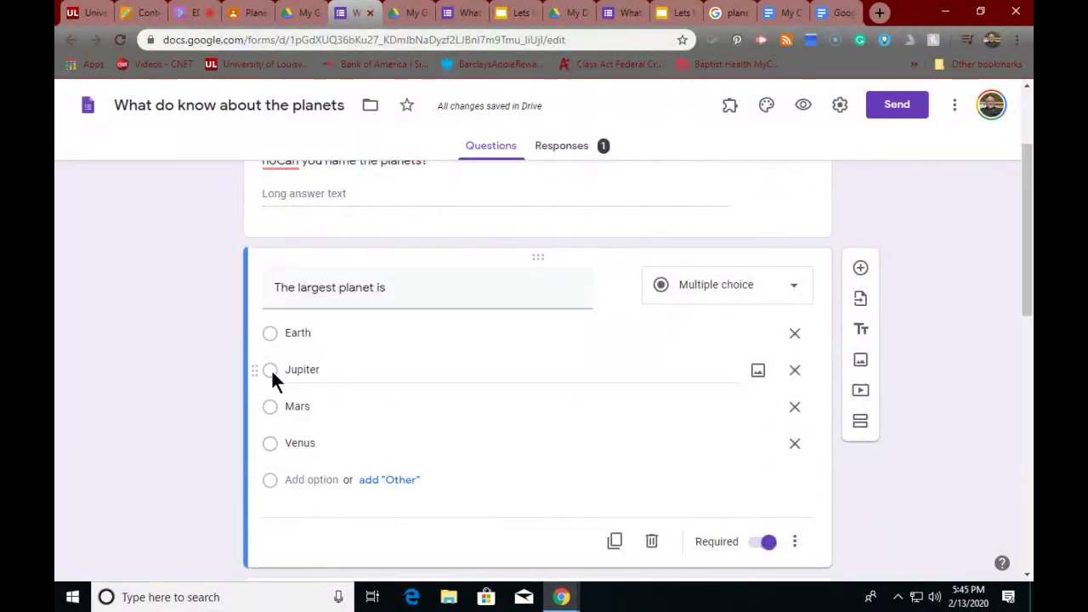
{"action": "left_click", "coordinate": [303, 376]}
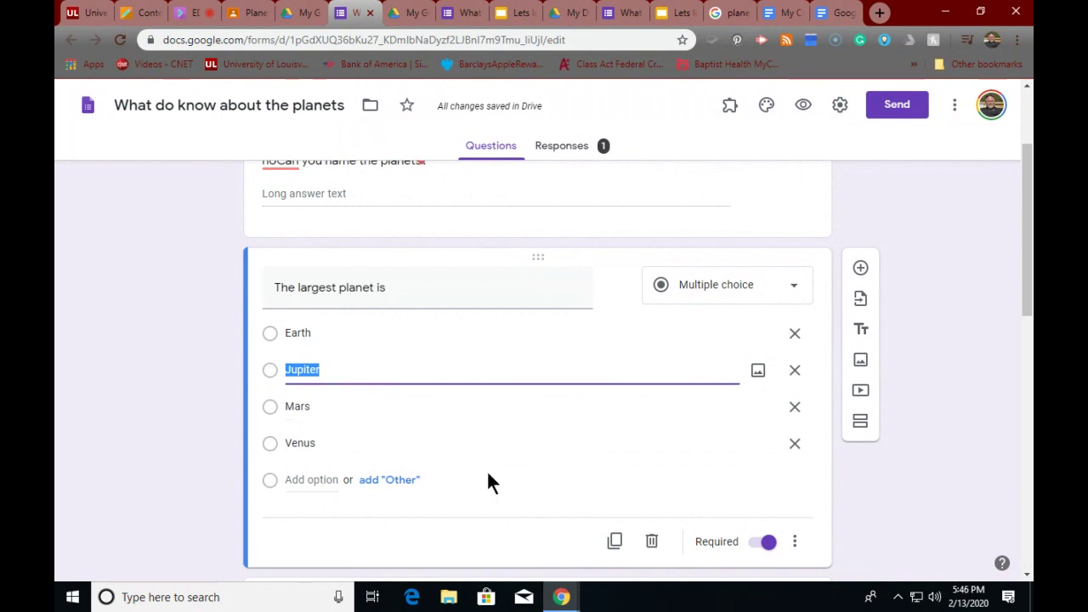
{"action": "scroll", "coordinate": [501, 481], "scroll_direction": "down", "scroll_amount": 3}
{"action": "scroll", "coordinate": [507, 484], "scroll_direction": "up", "scroll_amount": 3}
{"action": "scroll", "coordinate": [505, 482], "scroll_direction": "up", "scroll_amount": 2}
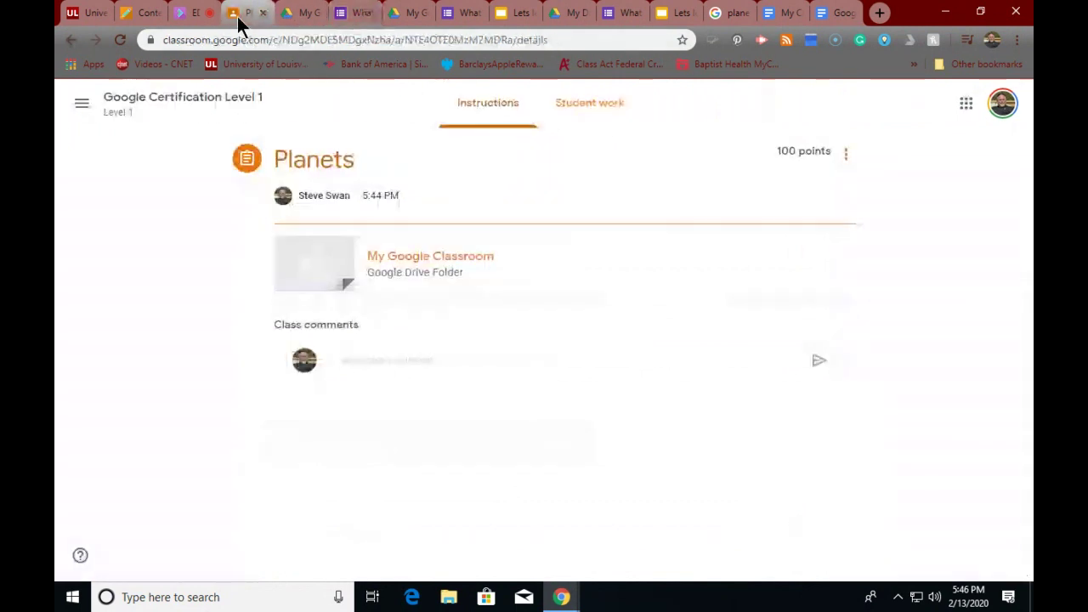
{"action": "left_click", "coordinate": [240, 18]}
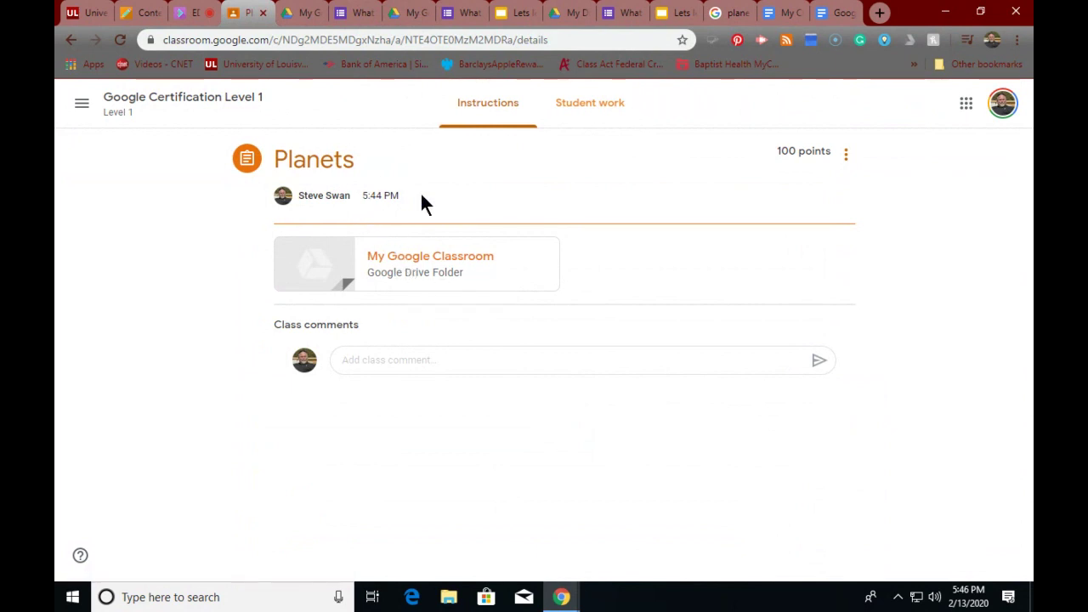
- Check the Planets assignment's Student work and Instructions pages, then go back to the Stream
{"action": "left_click", "coordinate": [585, 106]}
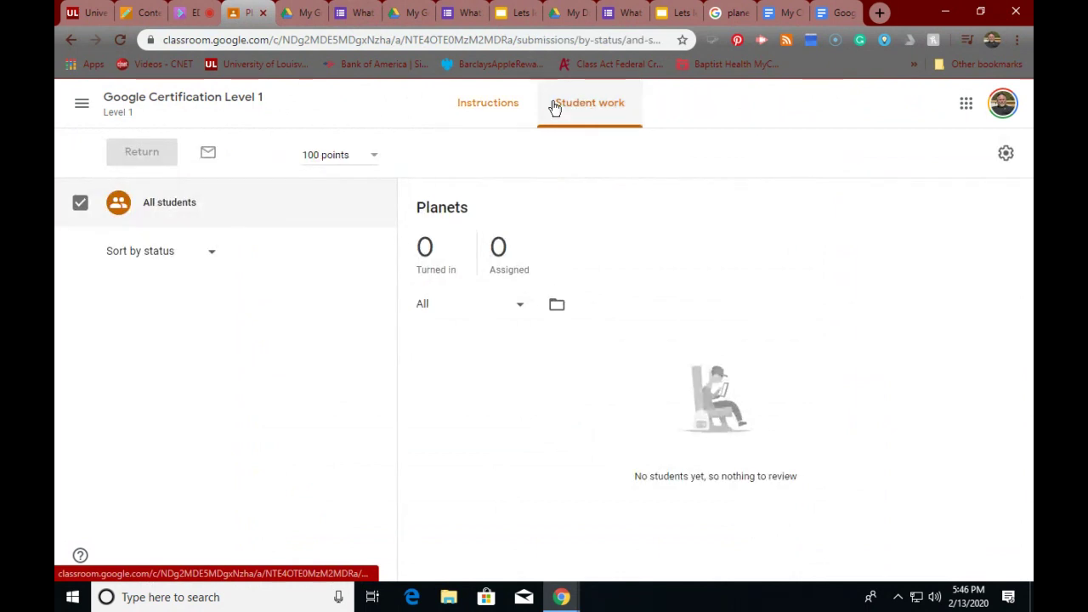
{"action": "left_click", "coordinate": [500, 105]}
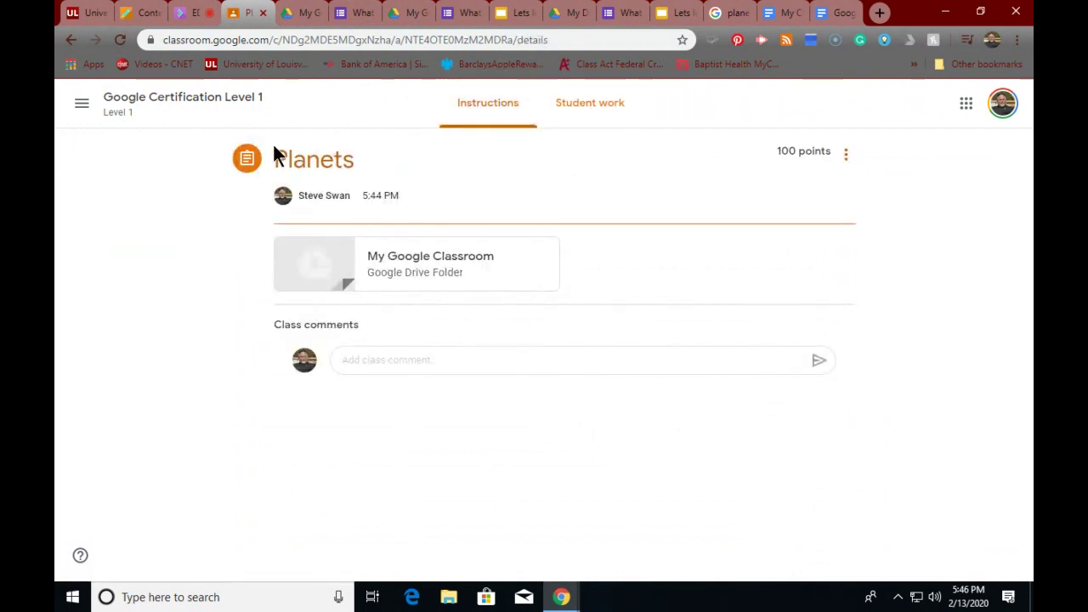
{"action": "left_click", "coordinate": [182, 112]}
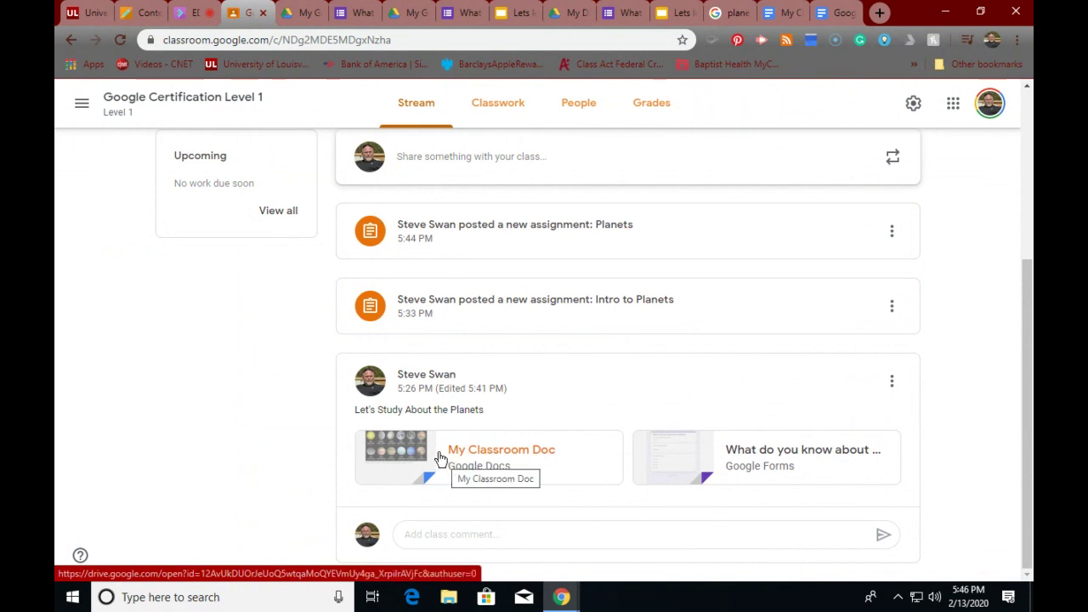
- View the Intro to Planets assignment's instructions, then bring up the My Google Classroom Drive folder
{"action": "left_click", "coordinate": [501, 316]}
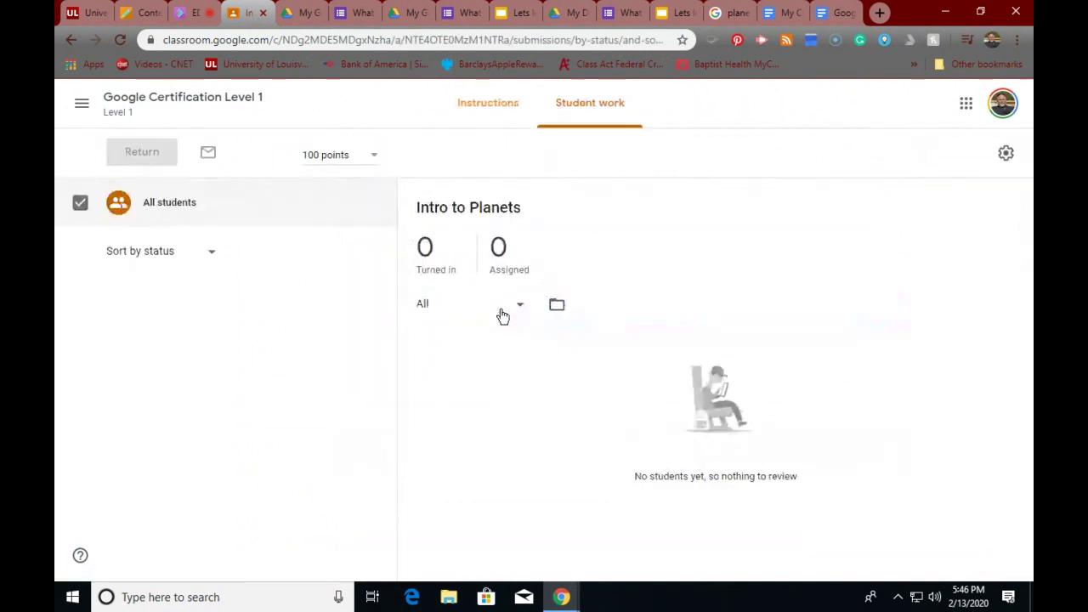
{"action": "left_click", "coordinate": [485, 113]}
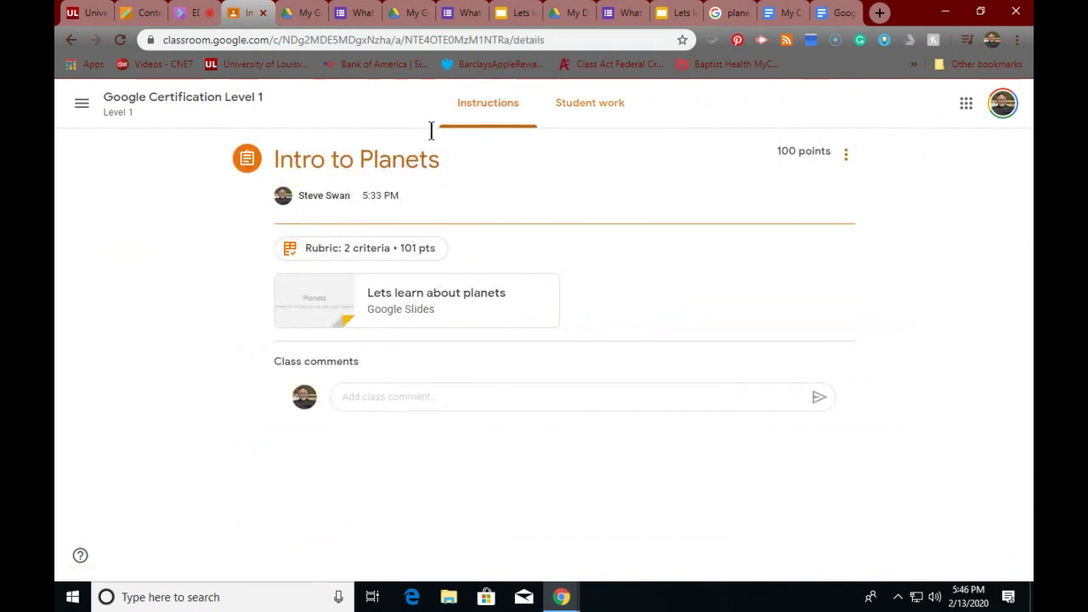
{"action": "left_click", "coordinate": [417, 15]}
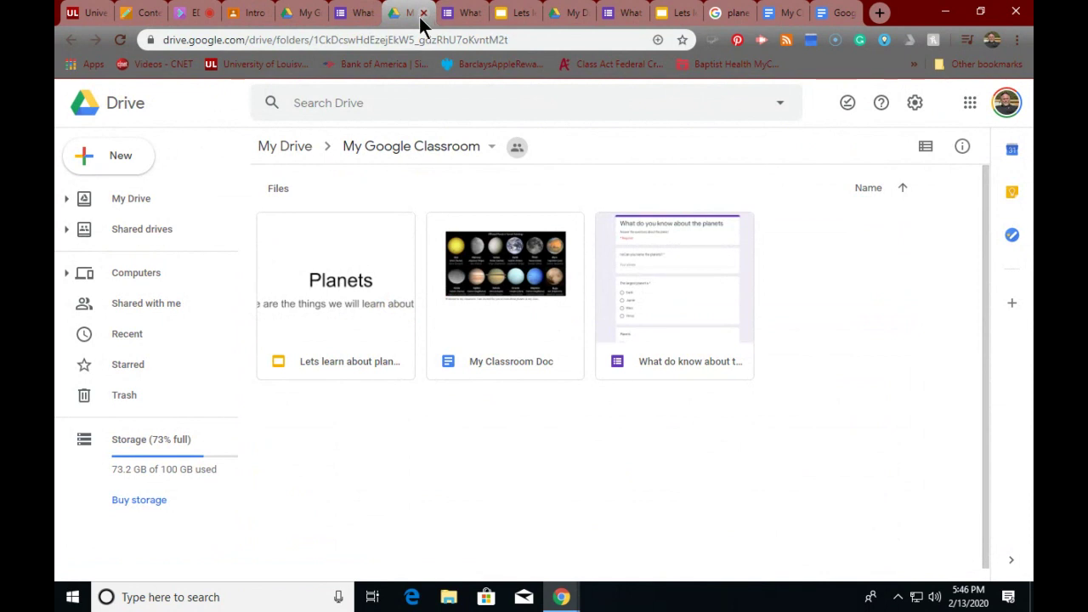
- Go up to My Drive and scroll through its Folders and Files sections
{"action": "left_click", "coordinate": [277, 150]}
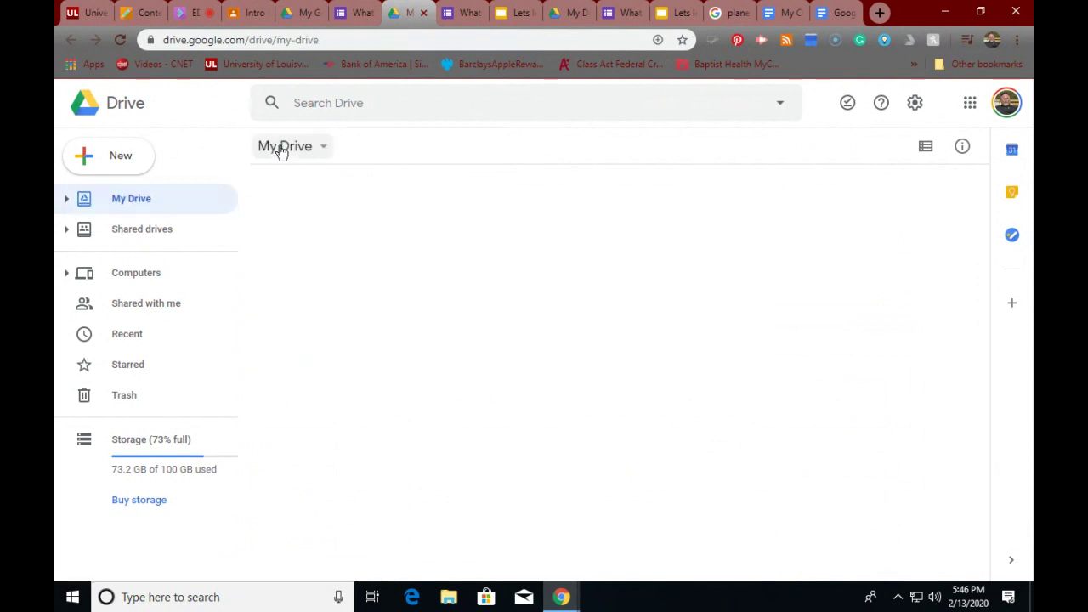
{"action": "scroll", "coordinate": [539, 311], "scroll_direction": "down", "scroll_amount": 3}
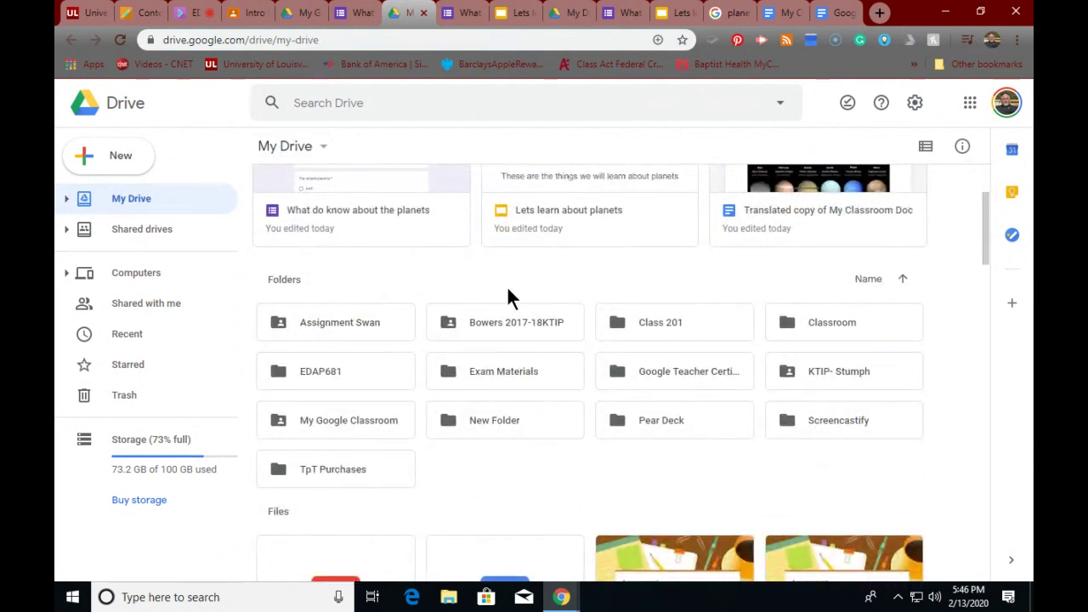
{"action": "scroll", "coordinate": [507, 289], "scroll_direction": "down", "scroll_amount": 10}
{"action": "scroll", "coordinate": [507, 291], "scroll_direction": "down", "scroll_amount": 5}
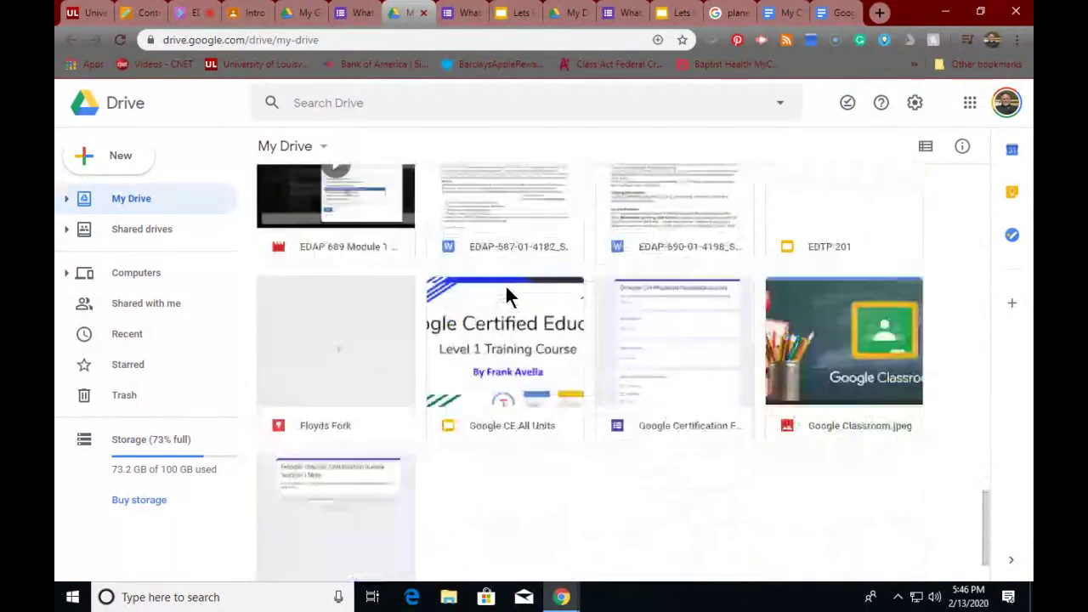
{"action": "scroll", "coordinate": [507, 291], "scroll_direction": "up", "scroll_amount": 15}
{"action": "scroll", "coordinate": [507, 292], "scroll_direction": "up", "scroll_amount": 1}
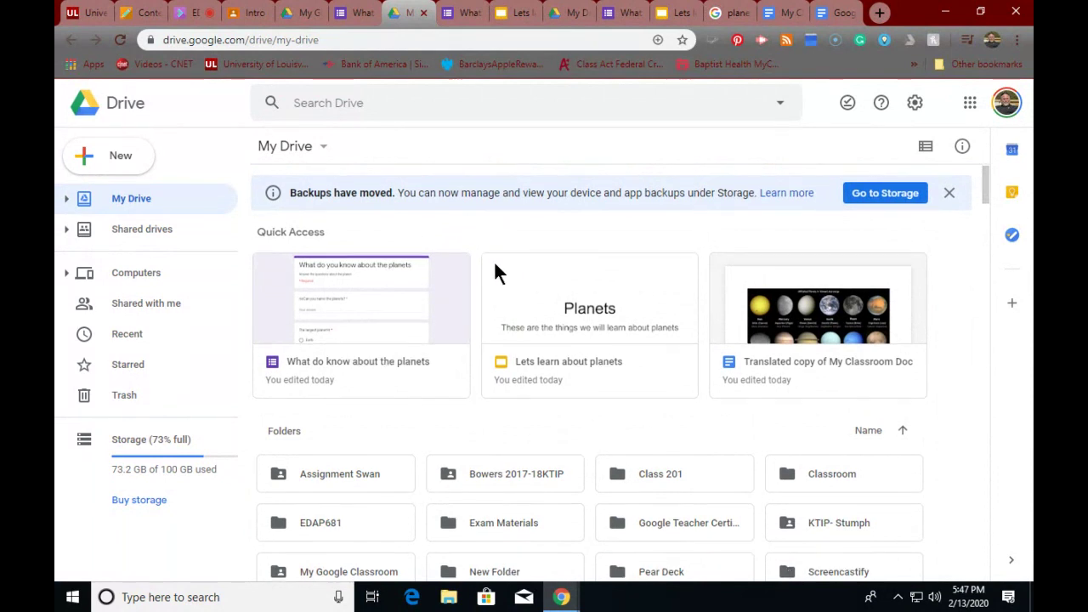
{"action": "scroll", "coordinate": [495, 265], "scroll_direction": "down", "scroll_amount": 3}
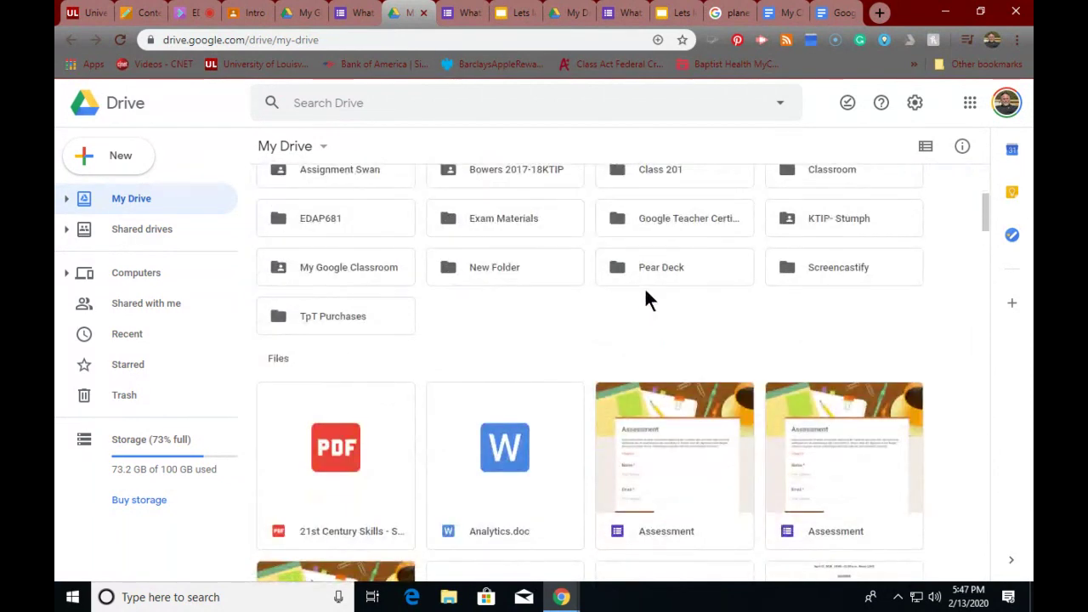
{"action": "scroll", "coordinate": [644, 290], "scroll_direction": "up", "scroll_amount": 1}
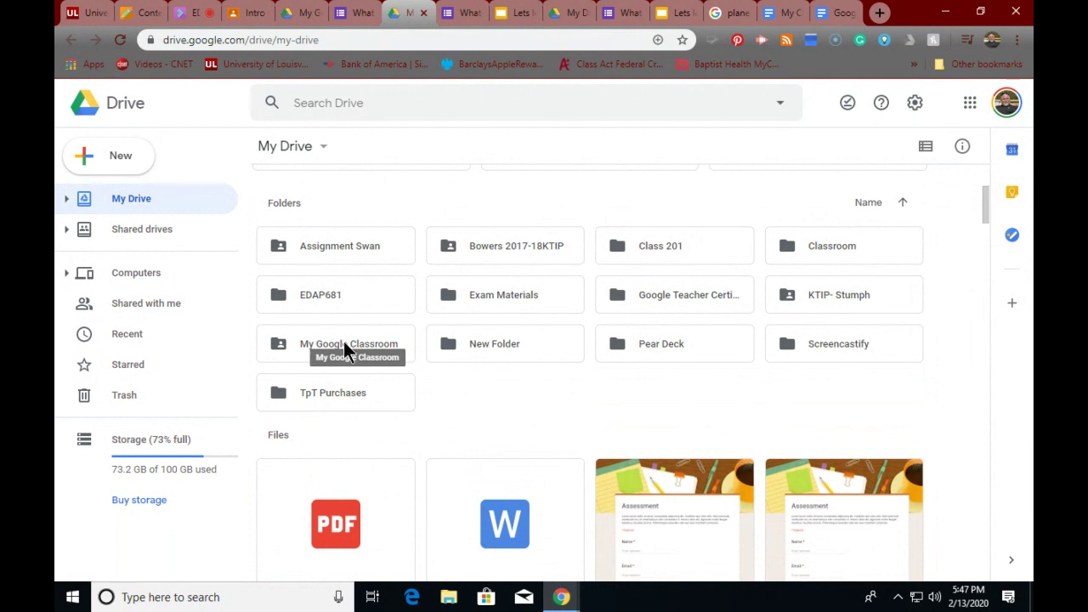
- Return to the Google Certification Level 1 class stream and open its Classwork list
{"action": "left_click", "coordinate": [345, 14]}
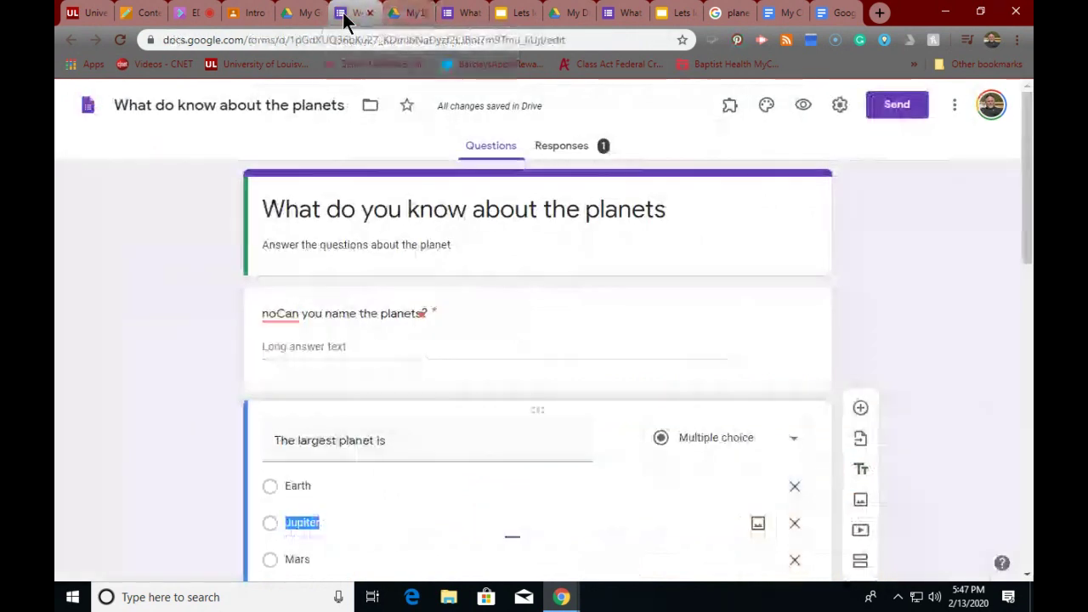
{"action": "left_click", "coordinate": [254, 15]}
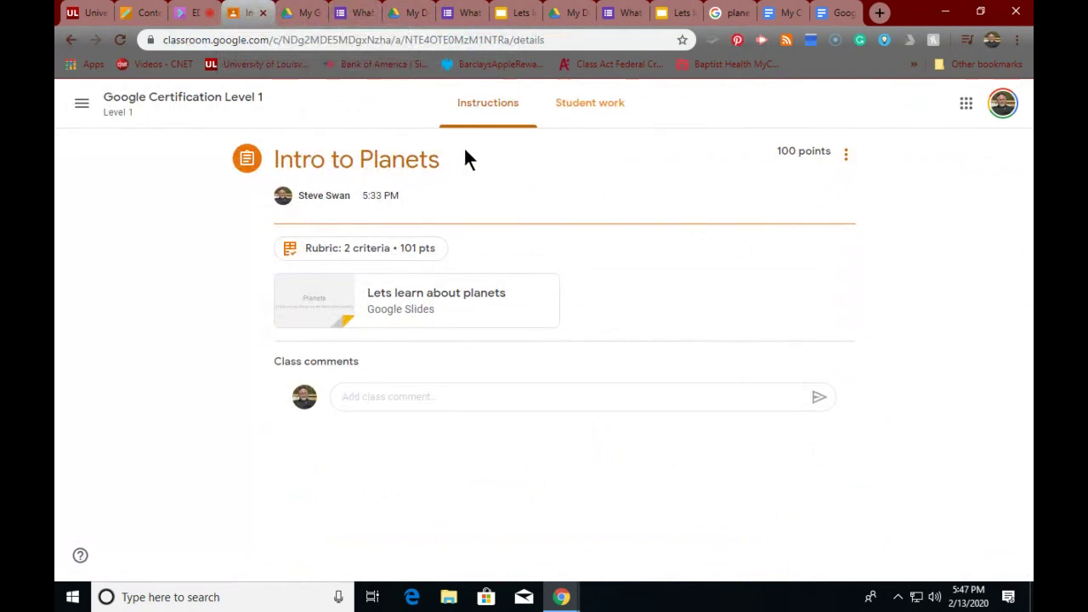
{"action": "left_click", "coordinate": [211, 101]}
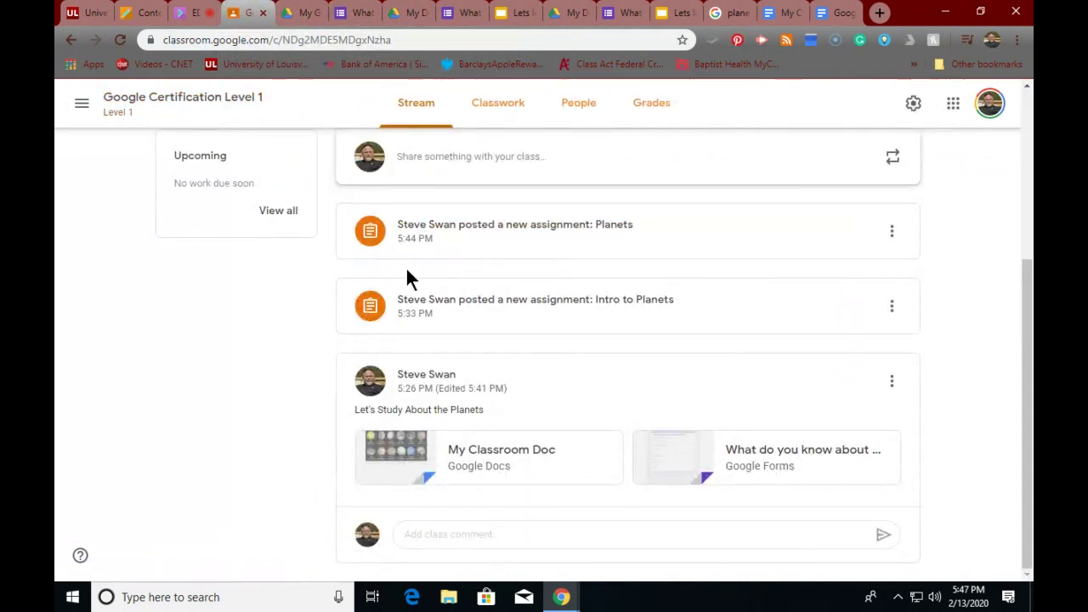
{"action": "scroll", "coordinate": [406, 271], "scroll_direction": "up", "scroll_amount": 3}
{"action": "scroll", "coordinate": [406, 270], "scroll_direction": "down", "scroll_amount": 1}
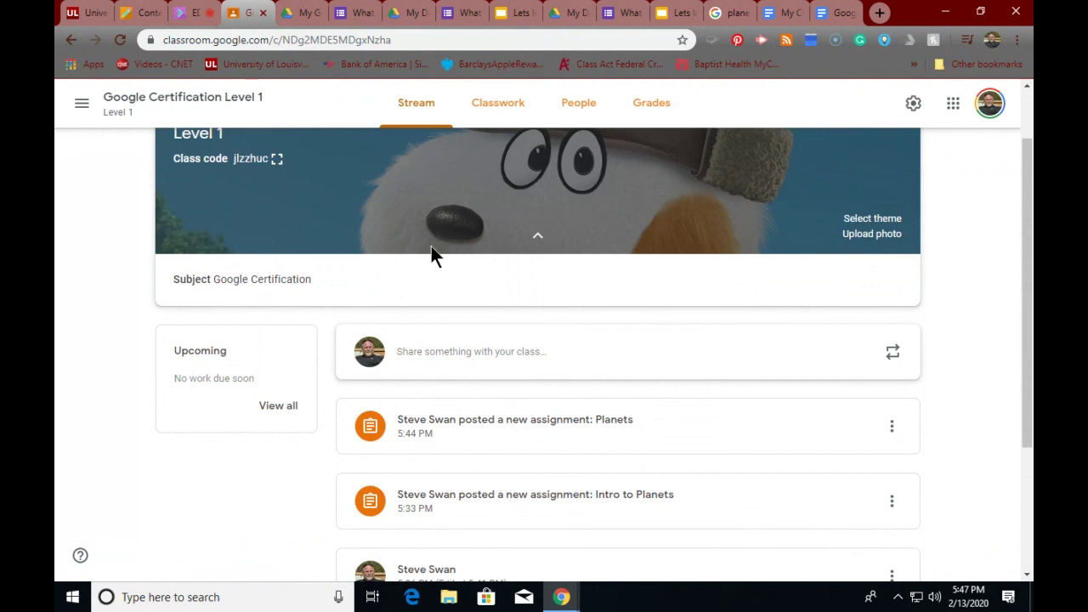
{"action": "left_click", "coordinate": [493, 111]}
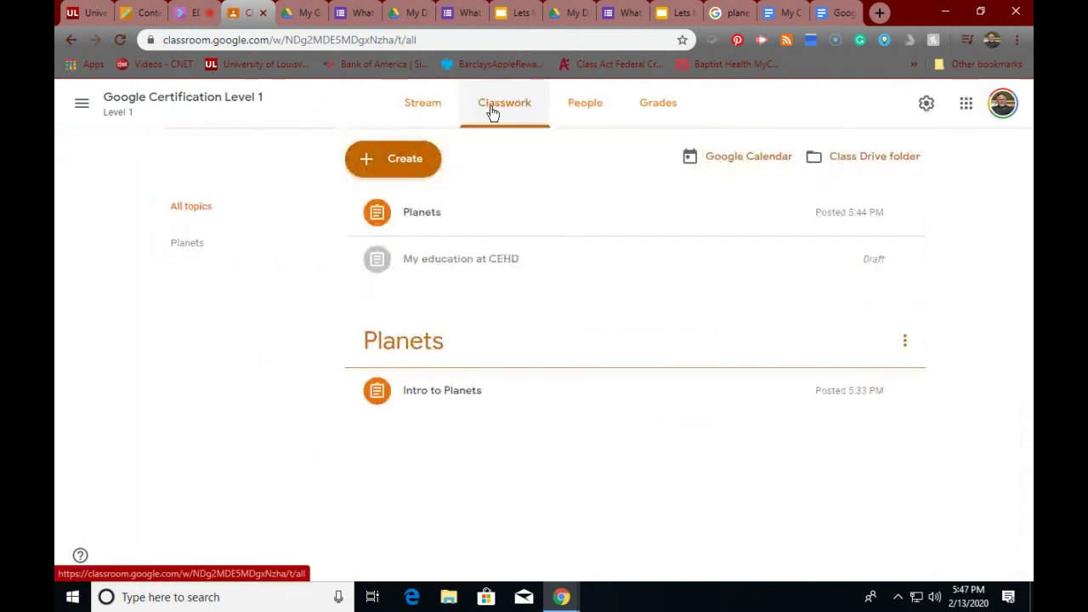
- Create a new Classwork topic named 'The Sun'
{"action": "left_click", "coordinate": [403, 169]}
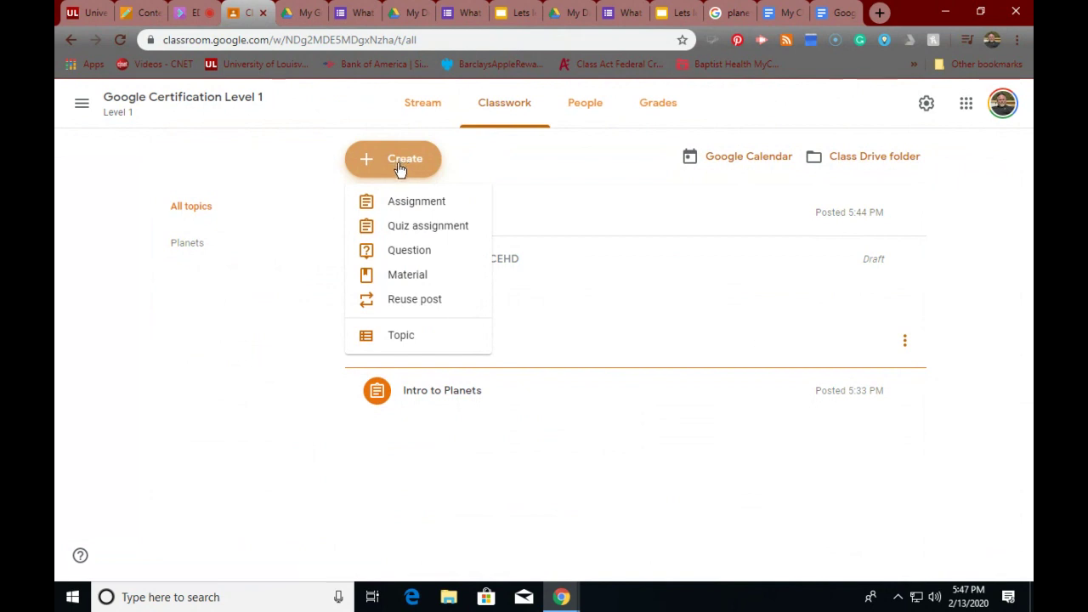
{"action": "left_click", "coordinate": [401, 337]}
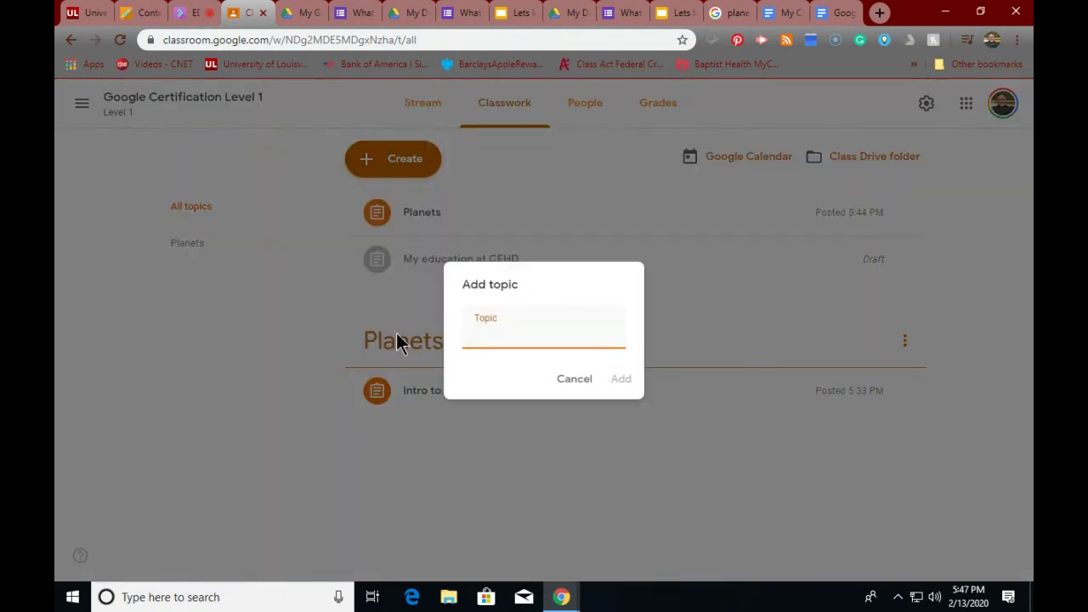
{"action": "type", "text": "The Sun"}
{"action": "left_click", "coordinate": [623, 381]}
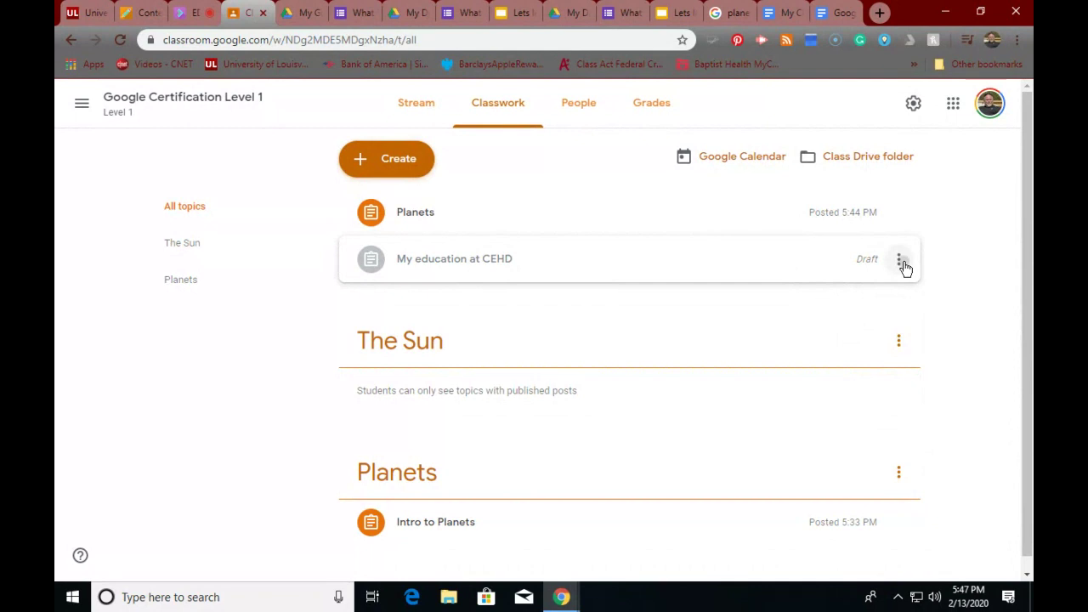
- Delete the My education at CEHD draft assignment
{"action": "left_click", "coordinate": [900, 260]}
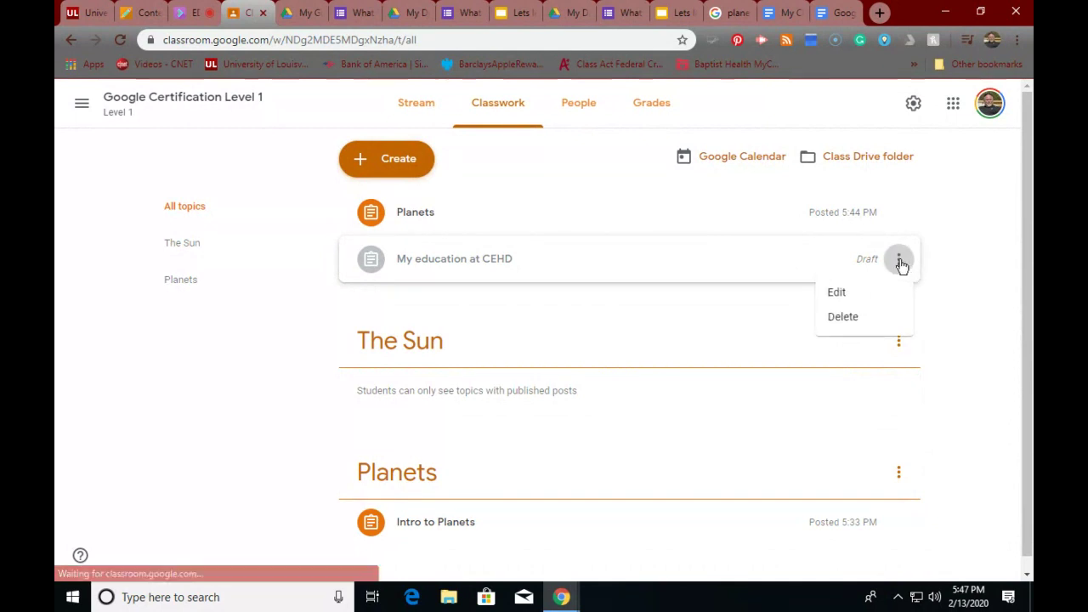
{"action": "left_click", "coordinate": [841, 317]}
{"action": "left_click", "coordinate": [599, 356]}
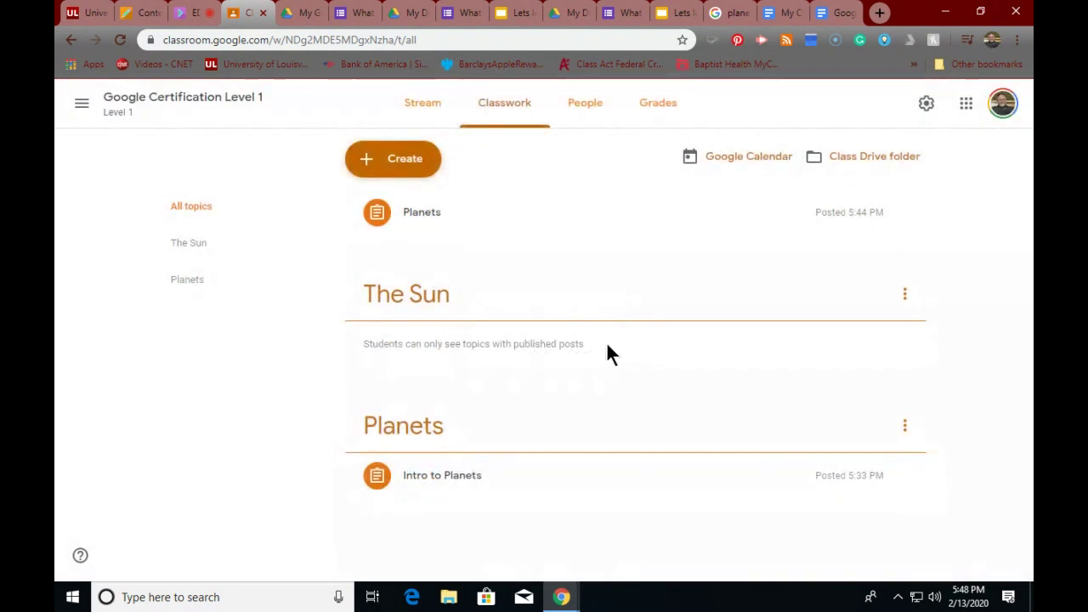
- Reorder topics with Move up so The Sun sits above Planets, then expand the Planets assignment
{"action": "left_click", "coordinate": [905, 425]}
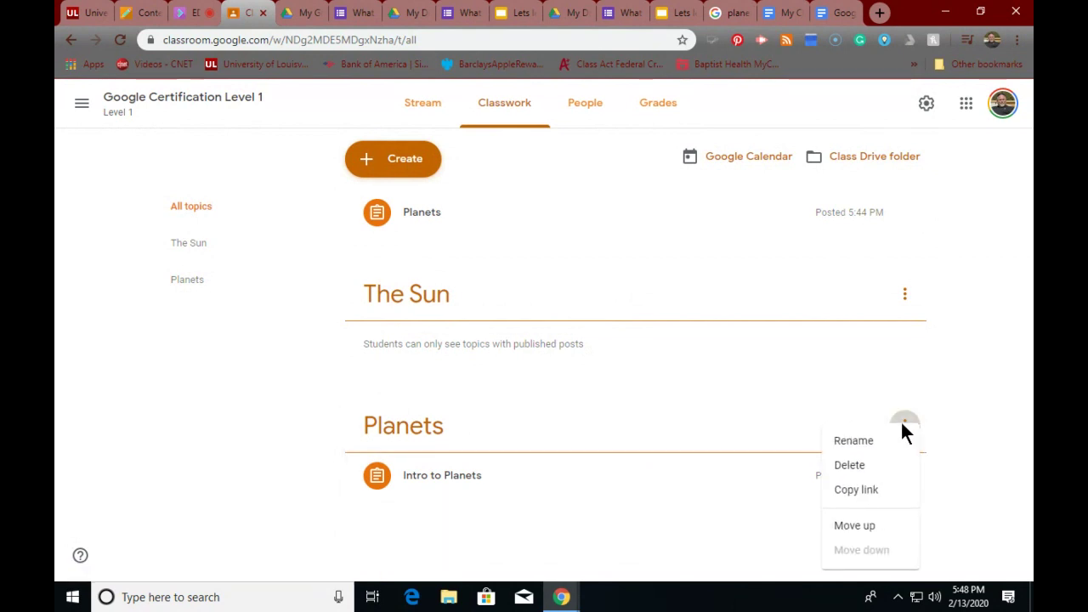
{"action": "left_click", "coordinate": [853, 525]}
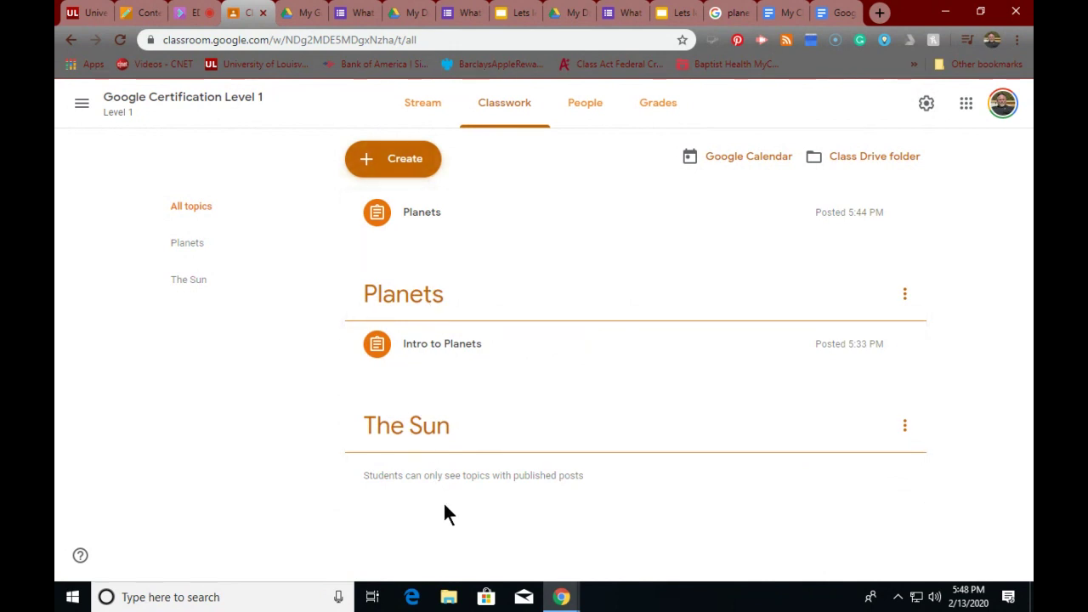
{"action": "left_click", "coordinate": [906, 426]}
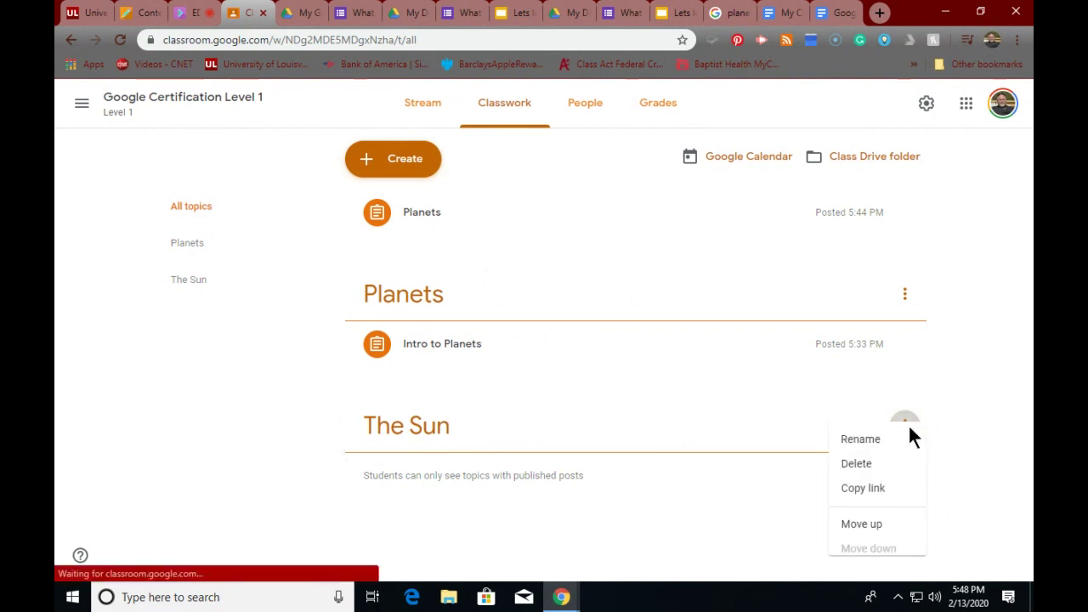
{"action": "left_click", "coordinate": [852, 526]}
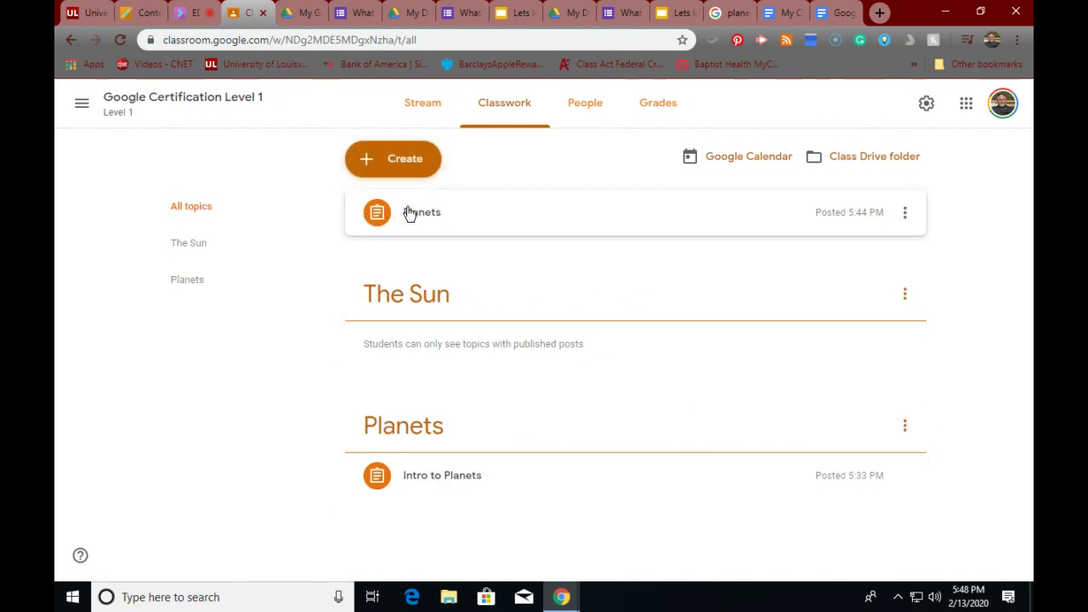
{"action": "left_click", "coordinate": [414, 214]}
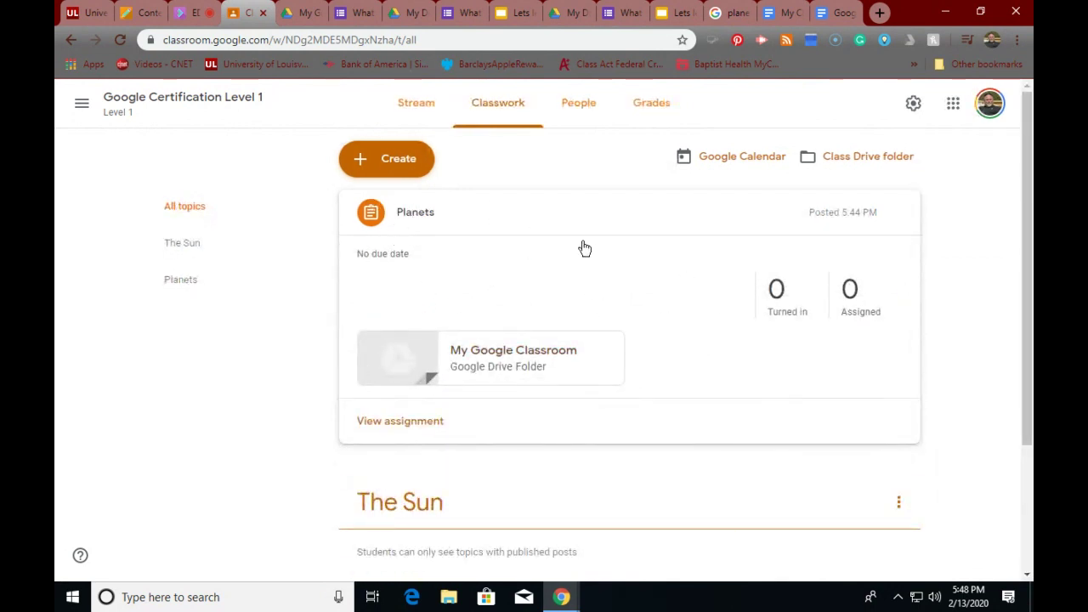
- Scroll through the Stream's Planets and Intro to Planets posts, then open the Classwork page
{"action": "left_click", "coordinate": [406, 102]}
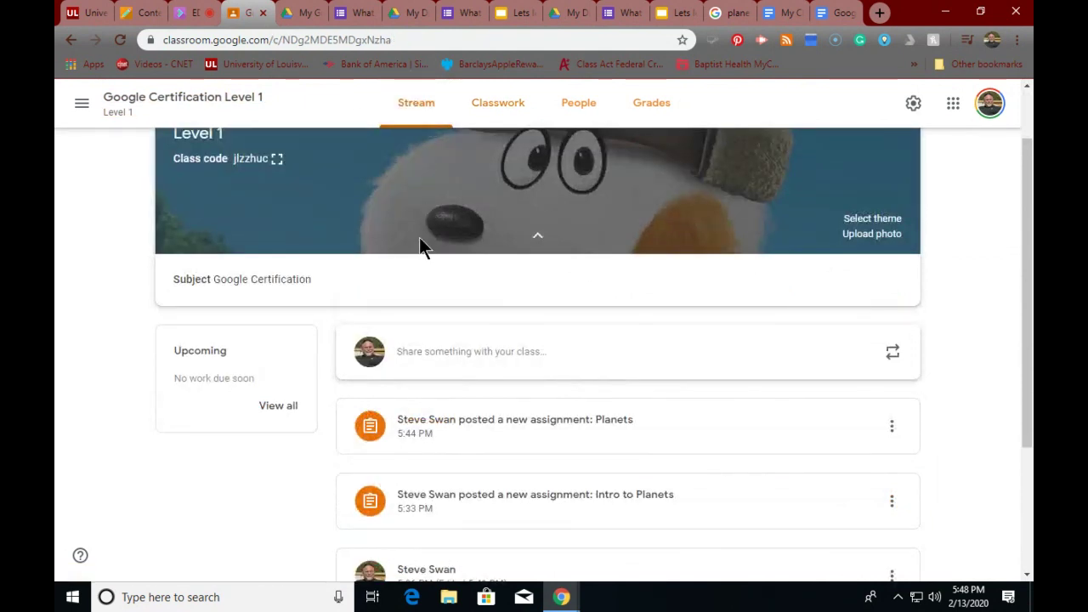
{"action": "scroll", "coordinate": [420, 238], "scroll_direction": "down", "scroll_amount": 2}
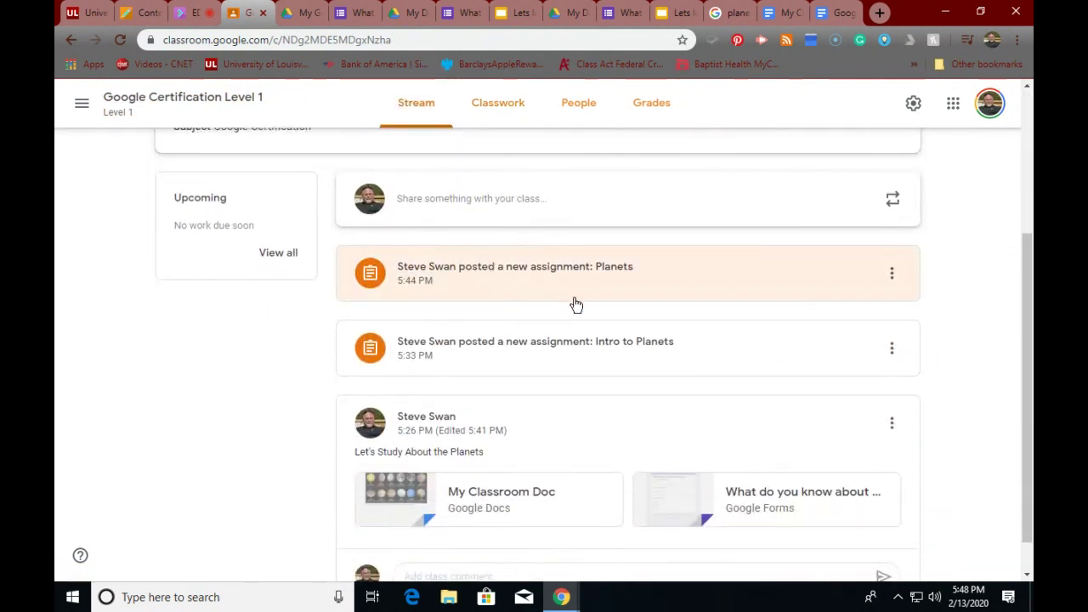
{"action": "scroll", "coordinate": [577, 305], "scroll_direction": "down", "scroll_amount": 1}
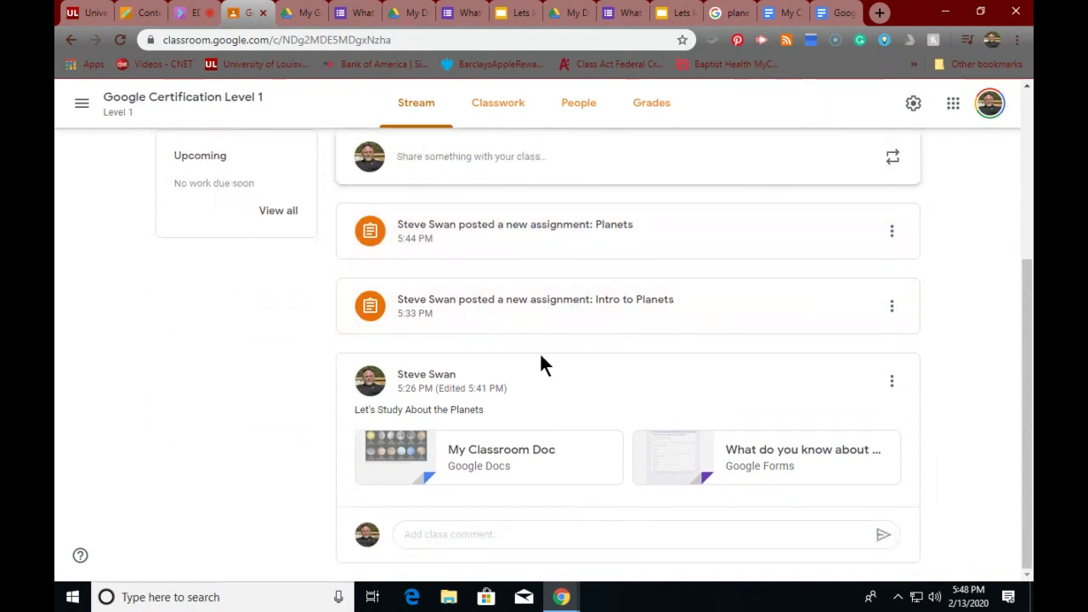
{"action": "scroll", "coordinate": [540, 352], "scroll_direction": "up", "scroll_amount": 3}
{"action": "scroll", "coordinate": [524, 357], "scroll_direction": "down", "scroll_amount": 3}
{"action": "scroll", "coordinate": [408, 272], "scroll_direction": "up", "scroll_amount": 3}
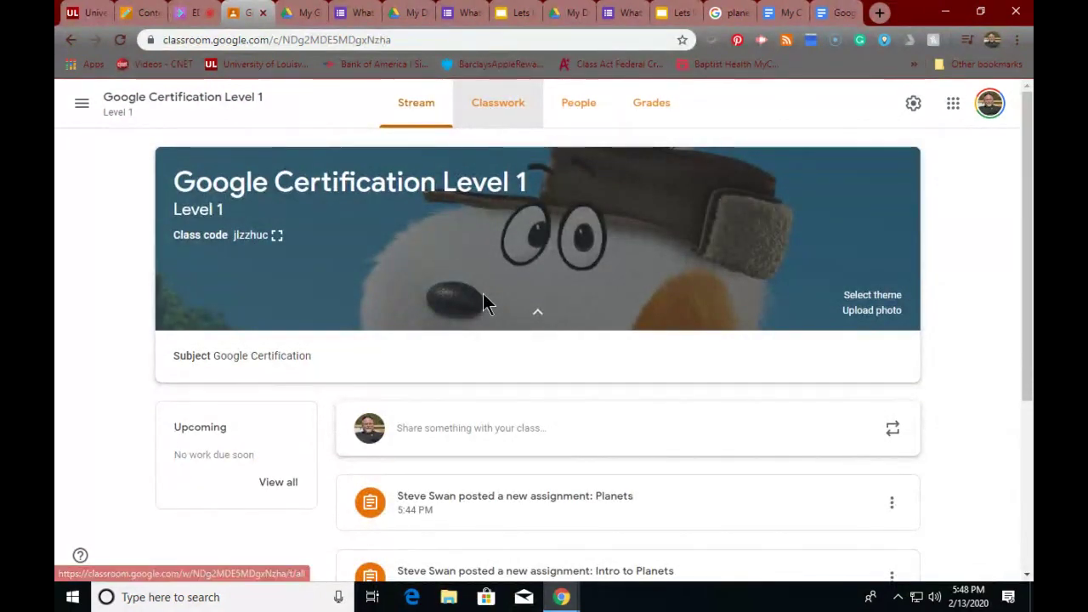
{"action": "scroll", "coordinate": [481, 298], "scroll_direction": "down", "scroll_amount": 3}
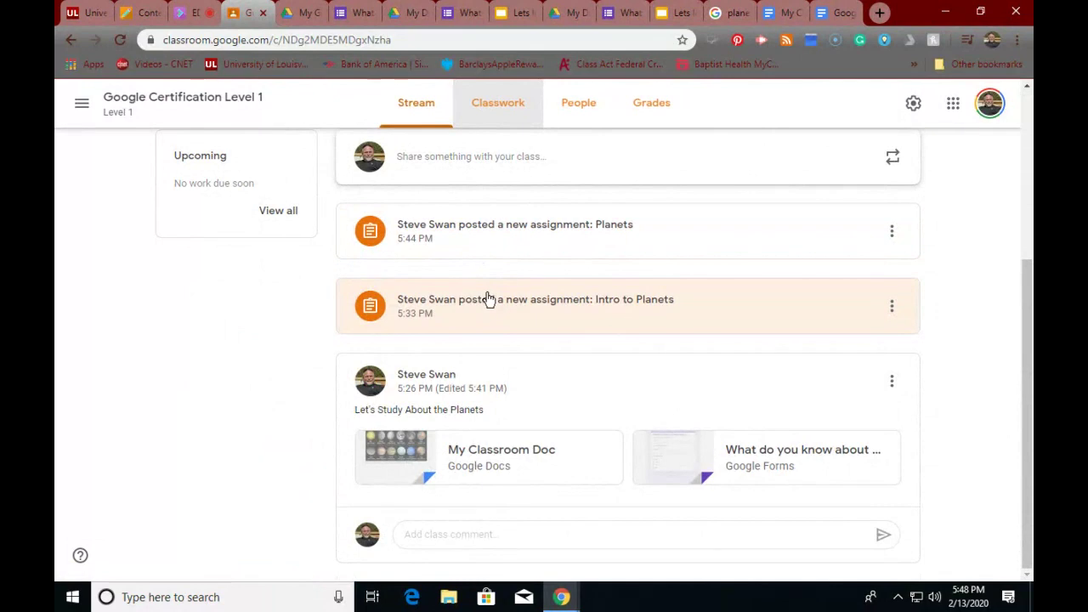
{"action": "scroll", "coordinate": [488, 299], "scroll_direction": "up", "scroll_amount": 3}
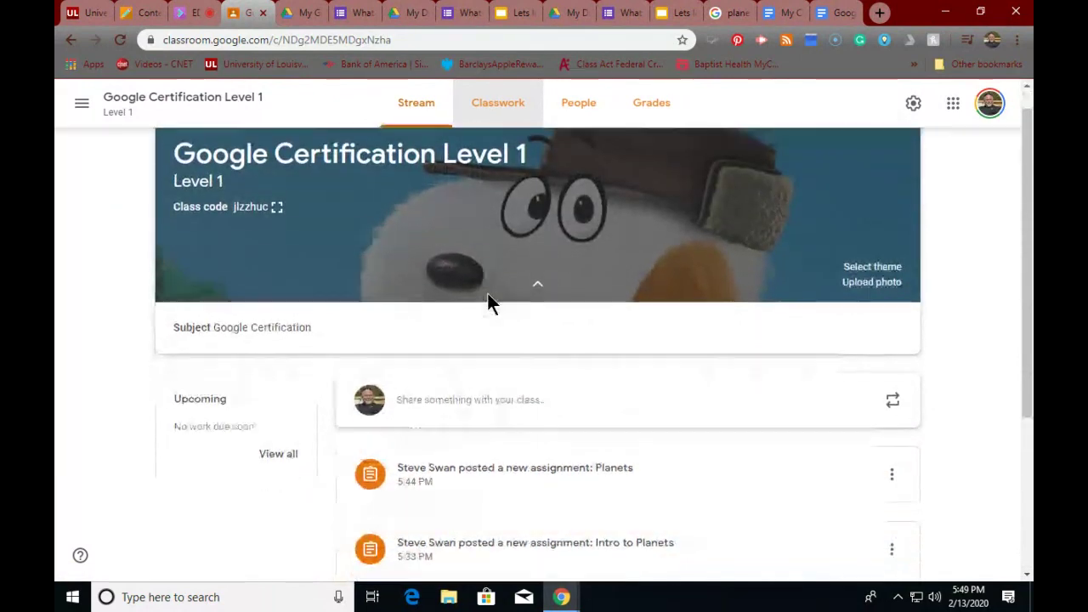
{"action": "scroll", "coordinate": [489, 298], "scroll_direction": "down", "scroll_amount": 3}
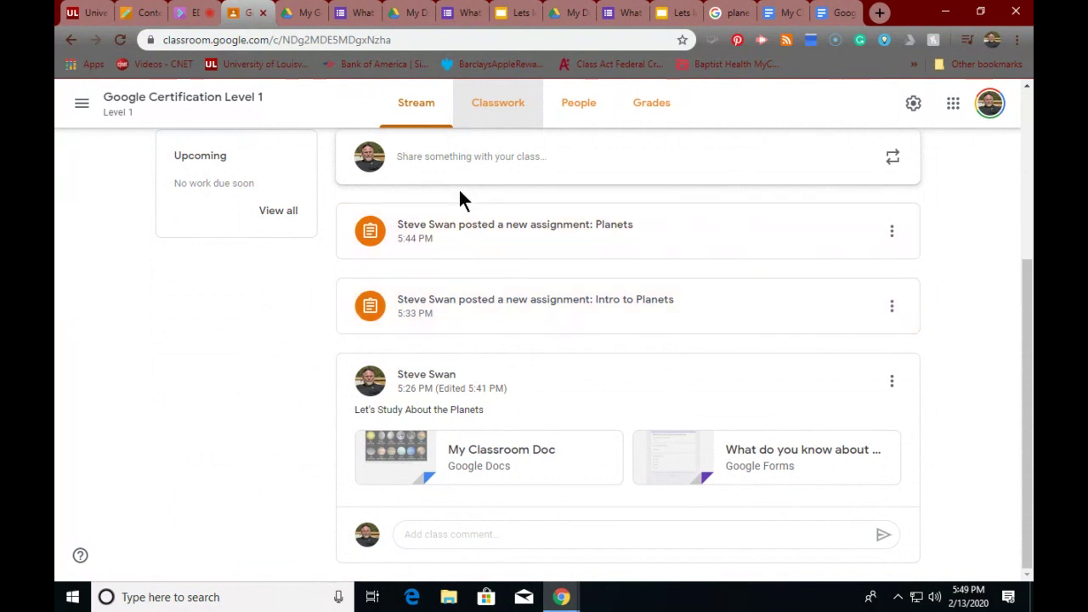
{"action": "scroll", "coordinate": [362, 200], "scroll_direction": "up", "scroll_amount": 3}
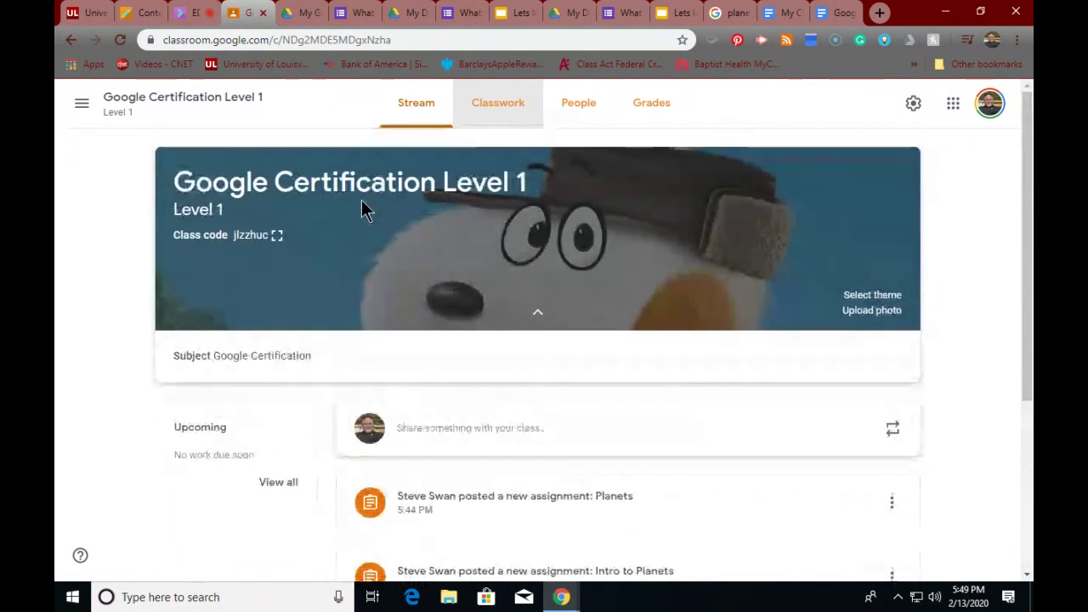
{"action": "scroll", "coordinate": [361, 200], "scroll_direction": "down", "scroll_amount": 1}
{"action": "scroll", "coordinate": [362, 208], "scroll_direction": "down", "scroll_amount": 2}
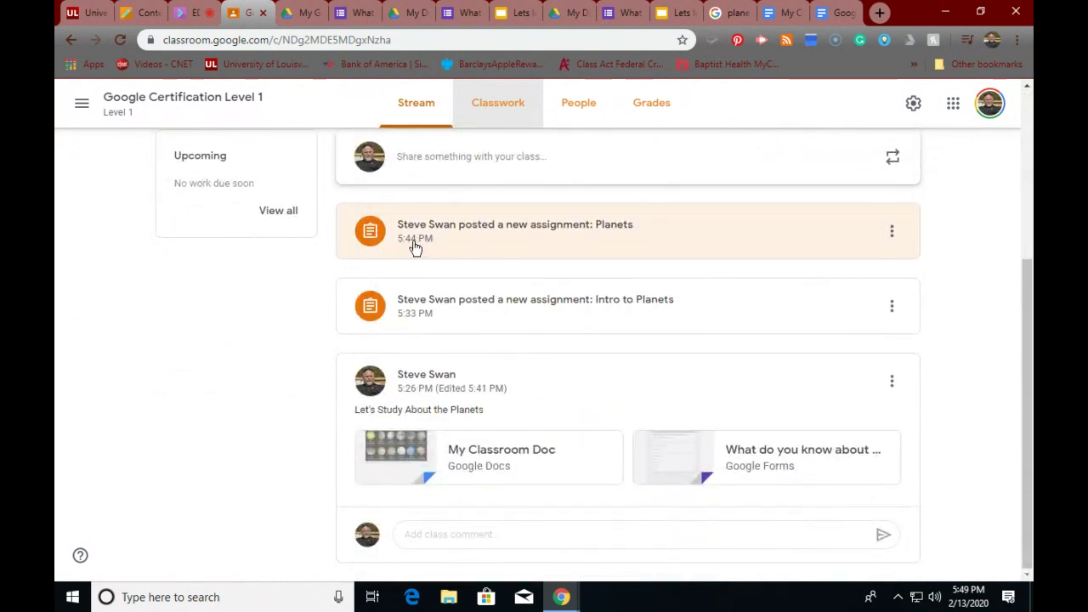
{"action": "scroll", "coordinate": [417, 248], "scroll_direction": "up", "scroll_amount": 3}
{"action": "left_click", "coordinate": [498, 106]}
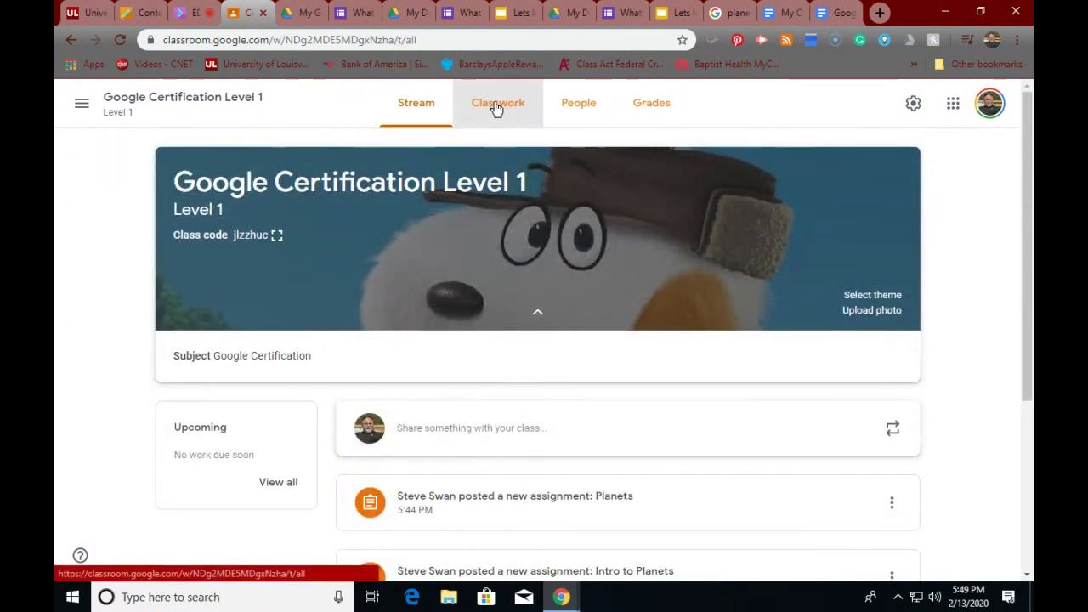
{"action": "scroll", "coordinate": [465, 254], "scroll_direction": "down", "scroll_amount": 2}
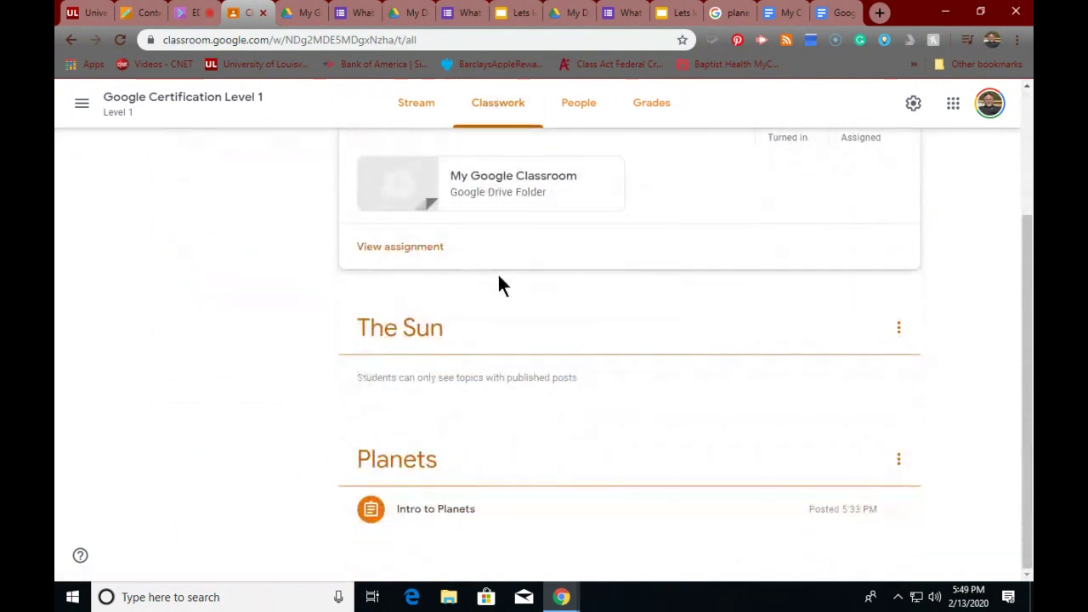
{"action": "left_click", "coordinate": [432, 337]}
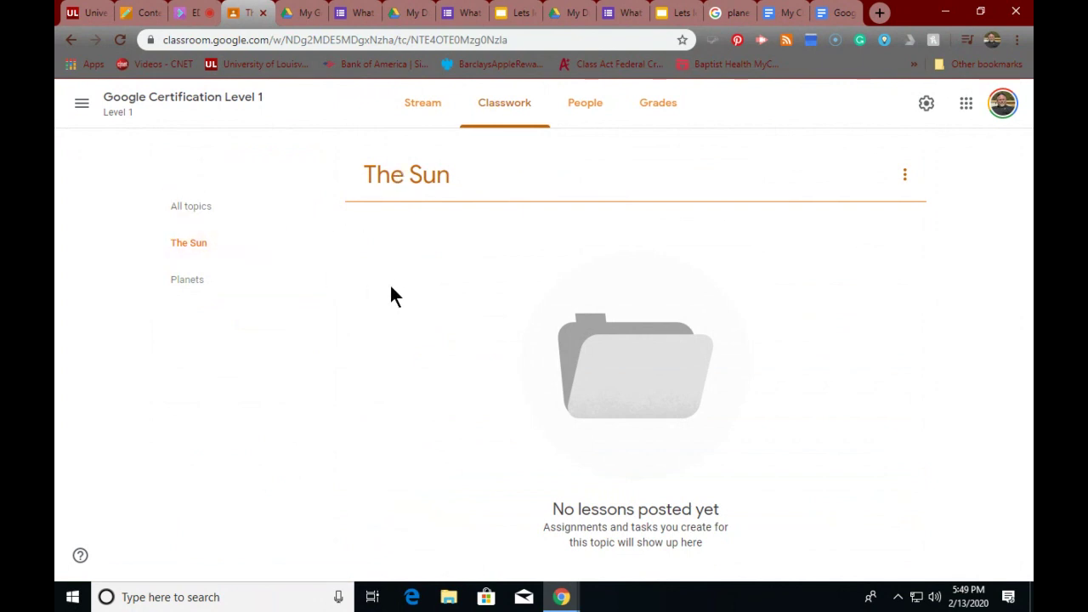
{"action": "left_click", "coordinate": [493, 106]}
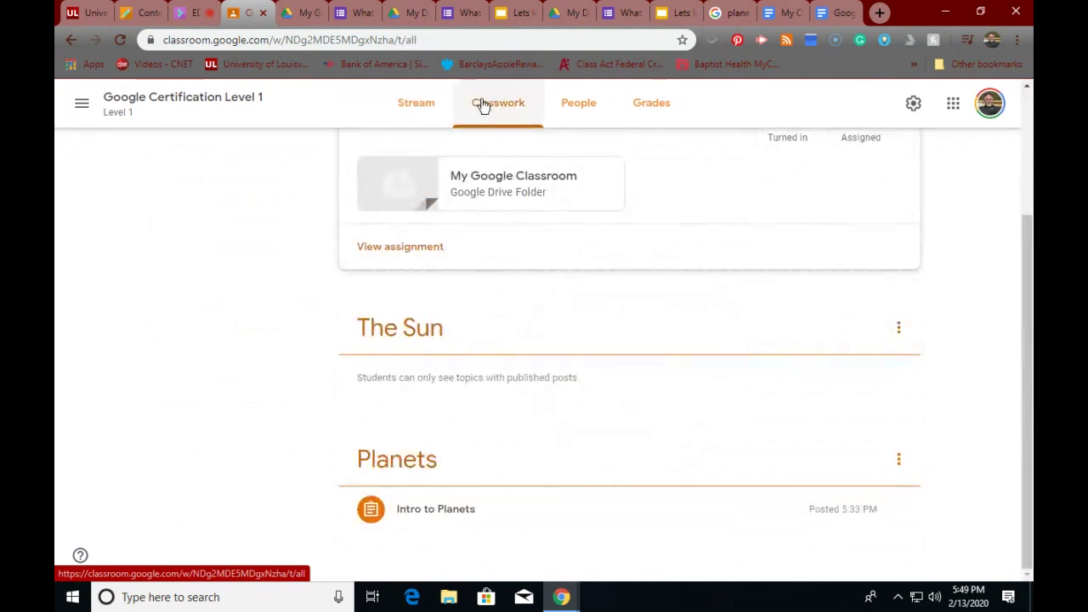
{"action": "scroll", "coordinate": [421, 250], "scroll_direction": "up", "scroll_amount": 2}
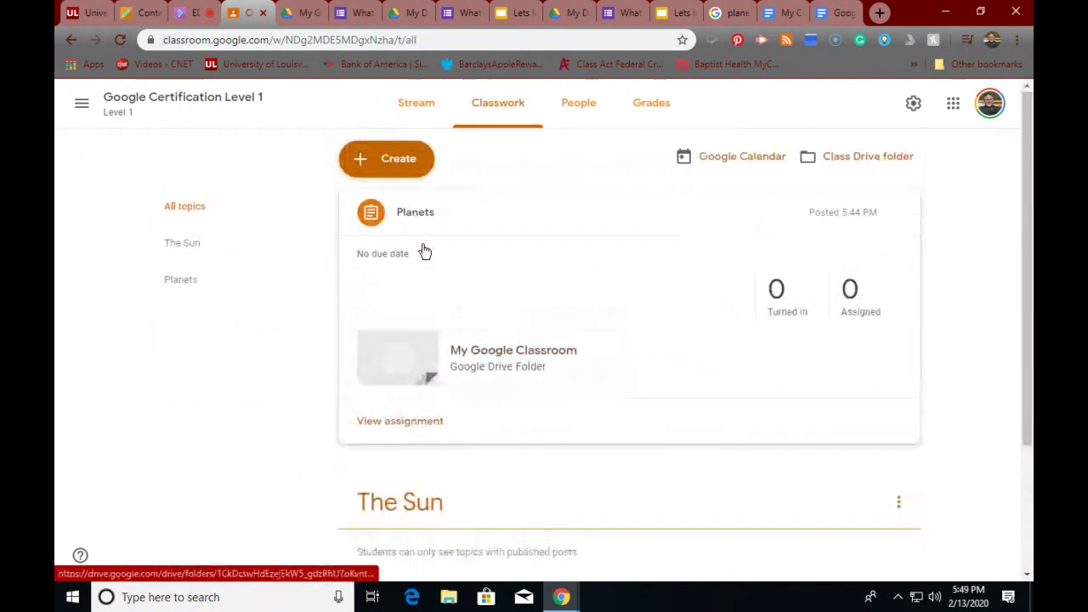
- Create a material titled 'Sun', attach My Classroom Doc from Google Drive, and post it
{"action": "left_click", "coordinate": [404, 167]}
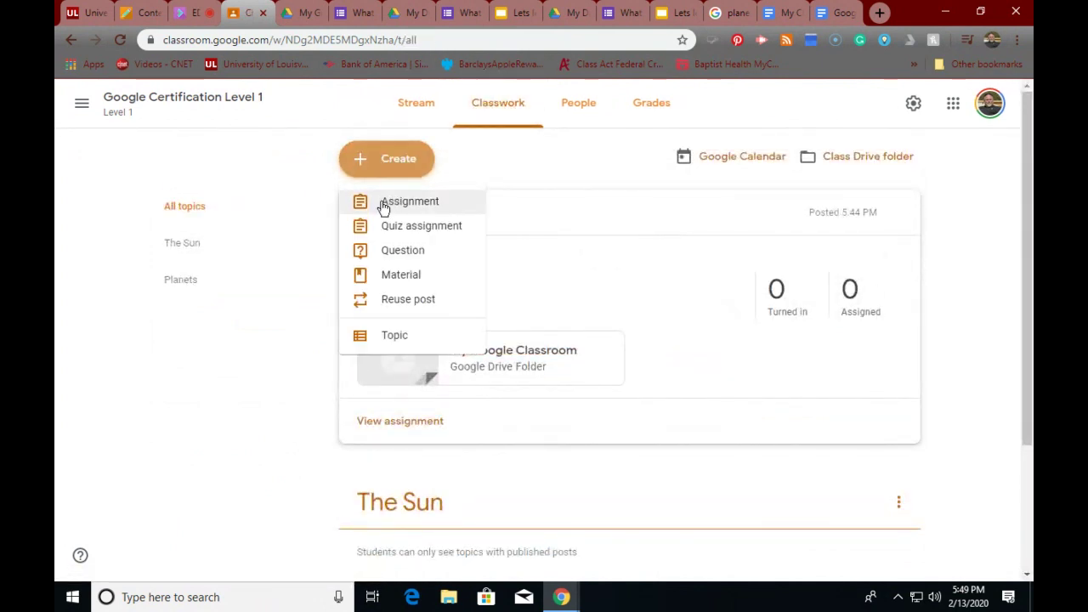
{"action": "left_click", "coordinate": [376, 275]}
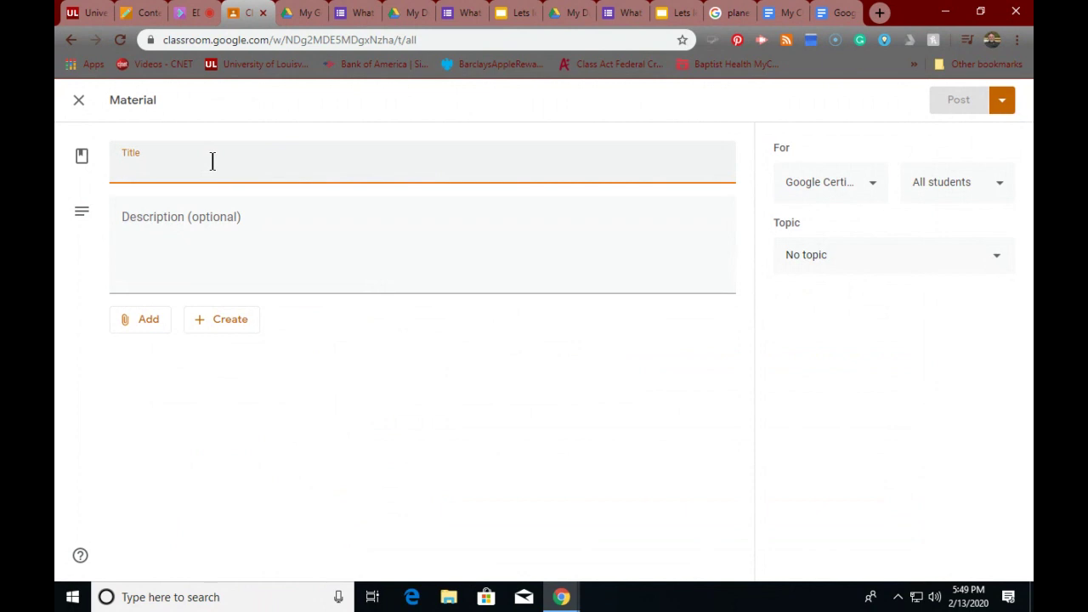
{"action": "type", "text": "Sun"}
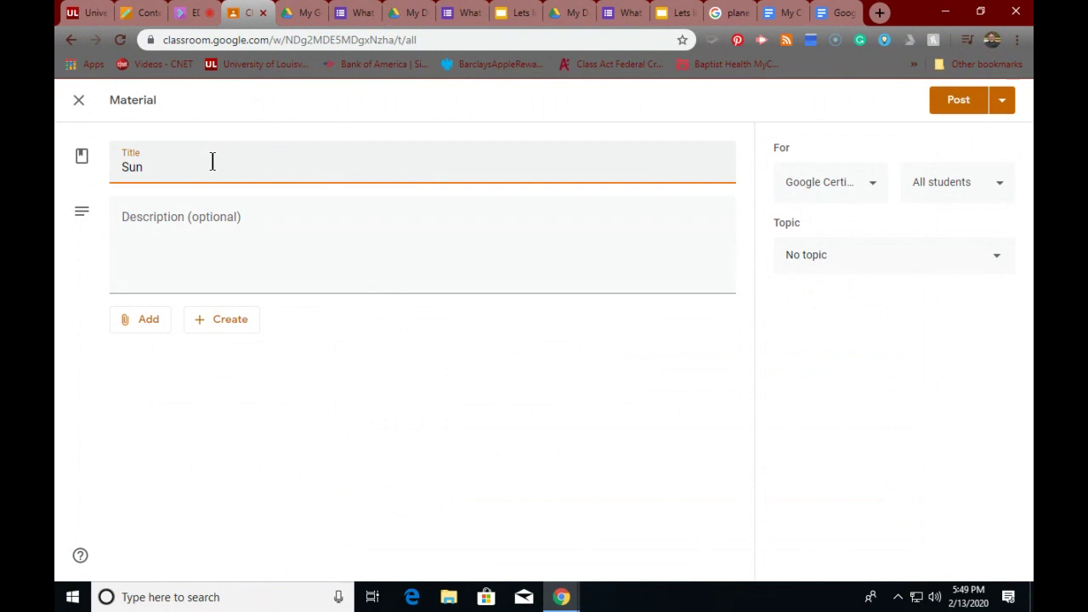
{"action": "left_click", "coordinate": [148, 319]}
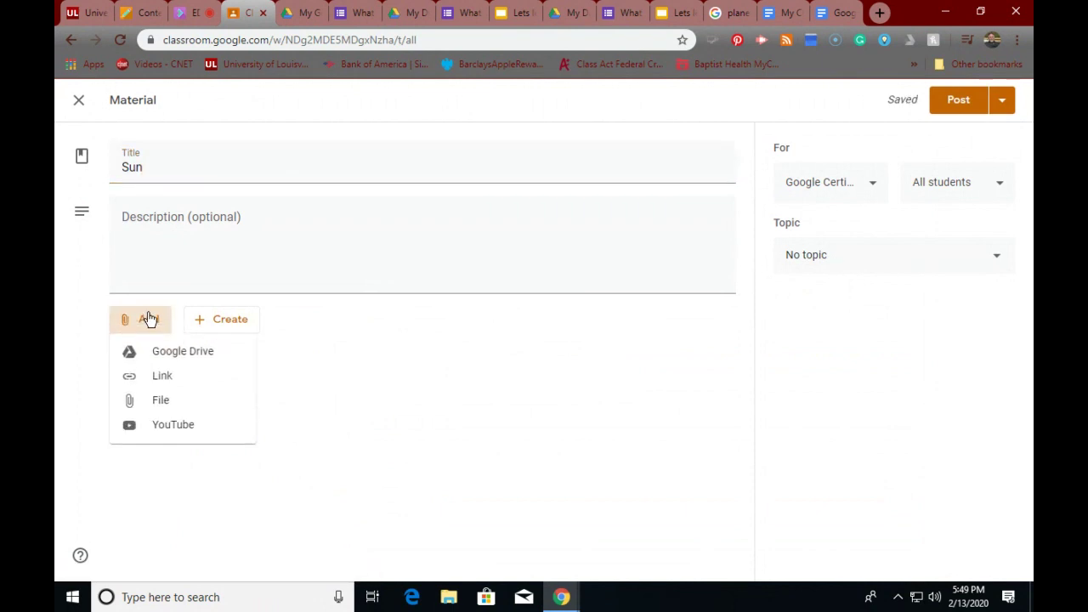
{"action": "left_click", "coordinate": [168, 357]}
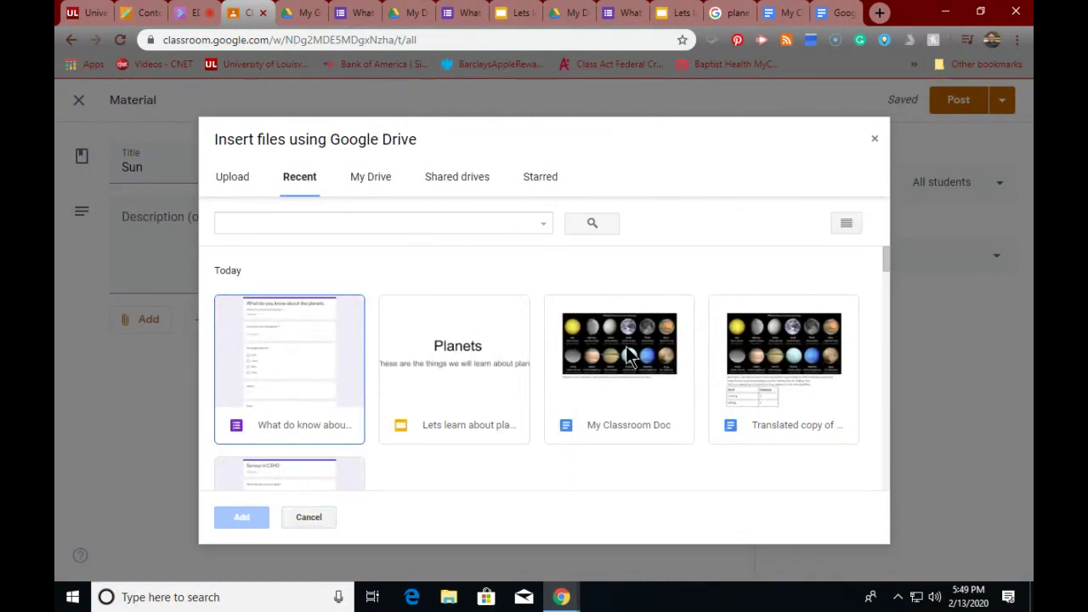
{"action": "left_click", "coordinate": [624, 356]}
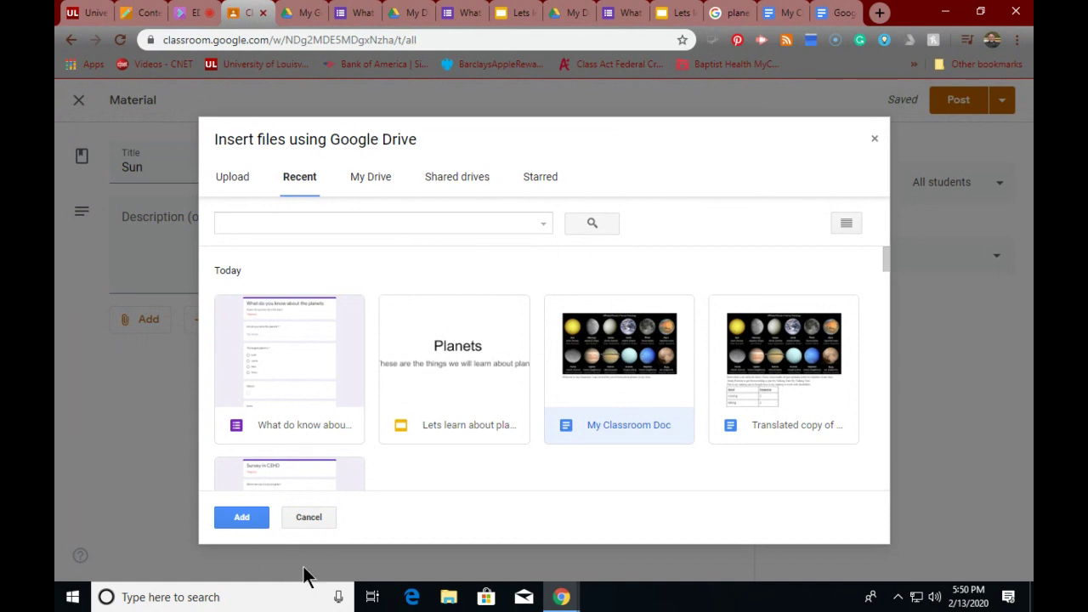
{"action": "left_click", "coordinate": [242, 518]}
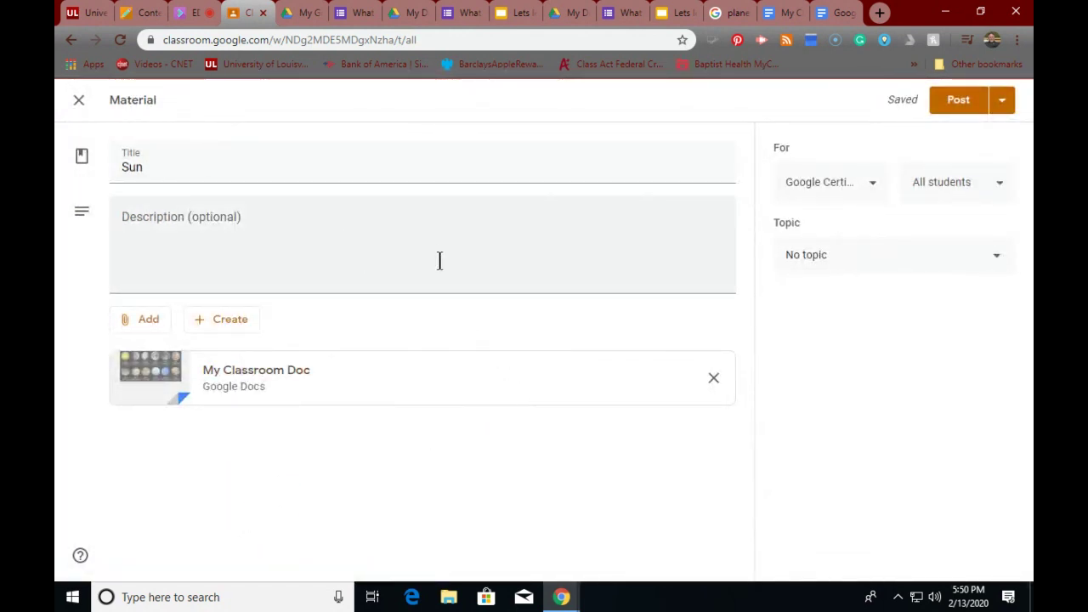
{"action": "left_click", "coordinate": [959, 101]}
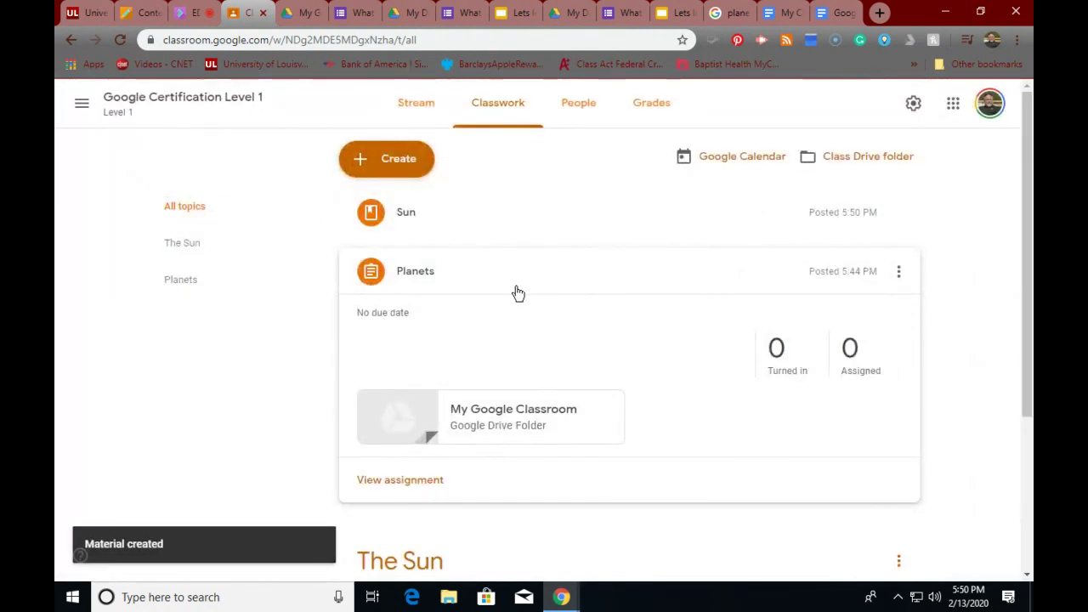
- Expand the Sun material, then filter Classwork by The Sun and Planets topics
{"action": "left_click", "coordinate": [414, 216]}
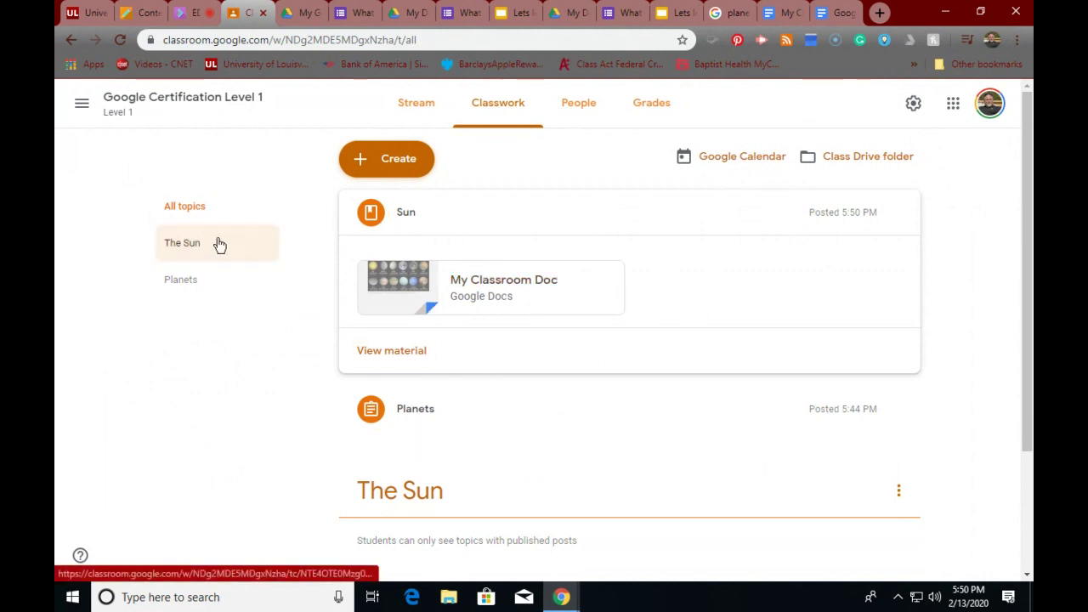
{"action": "left_click", "coordinate": [176, 243]}
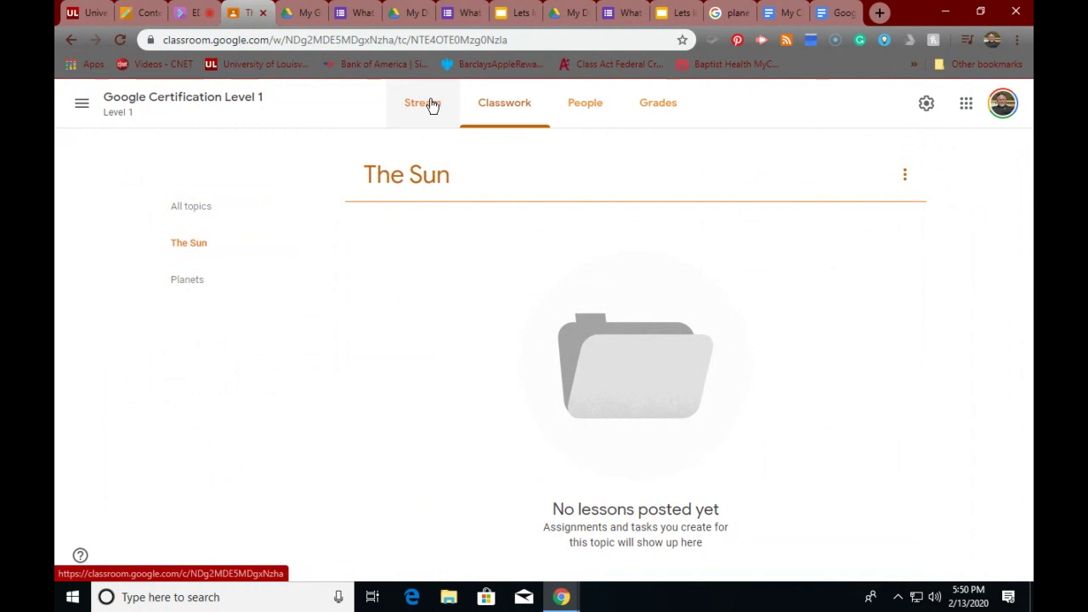
{"action": "left_click", "coordinate": [183, 292]}
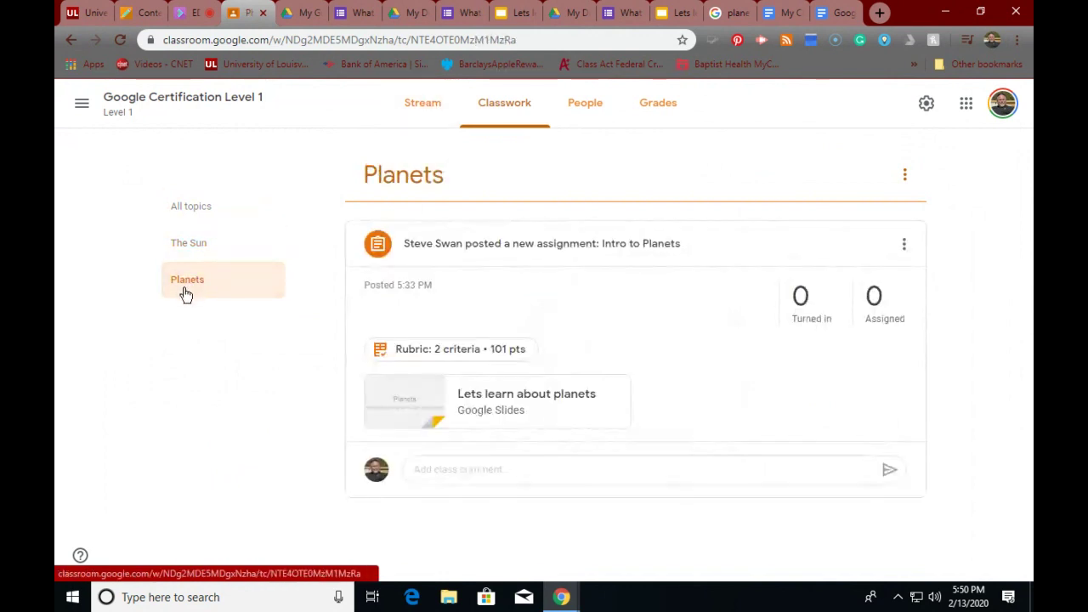
{"action": "left_click", "coordinate": [197, 244]}
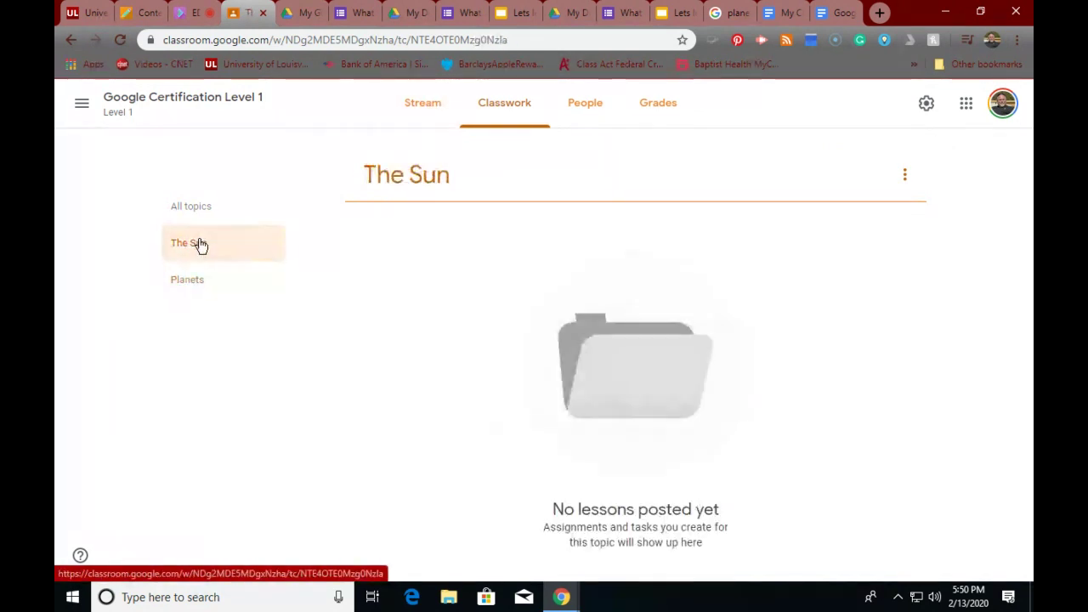
- Return to the all-topics Classwork list, then to the class stream
{"action": "left_click", "coordinate": [492, 104]}
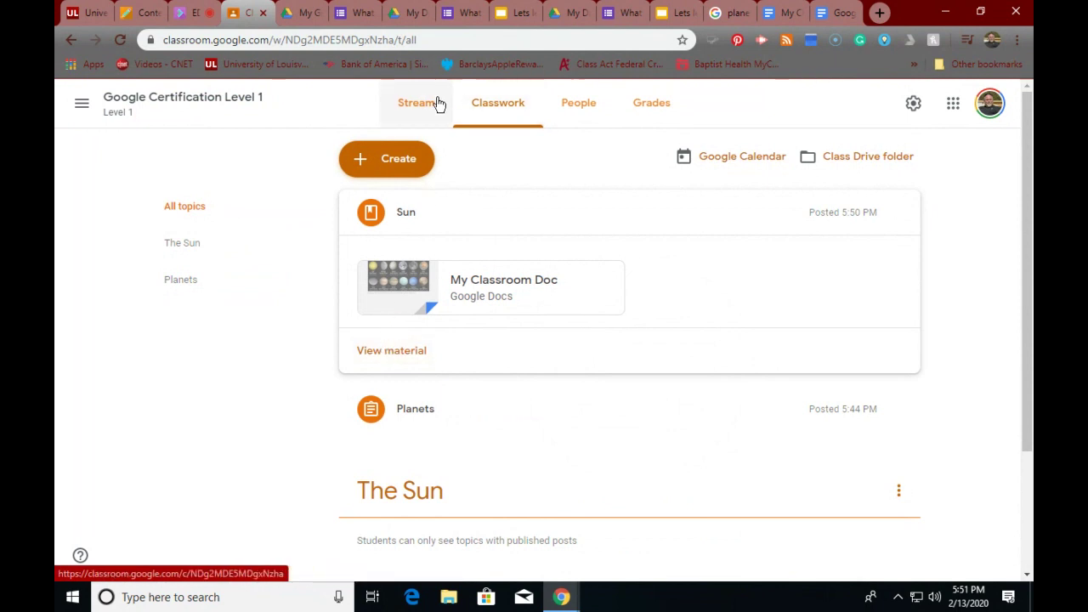
{"action": "left_click", "coordinate": [415, 118]}
{"action": "scroll", "coordinate": [476, 364], "scroll_direction": "down", "scroll_amount": 3}
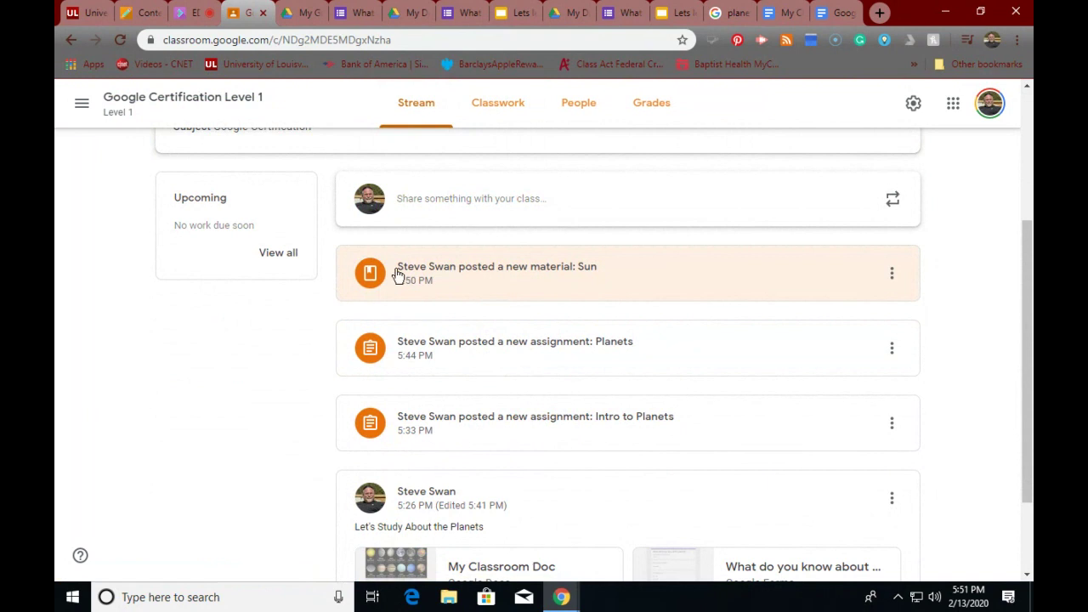
- Edit the Sun material, replacing its title with 'Things we use in our study of the Planets'
{"action": "left_click", "coordinate": [889, 274]}
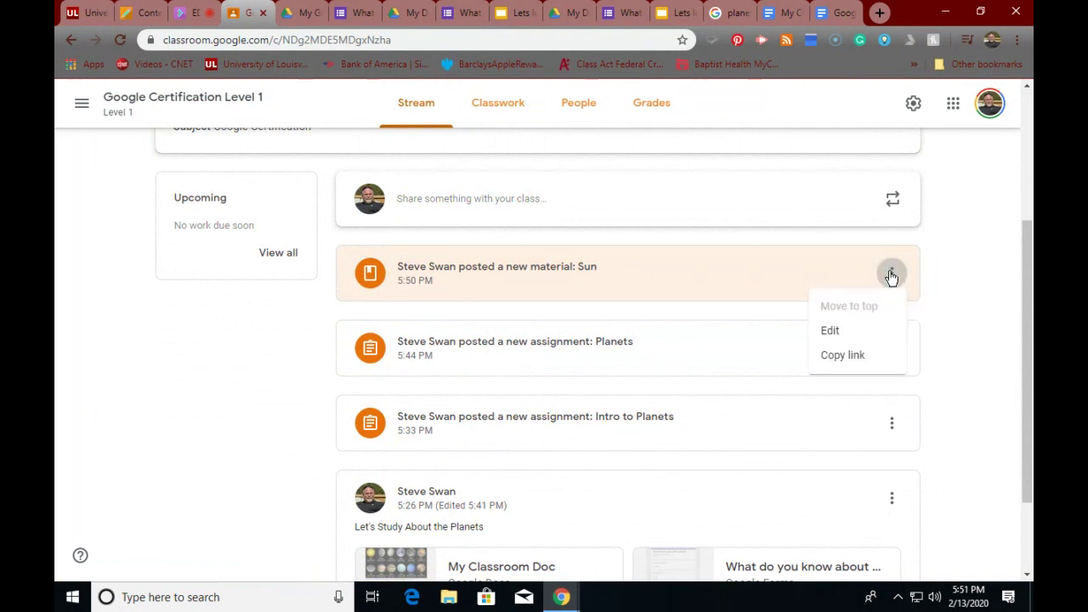
{"action": "left_click", "coordinate": [828, 332]}
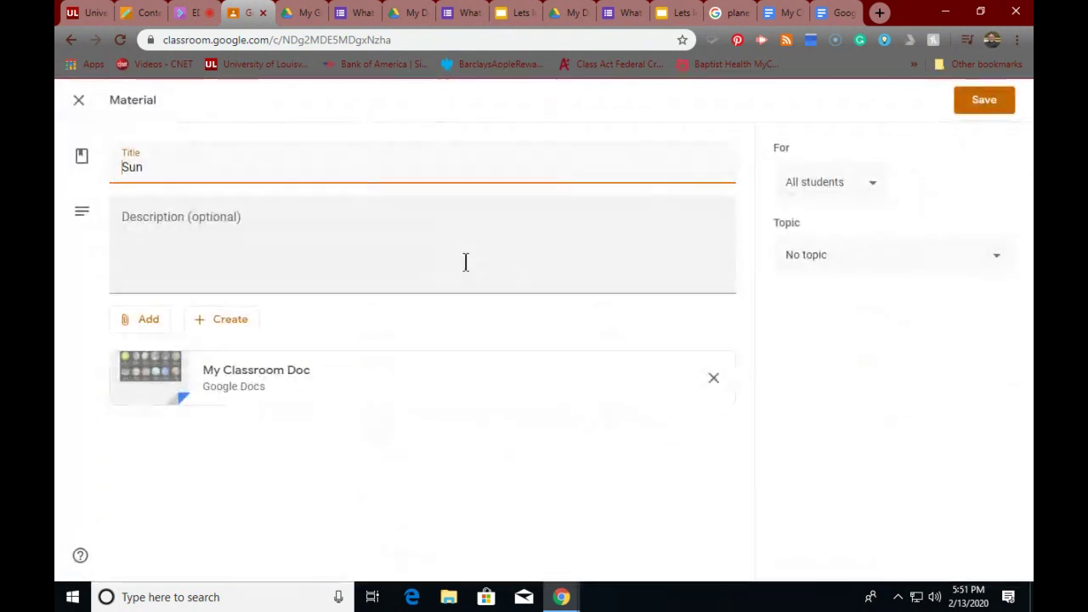
{"action": "left_click_drag", "start_coordinate": [174, 168], "coordinate": [55, 159]}
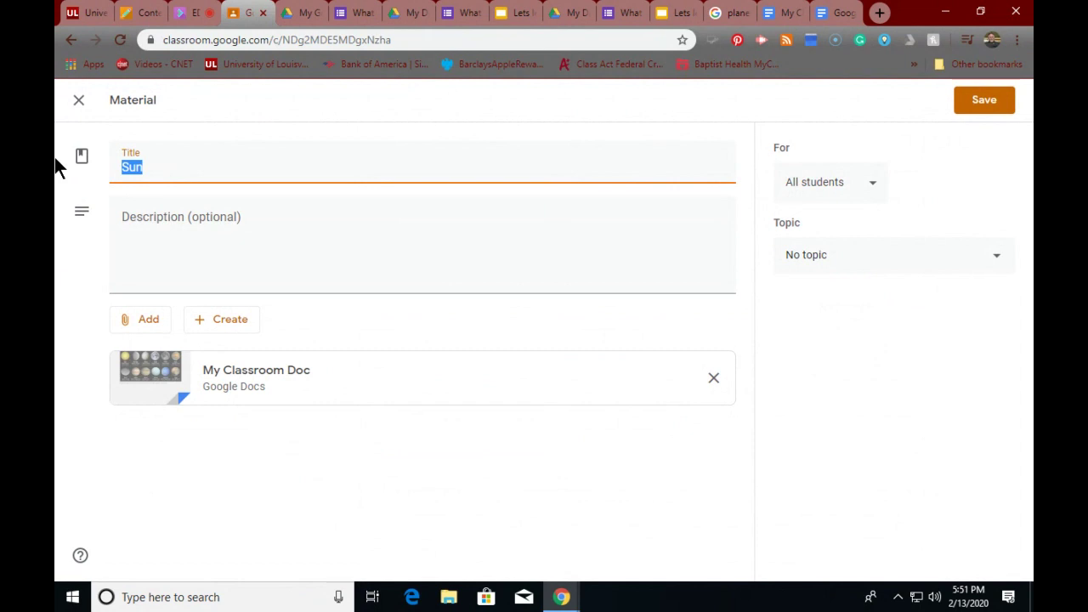
{"action": "type", "text": "Tjh"}
{"action": "key", "text": "BackSpace"}
{"action": "type", "text": "Things we use in "}
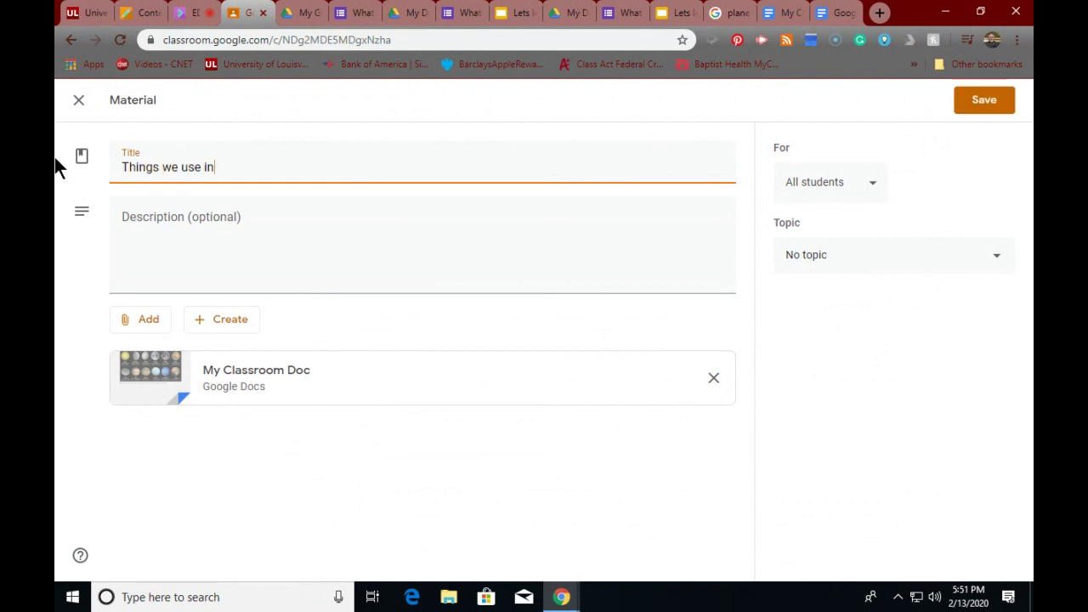
{"action": "type", "text": "our study of the "}
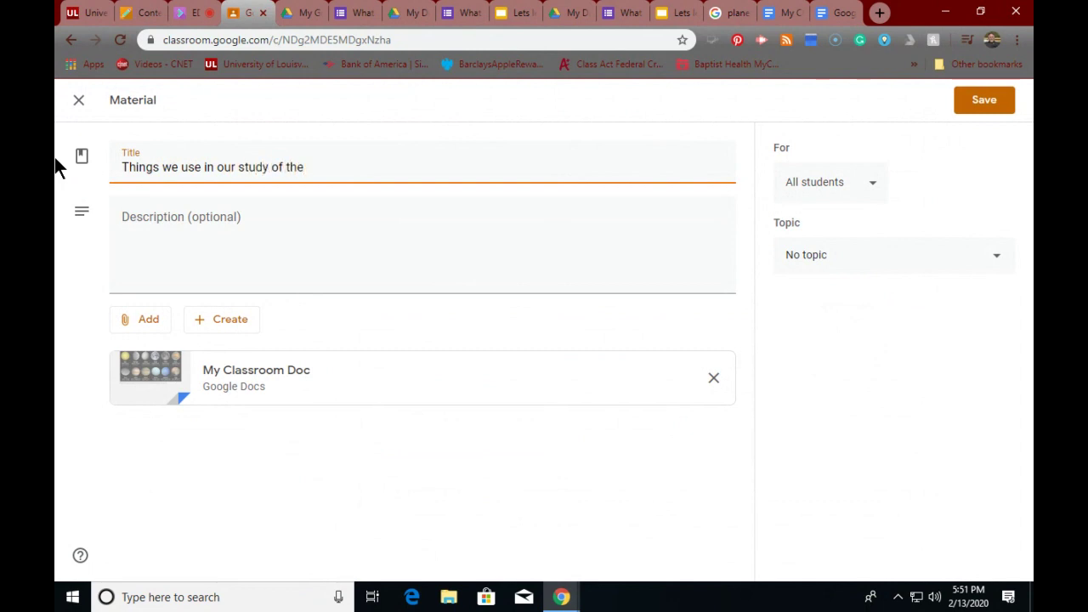
{"action": "type", "text": "Planets"}
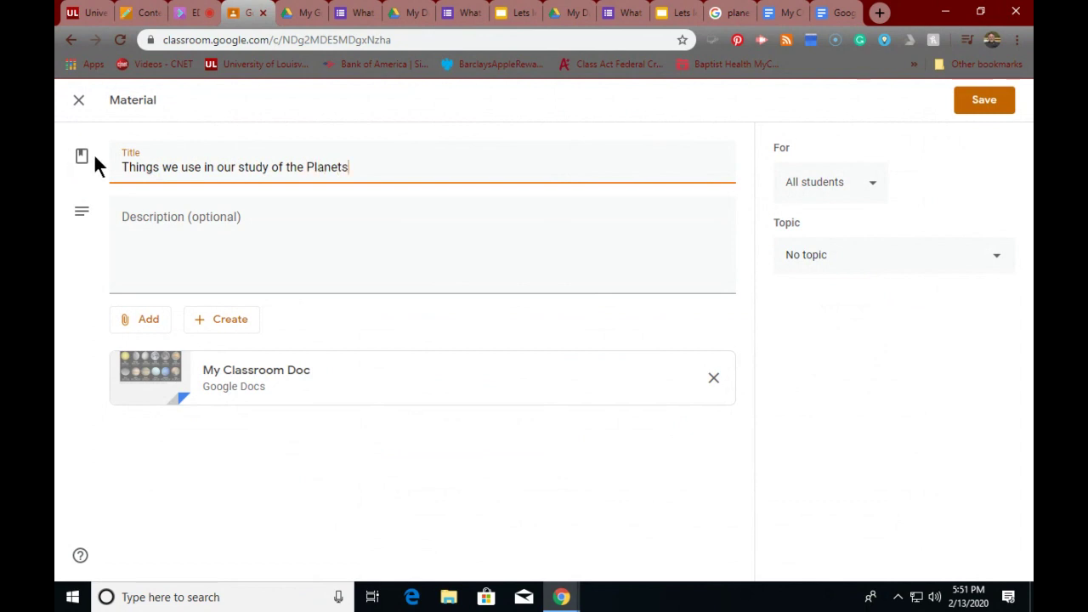